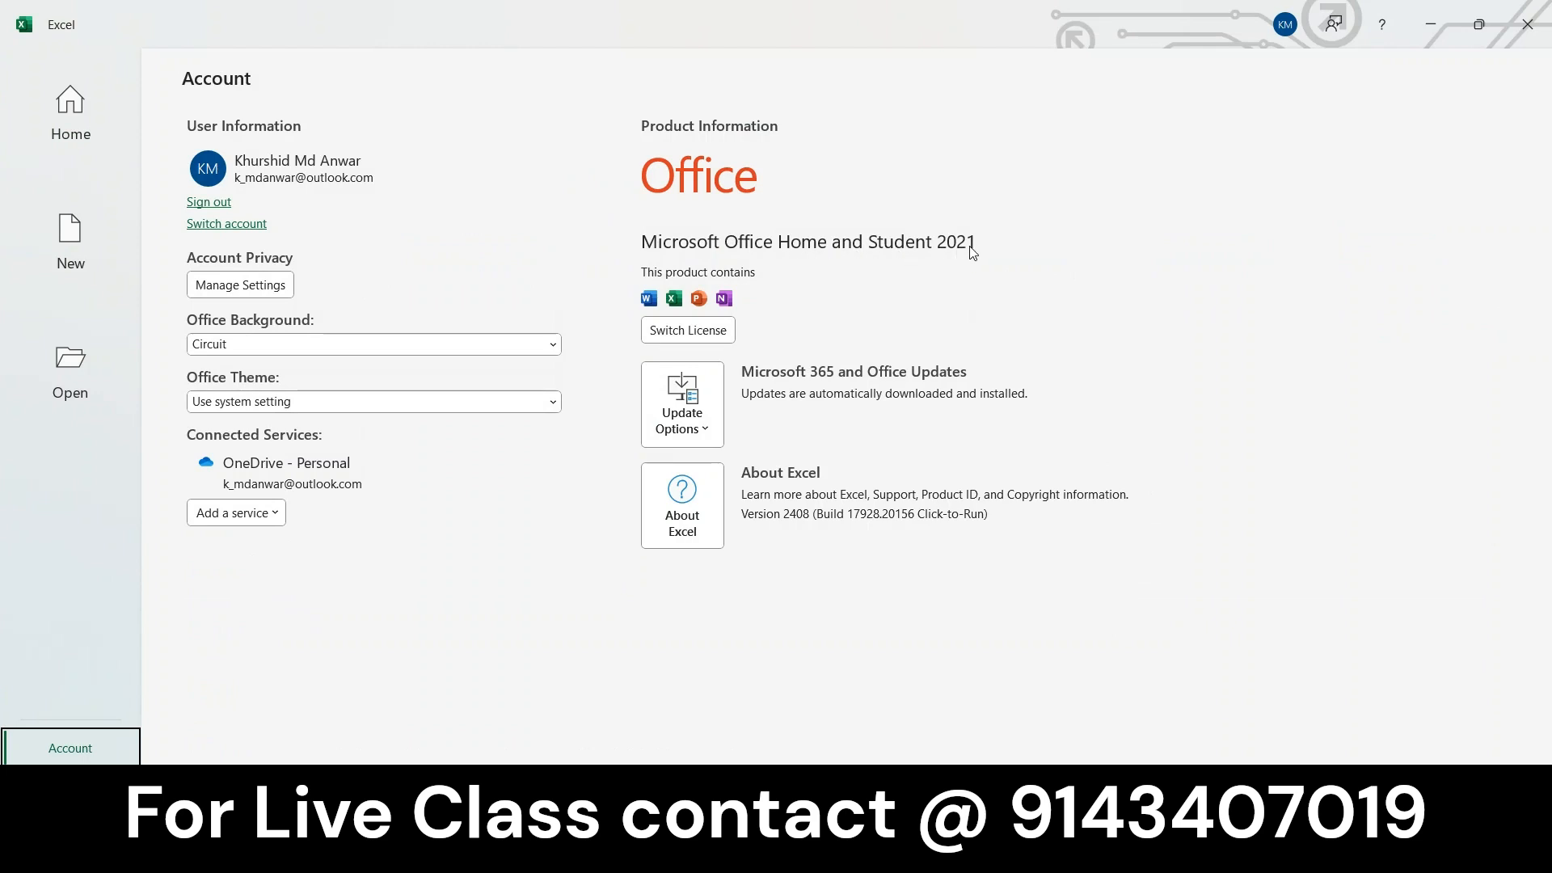
Create a workbook from the Any year one-month calendar template found among the additional templates.
left_click(72, 116)
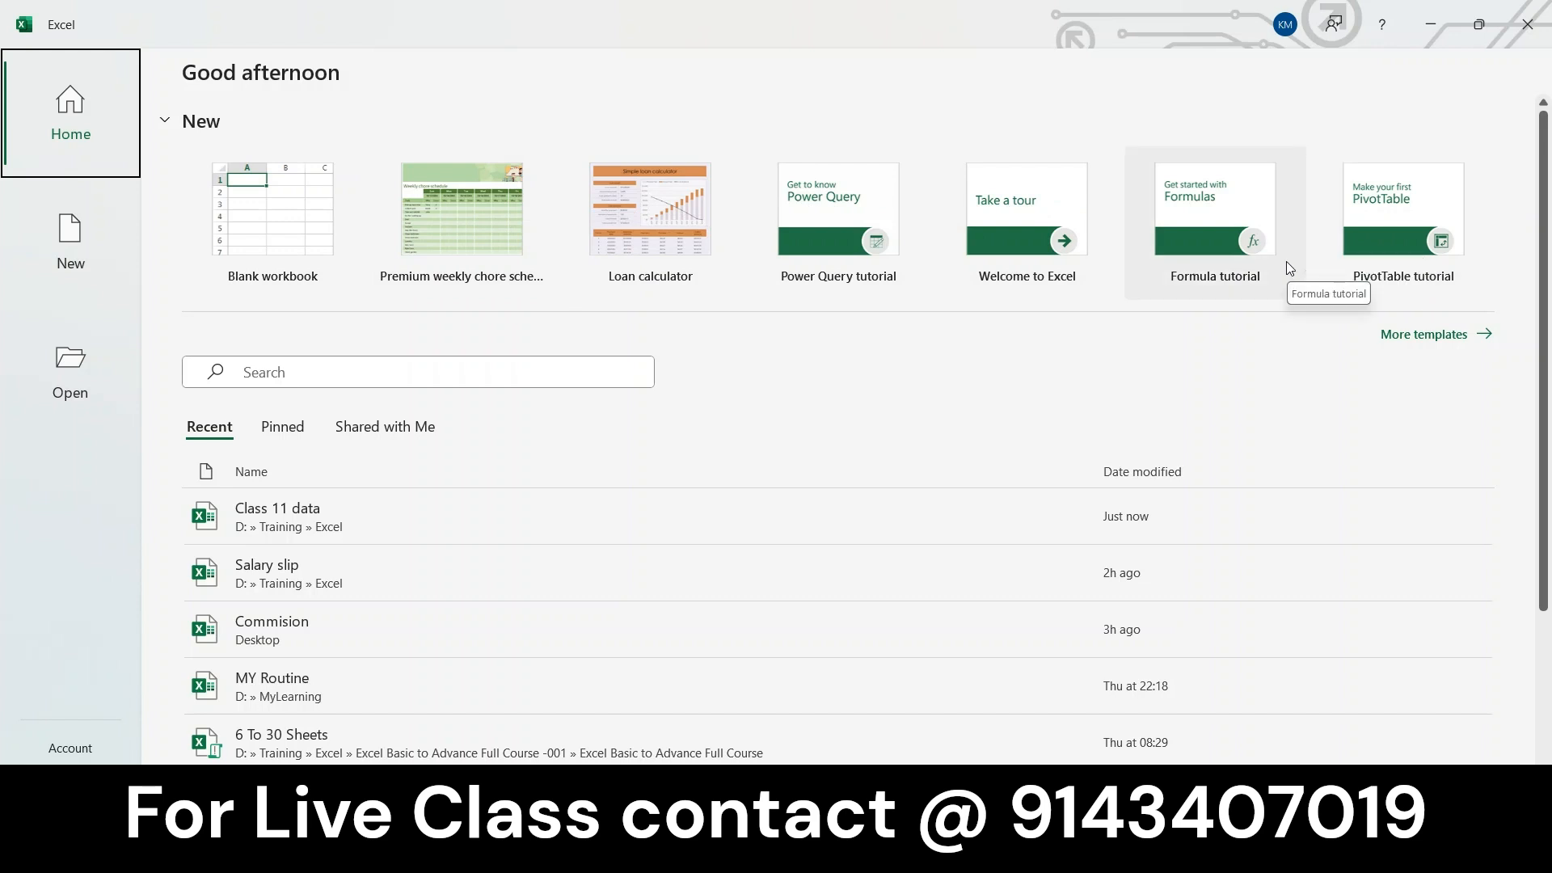
left_click(1449, 338)
scroll(721, 477, "down", 2)
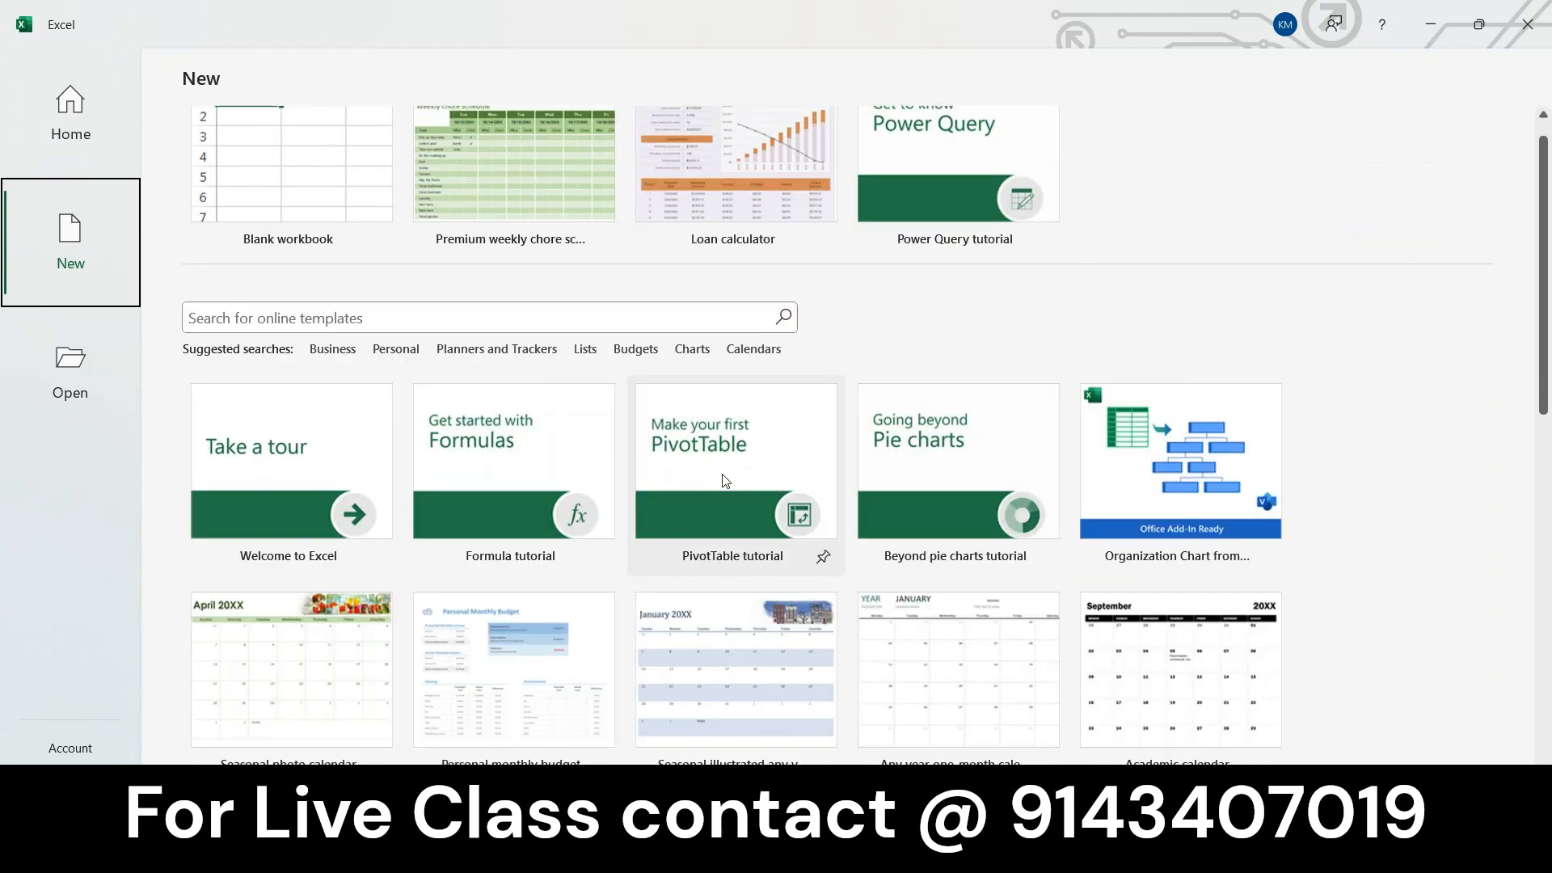
scroll(721, 473, "down", 2)
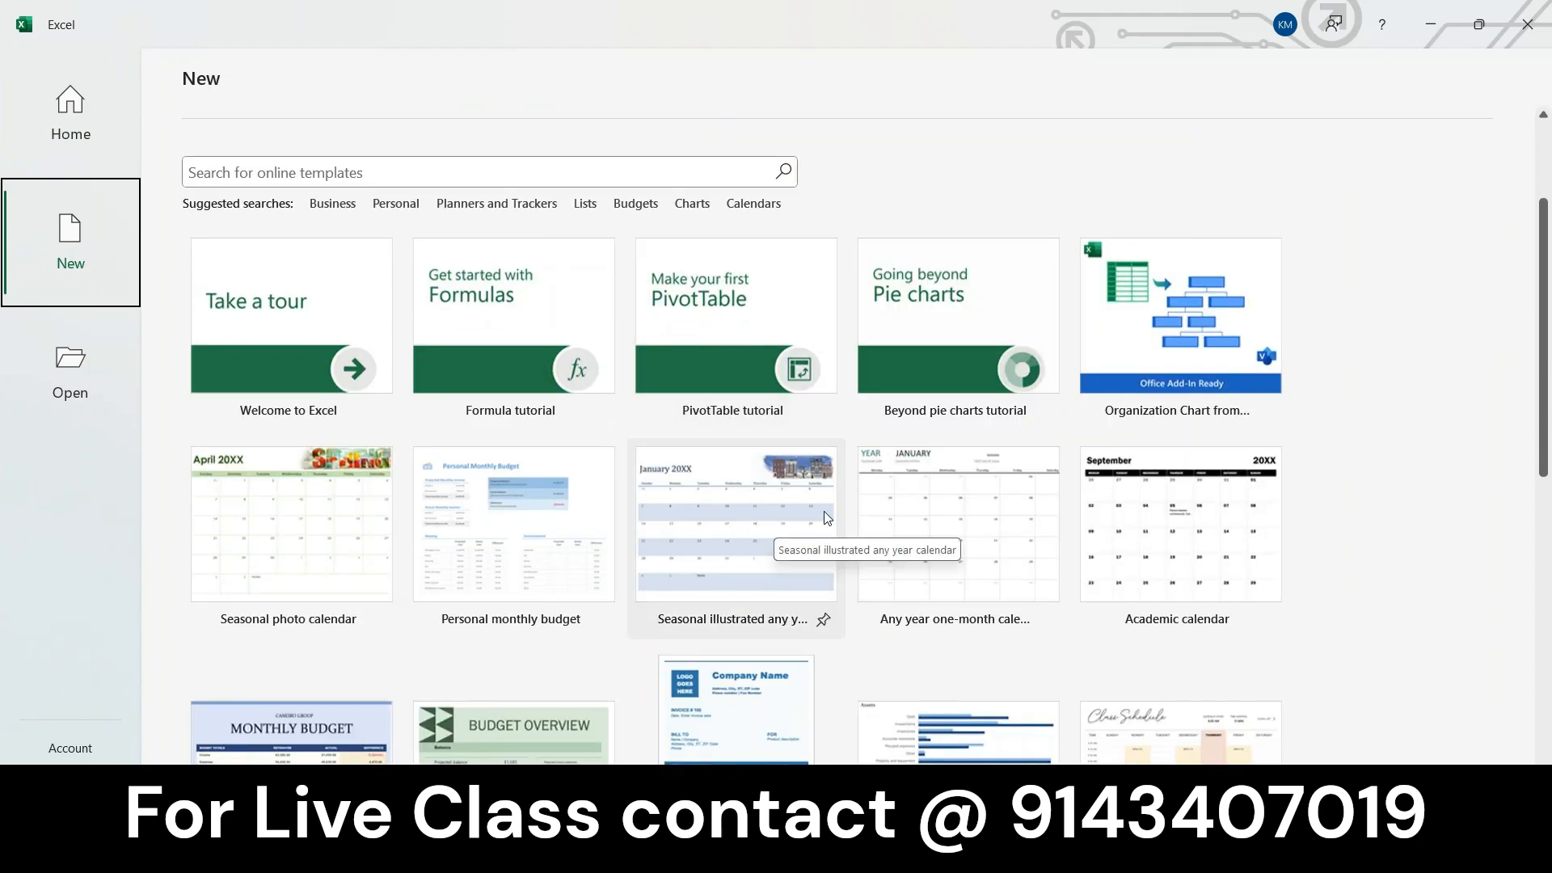
left_click(967, 512)
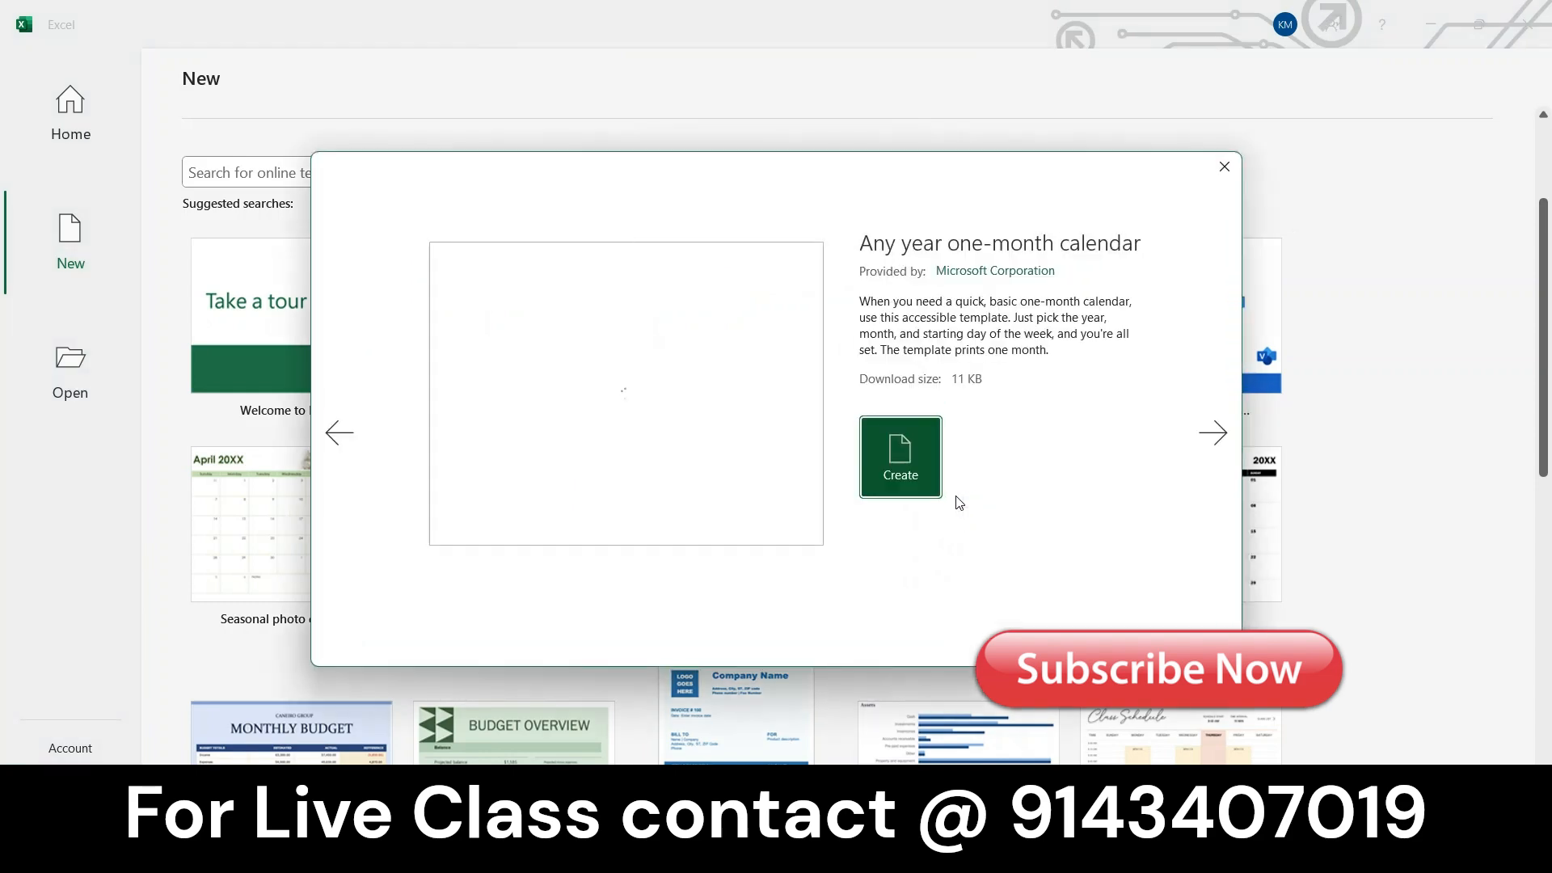
left_click(923, 476)
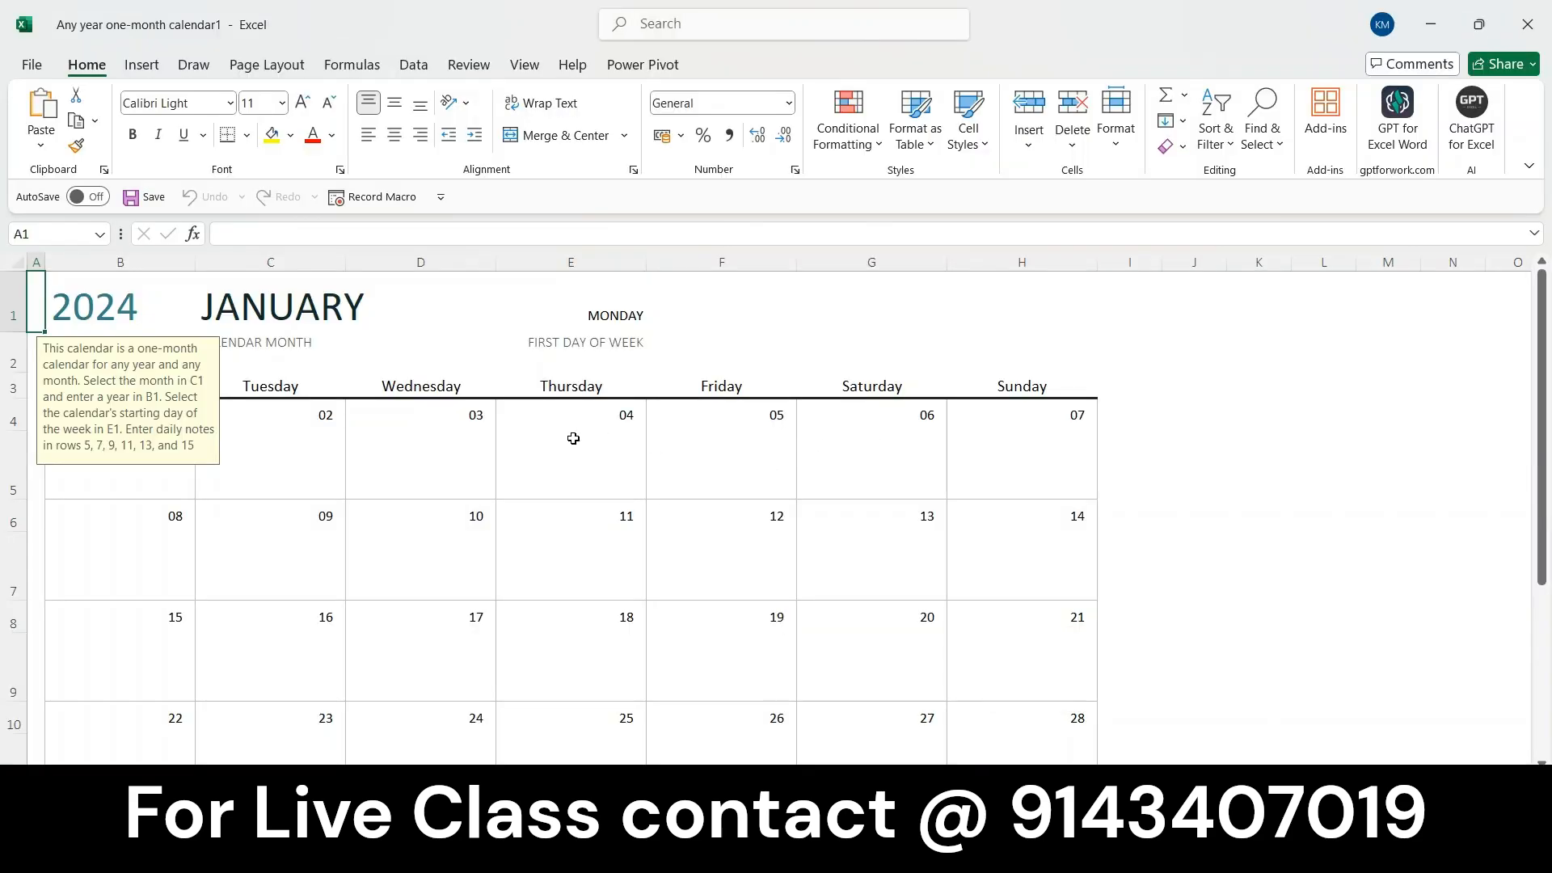
Look over the calendar and set its month to MARCH.
scroll(573, 438, "down", 4)
scroll(576, 433, "up", 4)
left_click(177, 306)
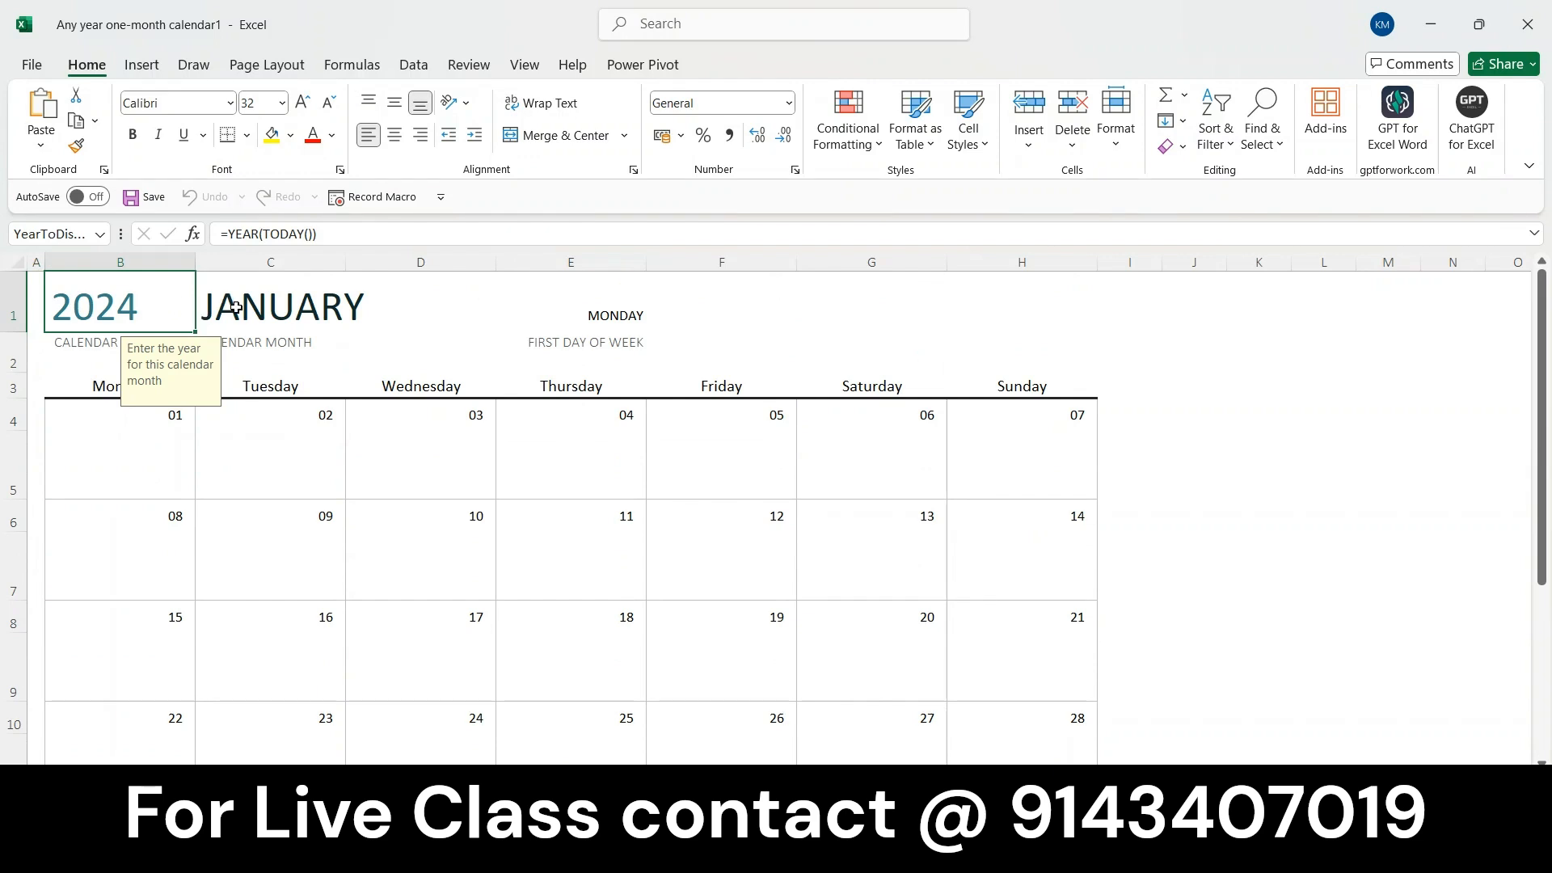
left_click(356, 317)
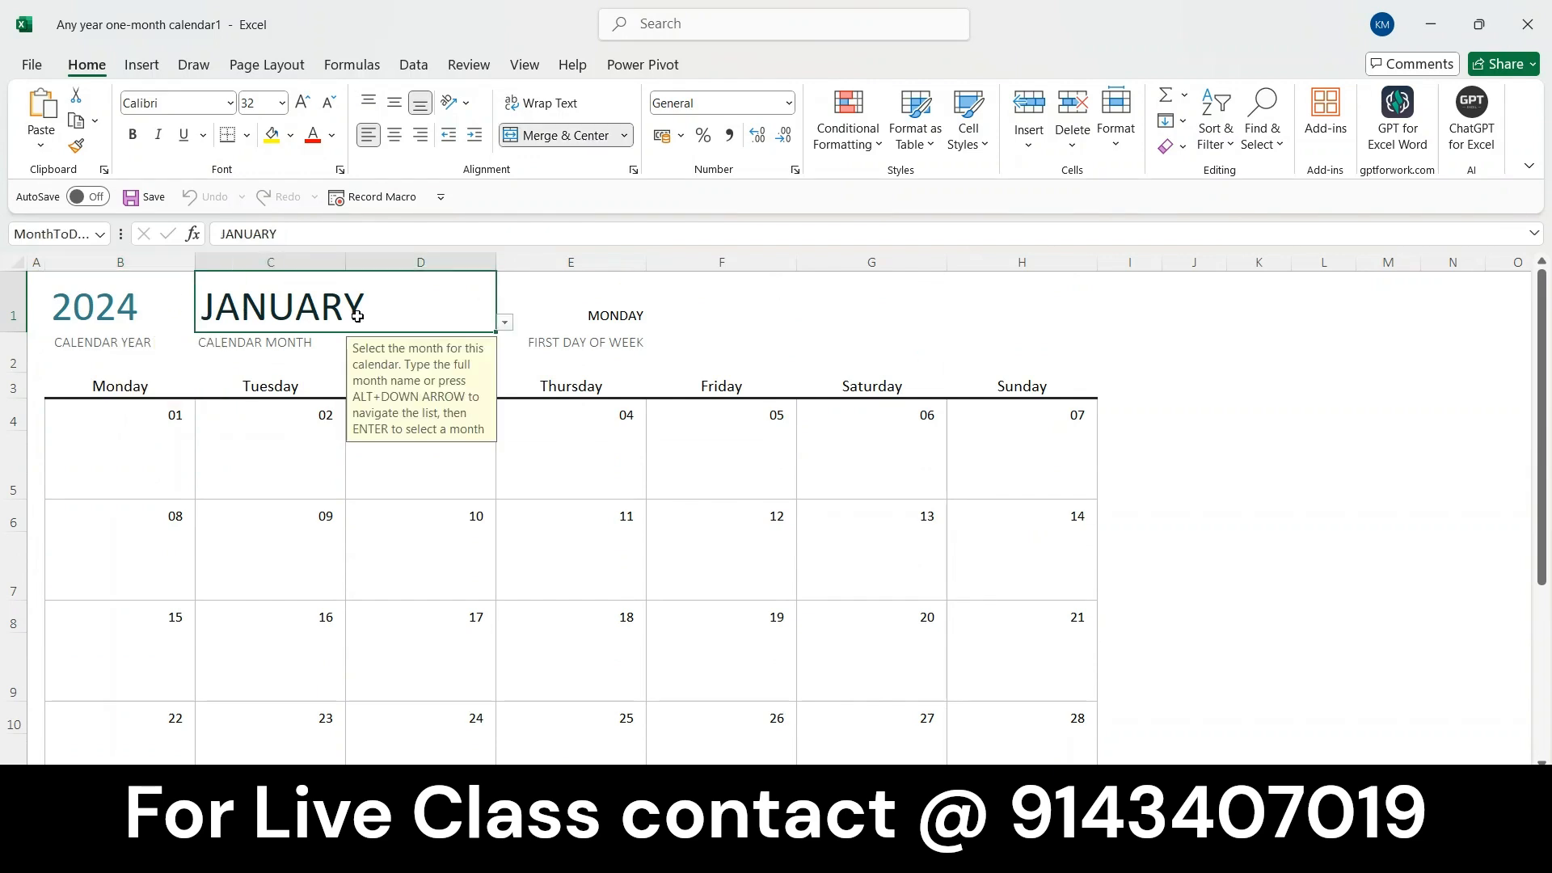
left_click(504, 322)
left_click(273, 369)
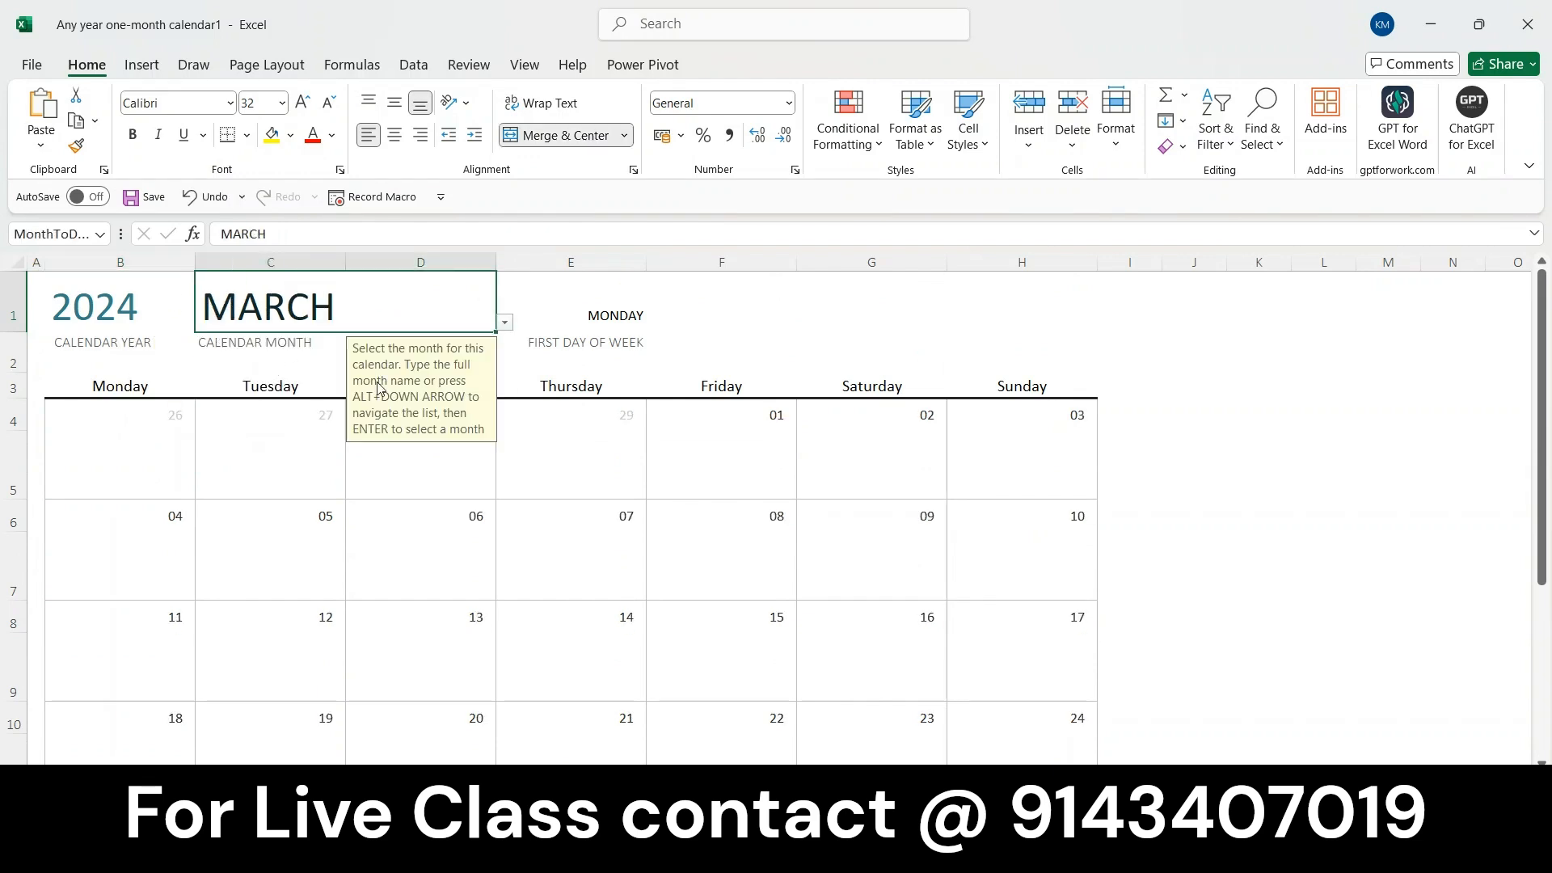
Set the calendar month to SEPTEMBER and inspect the cells holding the 16th, the year and the month.
left_click(505, 322)
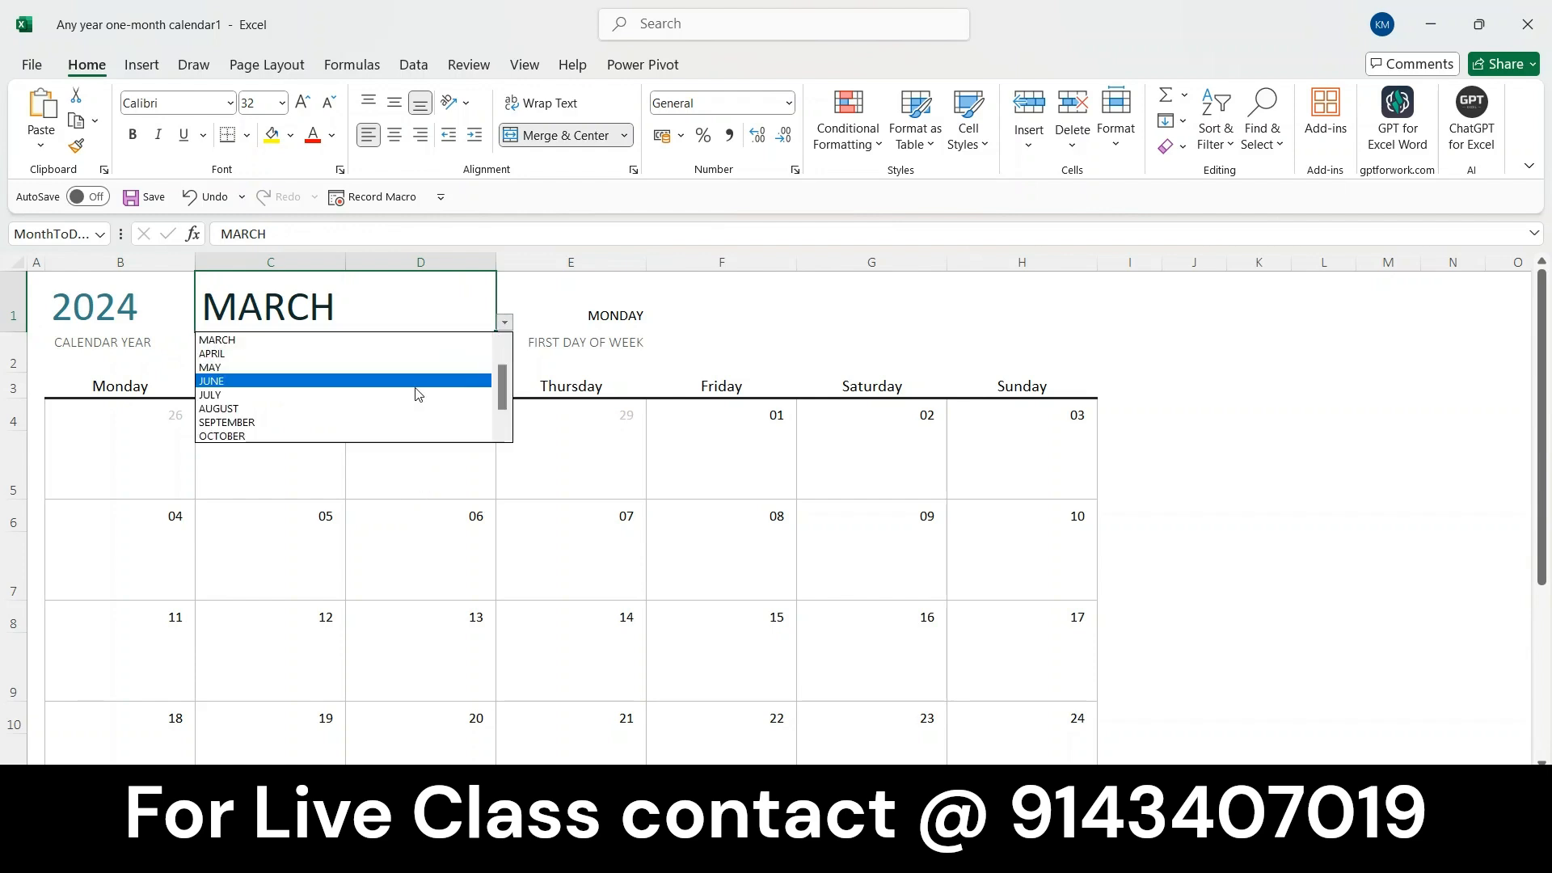
left_click(268, 423)
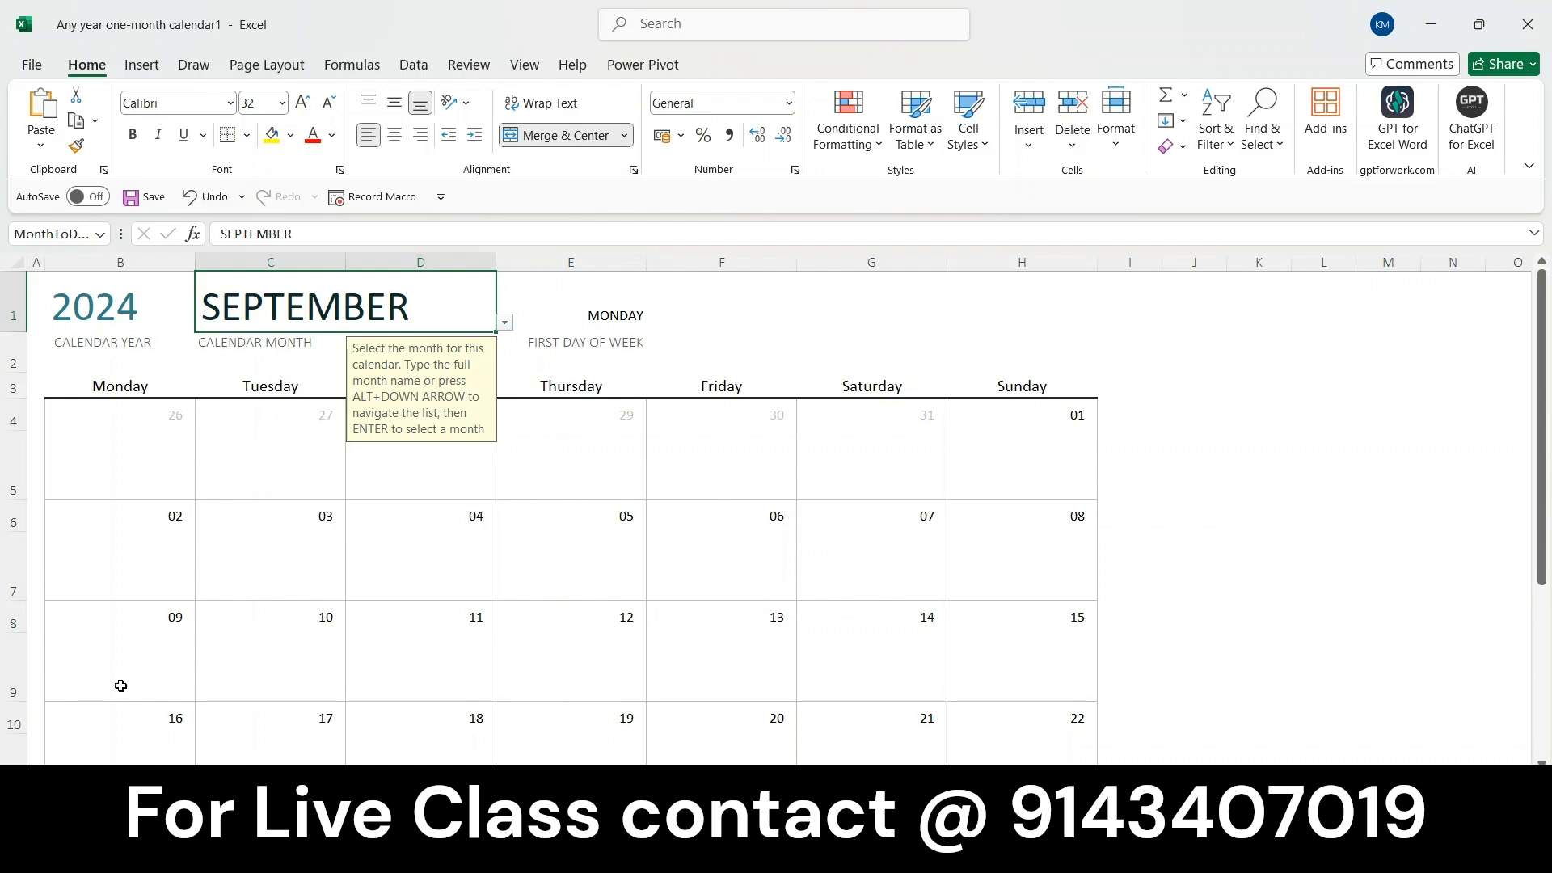
left_click(160, 717)
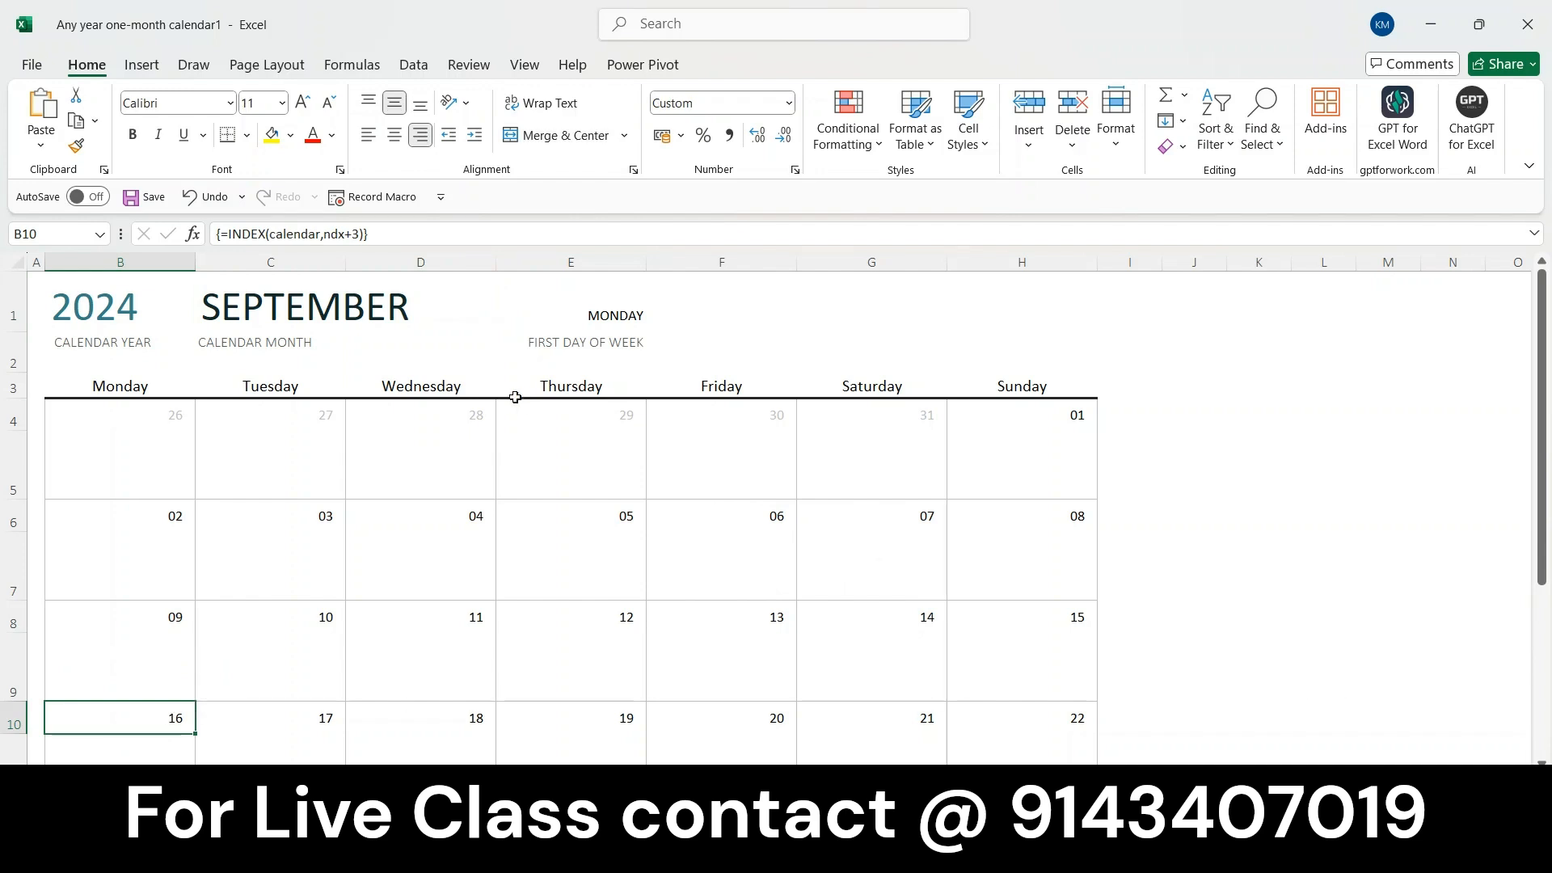
left_click(101, 291)
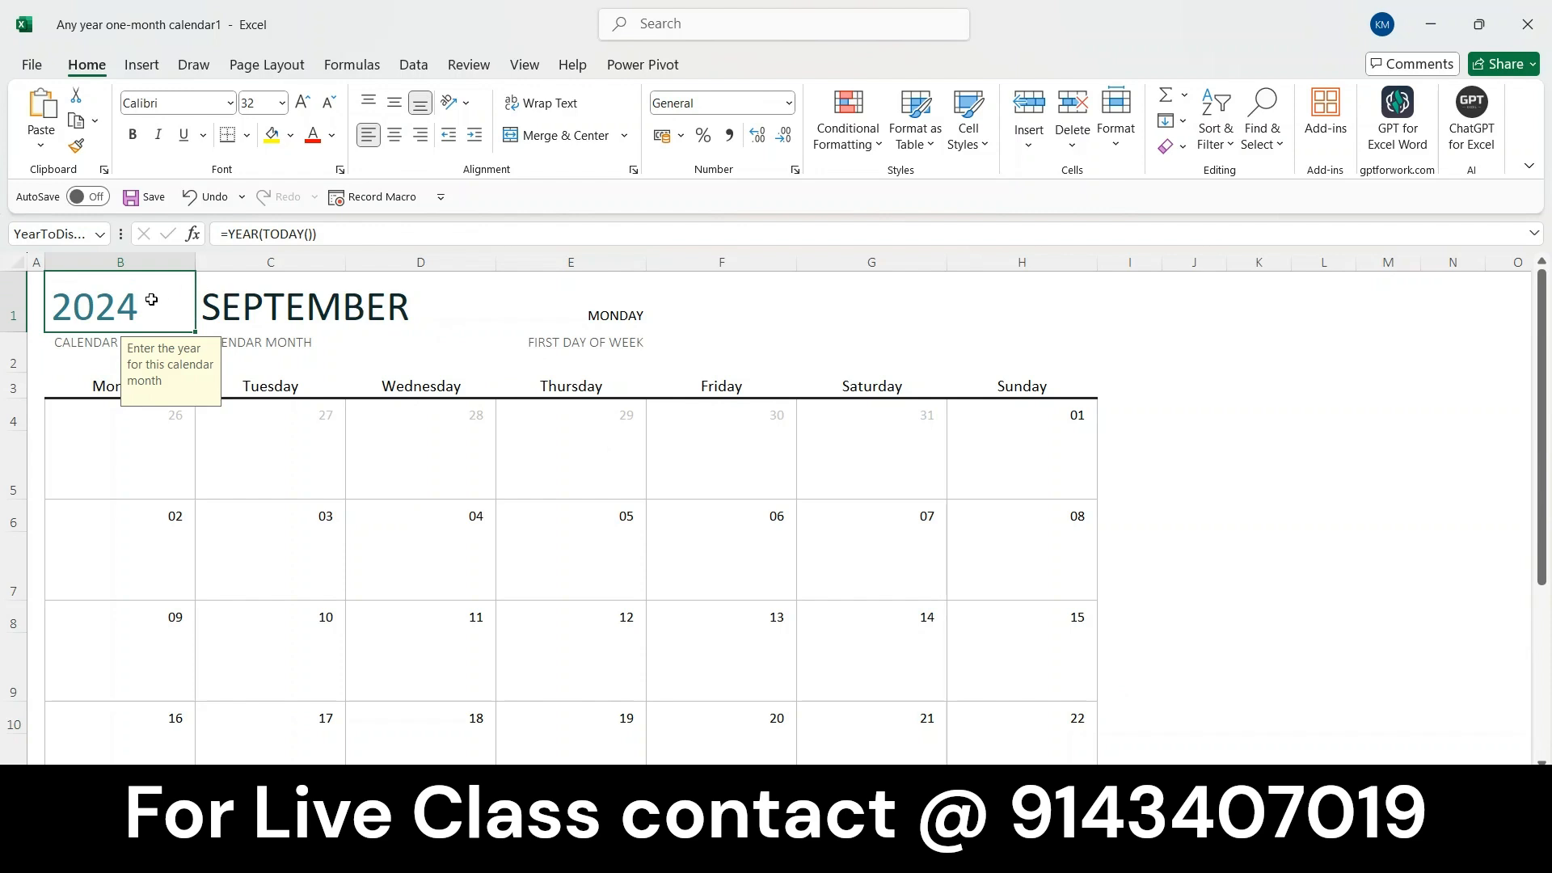
left_click(342, 311)
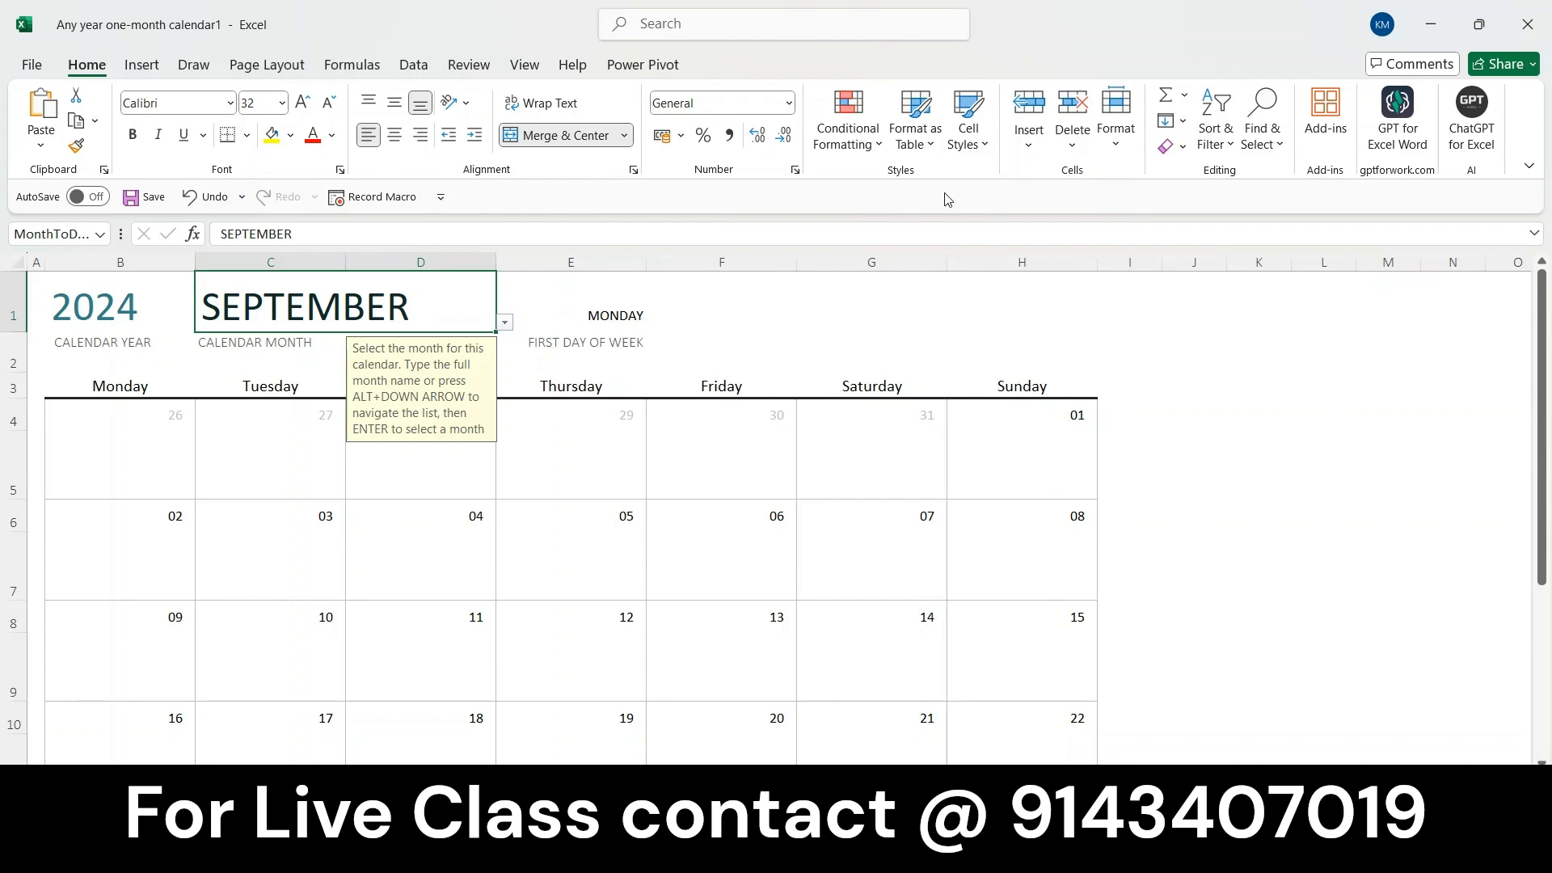
Create a new blank workbook with its grid enlarged for reading.
left_click(32, 64)
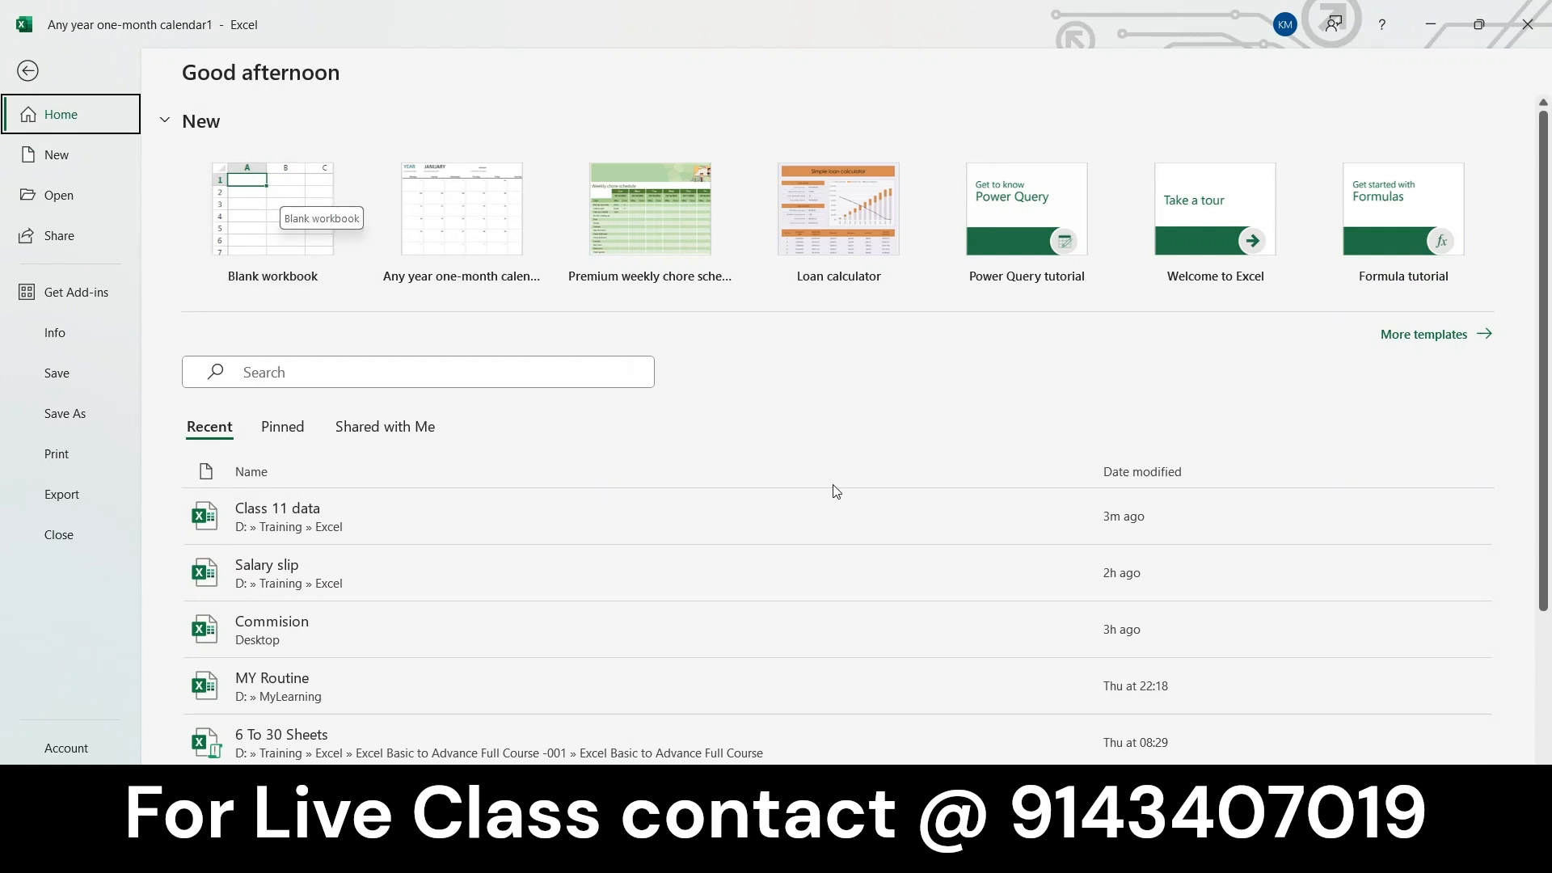
left_click(277, 211)
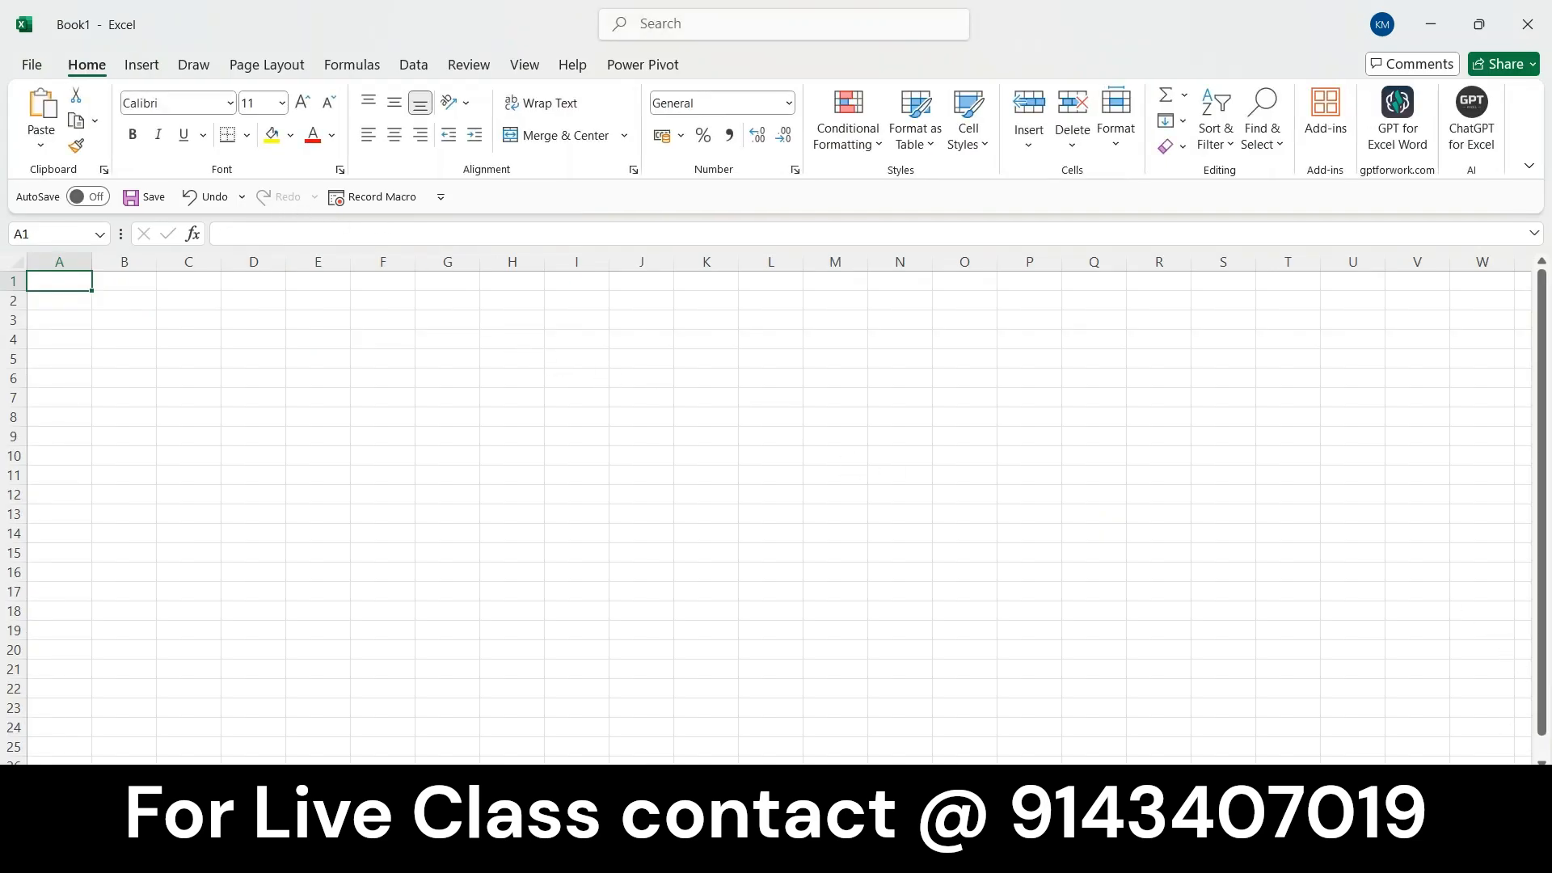
scroll(766, 509, "up", 3)
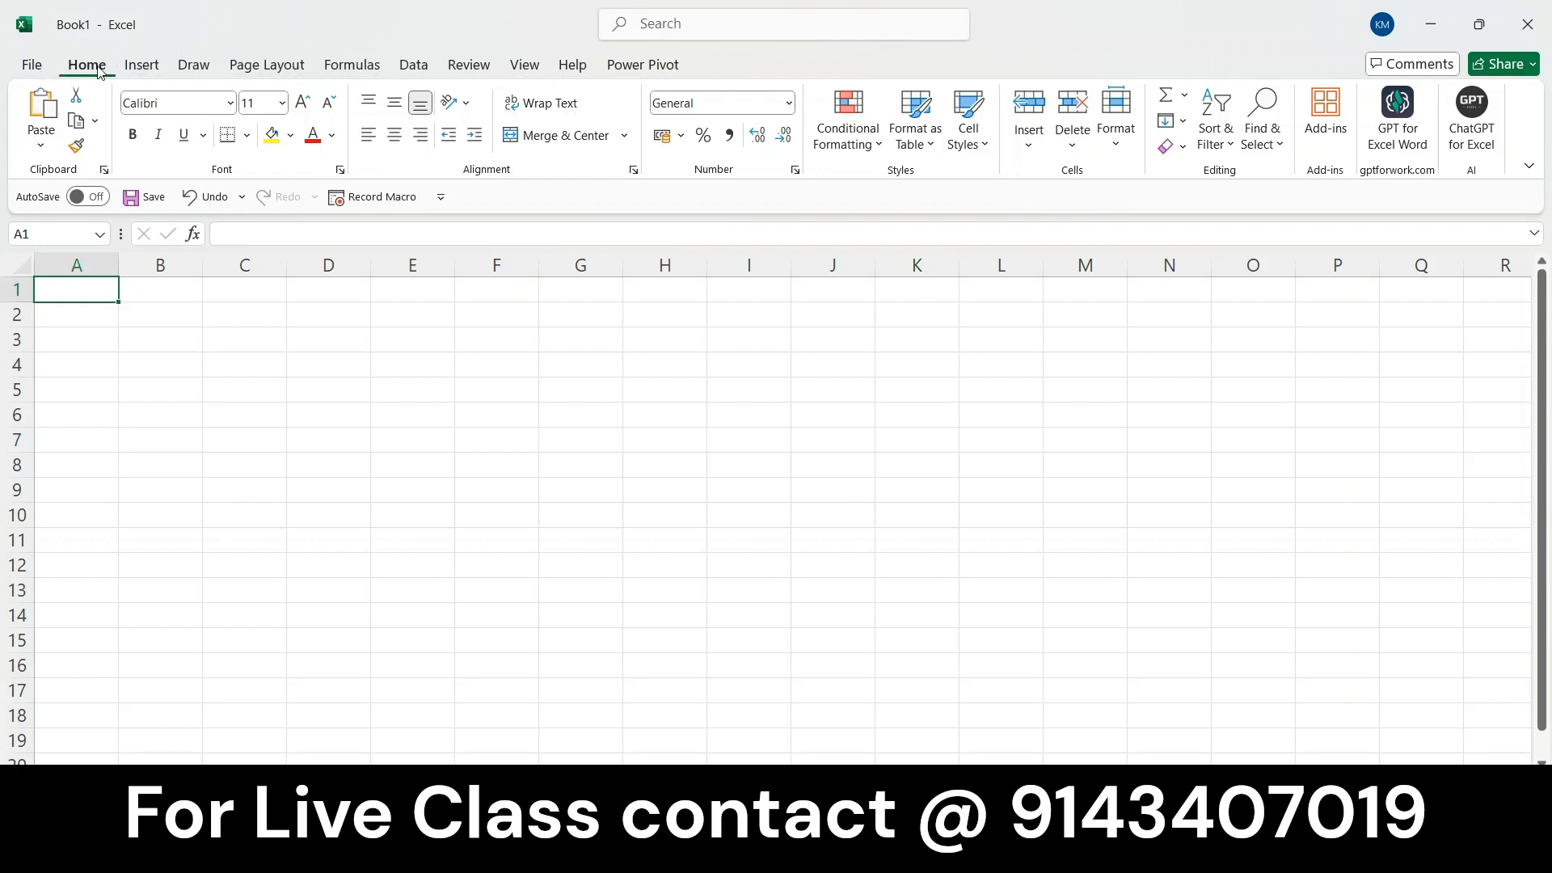
Compare the Home and Insert command sets of the ribbon, ending on the Home commands.
left_click(143, 68)
left_click(84, 70)
left_click(145, 68)
left_click(88, 69)
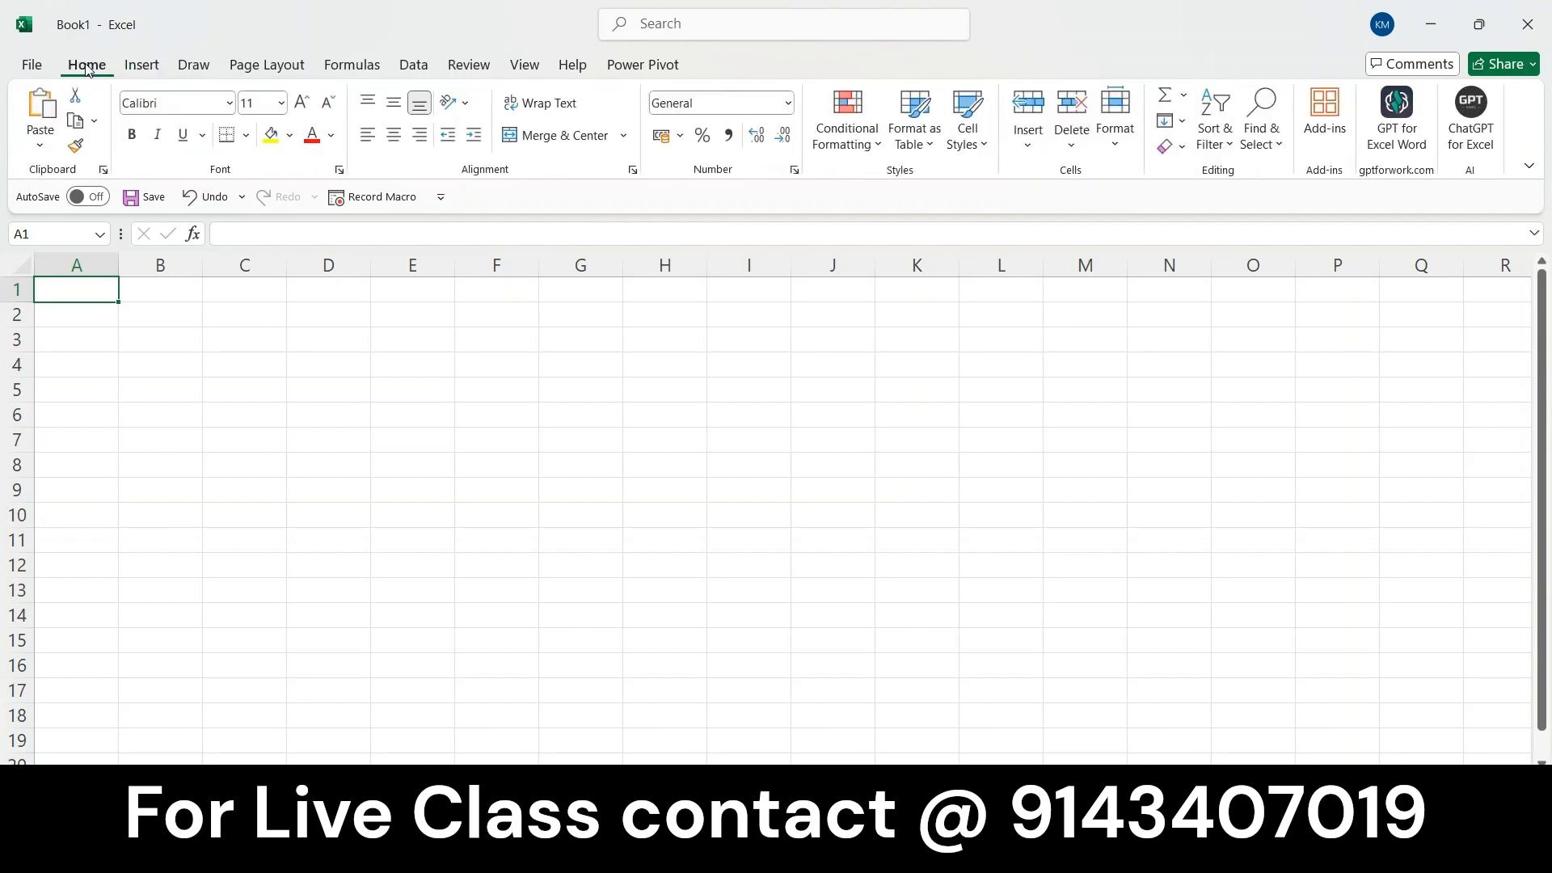
left_click(142, 68)
left_click(194, 68)
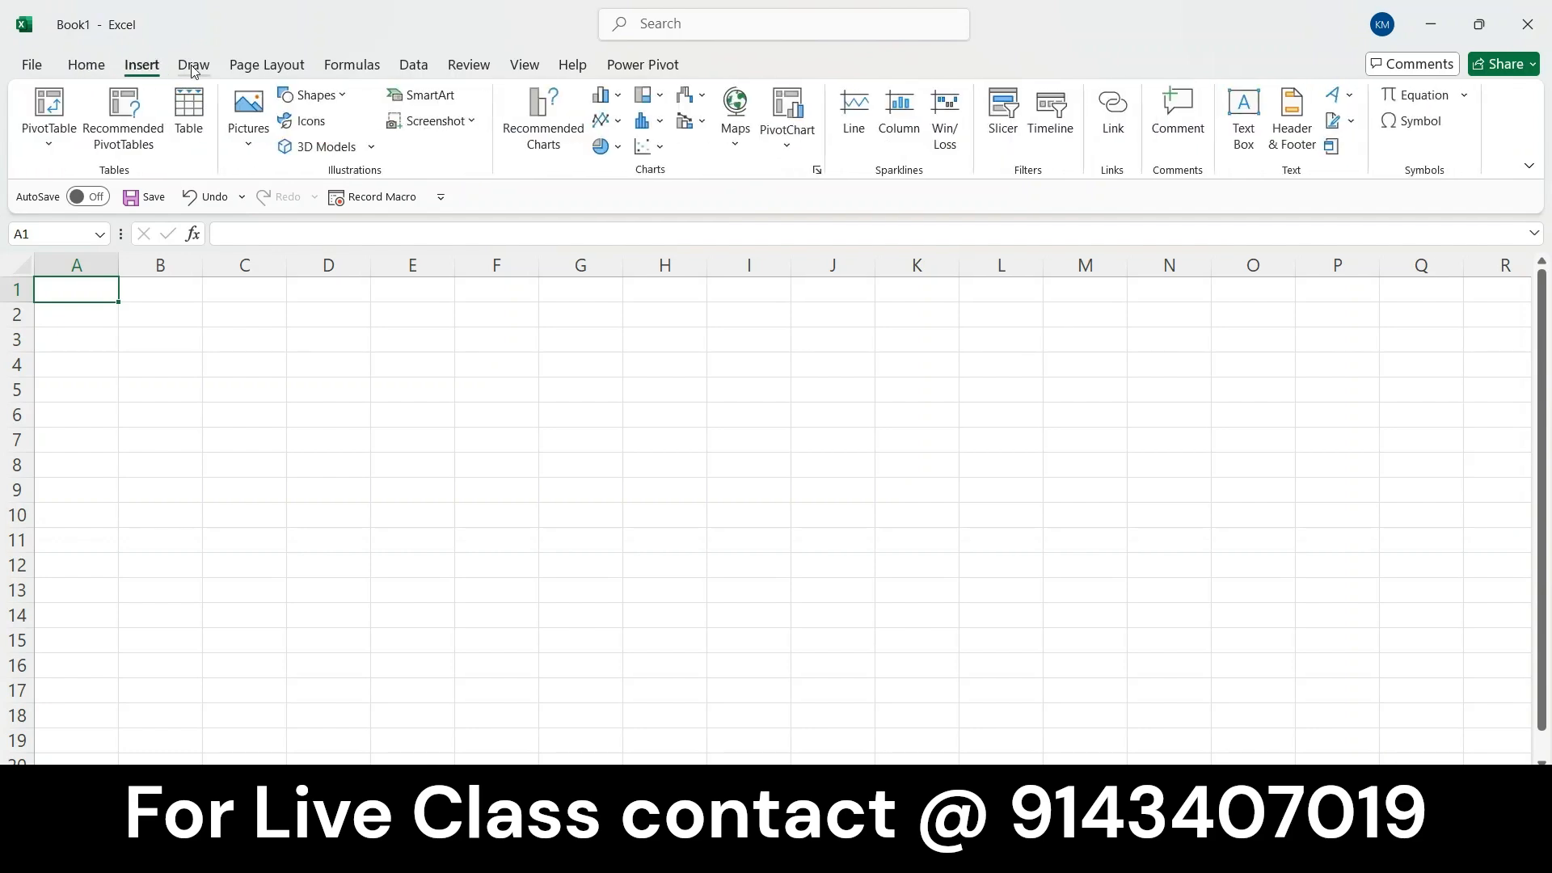
left_click(81, 70)
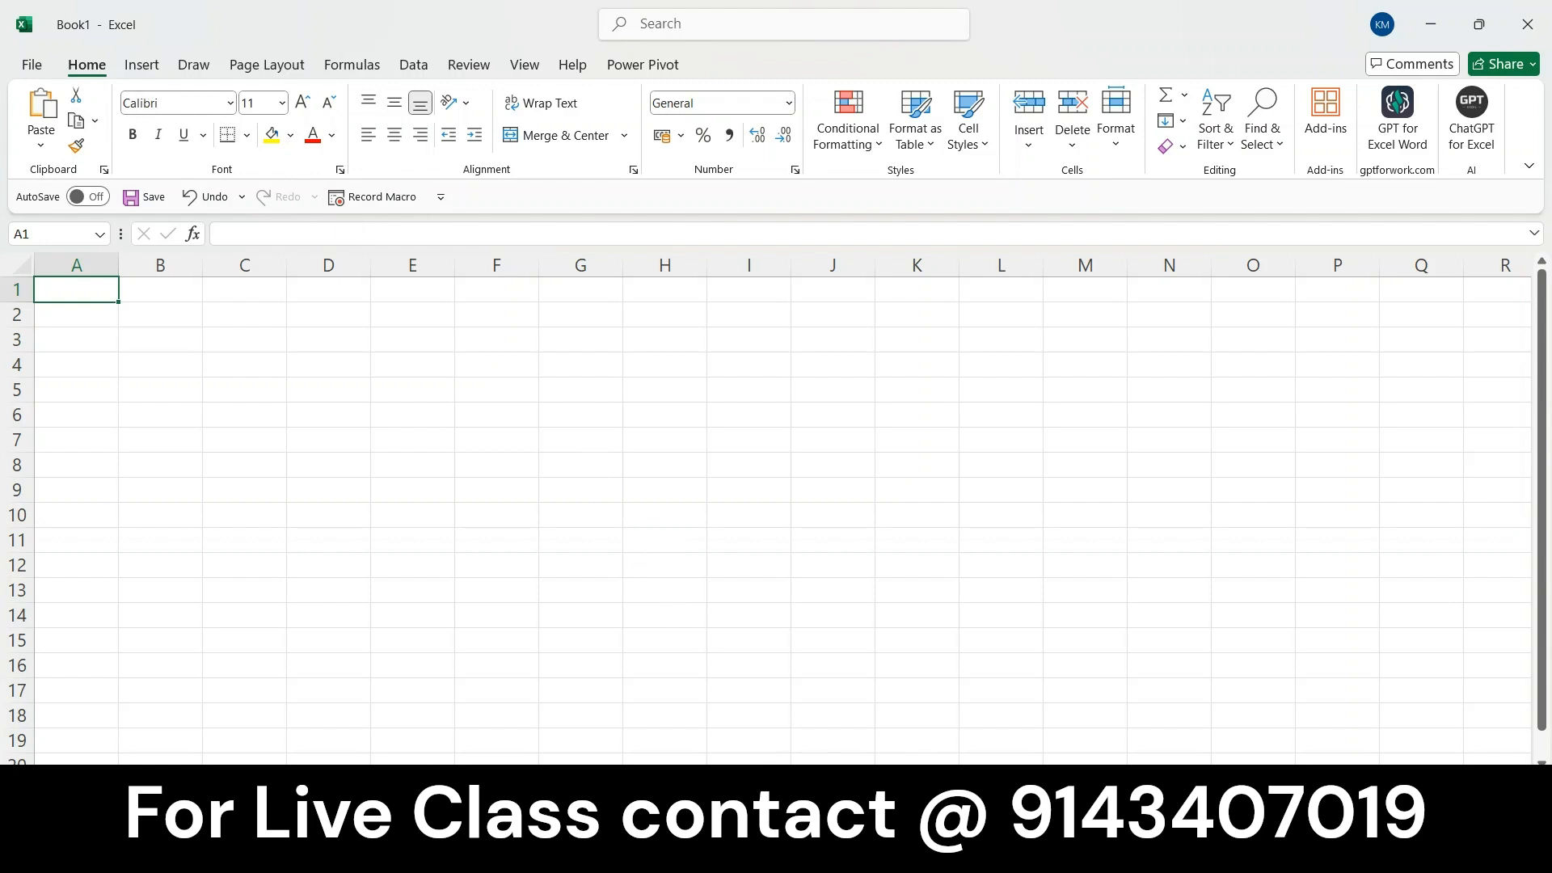
Bring up the Screen Marker & Recorder tools and outline the whole Home ribbon with a rectangle.
left_click(929, 852)
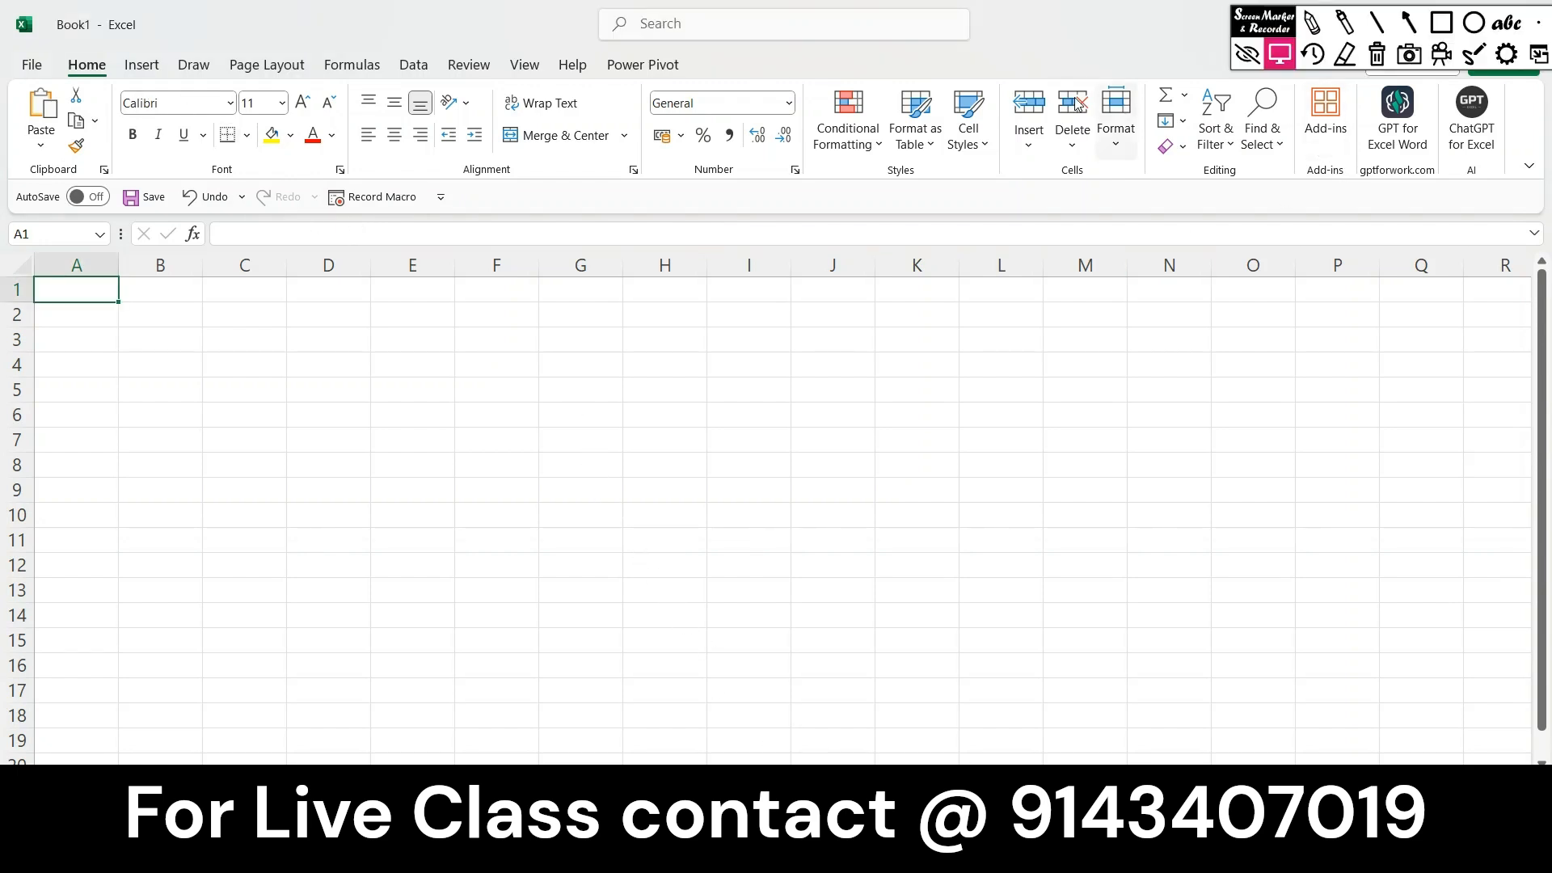
left_click(1443, 24)
left_click(1443, 25)
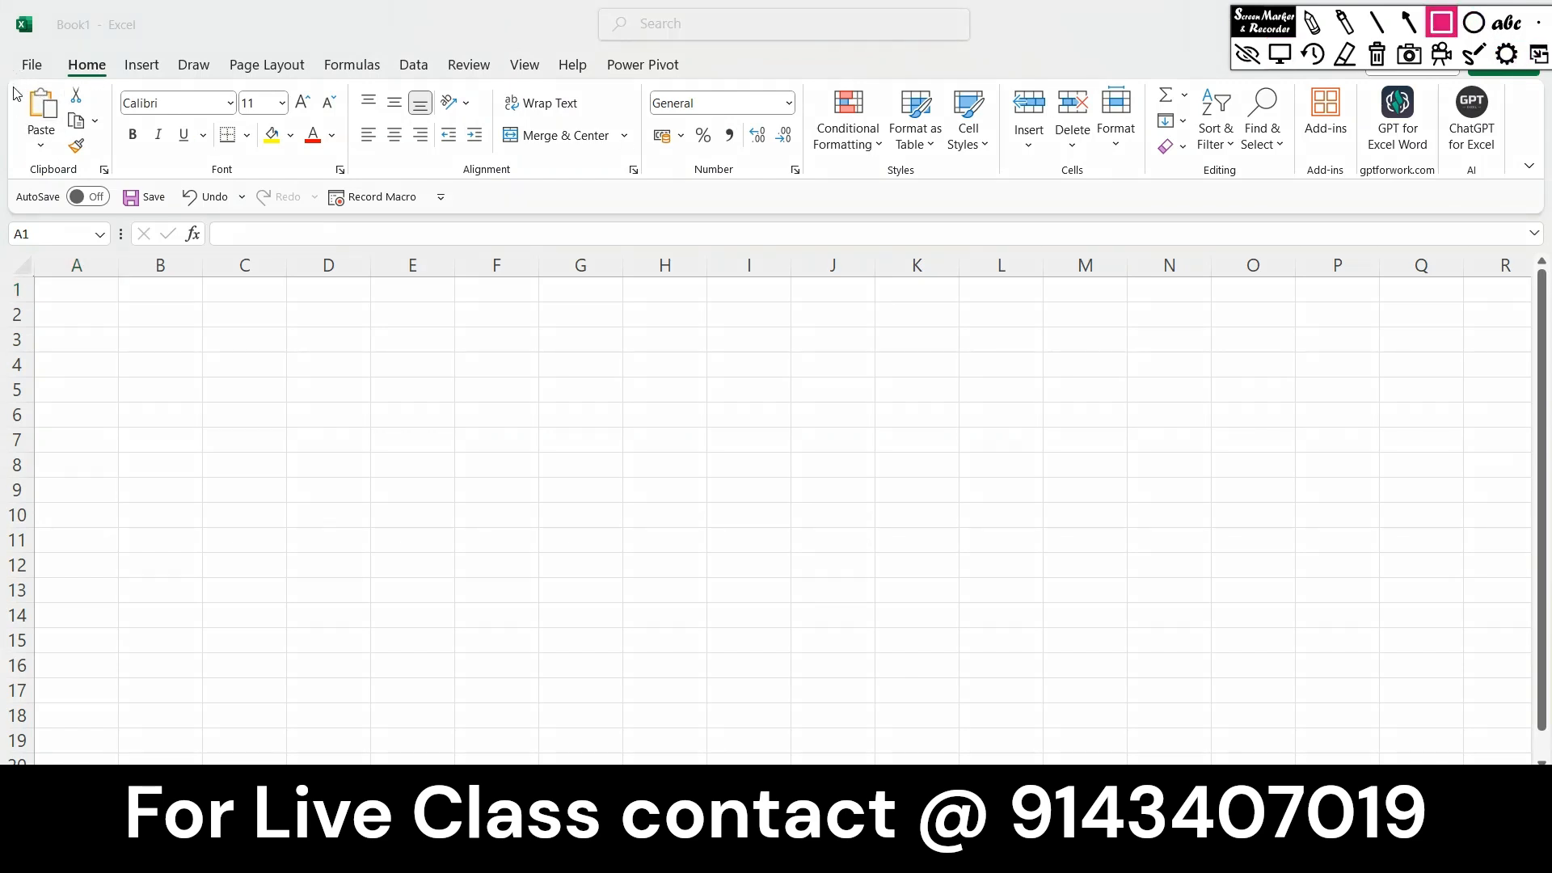
mouse_move(14, 84)
left_mouse_down()
mouse_move(245, 143)
mouse_move(919, 217)
mouse_move(1390, 217)
mouse_move(1512, 194)
left_mouse_up()
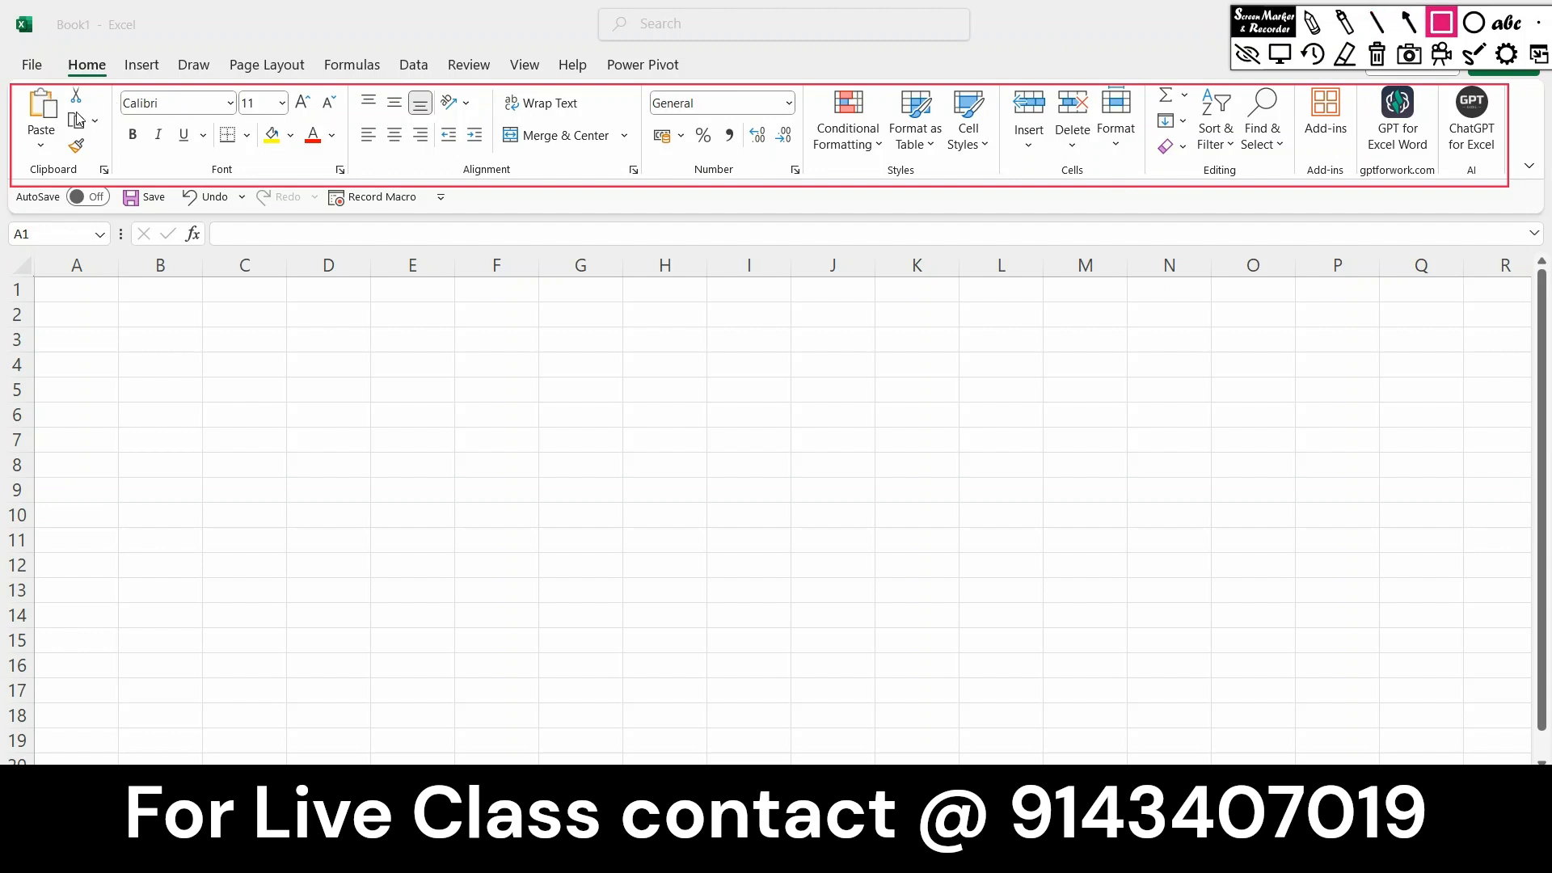
Outline the Clipboard, Font, Alignment, Number and Styles groups with rectangles, using separate ones for the alignment controls and Wrap Text/Merge & Center.
mouse_move(20, 90)
left_mouse_down()
mouse_move(80, 168)
mouse_move(118, 181)
left_mouse_up()
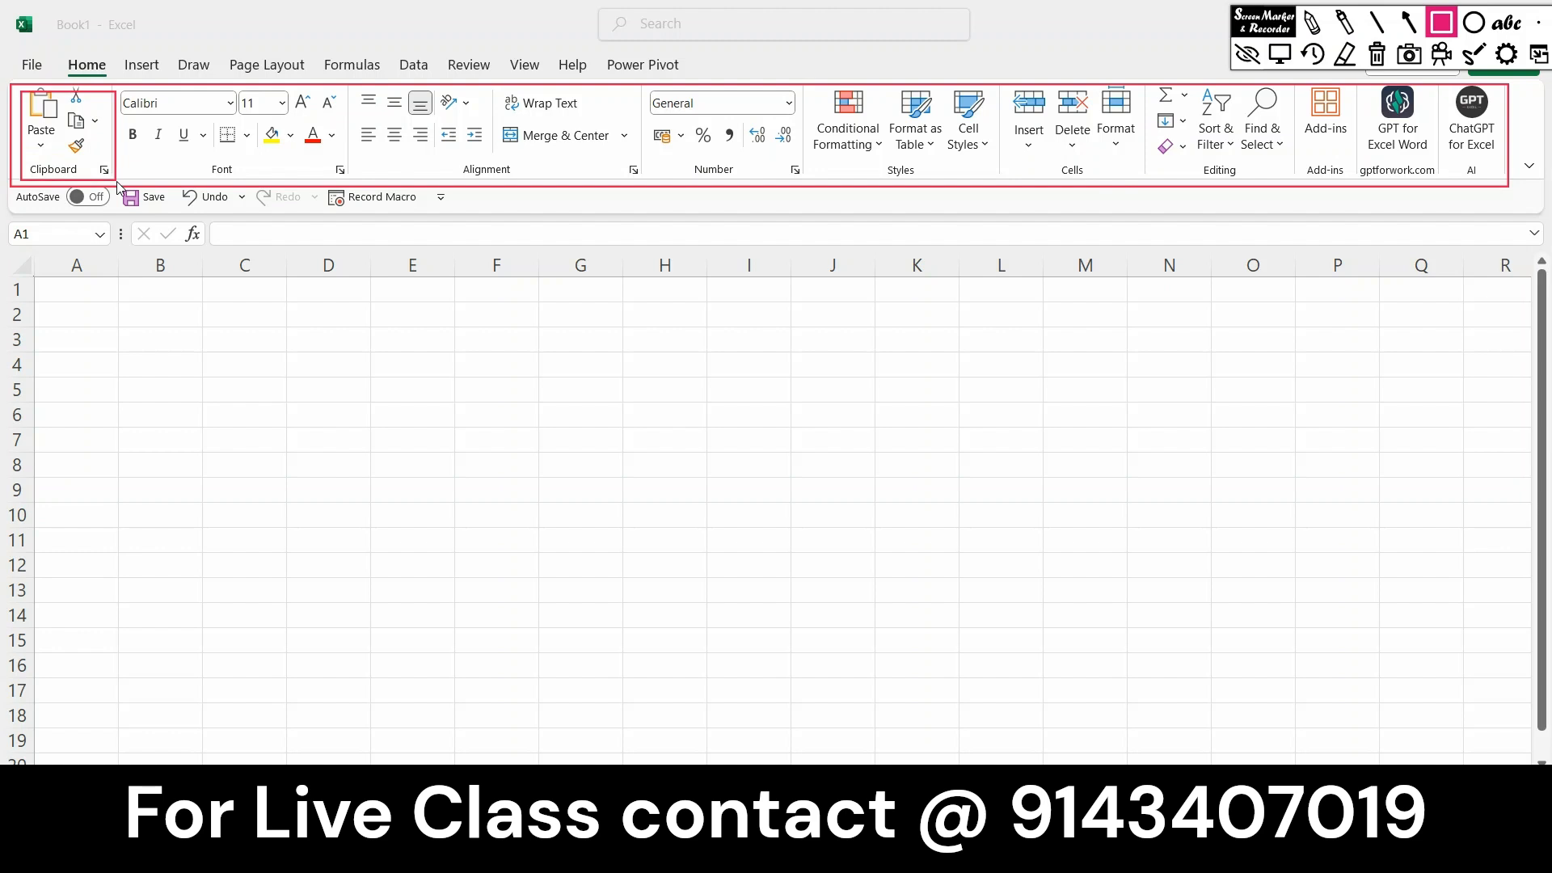
mouse_move(119, 95)
left_mouse_down()
mouse_move(364, 195)
mouse_move(346, 188)
left_mouse_up()
mouse_move(359, 94)
left_mouse_down()
mouse_move(369, 137)
mouse_move(519, 189)
mouse_move(492, 173)
left_mouse_up()
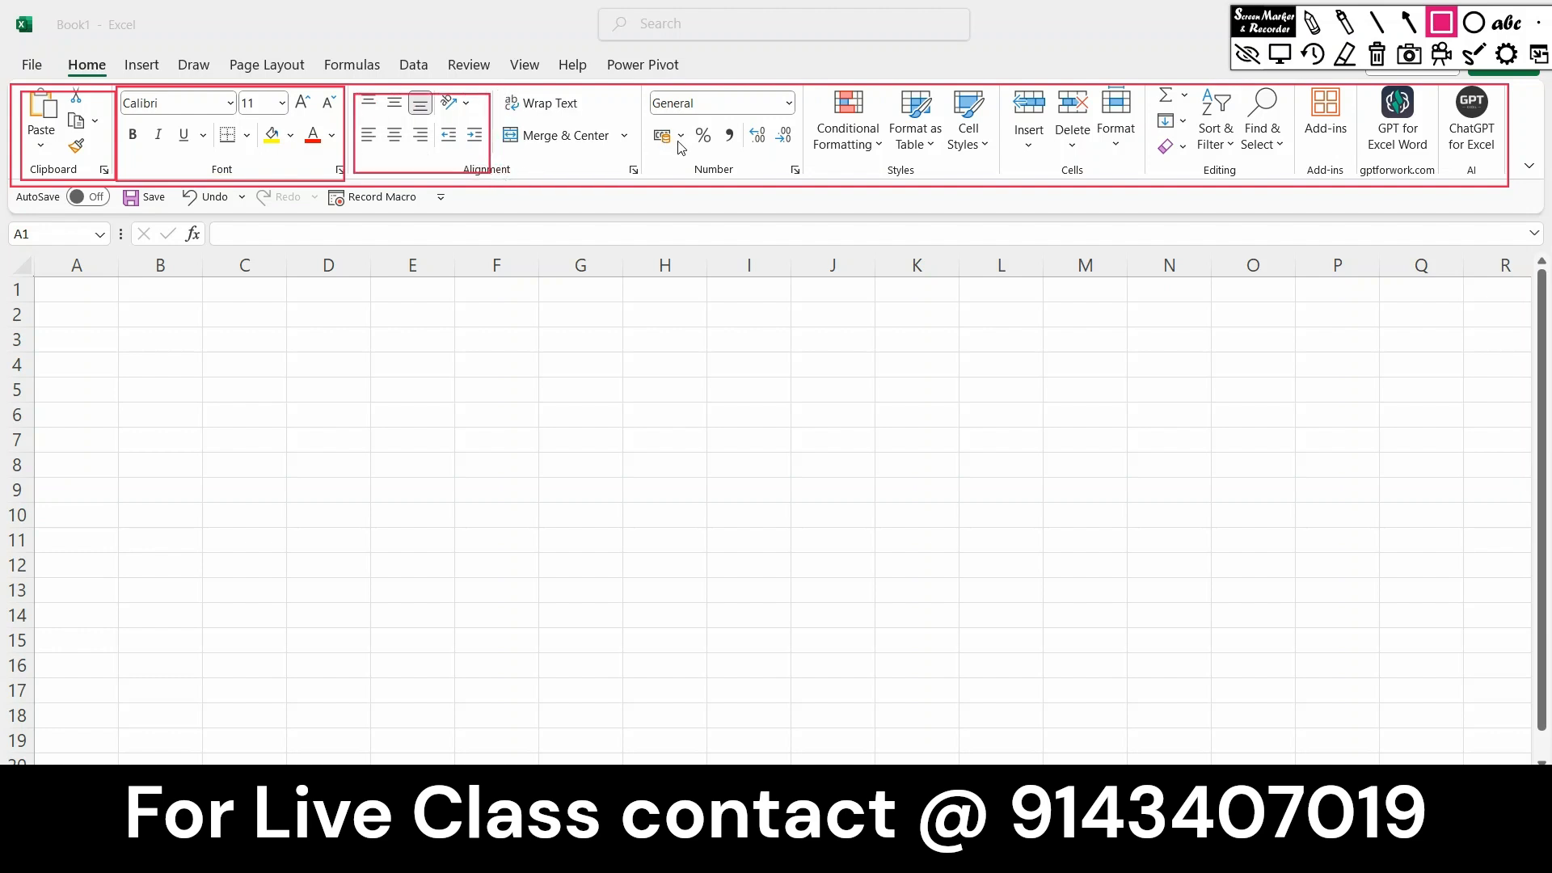
left_click_drag(502, 96, 644, 171)
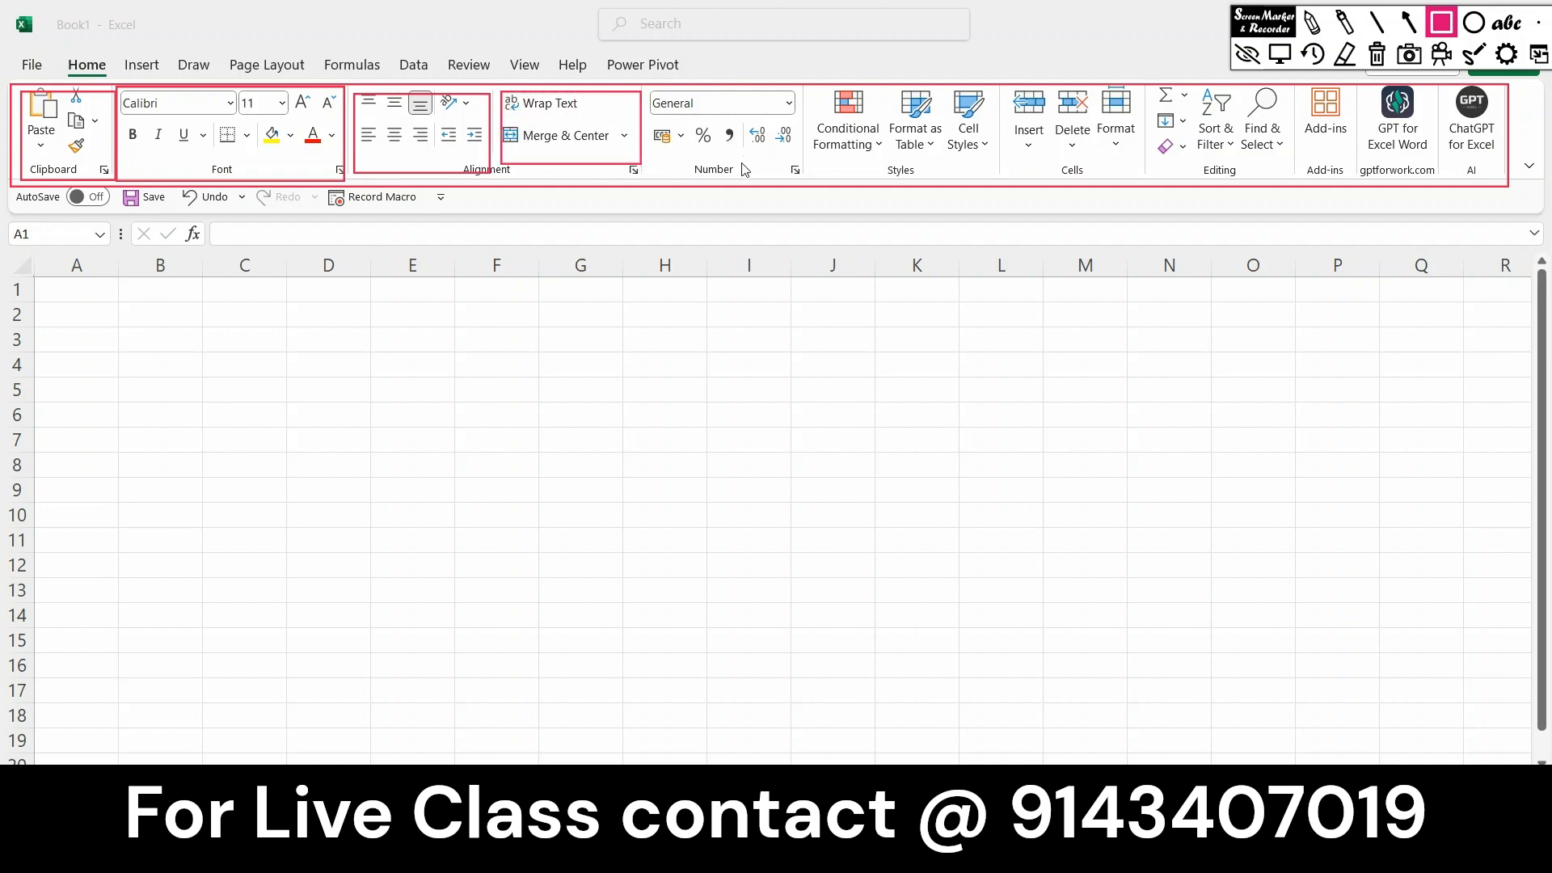
mouse_move(650, 91)
left_mouse_down()
mouse_move(663, 139)
mouse_move(798, 171)
left_mouse_up()
mouse_move(812, 86)
left_mouse_down()
mouse_move(843, 134)
mouse_move(924, 174)
mouse_move(997, 171)
left_mouse_up()
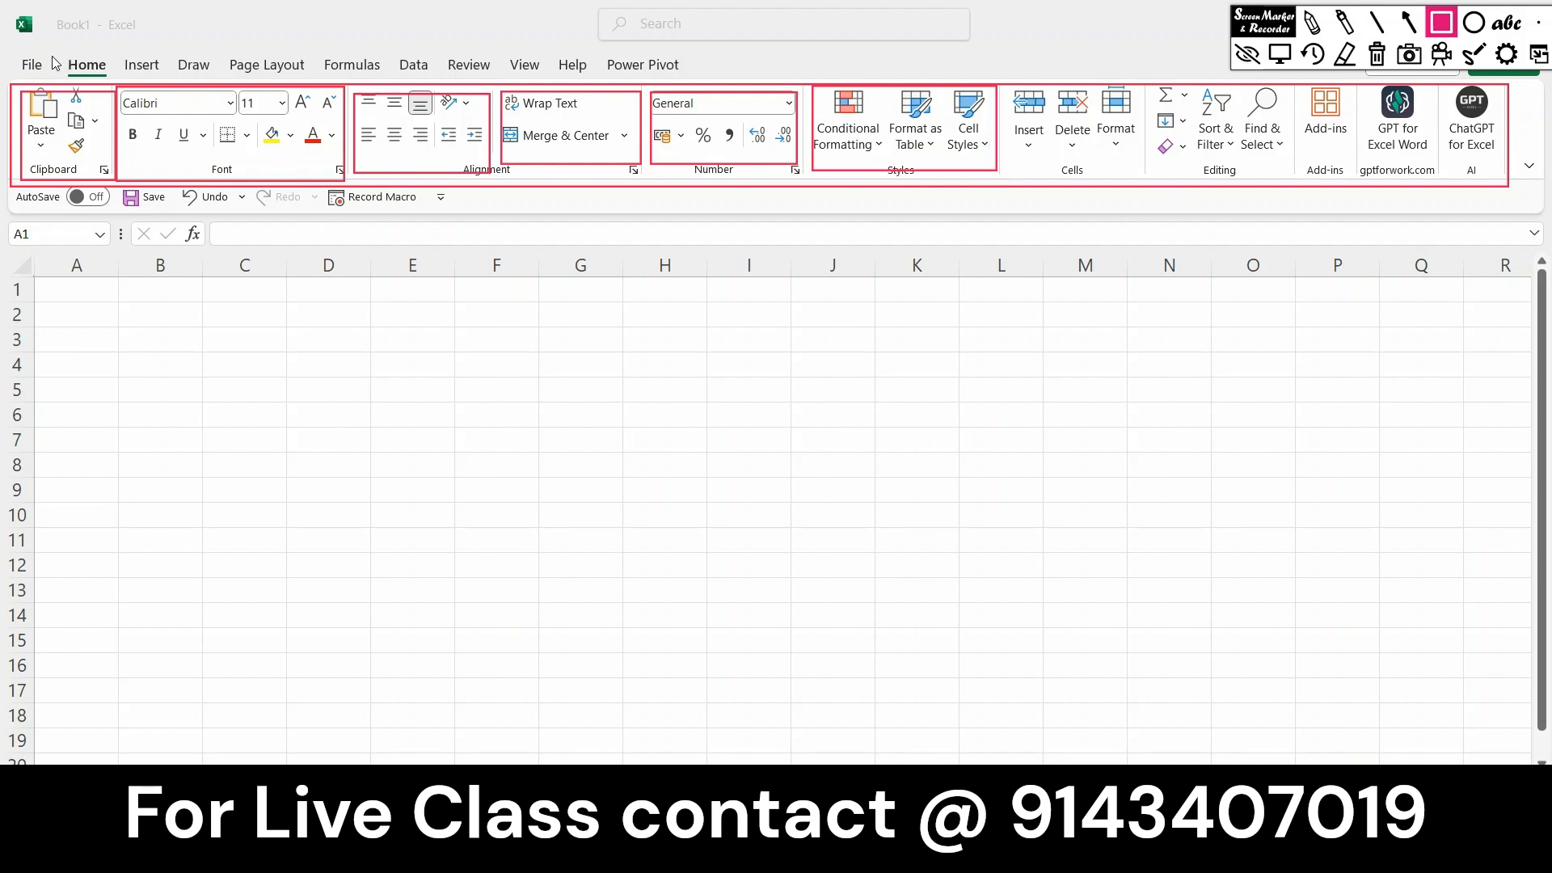
Outline the row of ribbon tab names, the workbook title, the Name Box and the formula bar with rectangles.
mouse_move(16, 47)
left_mouse_down()
mouse_move(119, 95)
mouse_move(712, 113)
mouse_move(805, 95)
mouse_move(765, 79)
left_mouse_up()
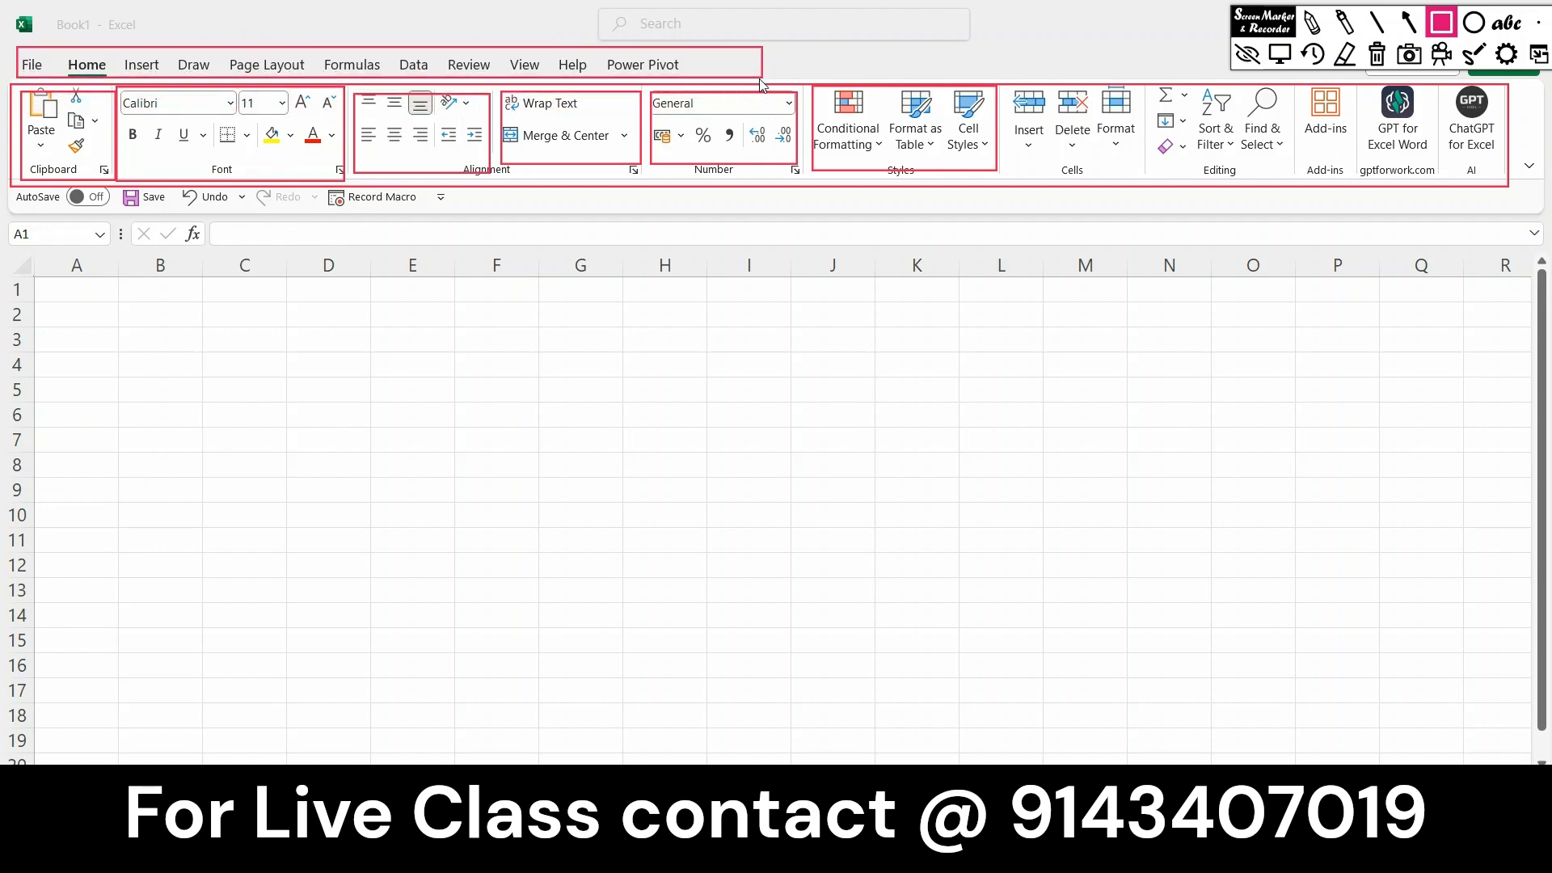
left_click_drag(34, 2, 181, 41)
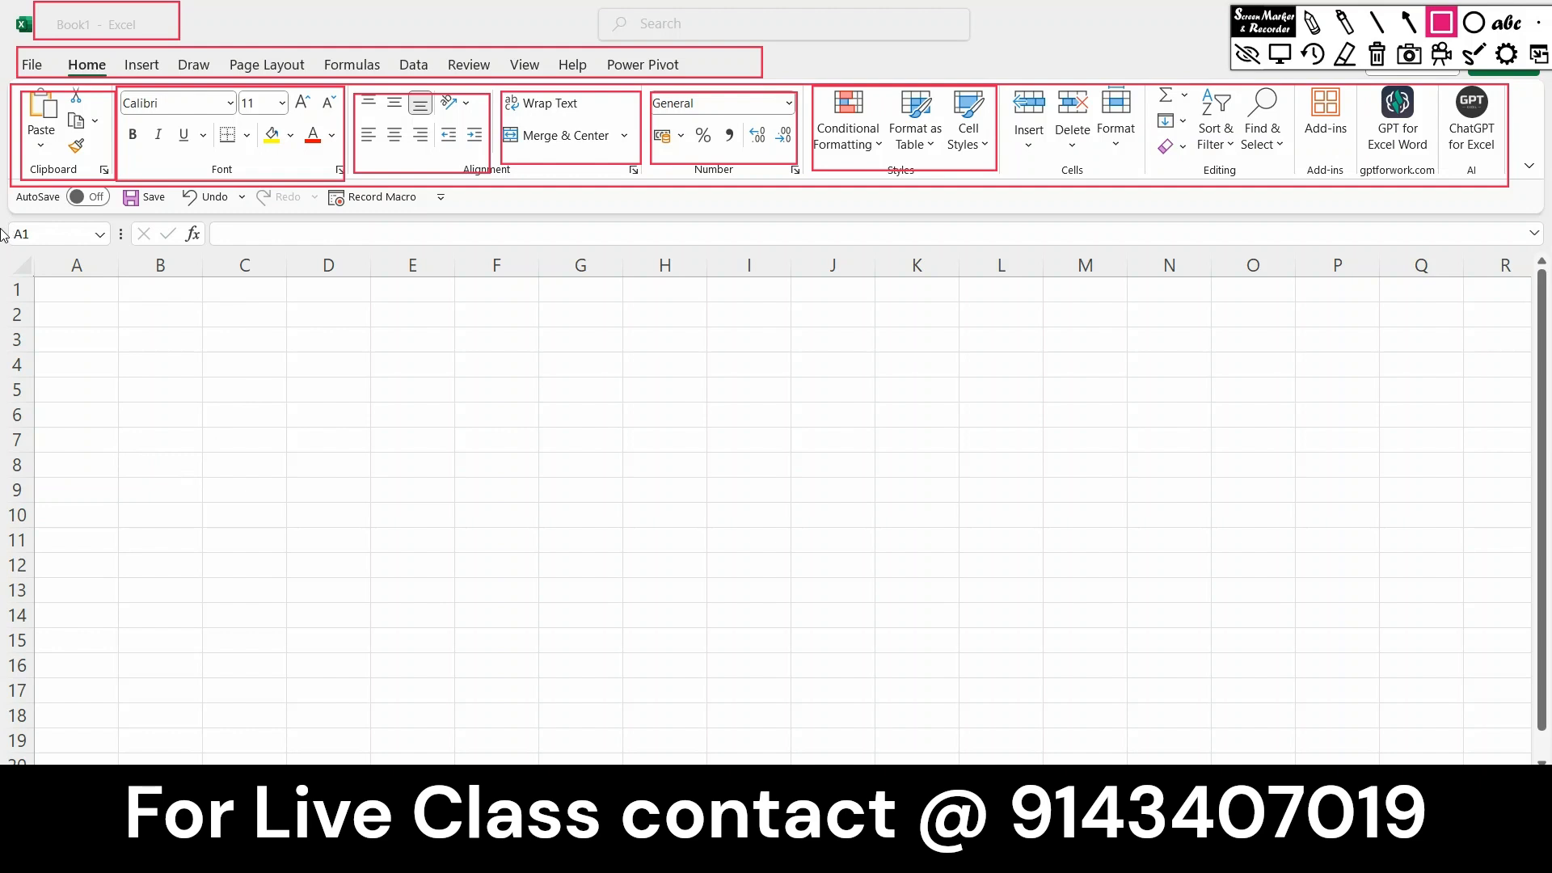
left_click_drag(3, 215, 118, 245)
mouse_move(210, 226)
left_mouse_down()
mouse_move(279, 251)
mouse_move(818, 249)
left_mouse_up()
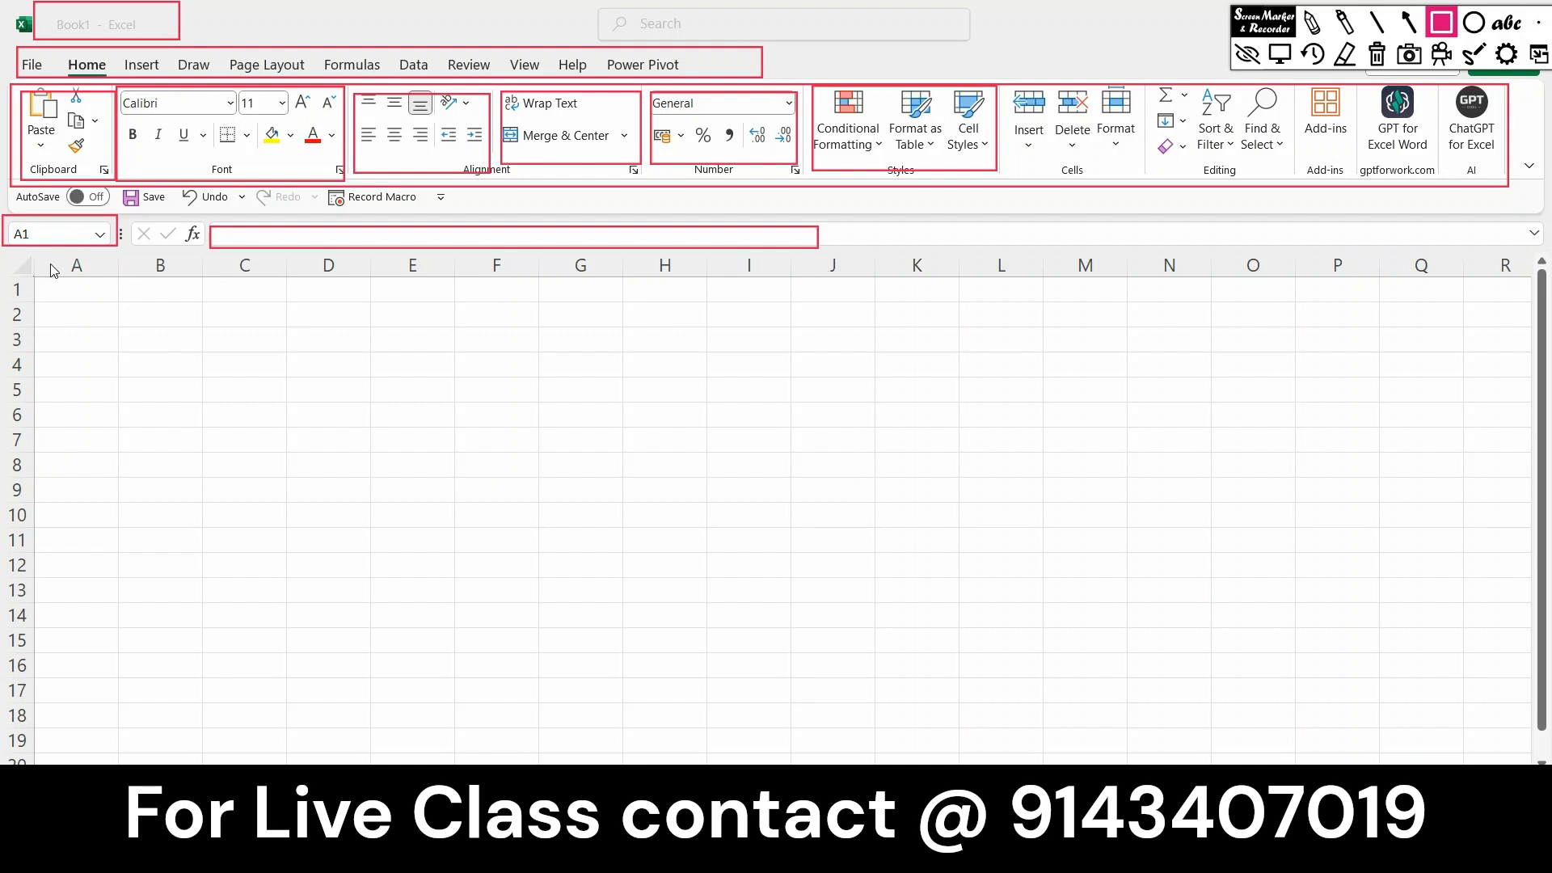
Outline column headings A to F, row headings 1 to 19 and cell B2 with rectangles.
mouse_move(55, 251)
left_mouse_down()
mouse_move(246, 280)
mouse_move(525, 291)
left_mouse_up()
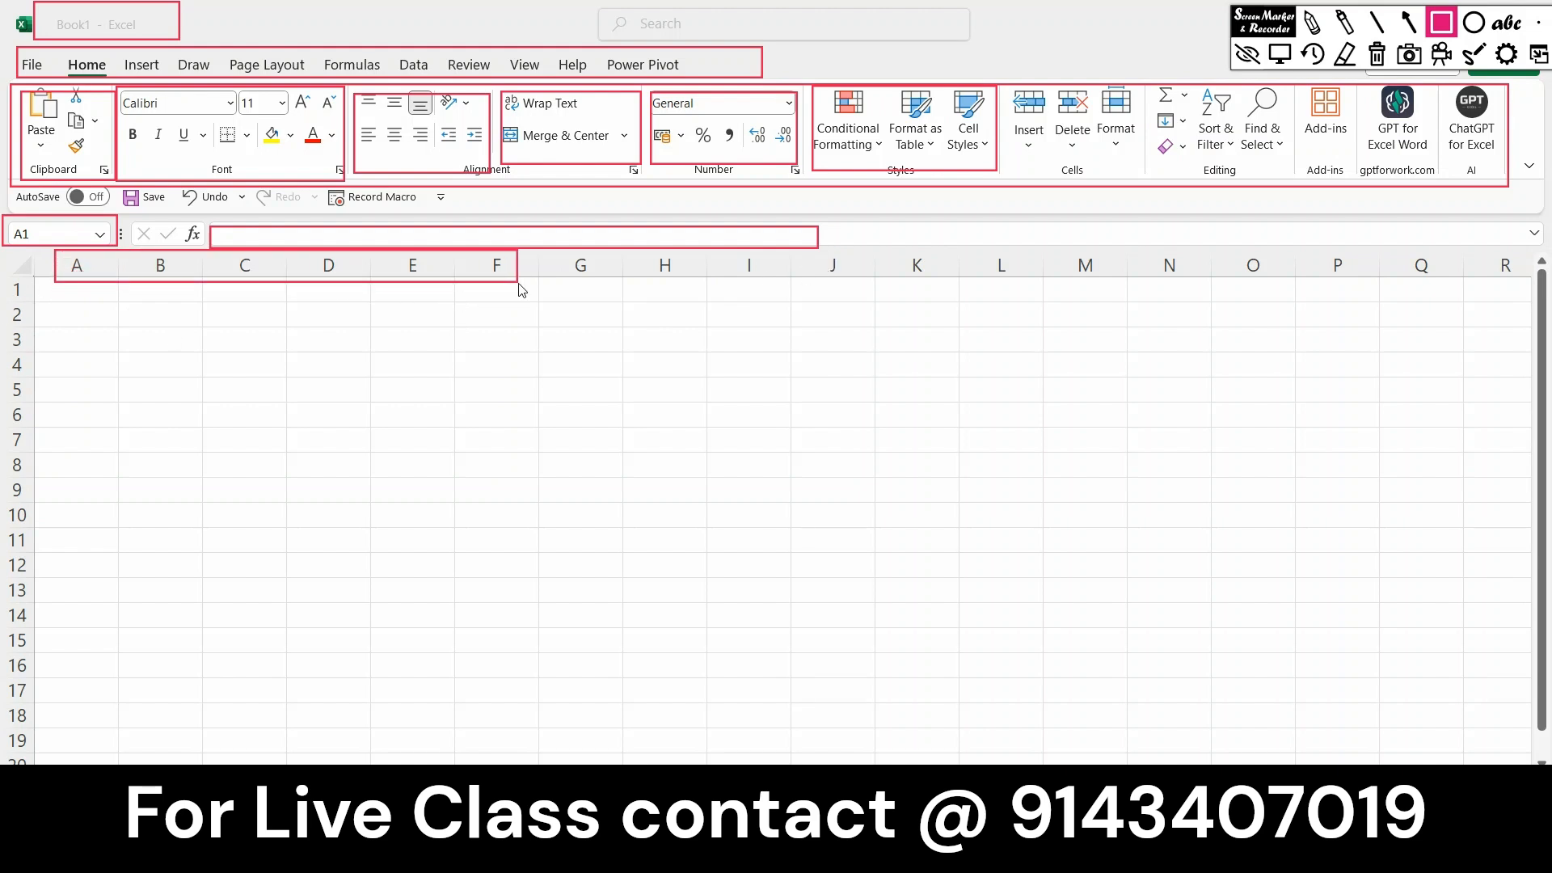
mouse_move(13, 285)
left_mouse_down()
mouse_move(44, 650)
mouse_move(34, 742)
left_mouse_up()
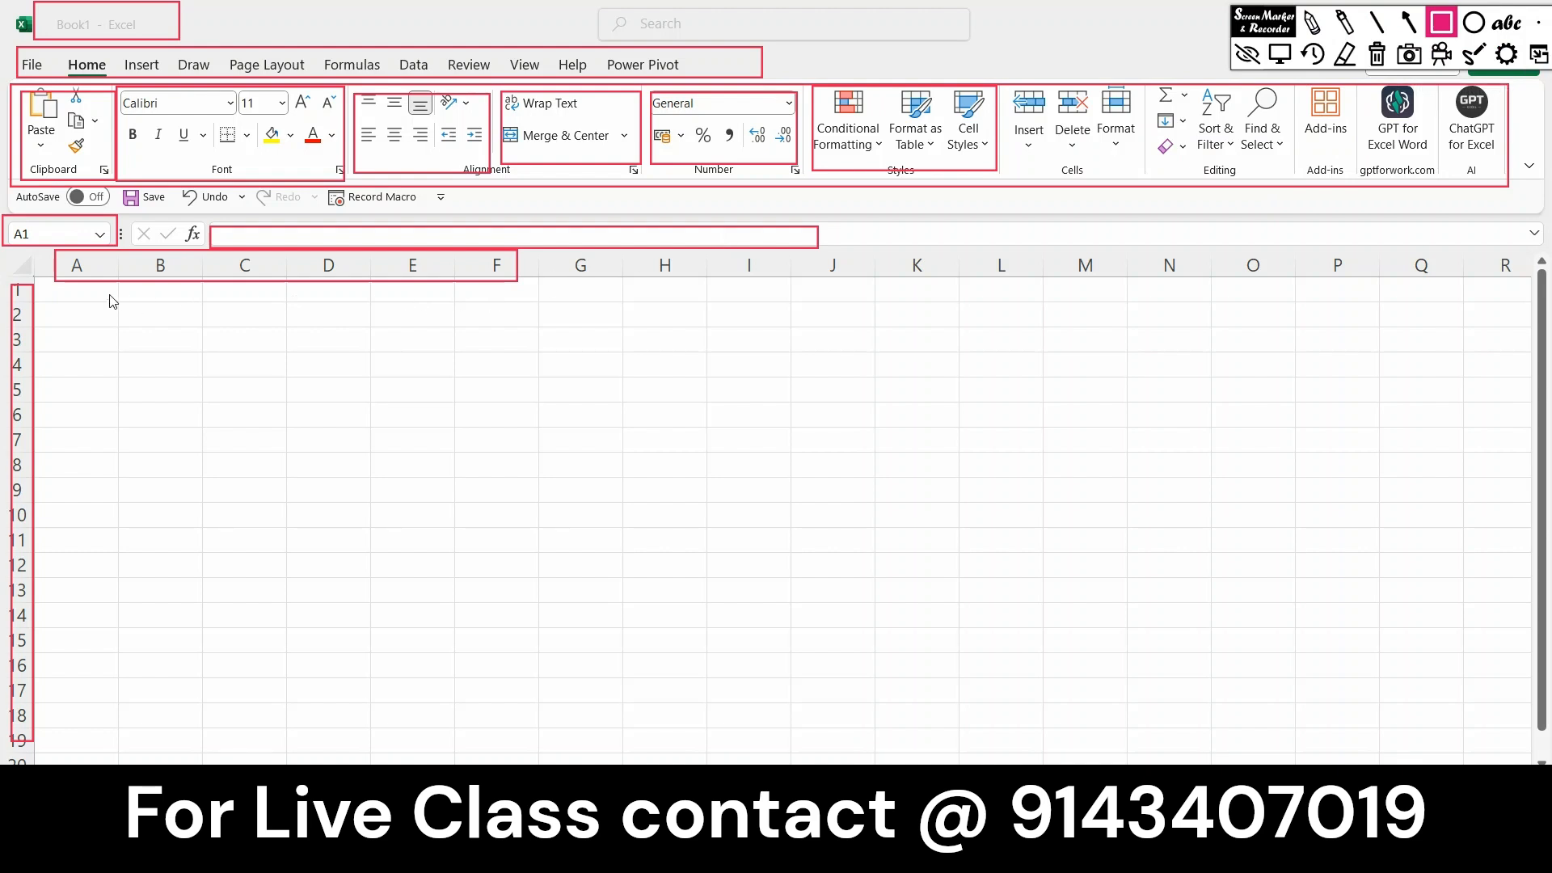
left_click_drag(111, 294, 219, 333)
Leave the drawing mode, keeping the marks, and select cell B2, cell E2 and finally the entire column E.
left_click(1279, 55)
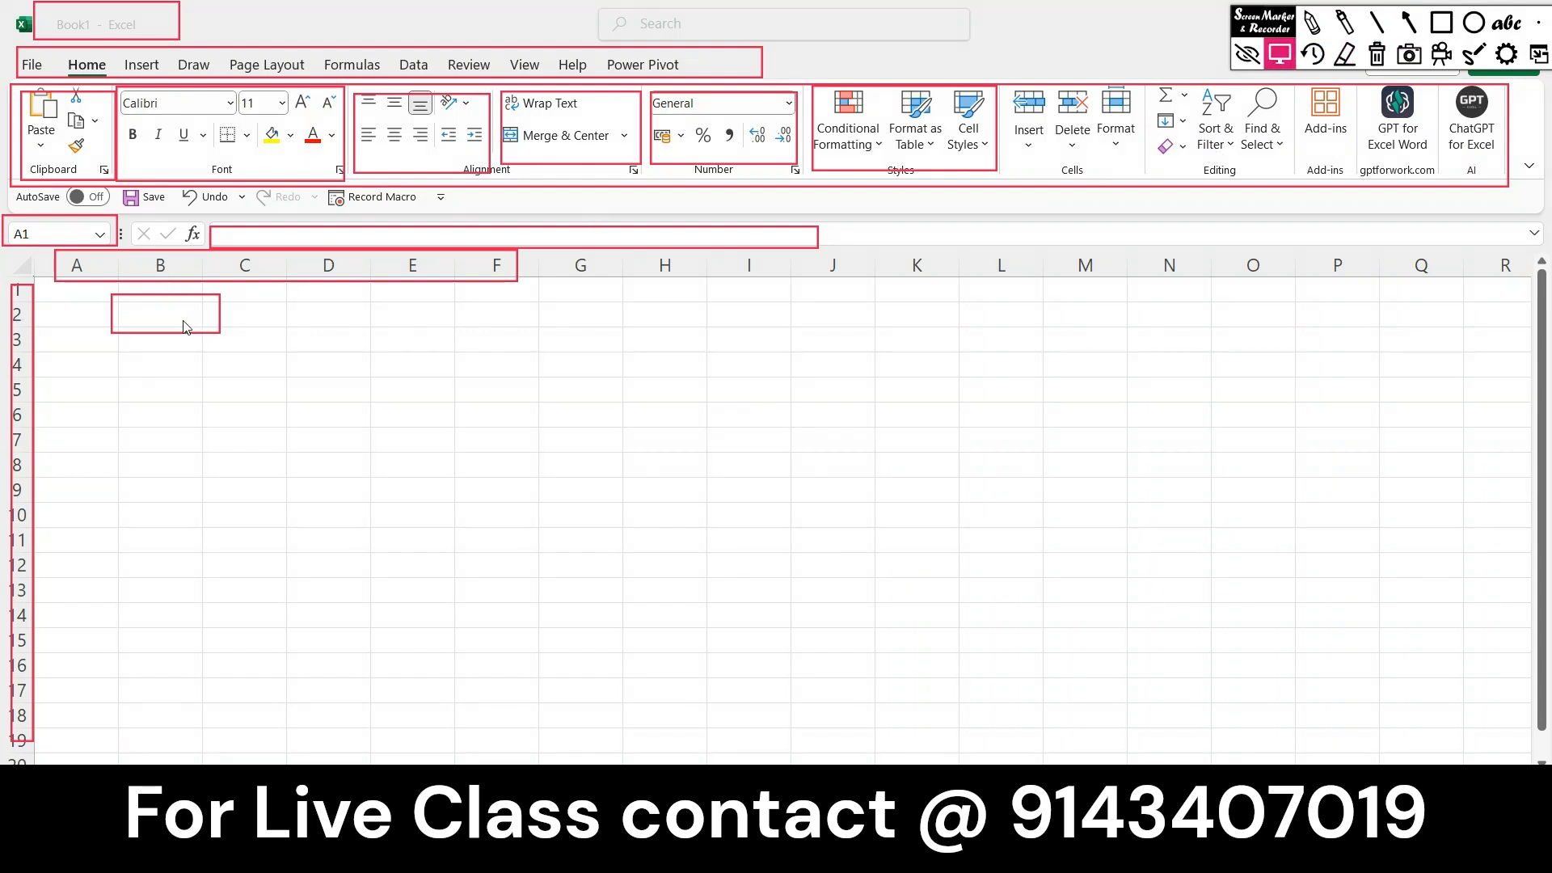
left_click(161, 309)
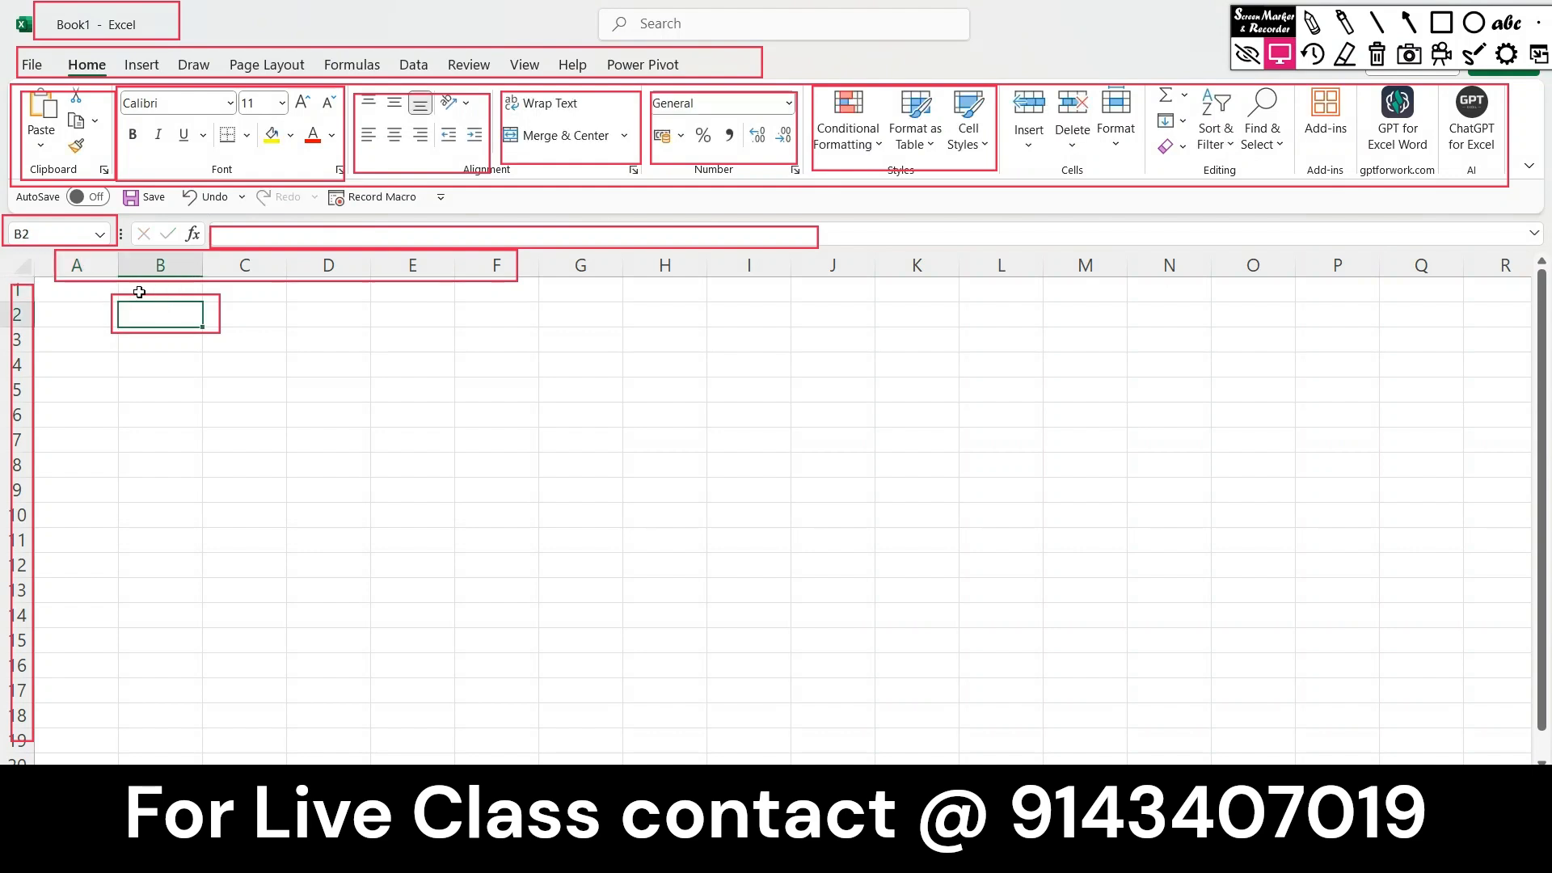
left_click(424, 322)
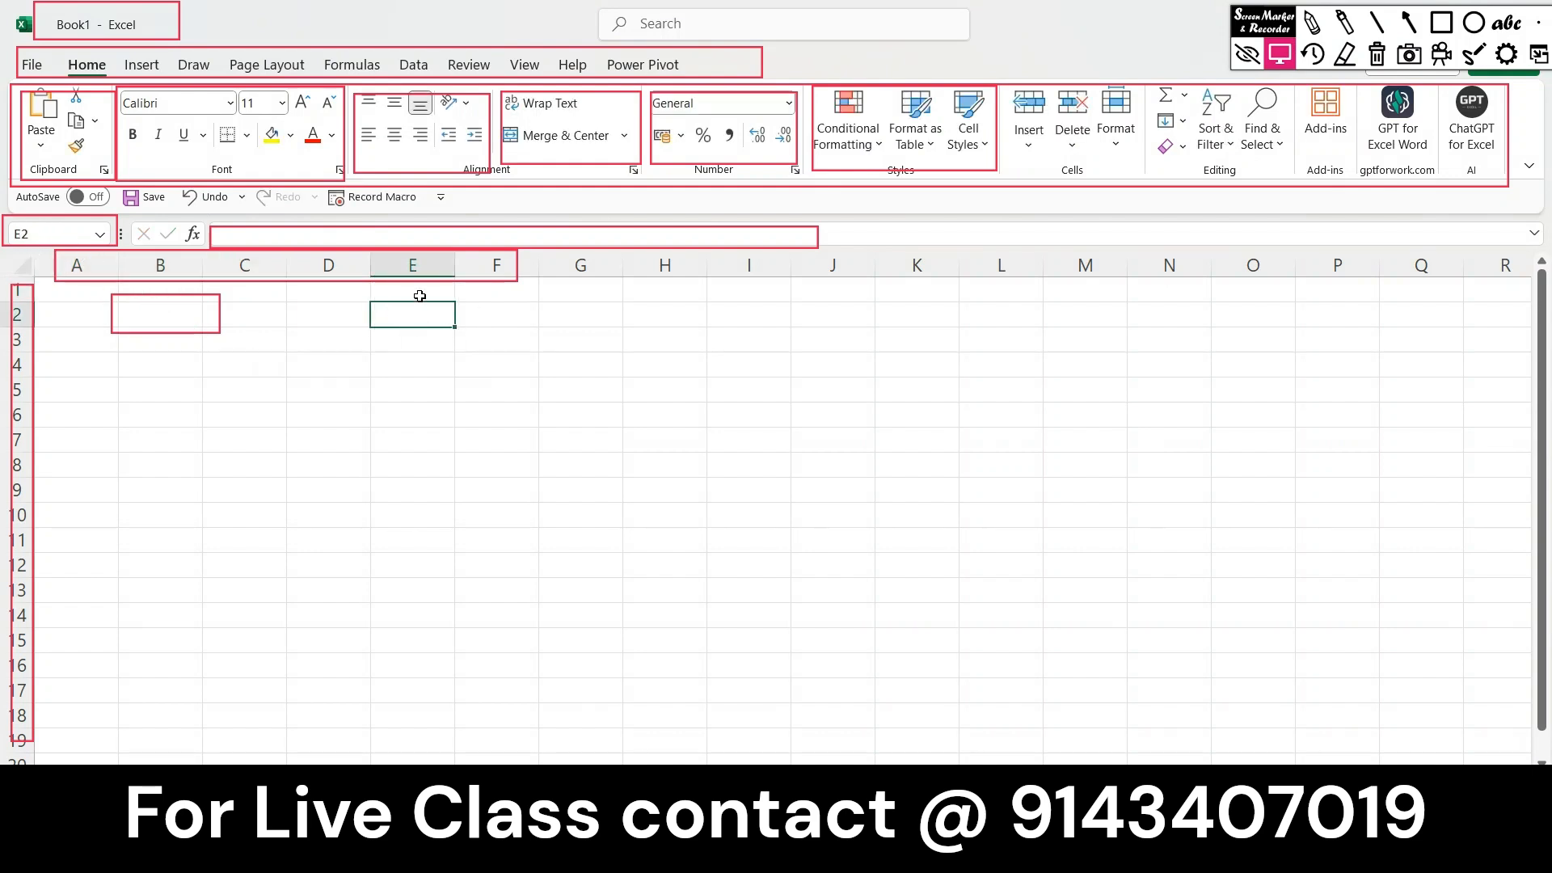
left_click(423, 263)
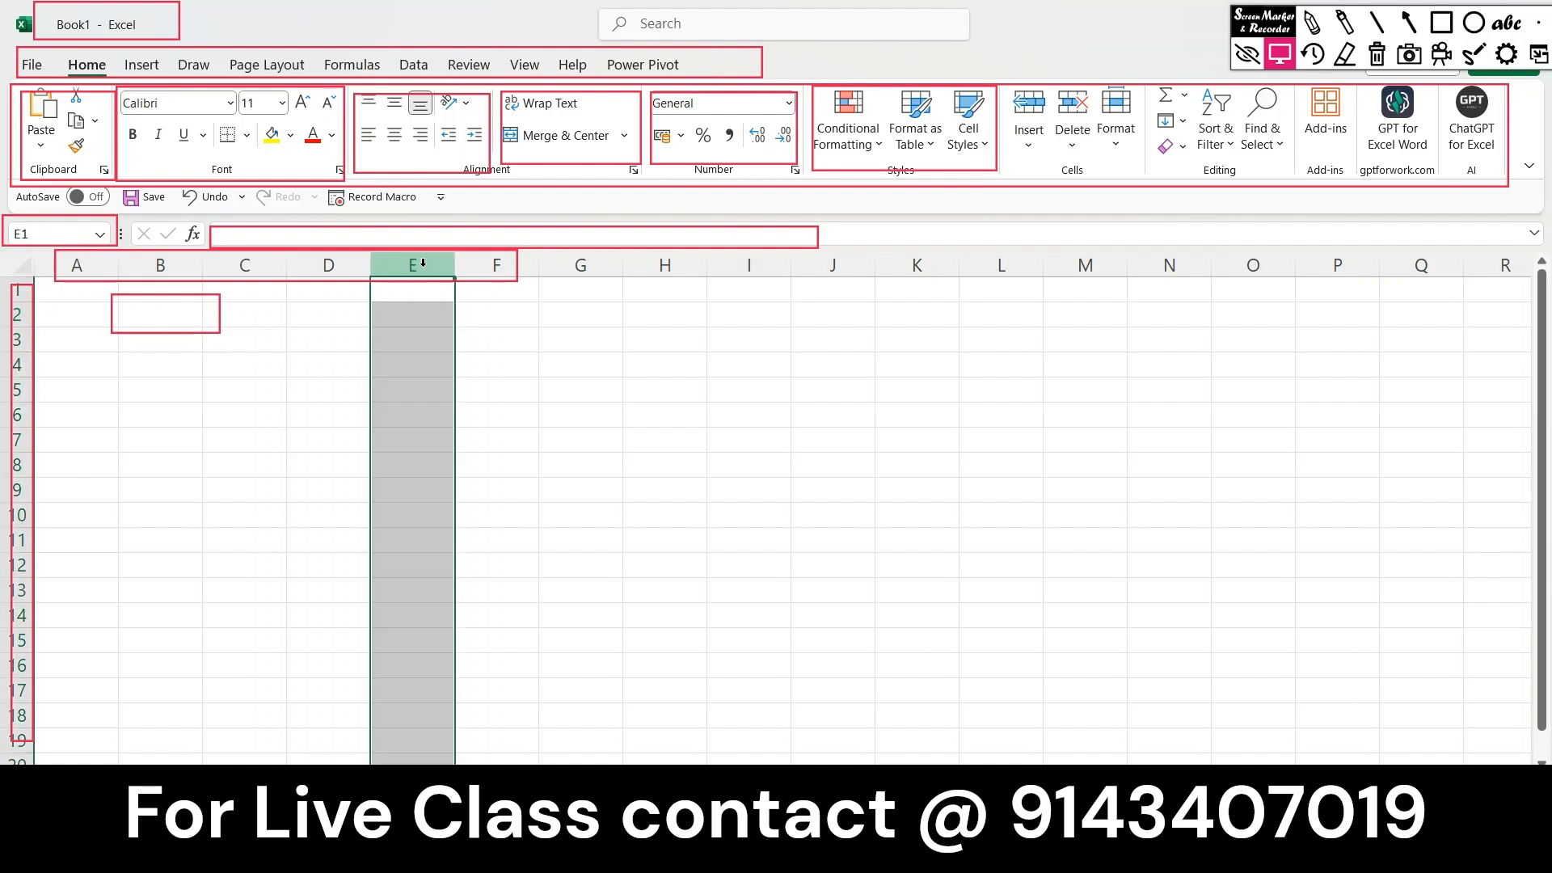
Select cell E2 and outline the sheet tab area below the grid with two small rectangles.
left_click(413, 336)
left_click(400, 309)
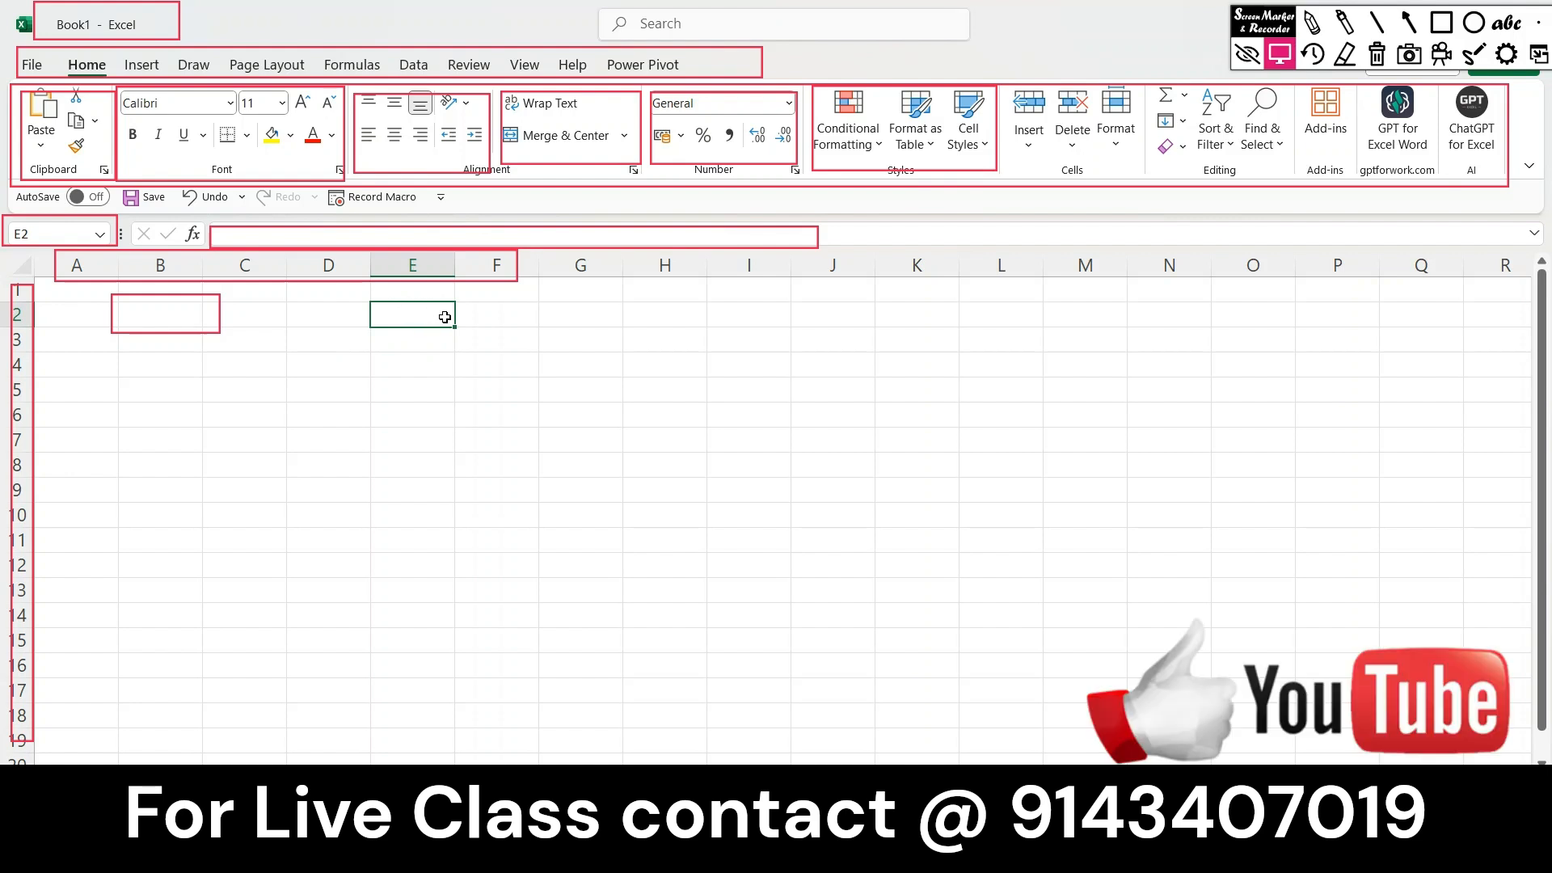
left_click(1441, 21)
mouse_move(87, 737)
left_mouse_down()
mouse_move(107, 776)
mouse_move(251, 774)
left_mouse_up()
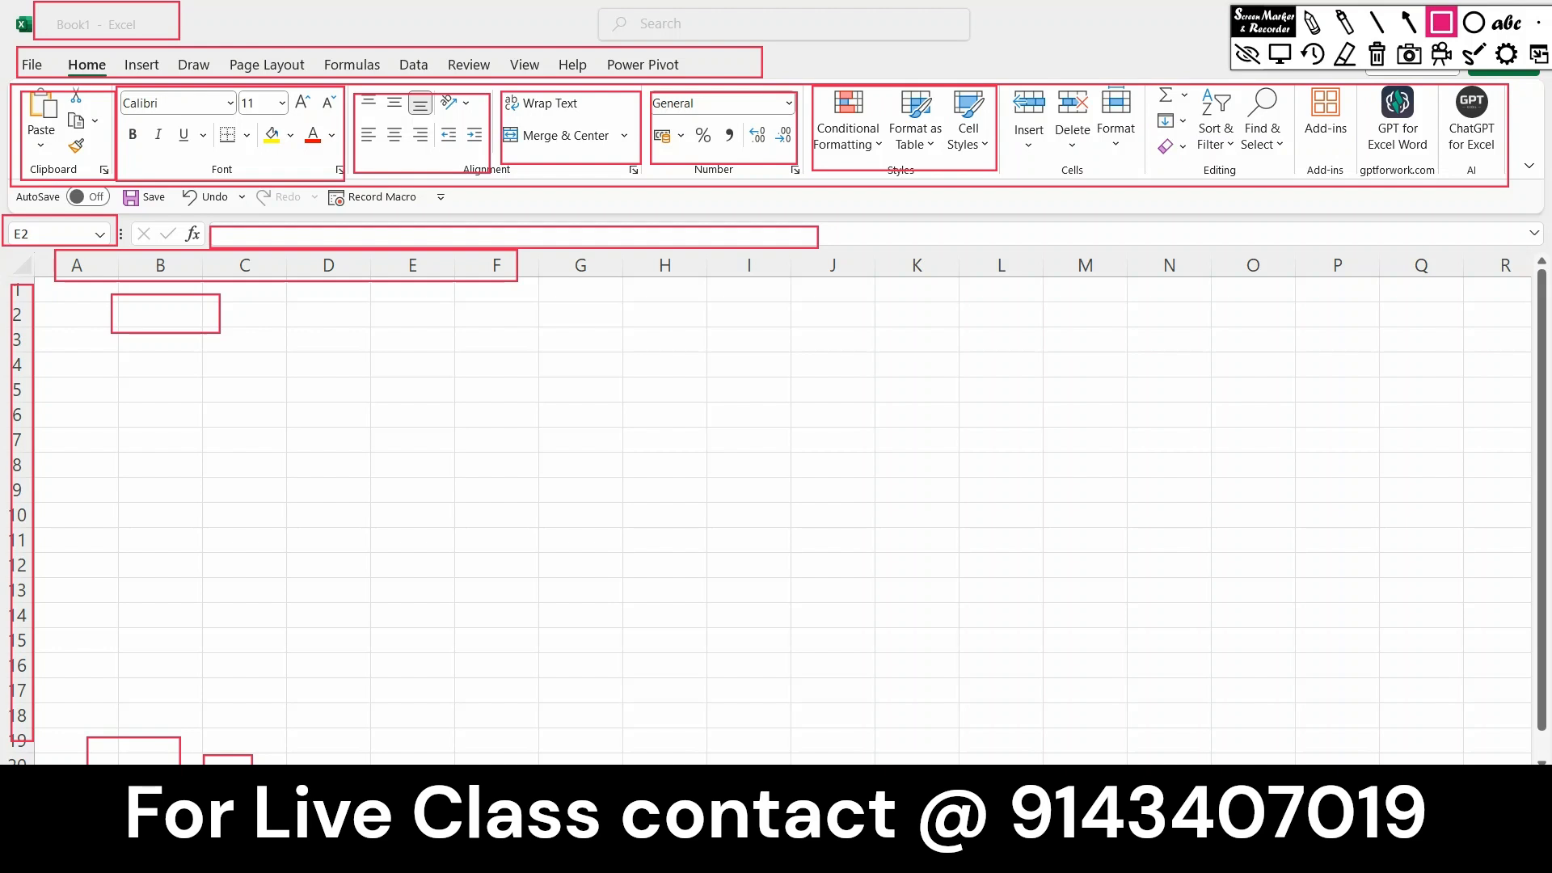
Clear all drawn marks, leave the drawing mode and select cell A1.
left_click(1381, 55)
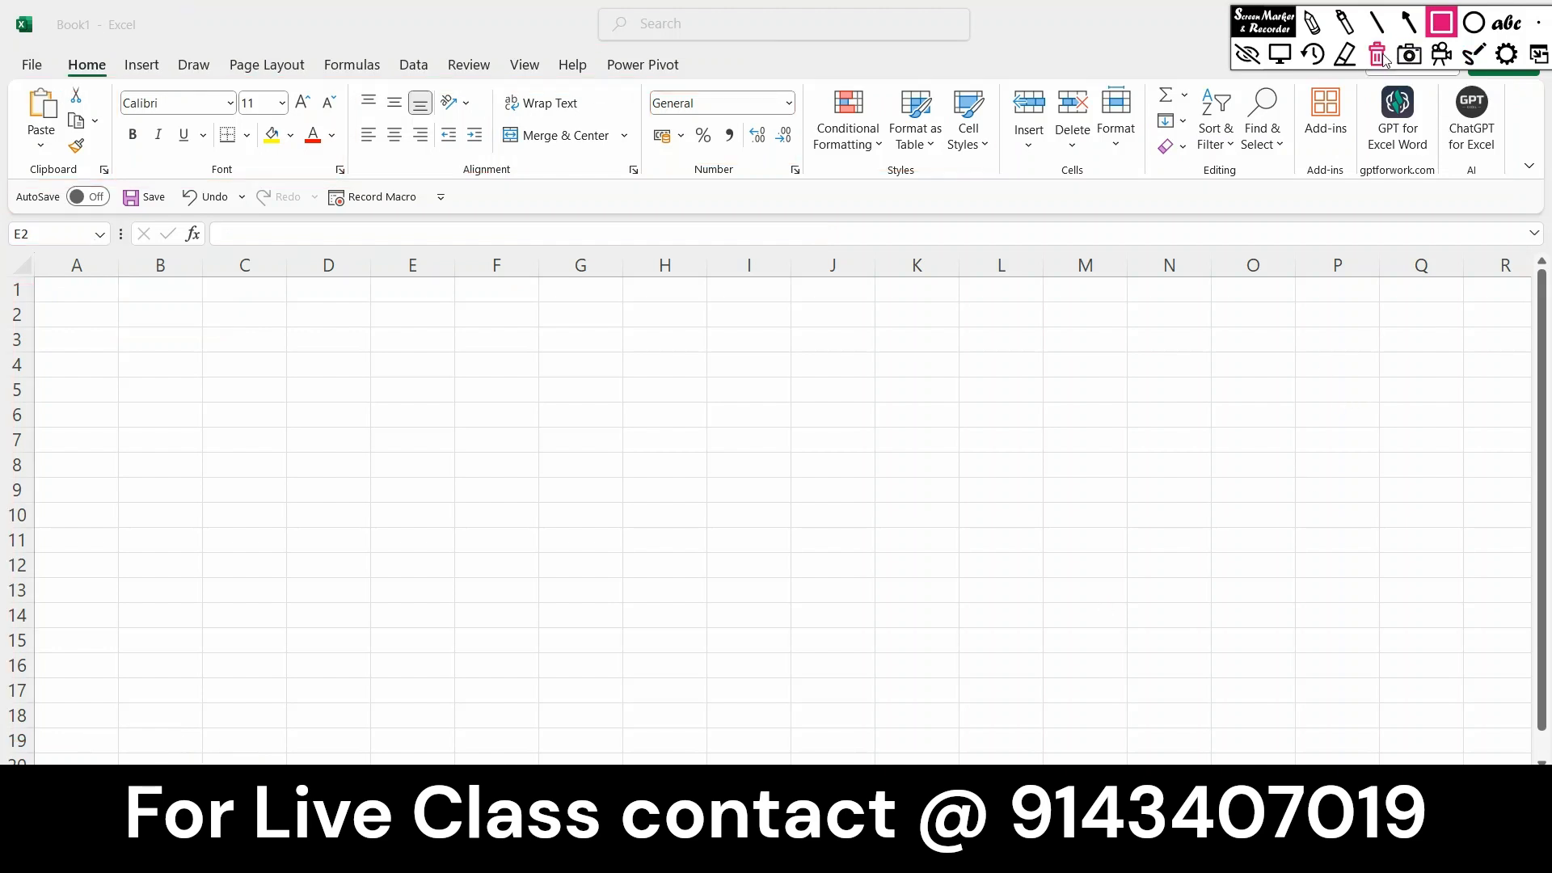
left_click(1274, 65)
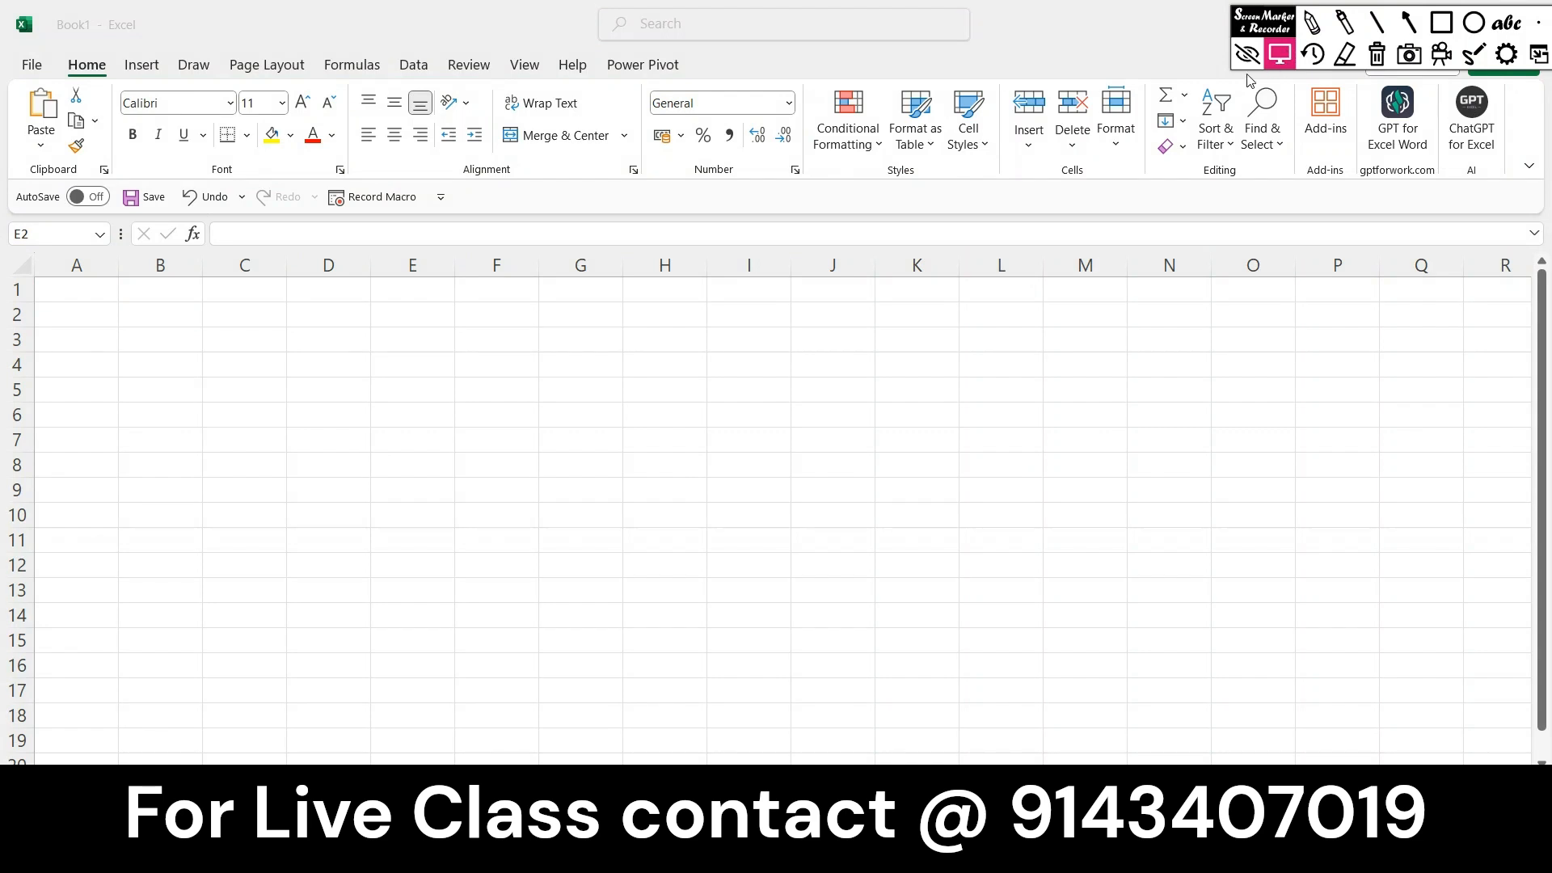
left_click(85, 289)
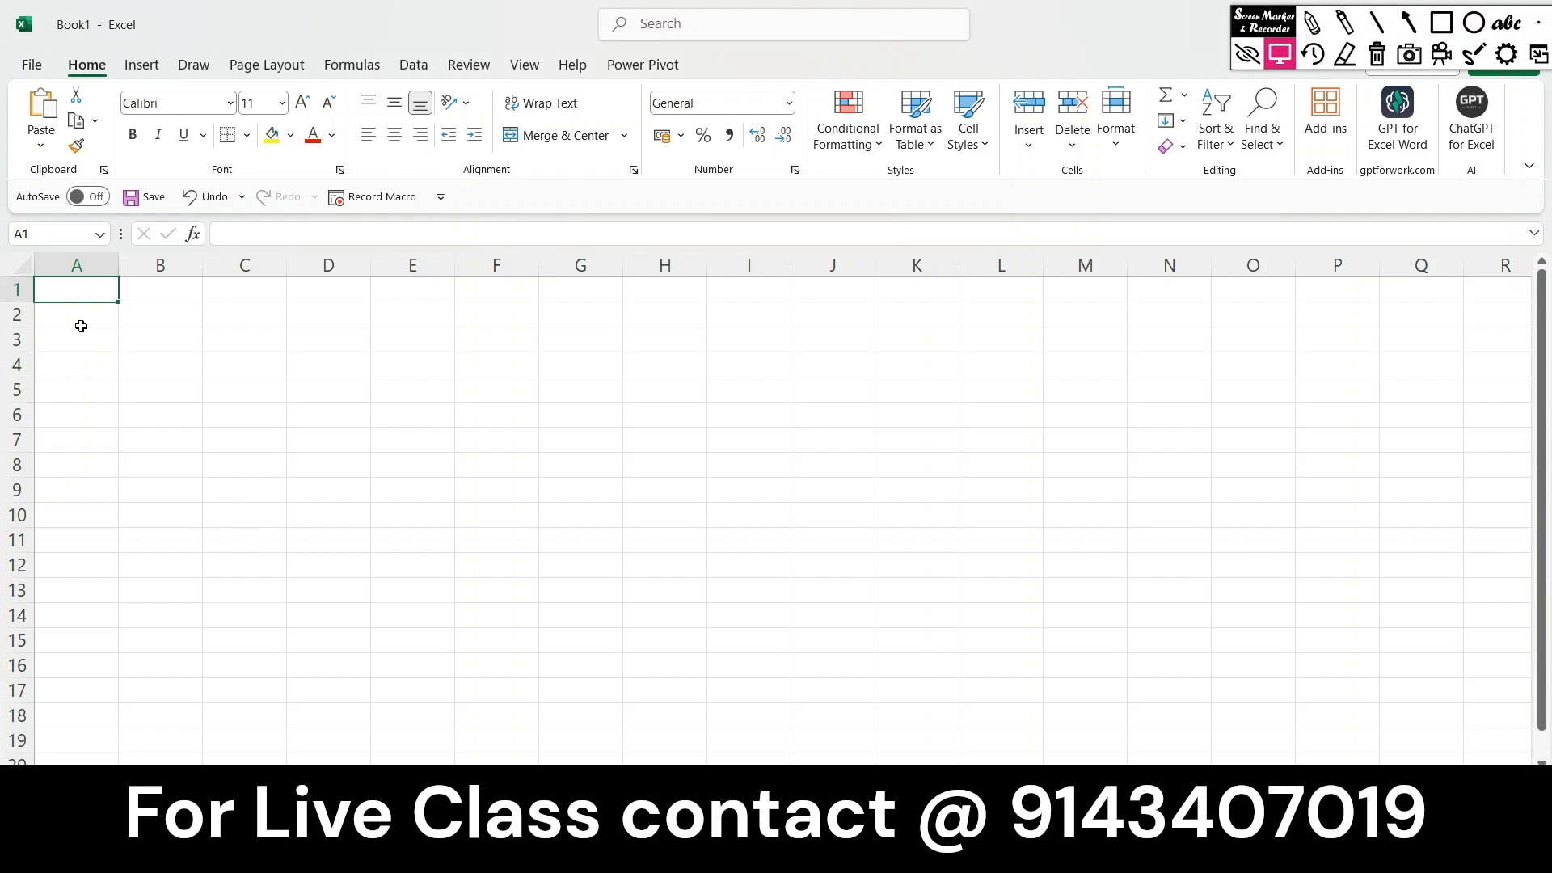
Jump to the last row of column A and back, and to the last column of row 1 and back to A1.
key("ctrl+Down")
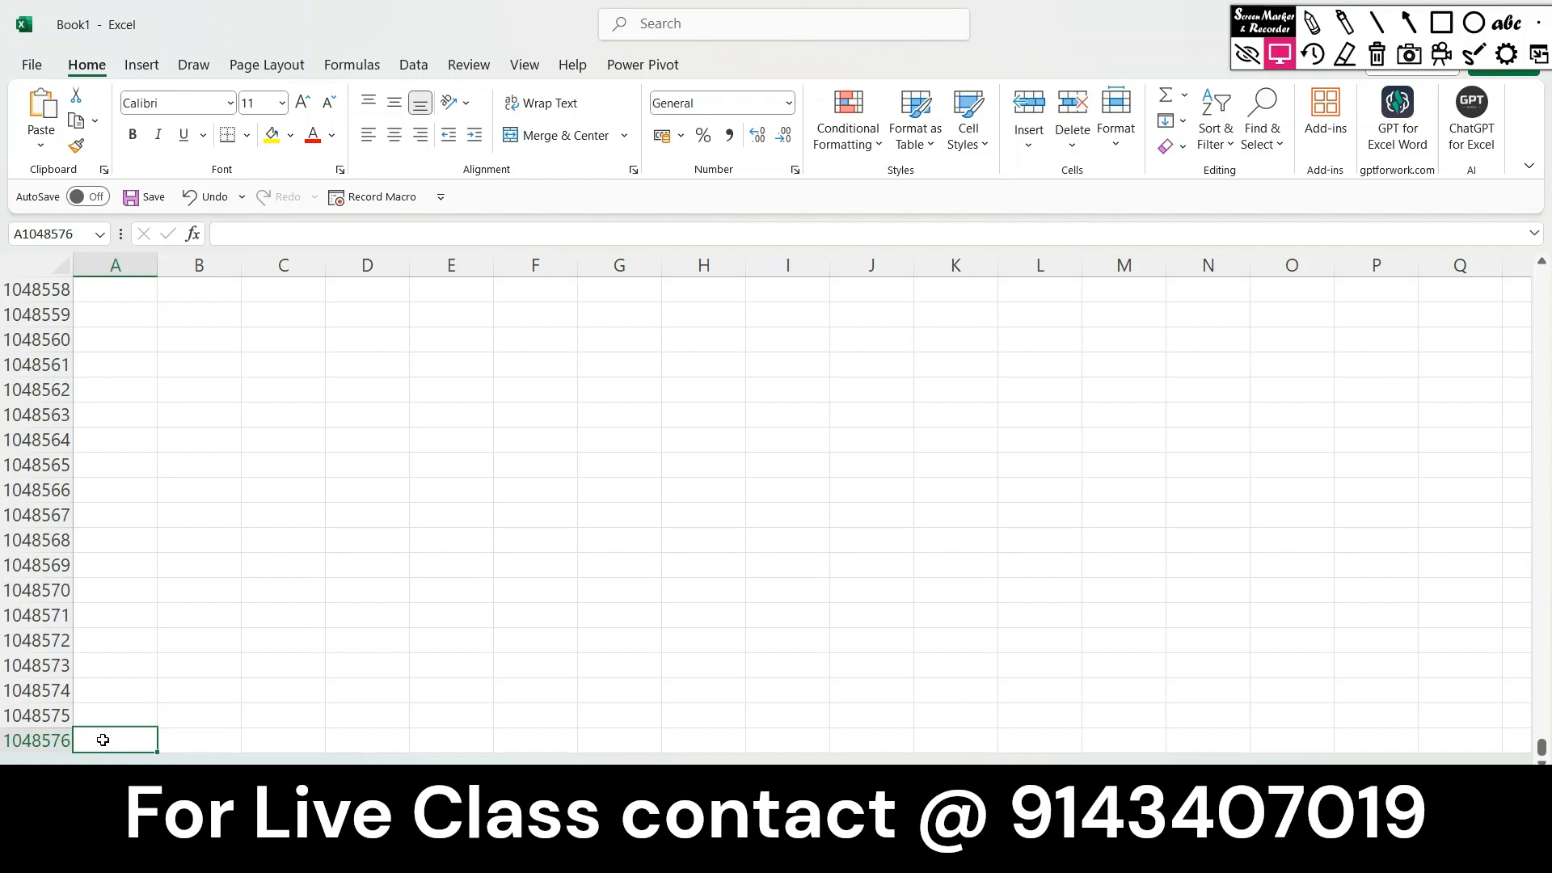
key("Up")
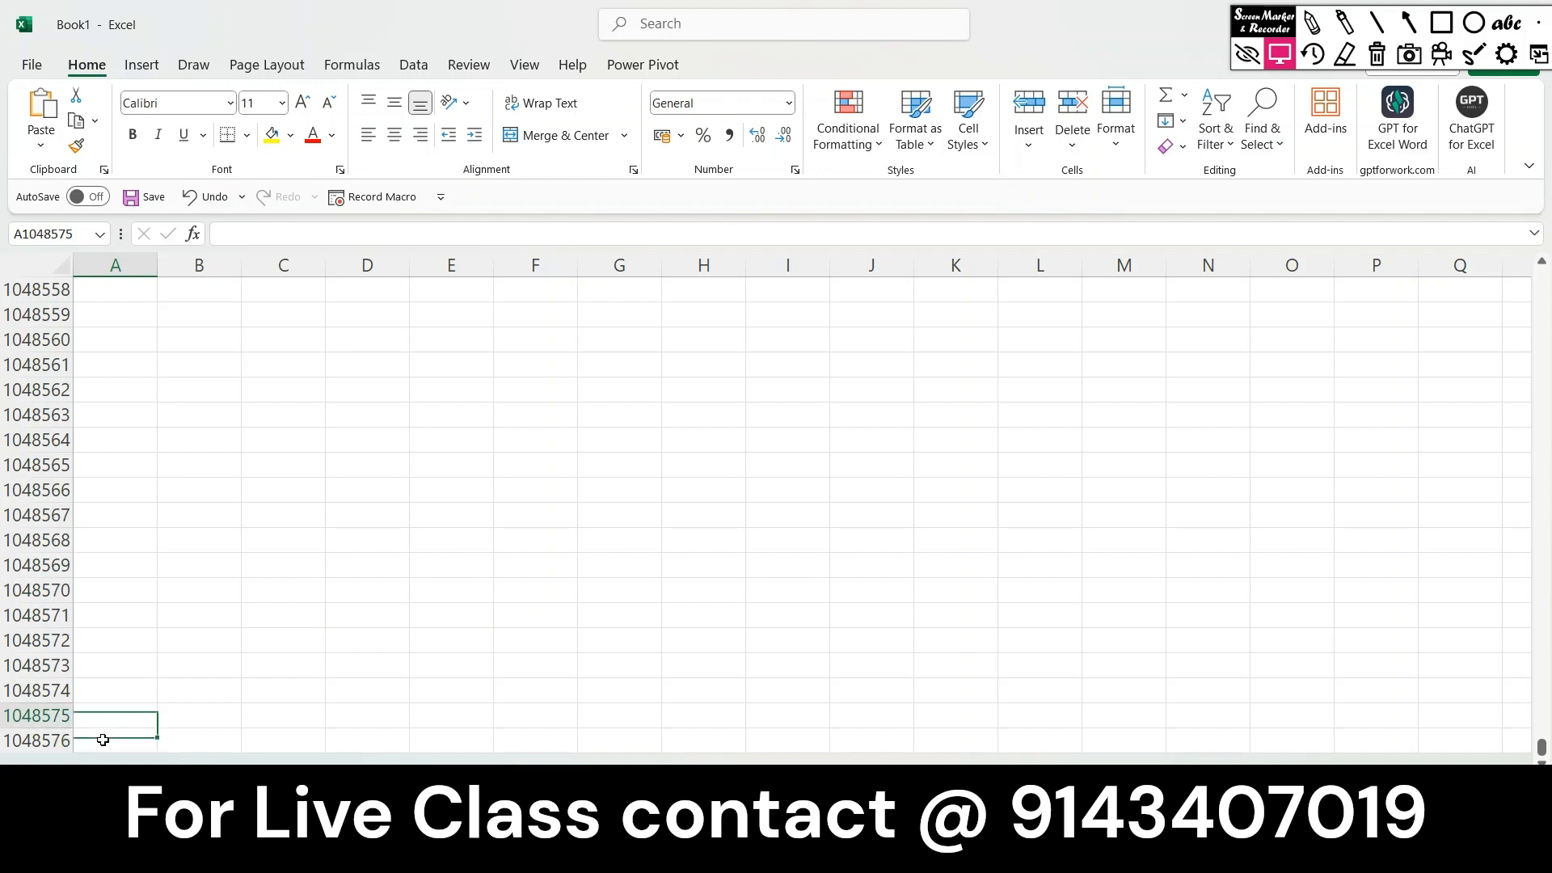
key("Up")
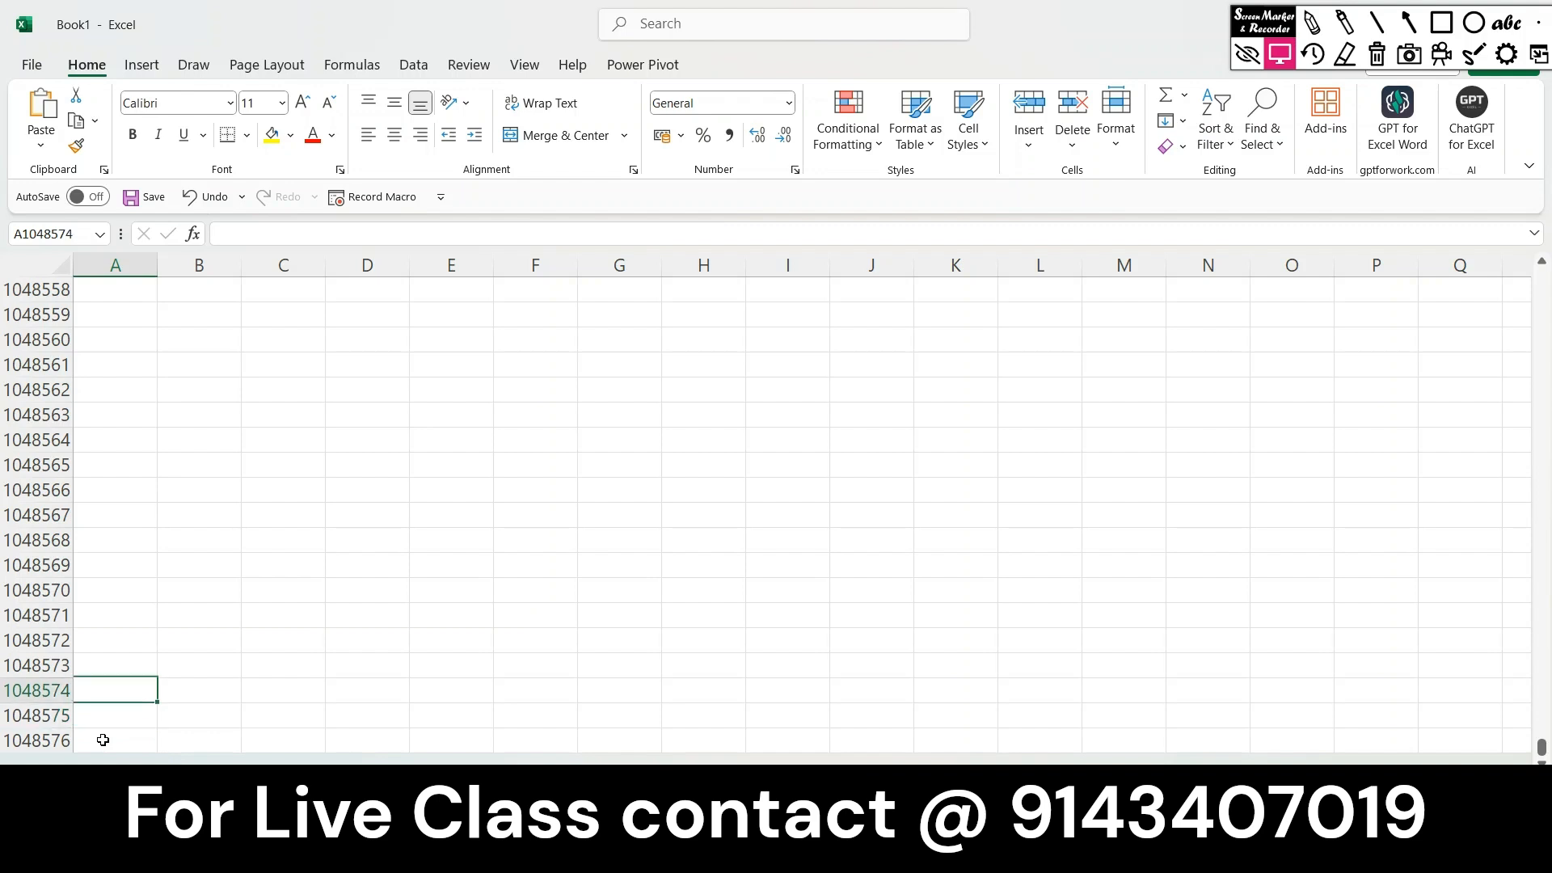
key("ctrl+Up")
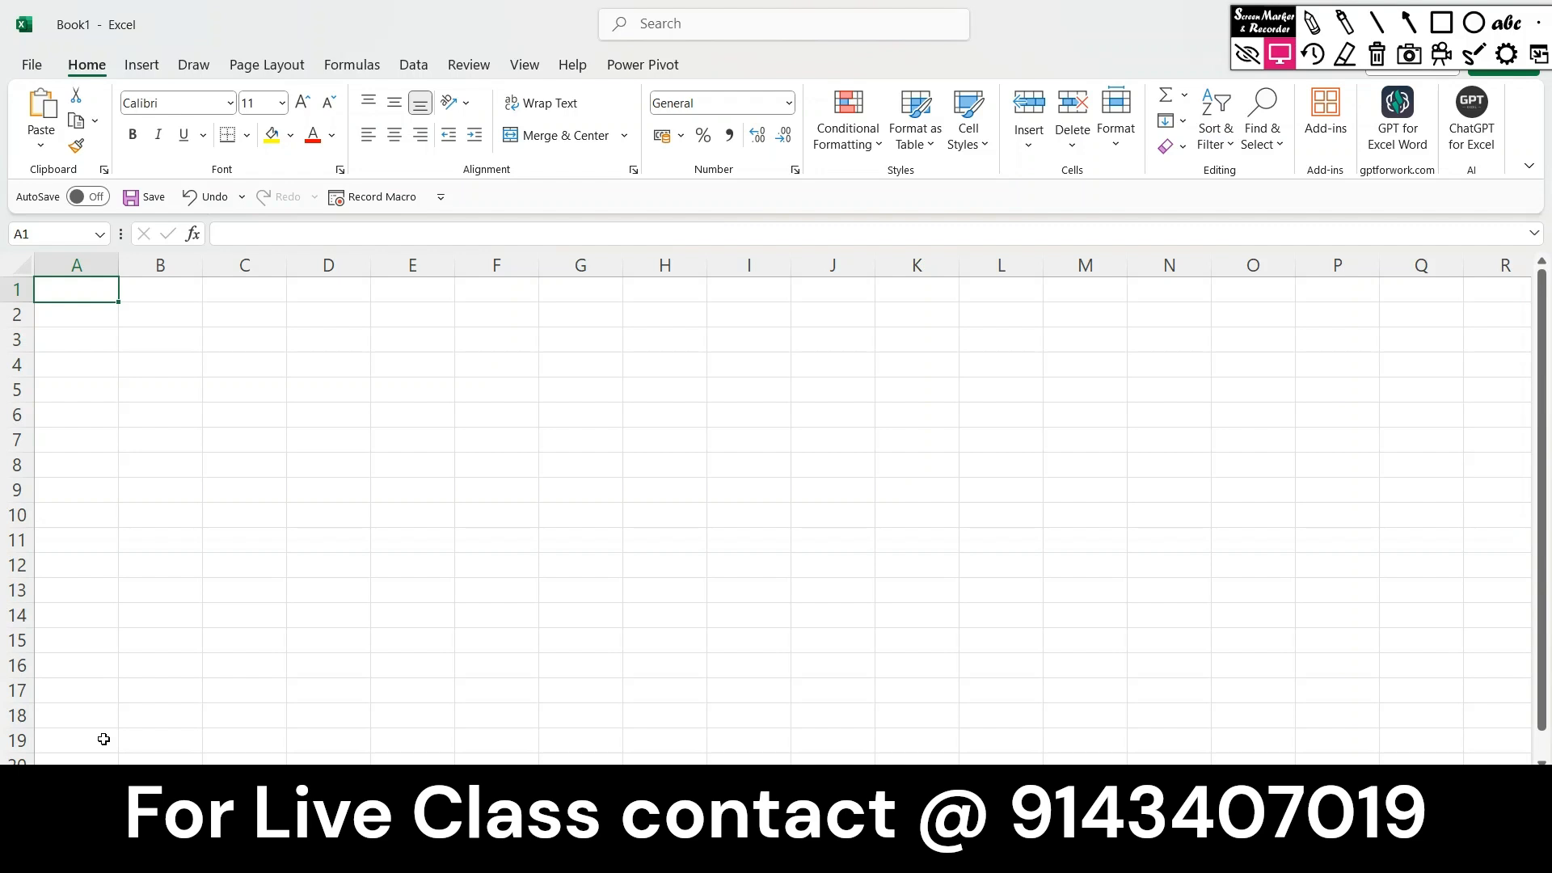
key("ctrl+Right")
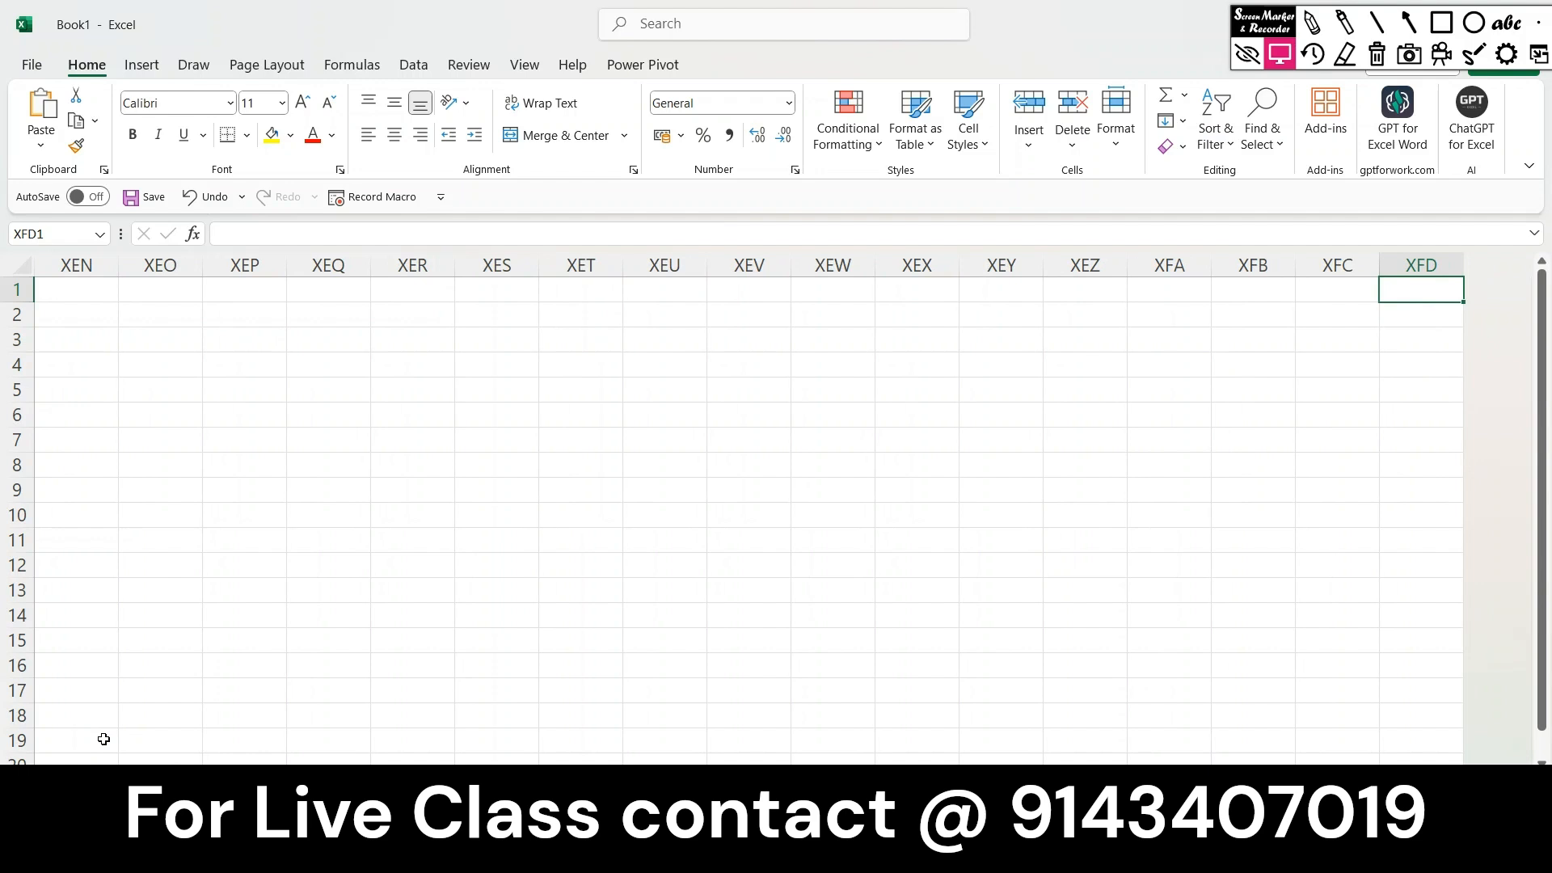
key("ctrl+Home")
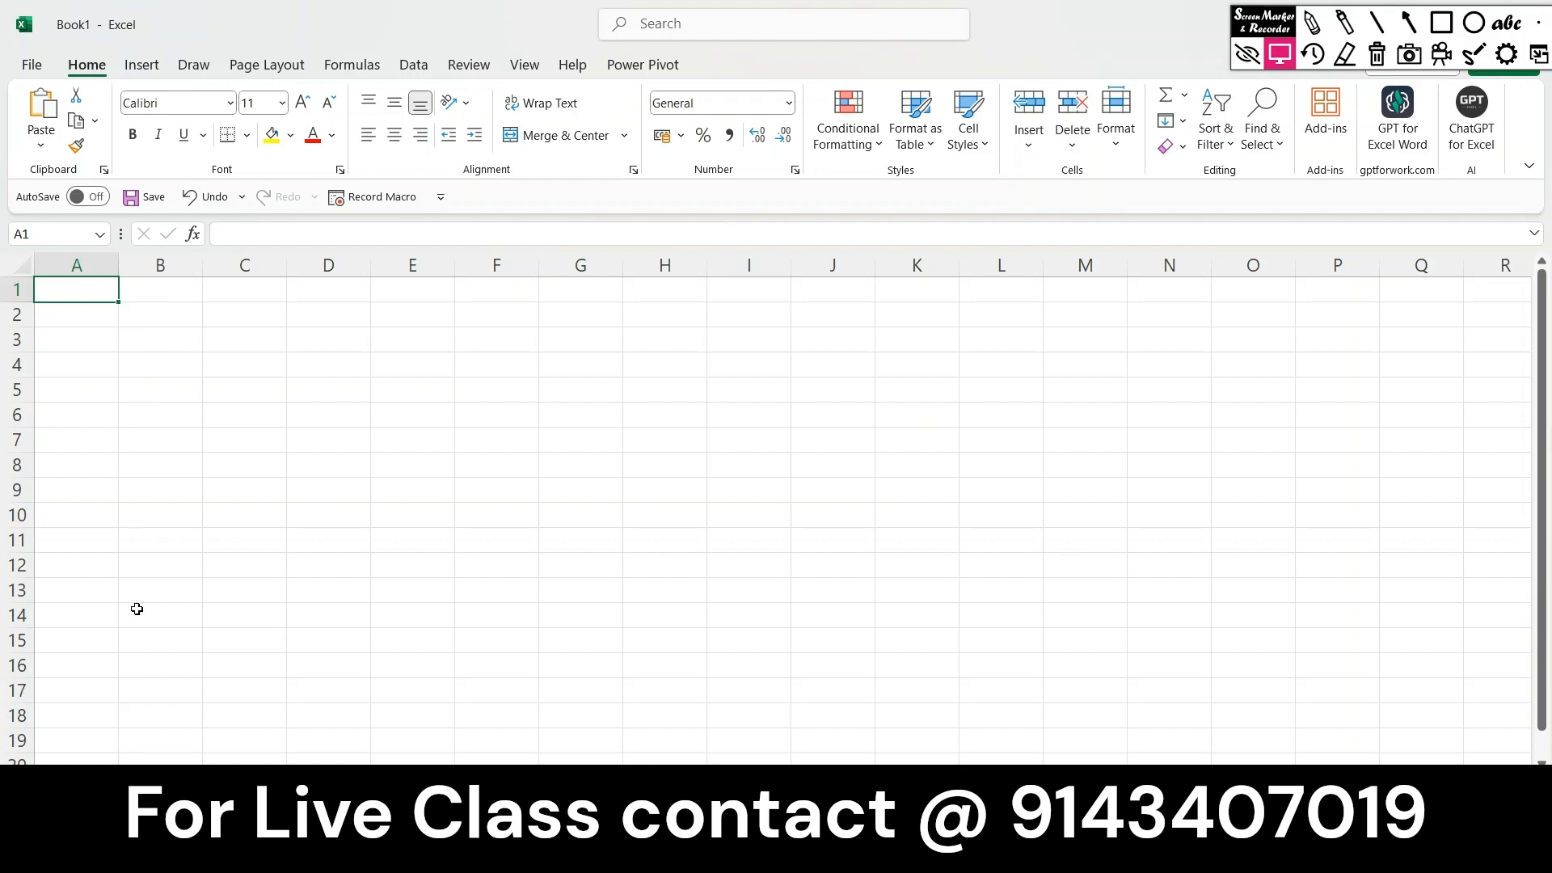
scroll(776, 509, "down", 2)
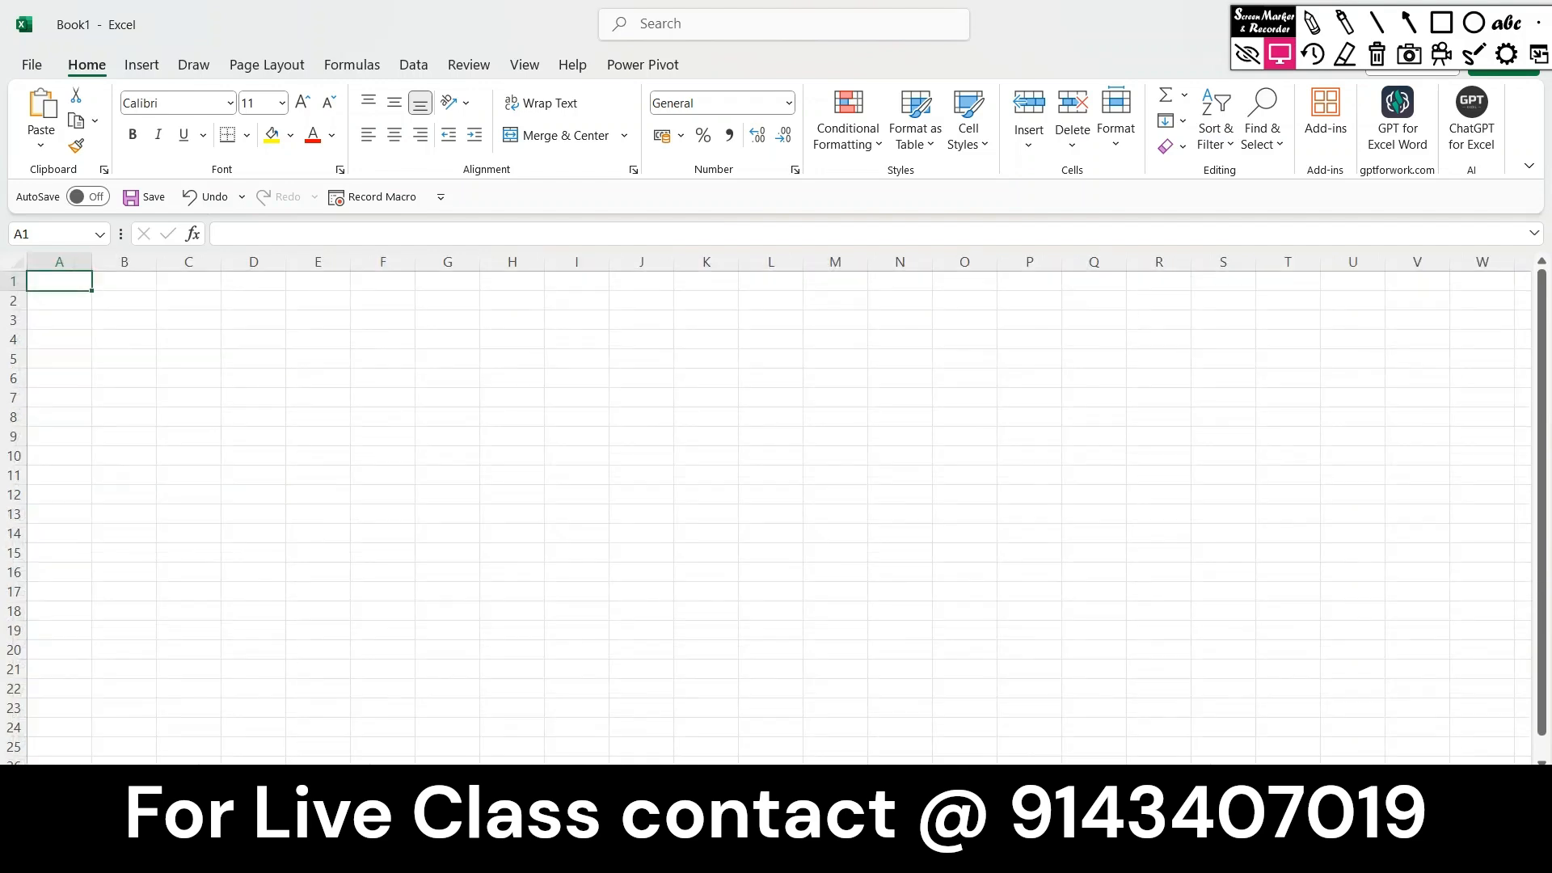
scroll(776, 509, "up", 2)
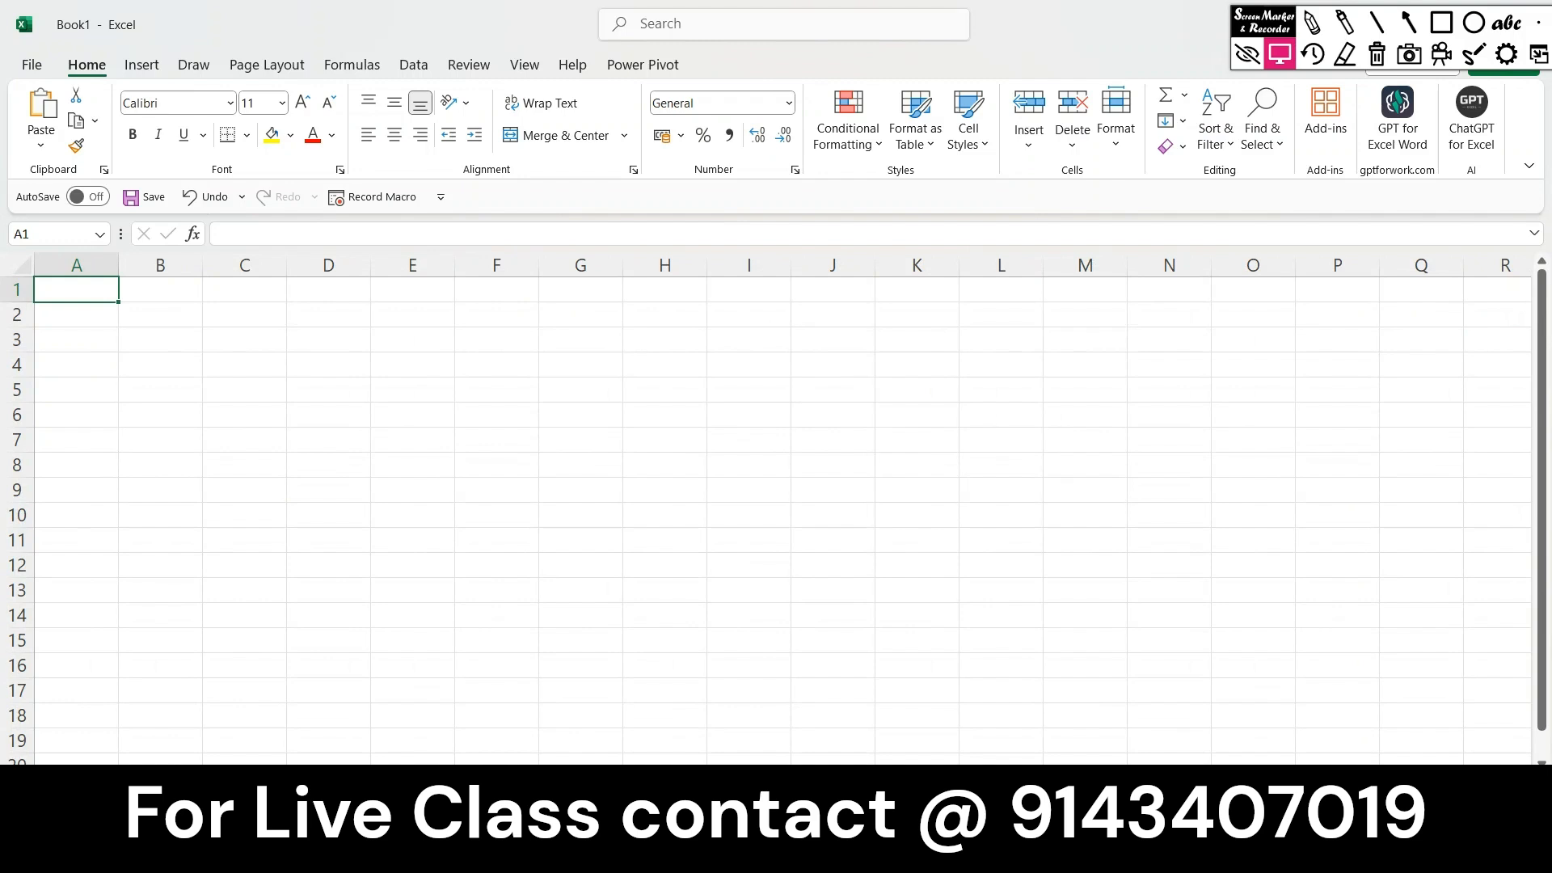
scroll(776, 510, "down", 2)
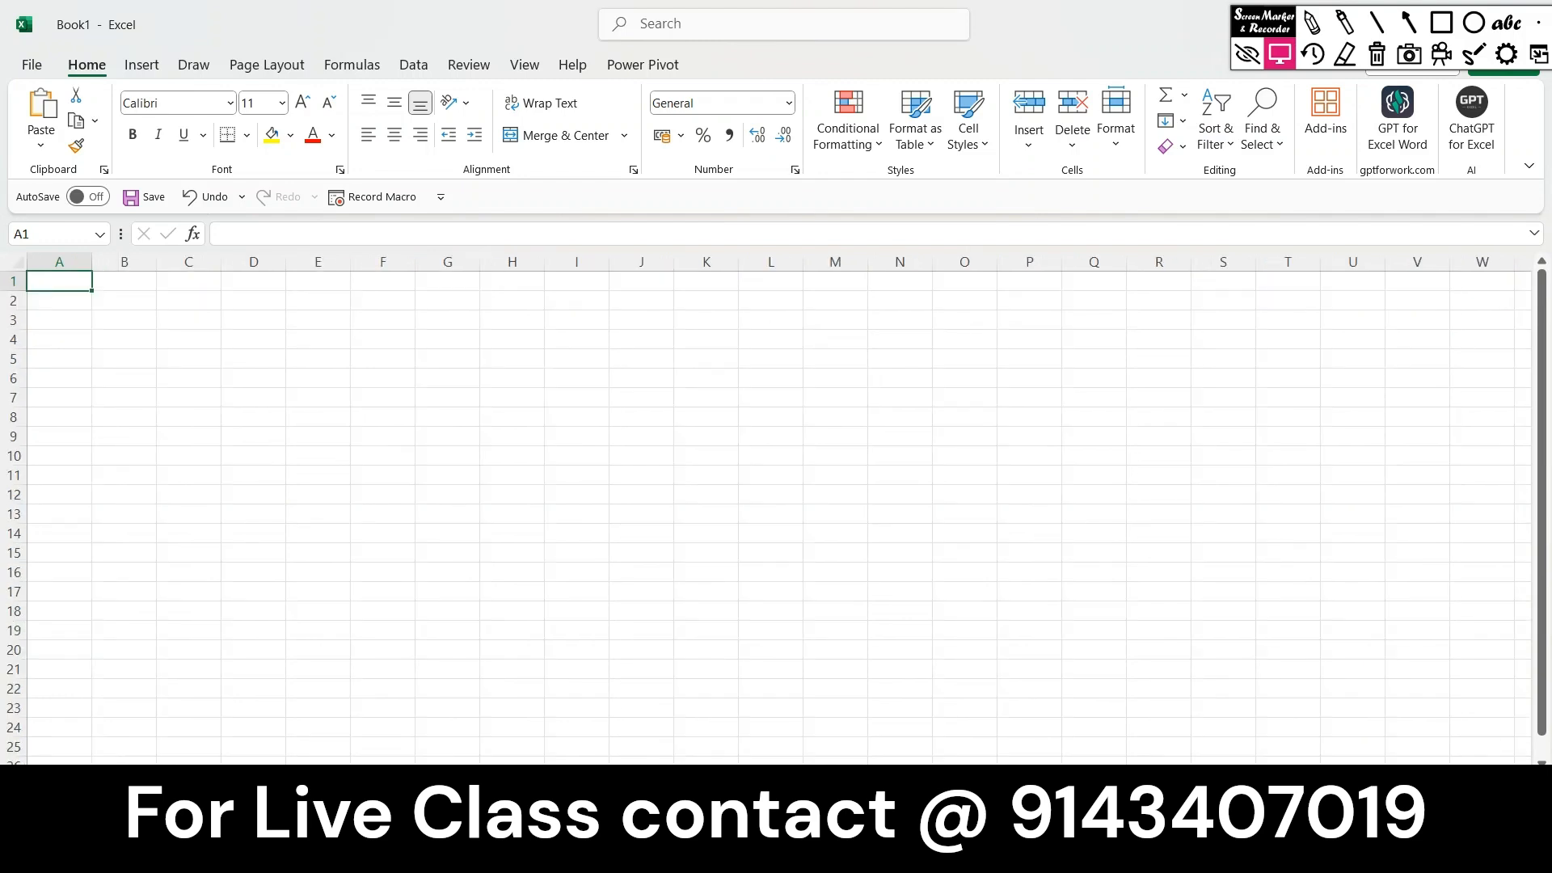
scroll(776, 509, "up", 2)
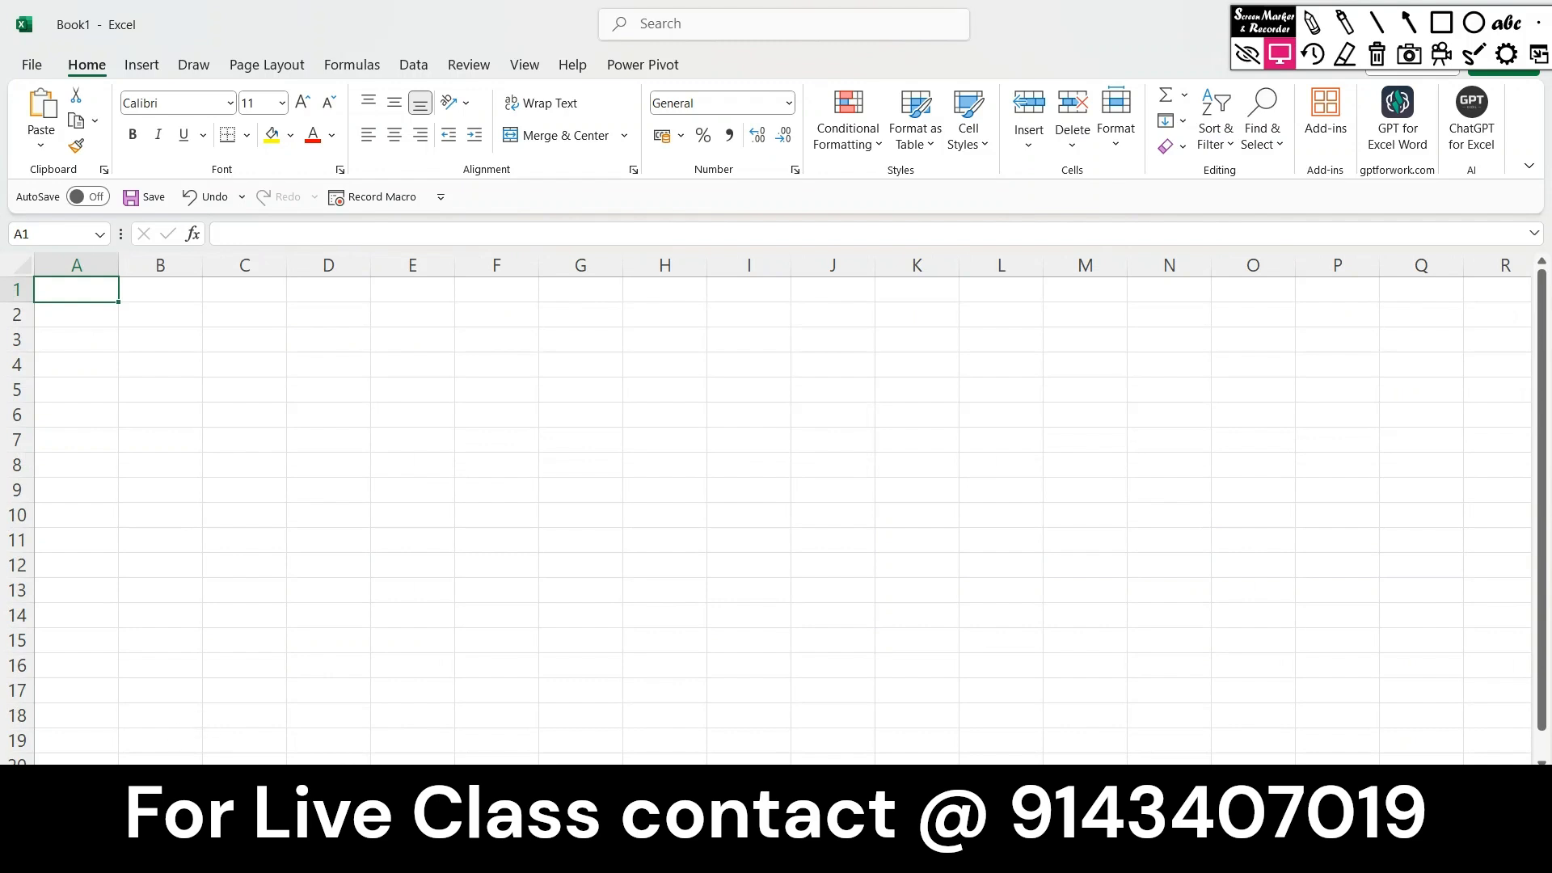
right_click(151, 783)
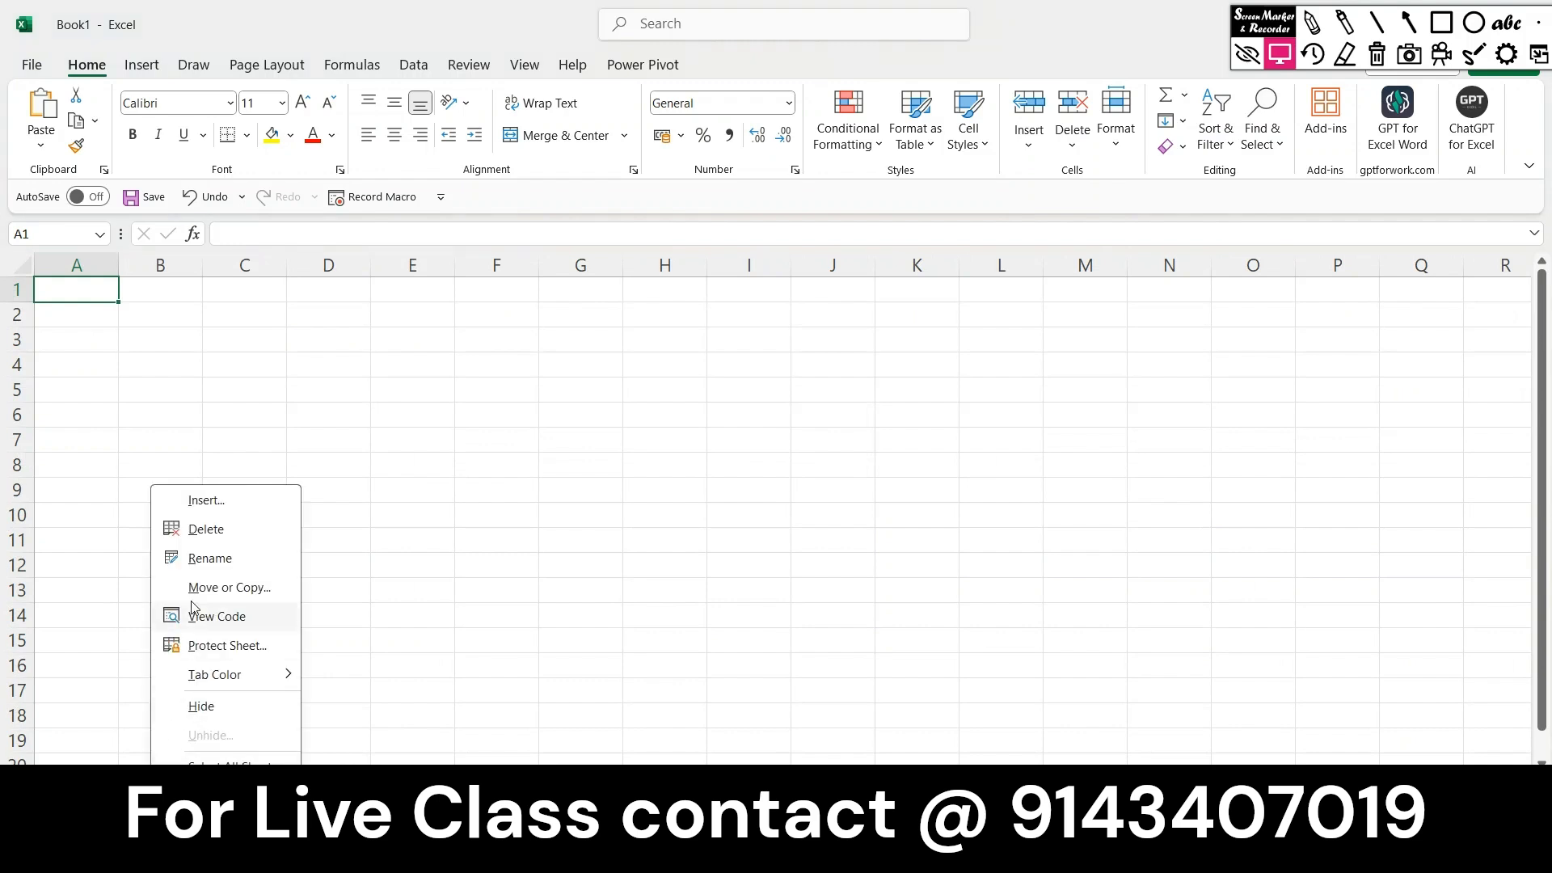
key("Escape")
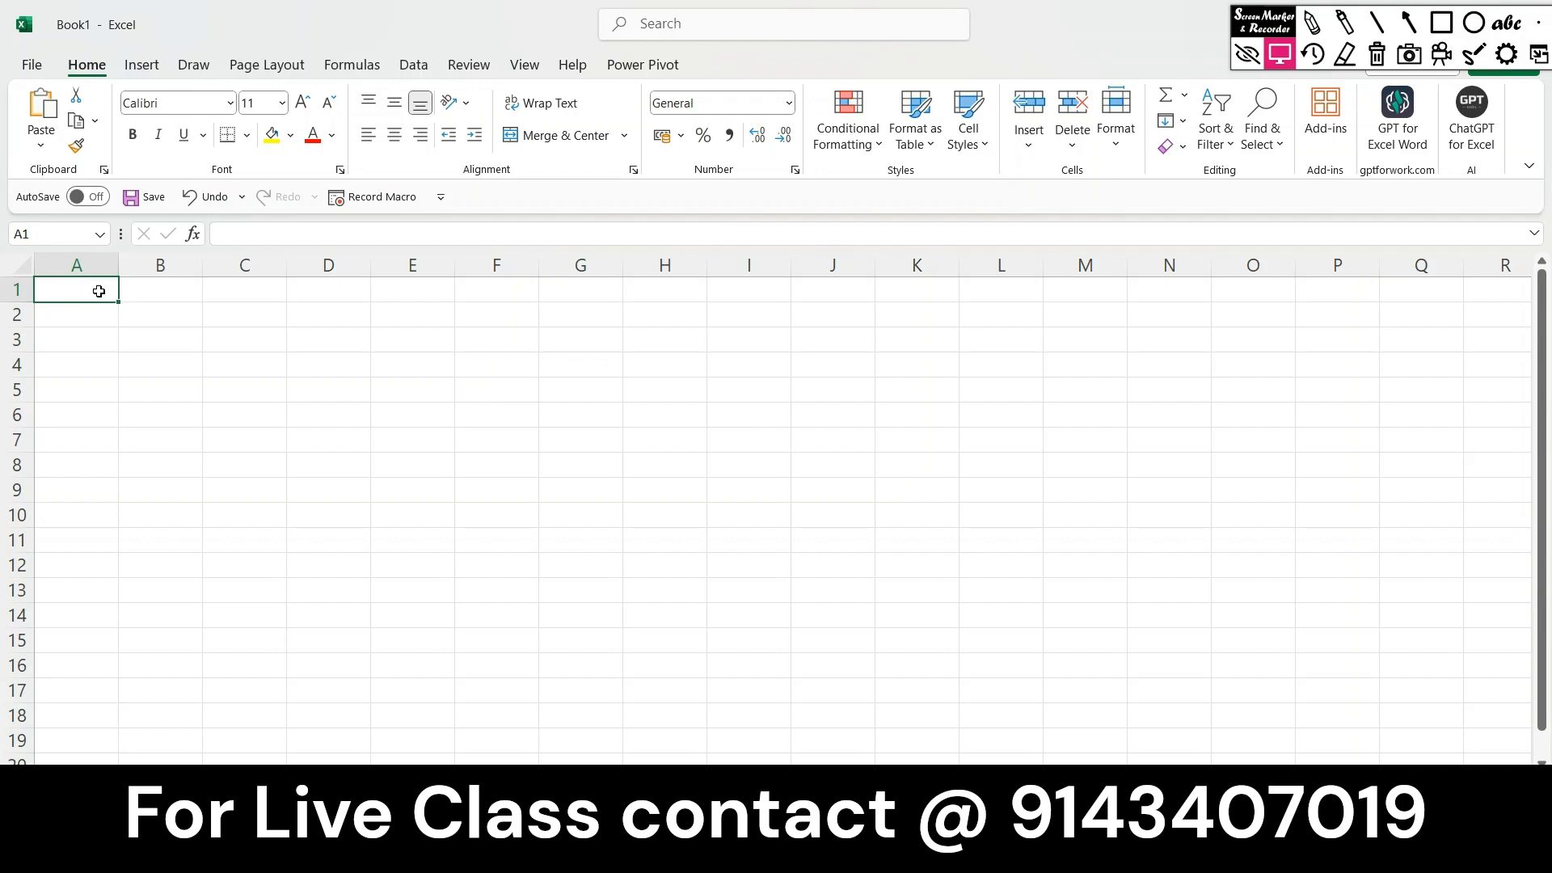
Enter the headers Name, Mark1 and Mark2 in cells A1 to C1.
type("Name")
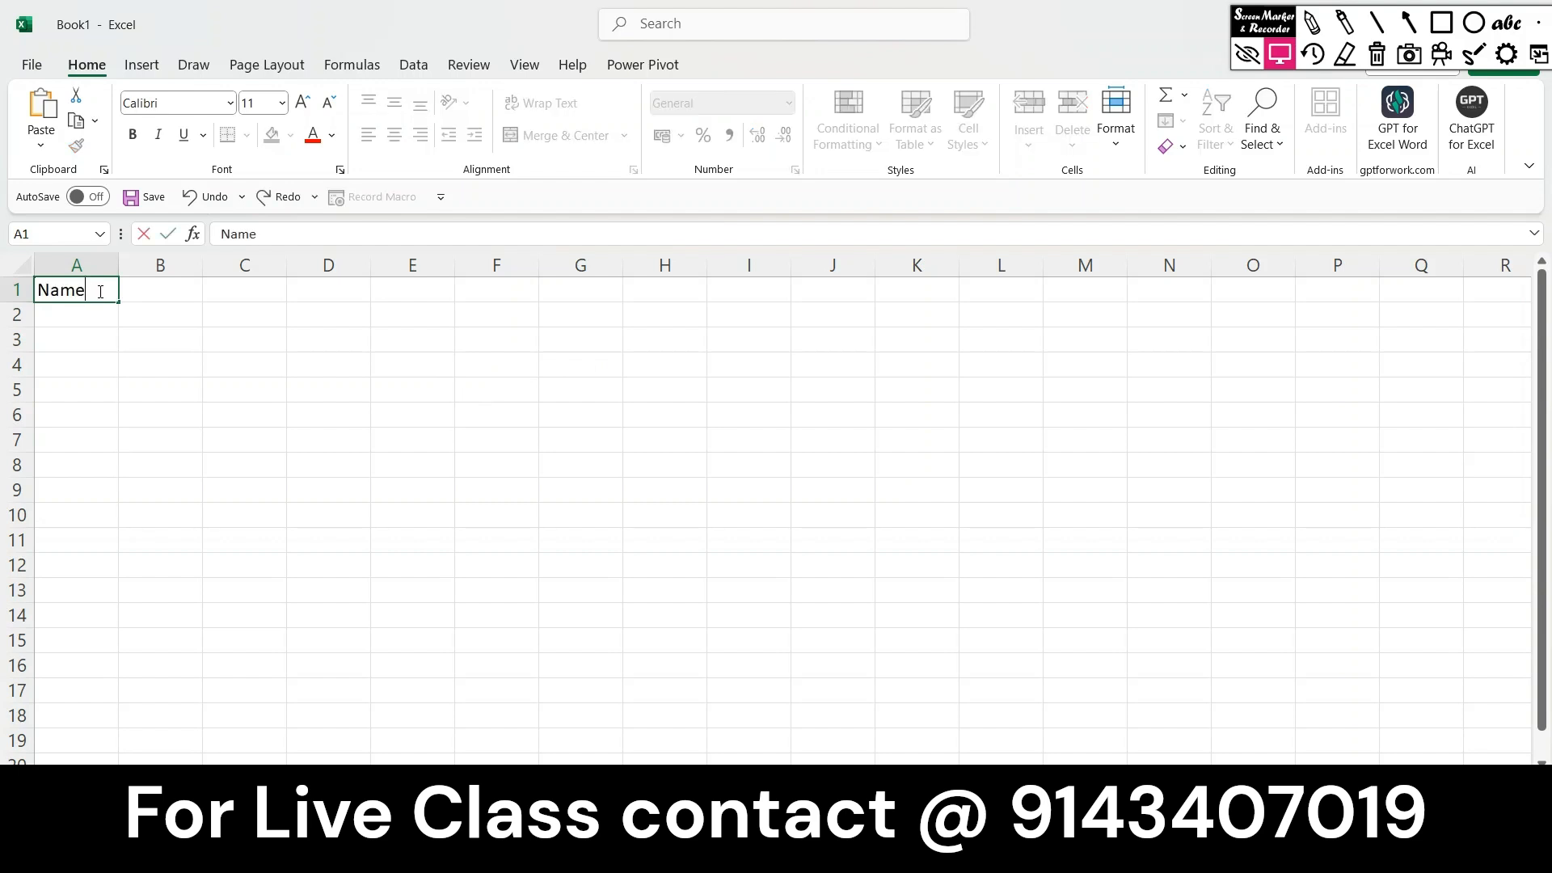
key("Tab")
type("Mark1")
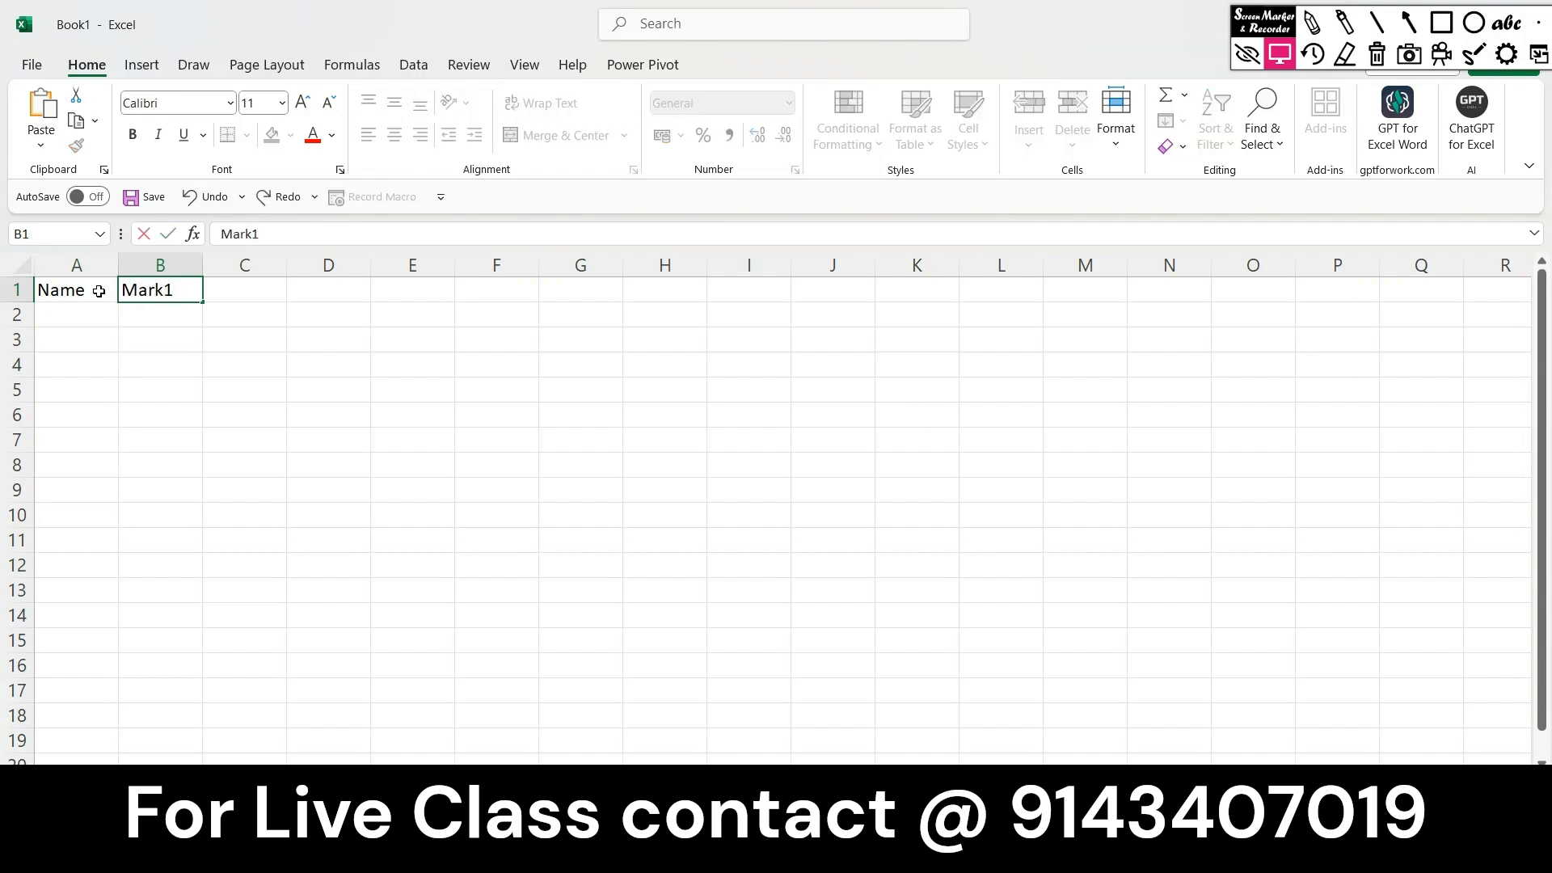
key("Tab")
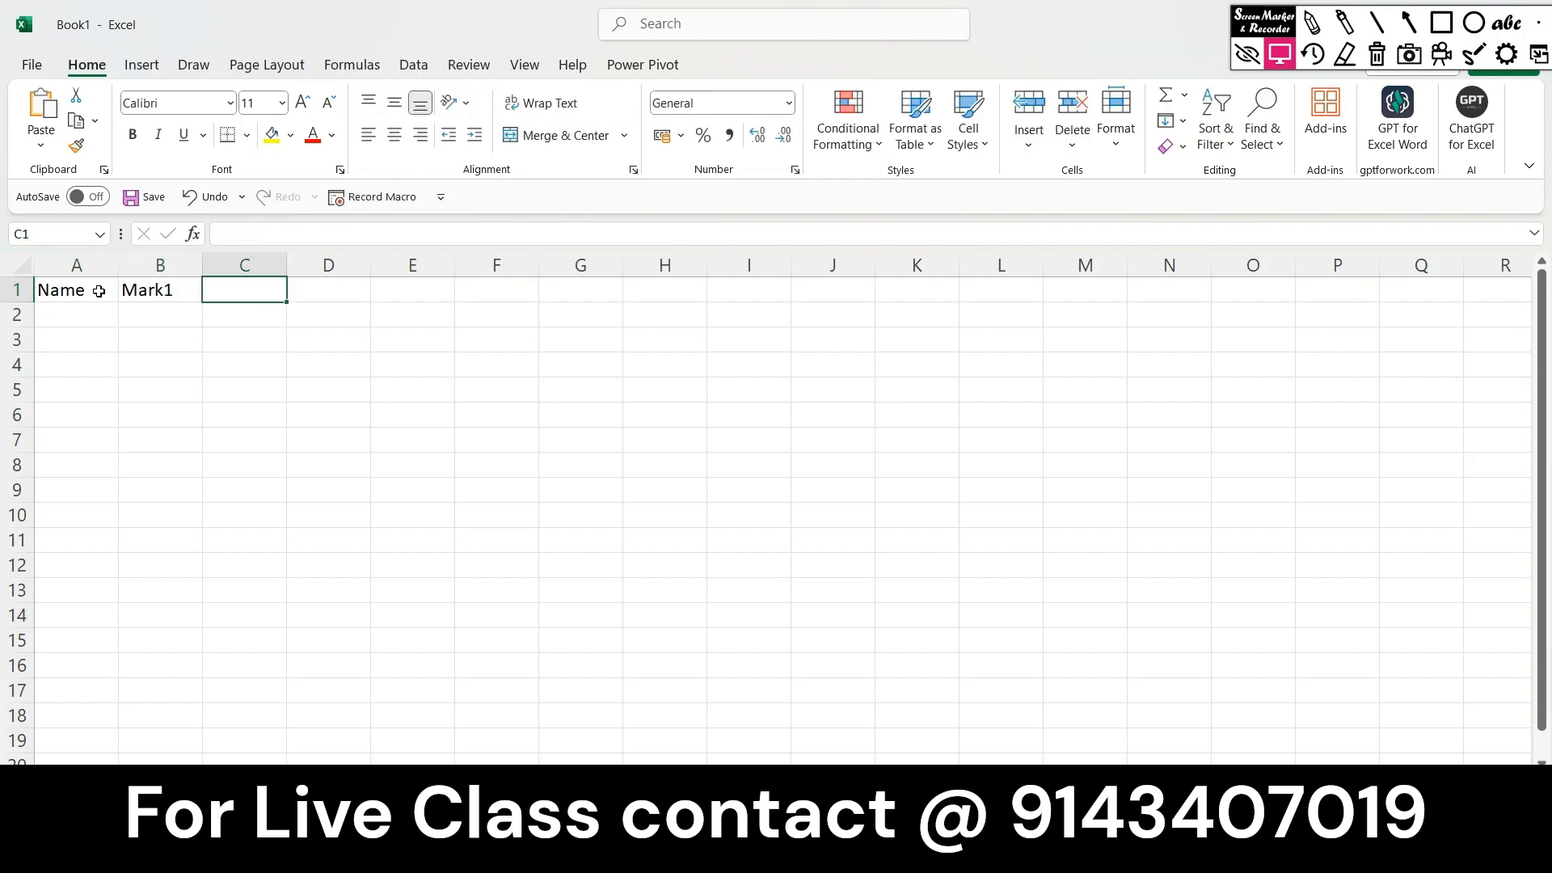
type("Mark2")
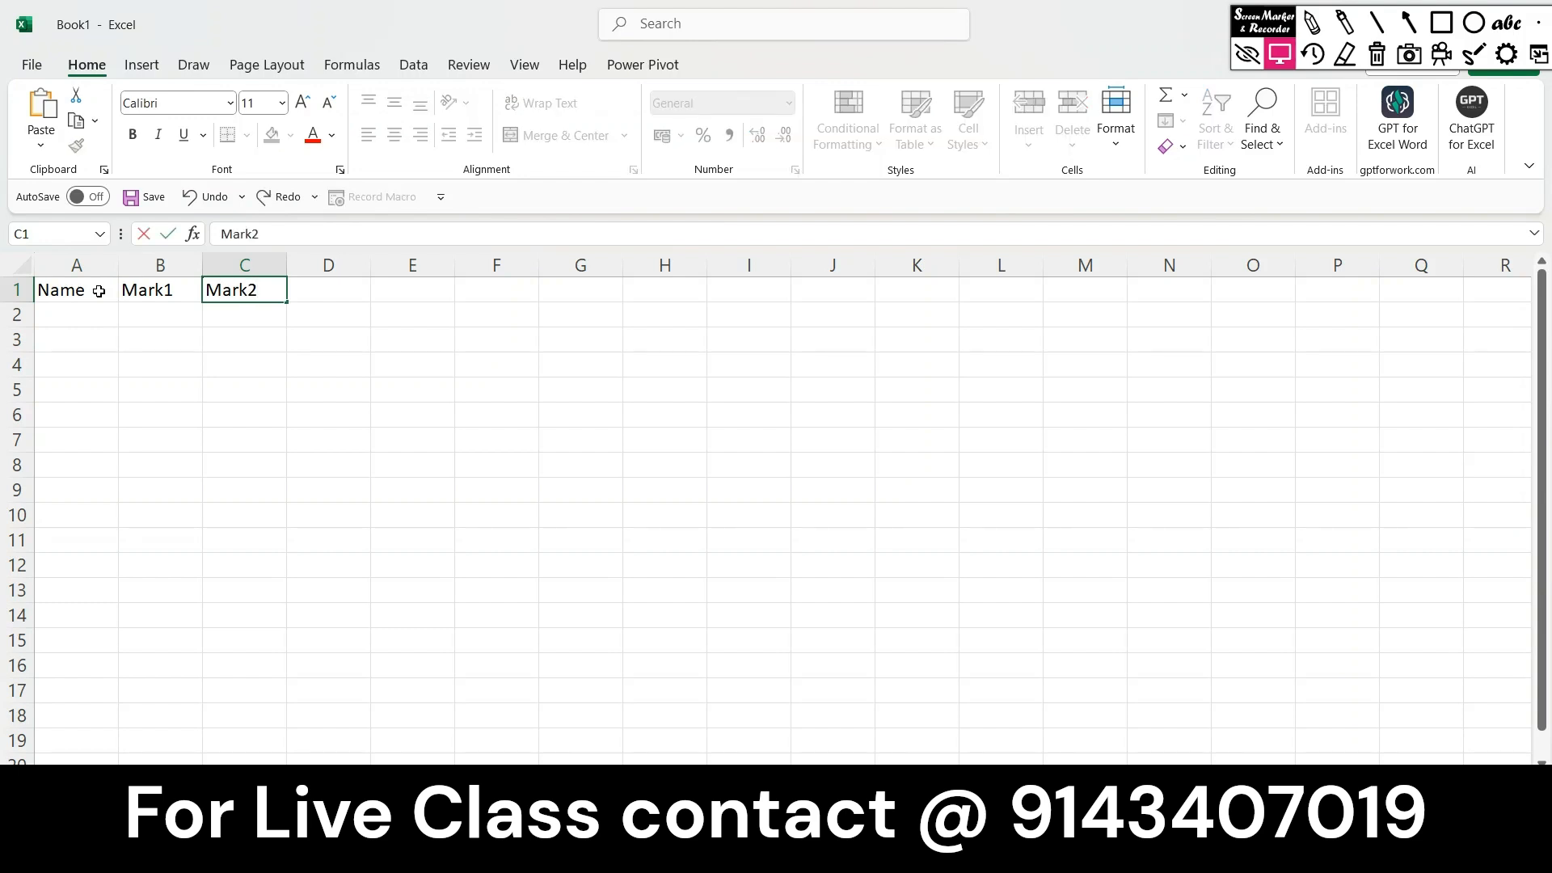
key("Return")
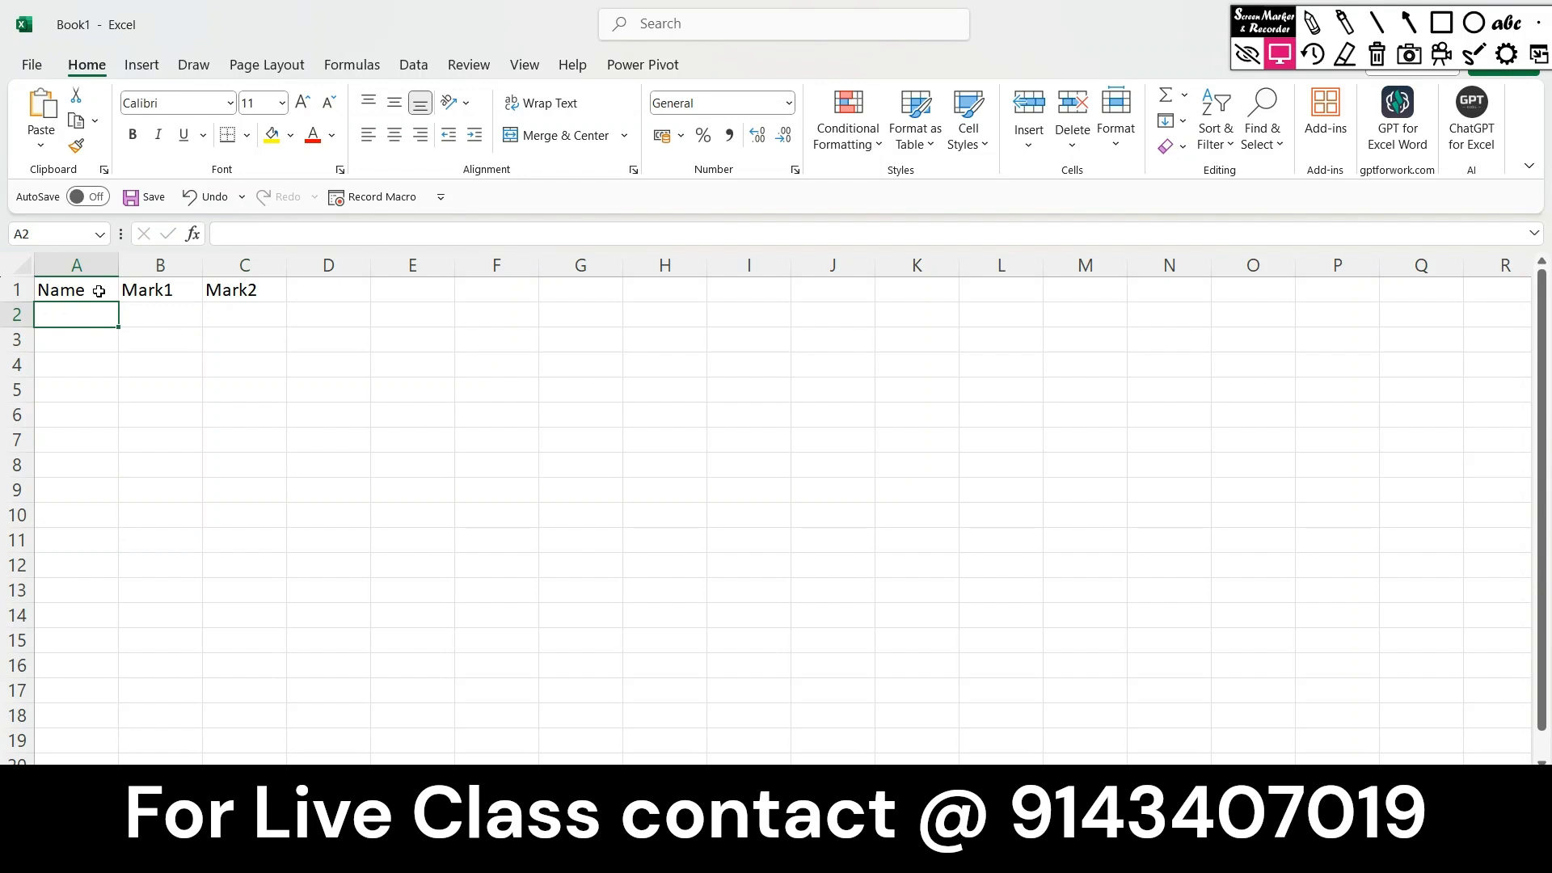
Fill row 2 with the first student's name and the marks 69 and 85, finishing on cell A3.
type("Umesh")
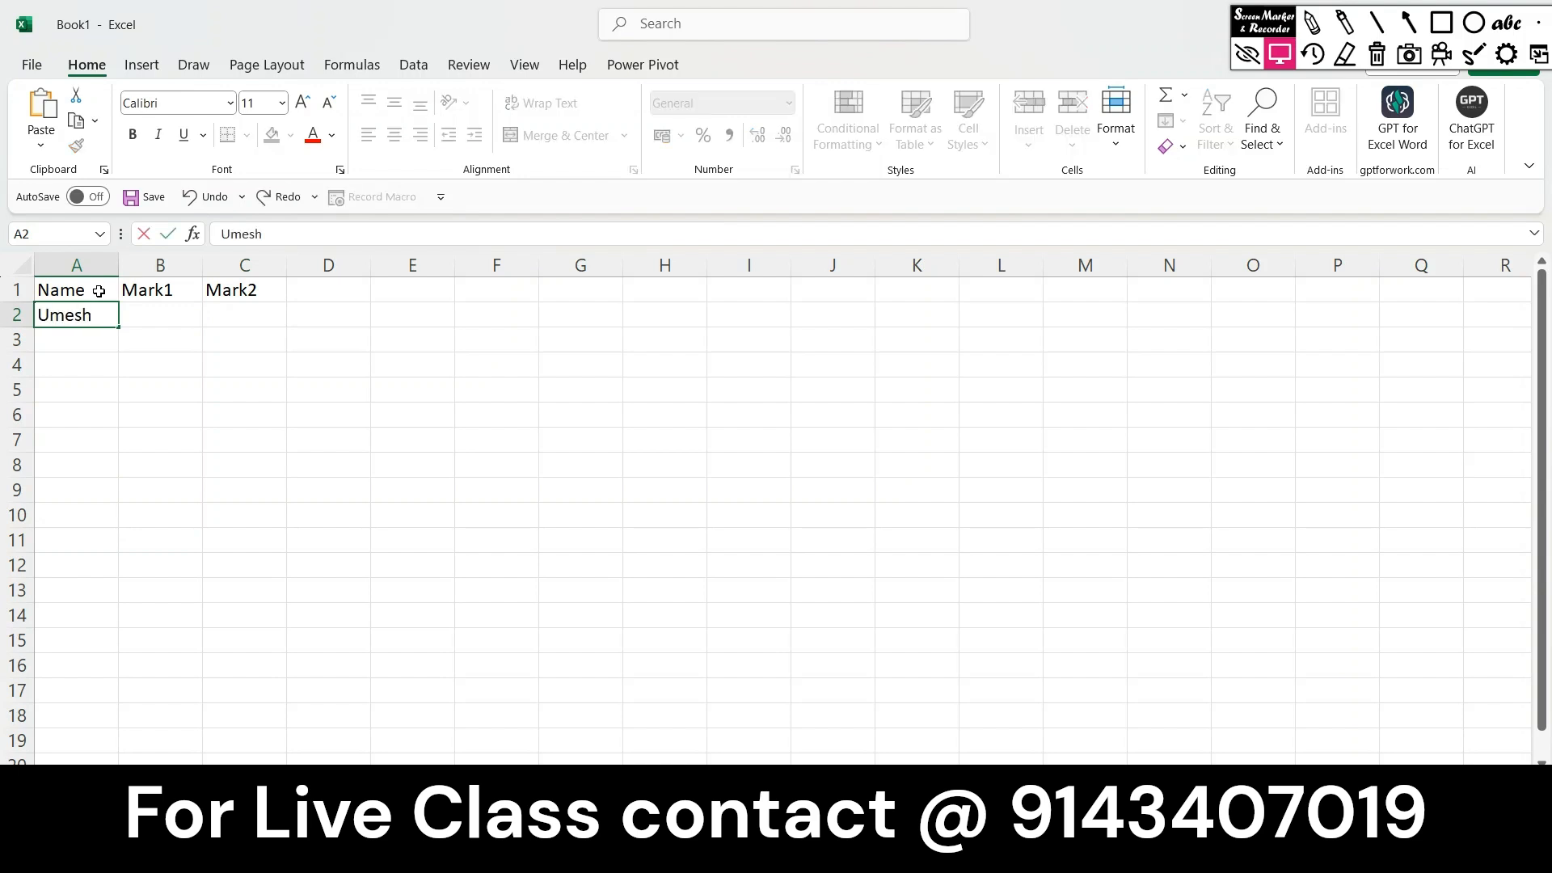
key("Tab")
type("69")
key("Tab")
type("85")
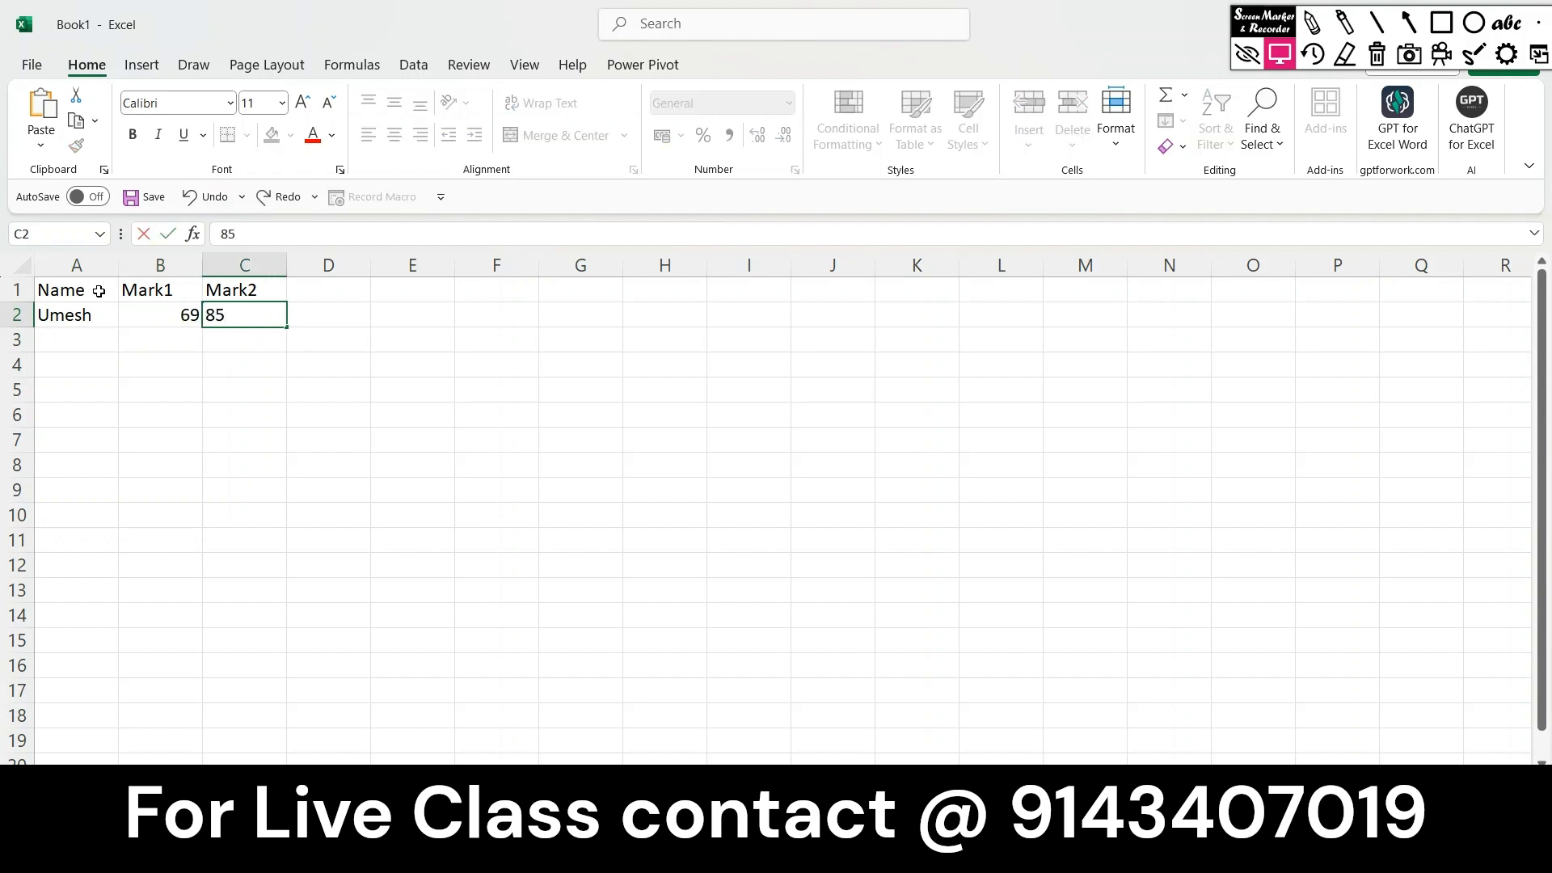
key("Return")
key("Left")
key("Left")
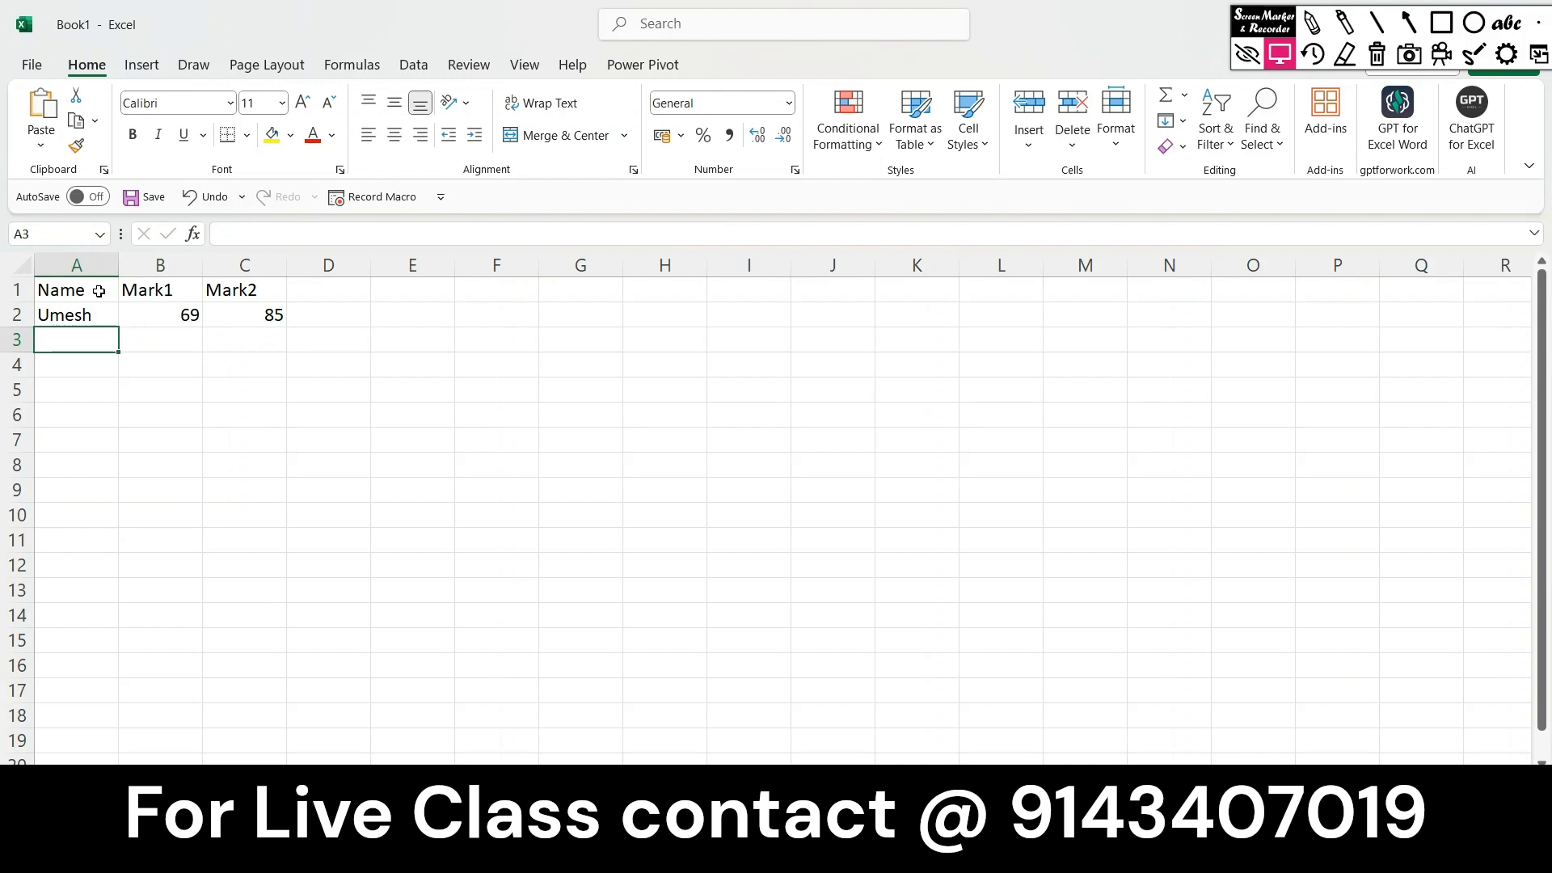
Fill row 3 with the second student's name and the marks 75 and 58, finishing on cell A4.
type("Tina")
key("Tab")
type("75")
key("Tab")
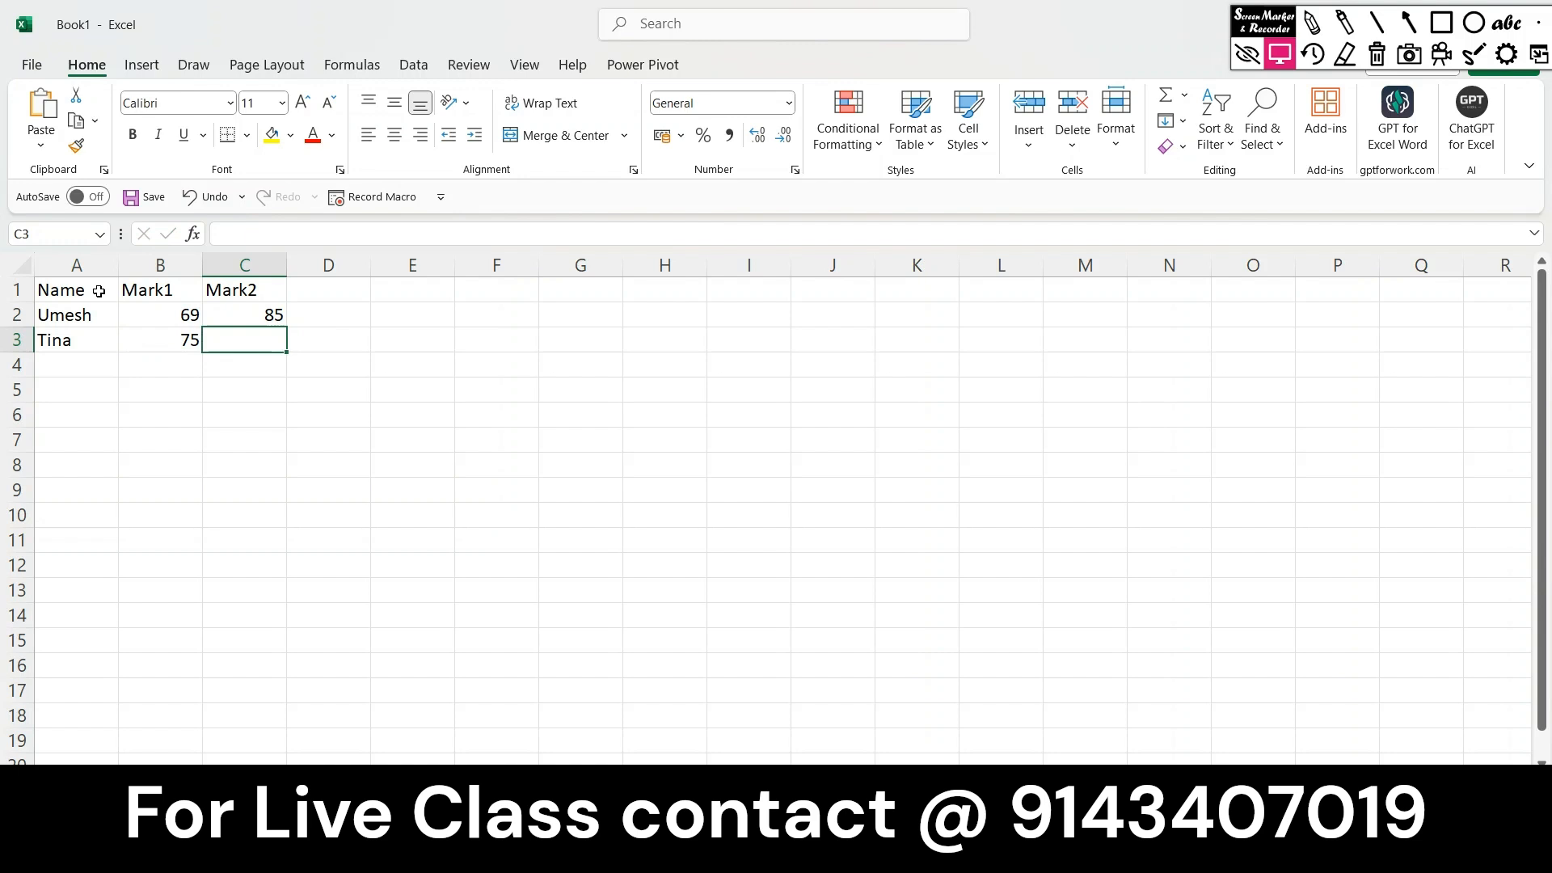
type("58")
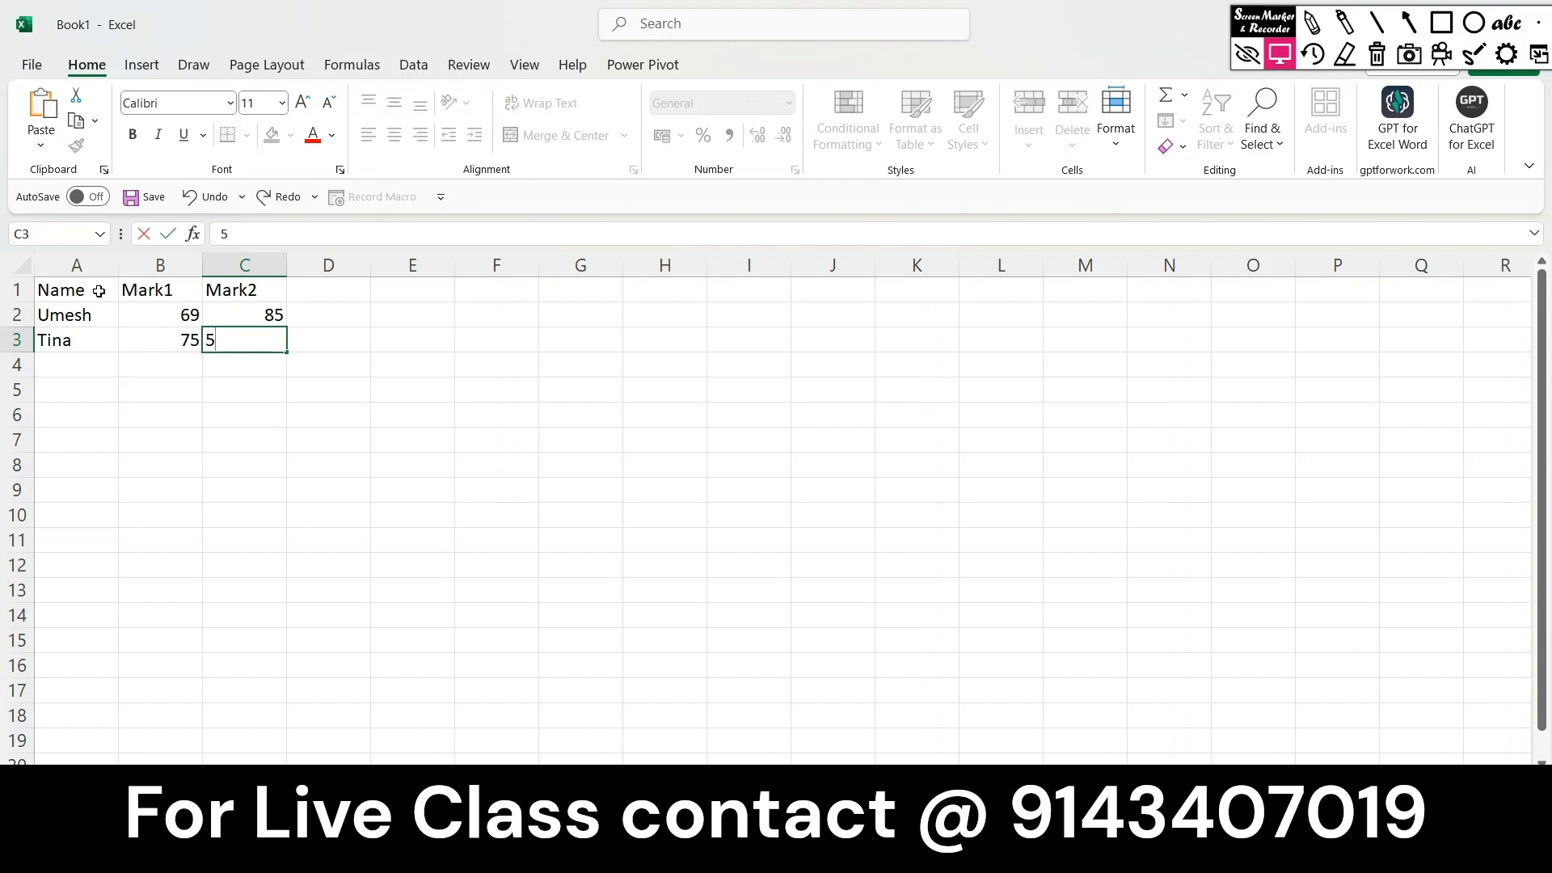
key("Return")
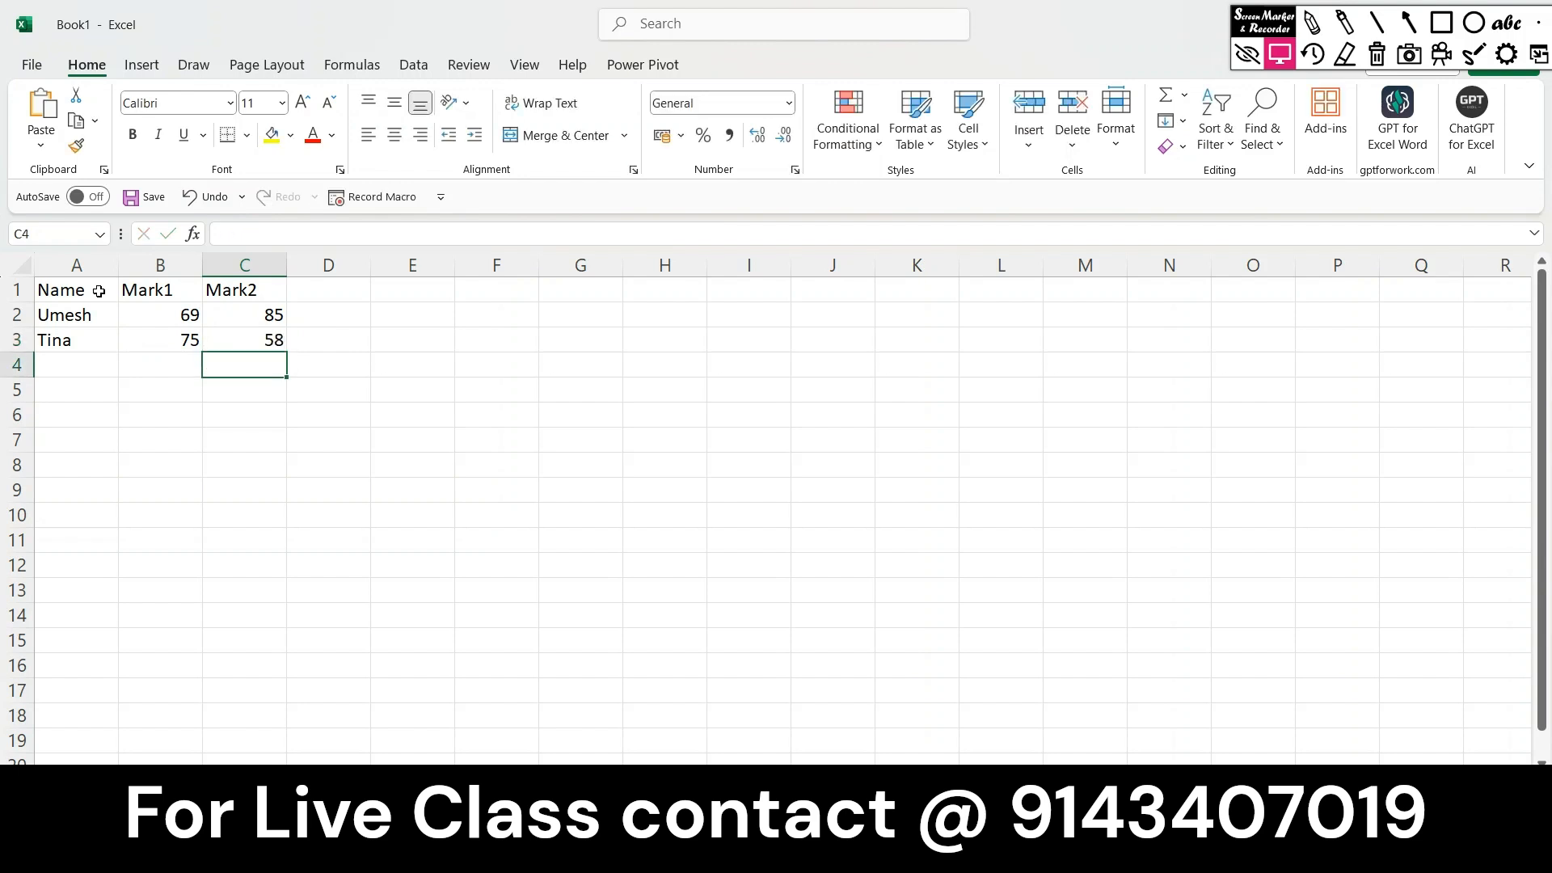
key("Left")
key("Left")
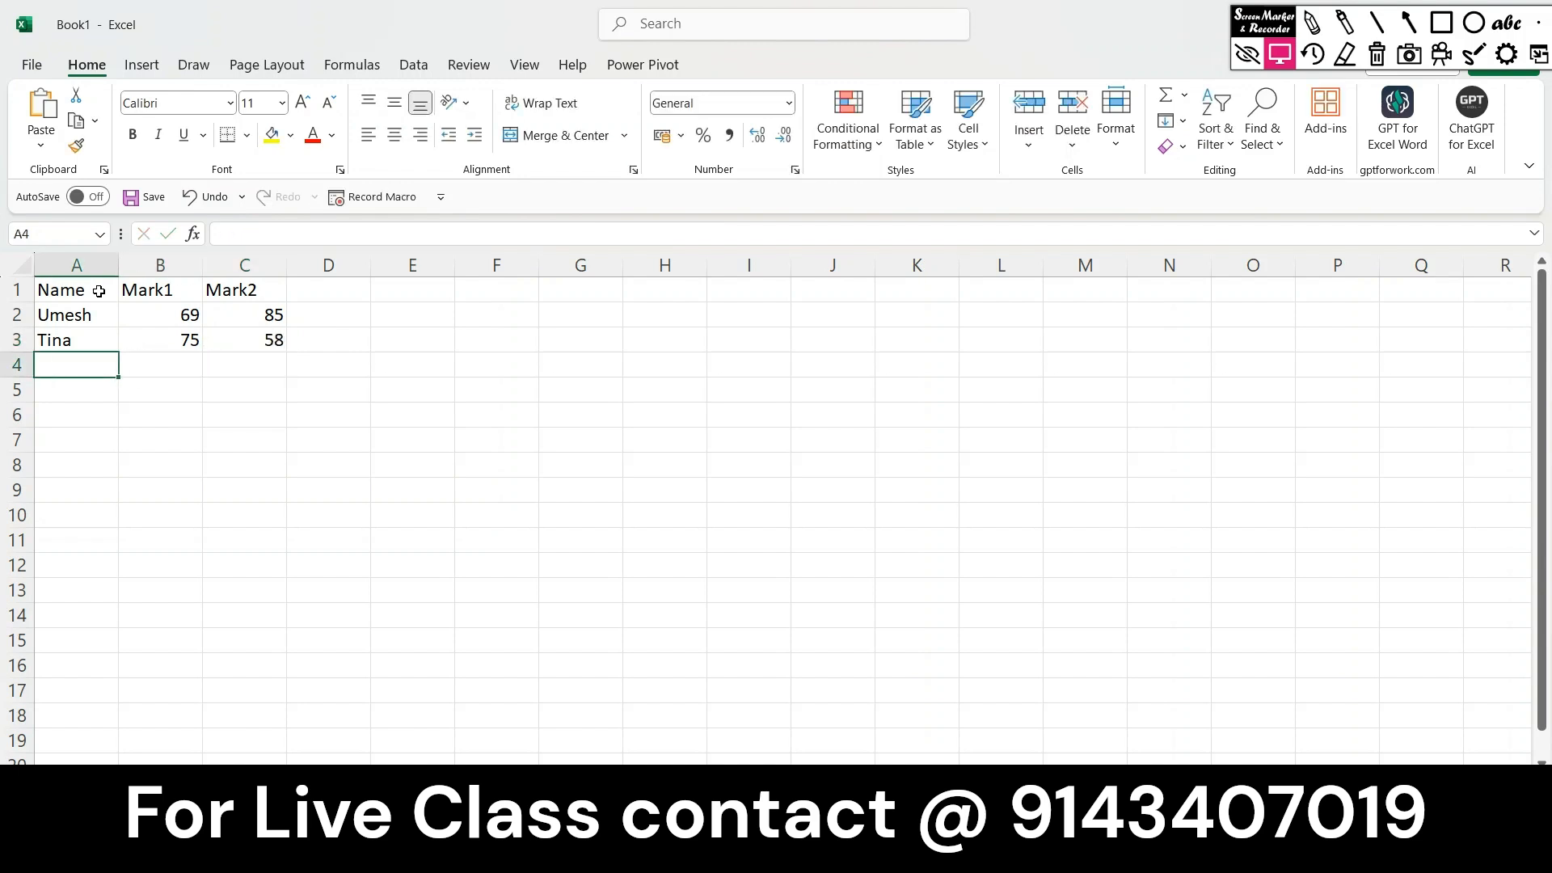
Fill row 4 with the third student's name and the marks 88 and 57, finishing on cell A5.
type("Lalit")
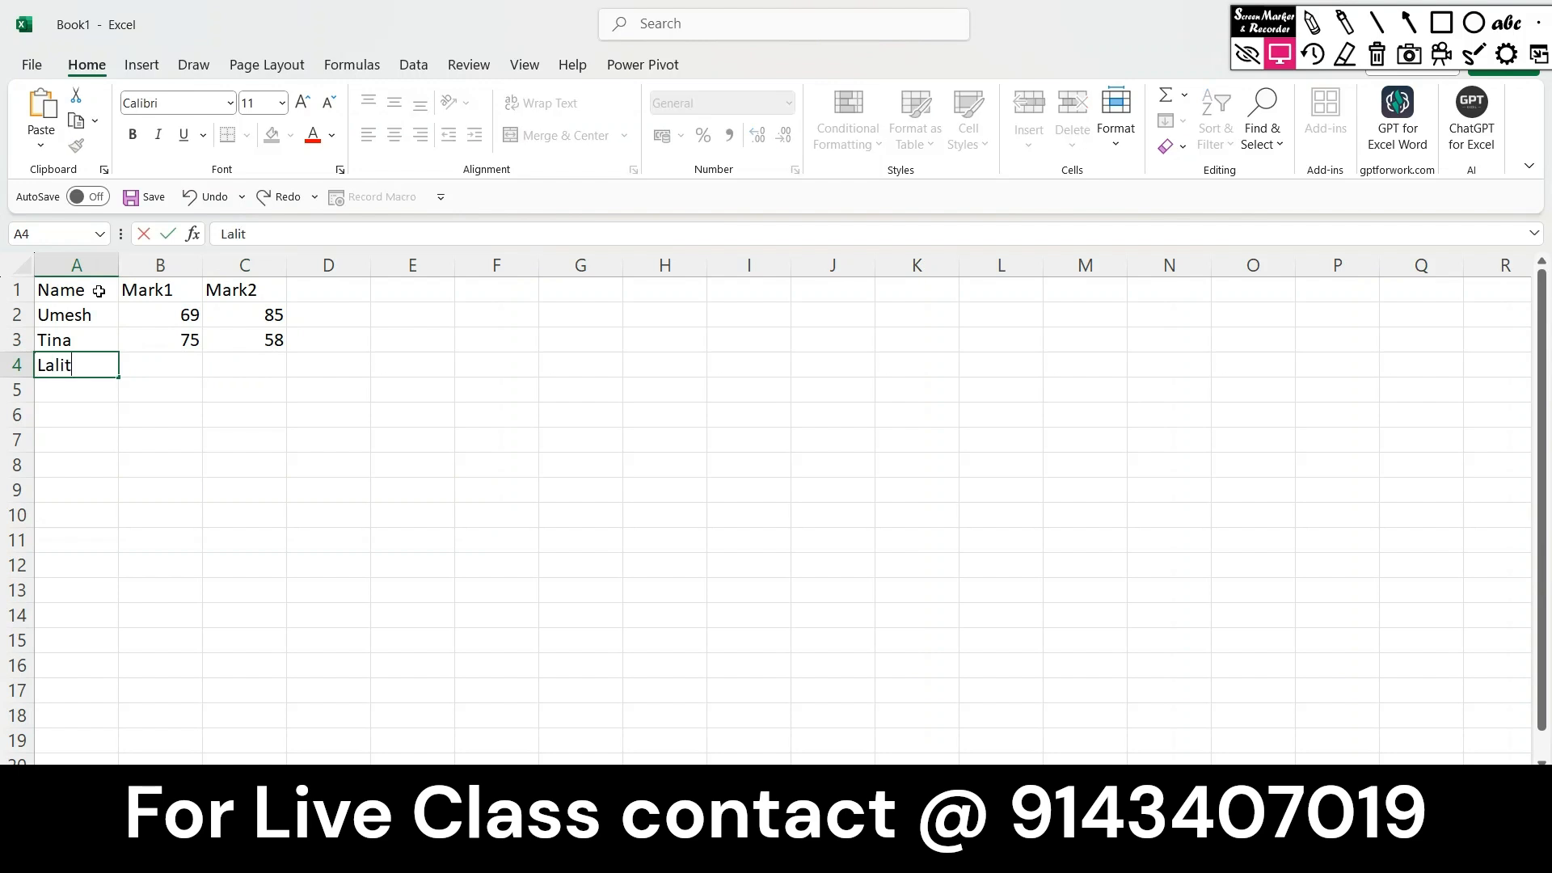
key("Tab")
type("88")
key("Tab")
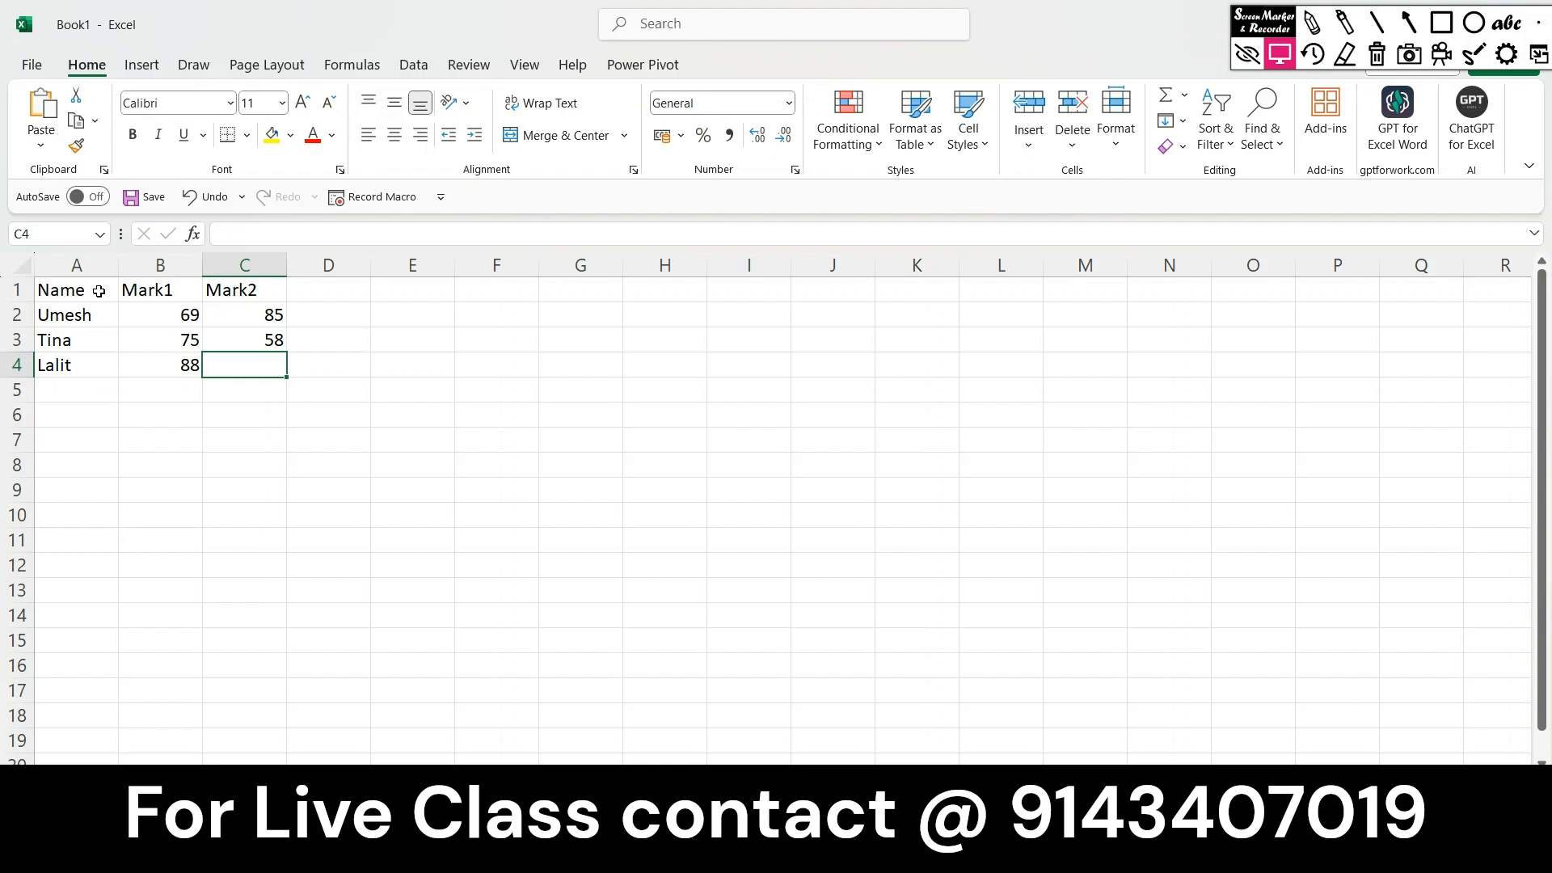
type("57")
key("Down")
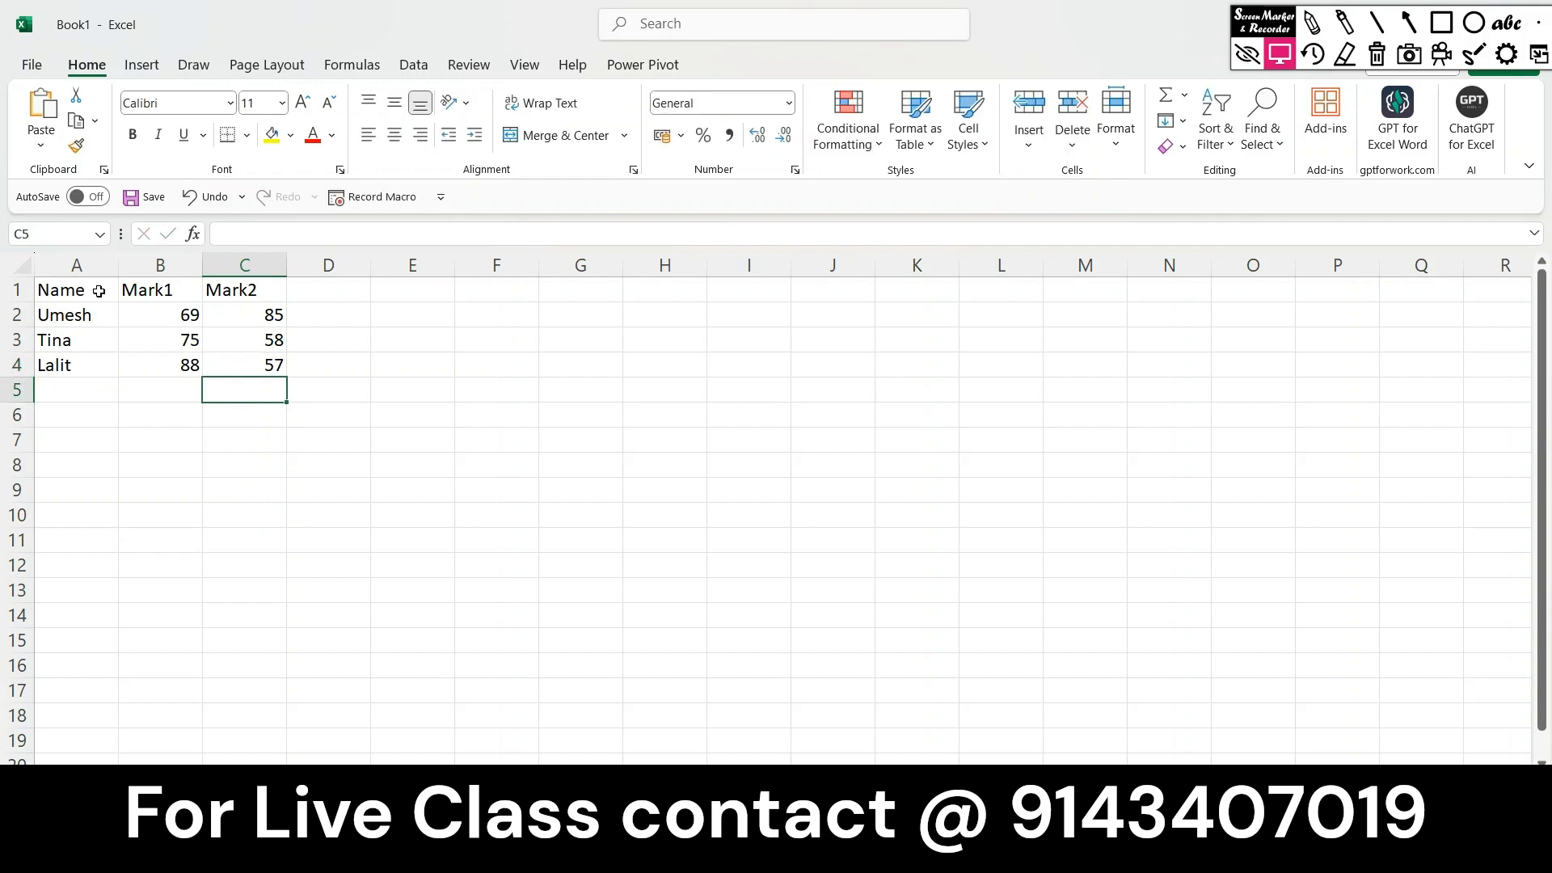
key("Left")
key("Left")
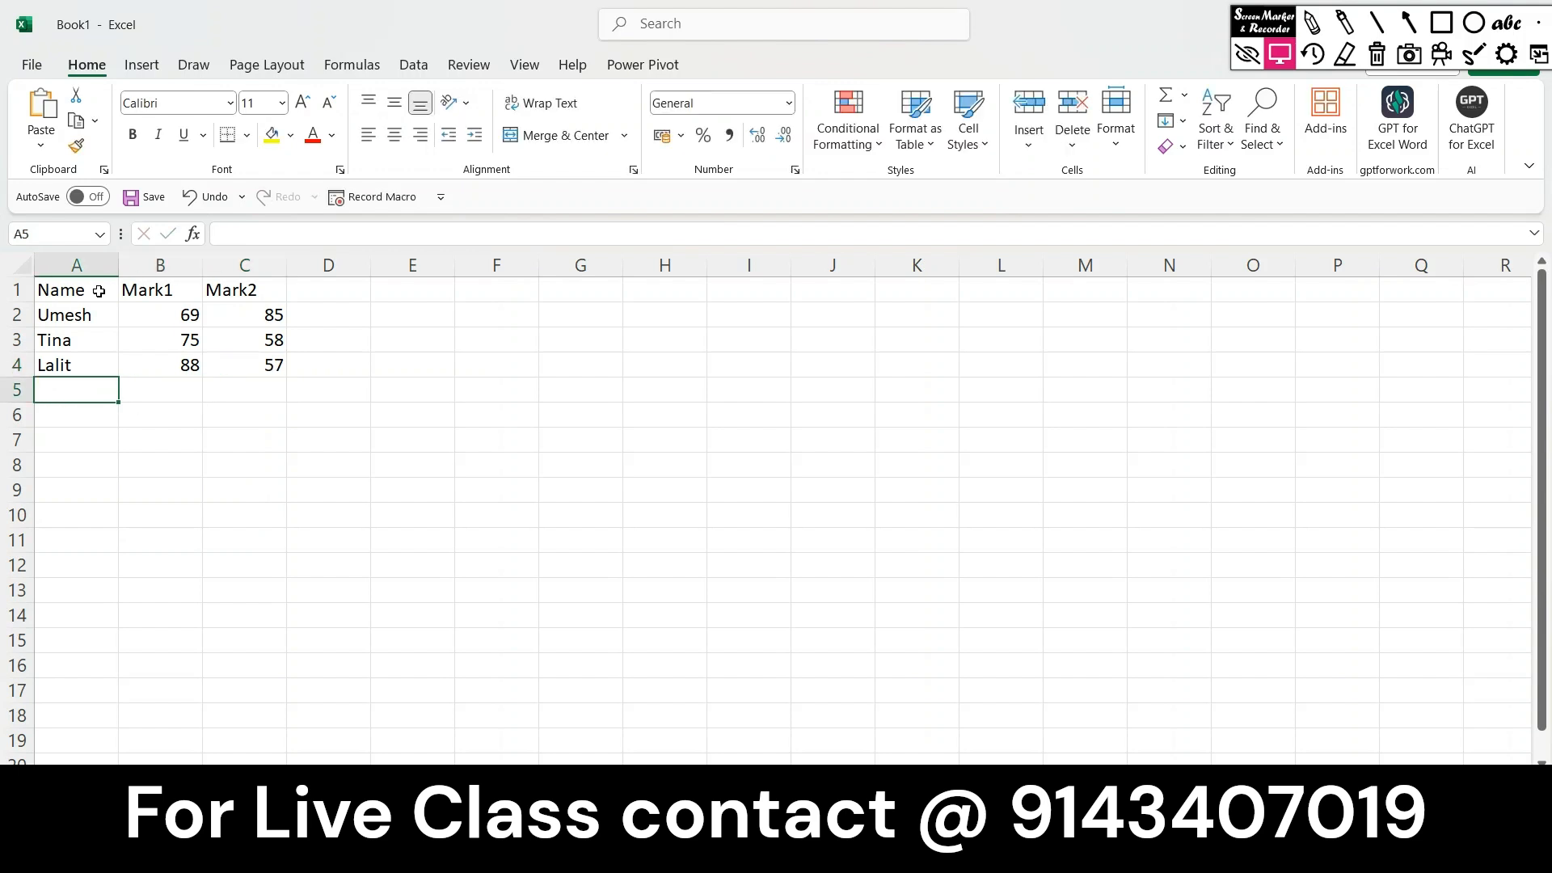
Fill row 5 with the fourth student's name and the marks 86 and 64, finishing on cell A6.
type("Junaid")
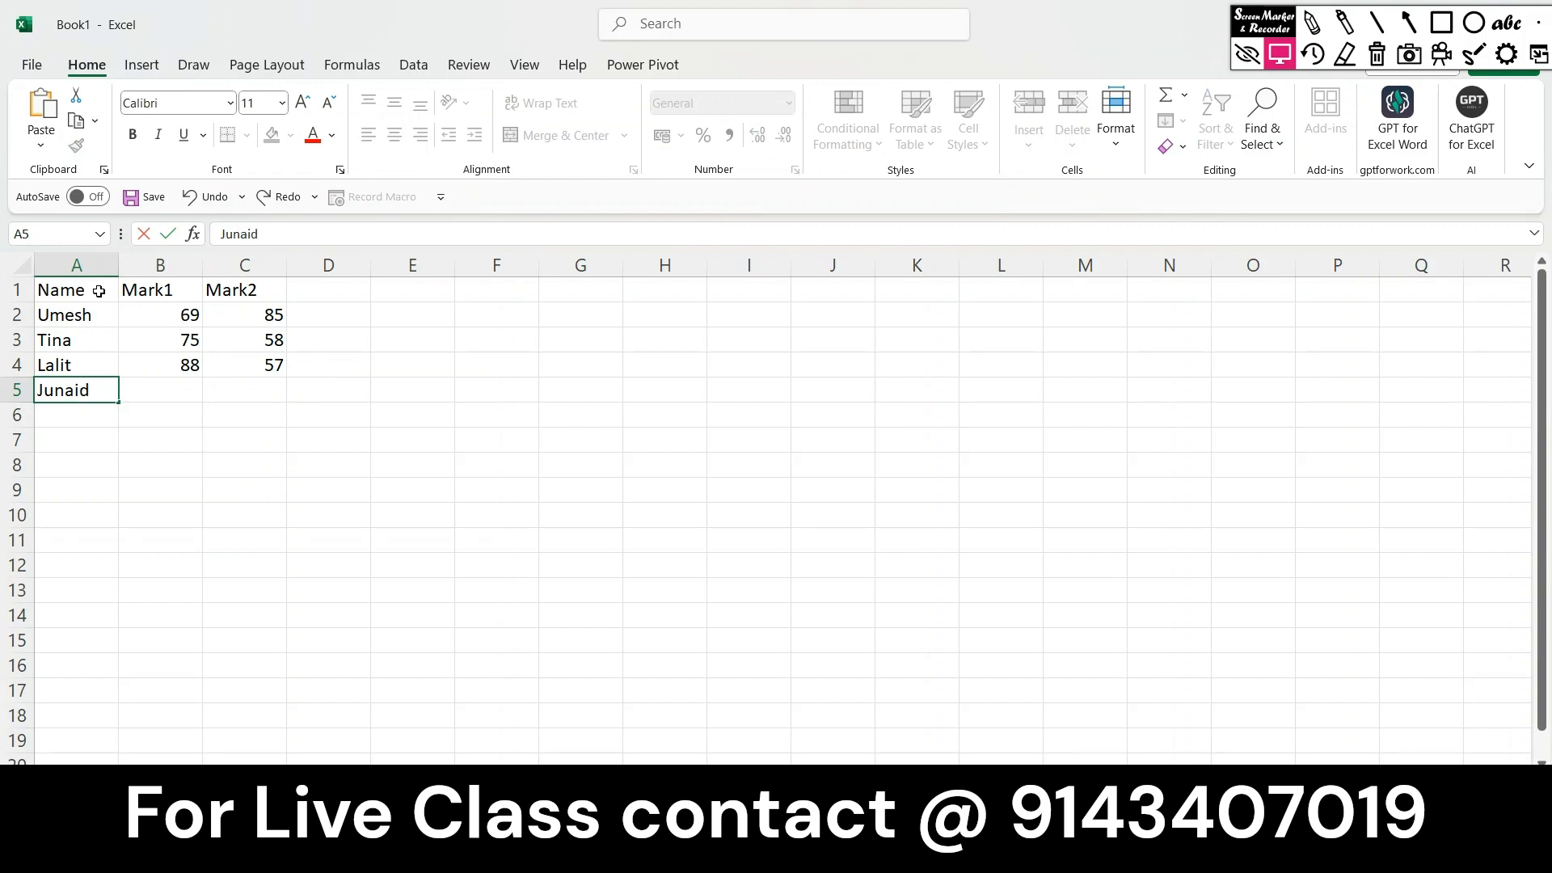
key("Tab")
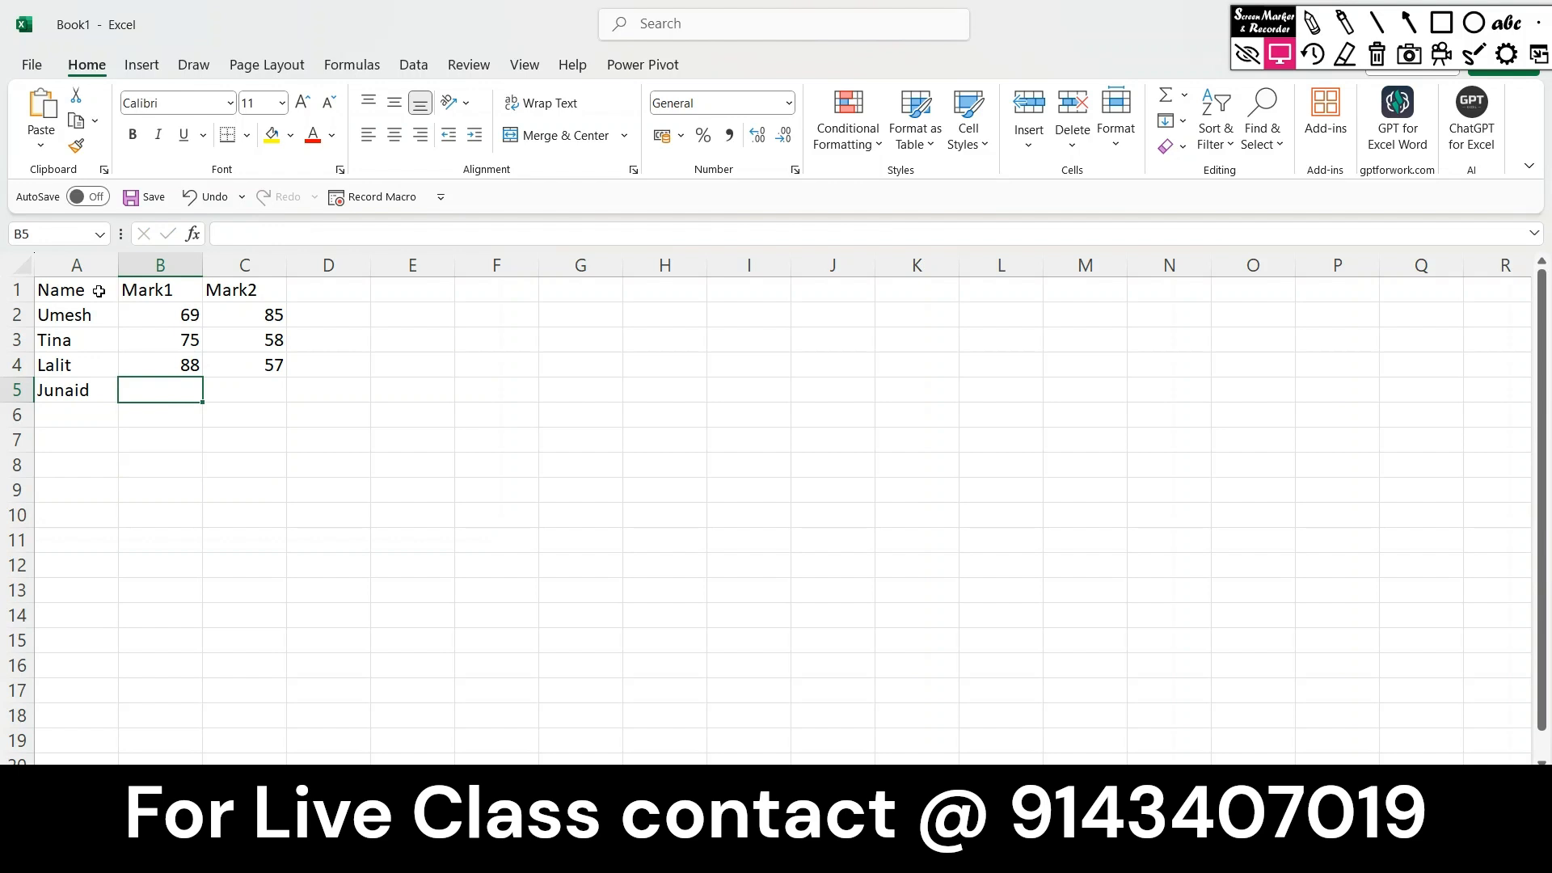
type("860")
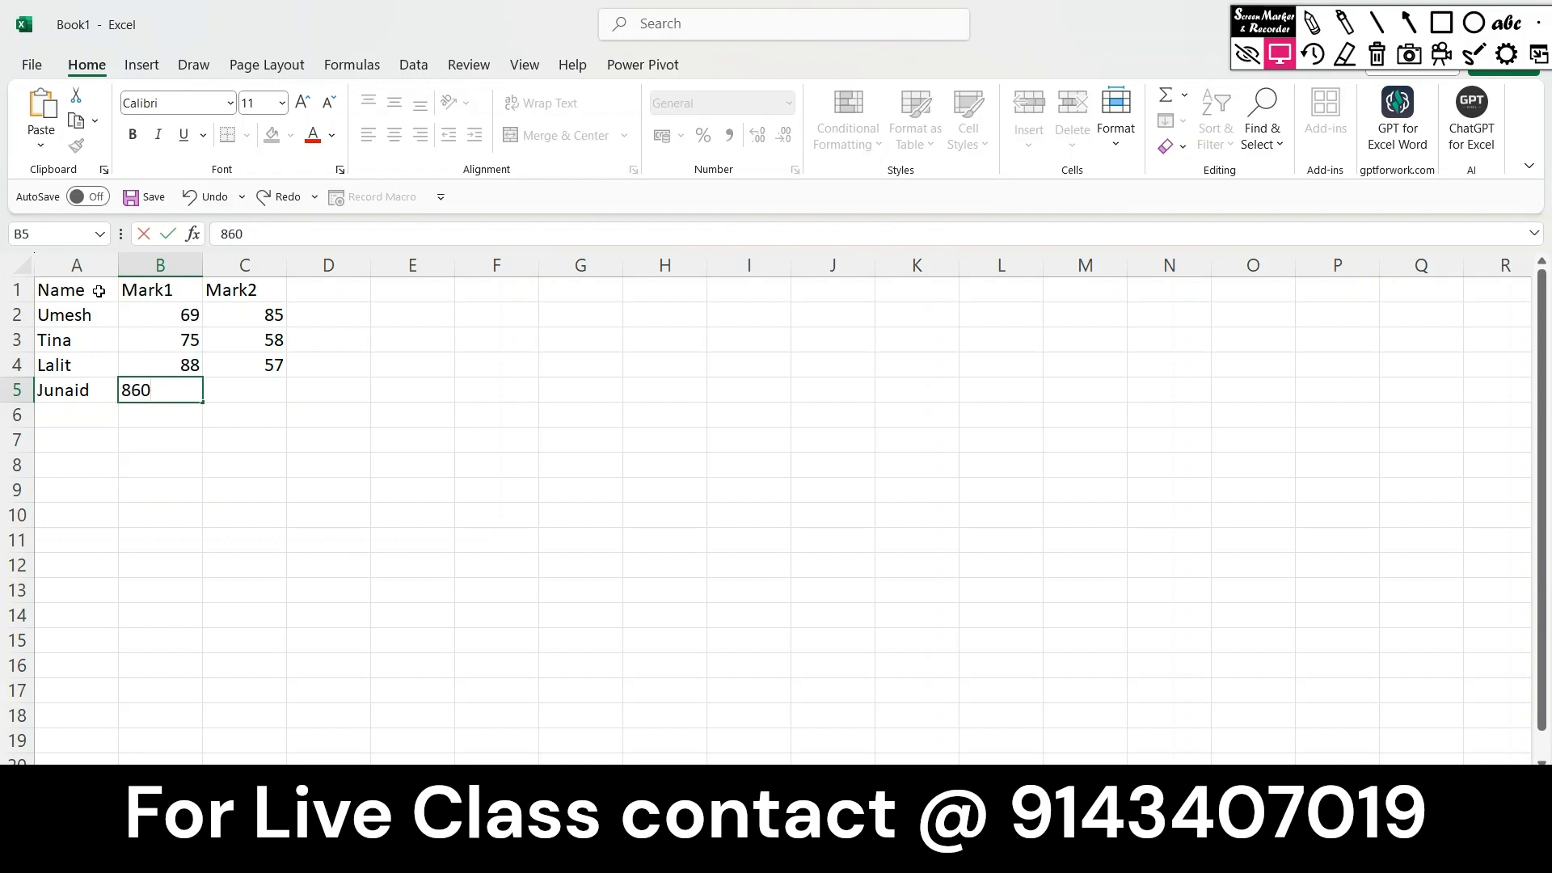
key("BackSpace")
key("Tab")
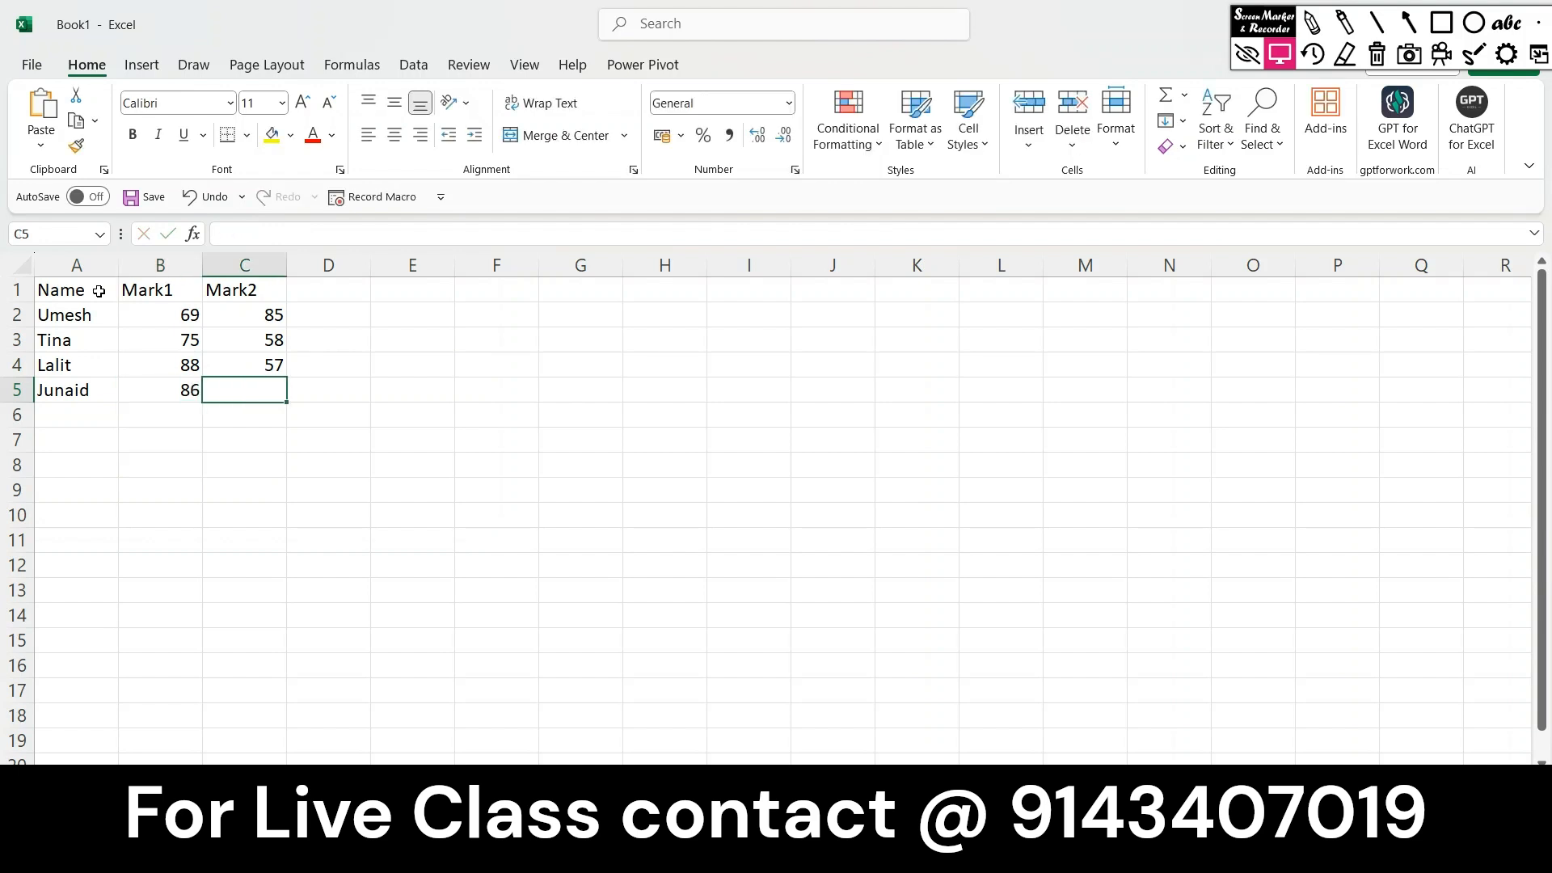
type("64")
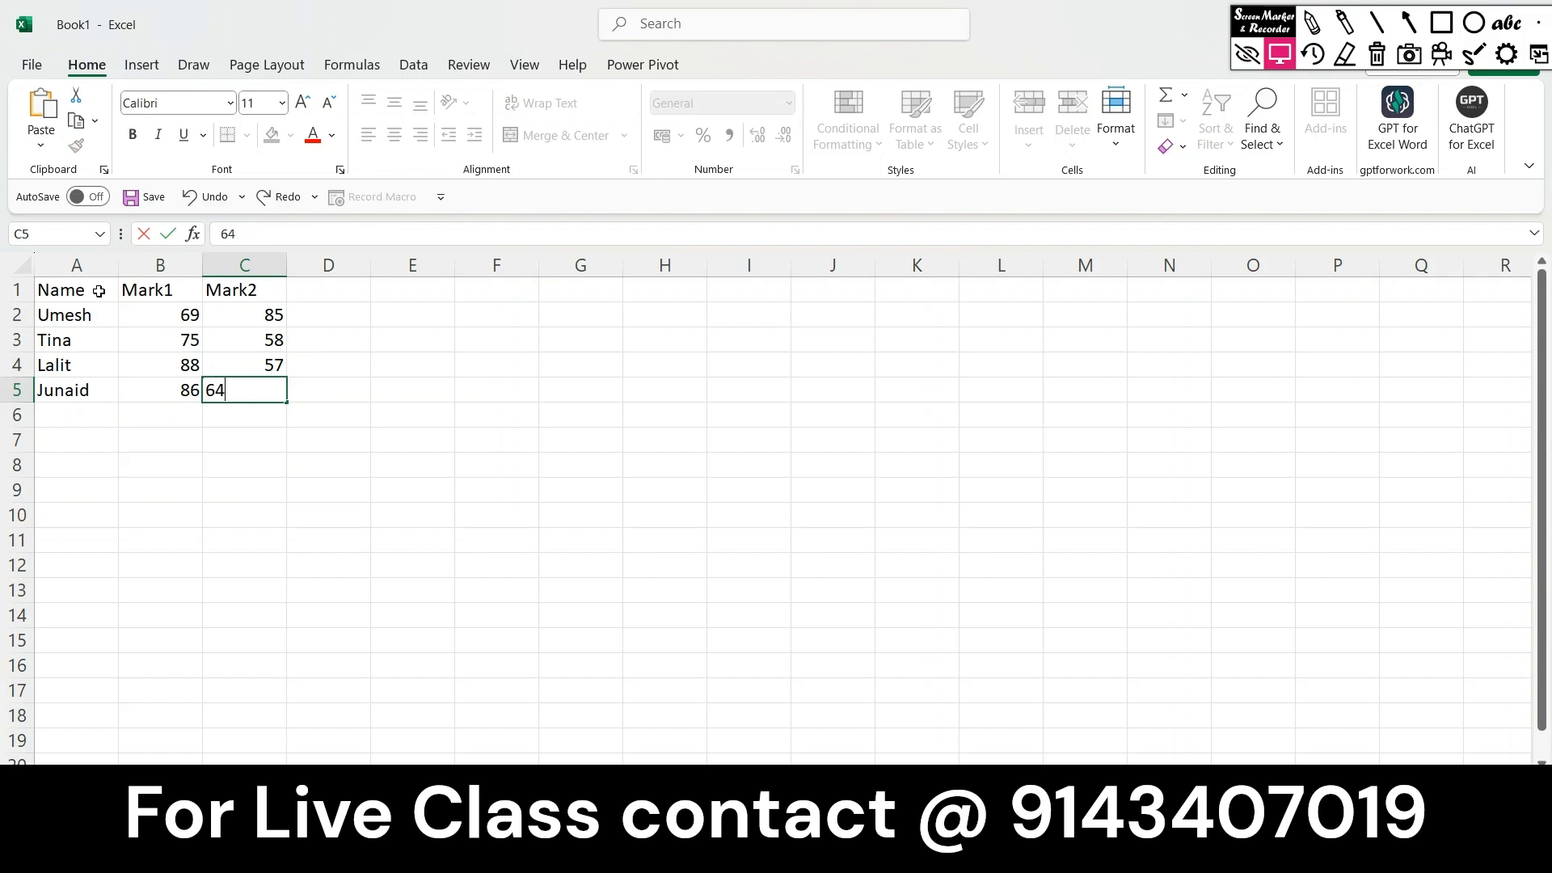
key("Return")
key("Left")
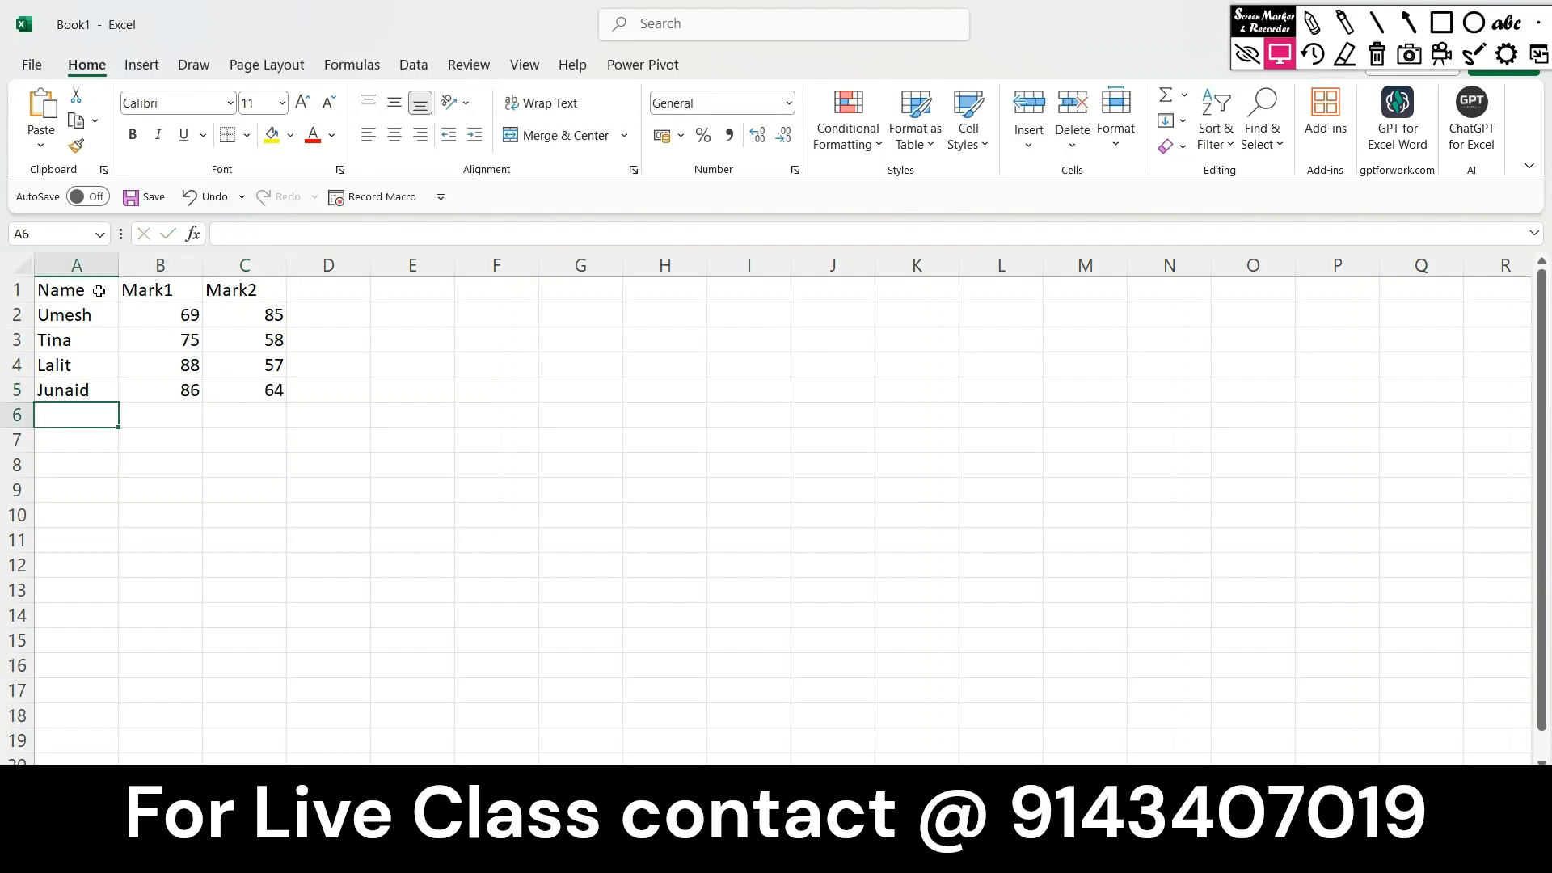
Fill row 6 with the fifth student's name and the marks 77 and 88.
type("Kohli")
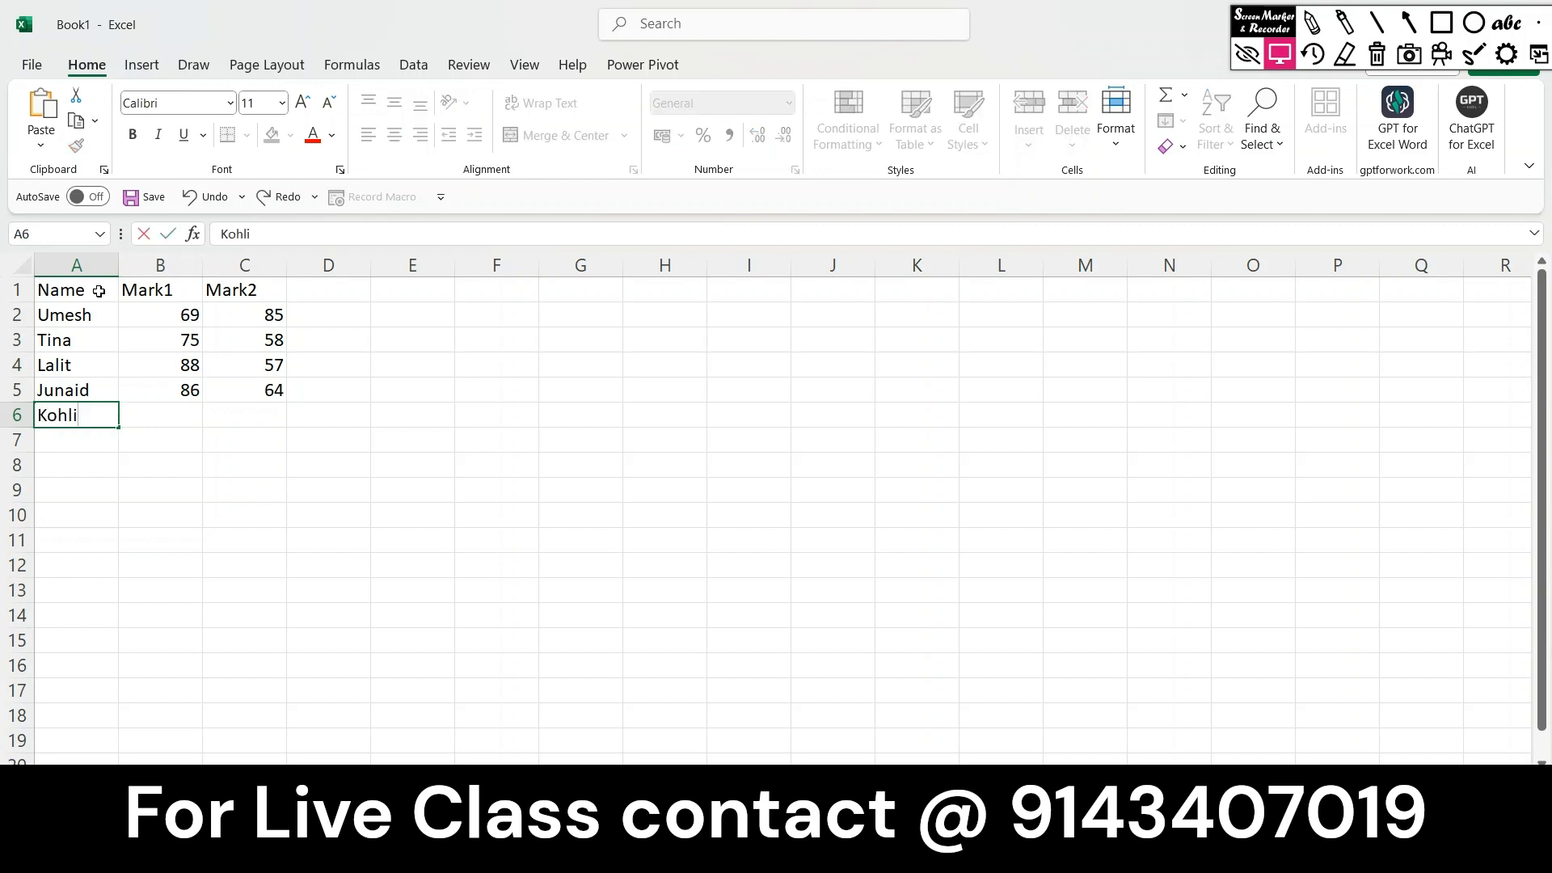
key("Tab")
type("77")
key("Tab")
type("88")
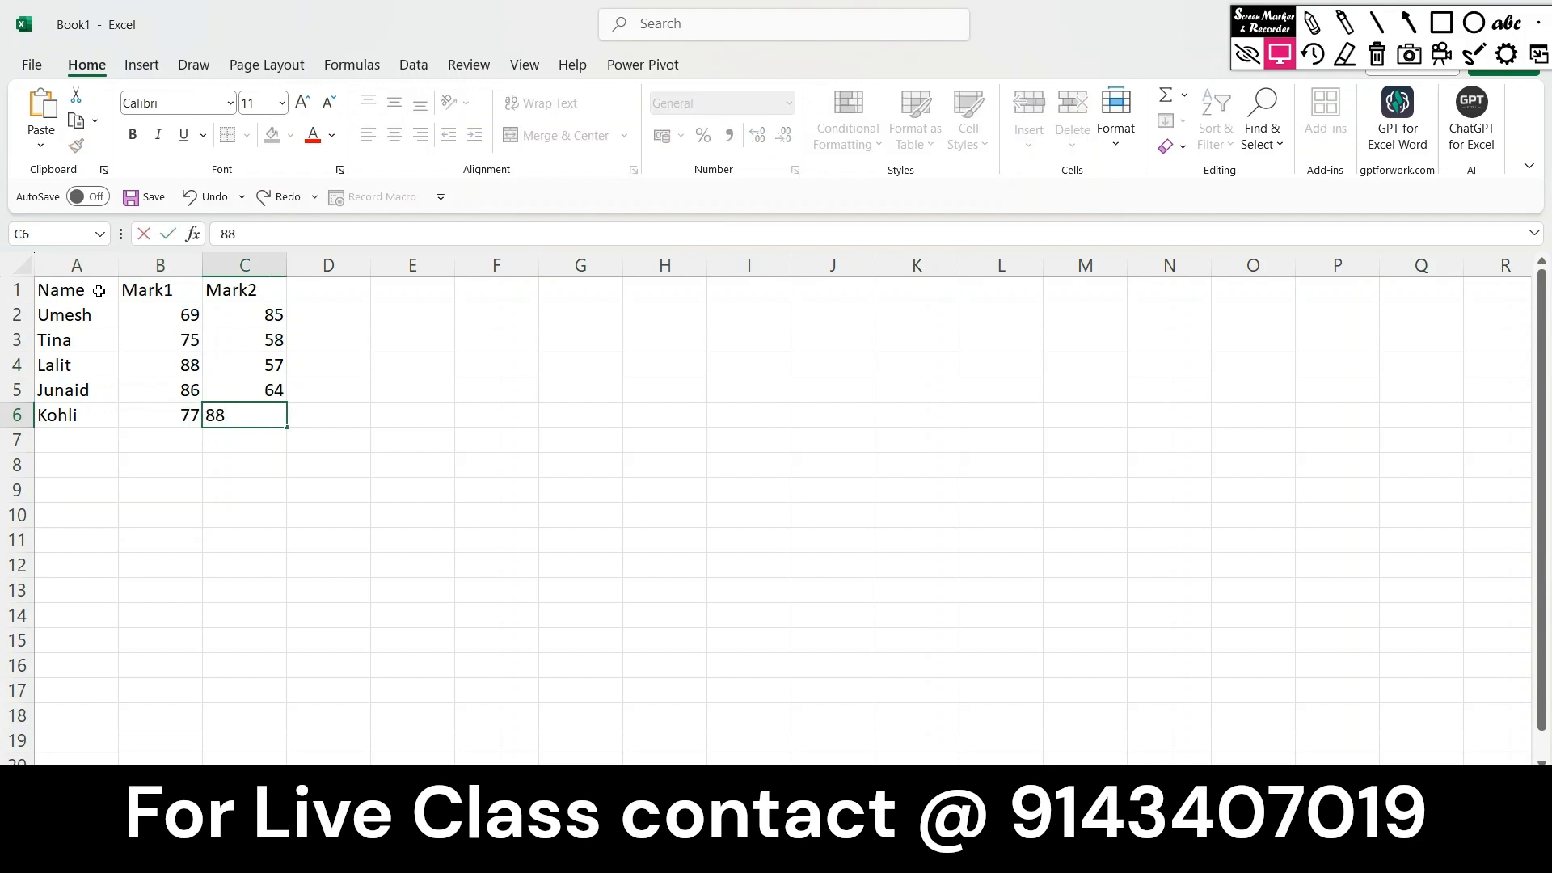
key("Tab")
Move the active cell up and down column A through the header and student rows, stopping on cell A5.
key("Left")
key("Left")
key("Left")
key("Up")
key("Up")
key("Up")
key("Up")
key("Up")
key("Down")
key("Down")
key("Down")
key("Down")
key("Down")
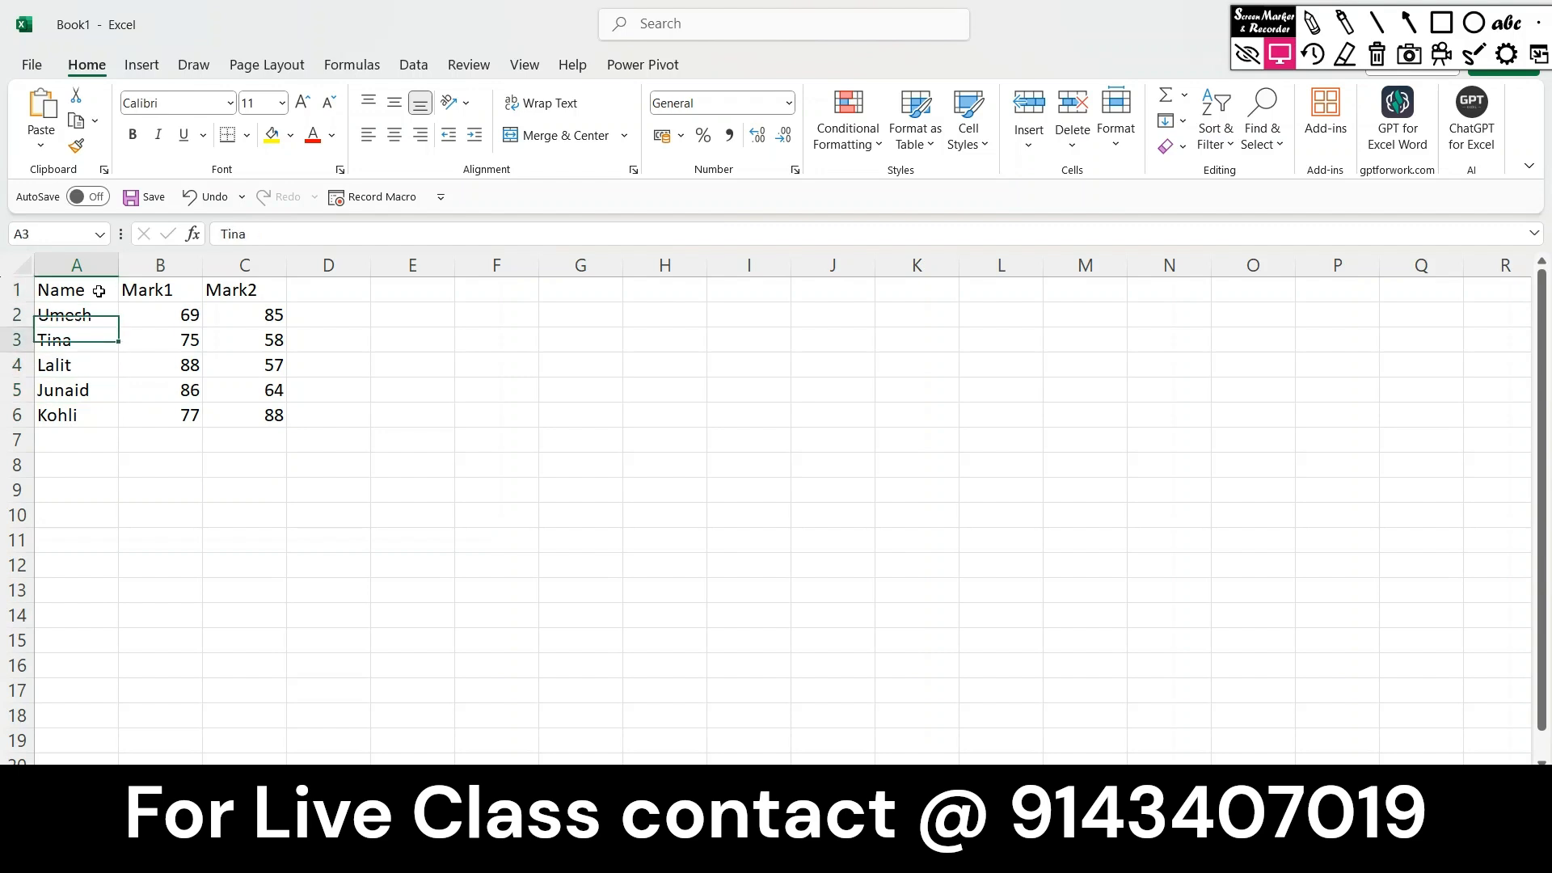
key("Up")
key("Up")
key("Up")
key("Up")
key("Up")
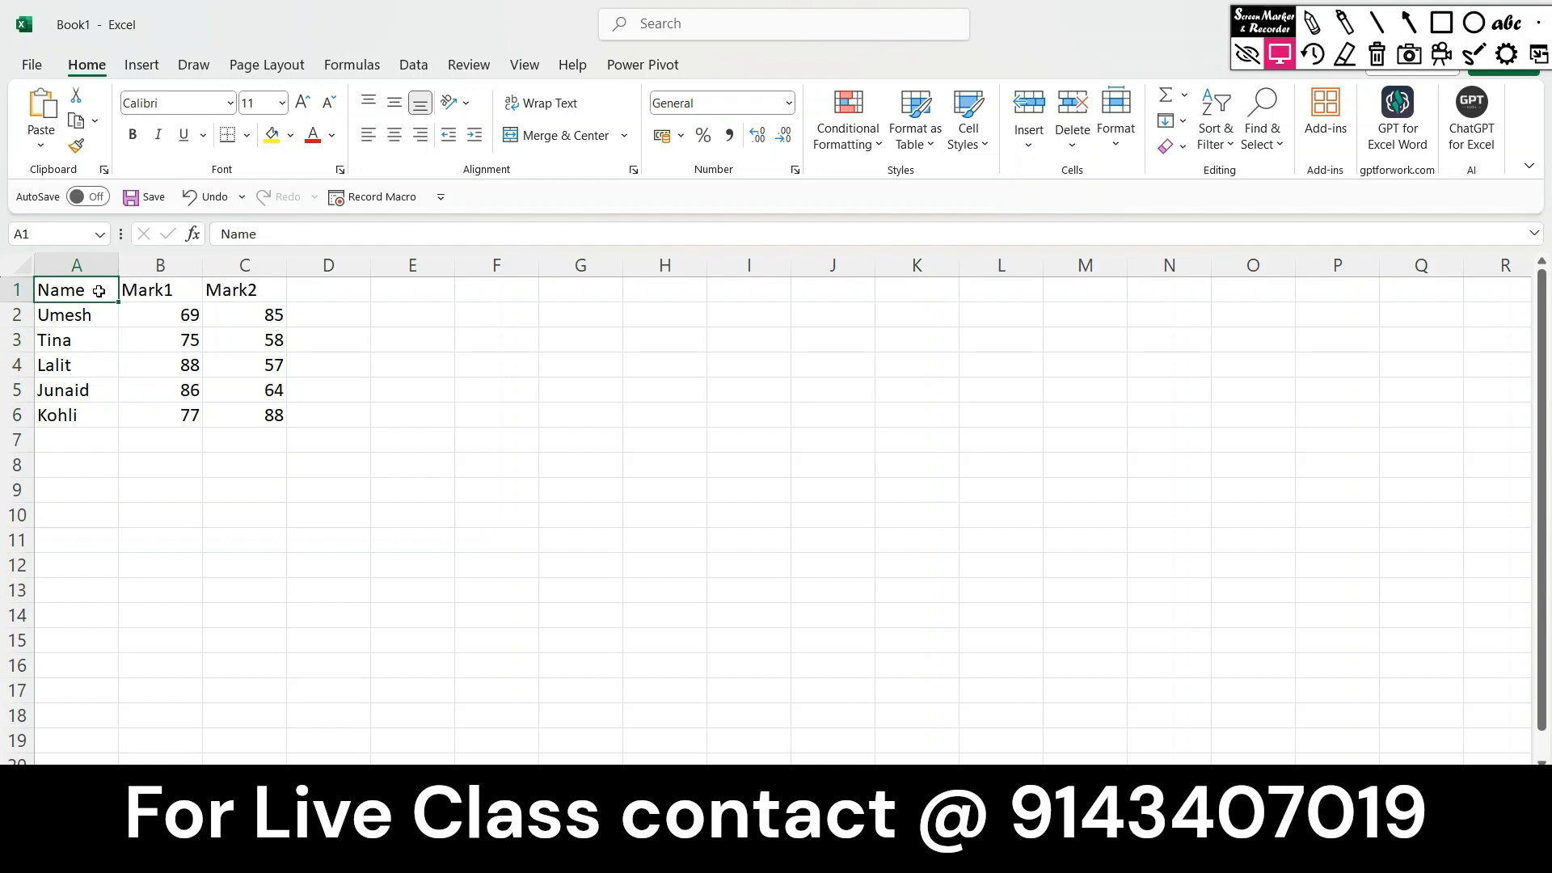
key("Down")
key("Down")
key("Down")
key("Down")
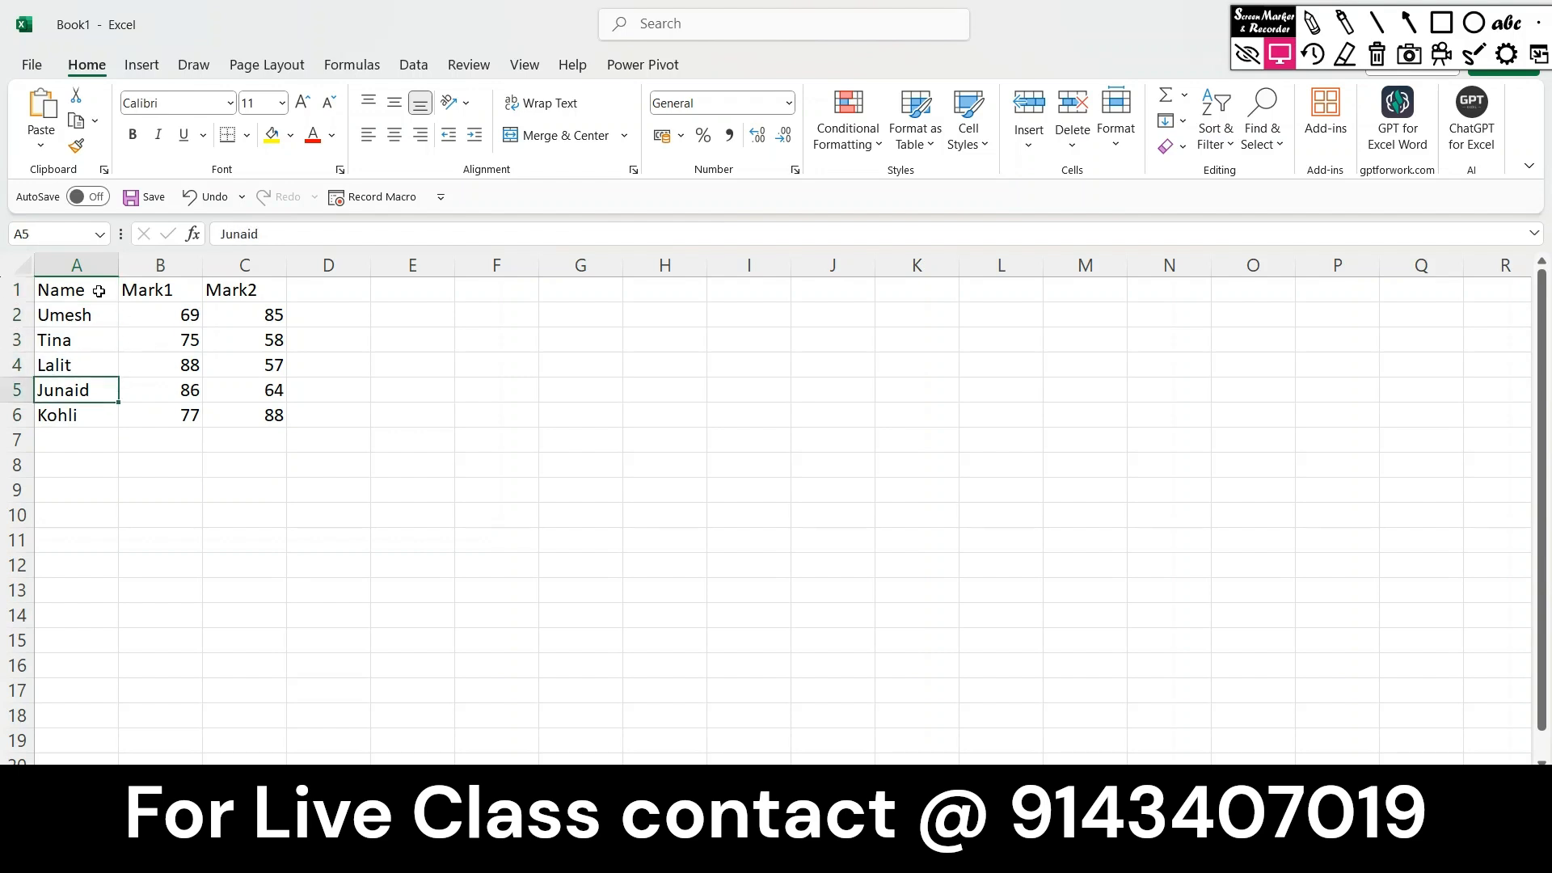
Move the active cell along row 5 out to column H and back to the Mark2 column.
key("Right")
key("Right")
key("Right")
key("Right")
key("Right")
key("Right")
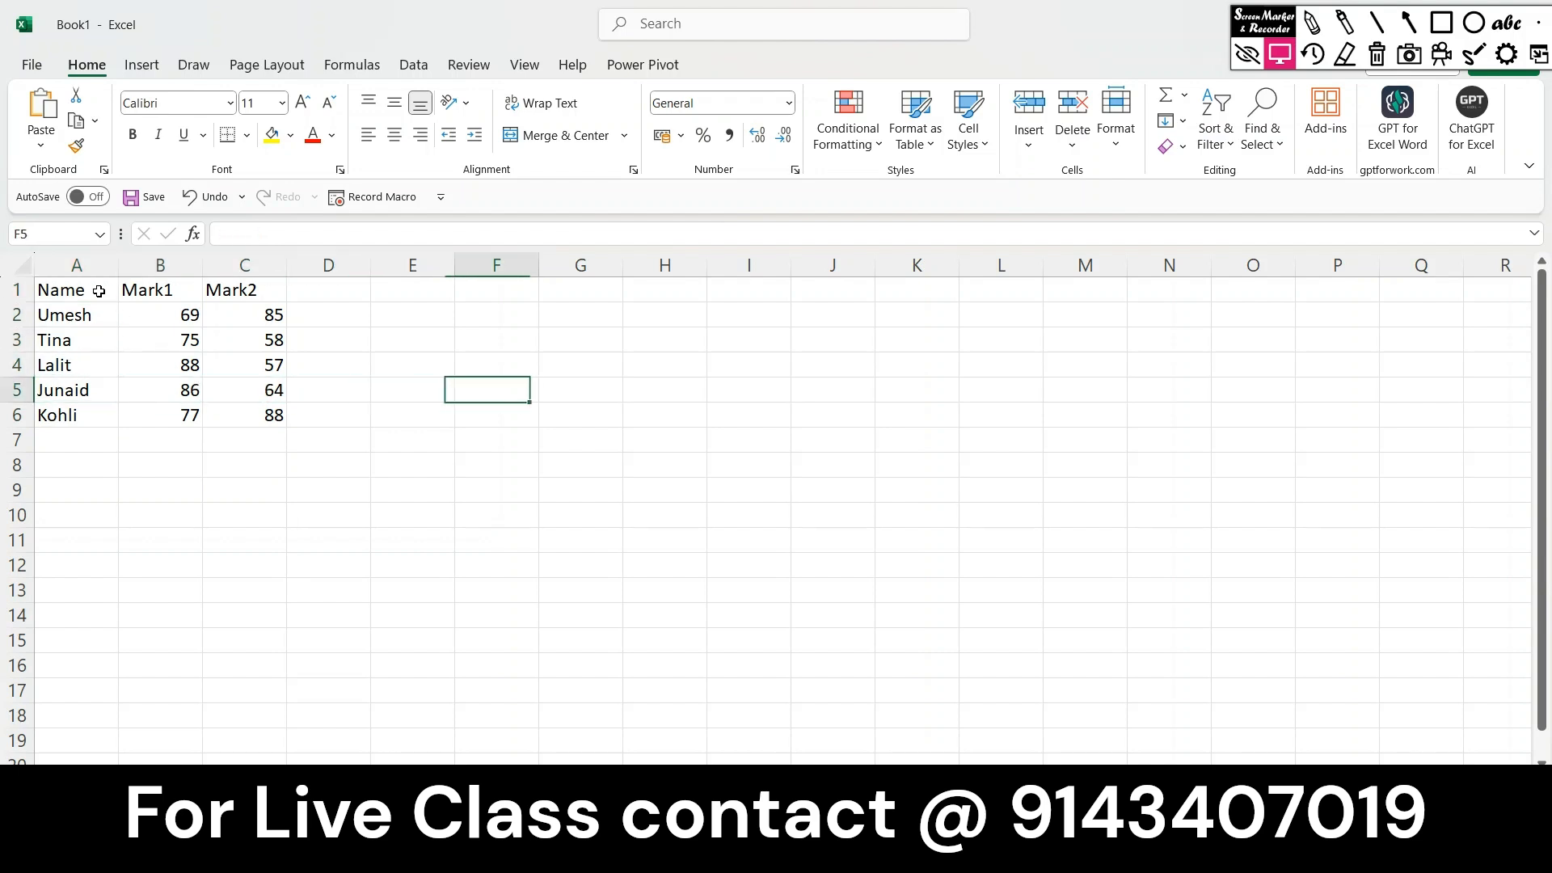
key("Right")
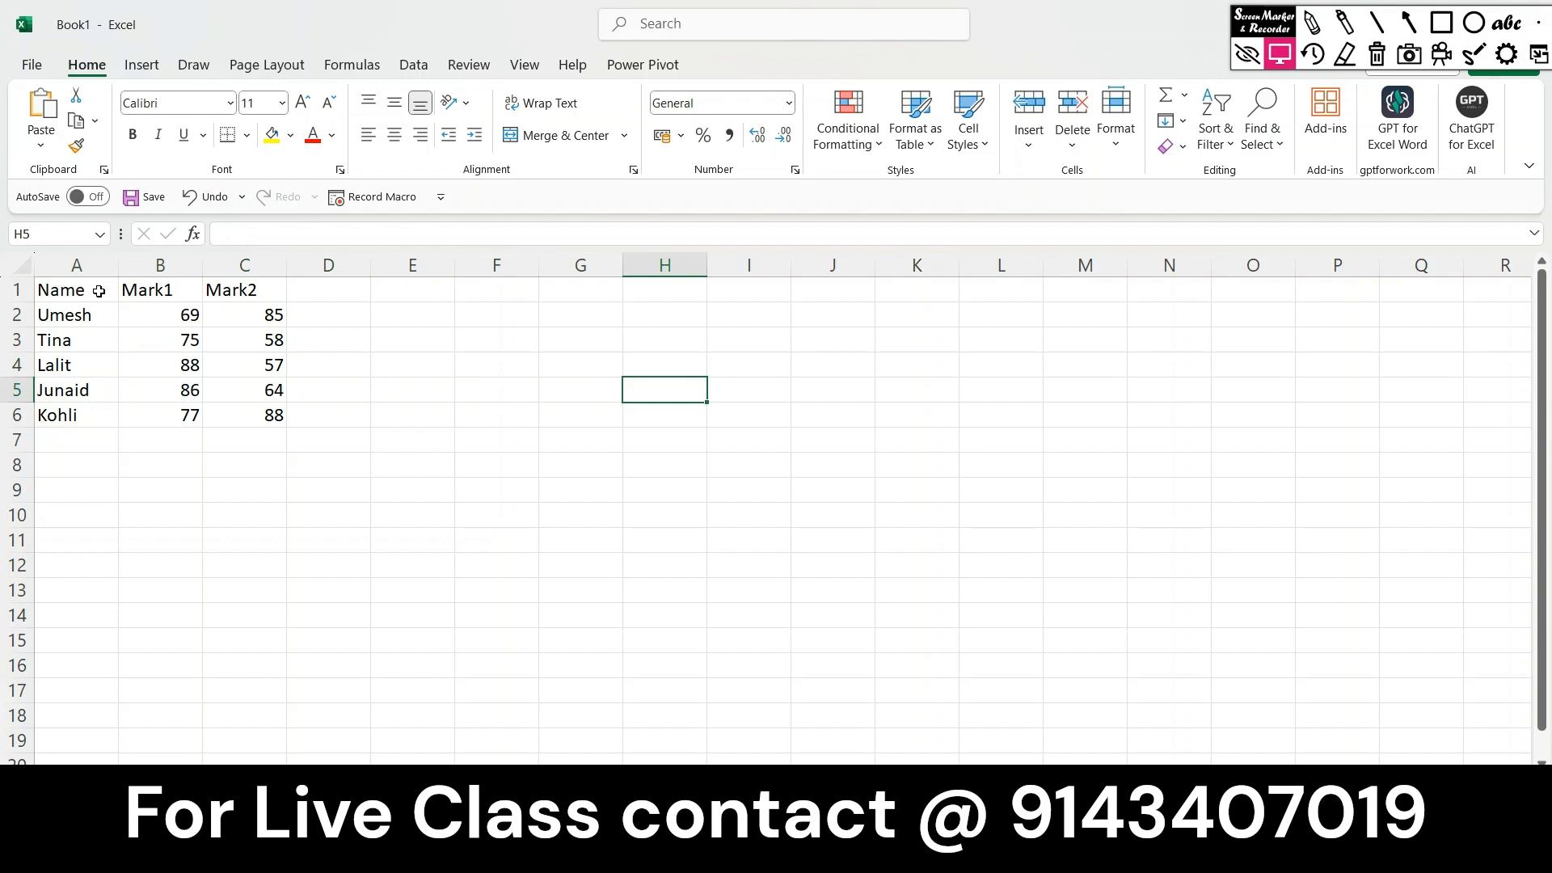
key("Left")
key("Left")
key("Left")
key("Left")
key("Left")
key("Left")
key("Left")
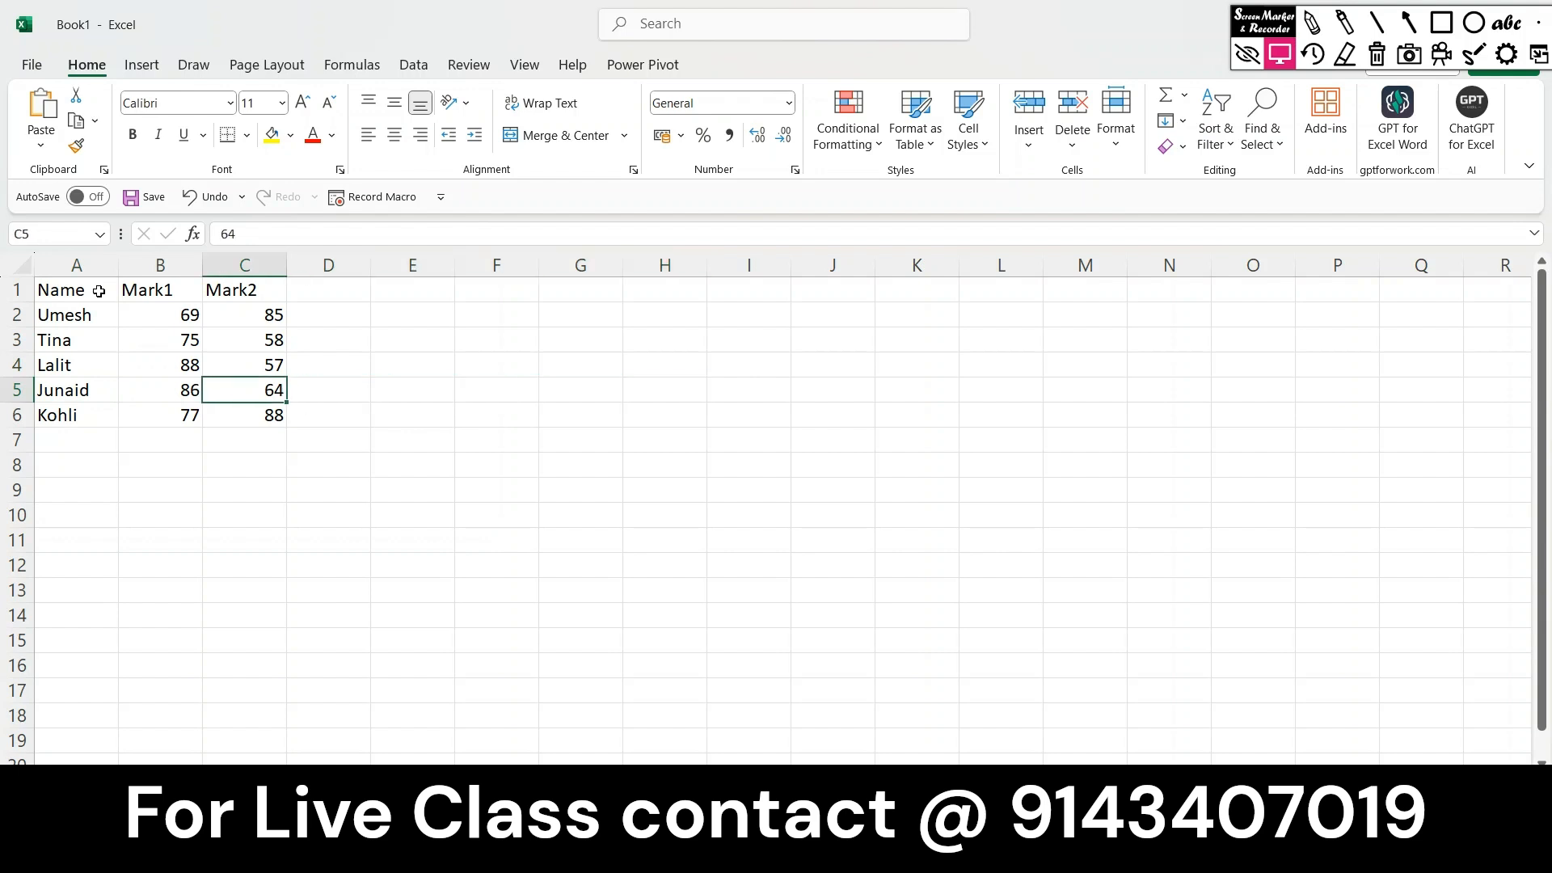
Move the active cell cell by cell through the table's rows and columns, passing D1, and return to cell A1.
key("Up")
key("Up")
key("Up")
key("Up")
key("Down")
key("Down")
key("Down")
key("Down")
key("Down")
key("Up")
key("Up")
key("Up")
key("Up")
key("Up")
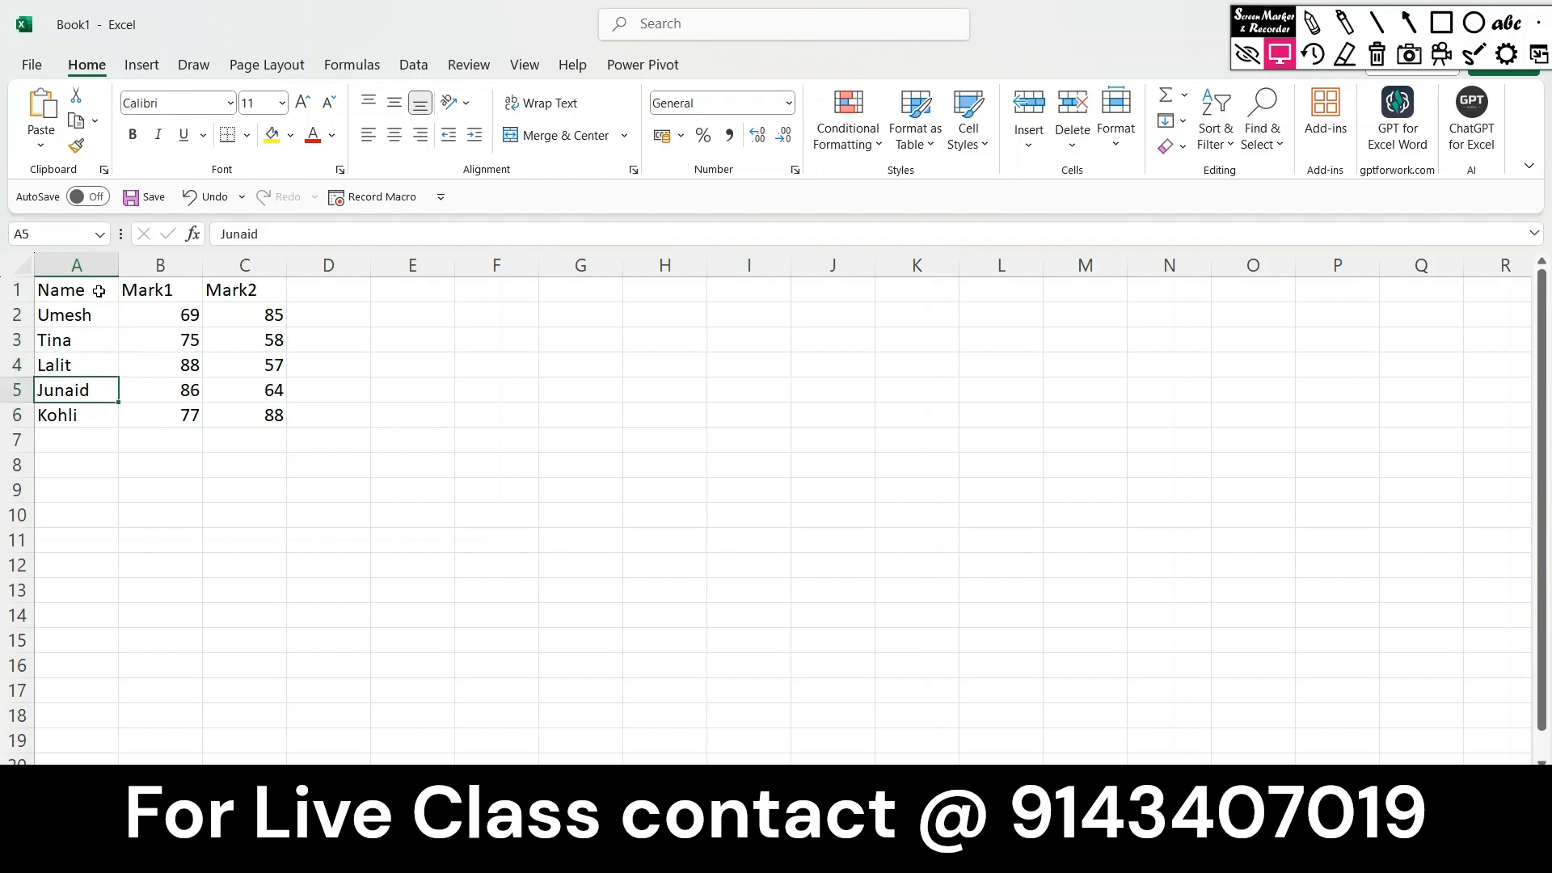
key("Right")
key("Right")
key("Right")
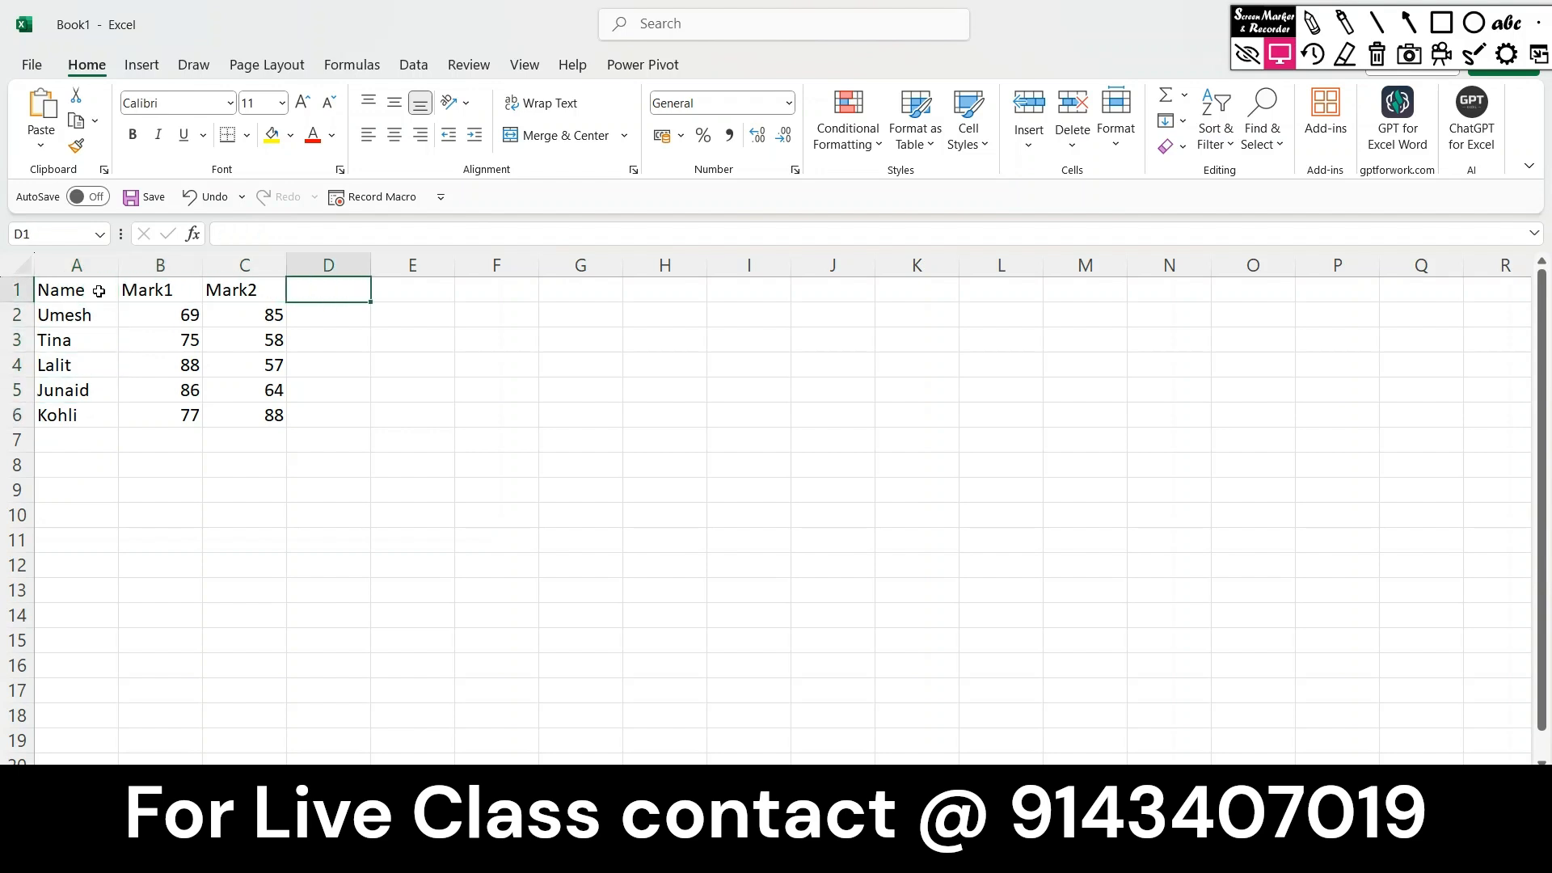
key("Left")
key("Left")
key("Left")
key("Down")
key("Down")
key("Down")
key("Up")
key("Up")
key("Up")
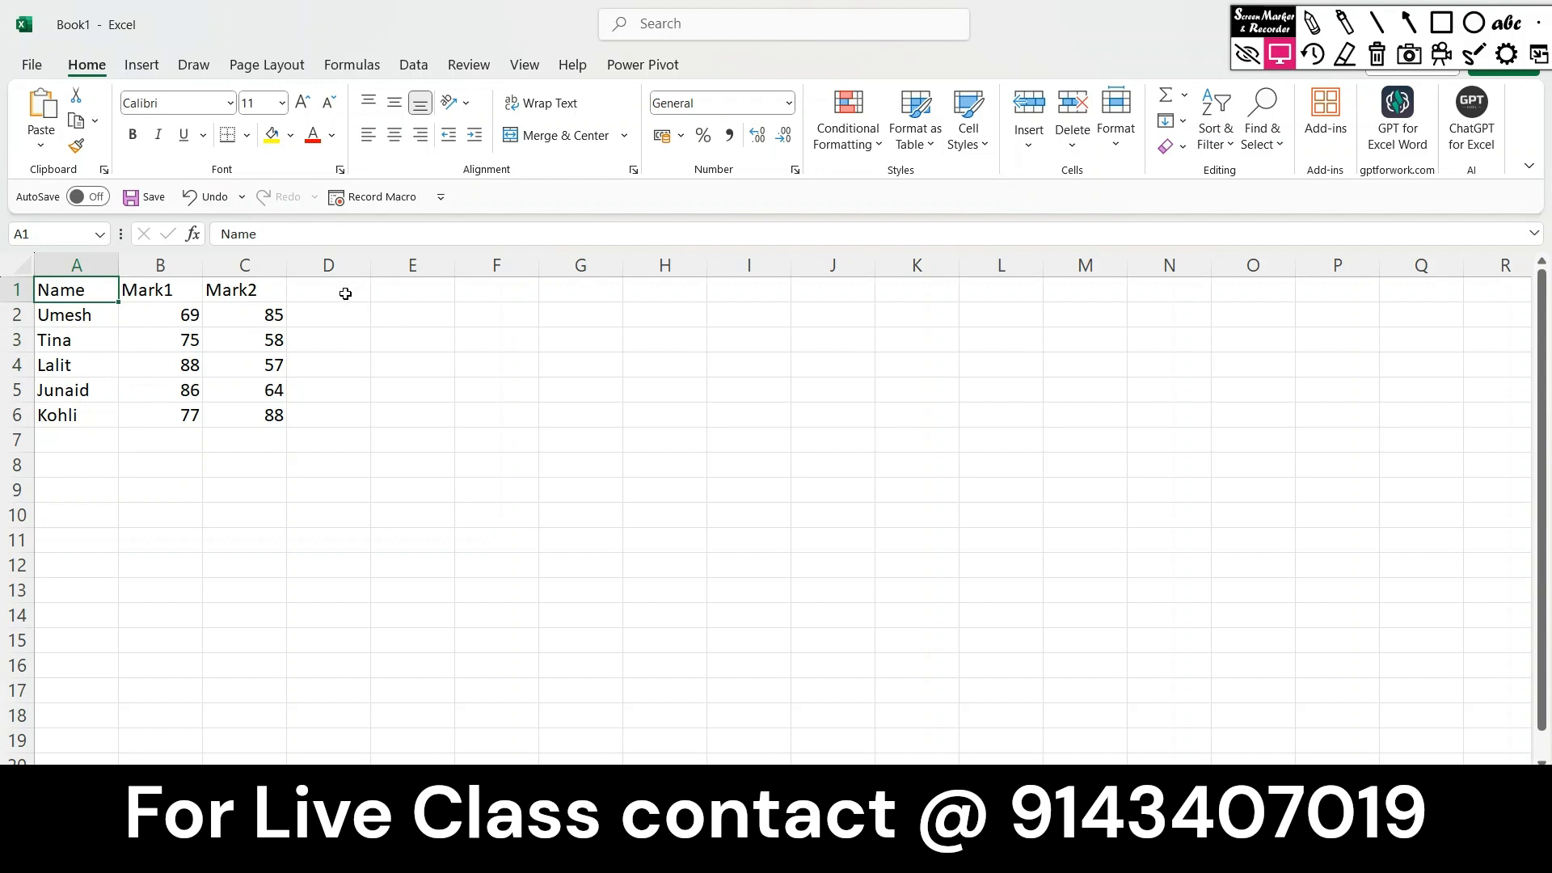
Select cell C2 to examine its address and content in the Name Box and formula bar, and return to cell A1.
left_click(251, 318)
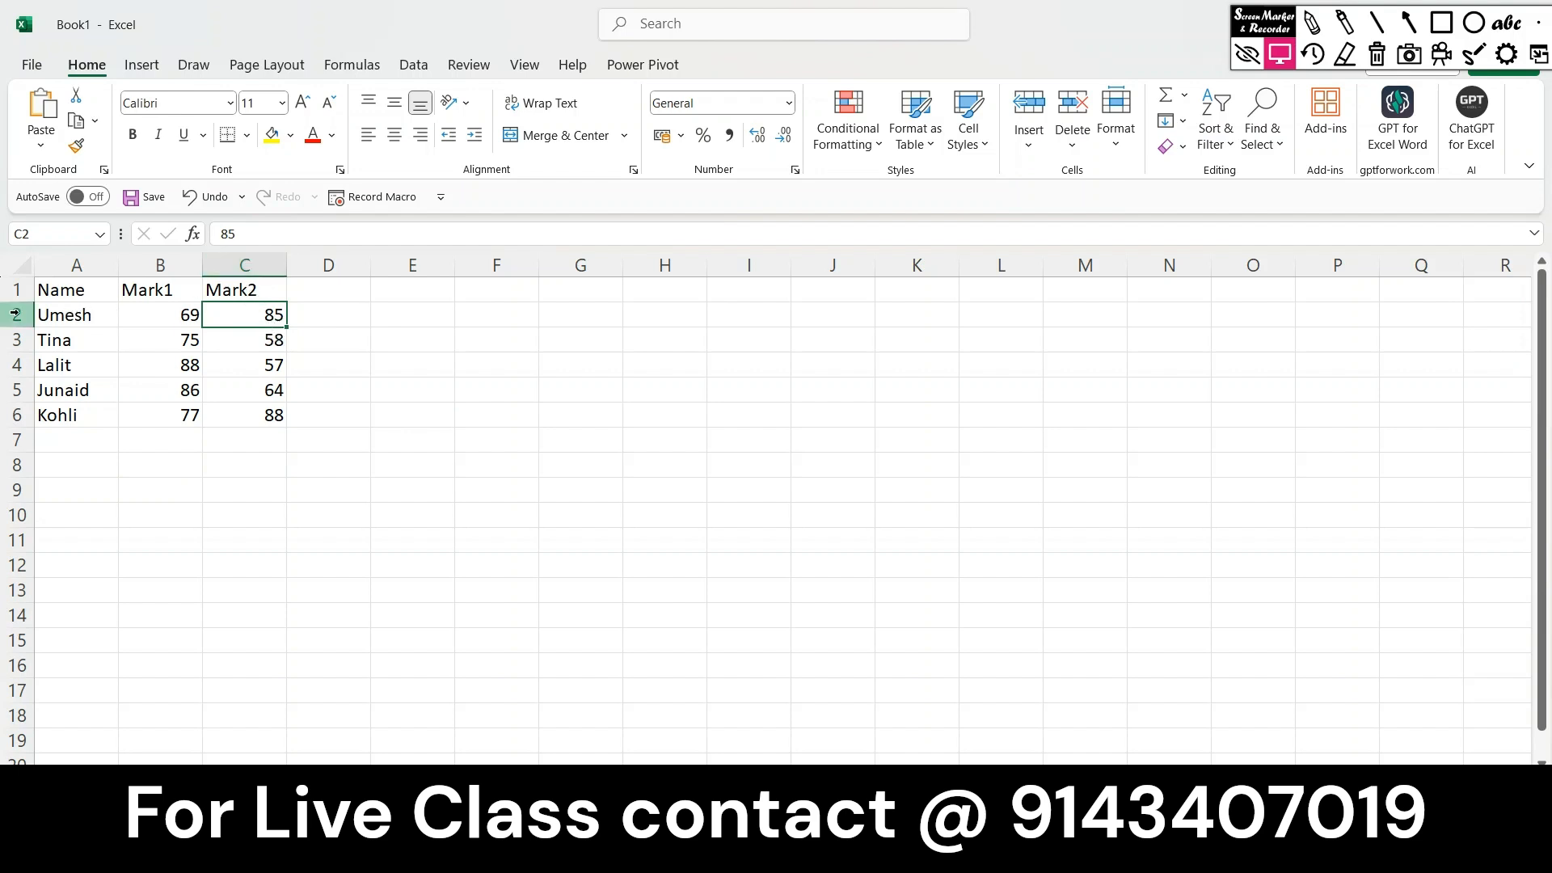
left_click(48, 242)
left_click(256, 234)
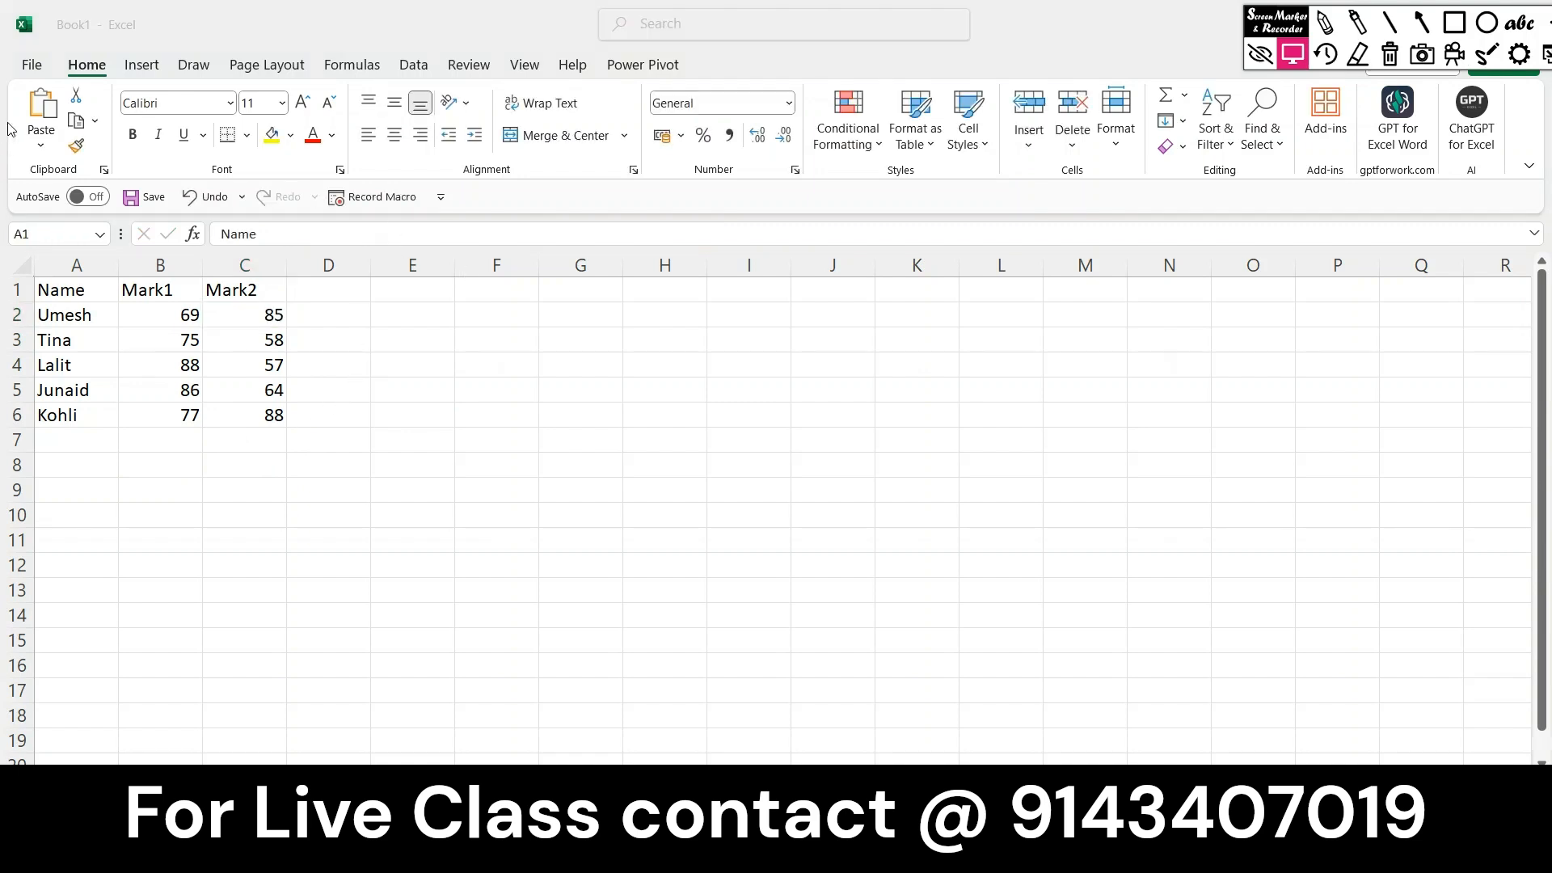
left_click(48, 286)
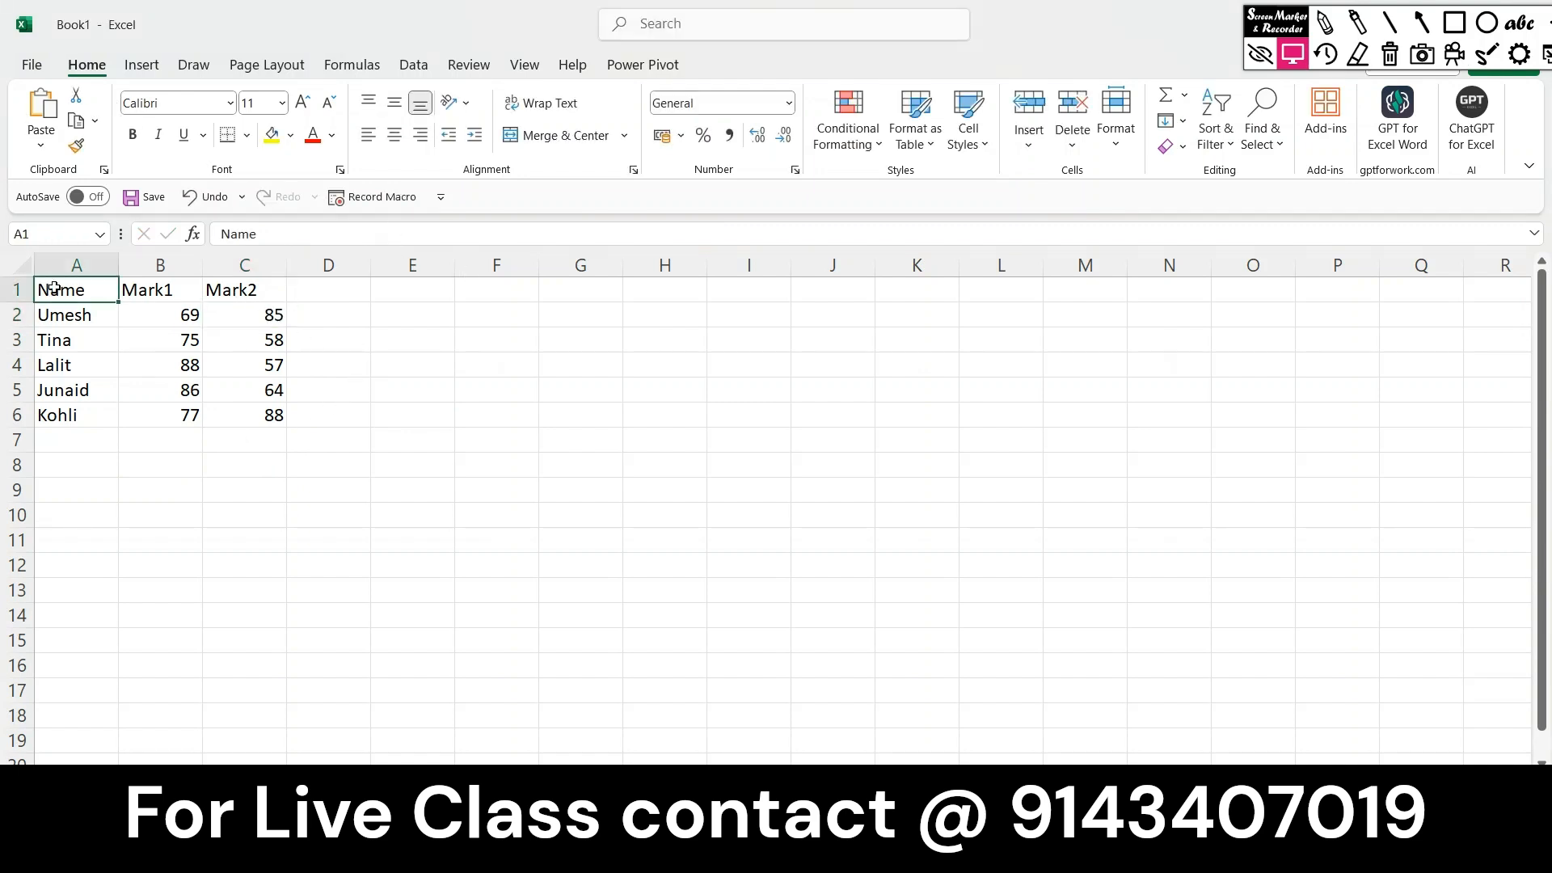
Save the workbook to the Desktop as an Excel Workbook named Student.
left_click(32, 65)
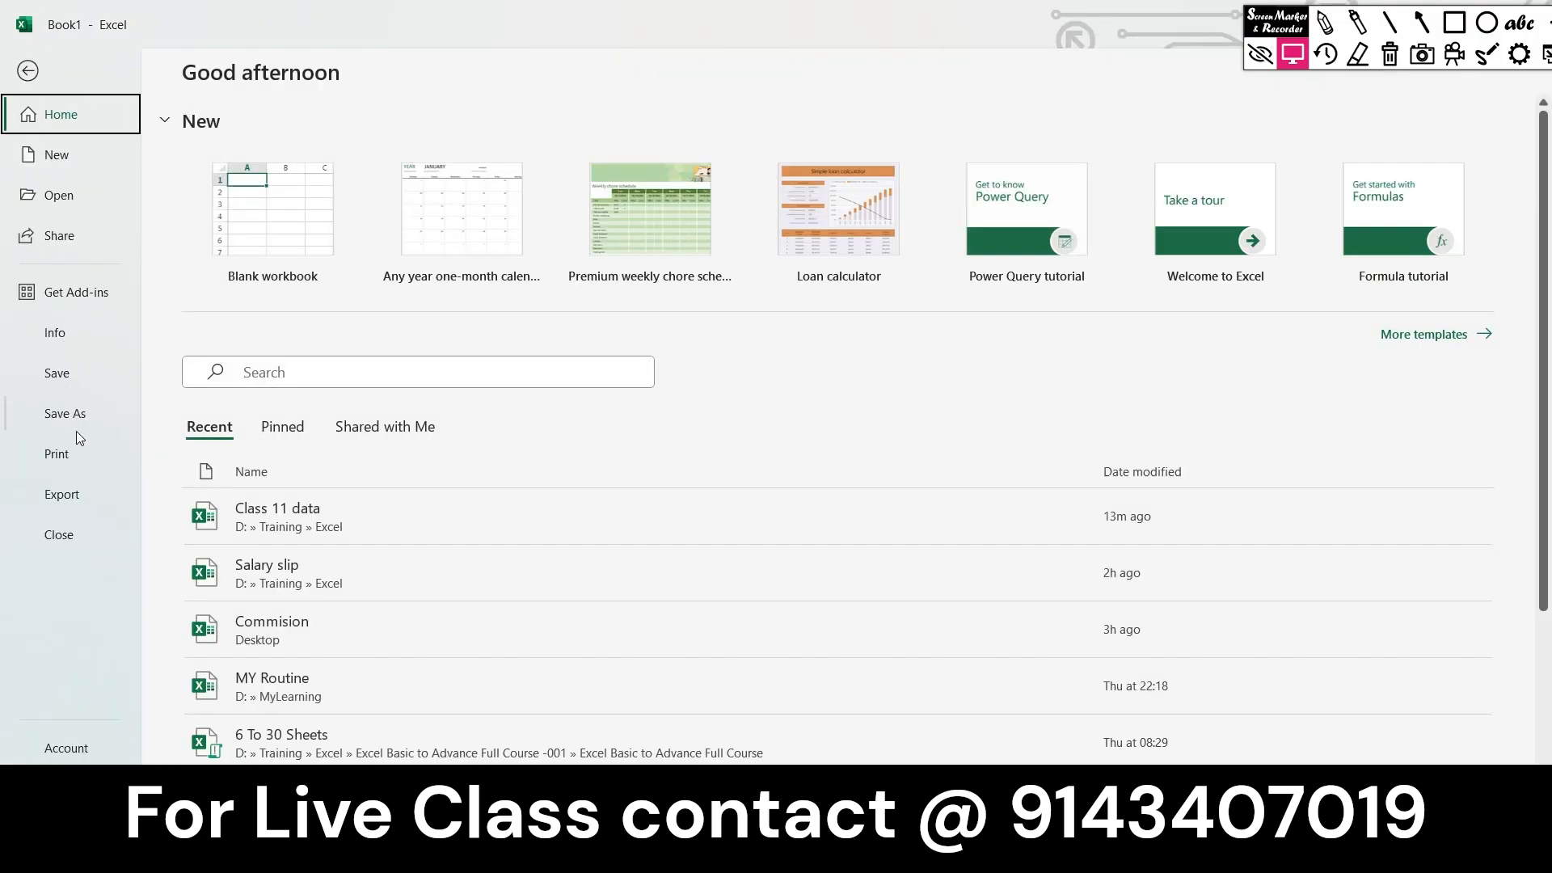
left_click(28, 71)
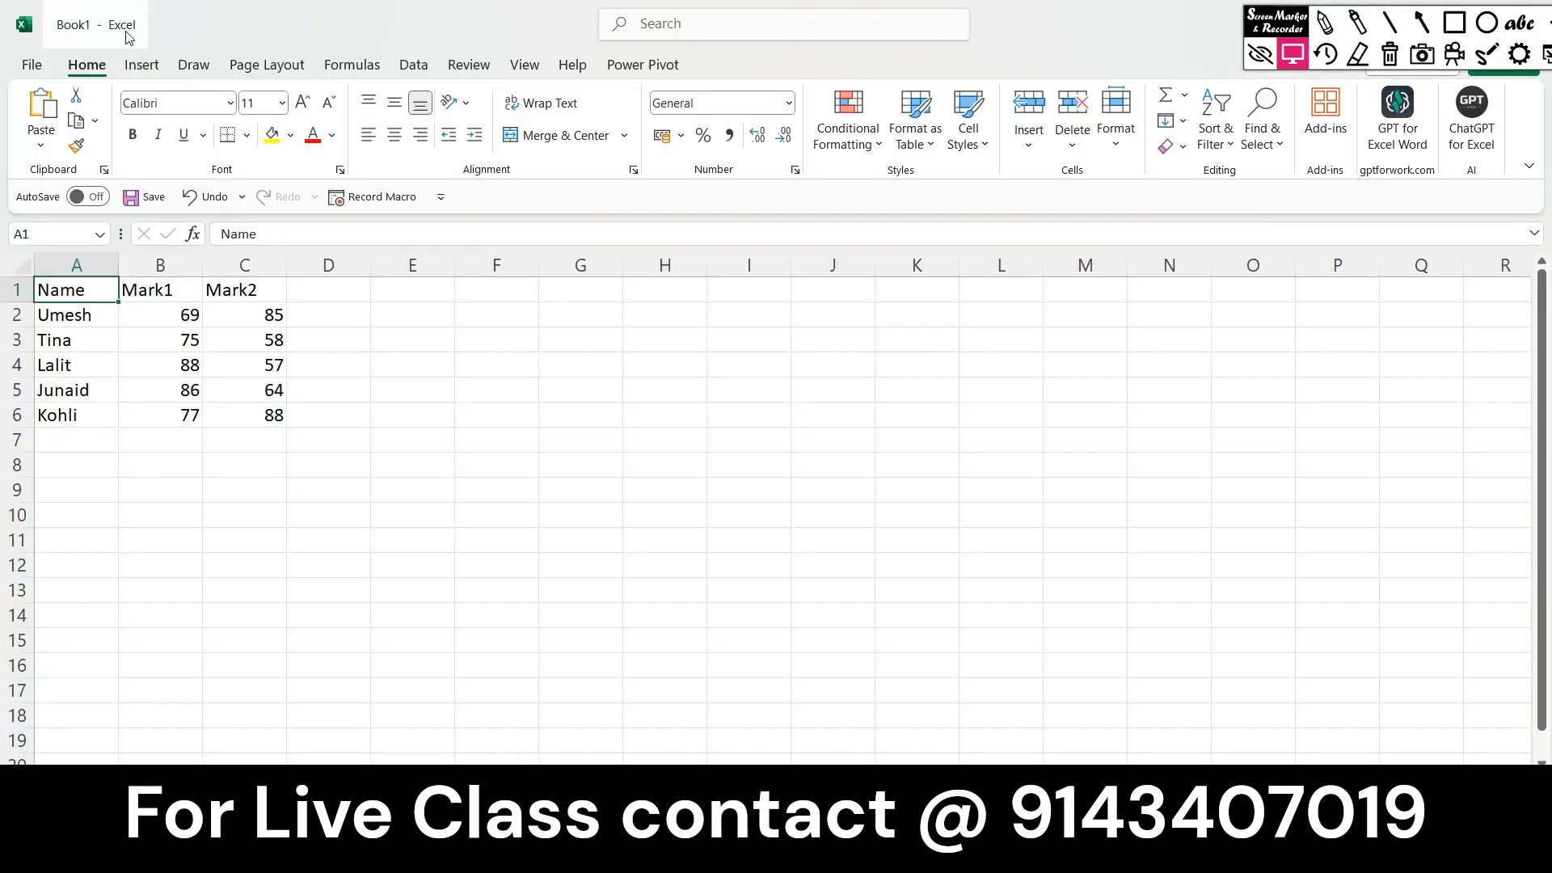
left_click(32, 66)
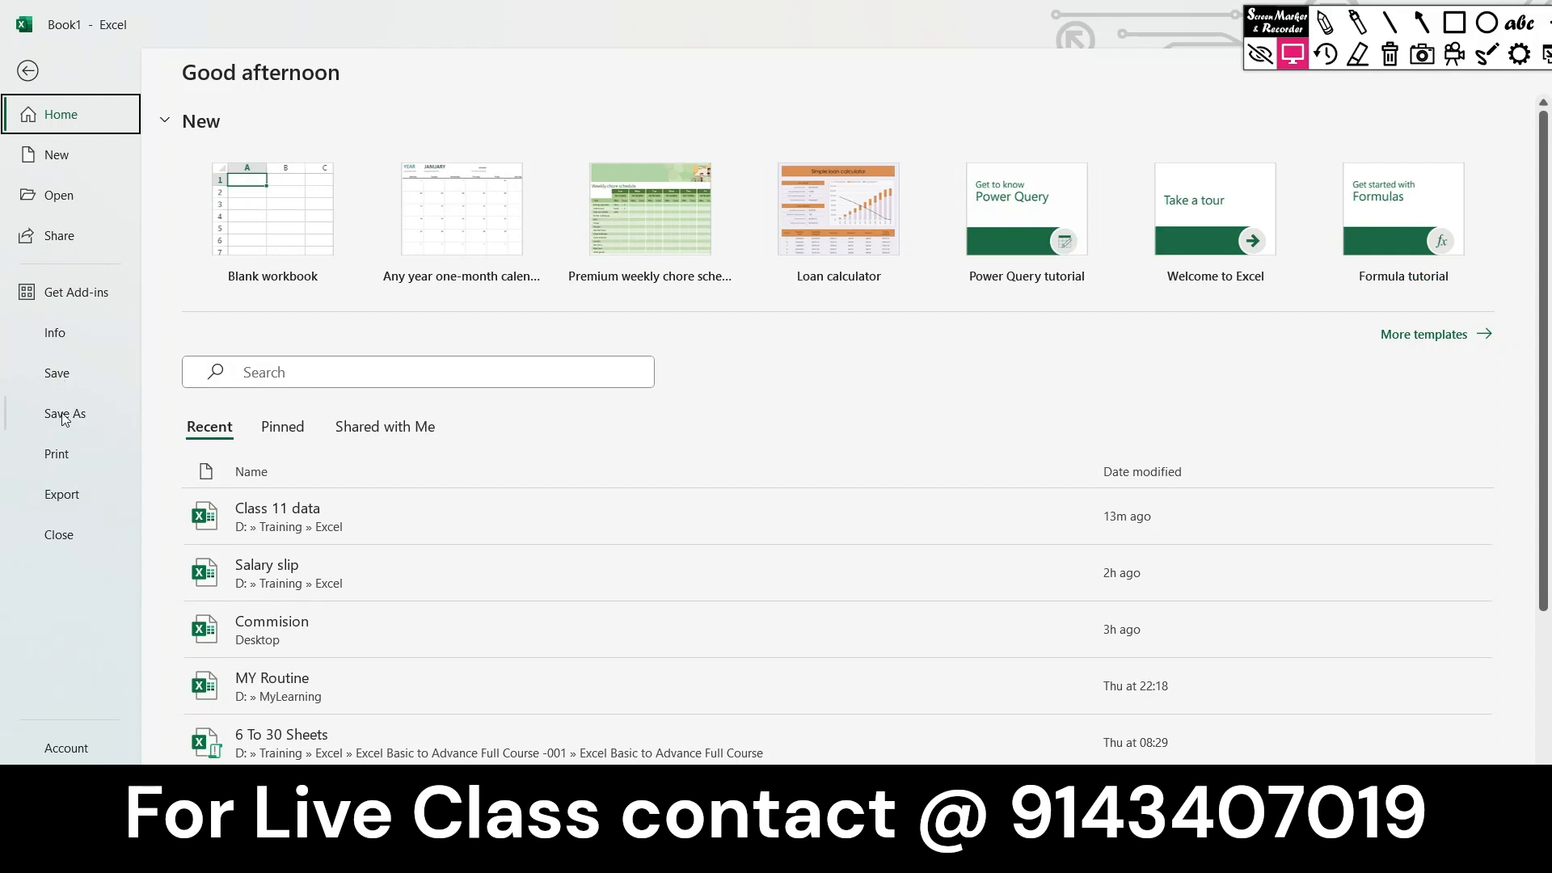
left_click(62, 381)
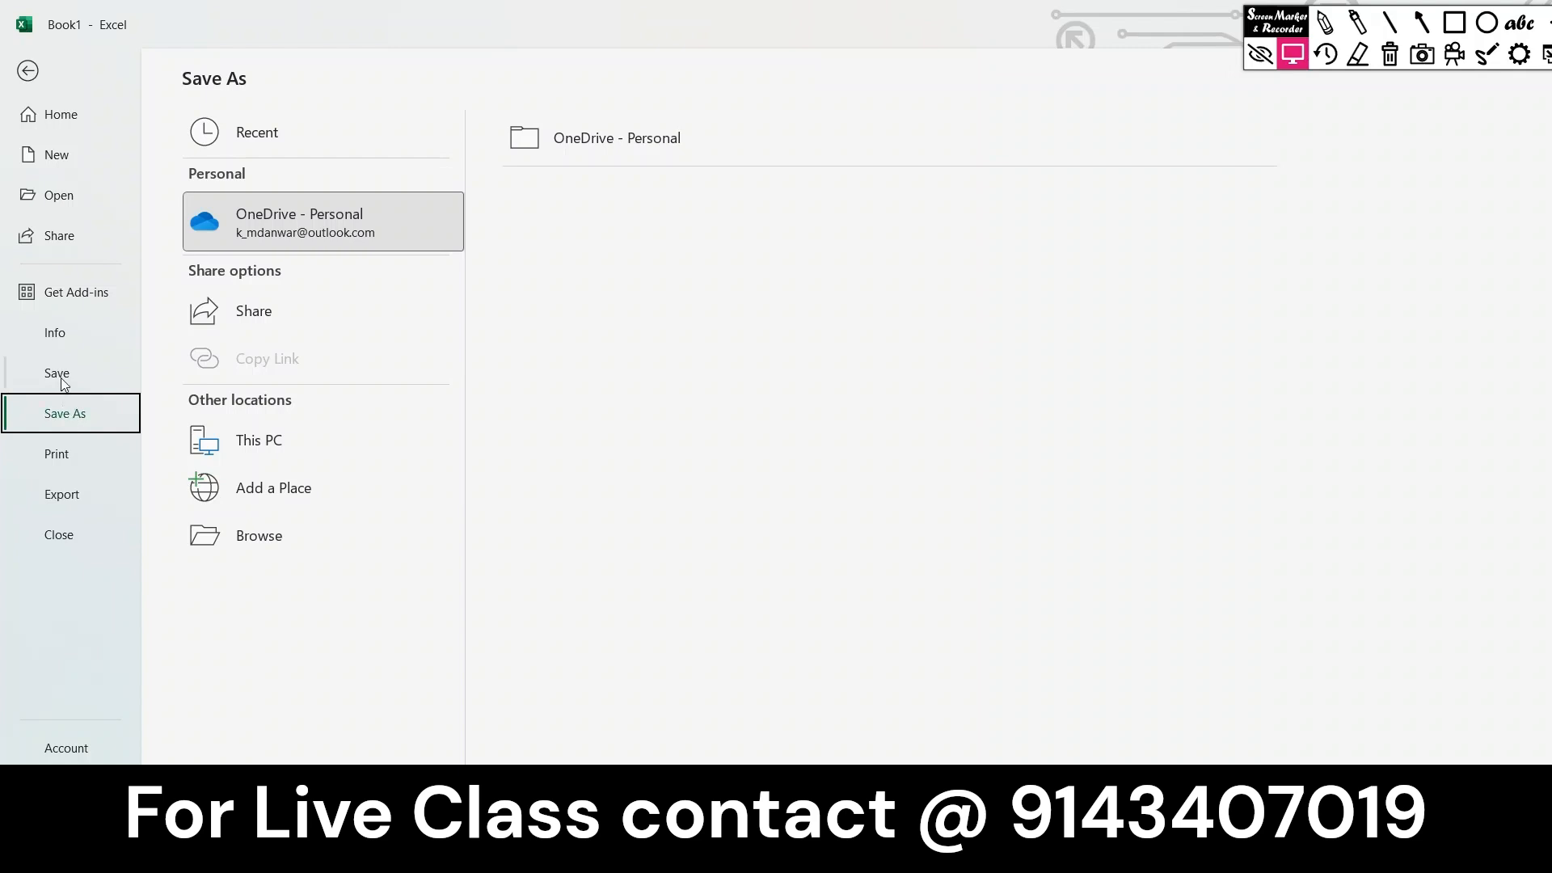
left_click(63, 381)
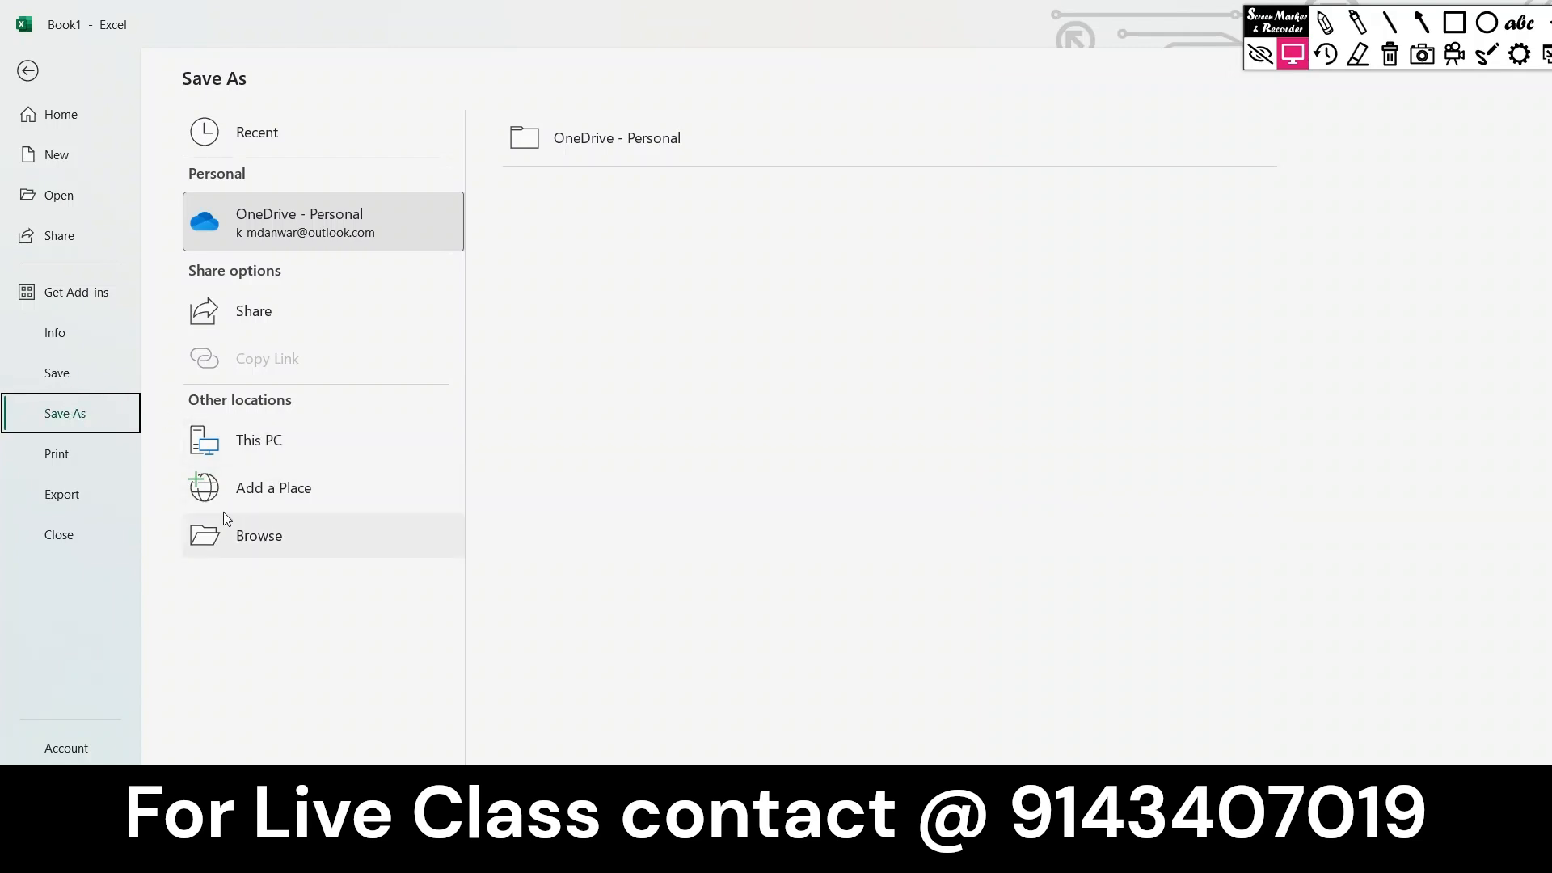
left_click(279, 535)
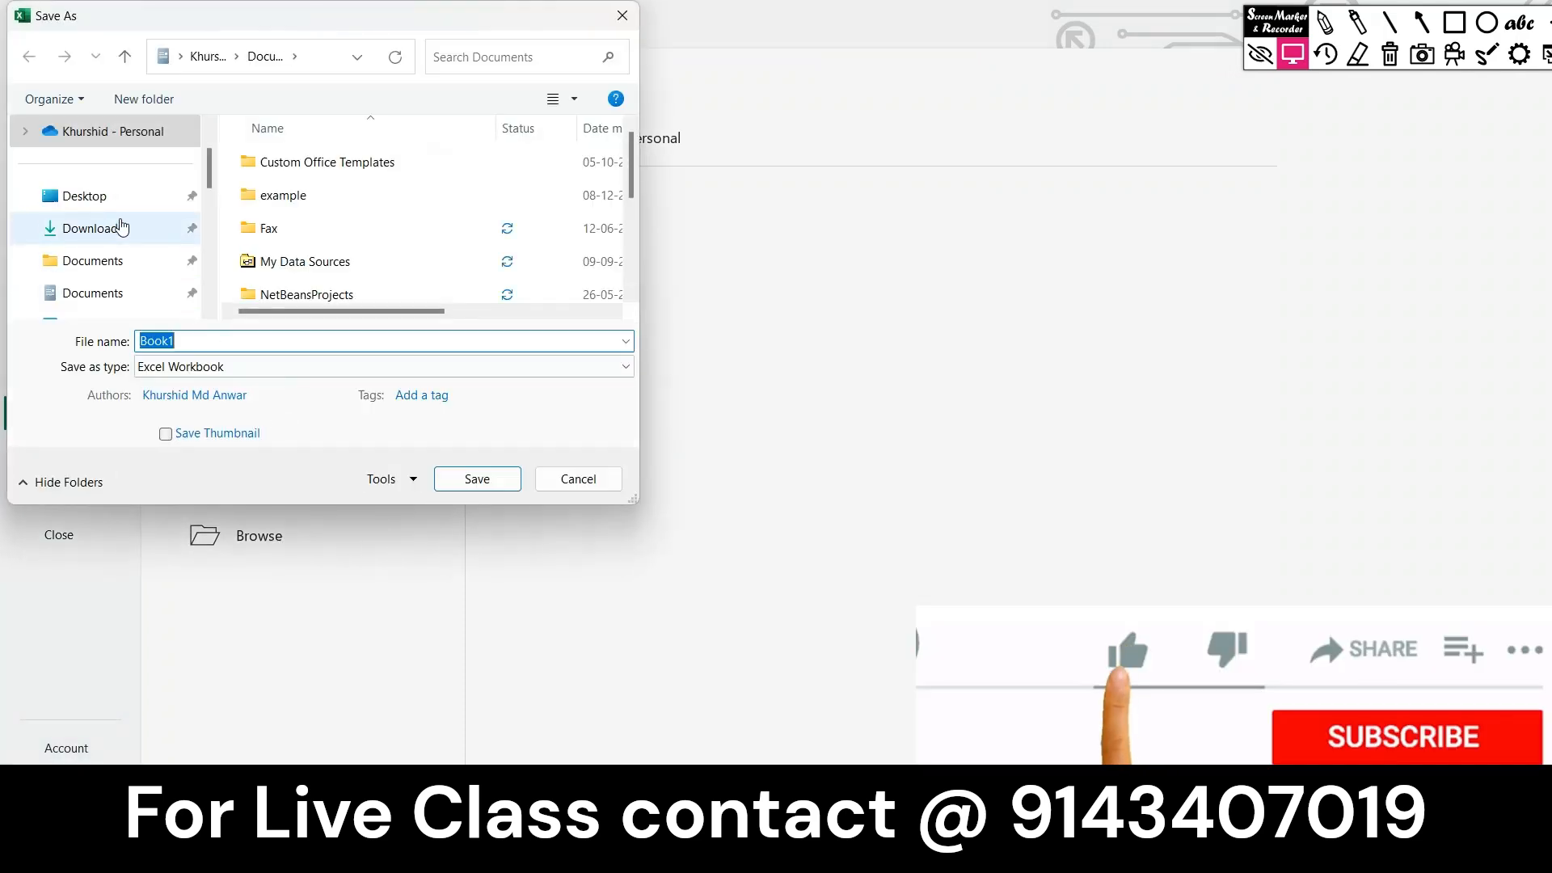
left_click(115, 204)
left_click(202, 341)
type("Student")
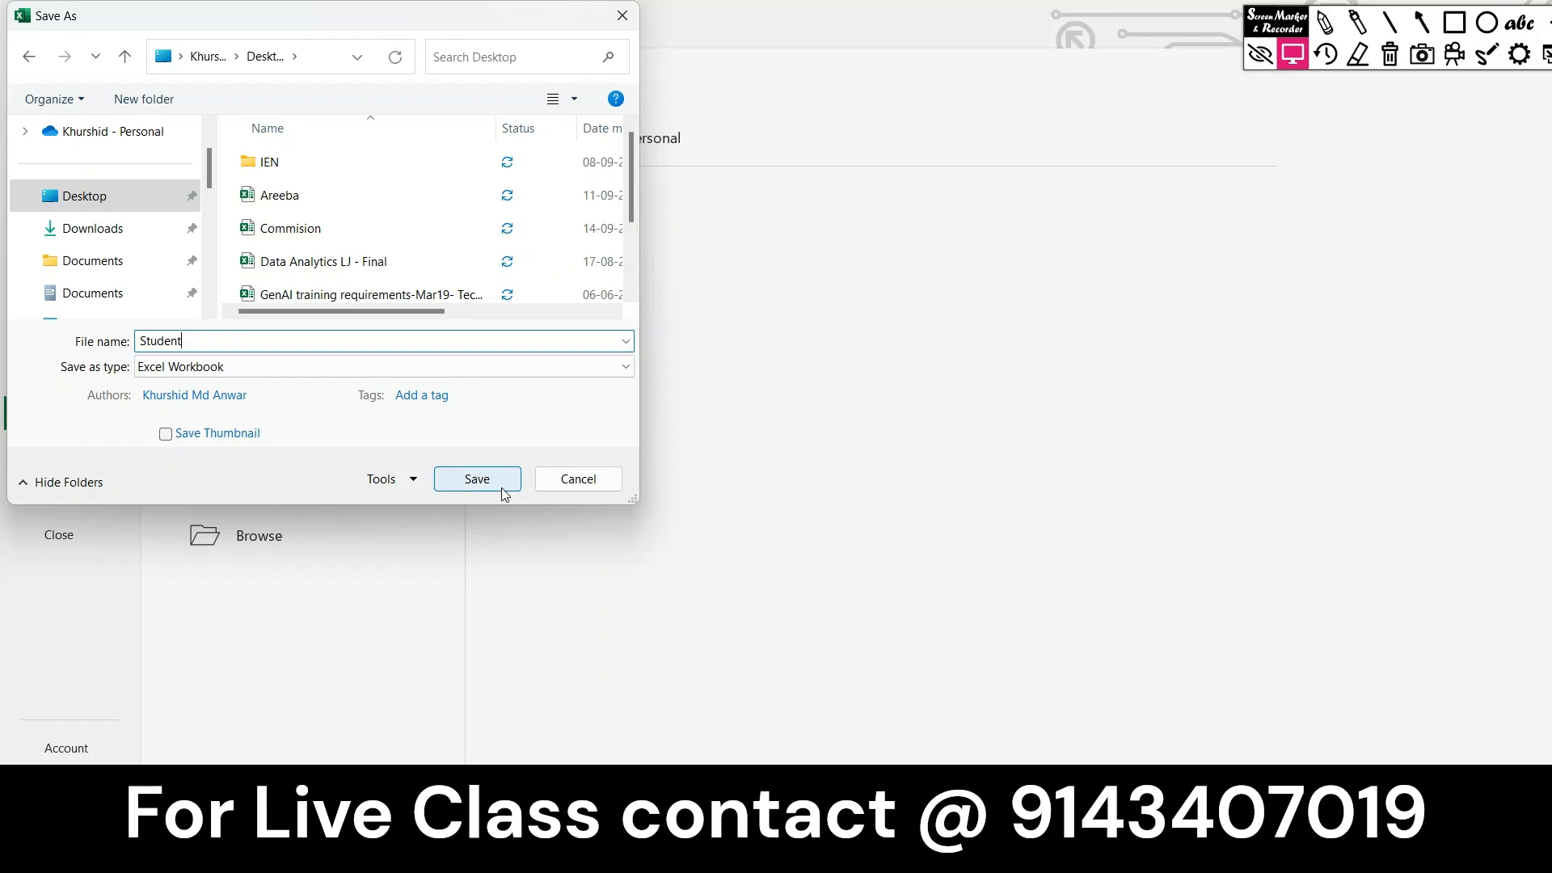
left_click(476, 479)
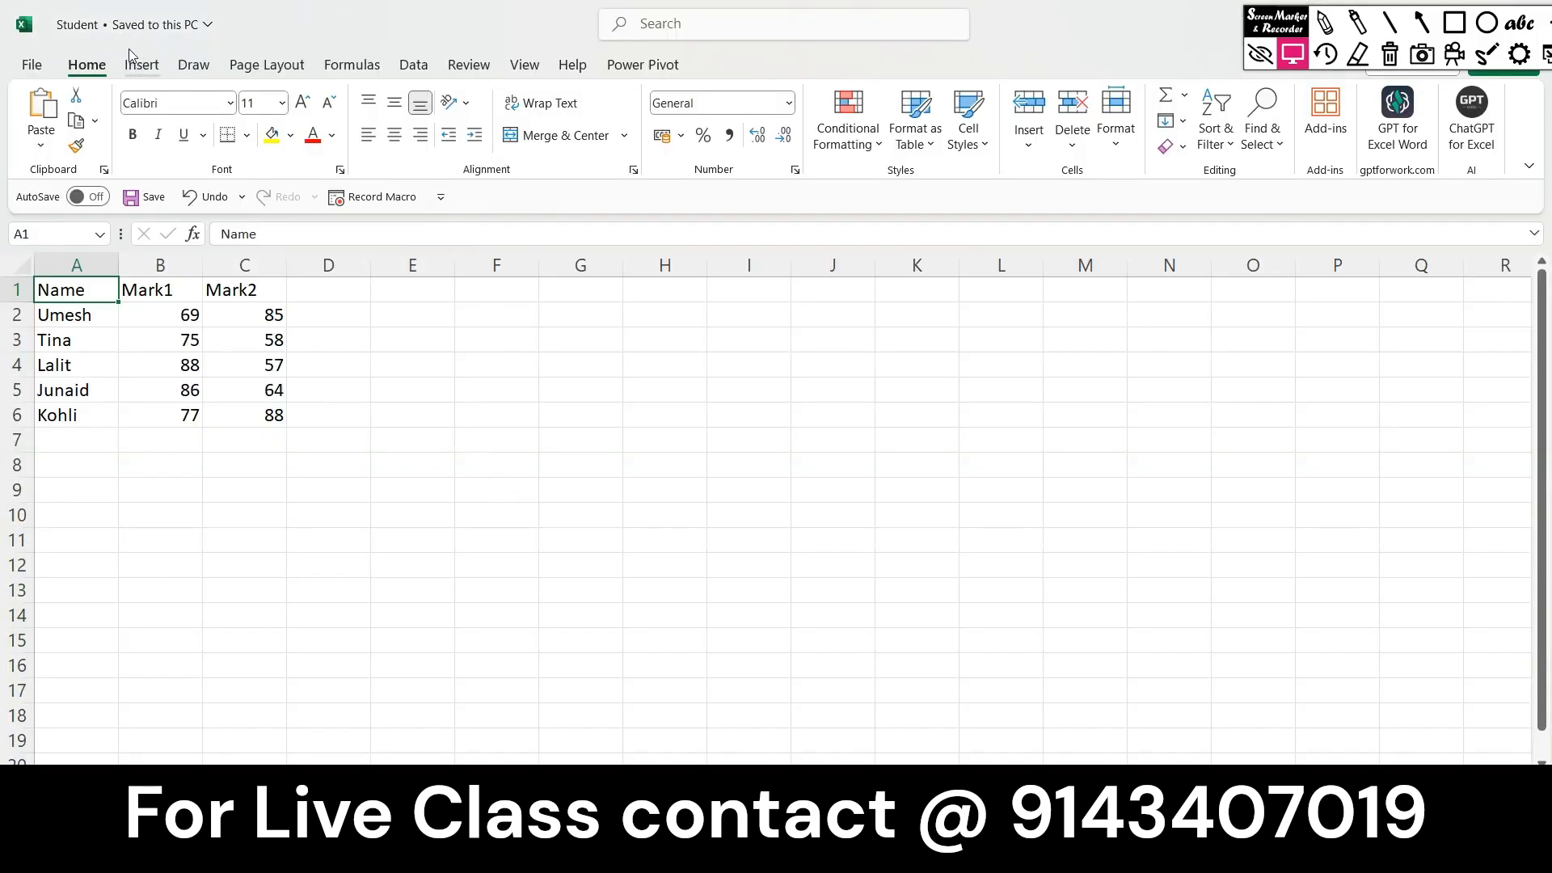
Close the Student workbook and reopen it from the Desktop by searching the recent workbooks for "student".
left_click(32, 66)
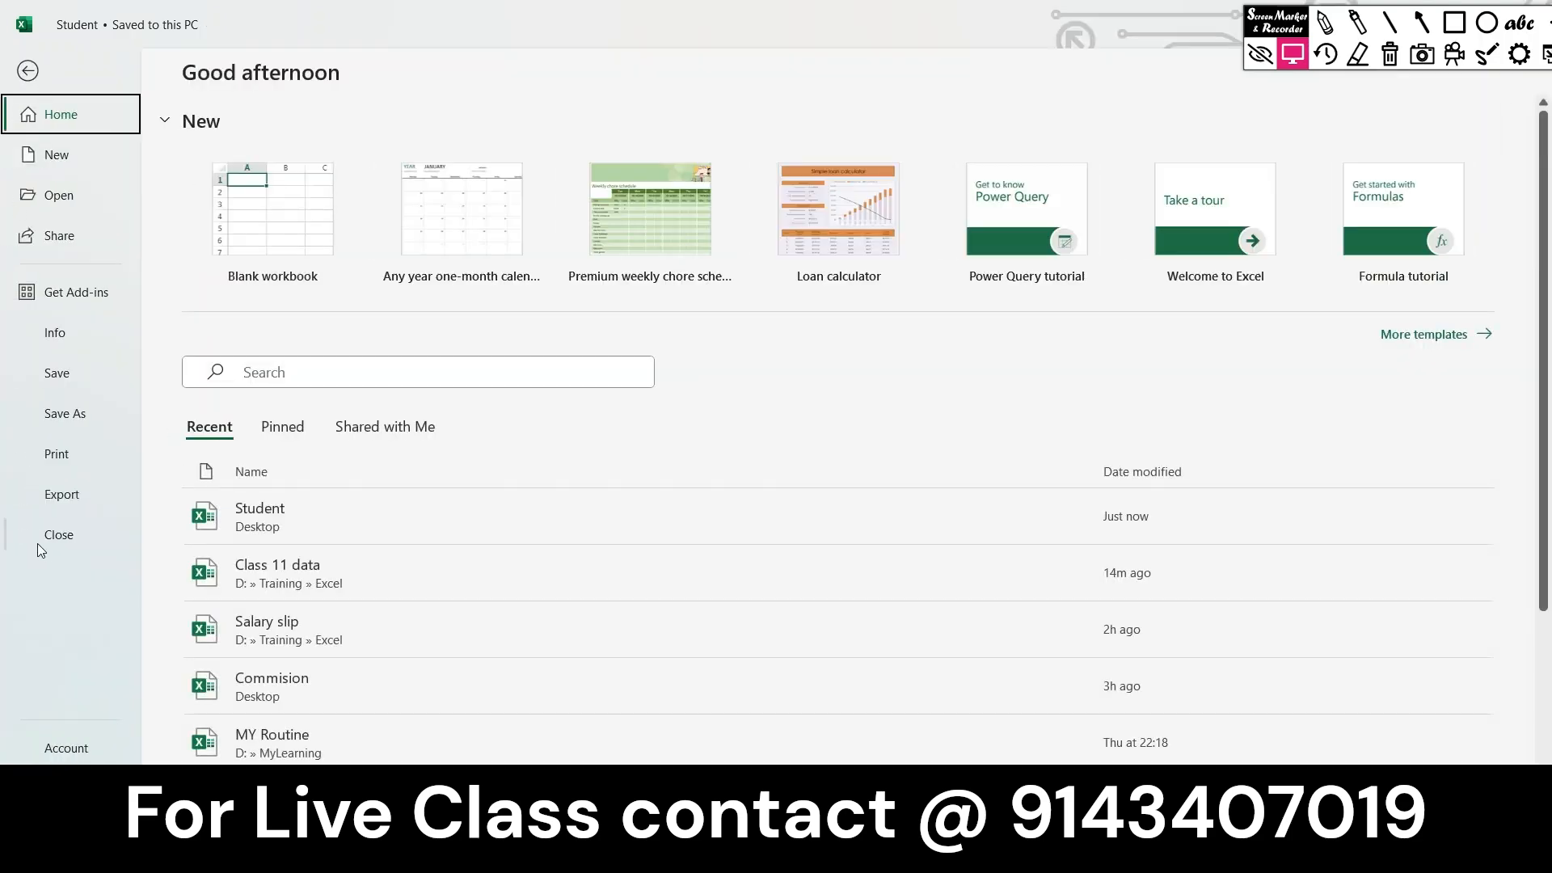
left_click(40, 533)
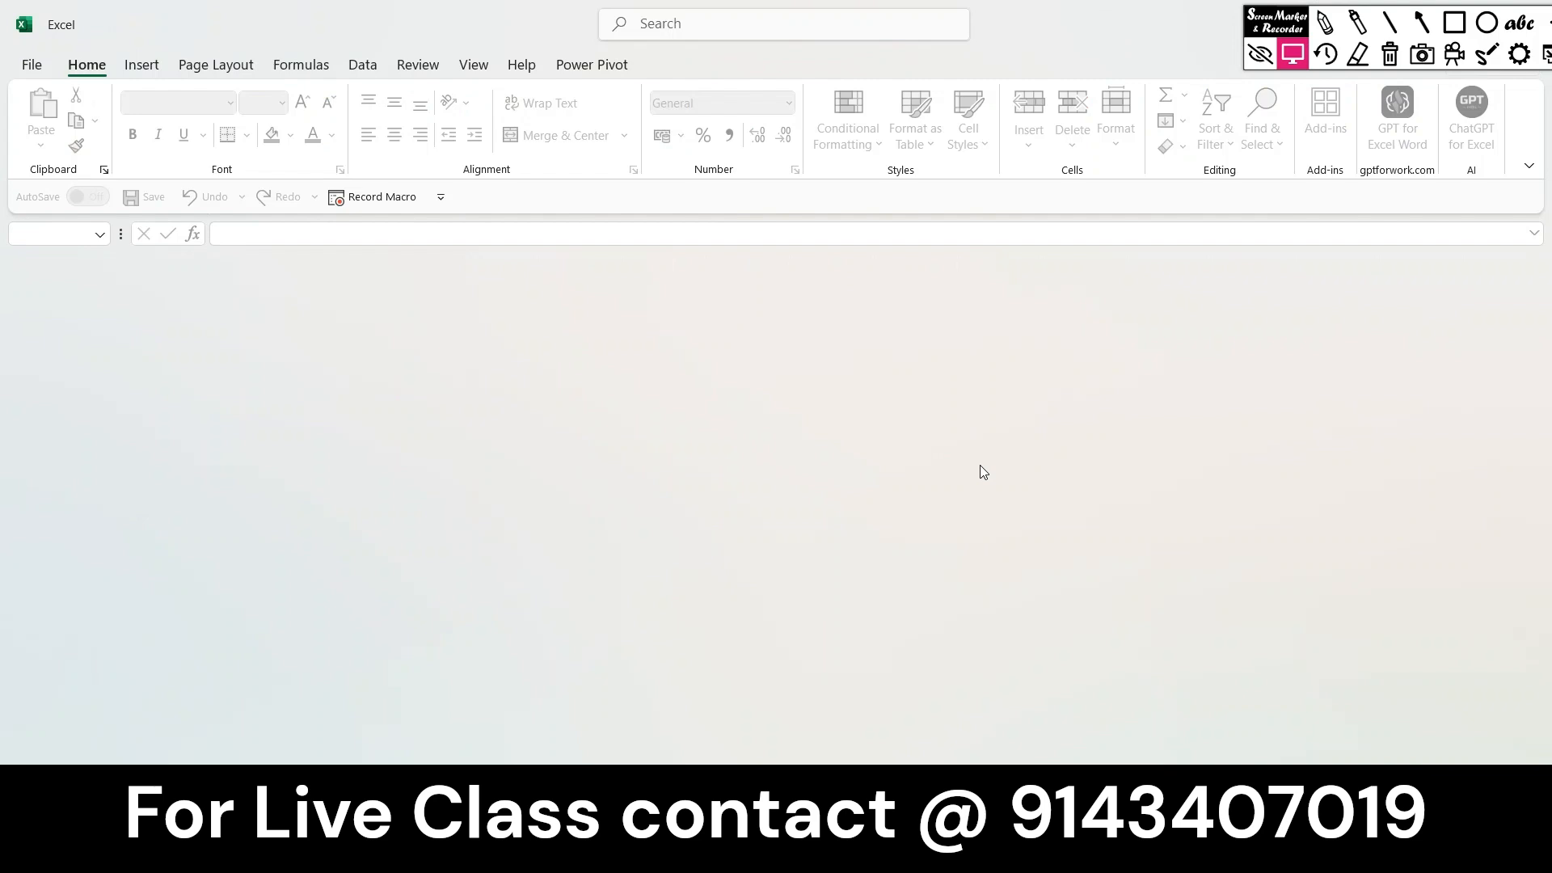
left_click(31, 68)
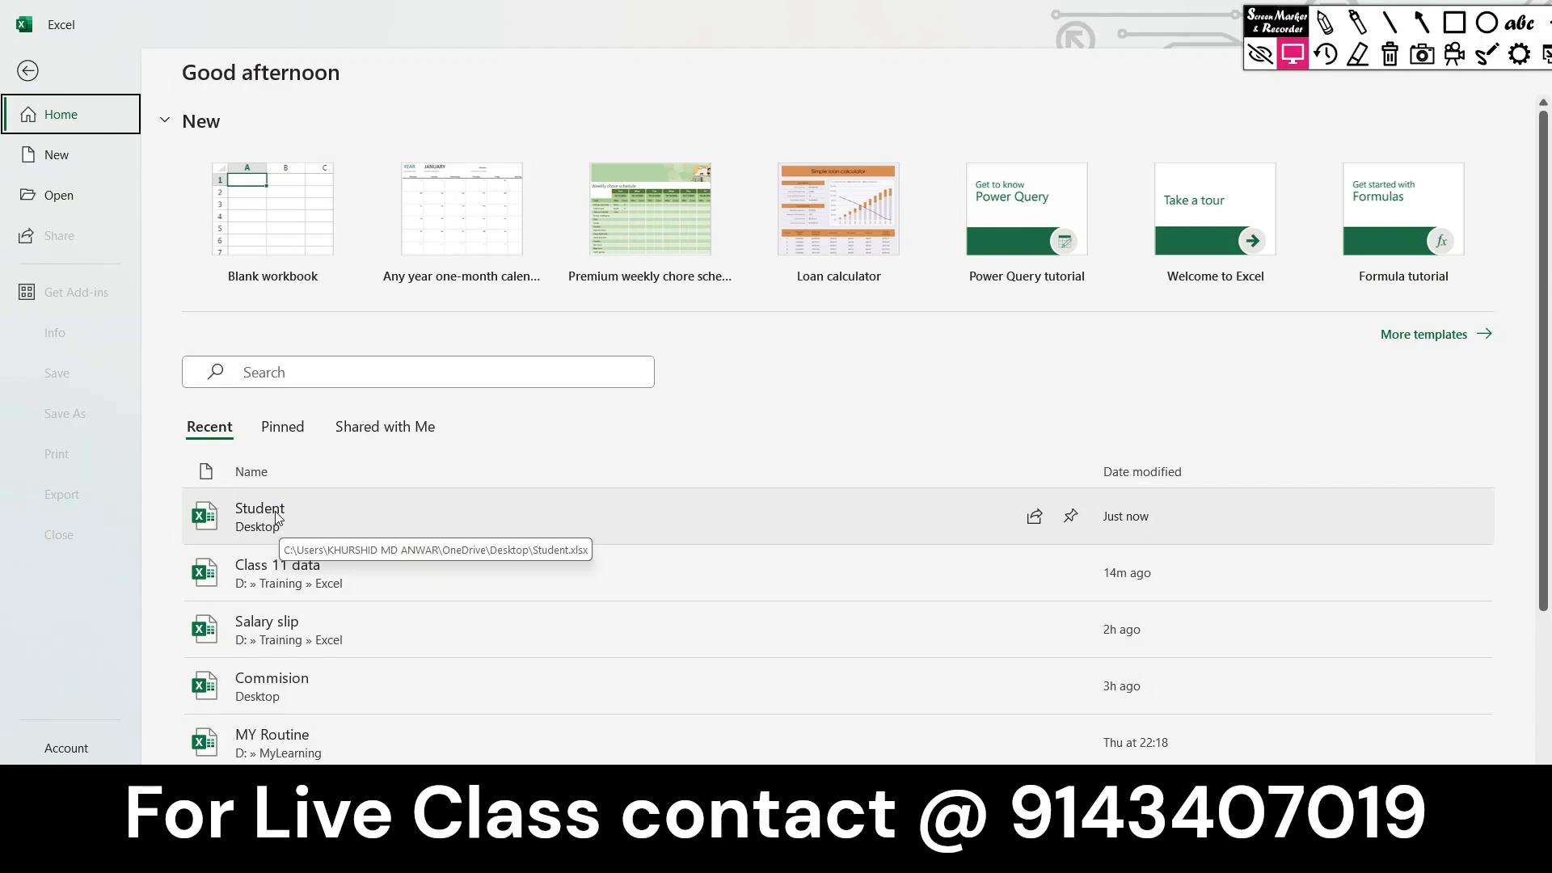
left_click(54, 185)
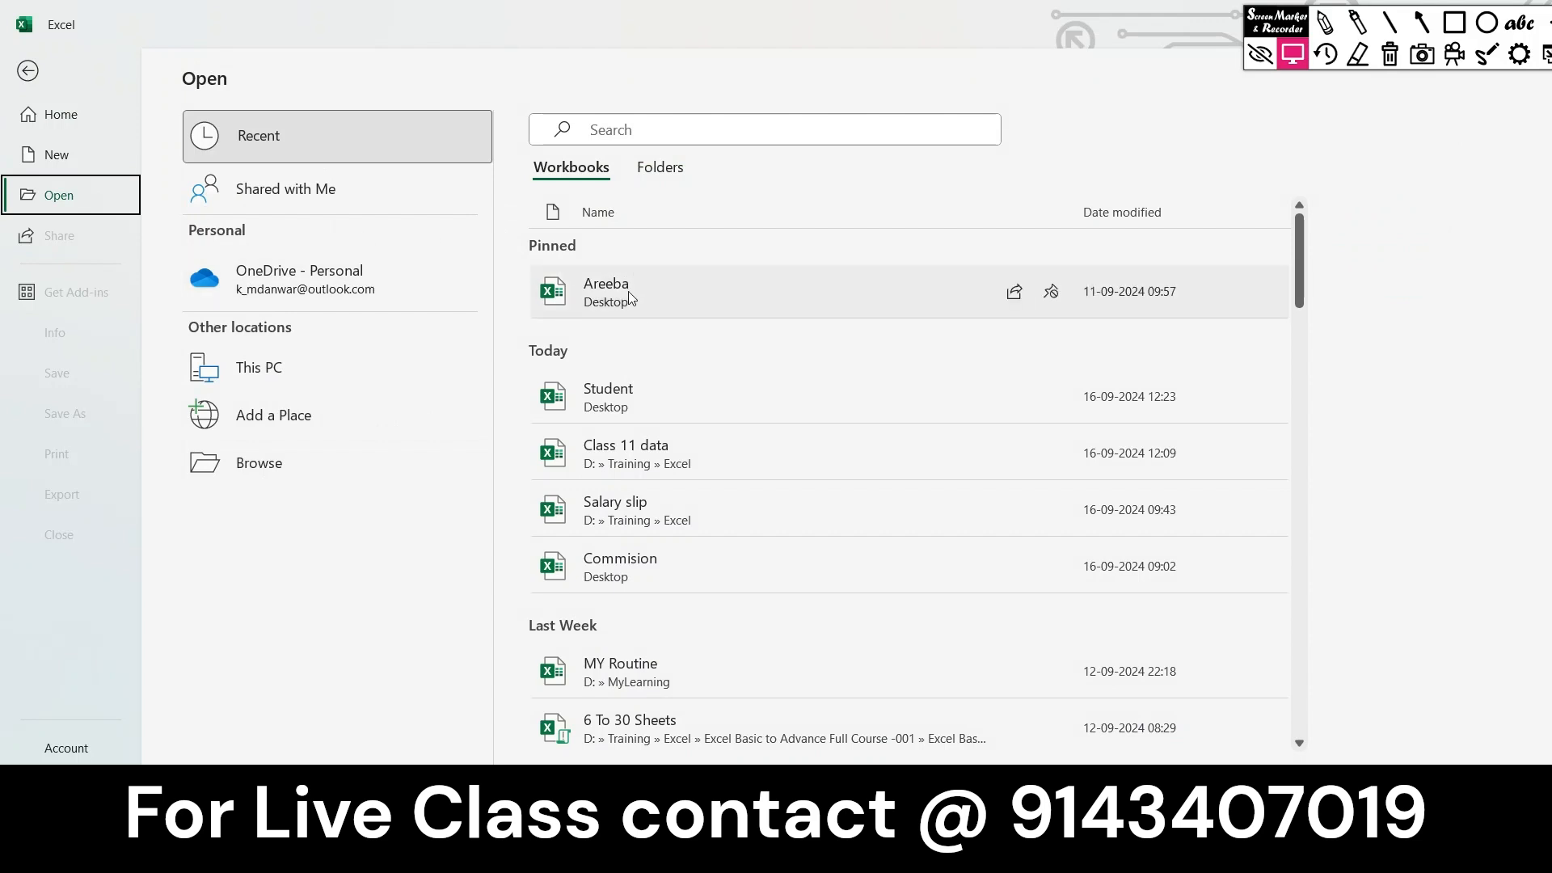
left_click(618, 137)
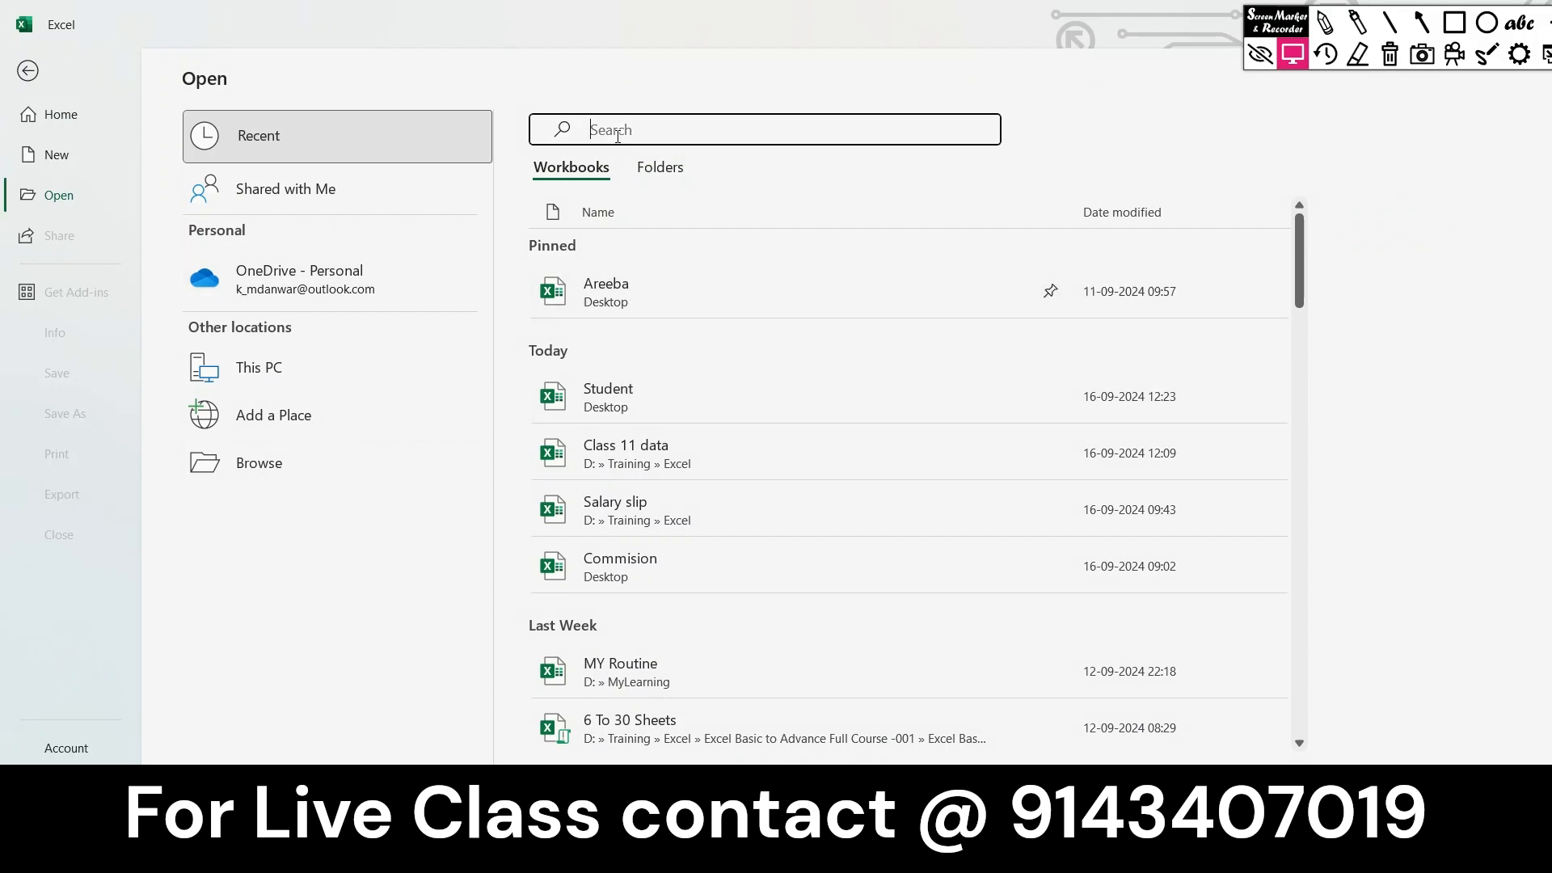
type("student")
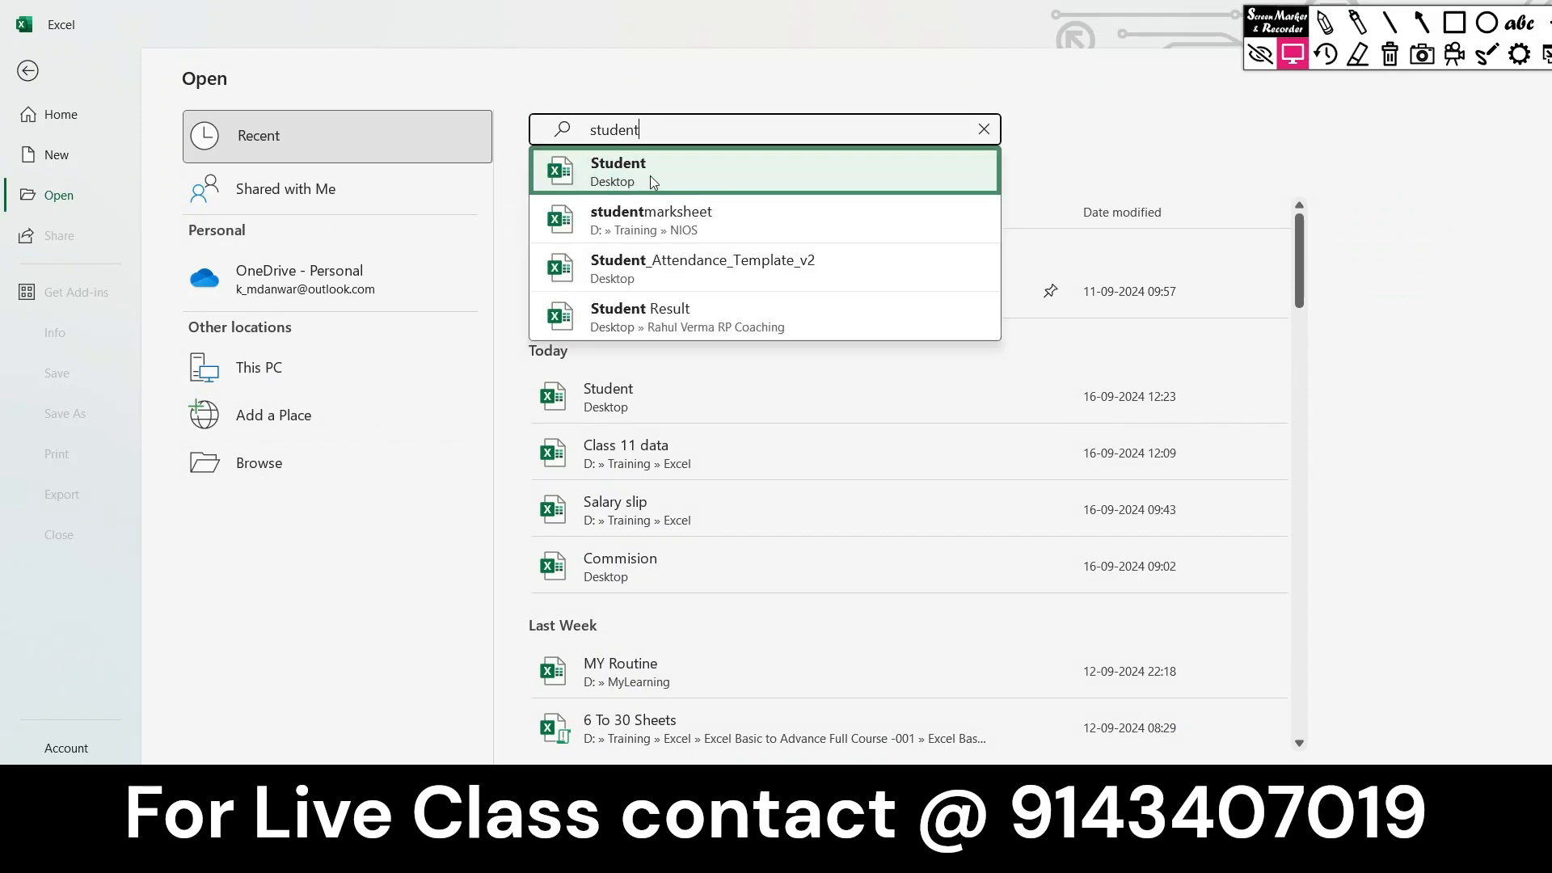
left_click(651, 176)
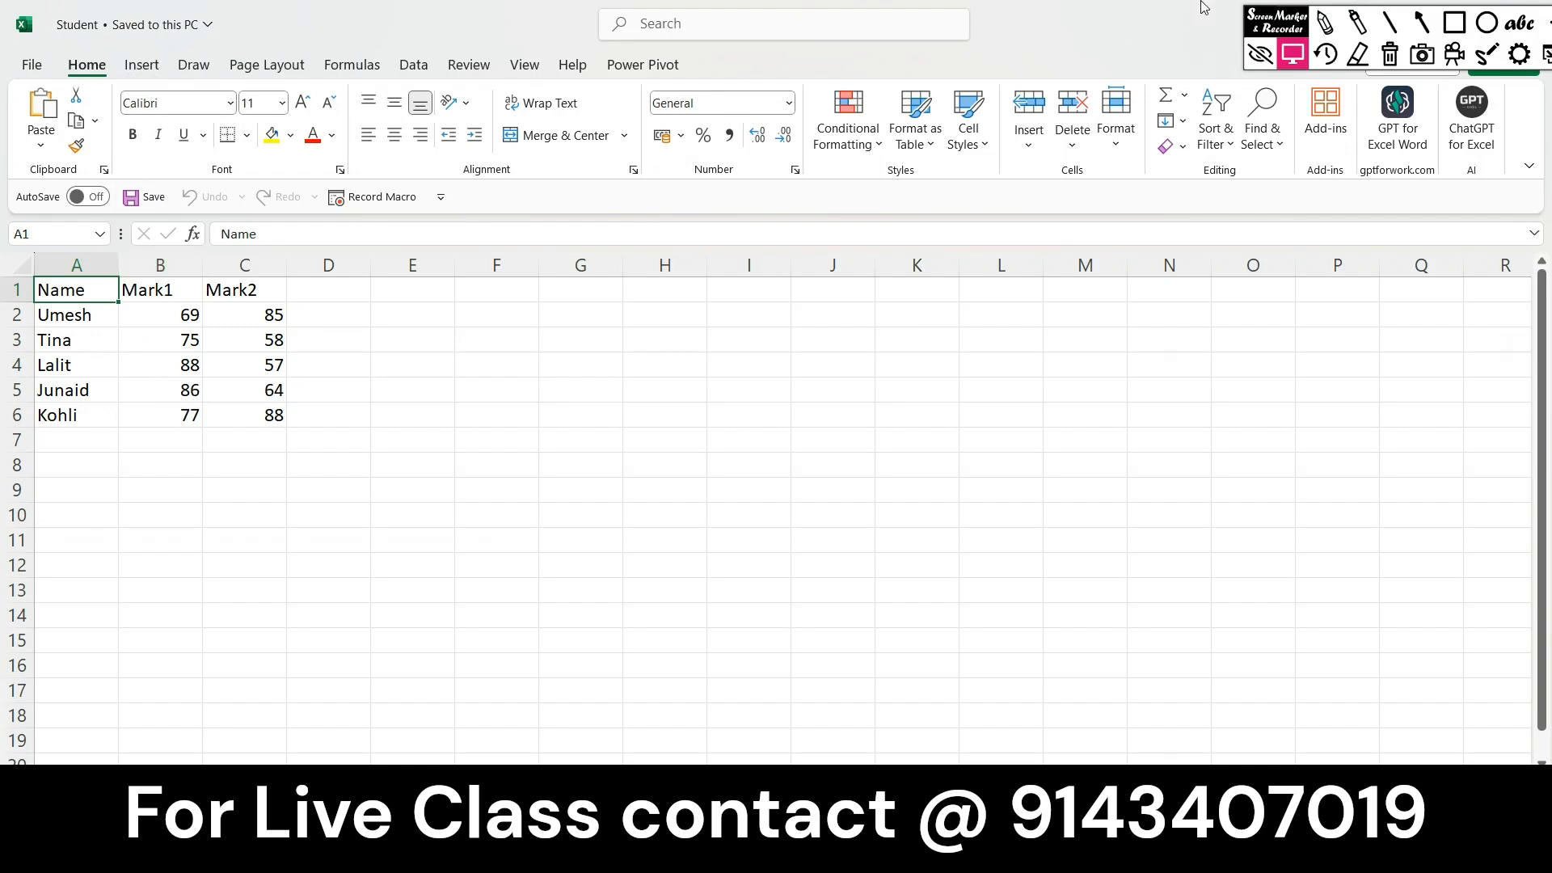
Examine the window control options, the Student workbook's file name and location details, and the file management page for ways to close it.
left_click(24, 28)
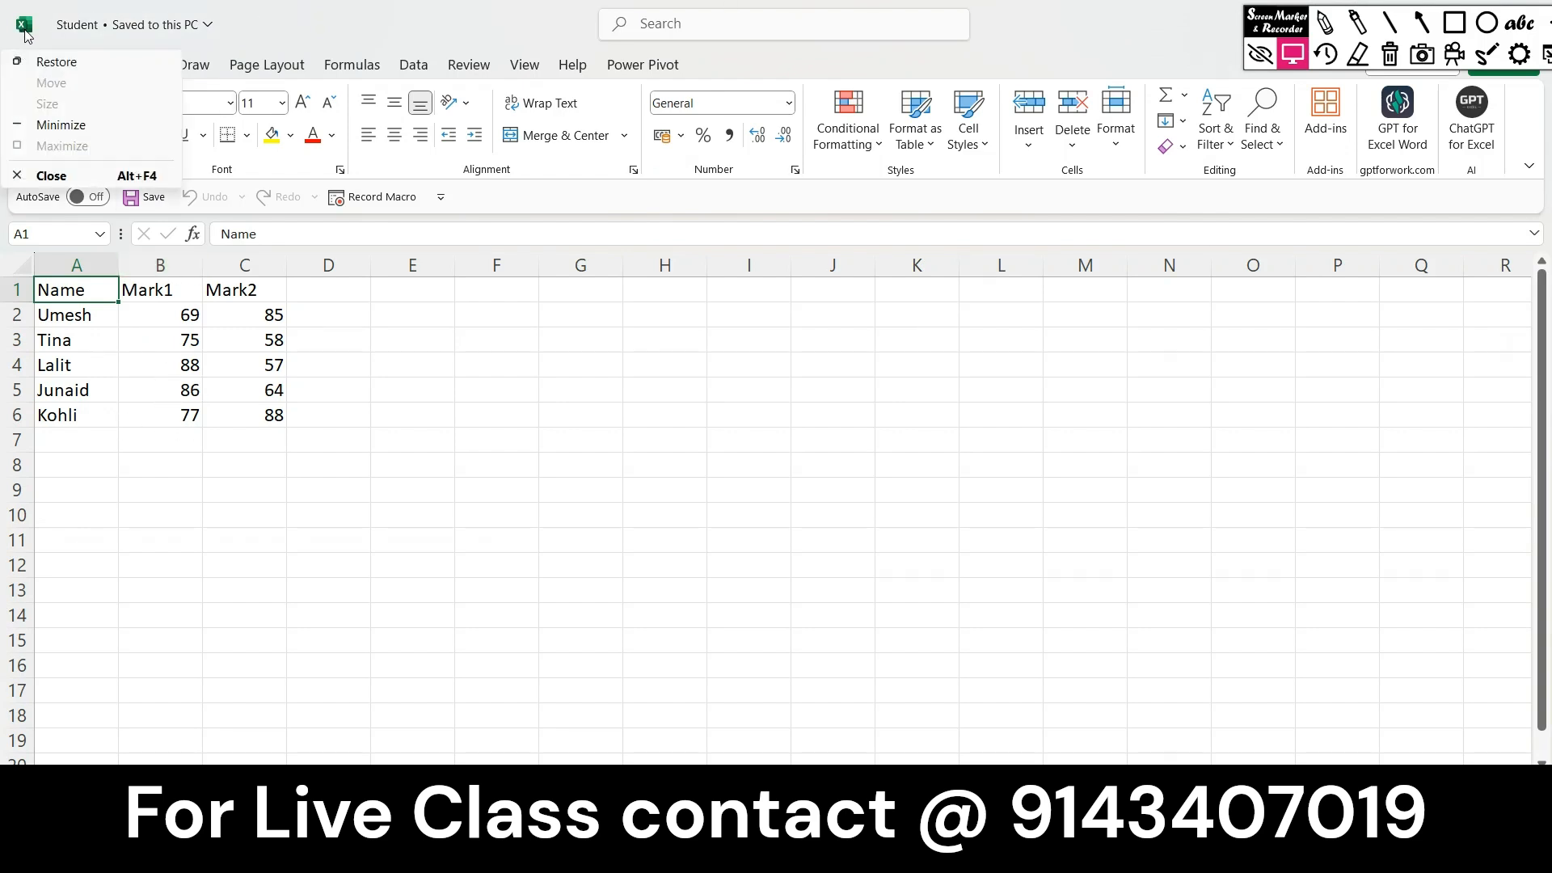
left_click(153, 25)
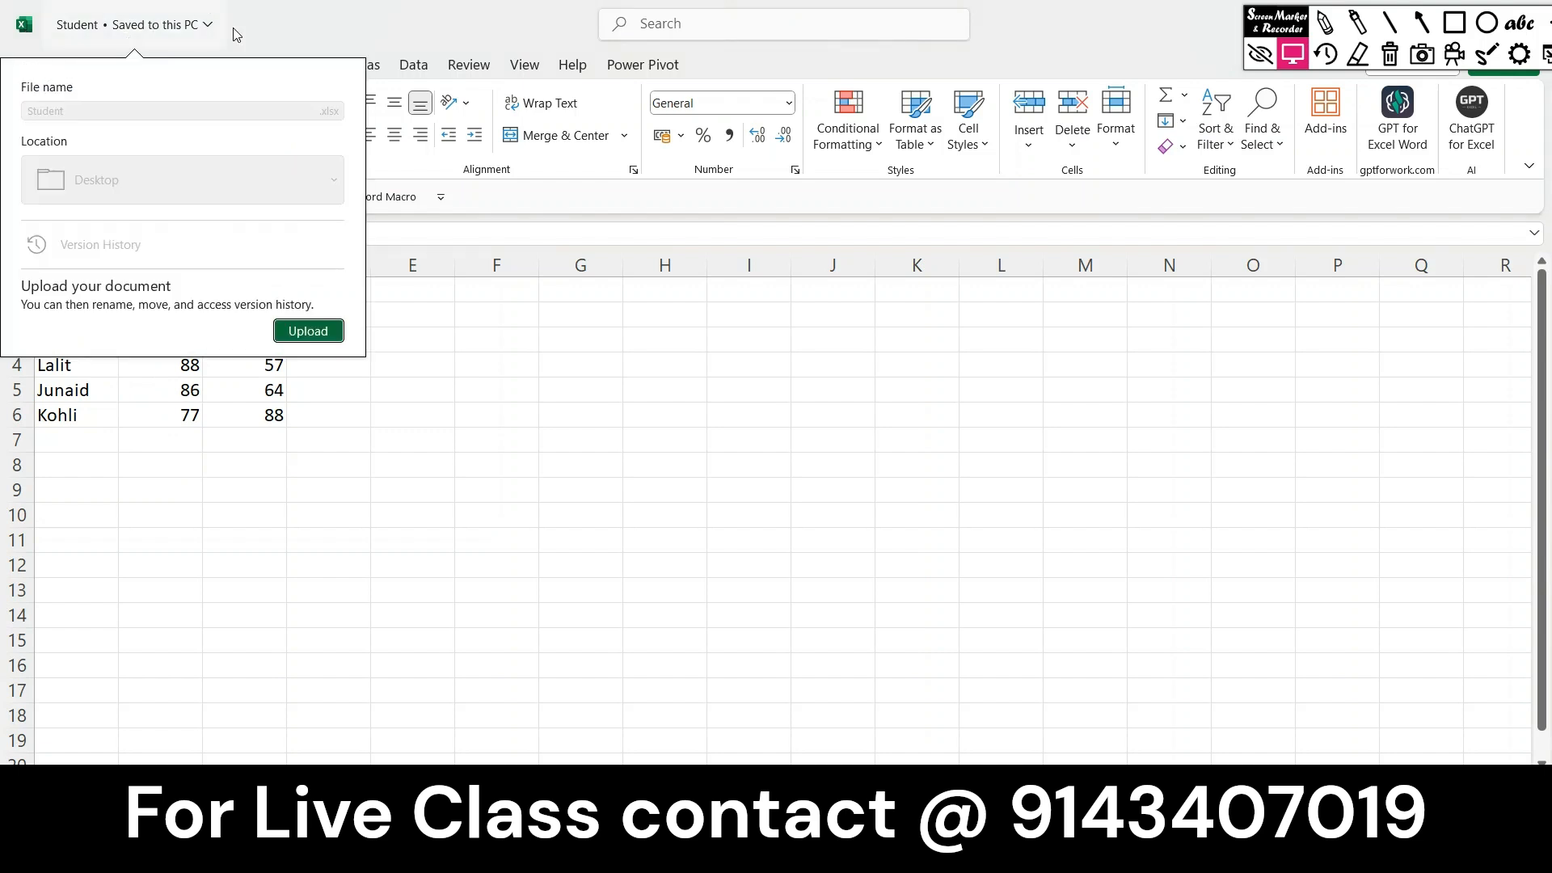
left_click(288, 26)
left_click(32, 65)
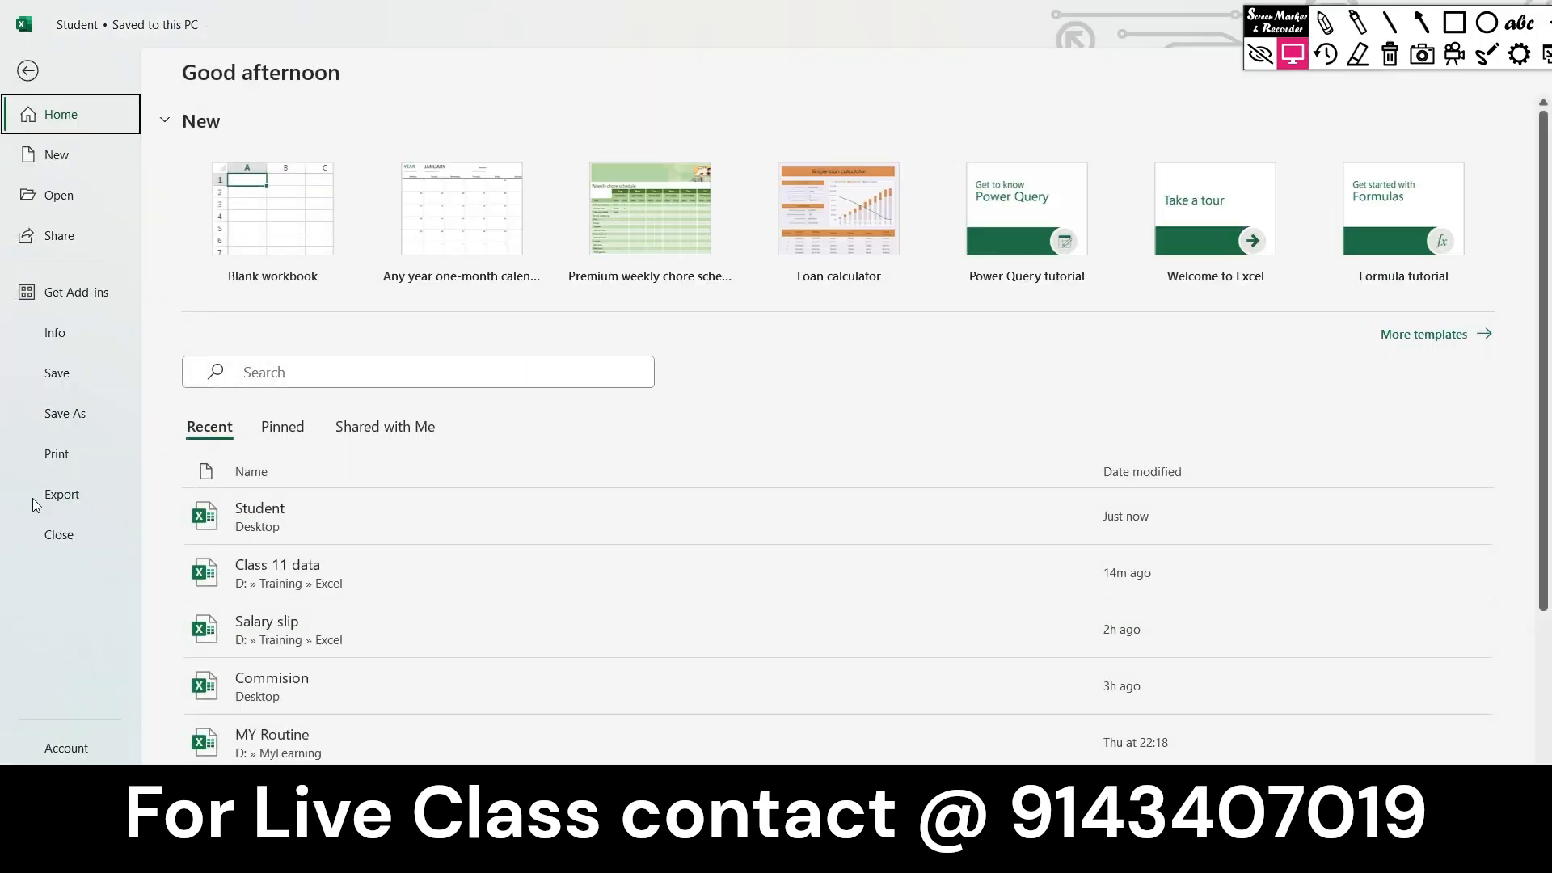
left_click(27, 71)
left_click(25, 27)
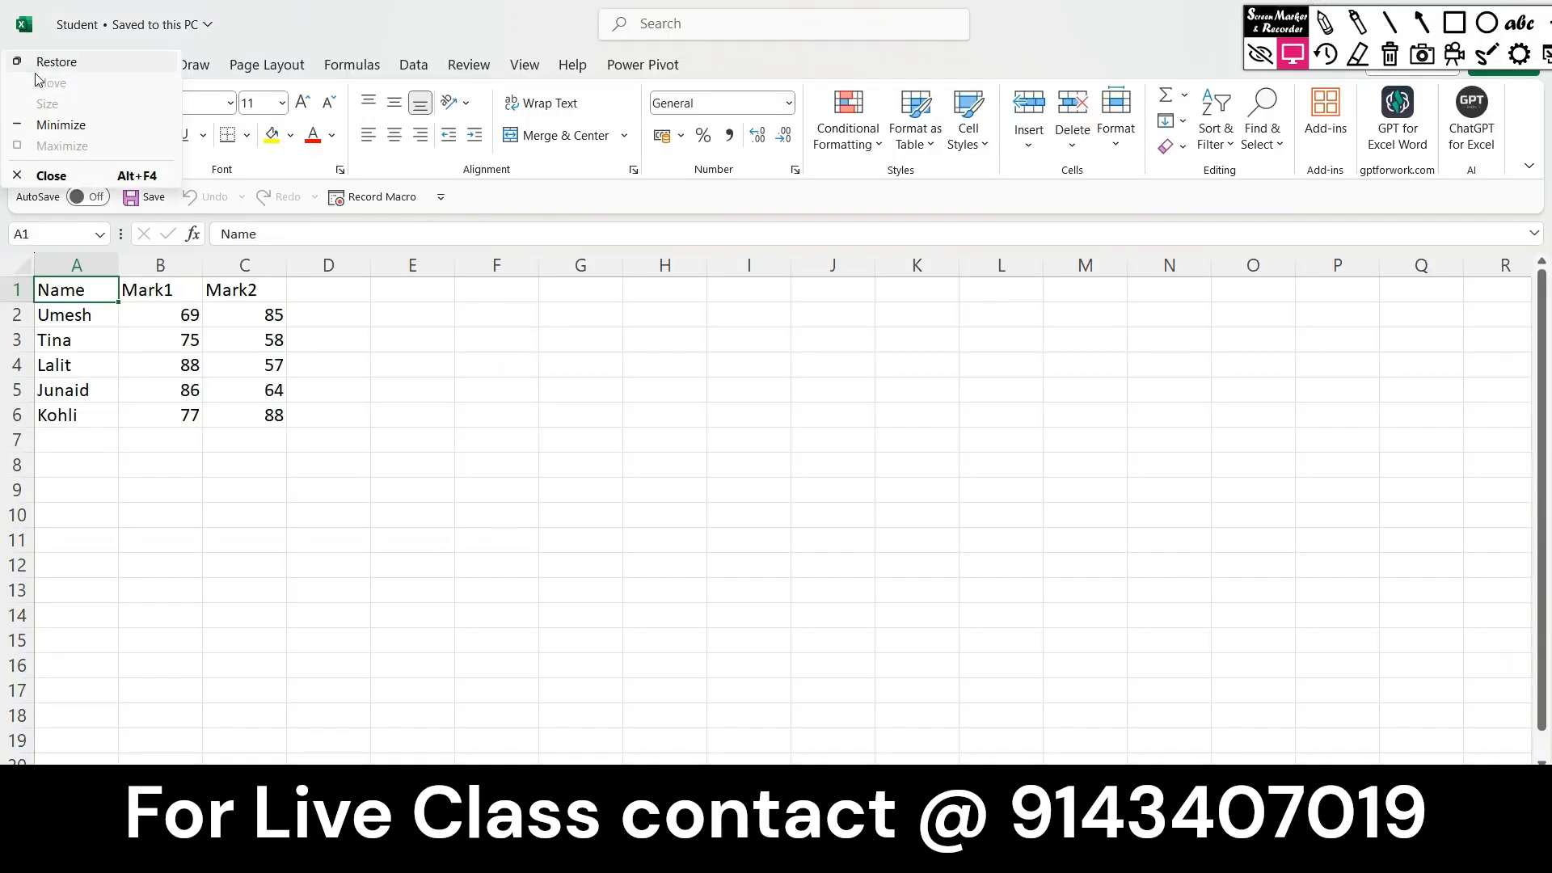
left_click_drag(1292, 30, 1300, 113)
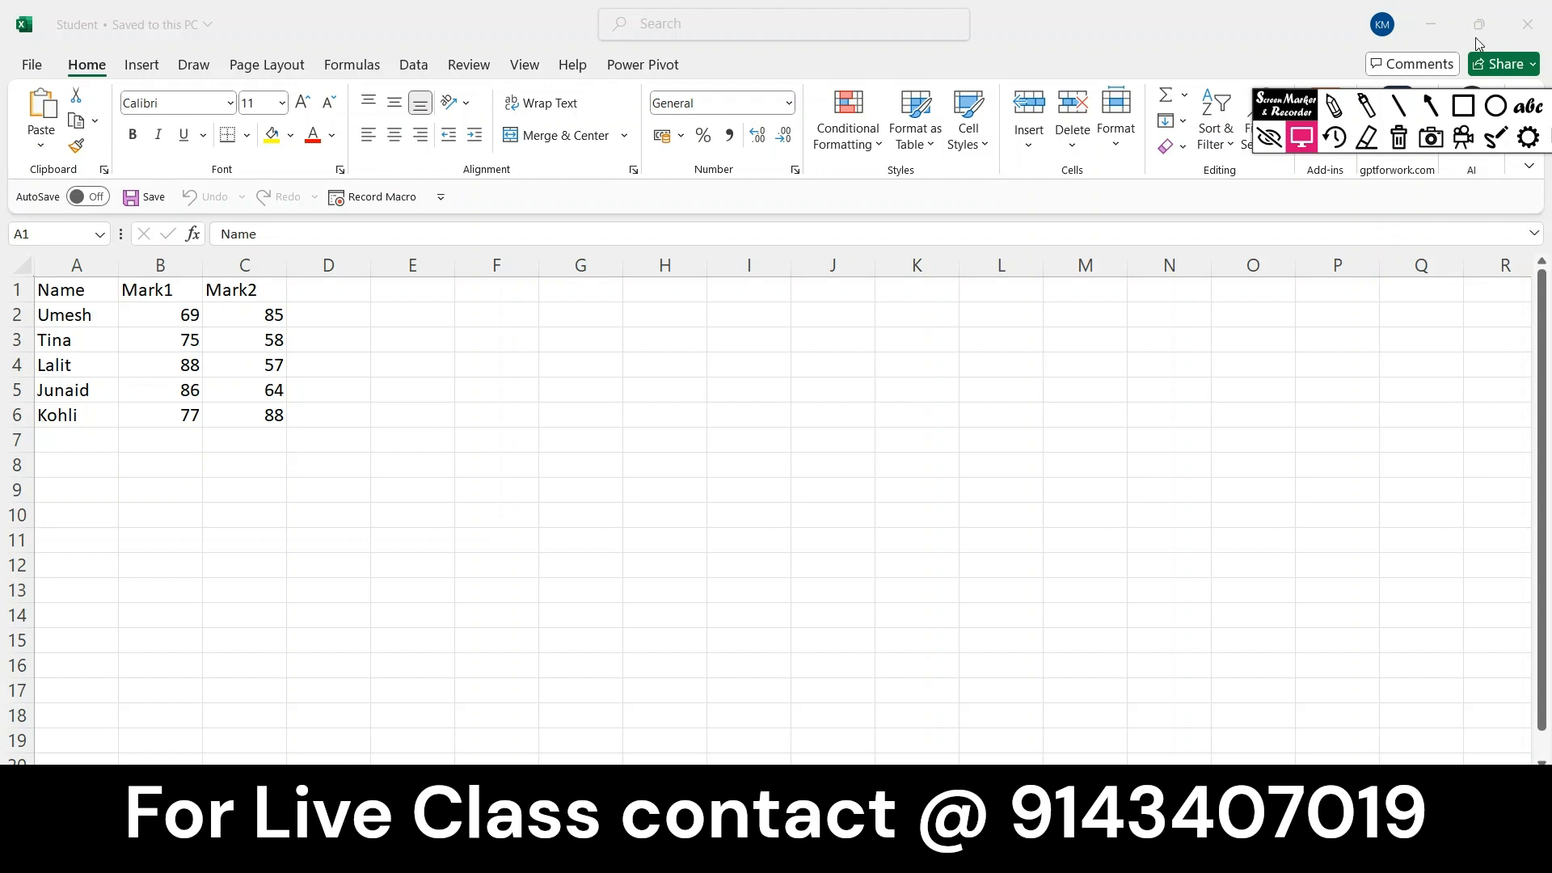
left_click_drag(1257, 108, 1263, 23)
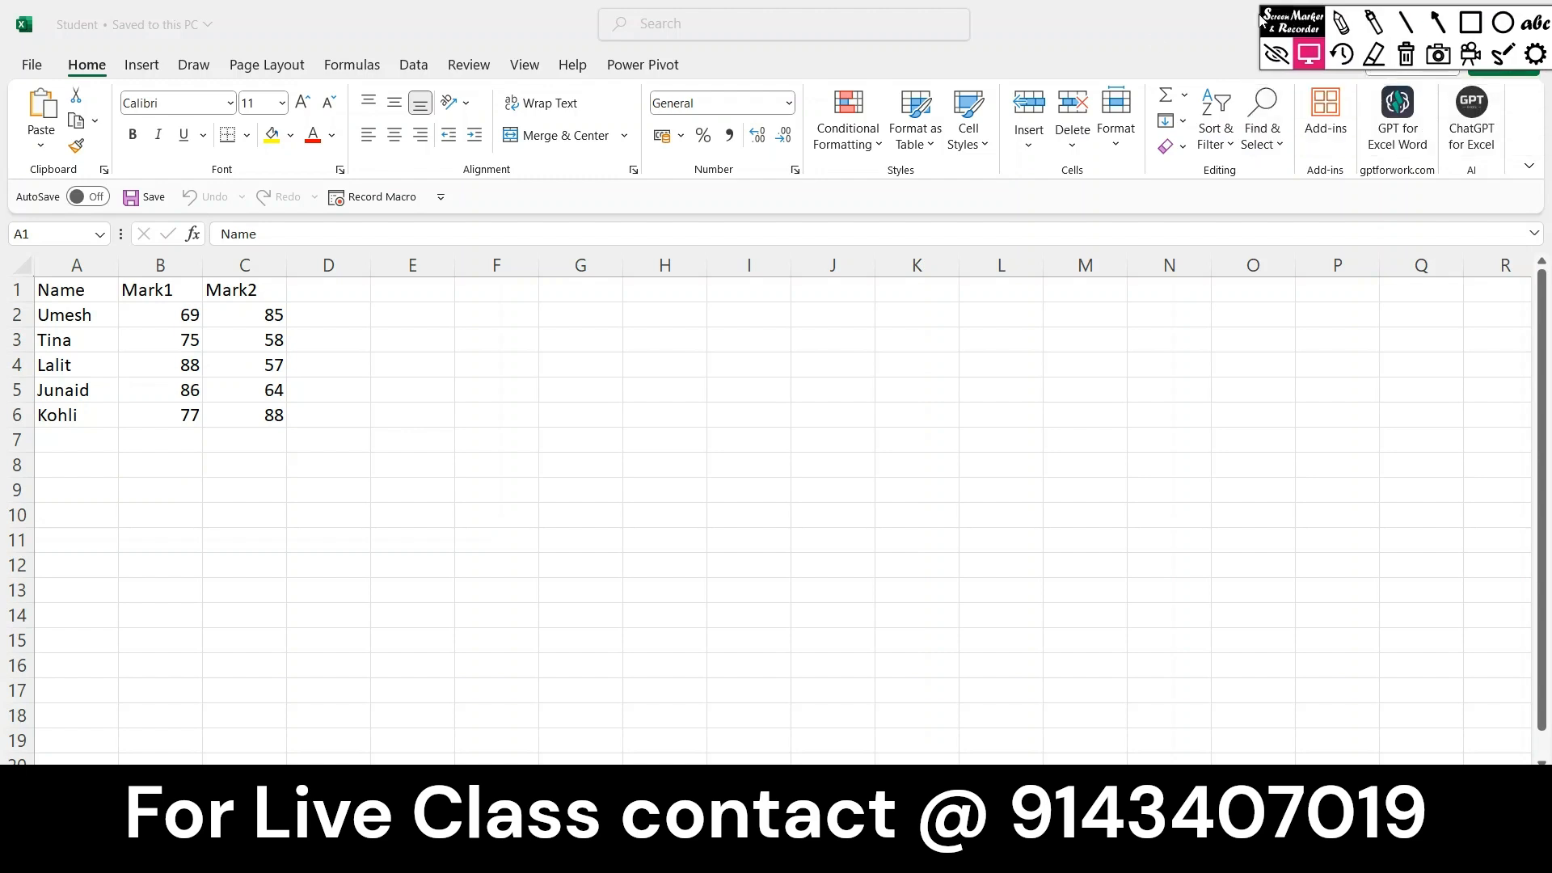
Close the Student workbook, restart Excel, and reopen Student from the recent workbooks list.
left_click(26, 33)
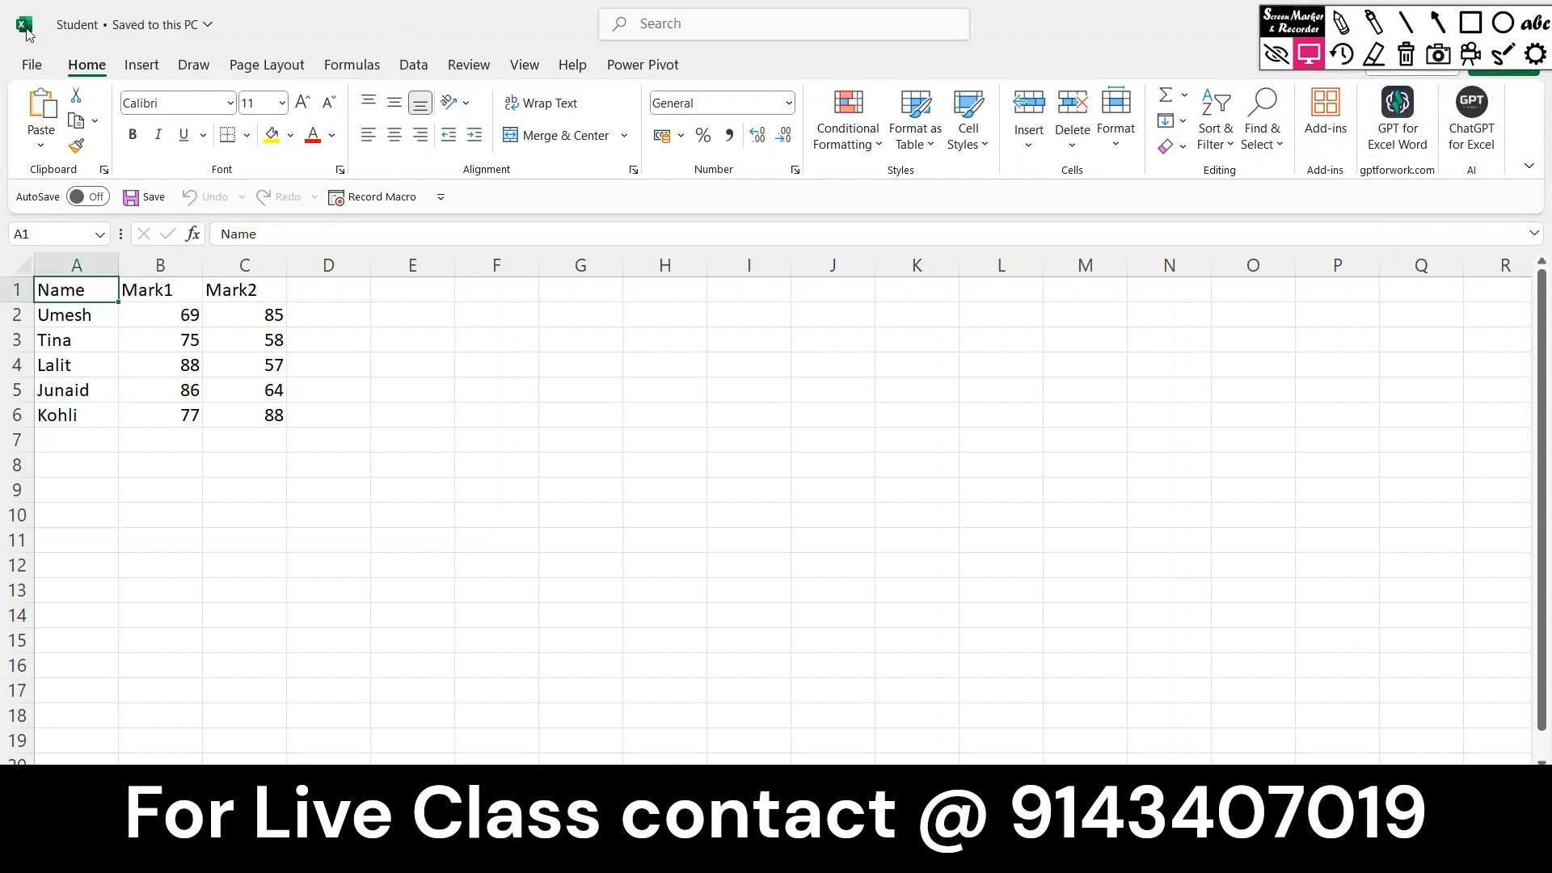
left_click(27, 32)
left_click(51, 175)
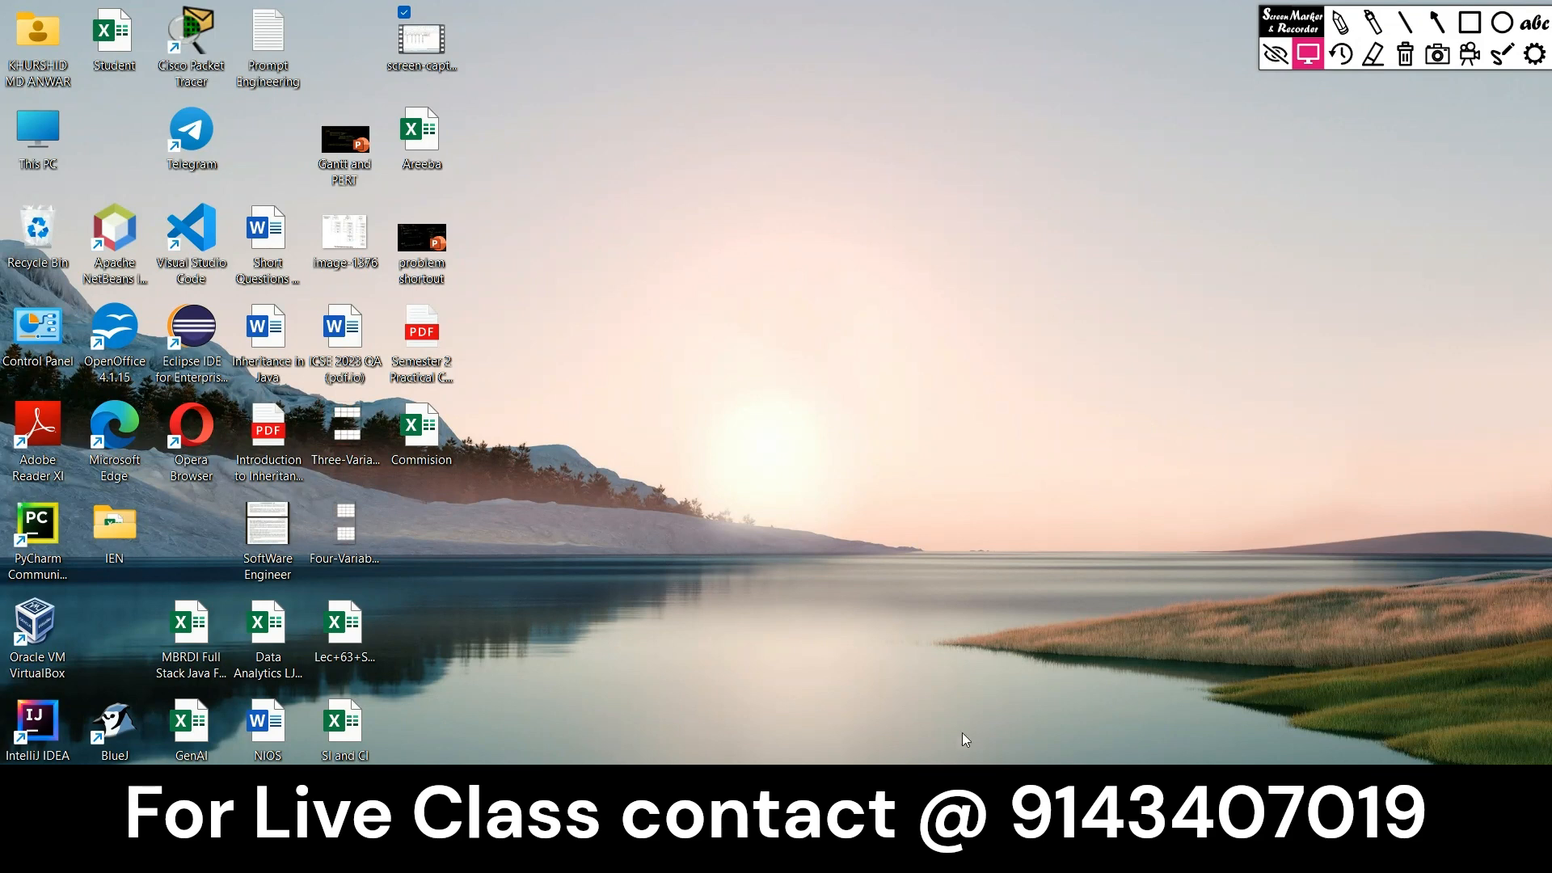
left_click(1182, 440)
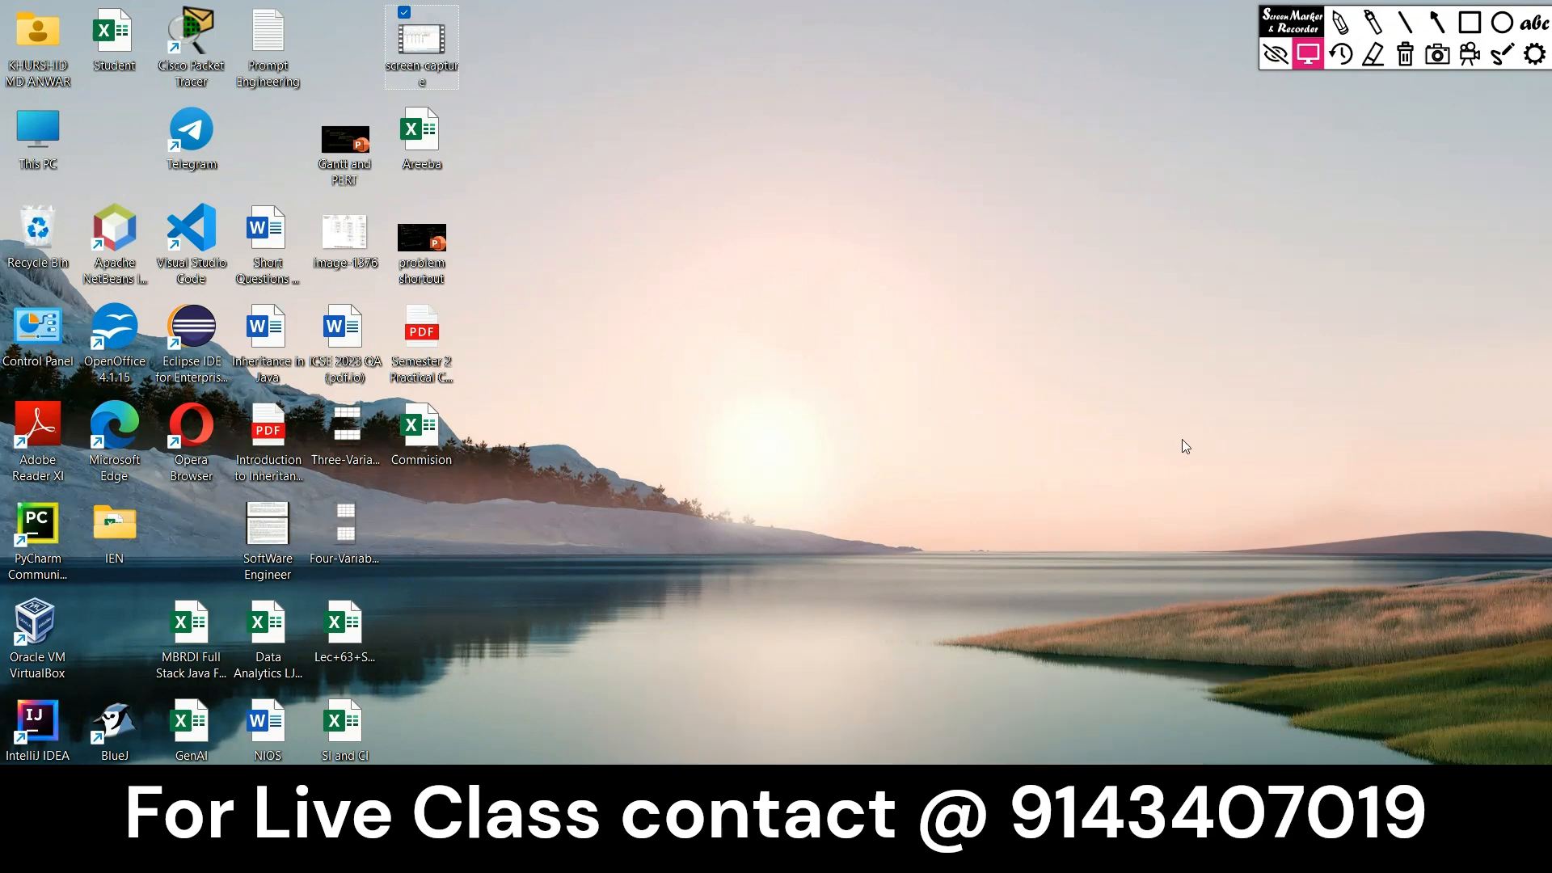
key("super")
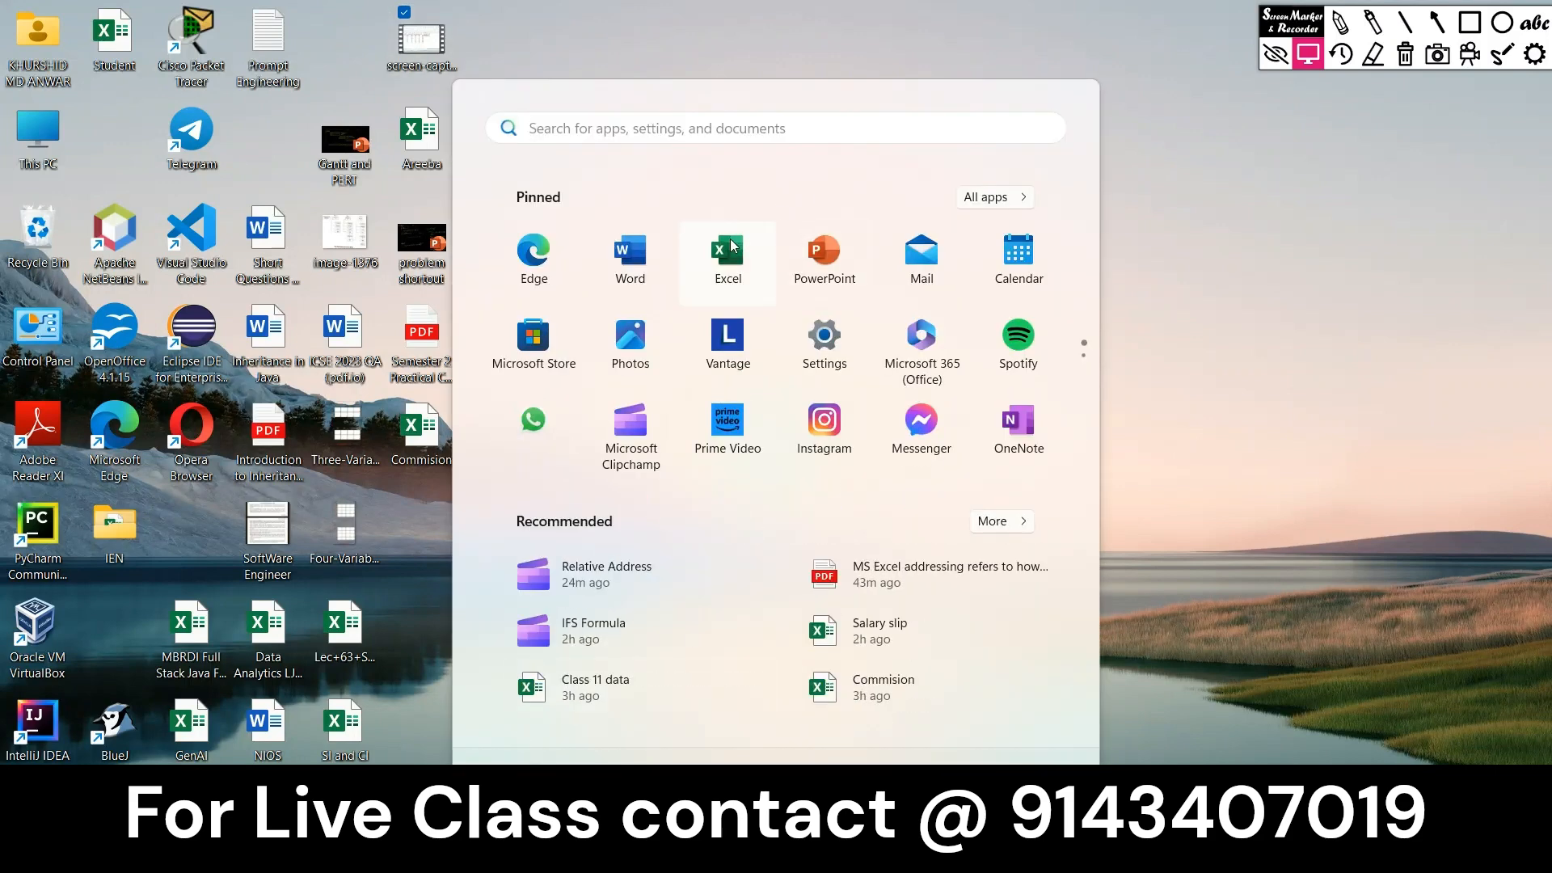
left_click(727, 249)
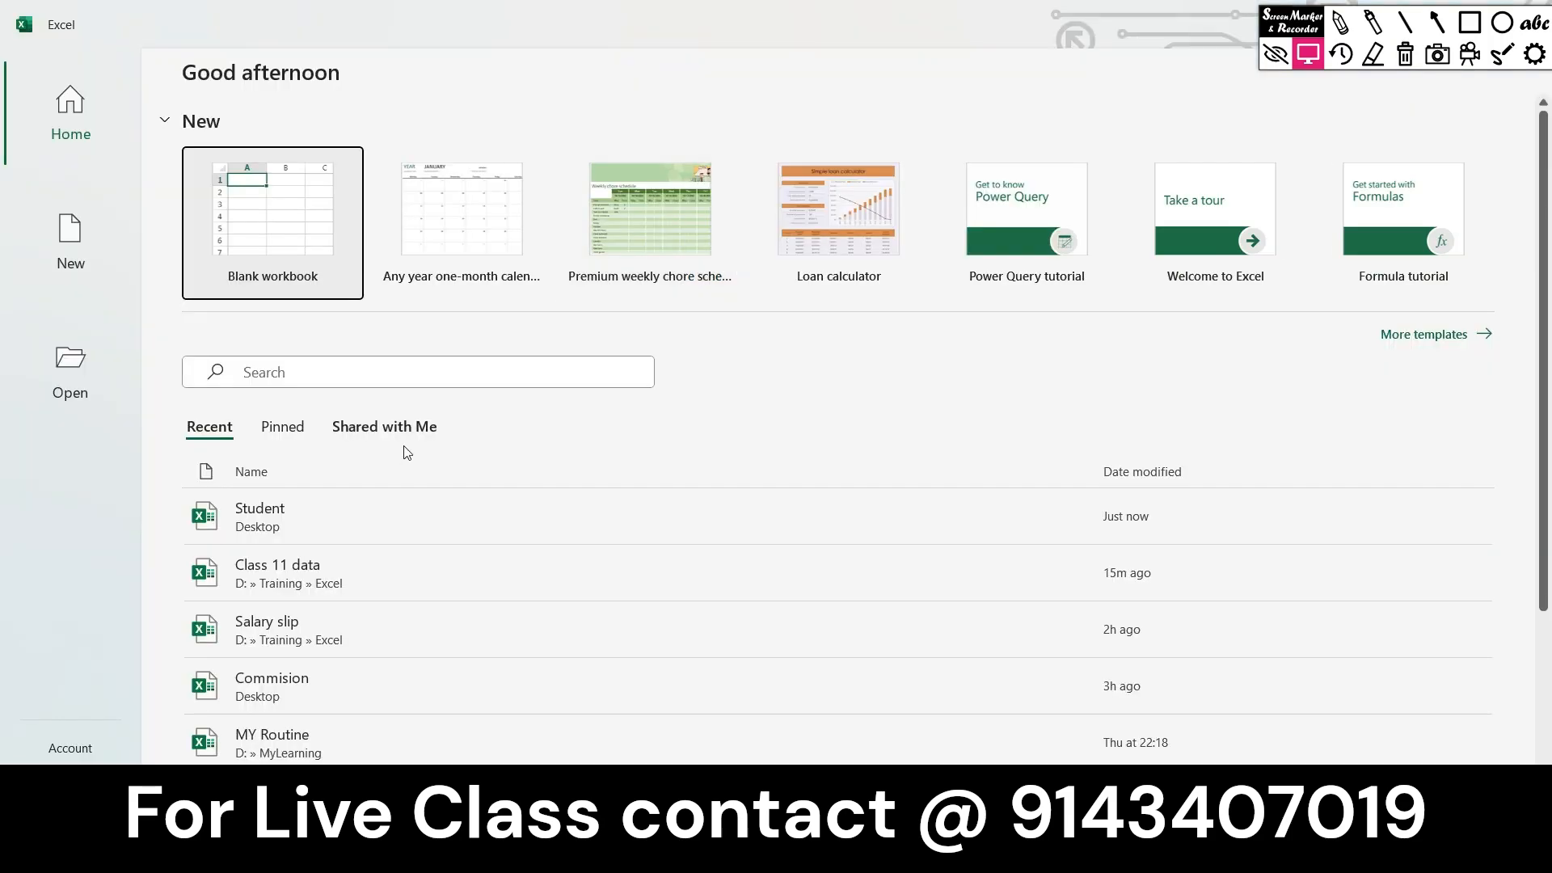
left_click(247, 525)
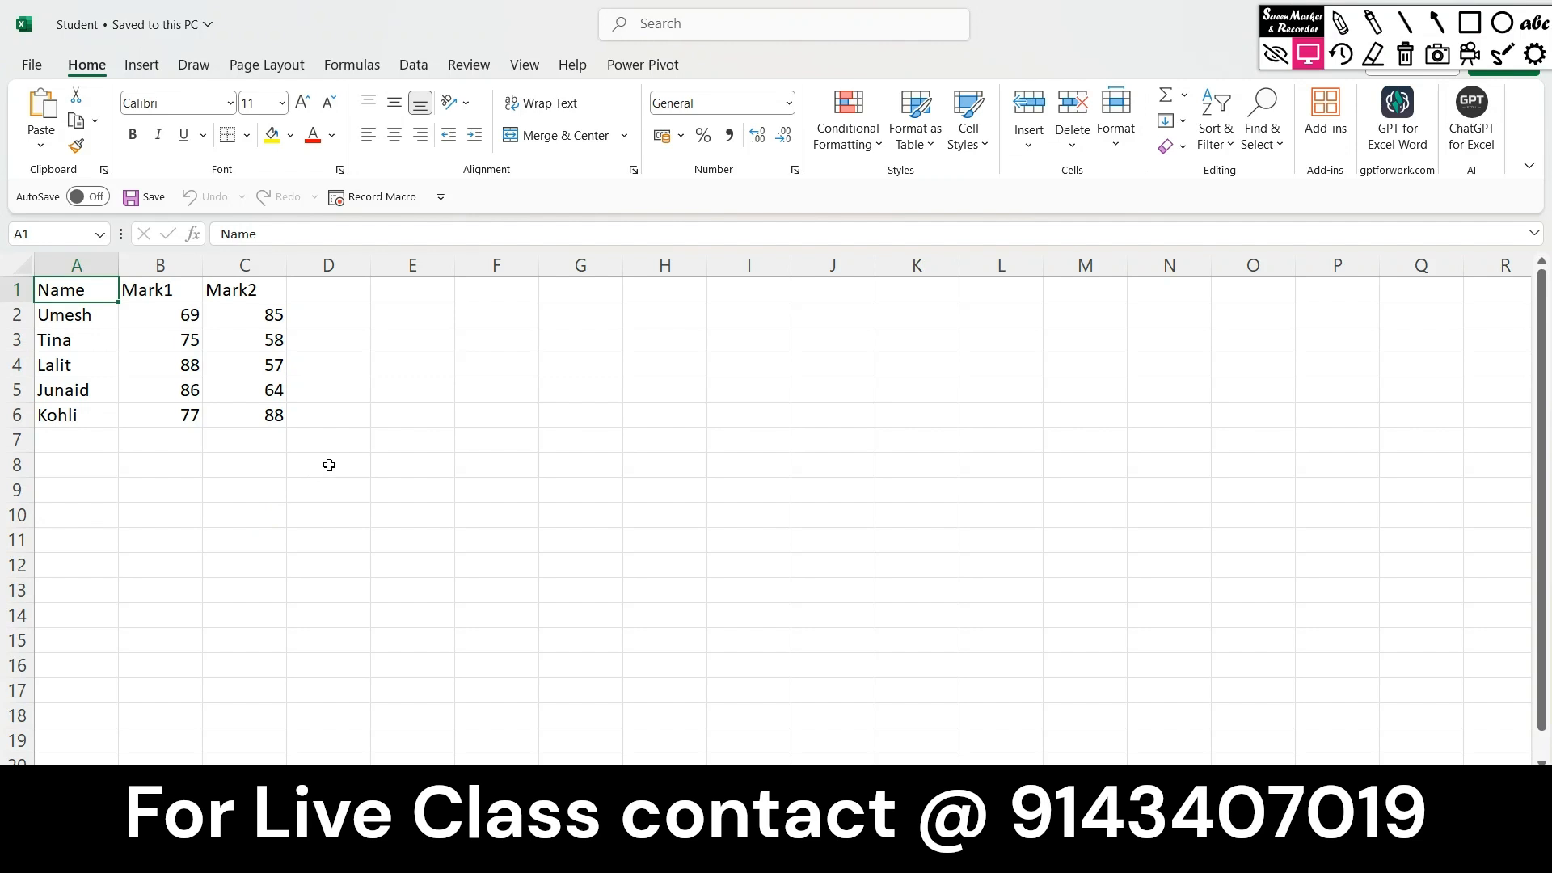
Add a record in row 7 with the student's name in A7, 78 under Mark1 and 81 under Mark2.
left_click(75, 438)
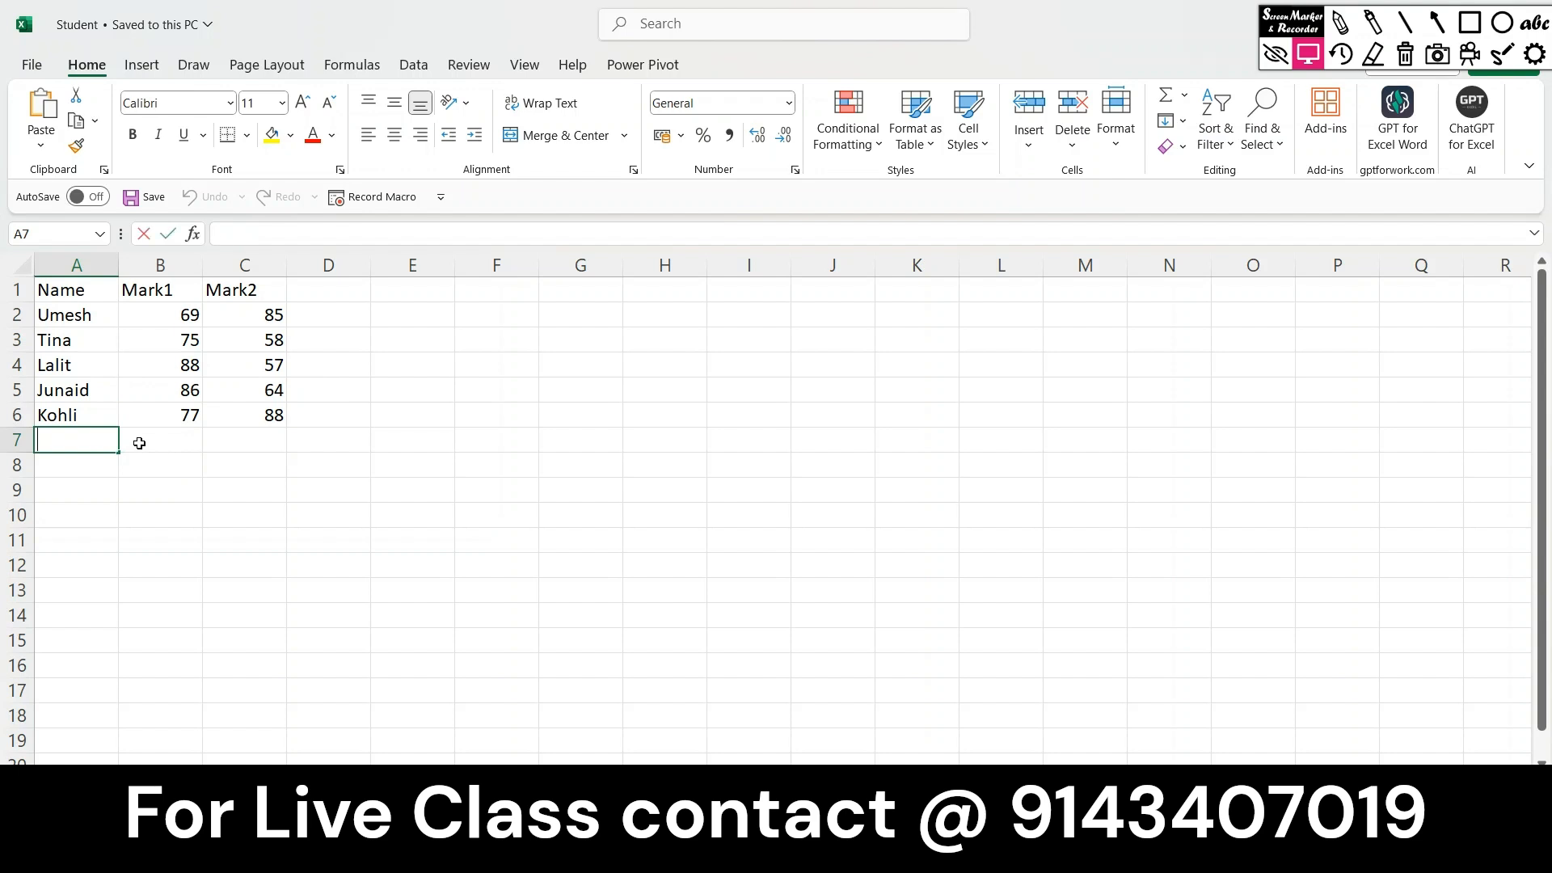
type("Rehan")
key("Tab")
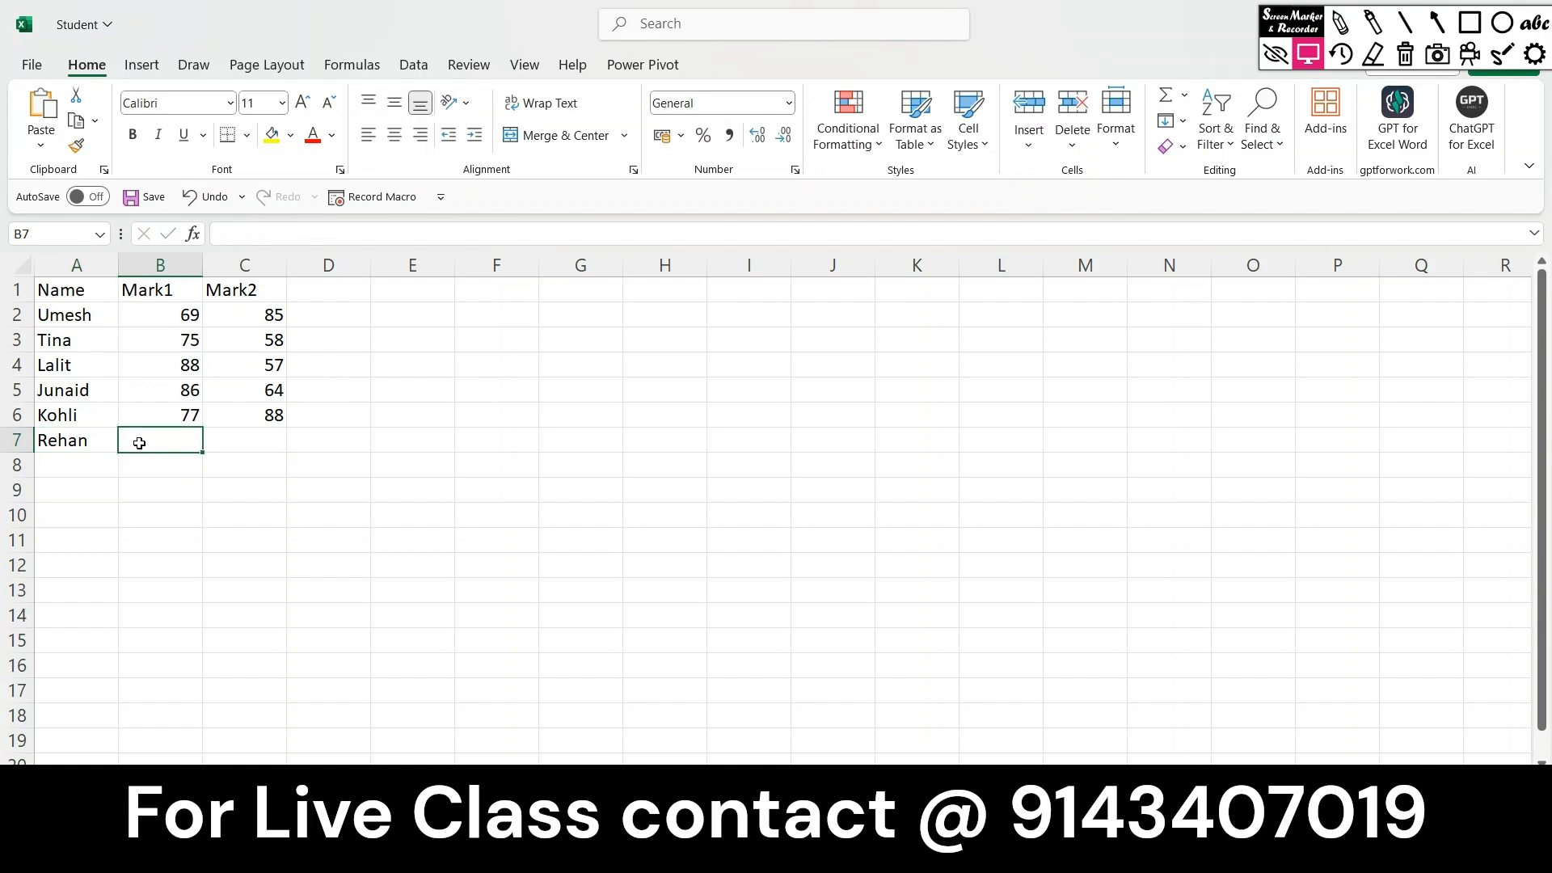
type("78")
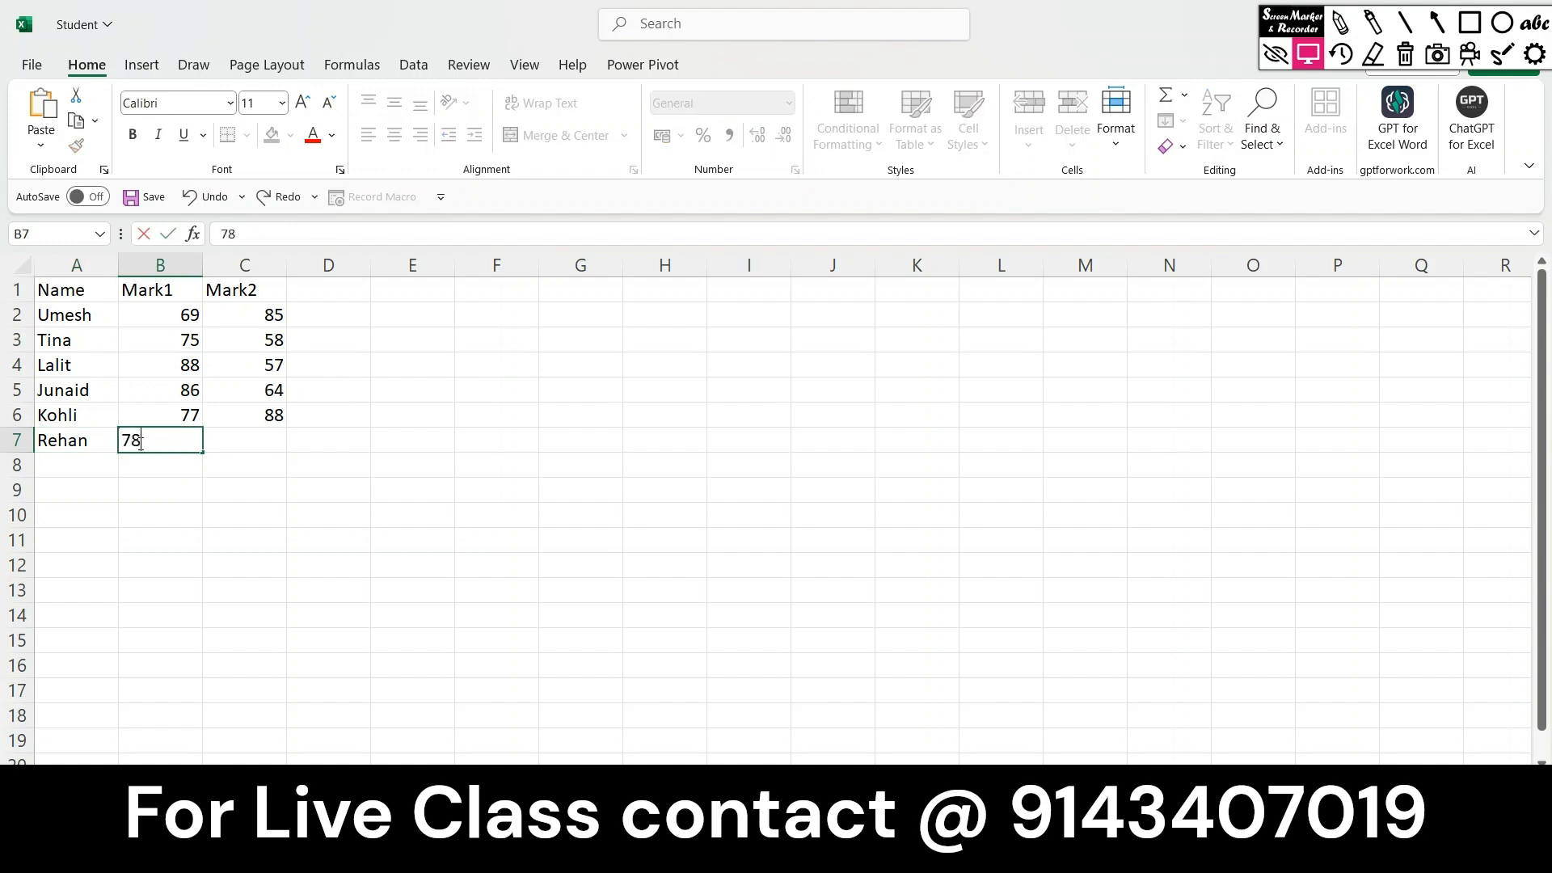
key("Tab")
type("8")
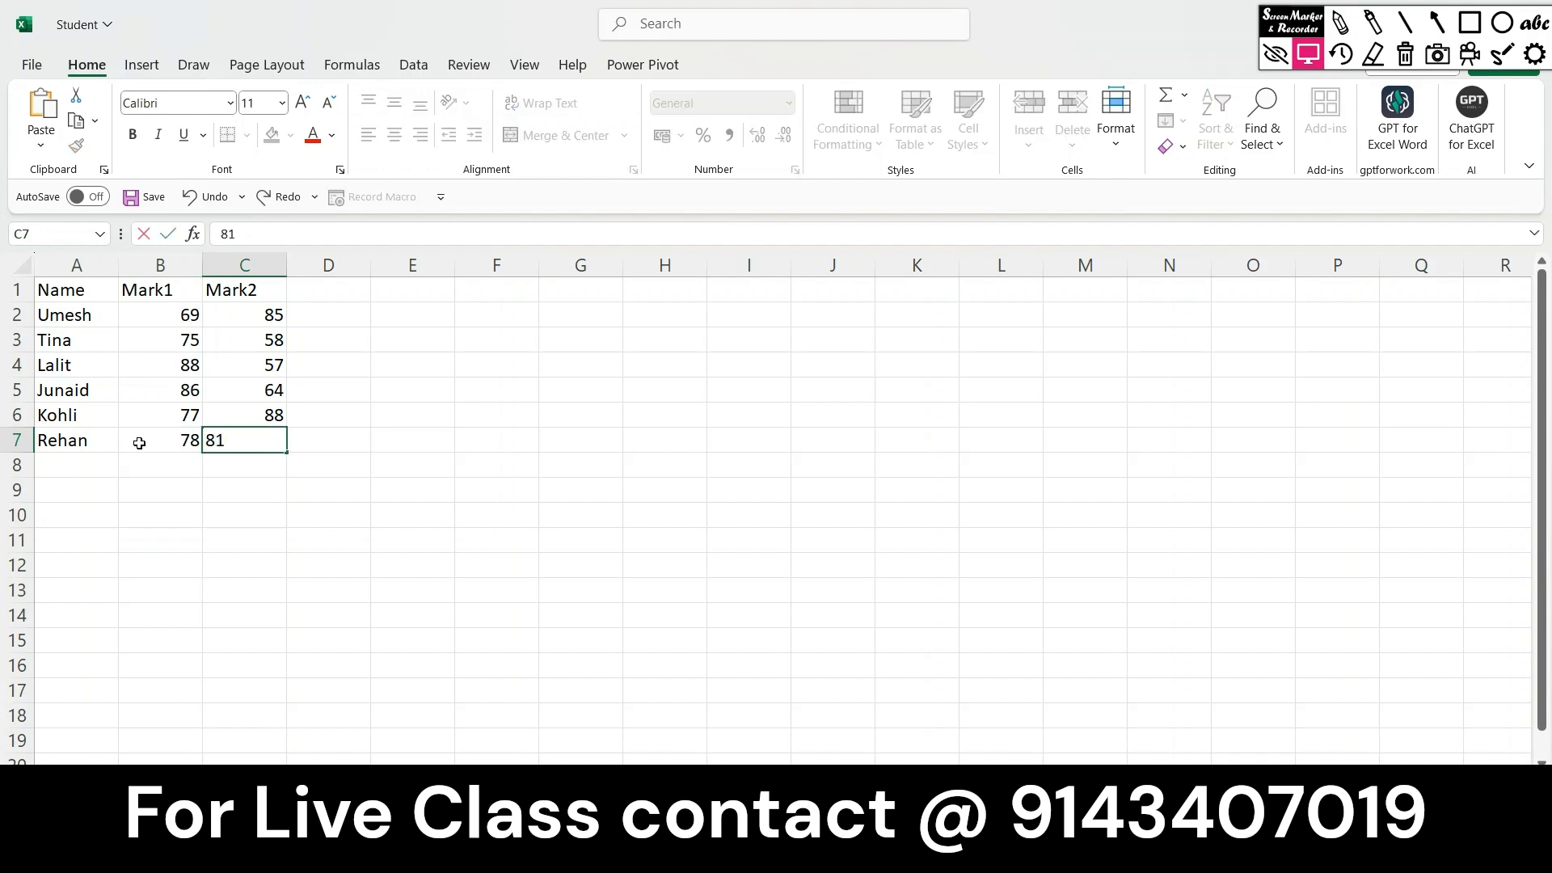
type("1")
left_click(340, 406)
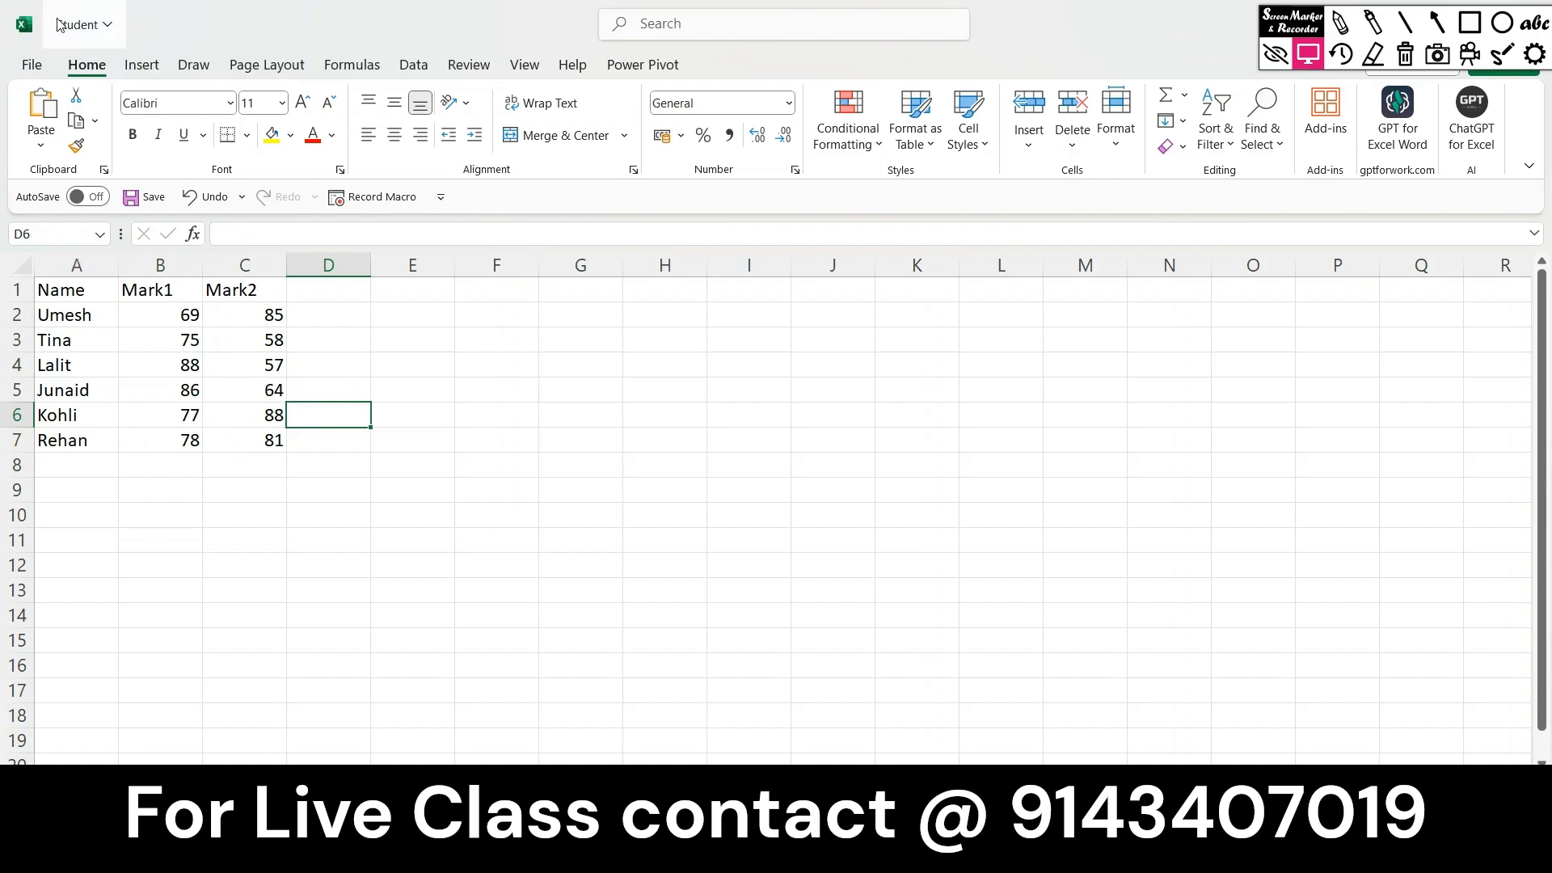
Save the added record to the existing Student workbook, keeping the same name and location.
left_click(33, 71)
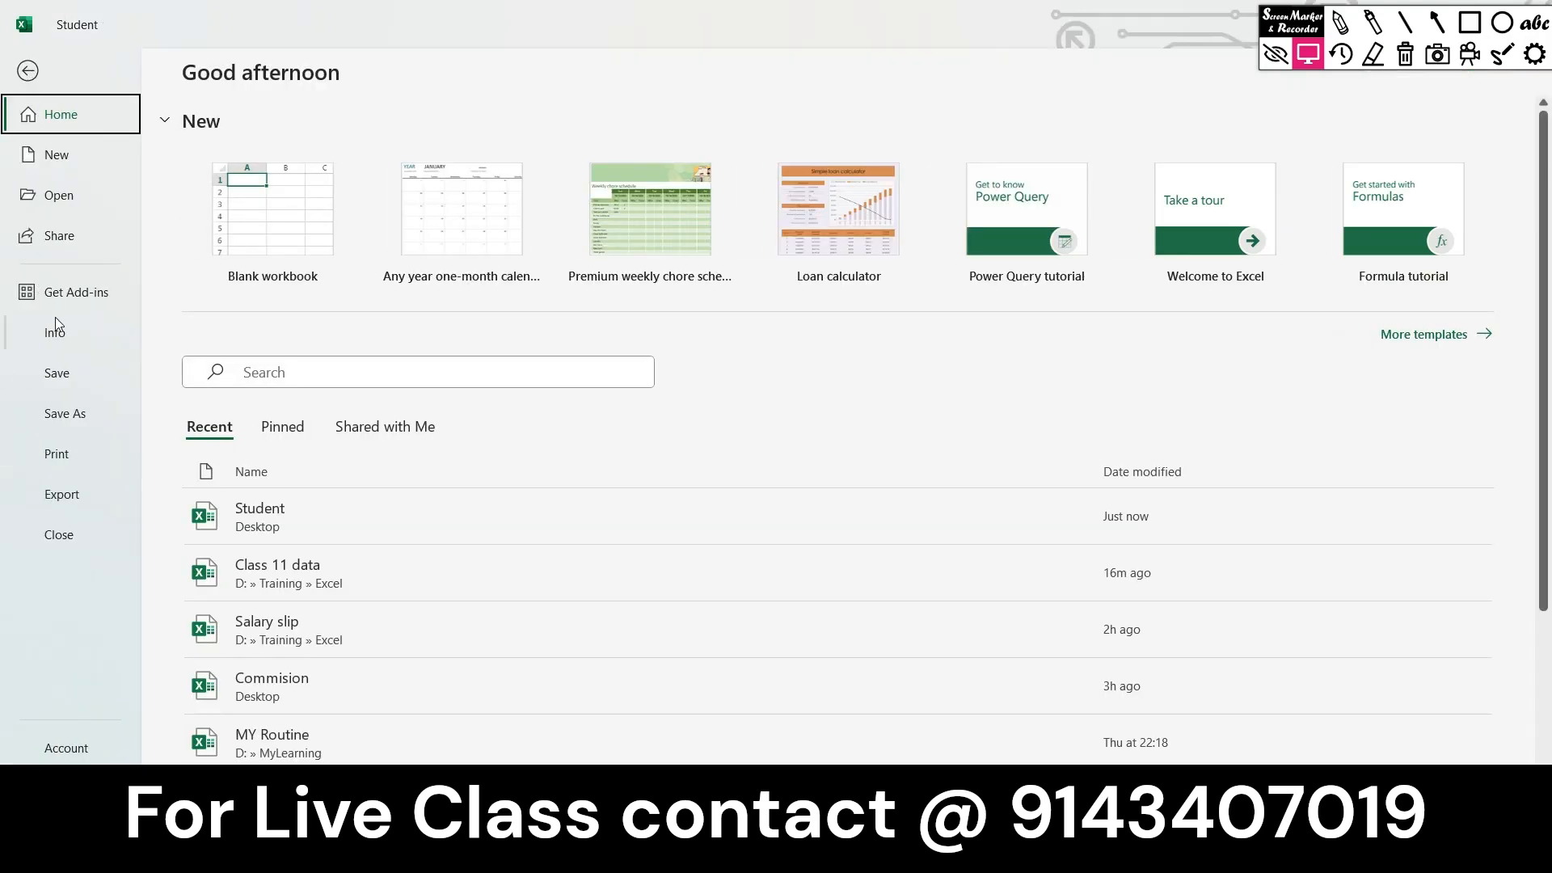
left_click(87, 422)
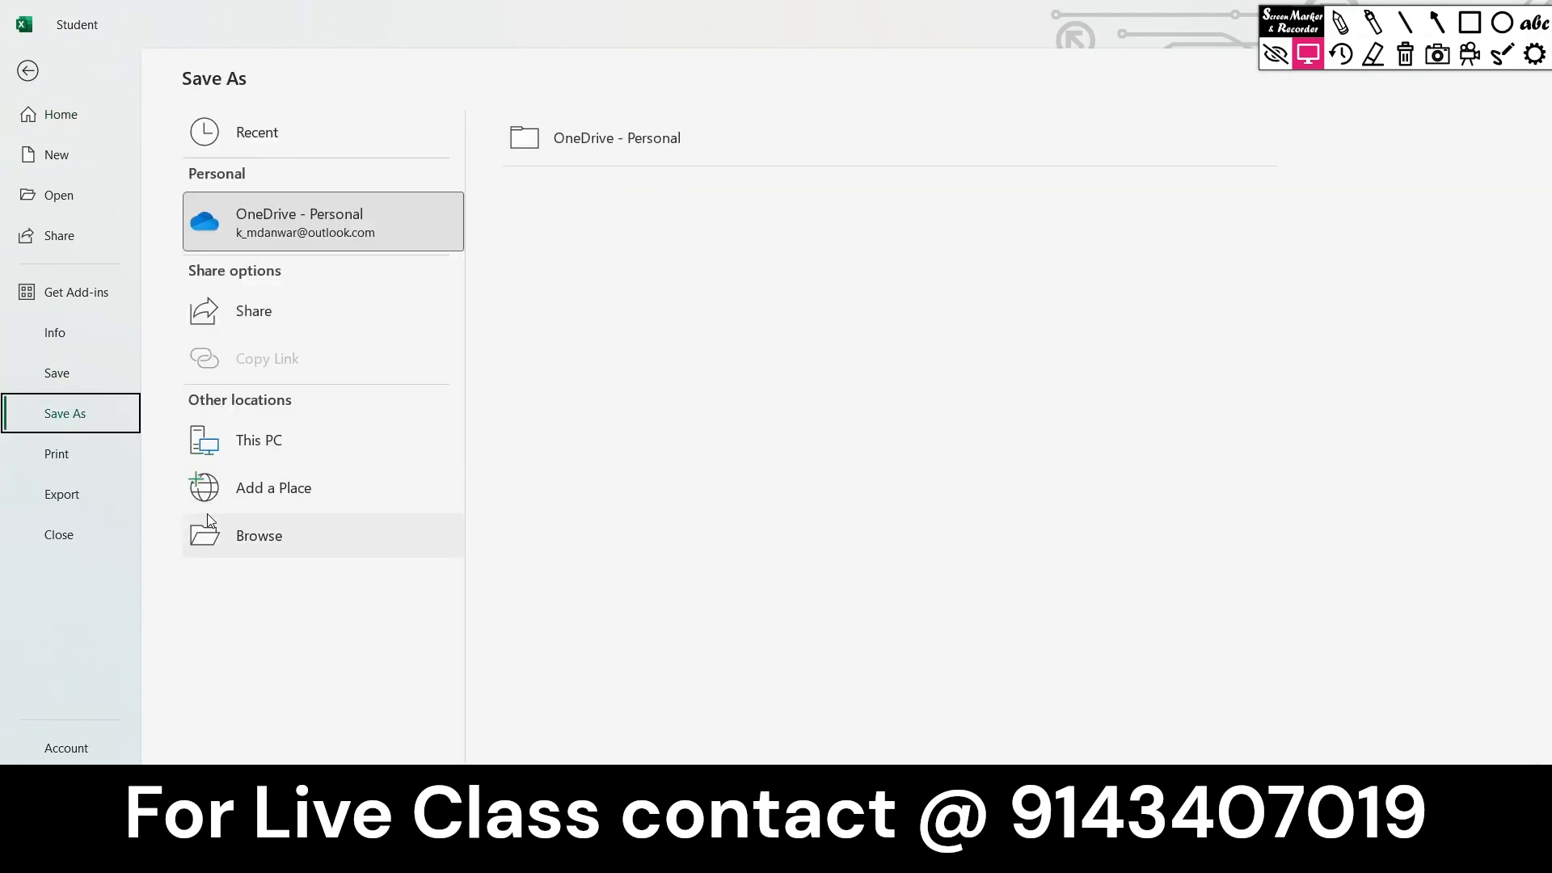
left_click(72, 384)
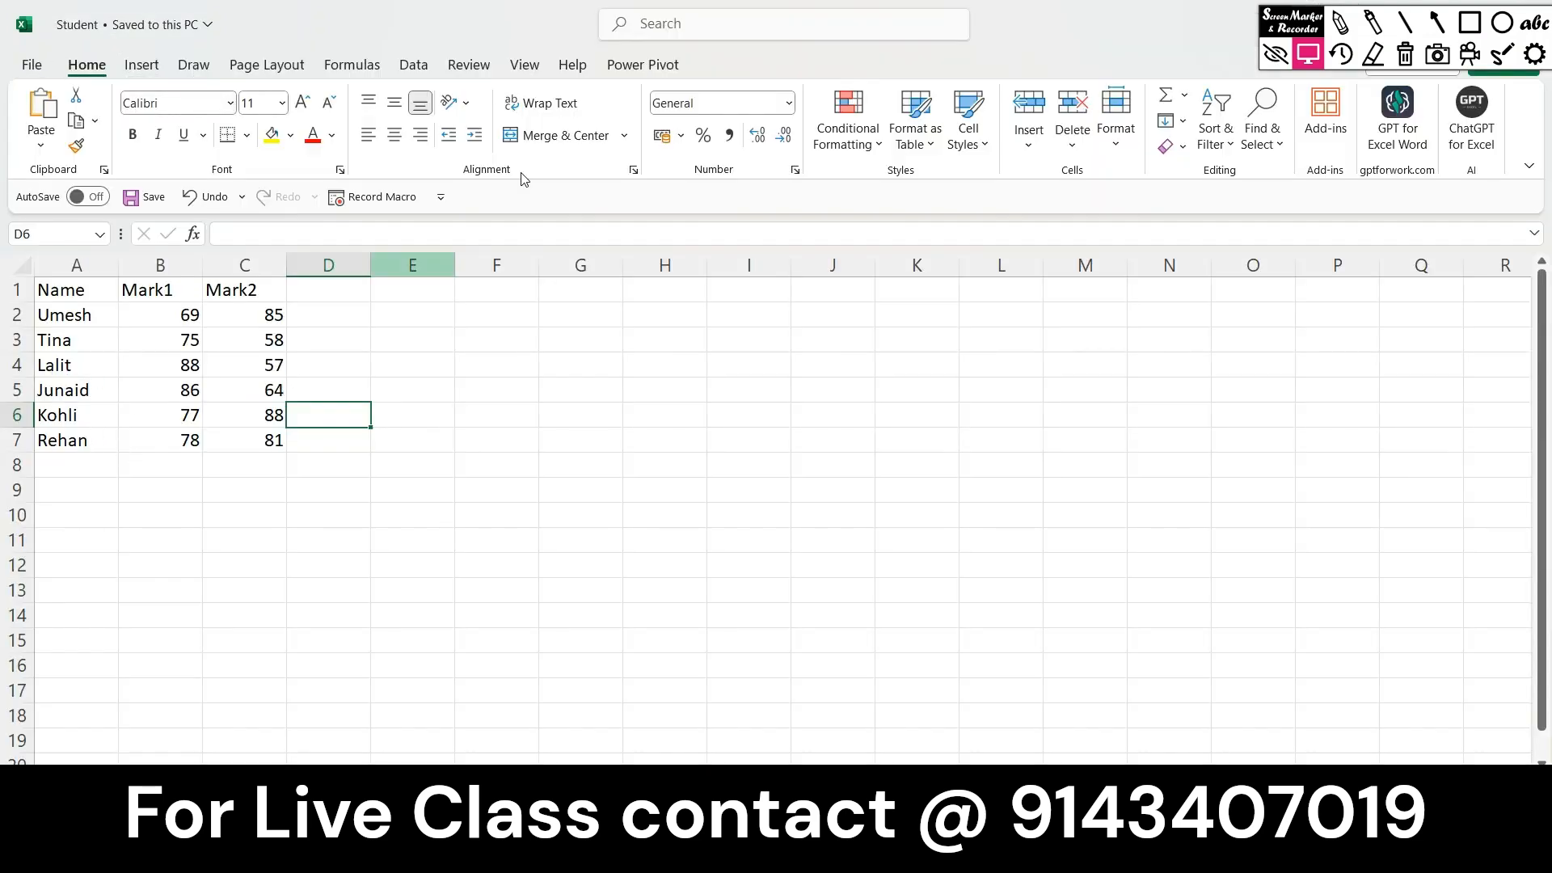
Close and reopen the Student workbook, and select A7:C7 to check the saved record.
left_click(24, 25)
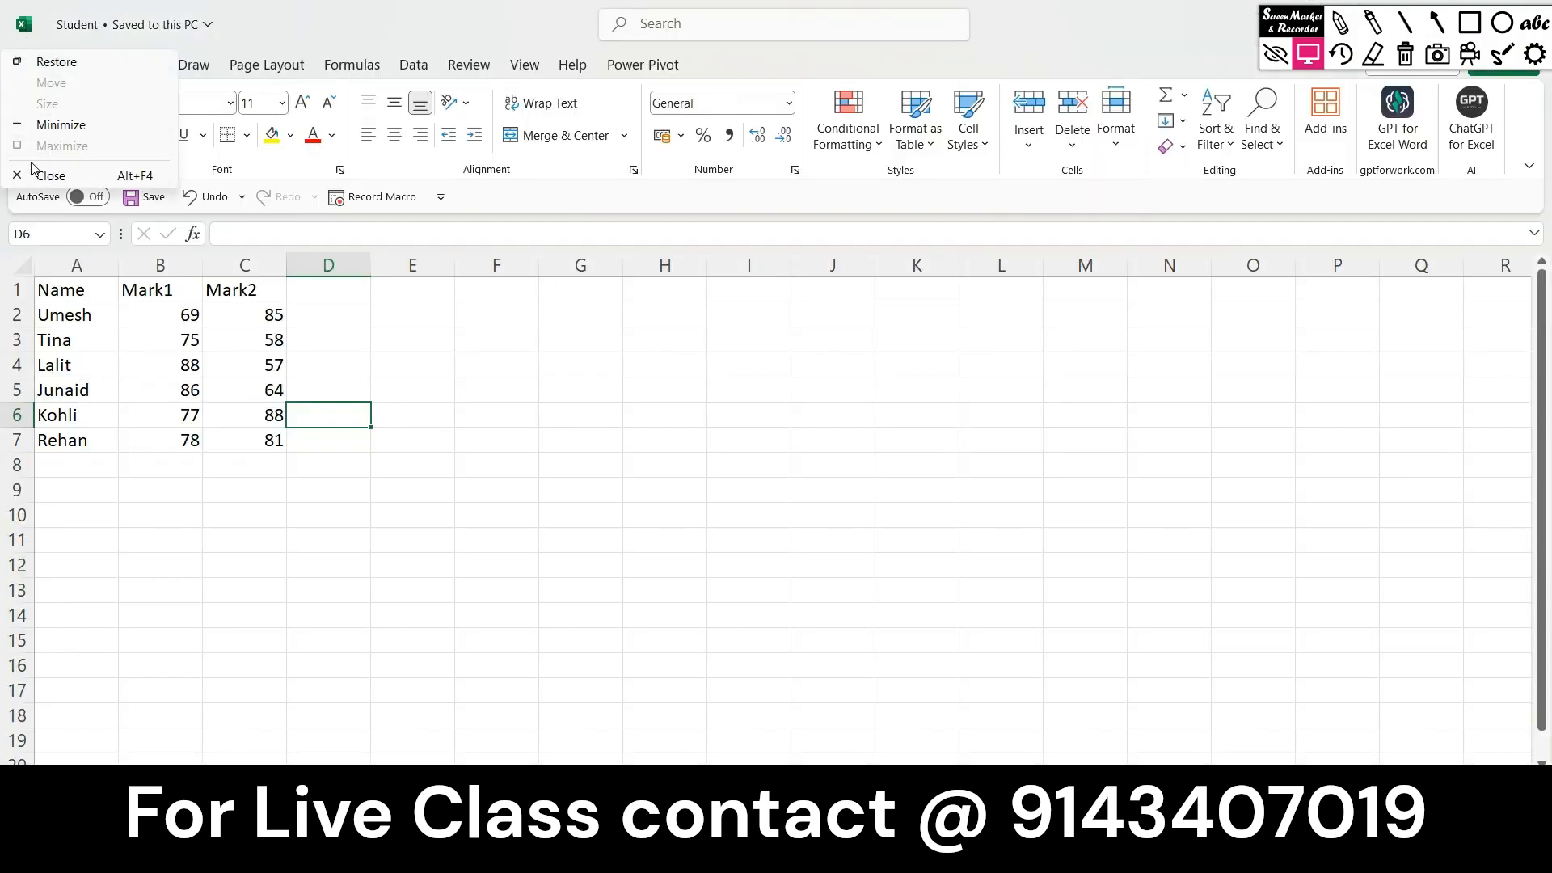
left_click(36, 174)
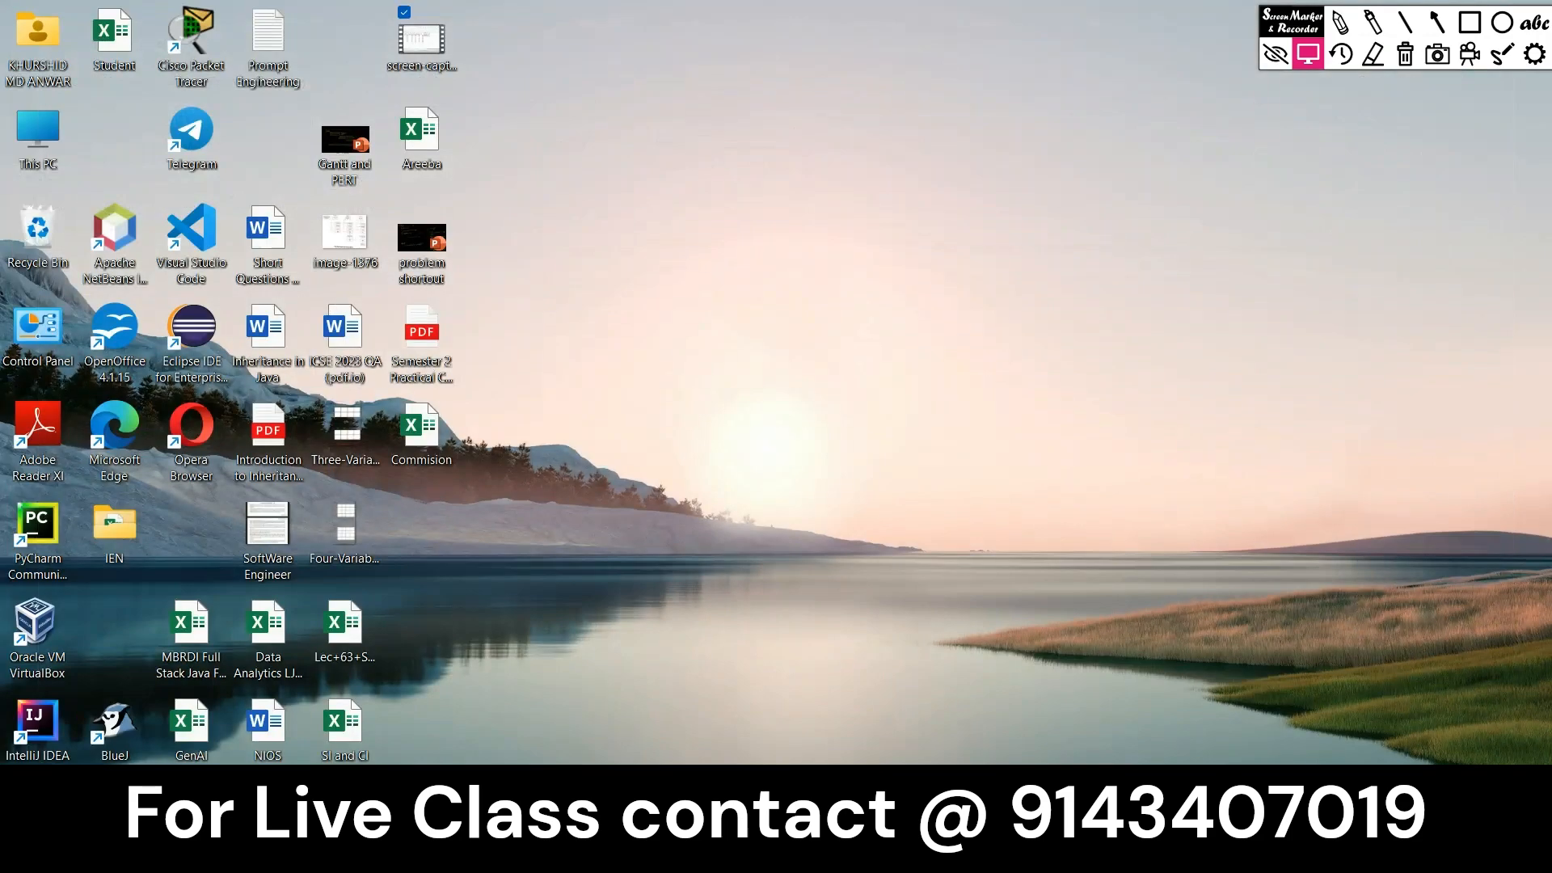
key("super")
left_click(732, 259)
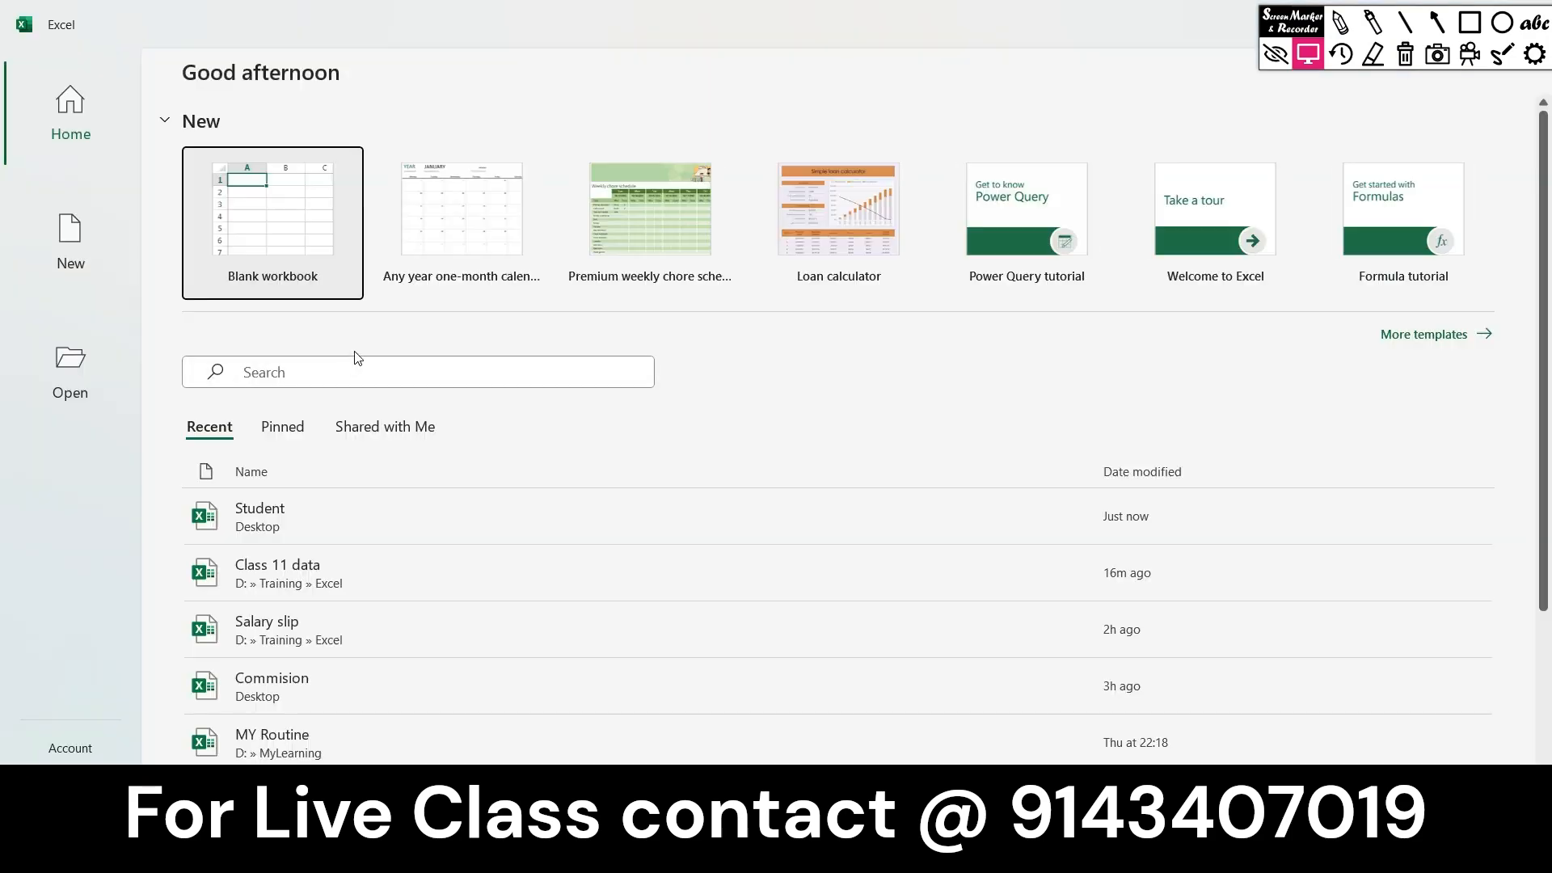
left_click(255, 514)
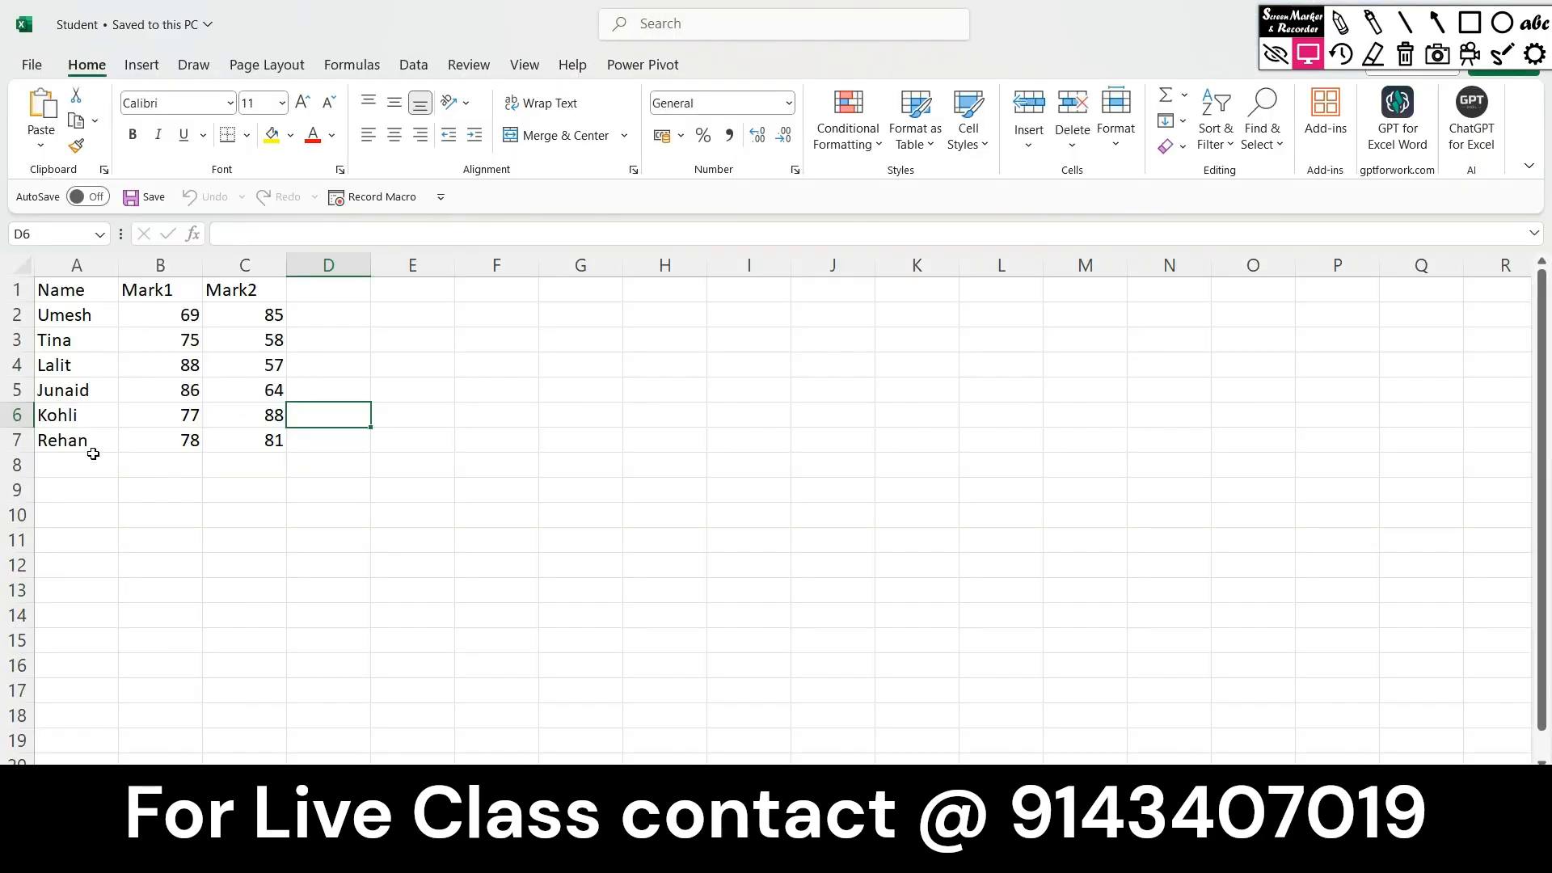
left_click_drag(62, 440, 235, 443)
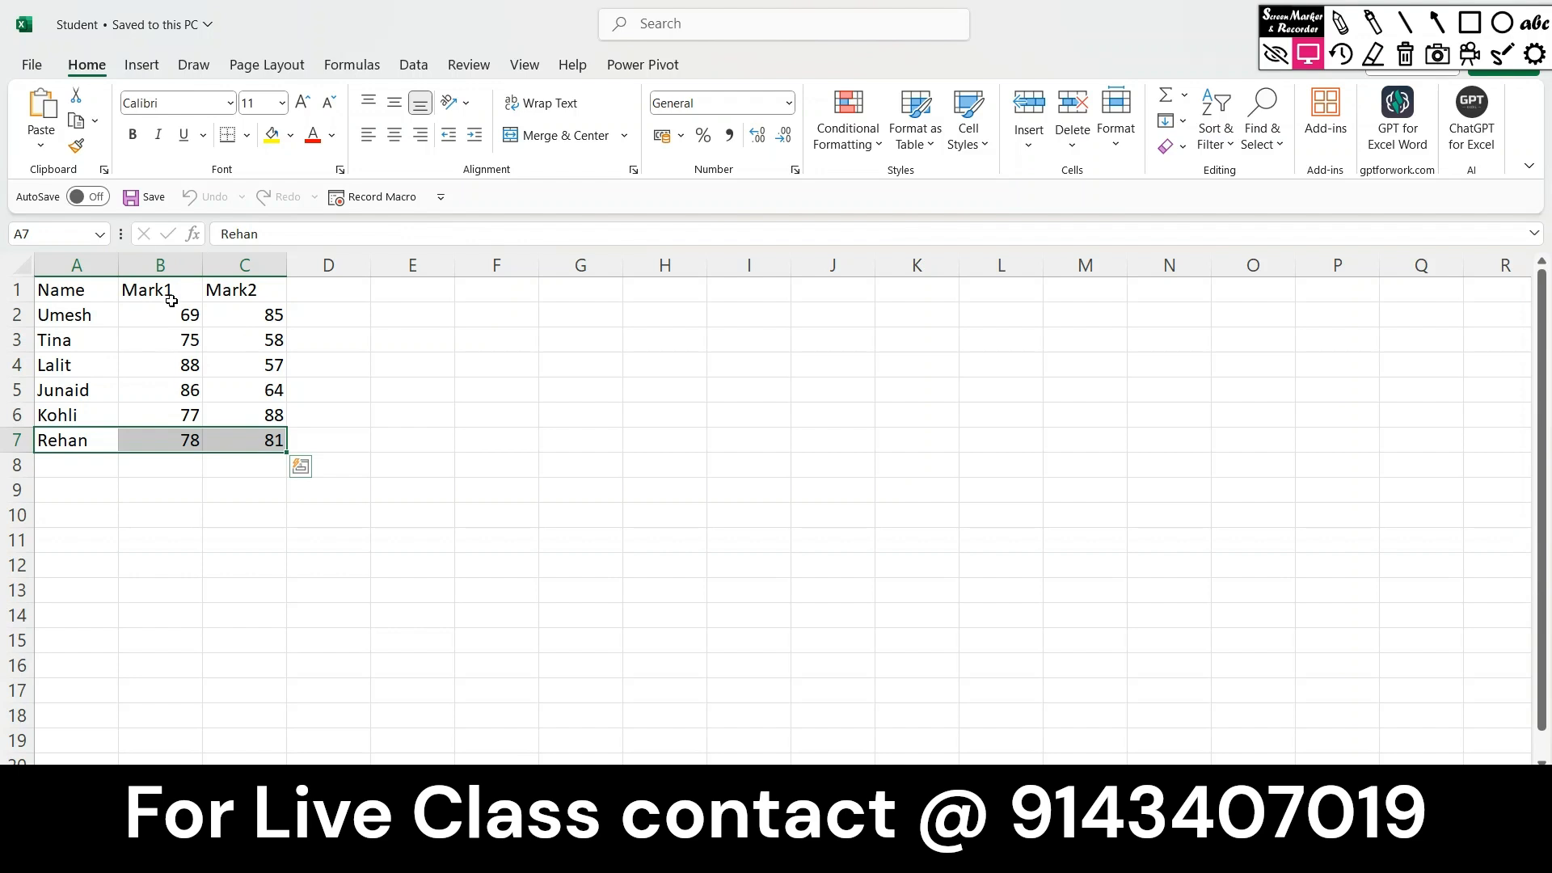
Save a copy of the workbook to the Desktop as StudentData, declining to replace the existing Student file.
left_click(30, 65)
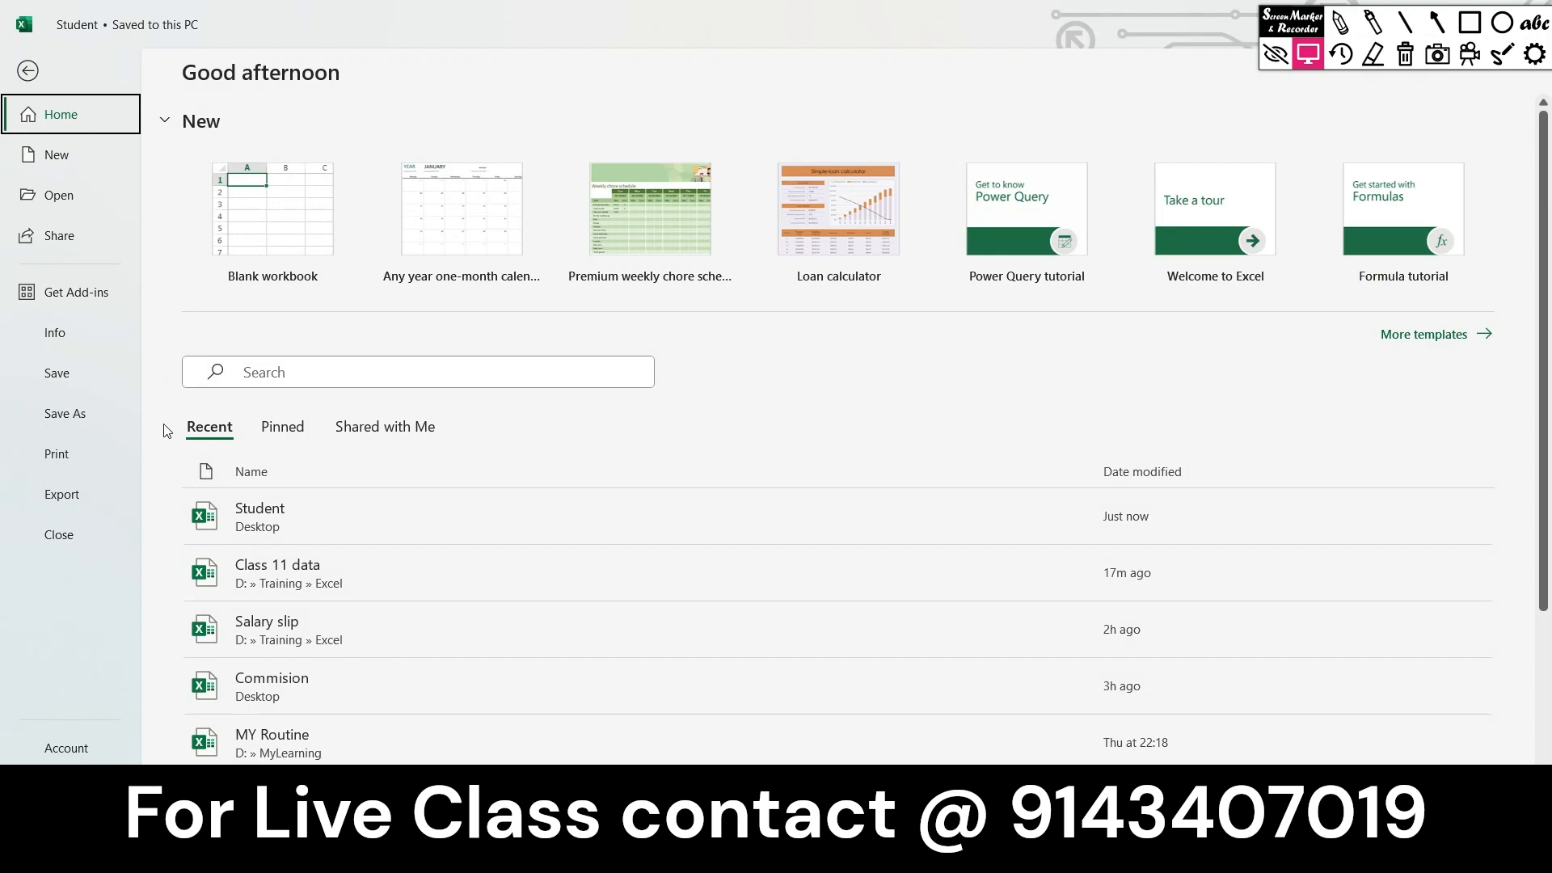
left_click(73, 417)
left_click(314, 560)
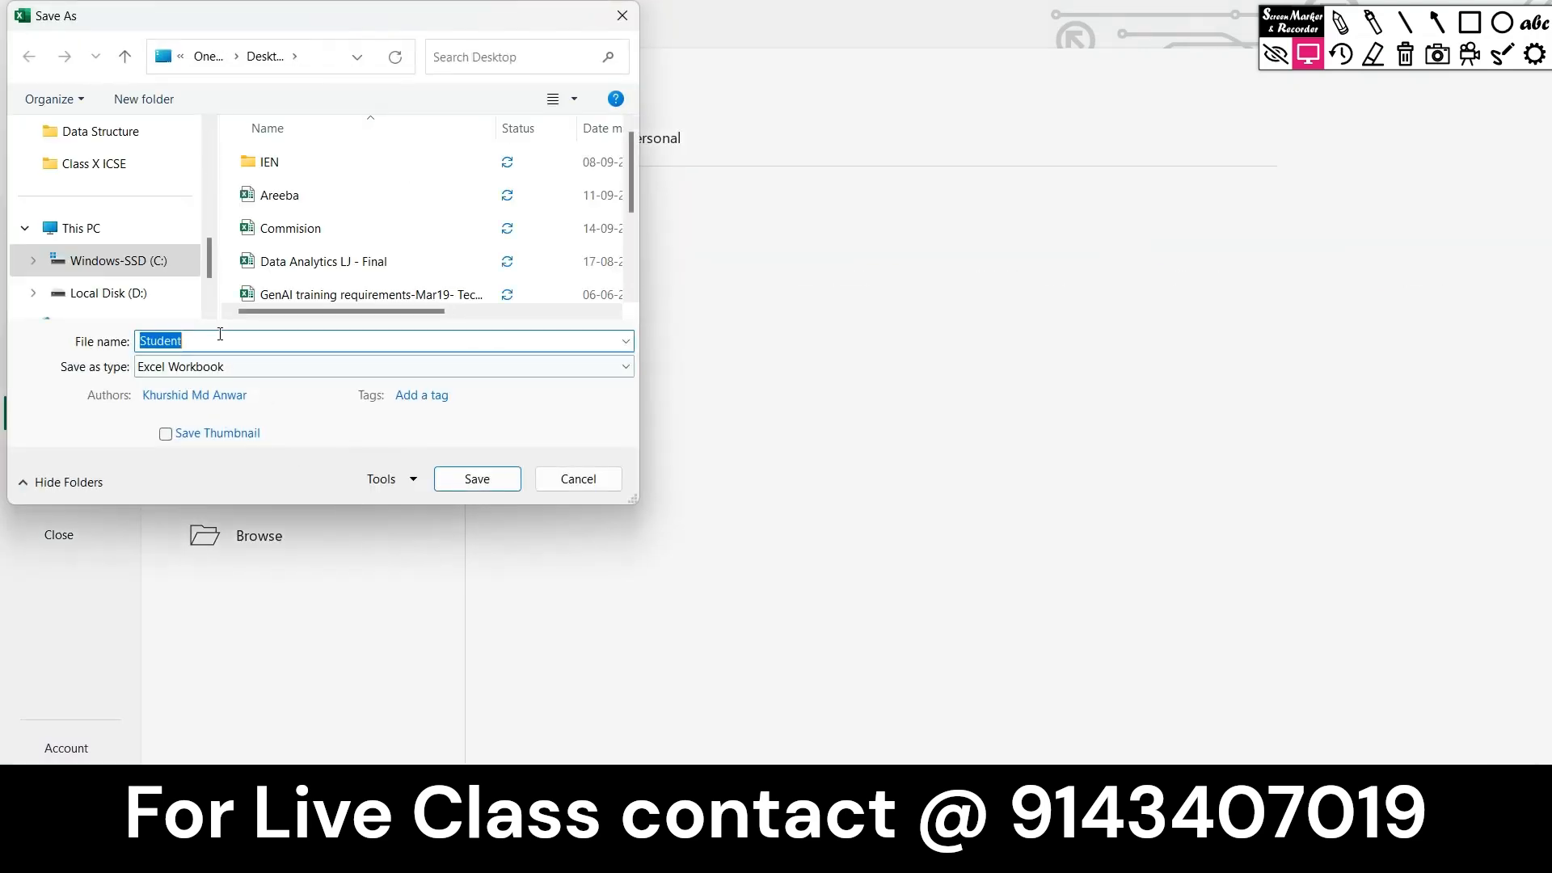
left_click(479, 477)
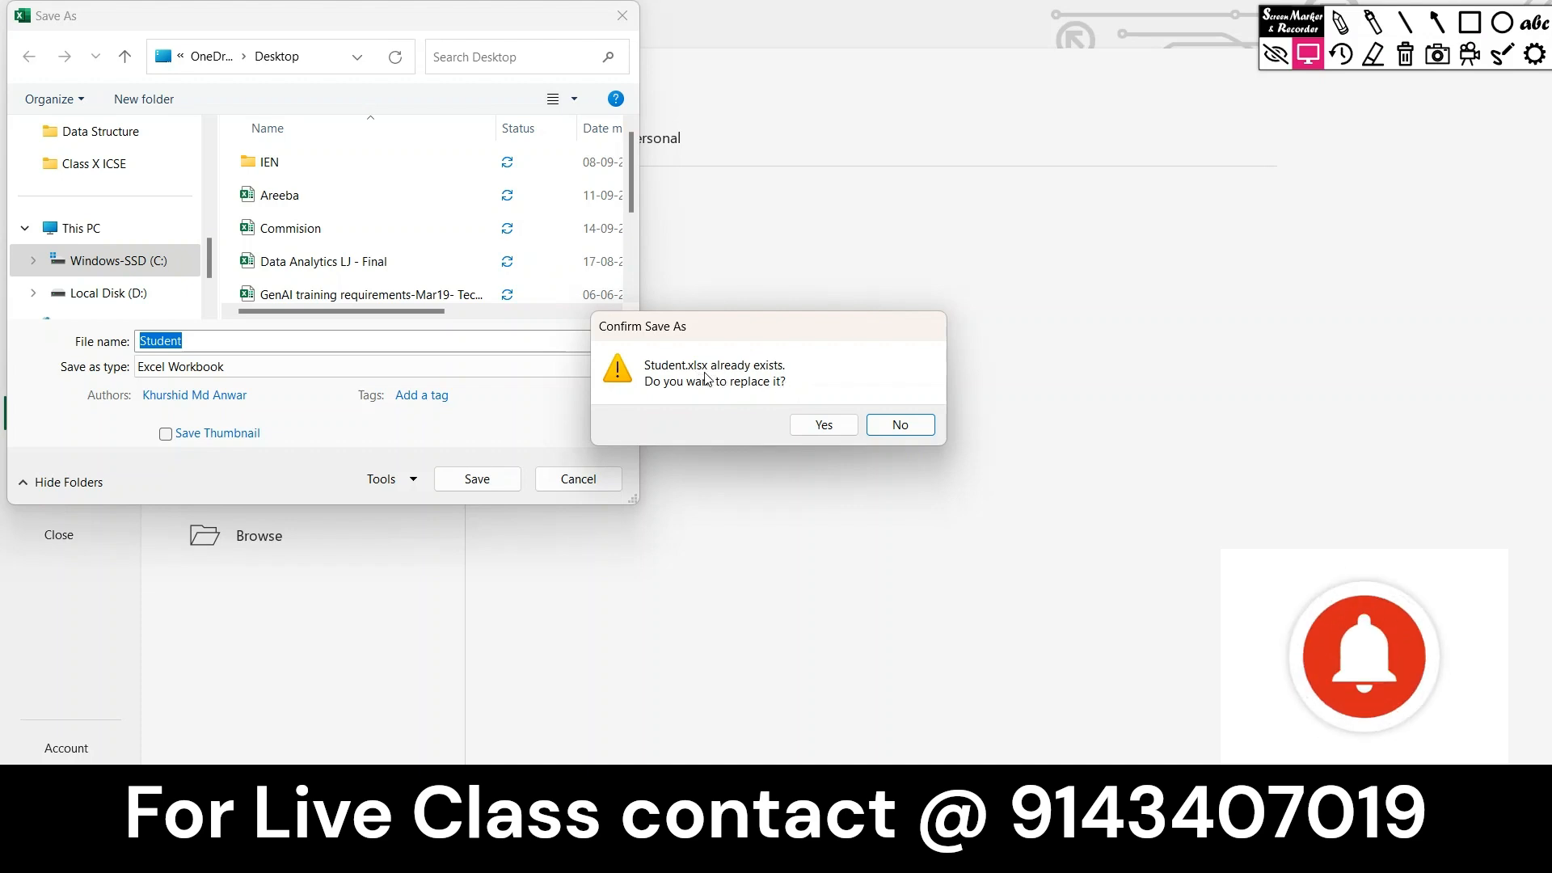
left_click(898, 429)
left_click(235, 338)
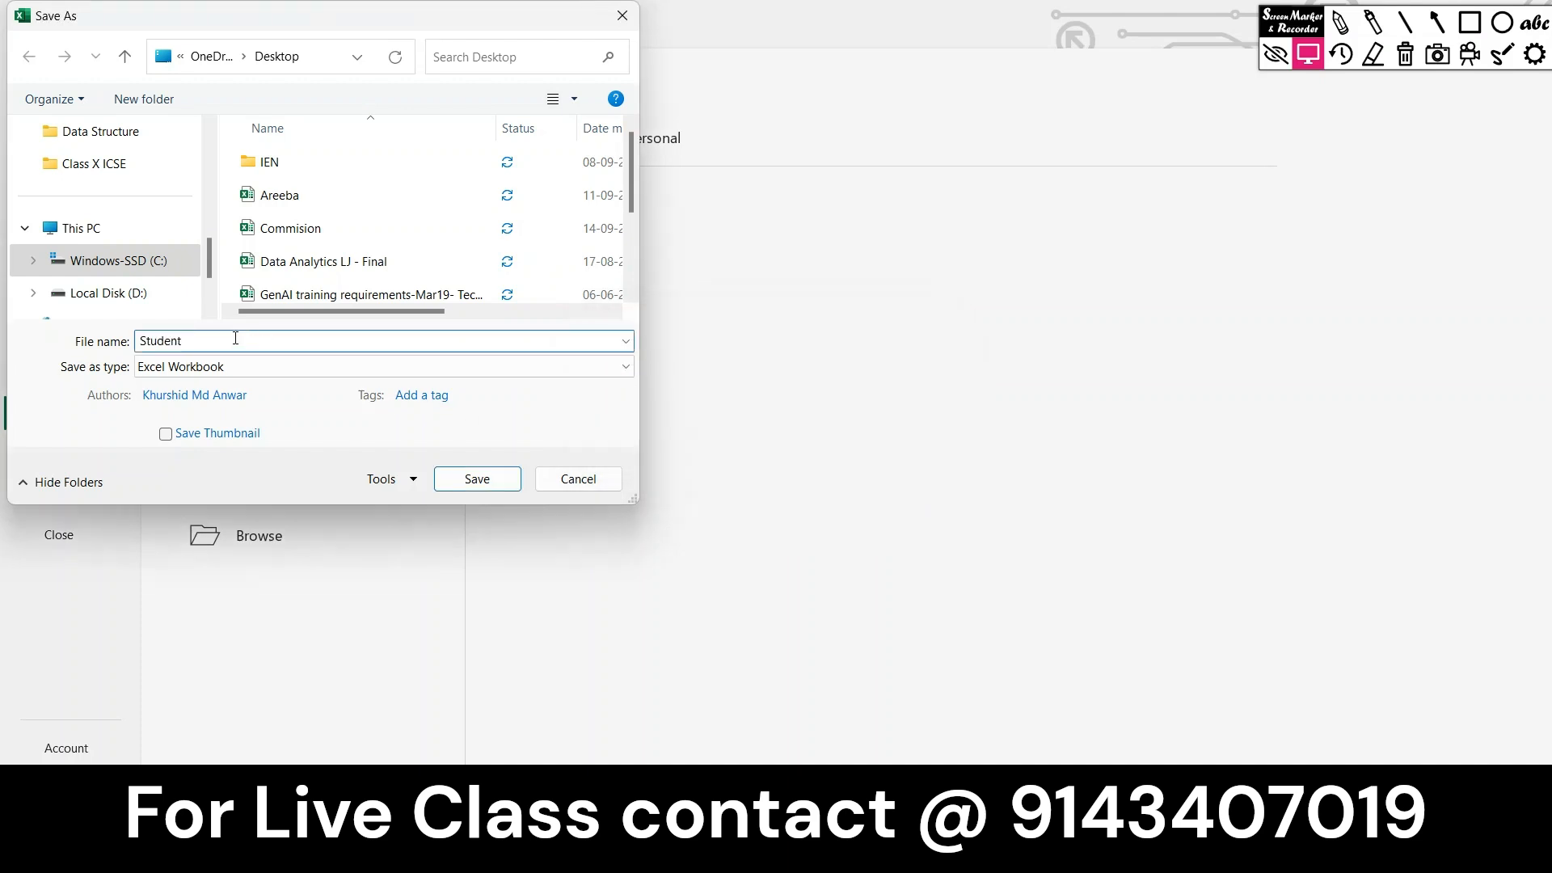
type("Data")
left_click(497, 488)
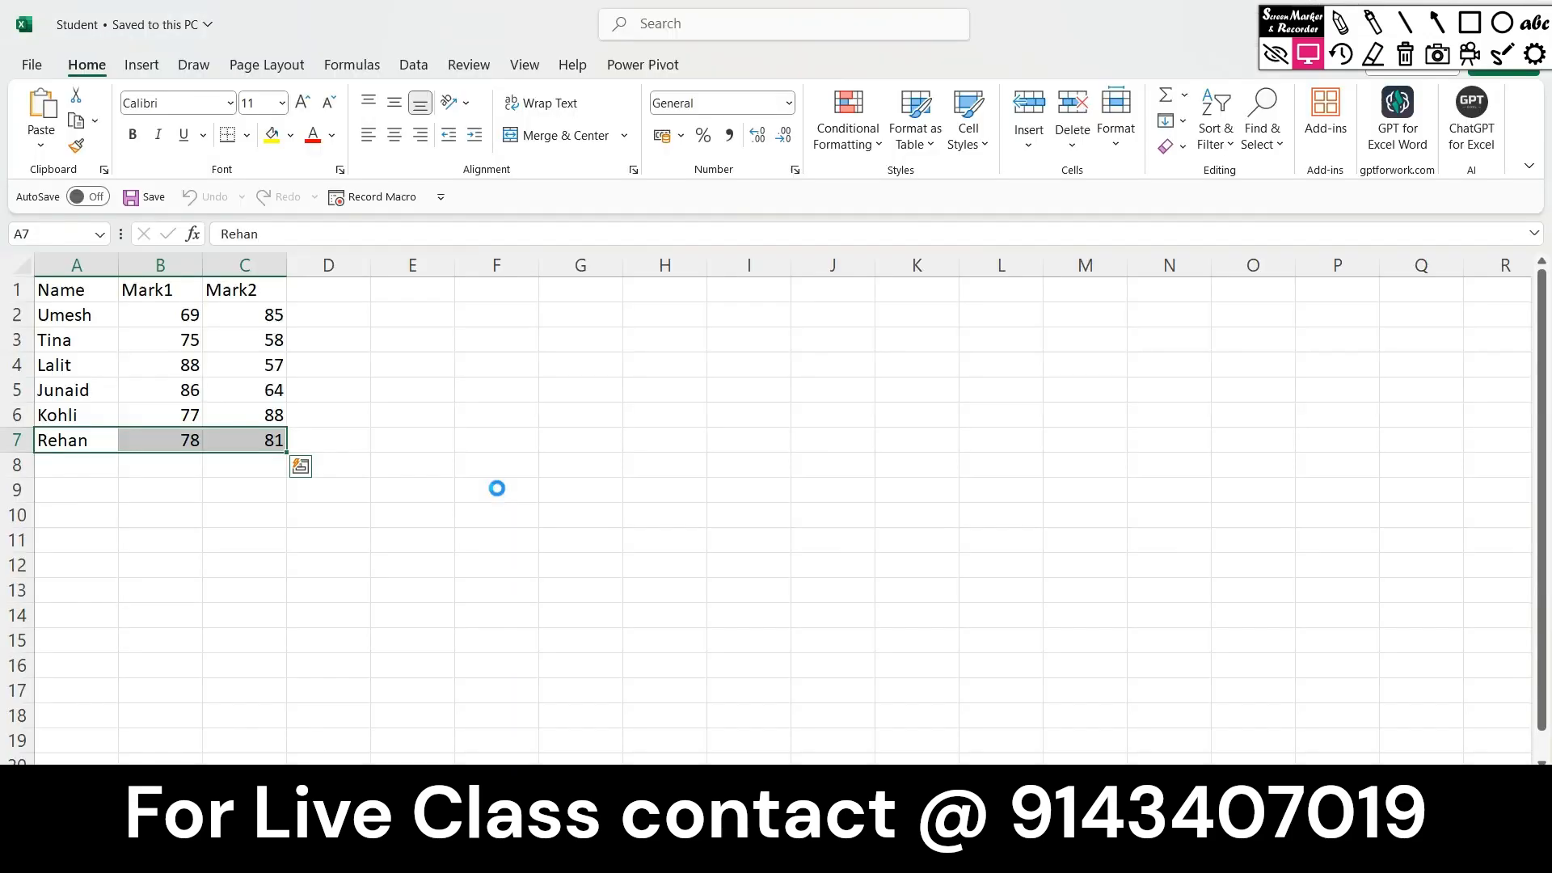
Check the recent workbooks list for StudentData and save the workbook again, ending on cell A8.
left_click(32, 65)
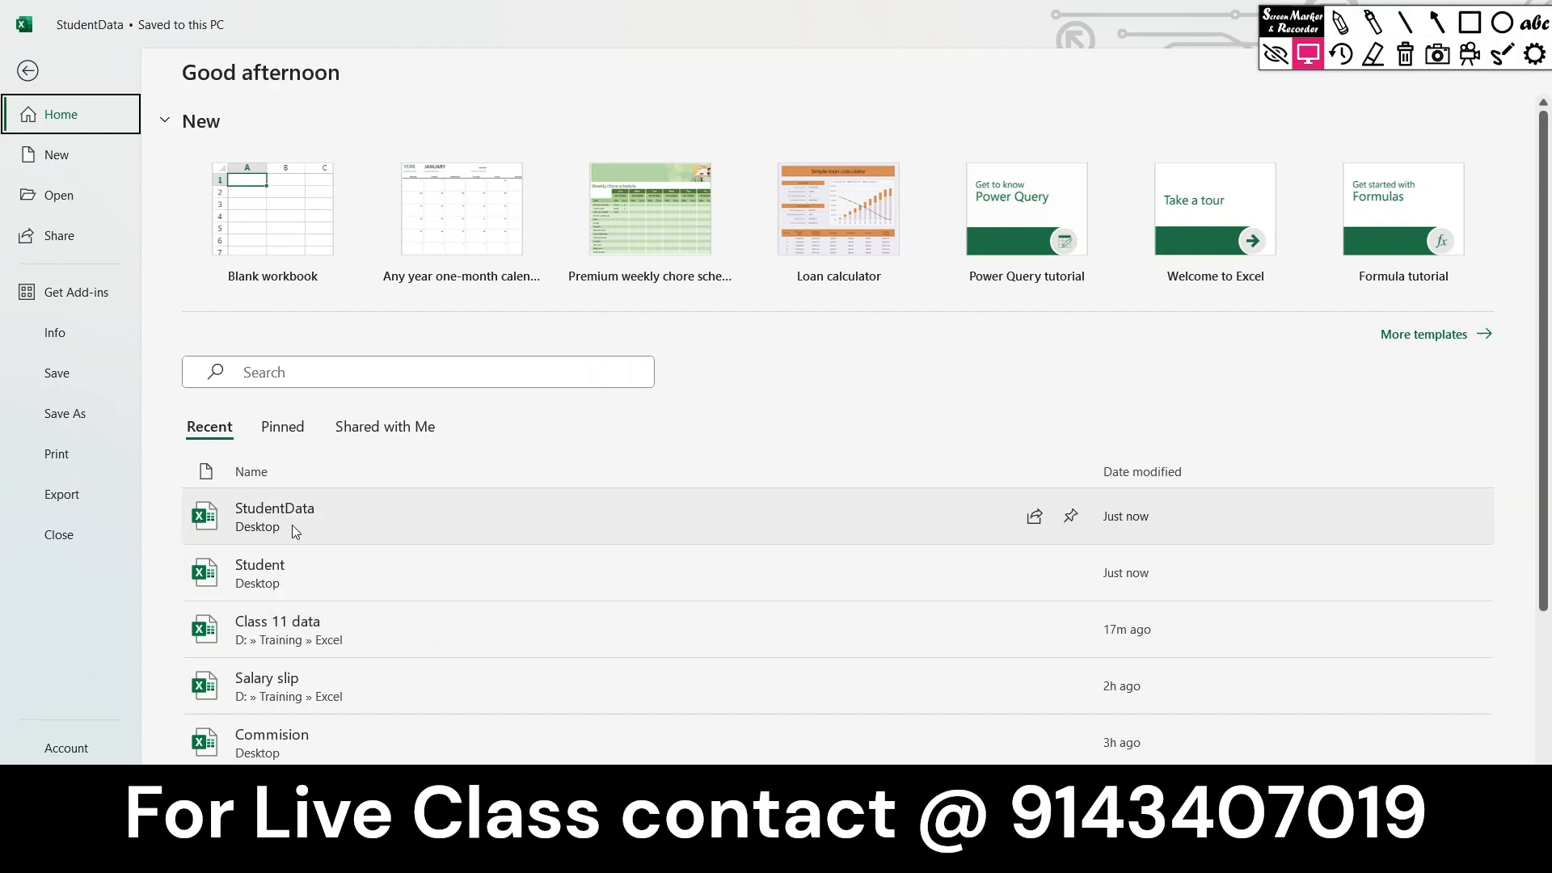
left_click(12, 69)
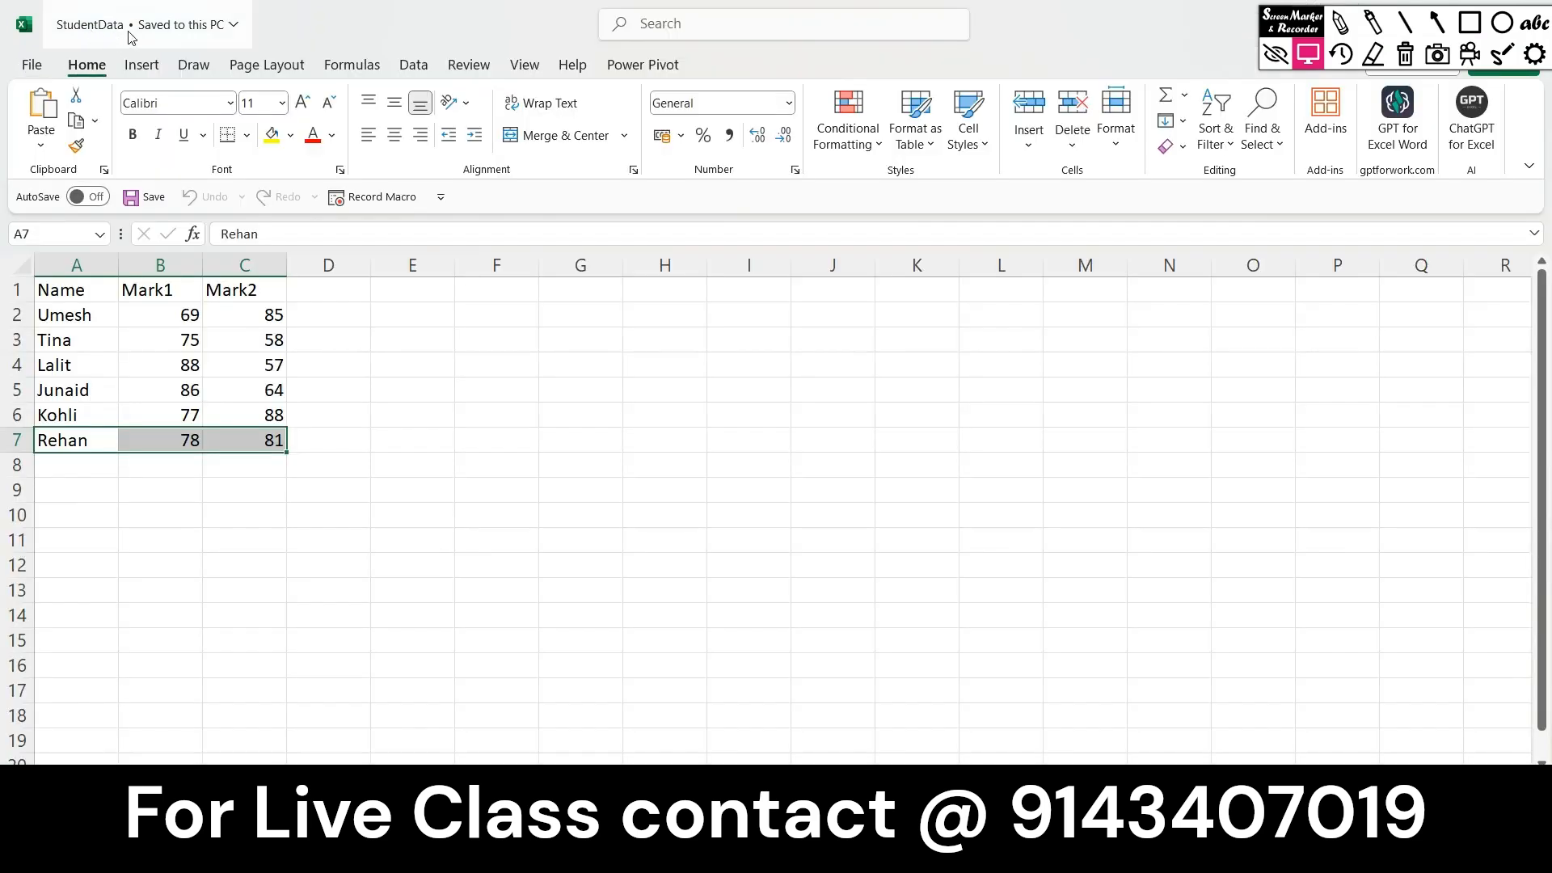
left_click(32, 67)
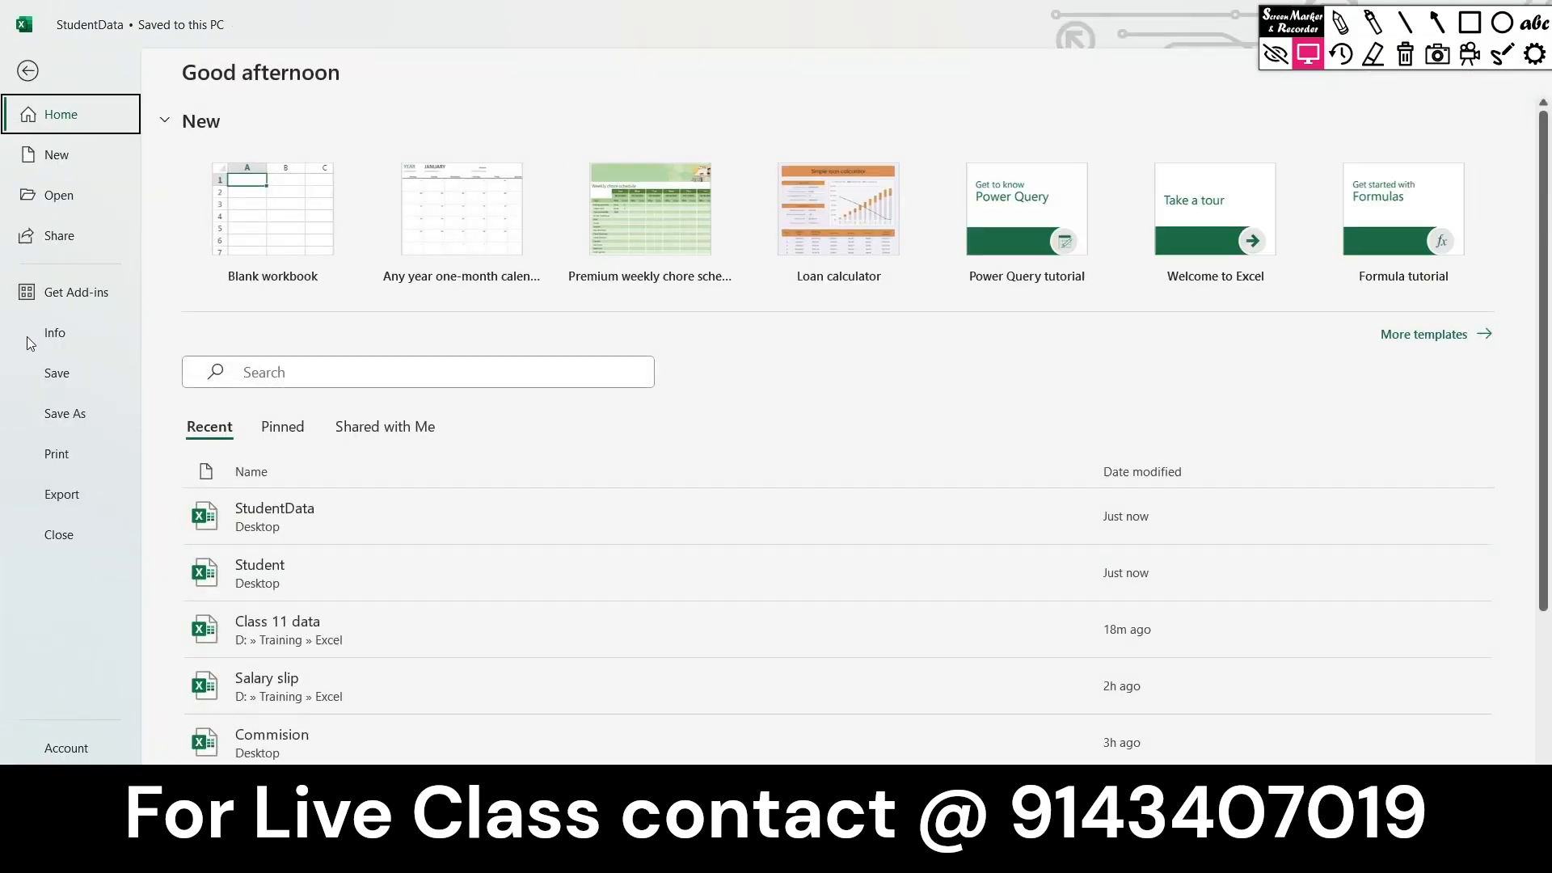
left_click(60, 375)
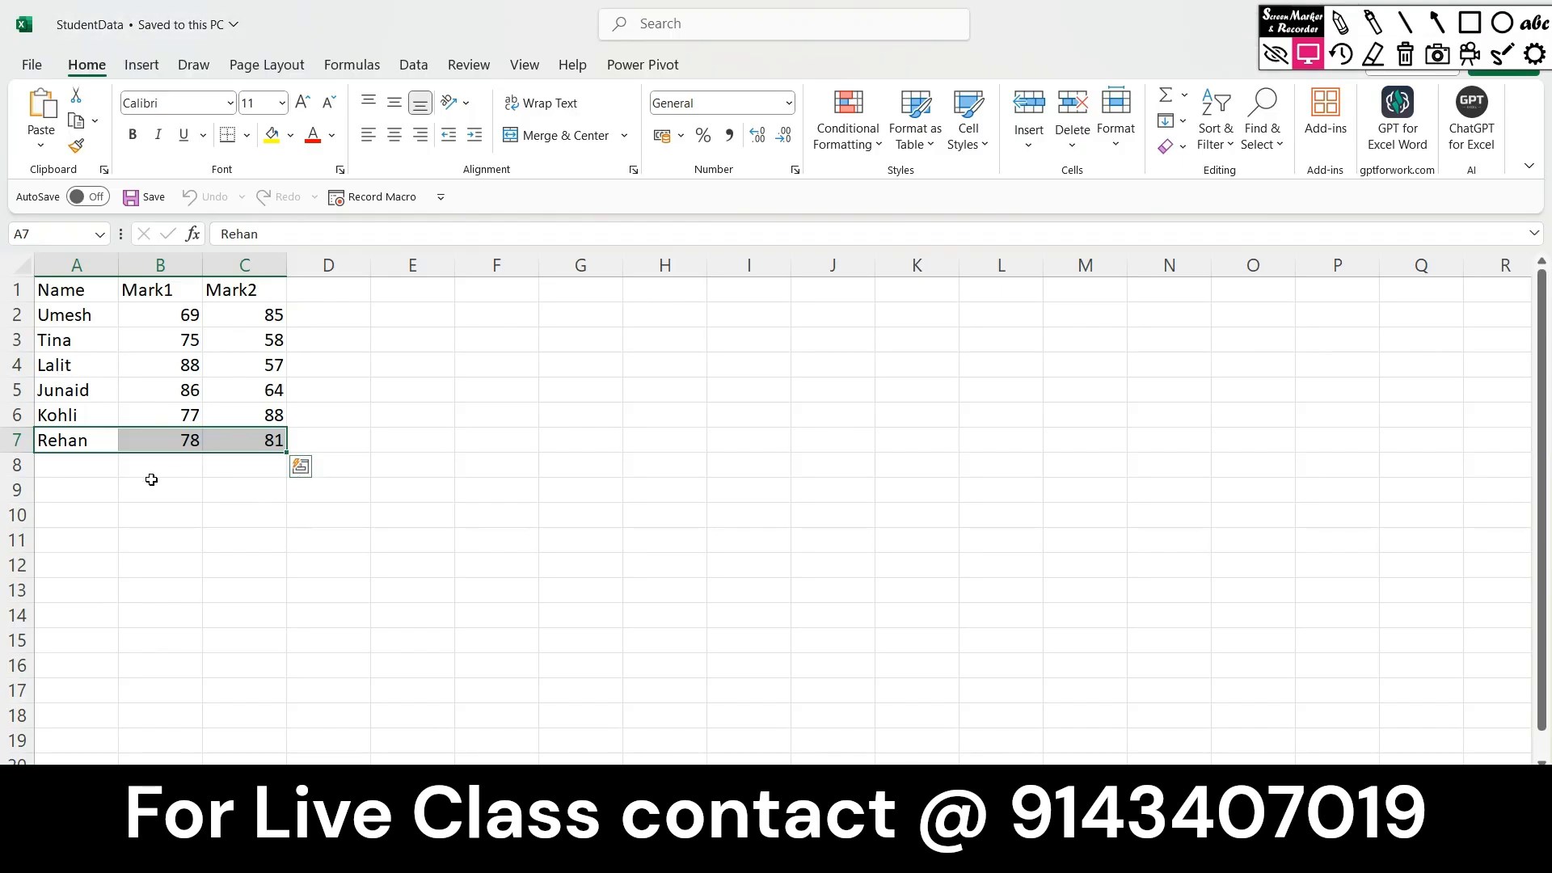
left_click(54, 459)
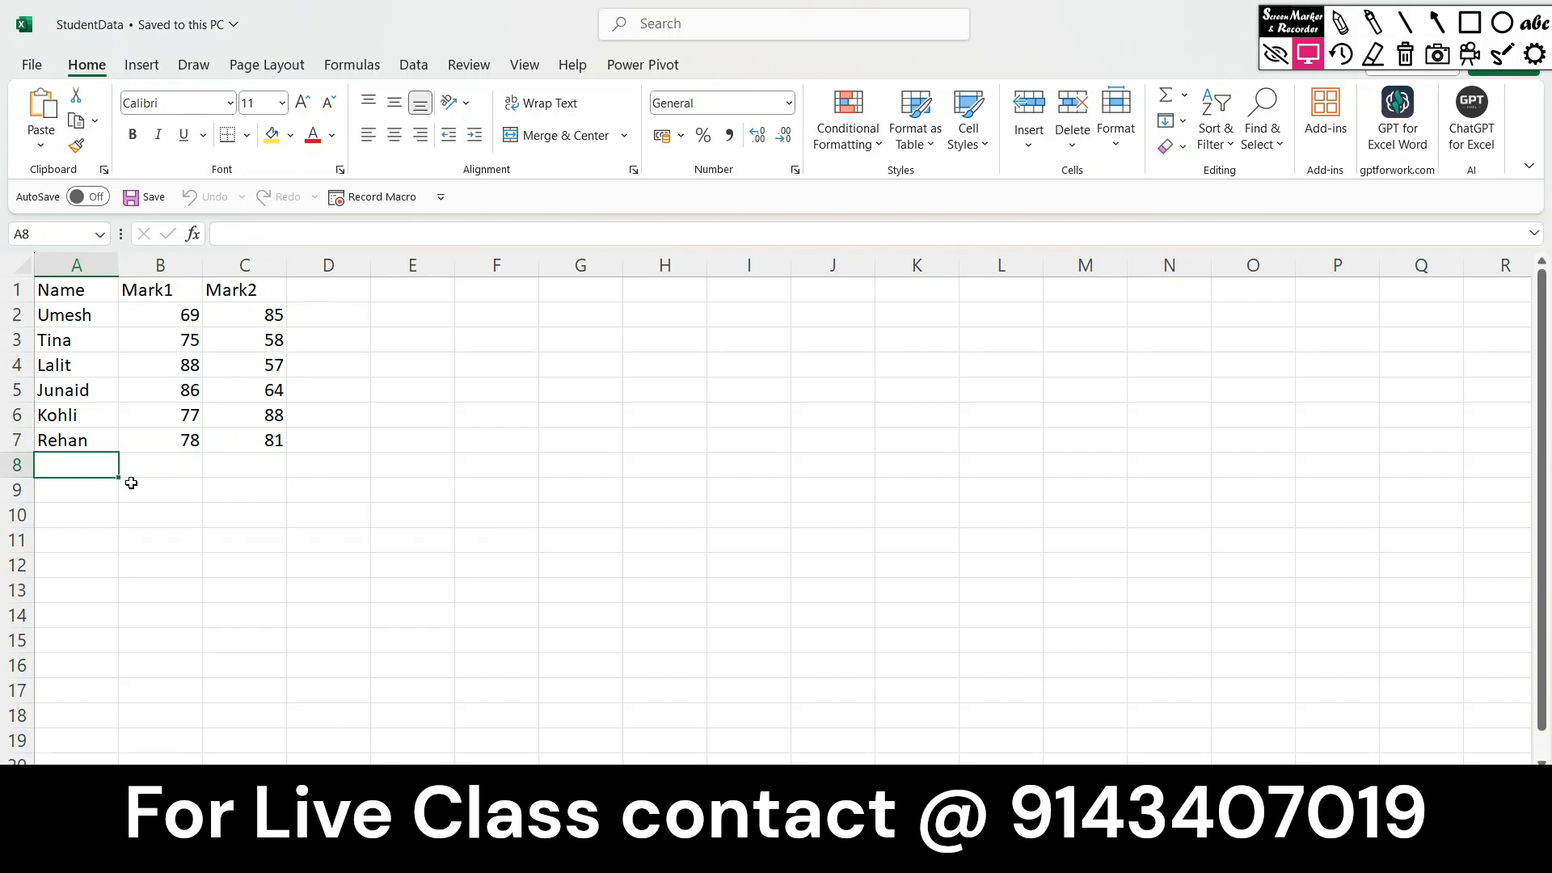
Add a new student's record in row 8 with marks 65 and 56, and save the StudentData workbook.
type("Wasim")
key("Tab")
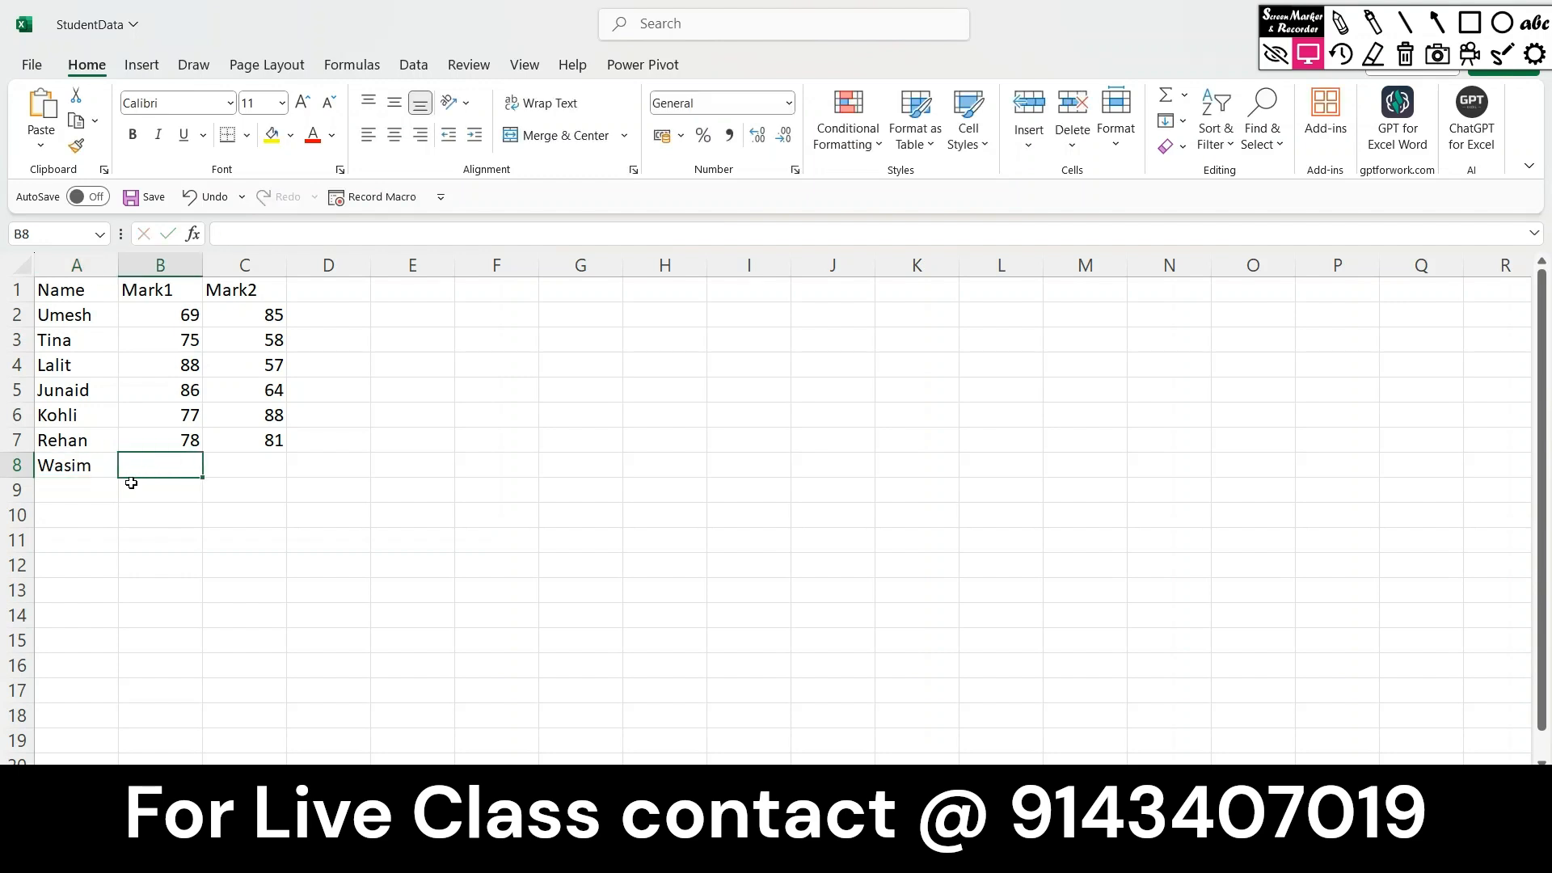
type("65")
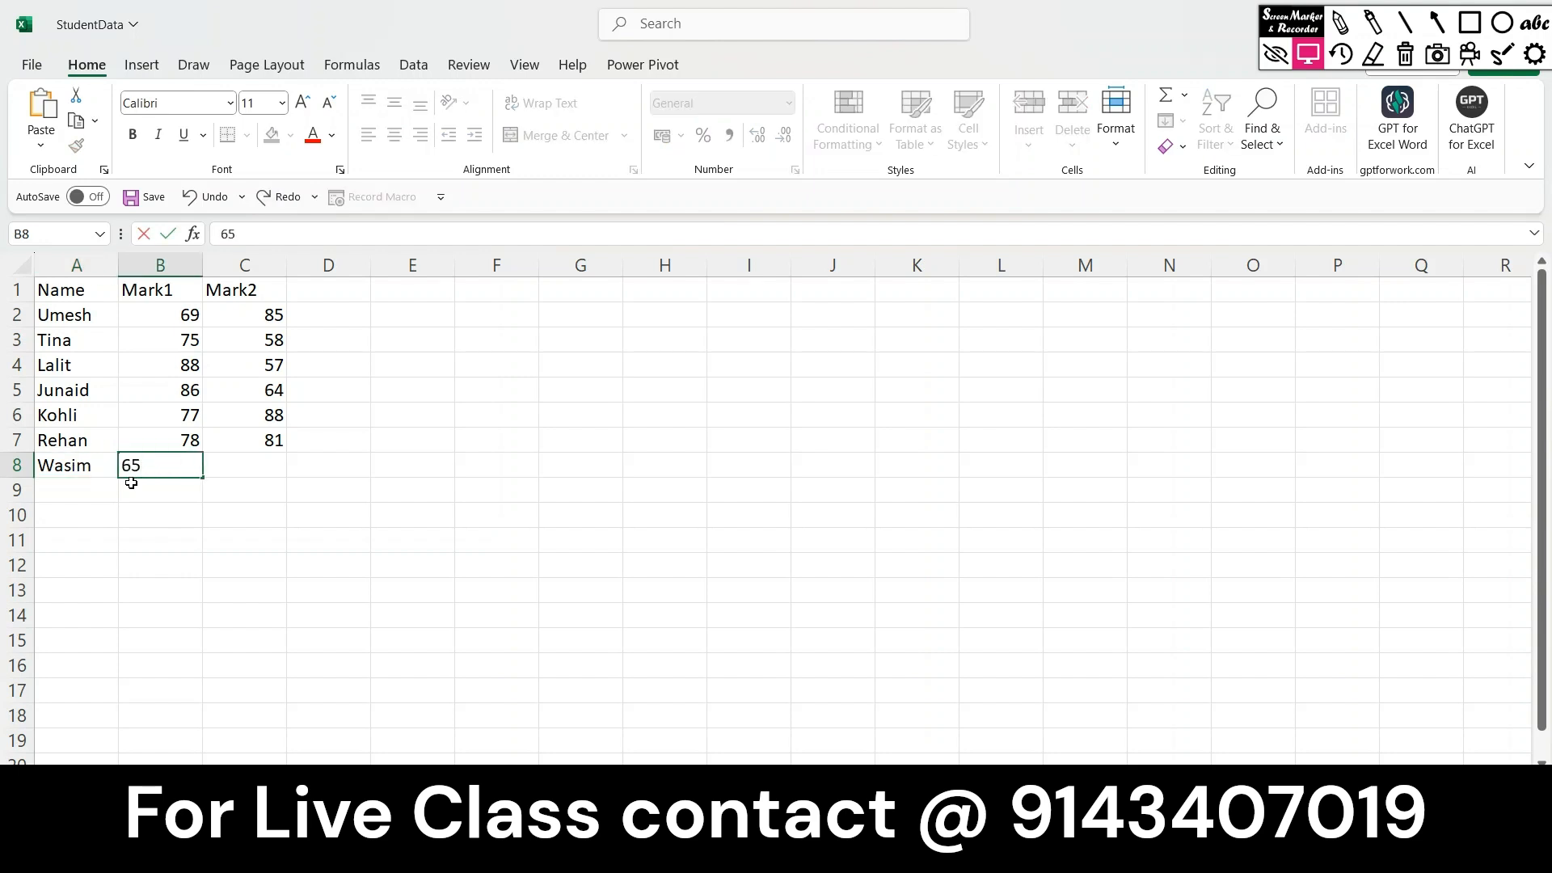
key("Tab")
type("56")
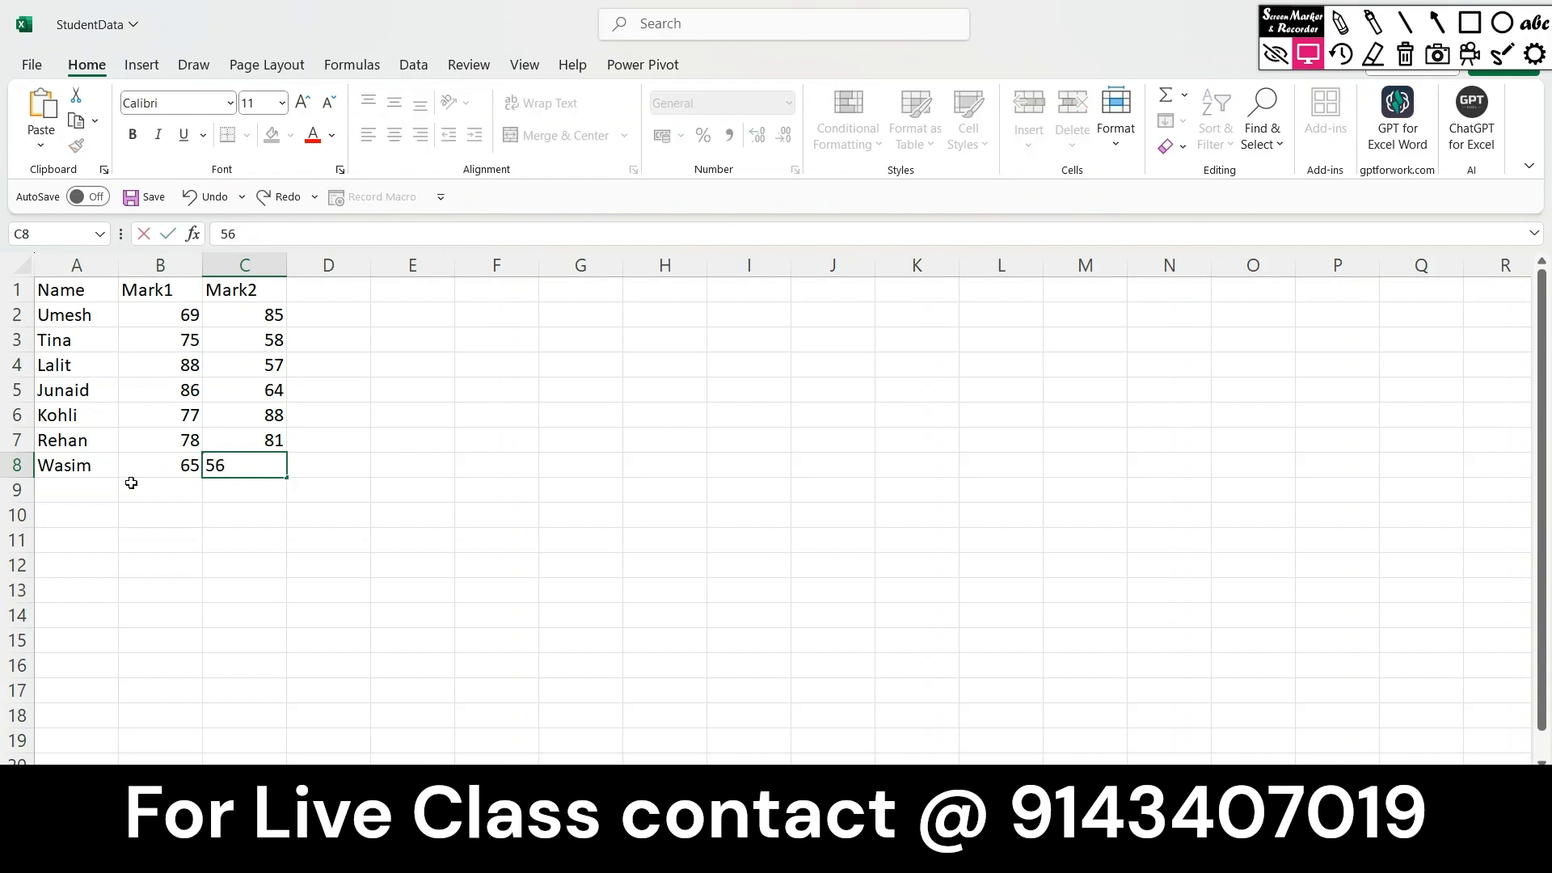
key("Tab")
key("Left")
key("Left")
key("Left")
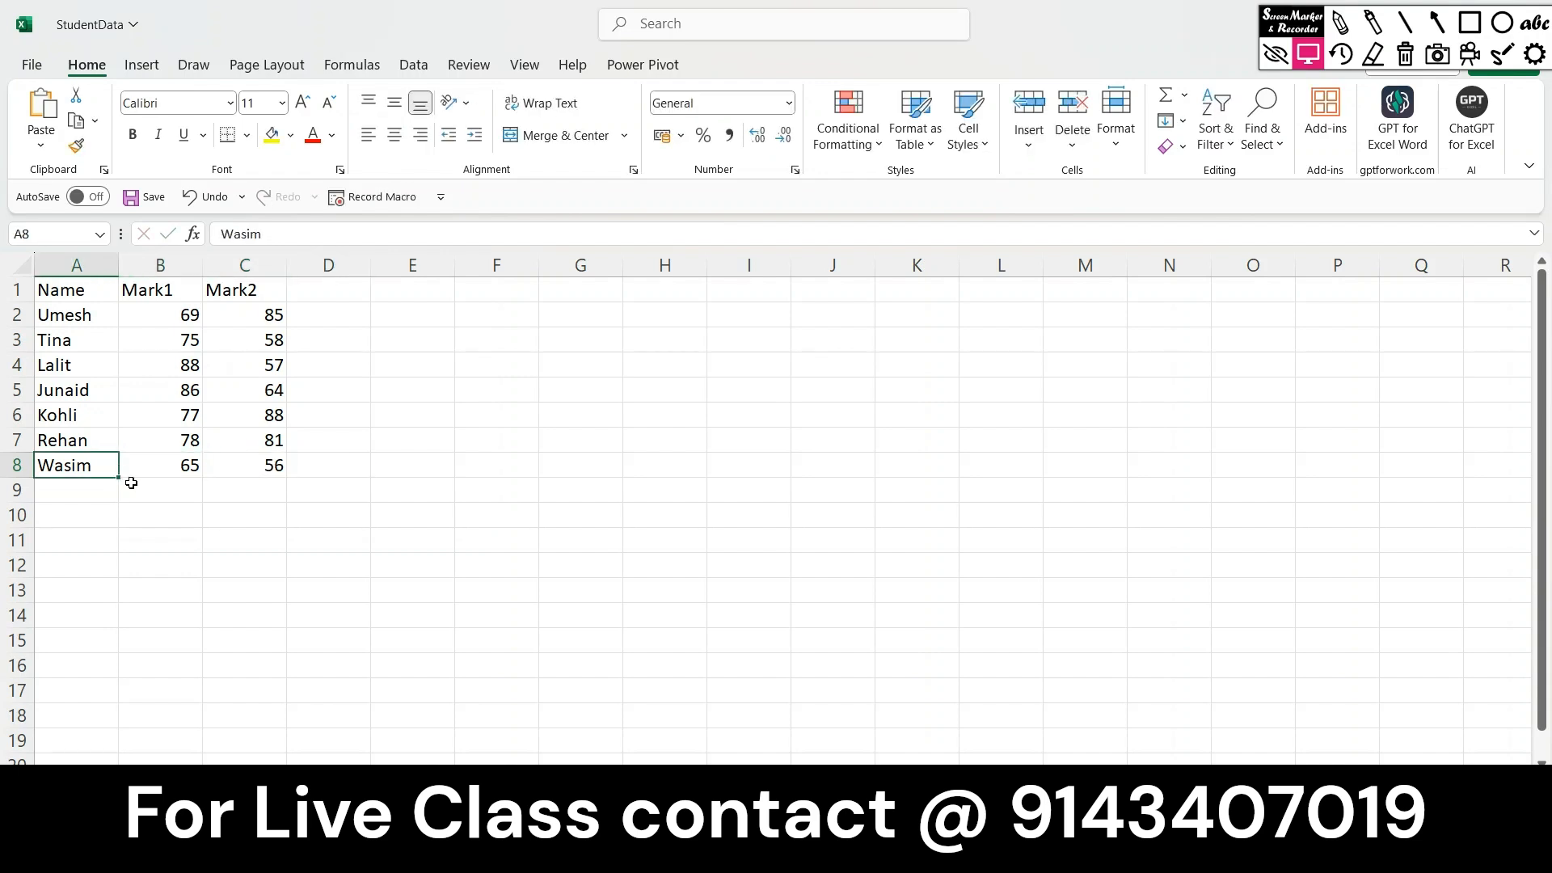
left_click(34, 67)
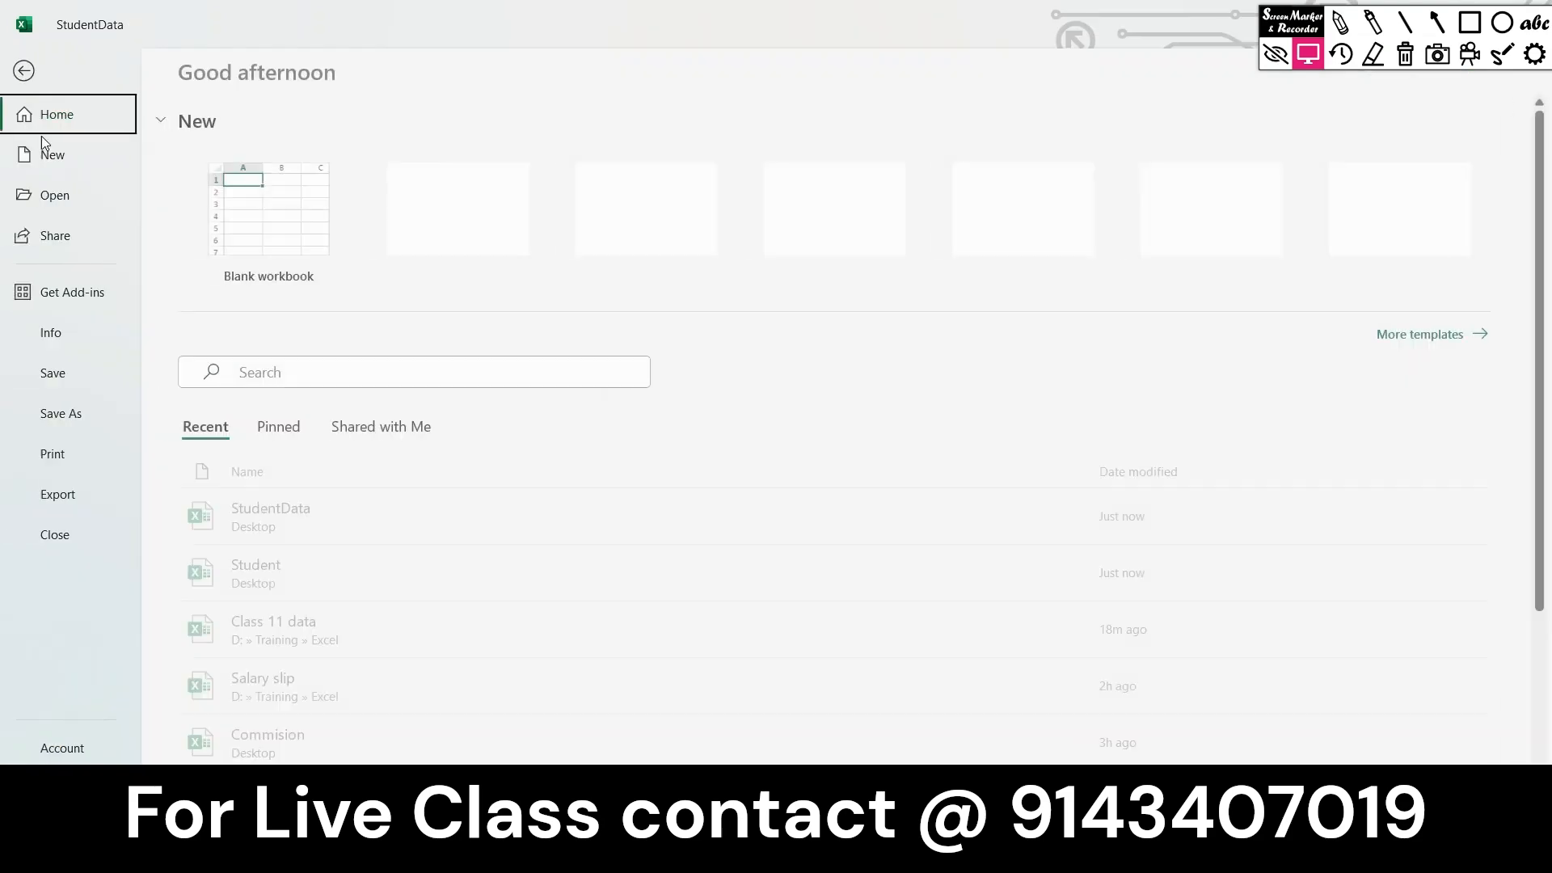
left_click(55, 373)
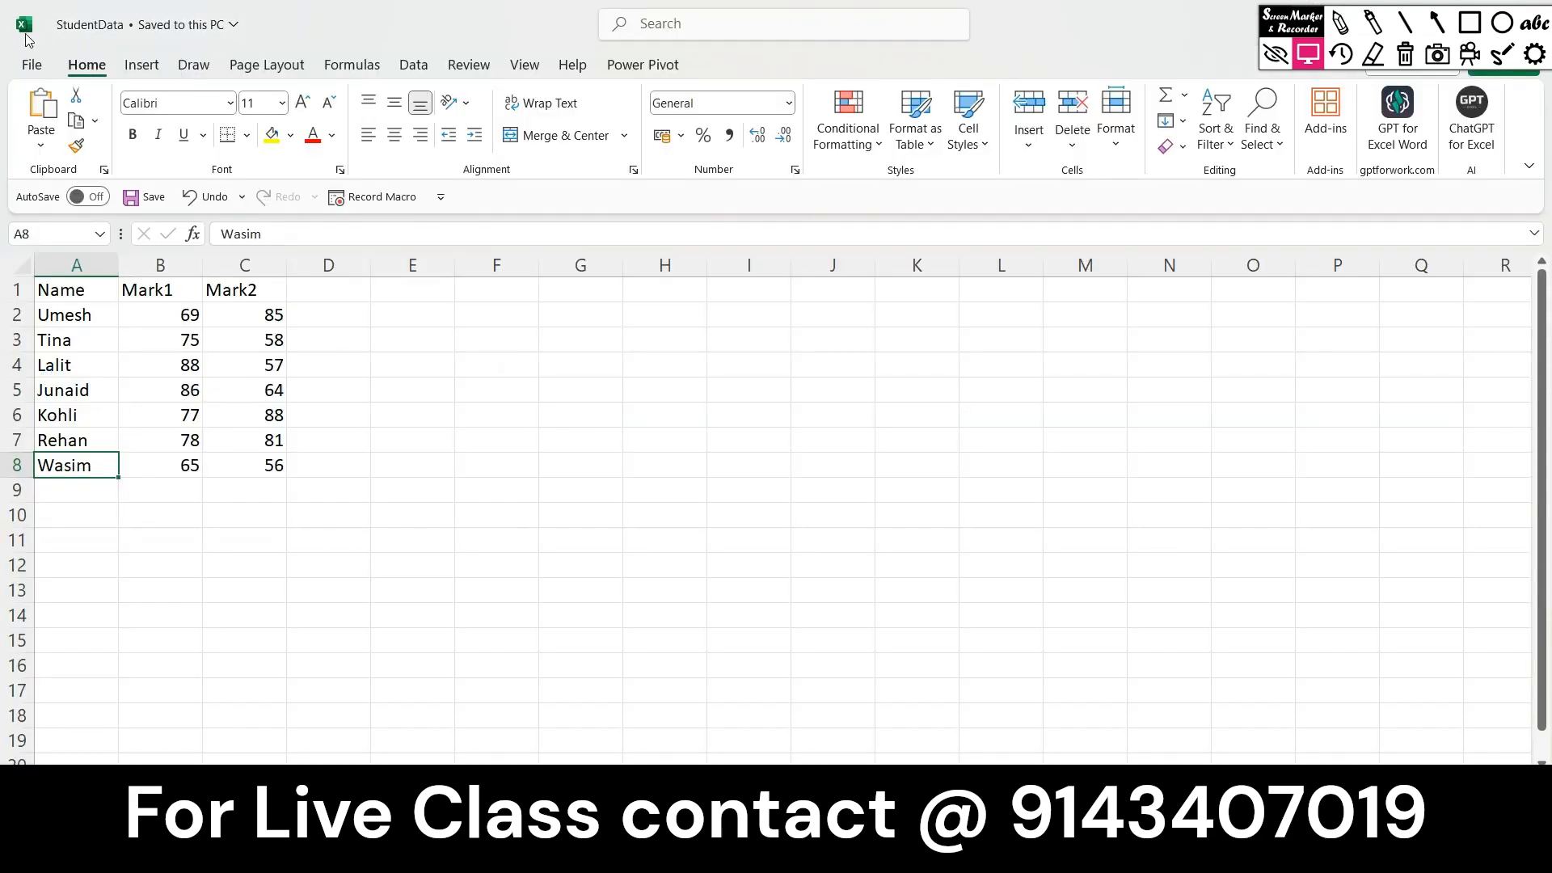
Open the Student workbook from the recent files twice to compare its records with StudentData, closing it each time.
left_click(32, 66)
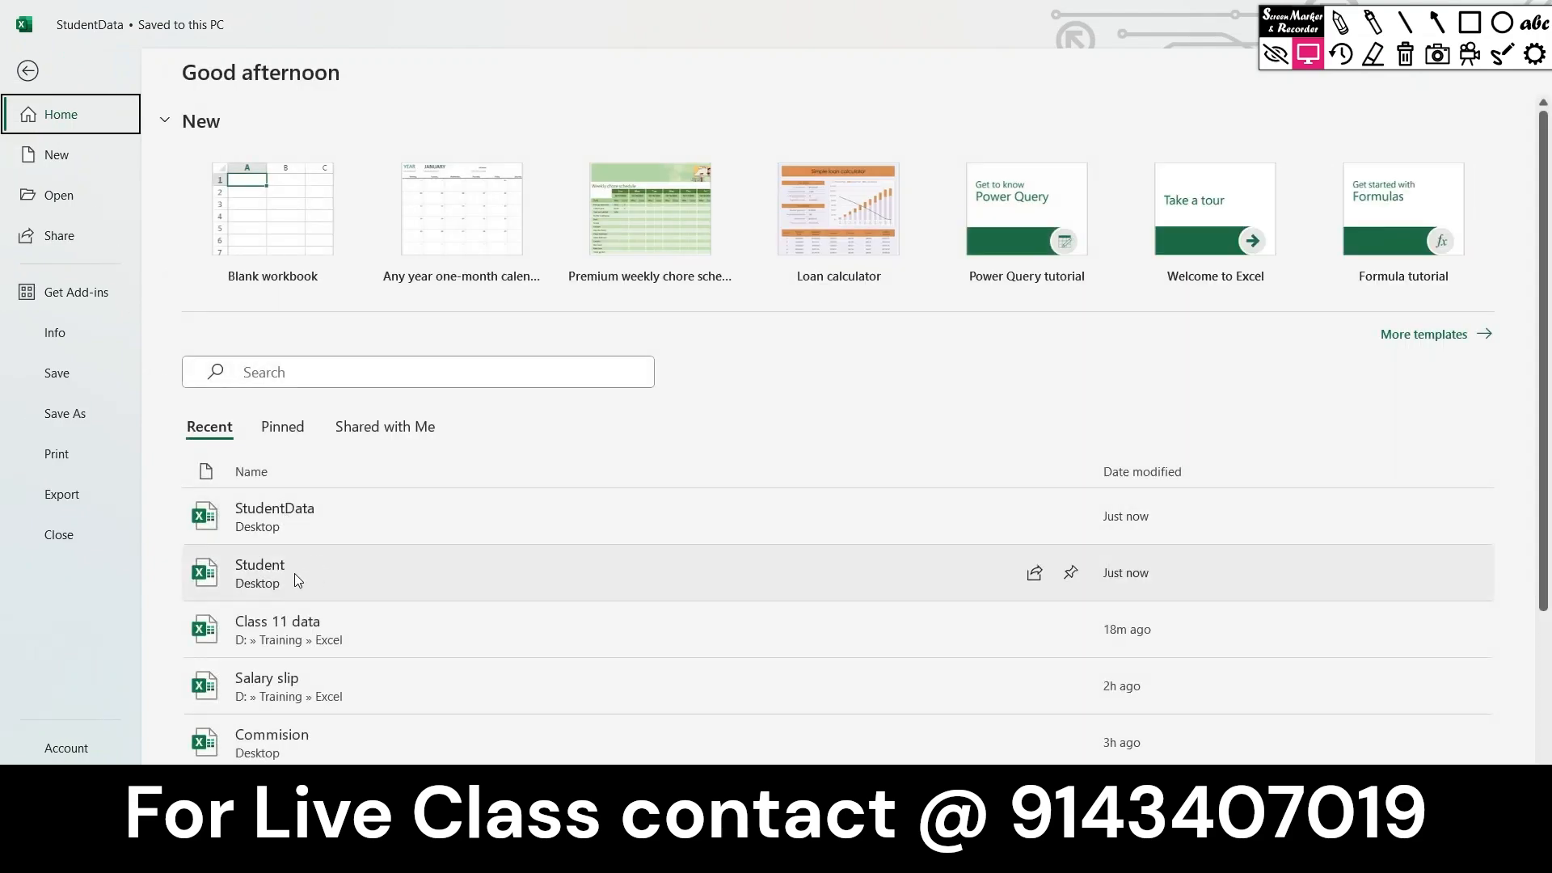
left_click(295, 576)
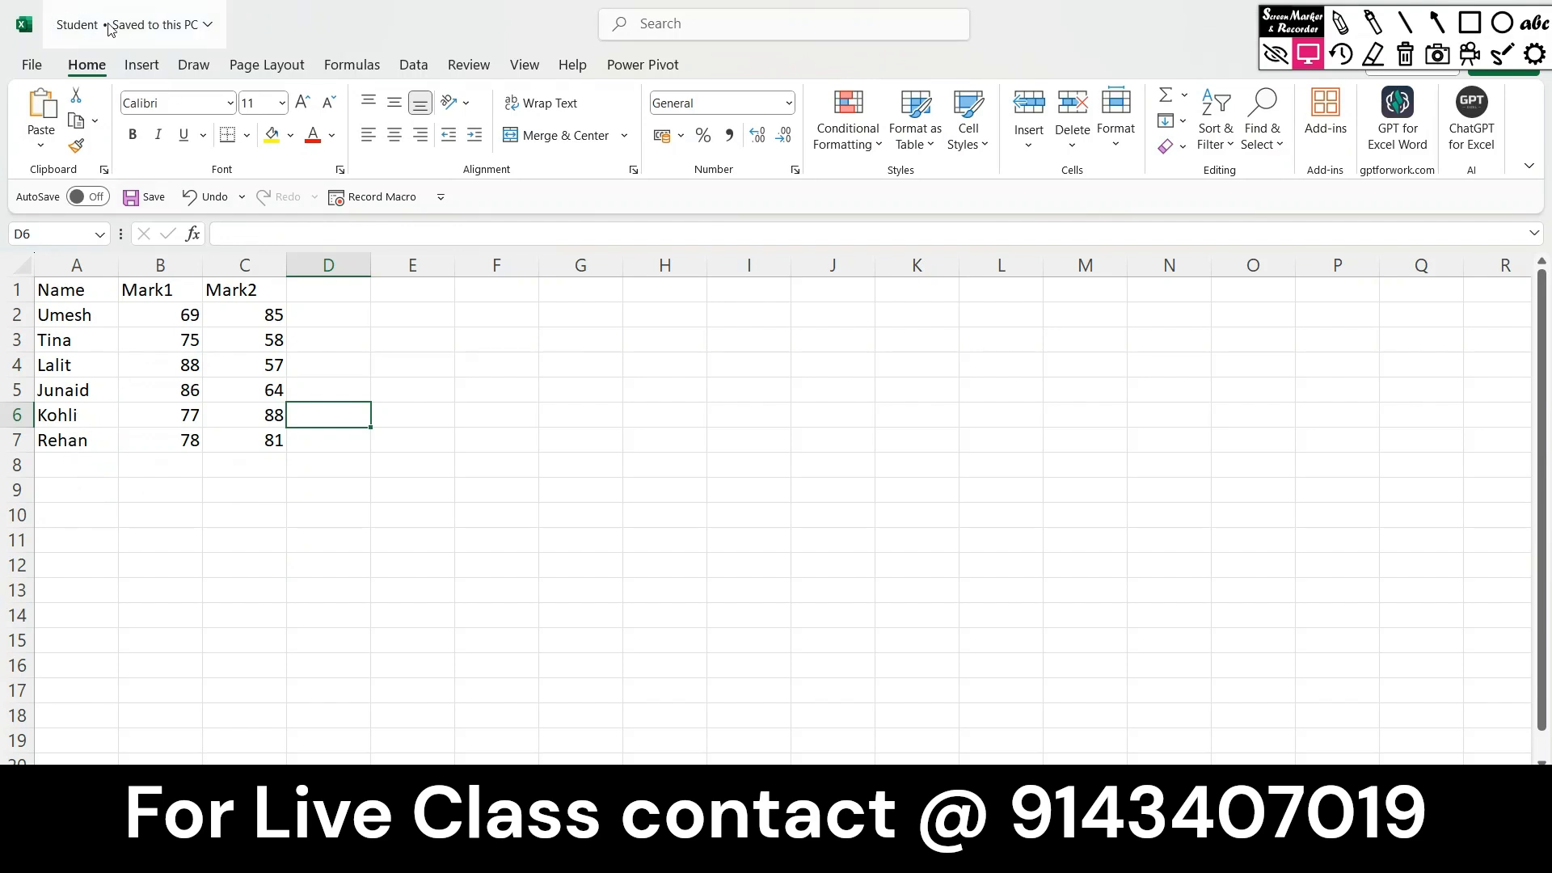
left_click(31, 32)
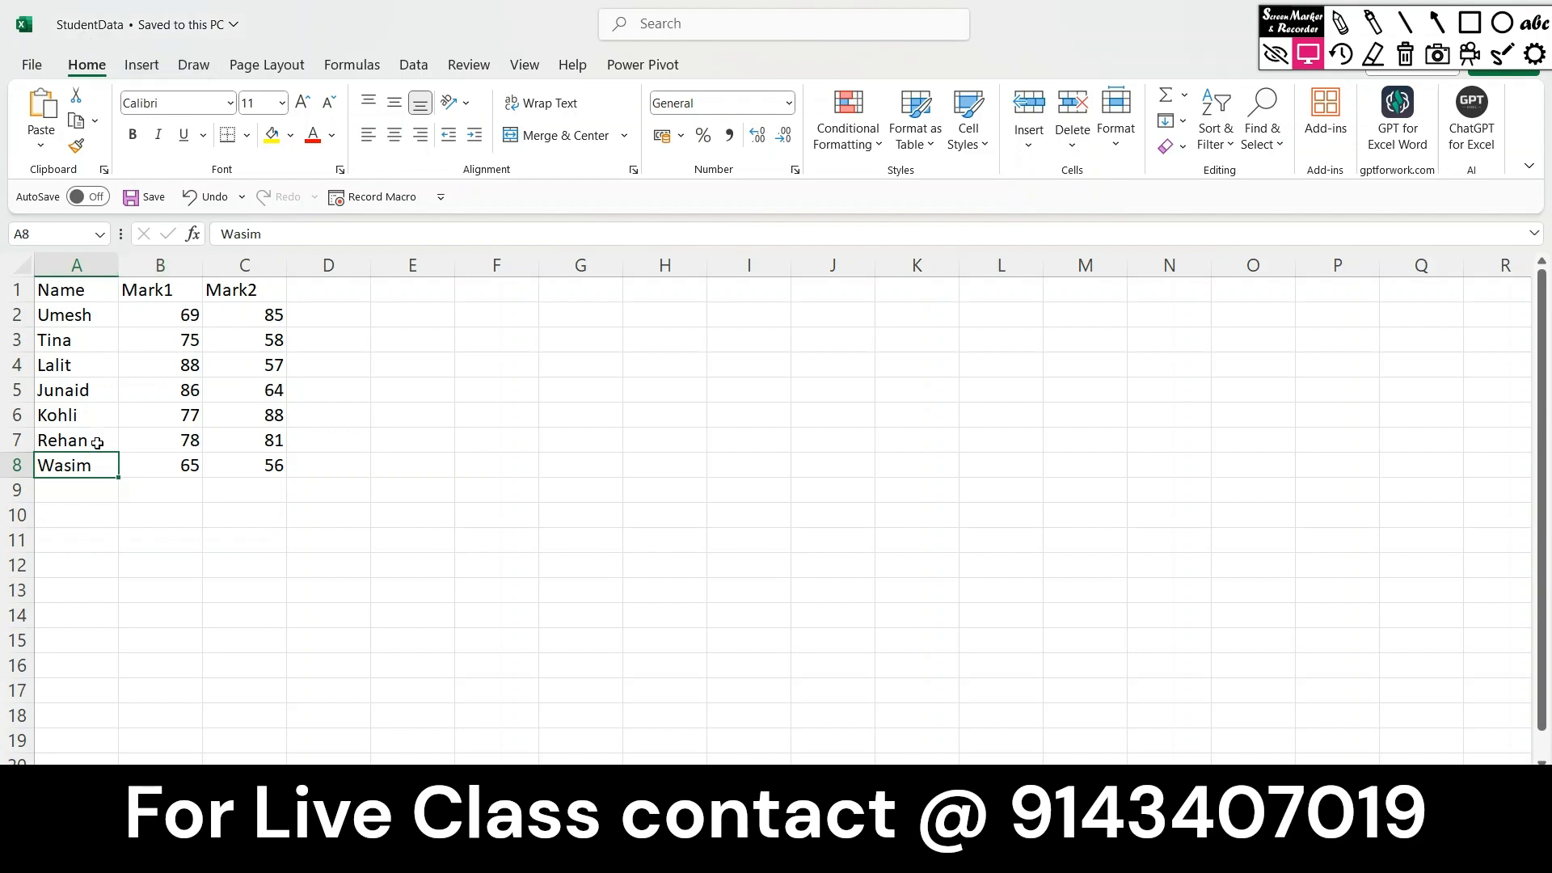
left_click(31, 65)
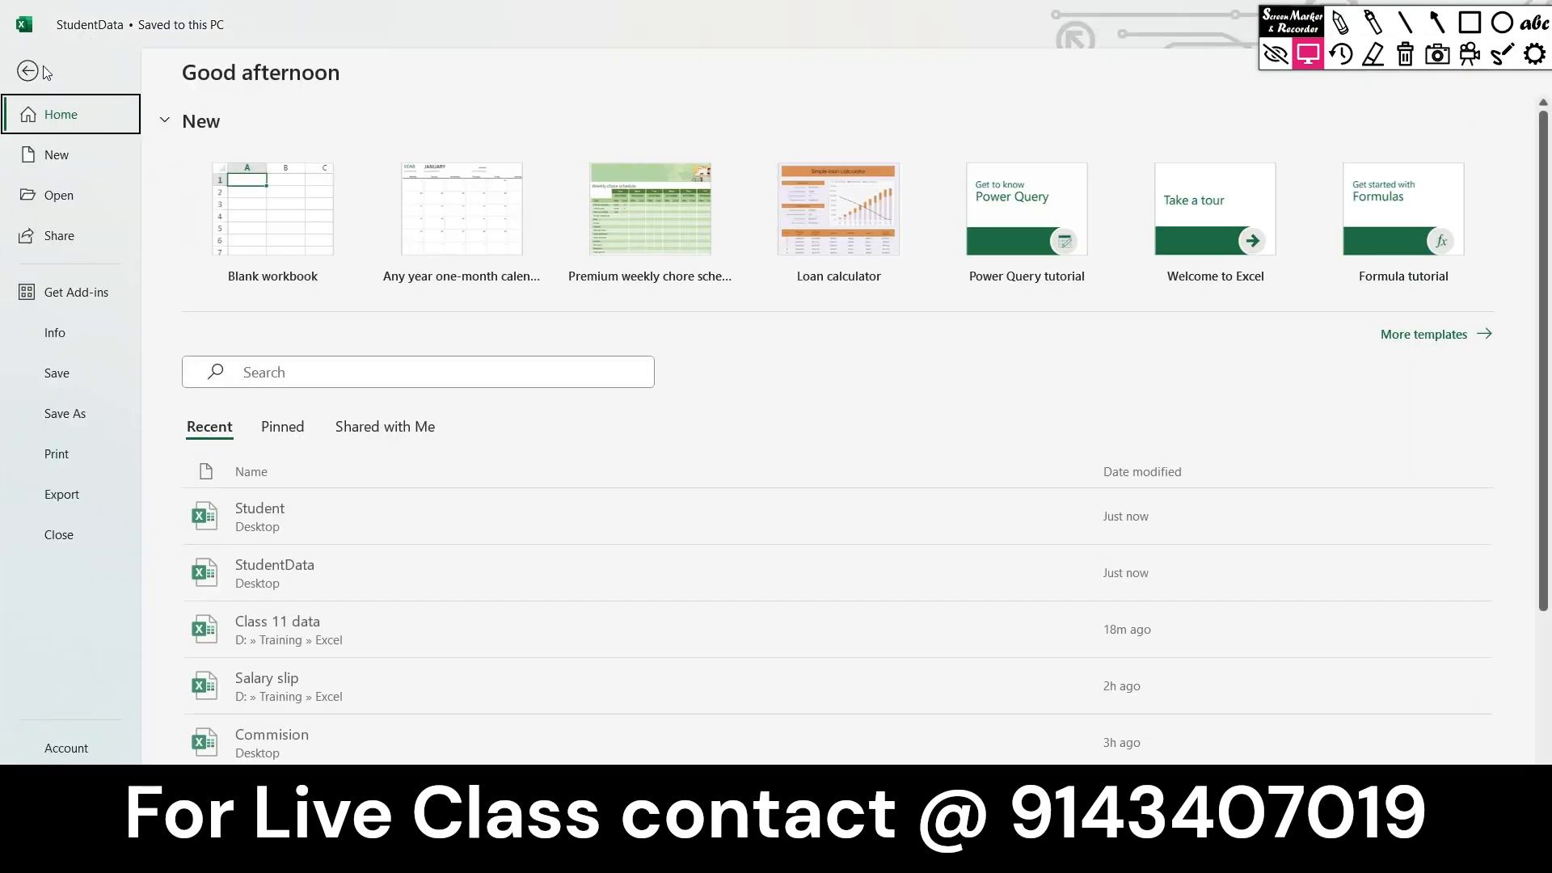
left_click(283, 530)
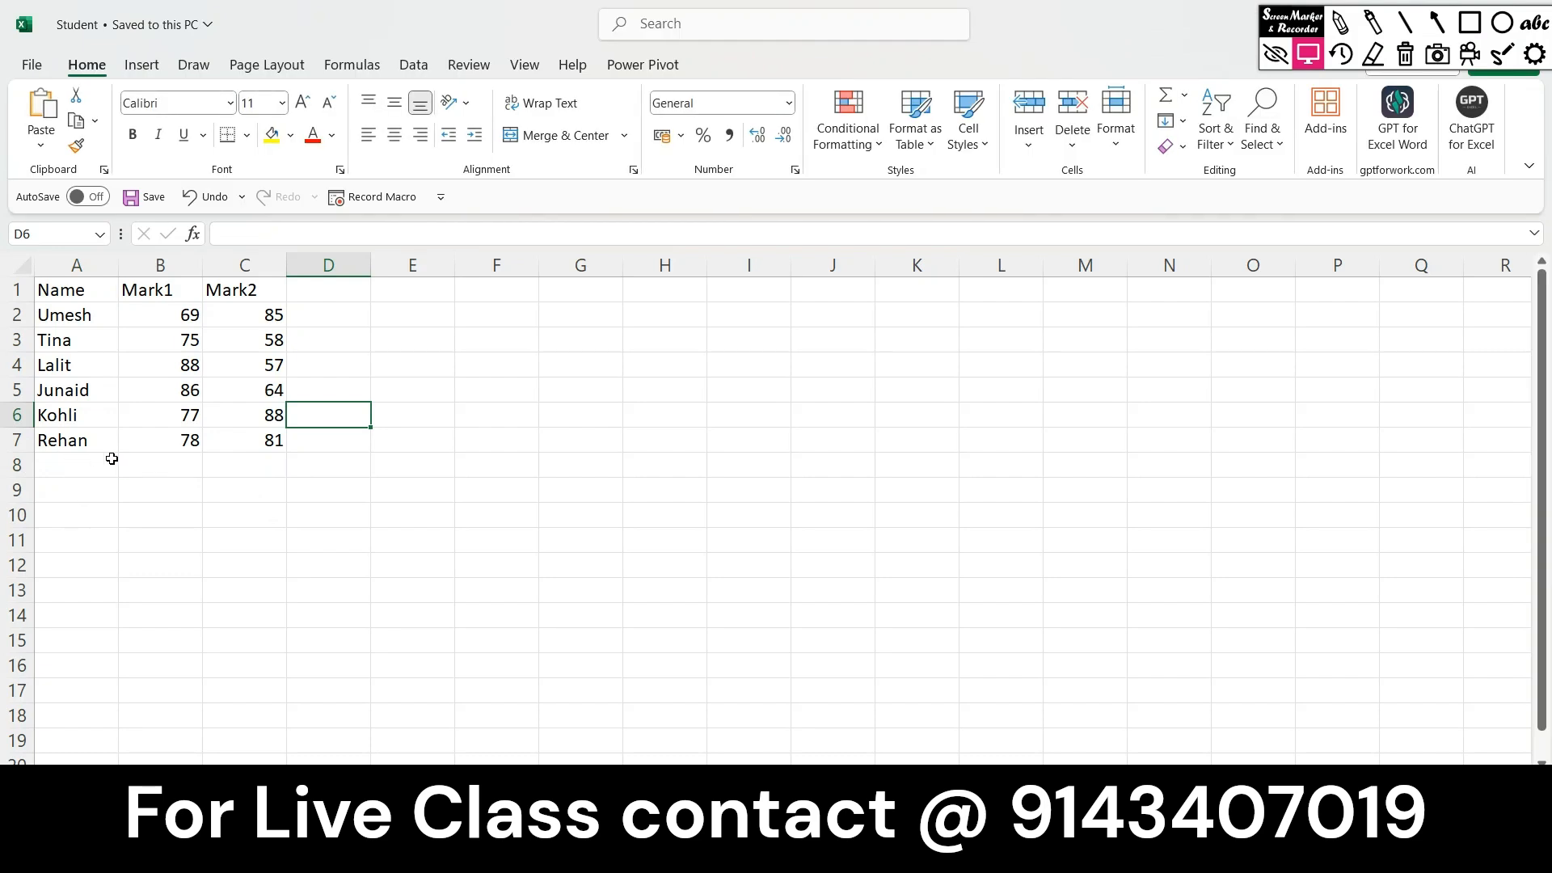
left_click(36, 70)
left_click(66, 530)
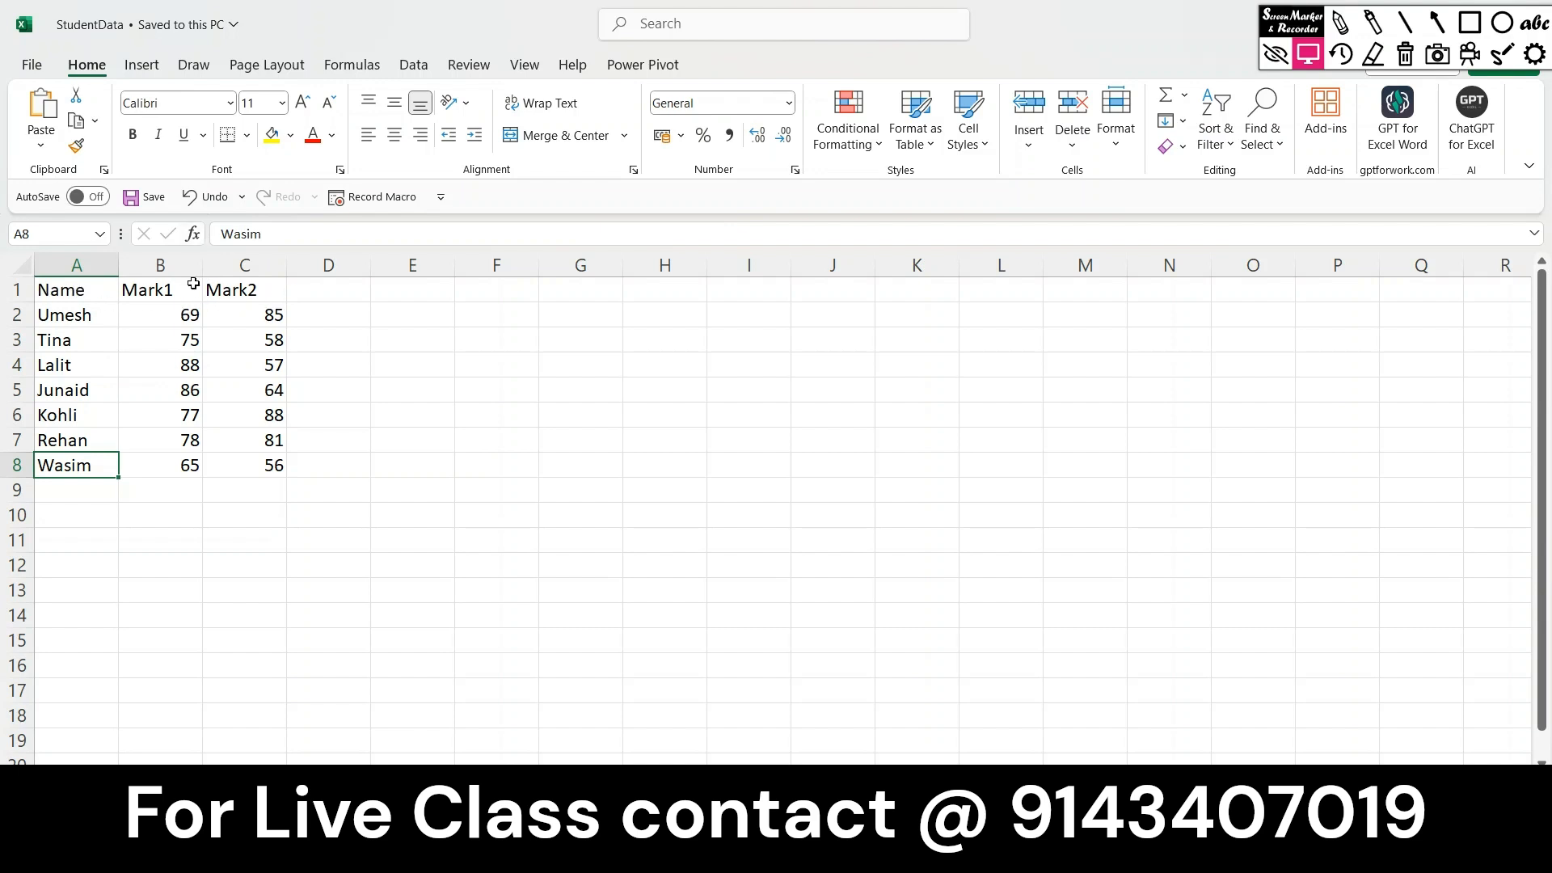
Insert a blank row above the header row and undo the insertion.
left_click(15, 290)
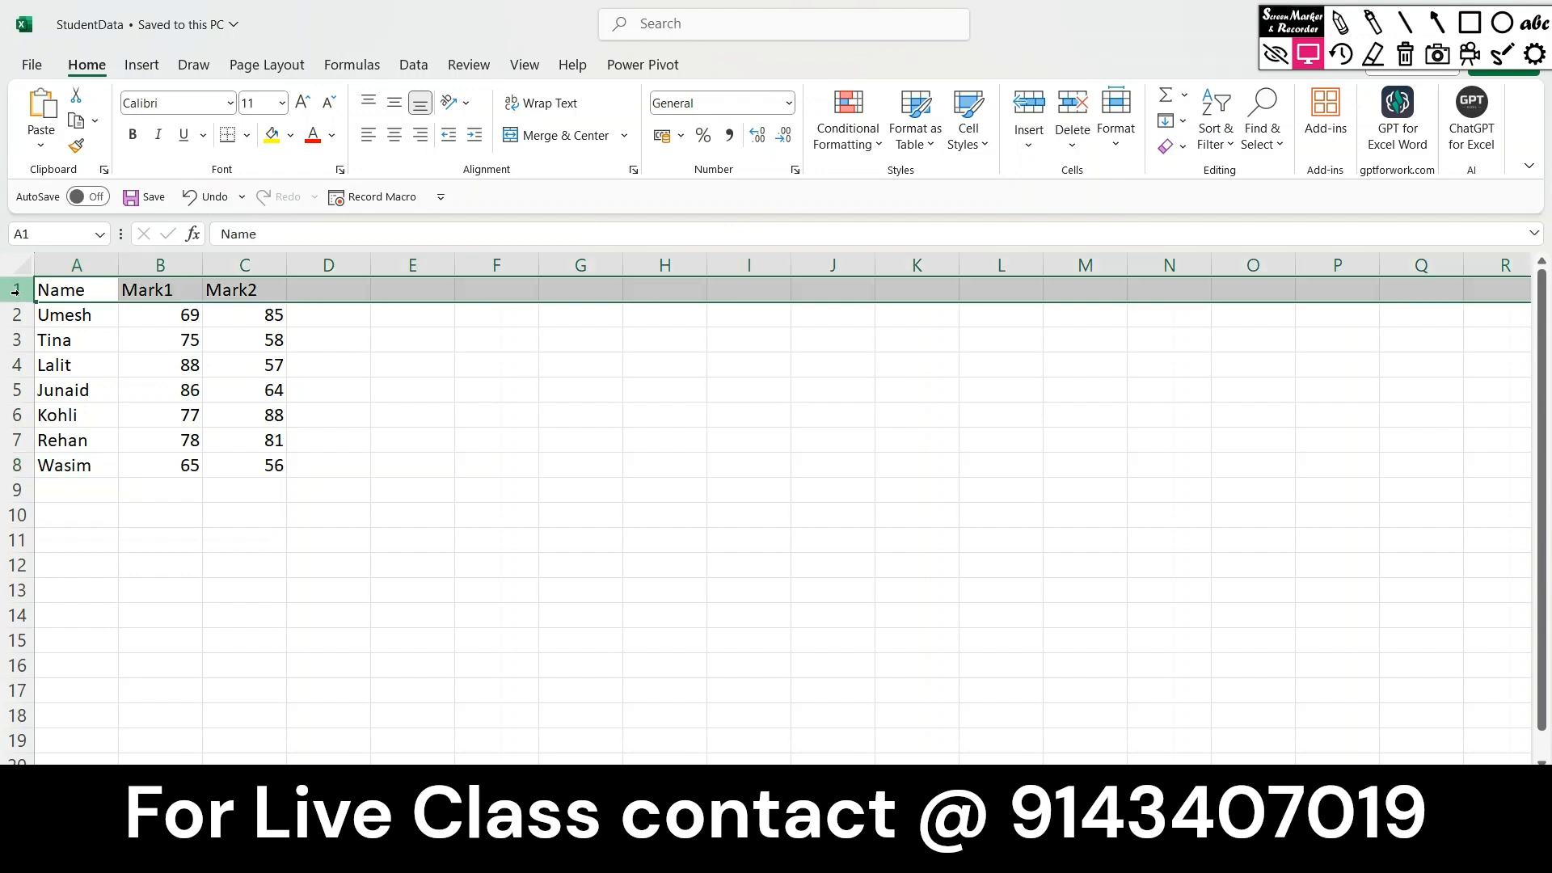
right_click(16, 291)
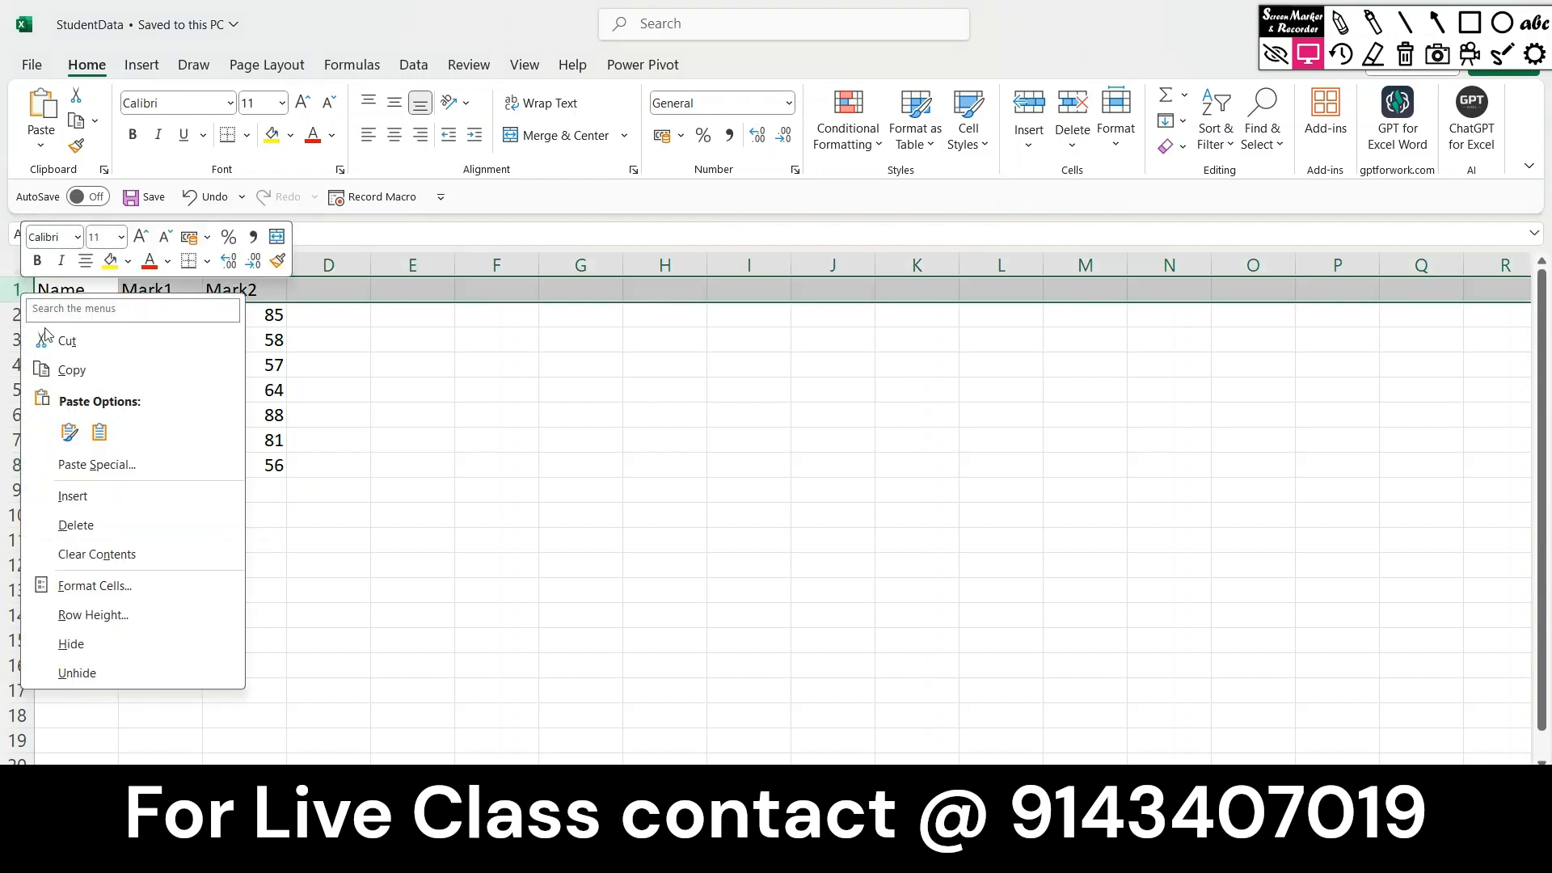
left_click(86, 494)
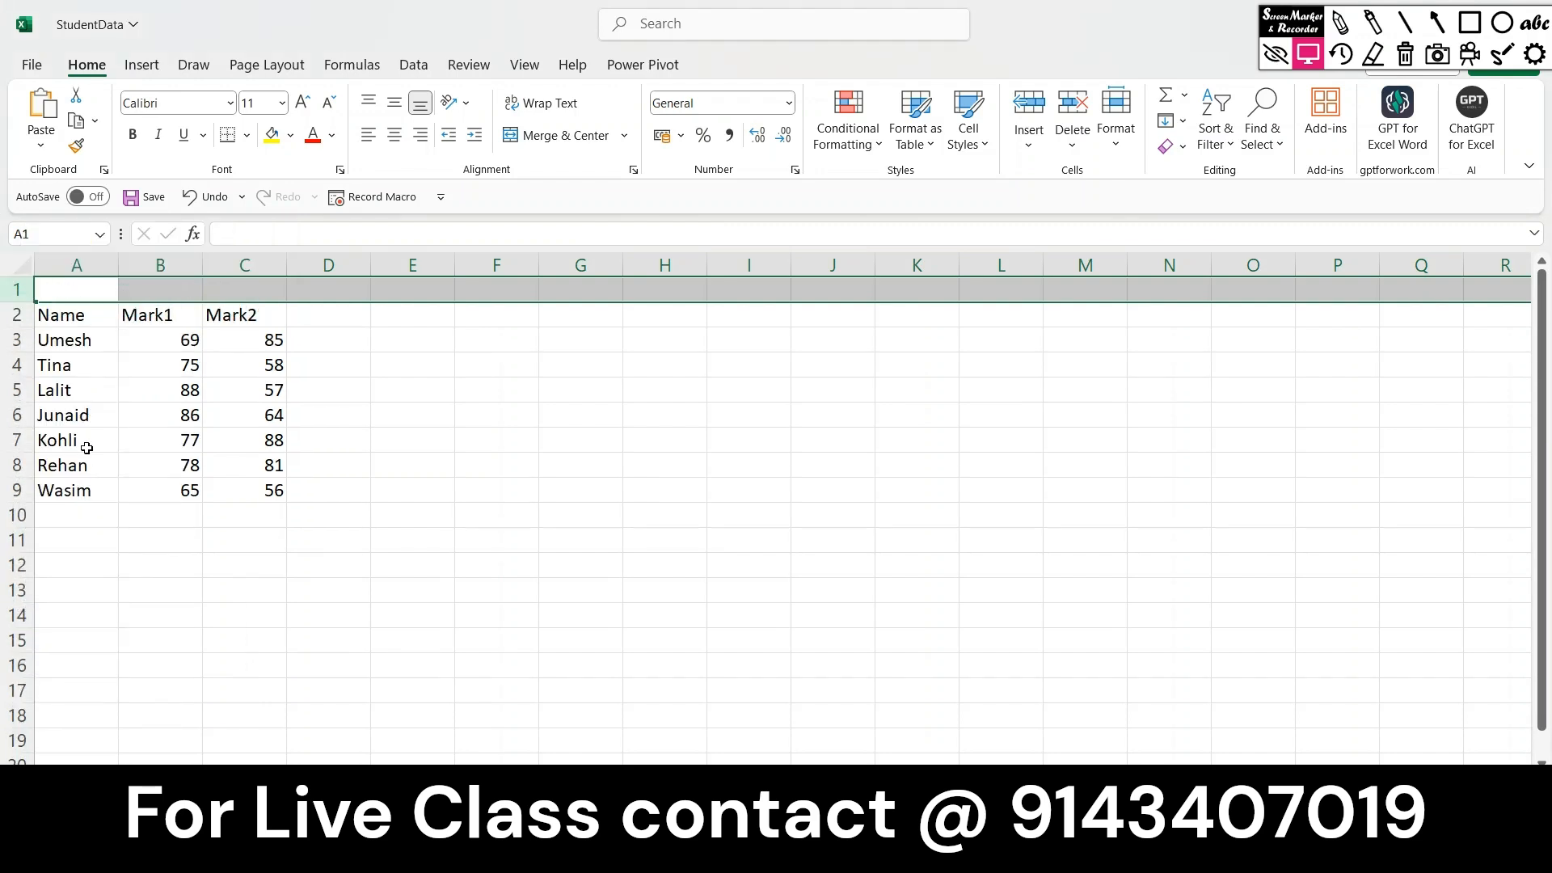
left_click(68, 293)
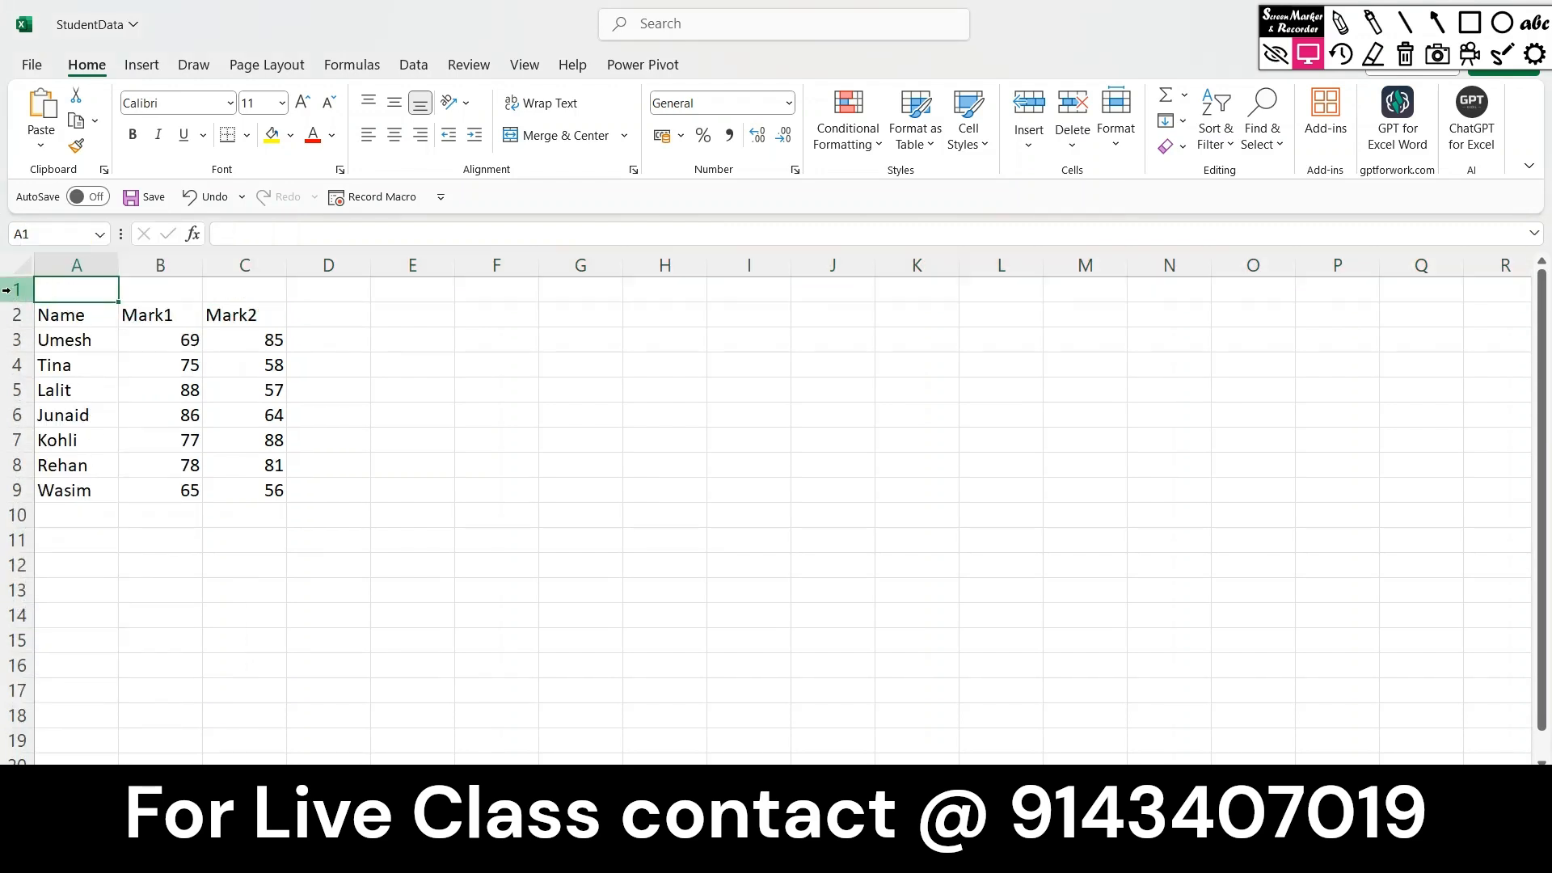
left_click(15, 289)
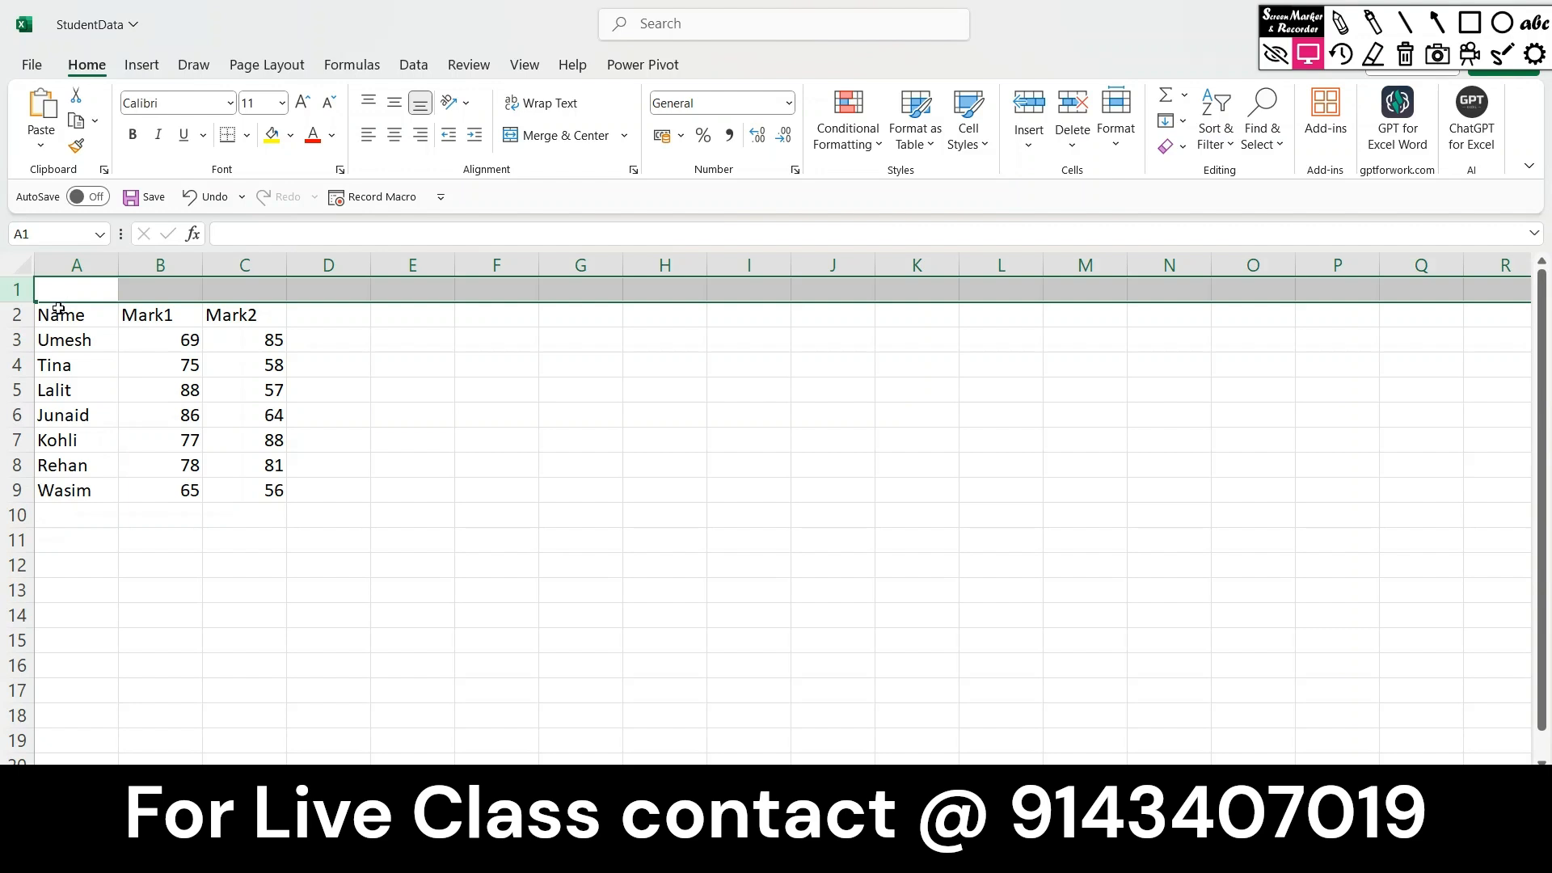
key("ctrl+z")
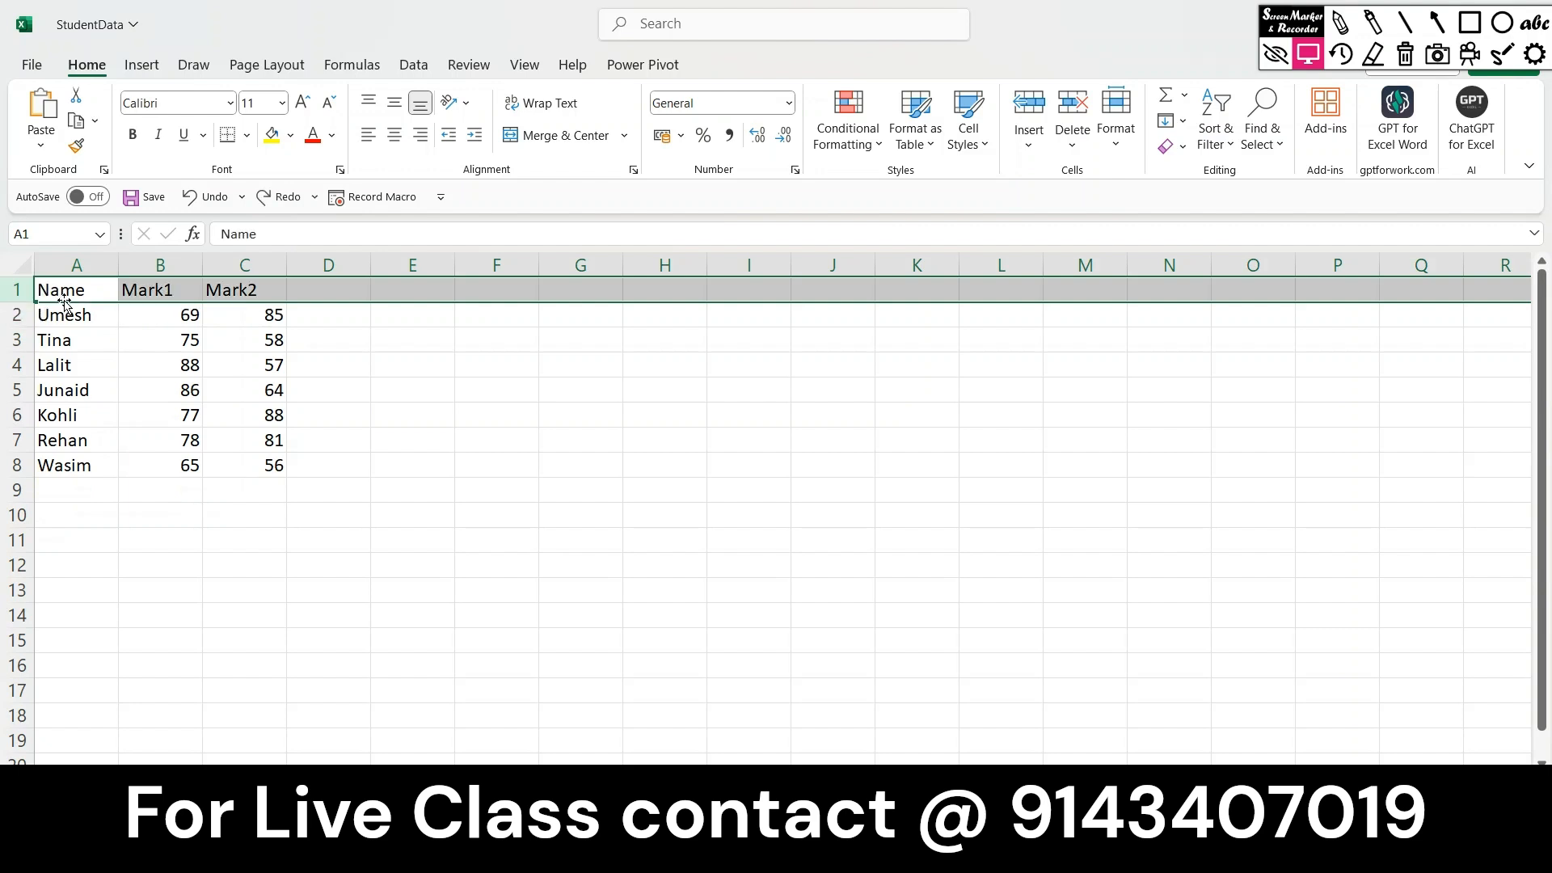
left_click(161, 390)
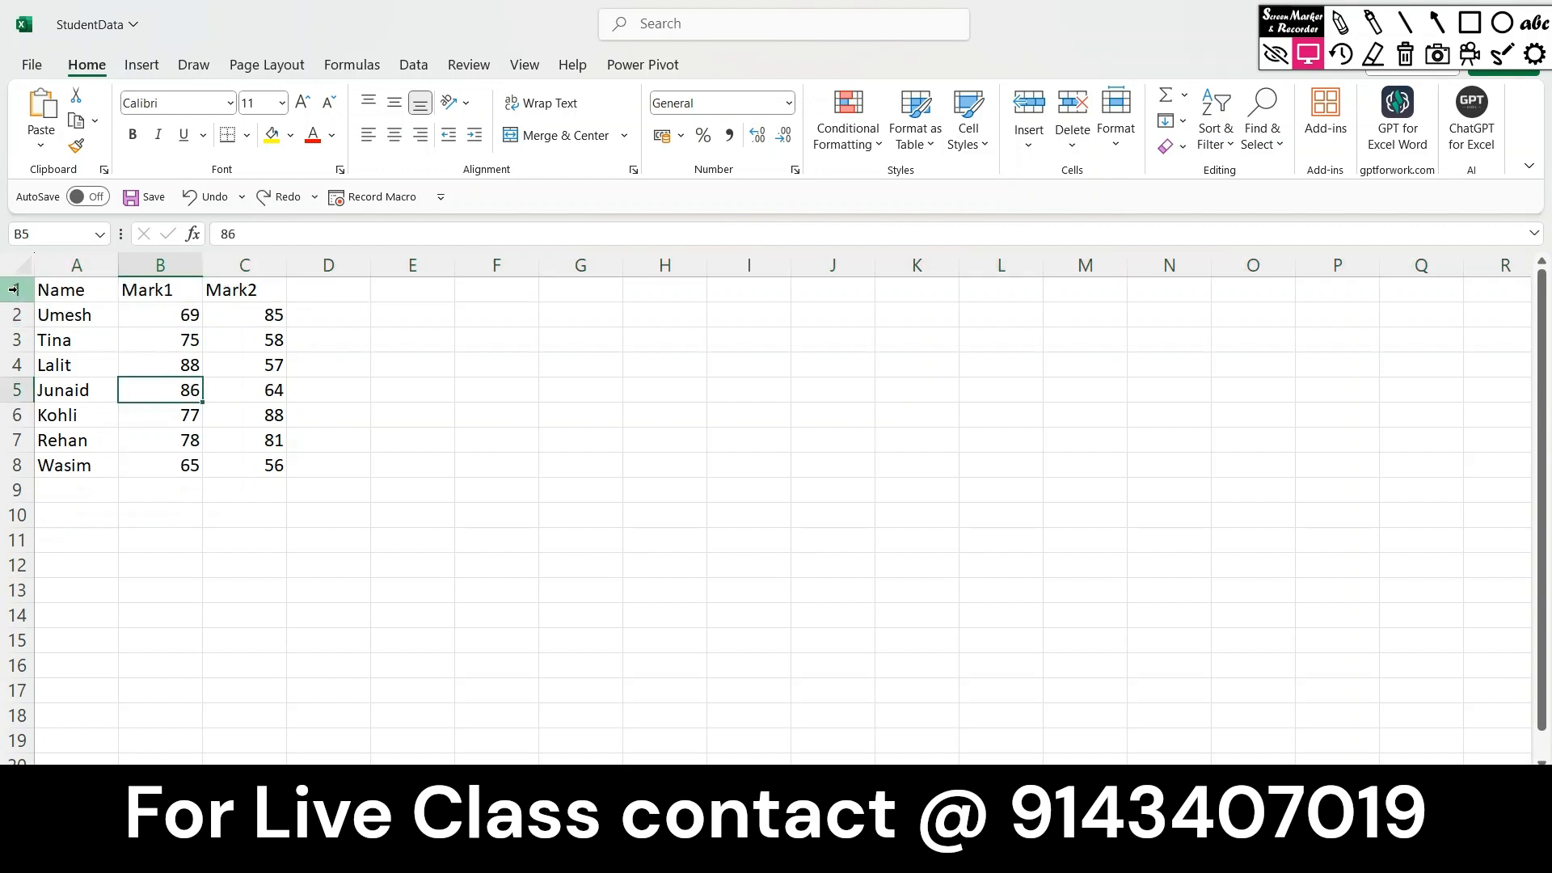
Insert a row above the table headers and enter the title "Student Result" in cell A1.
left_click(14, 290)
right_click(15, 289)
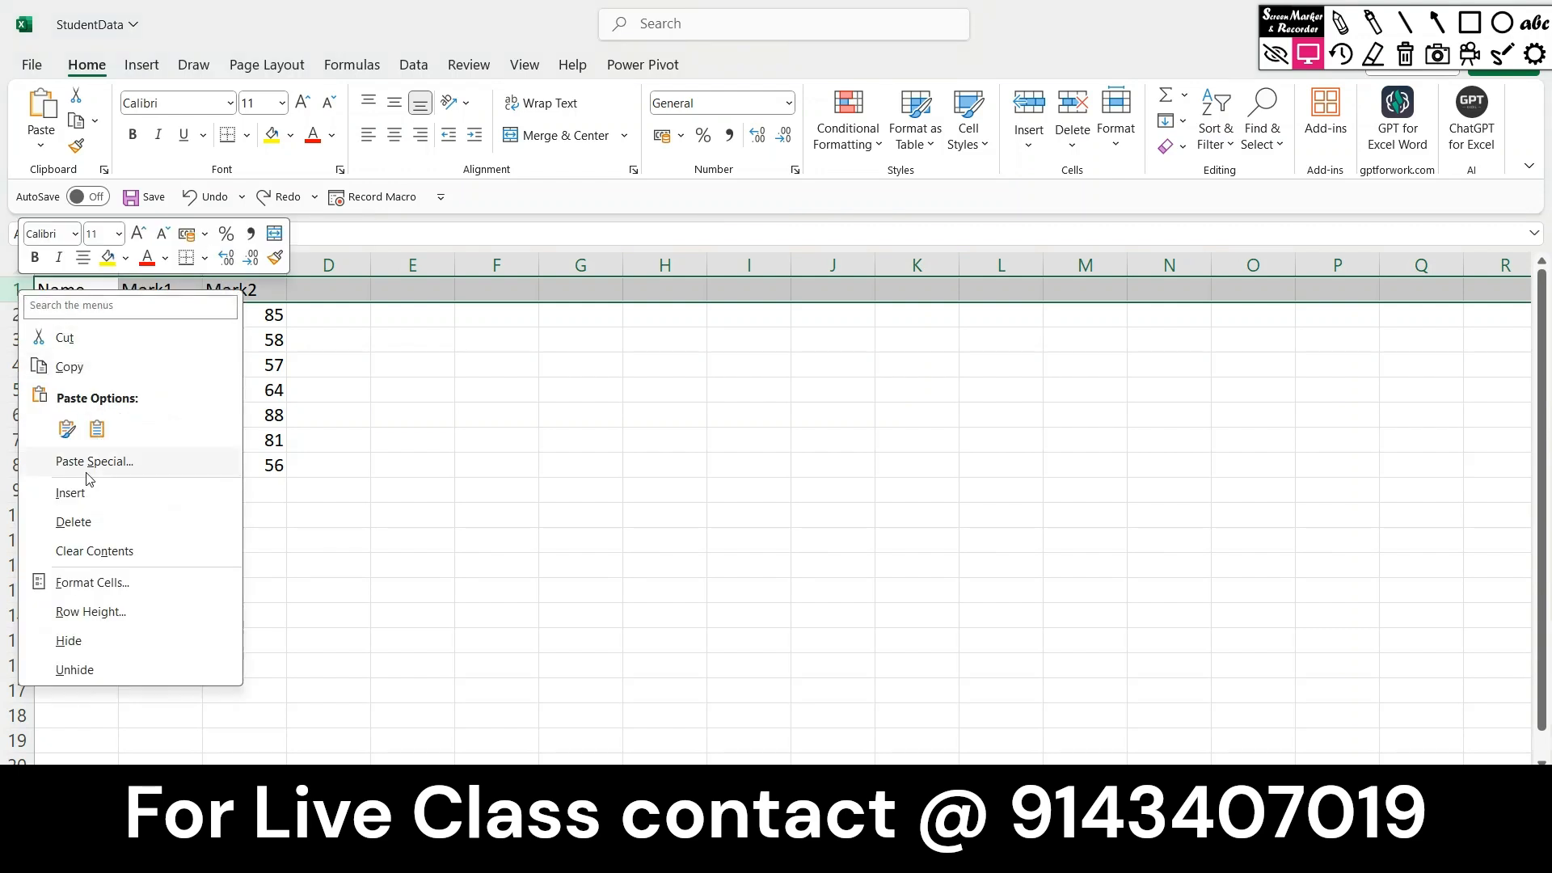
left_click(71, 493)
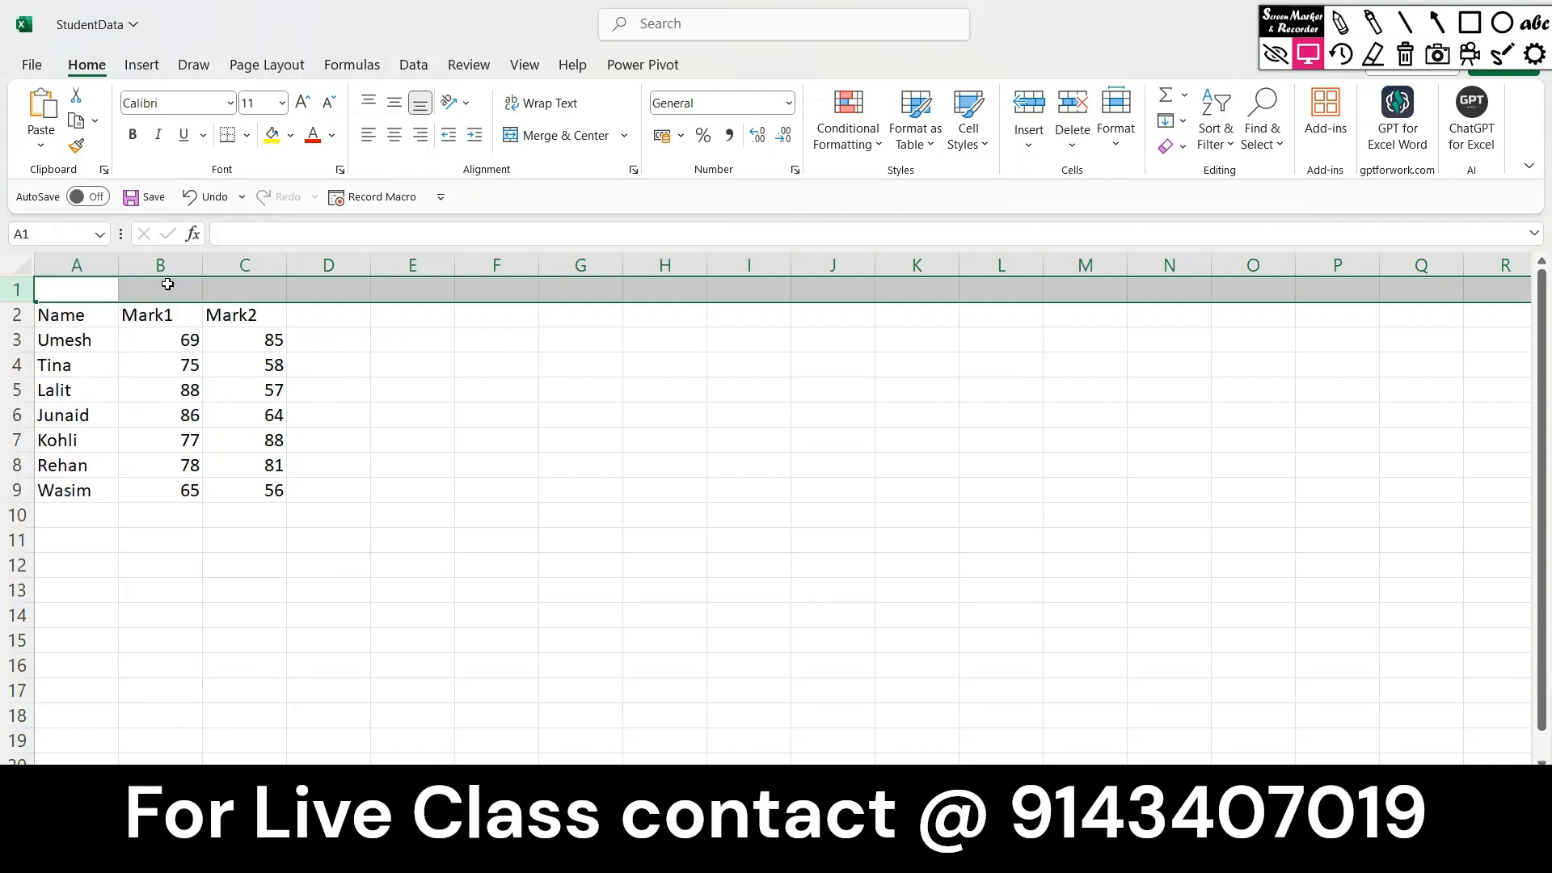
left_click(167, 284)
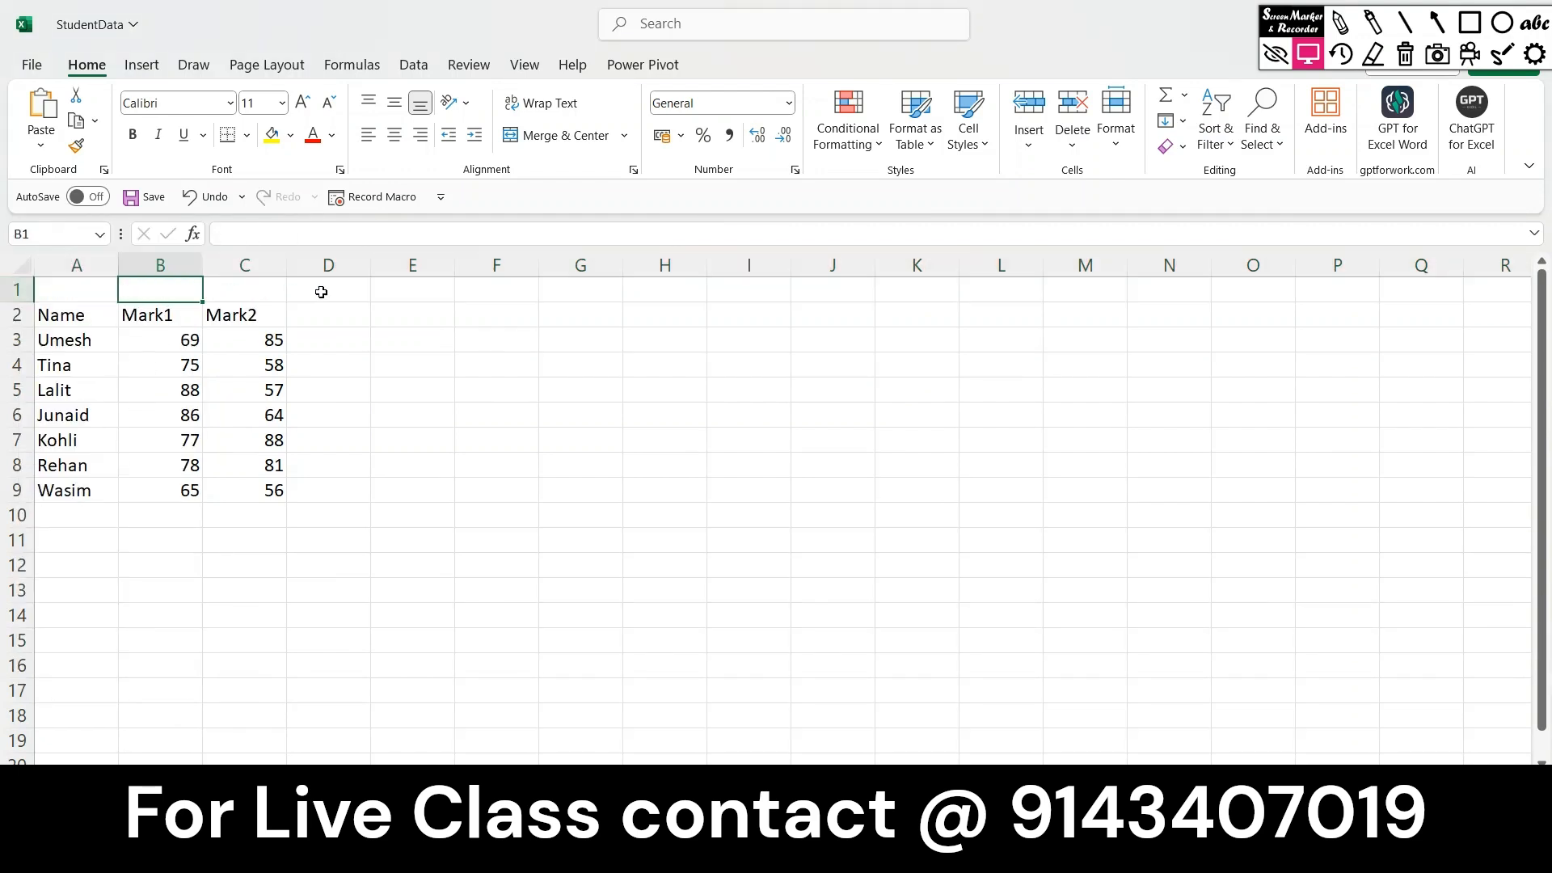
left_click(64, 292)
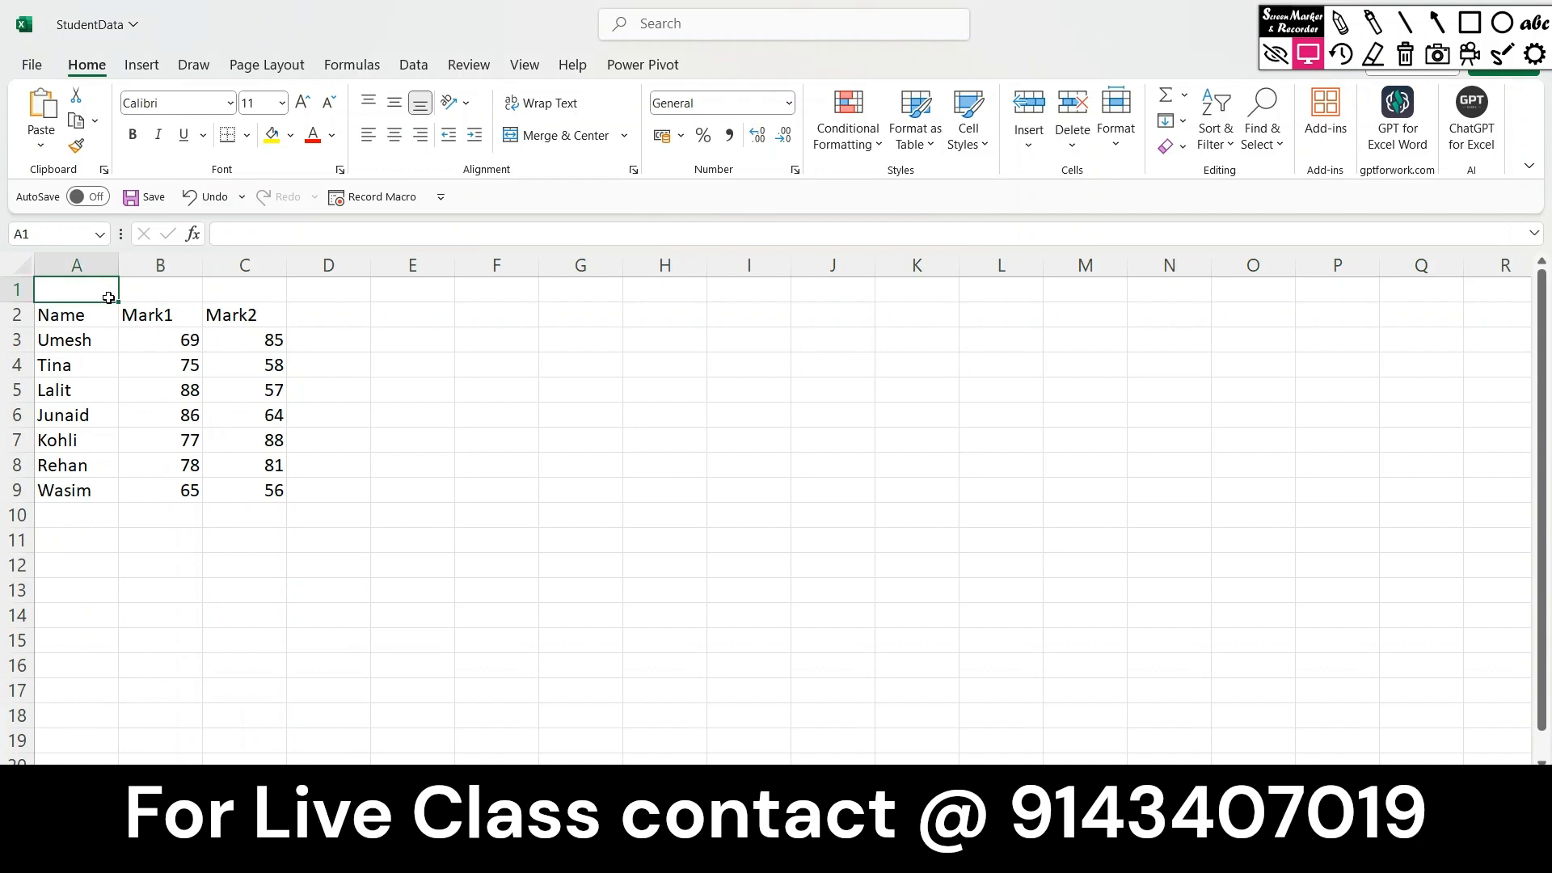
type("Student")
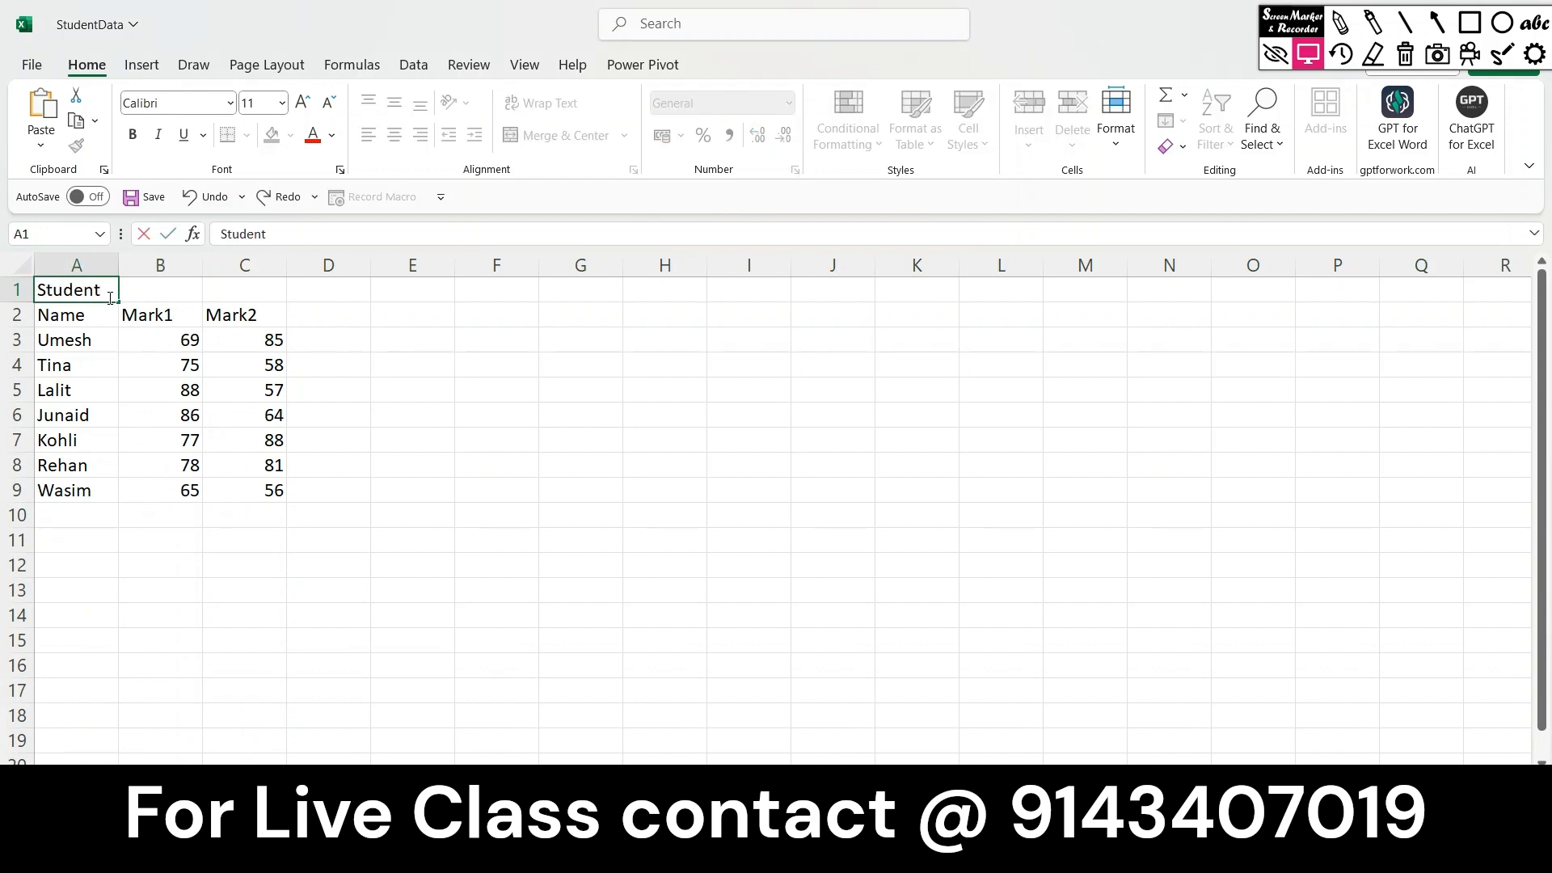
type(" Result")
left_click(177, 355)
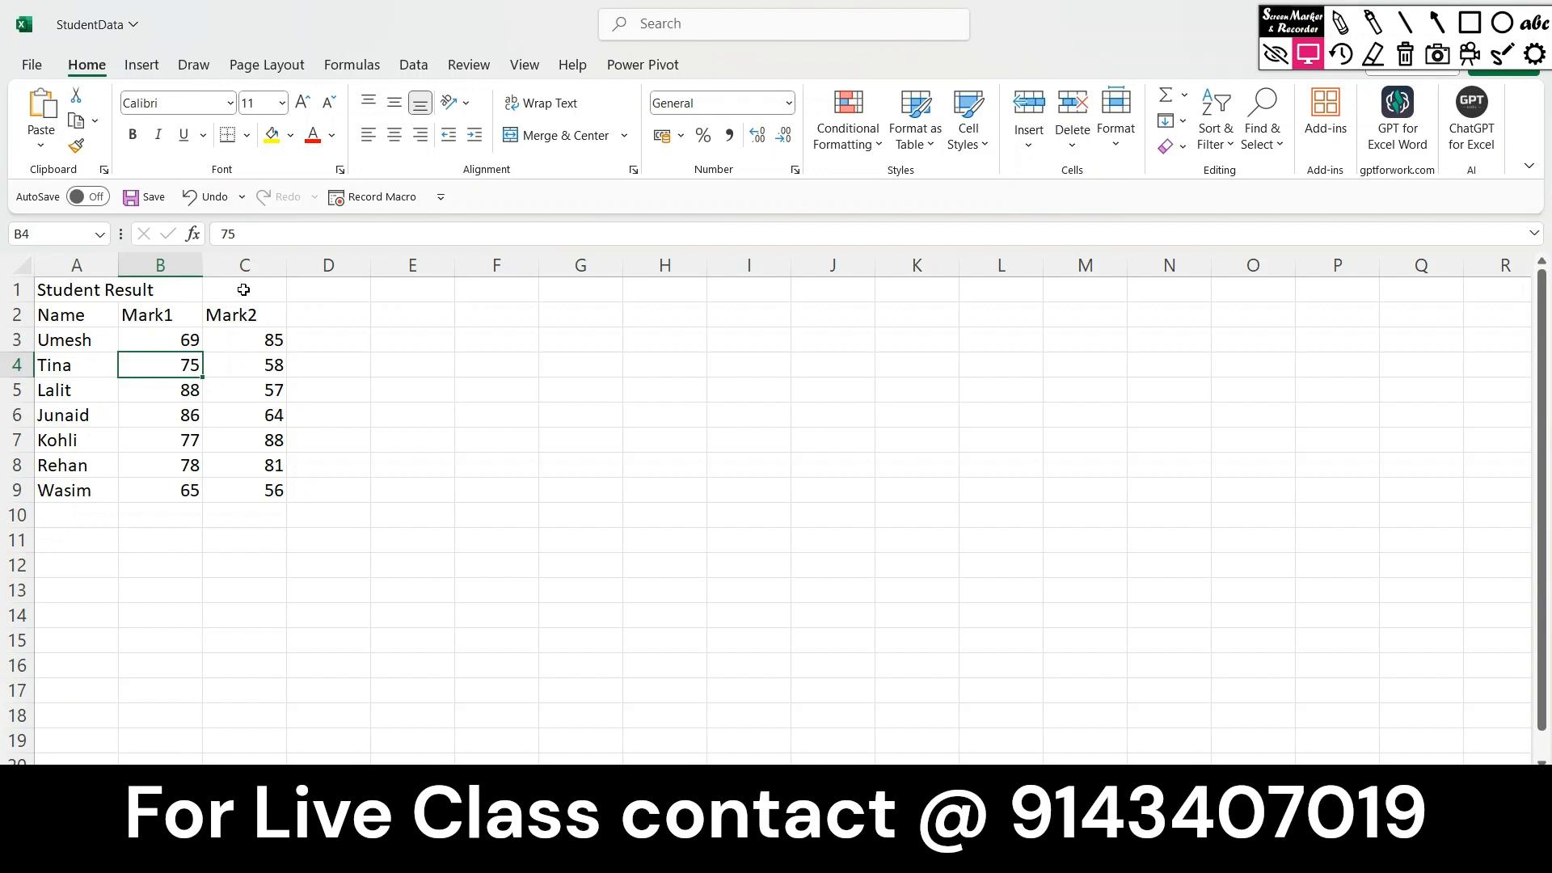
Merge and center the Student Result title across A1:C1, above the three header cells.
left_click_drag(74, 290, 231, 288)
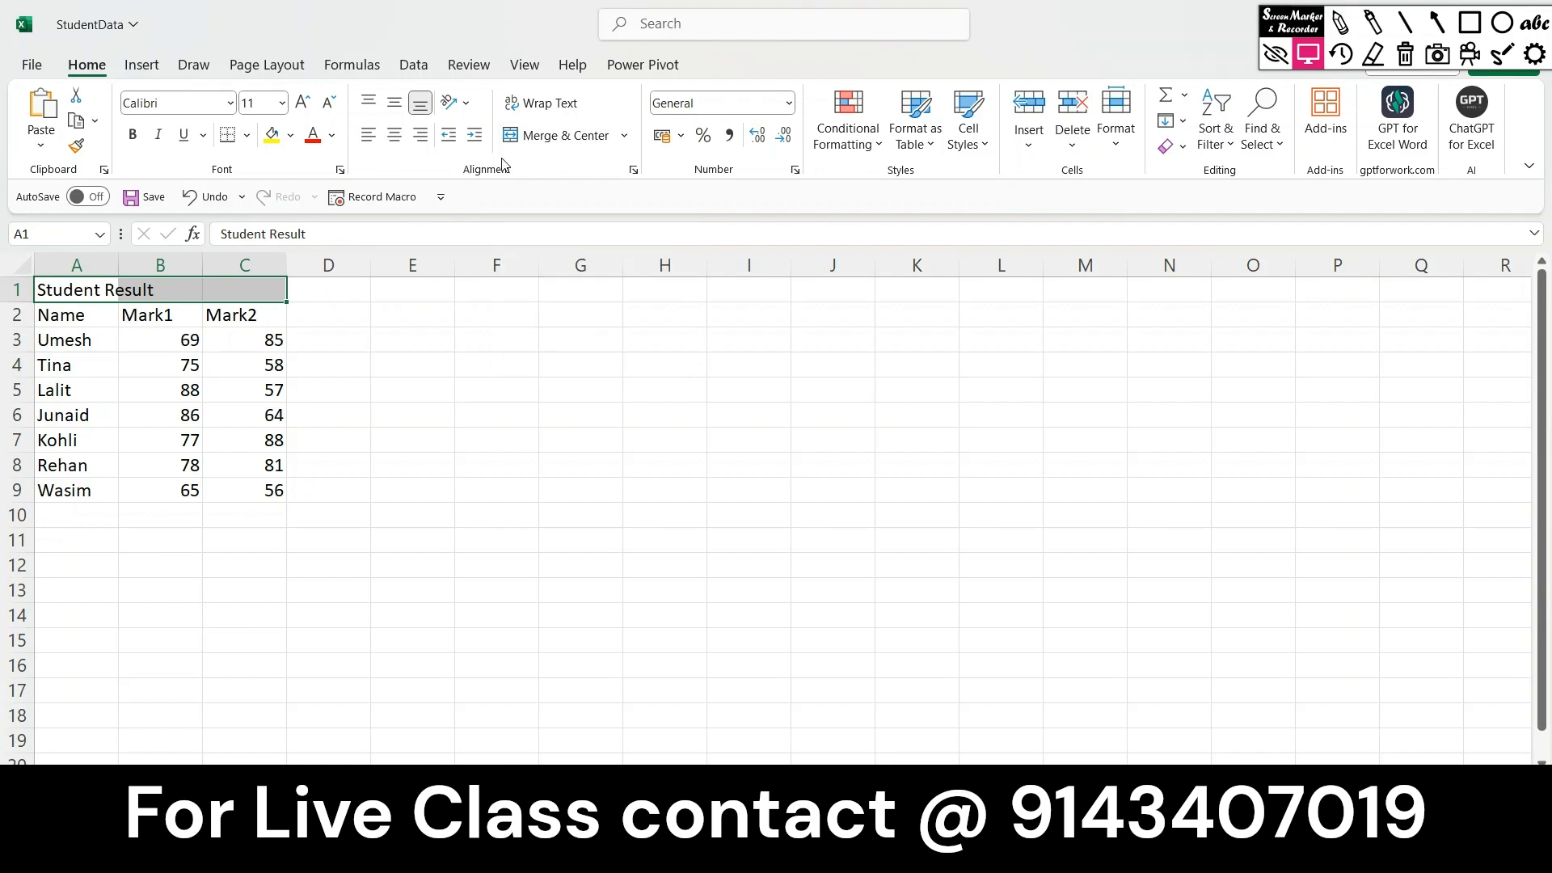
left_click(564, 137)
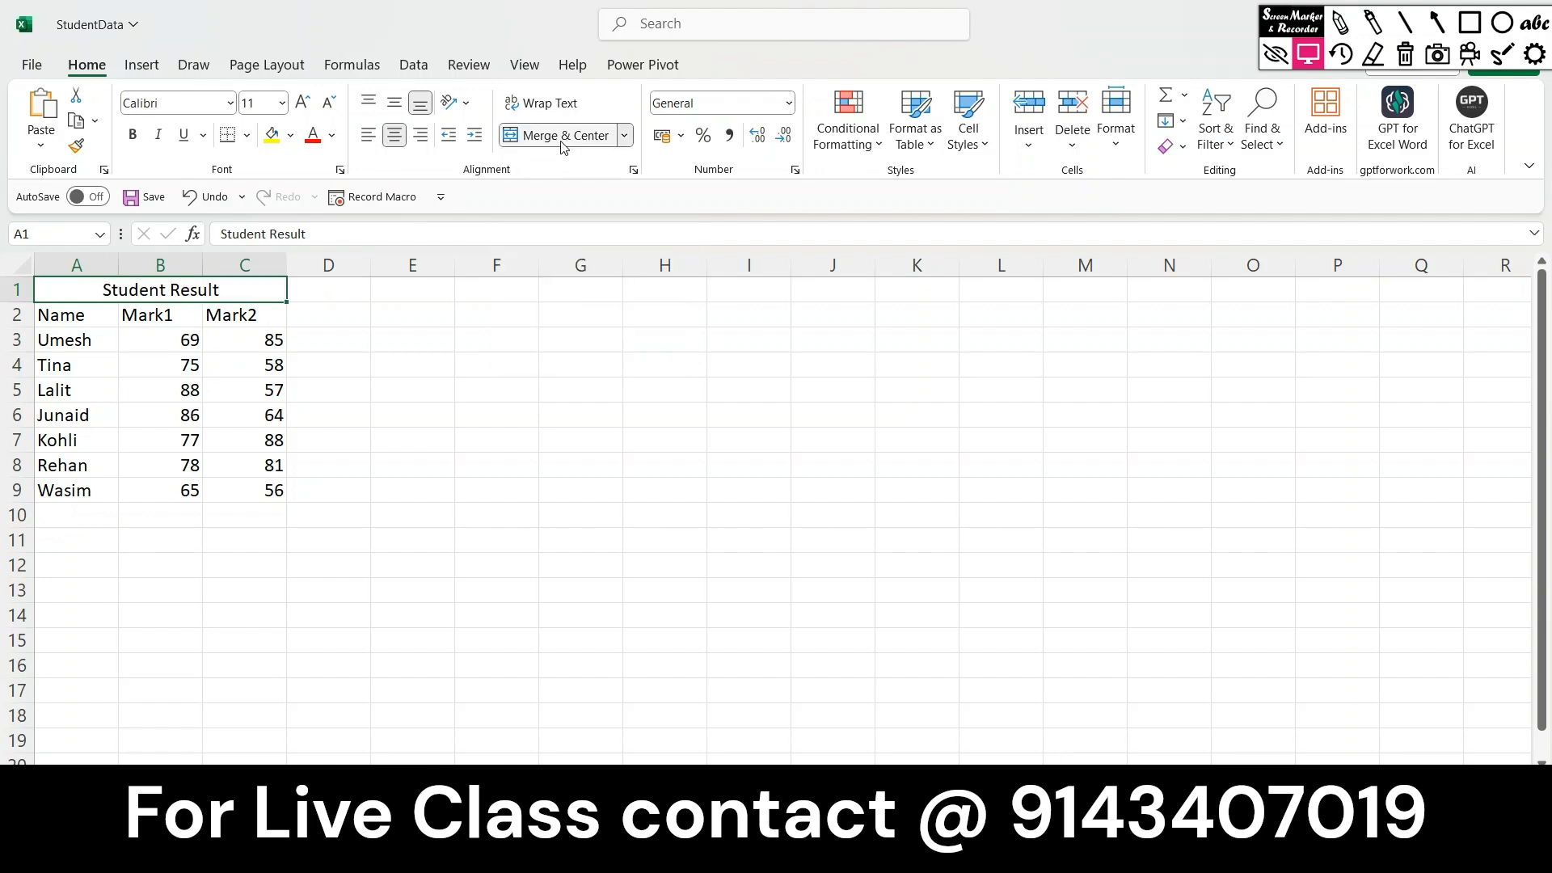
left_click(168, 352)
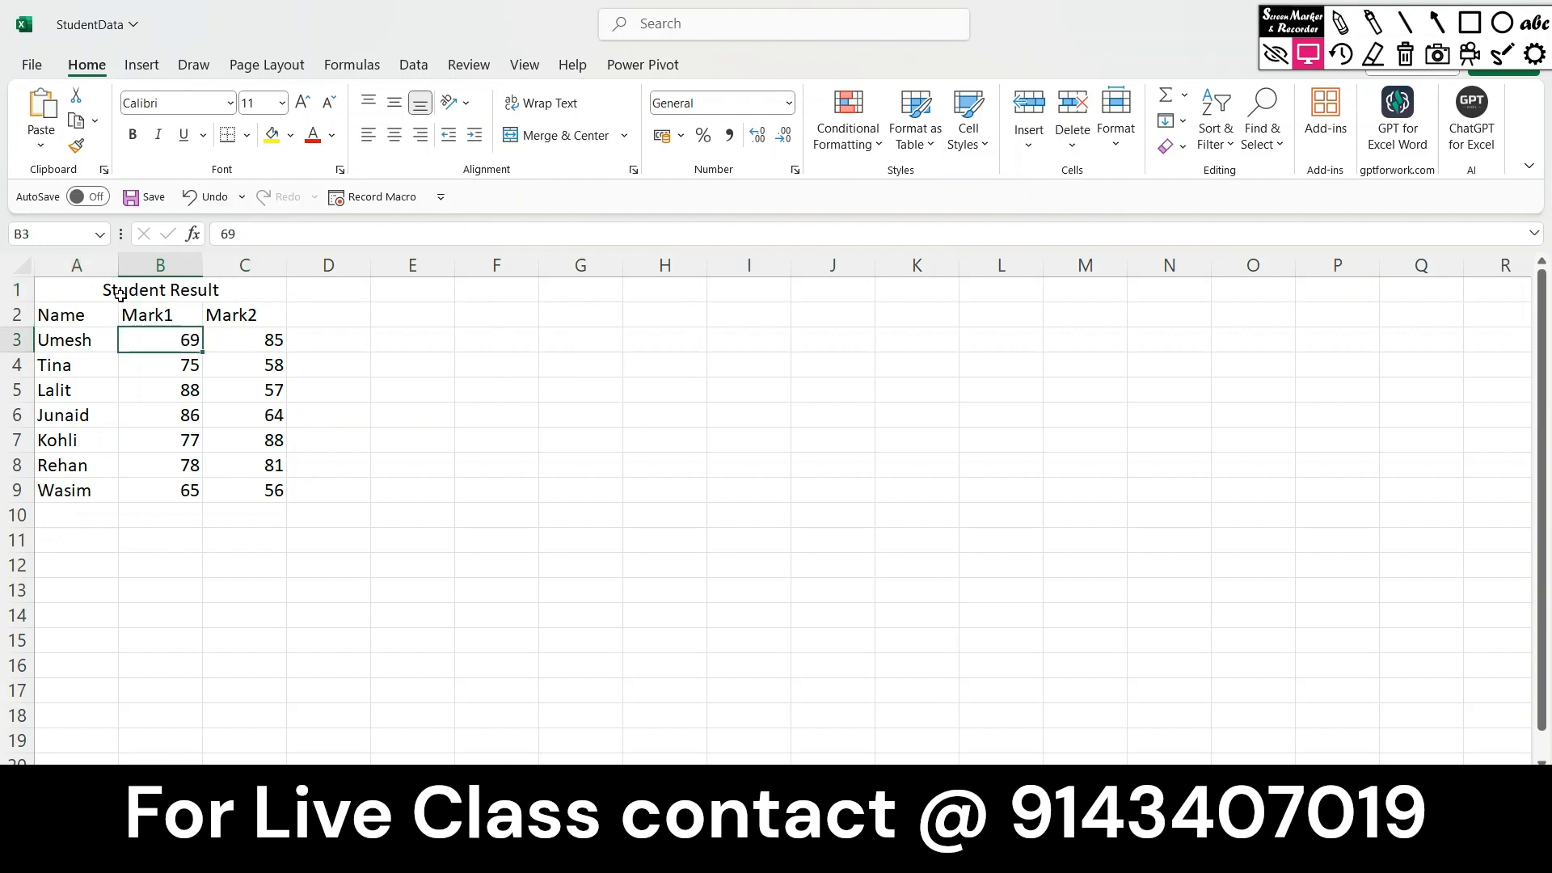
left_click(72, 296)
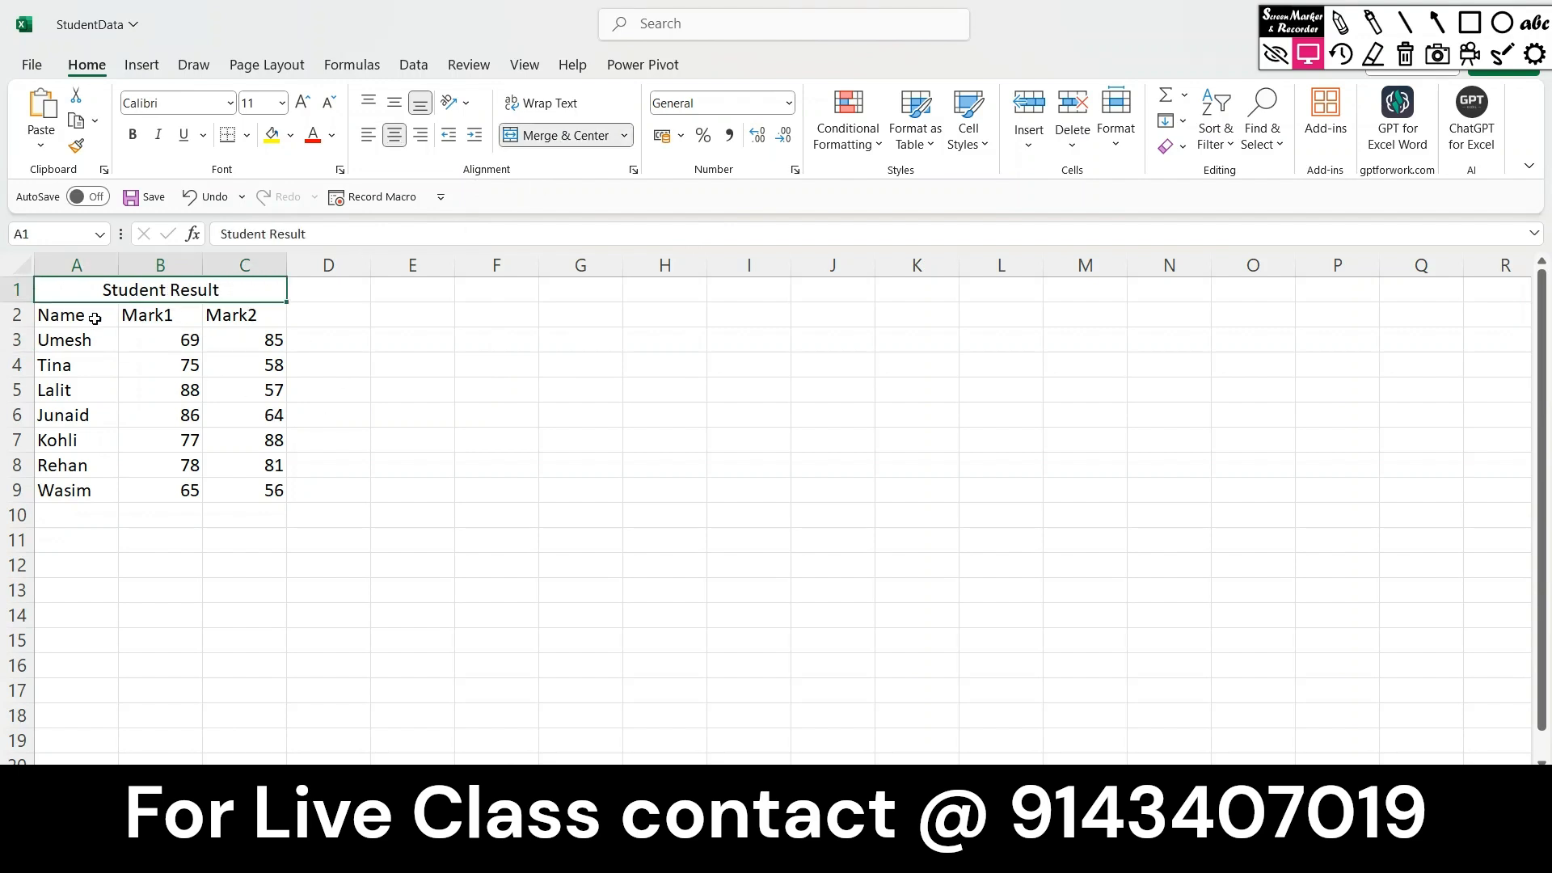
left_click_drag(70, 315, 234, 314)
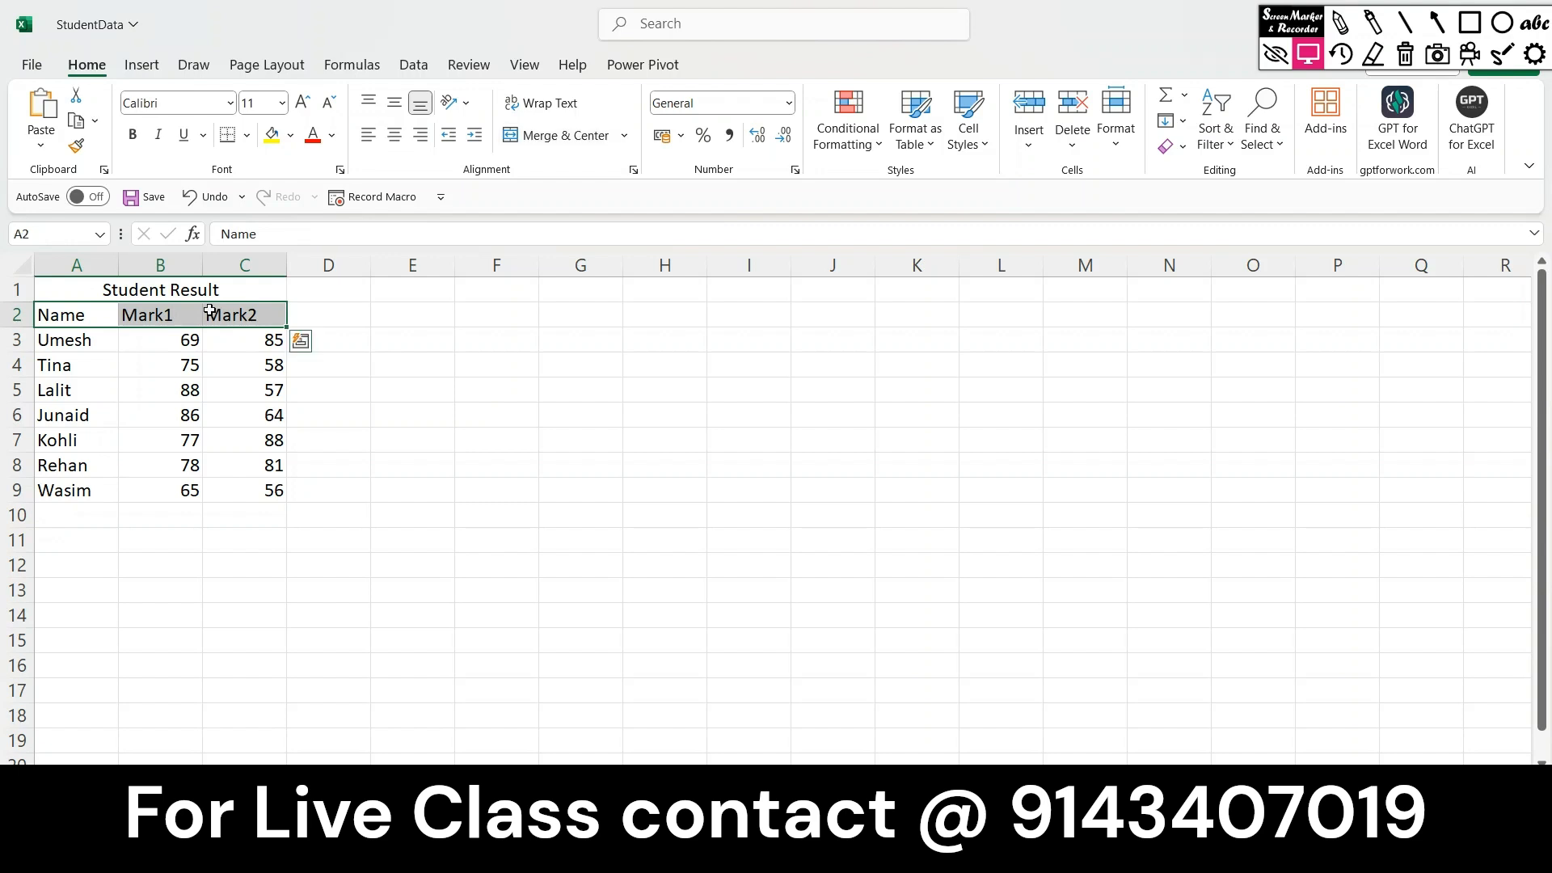
Format the Student Result title in bold red and increase its font size by one step.
left_click(78, 284)
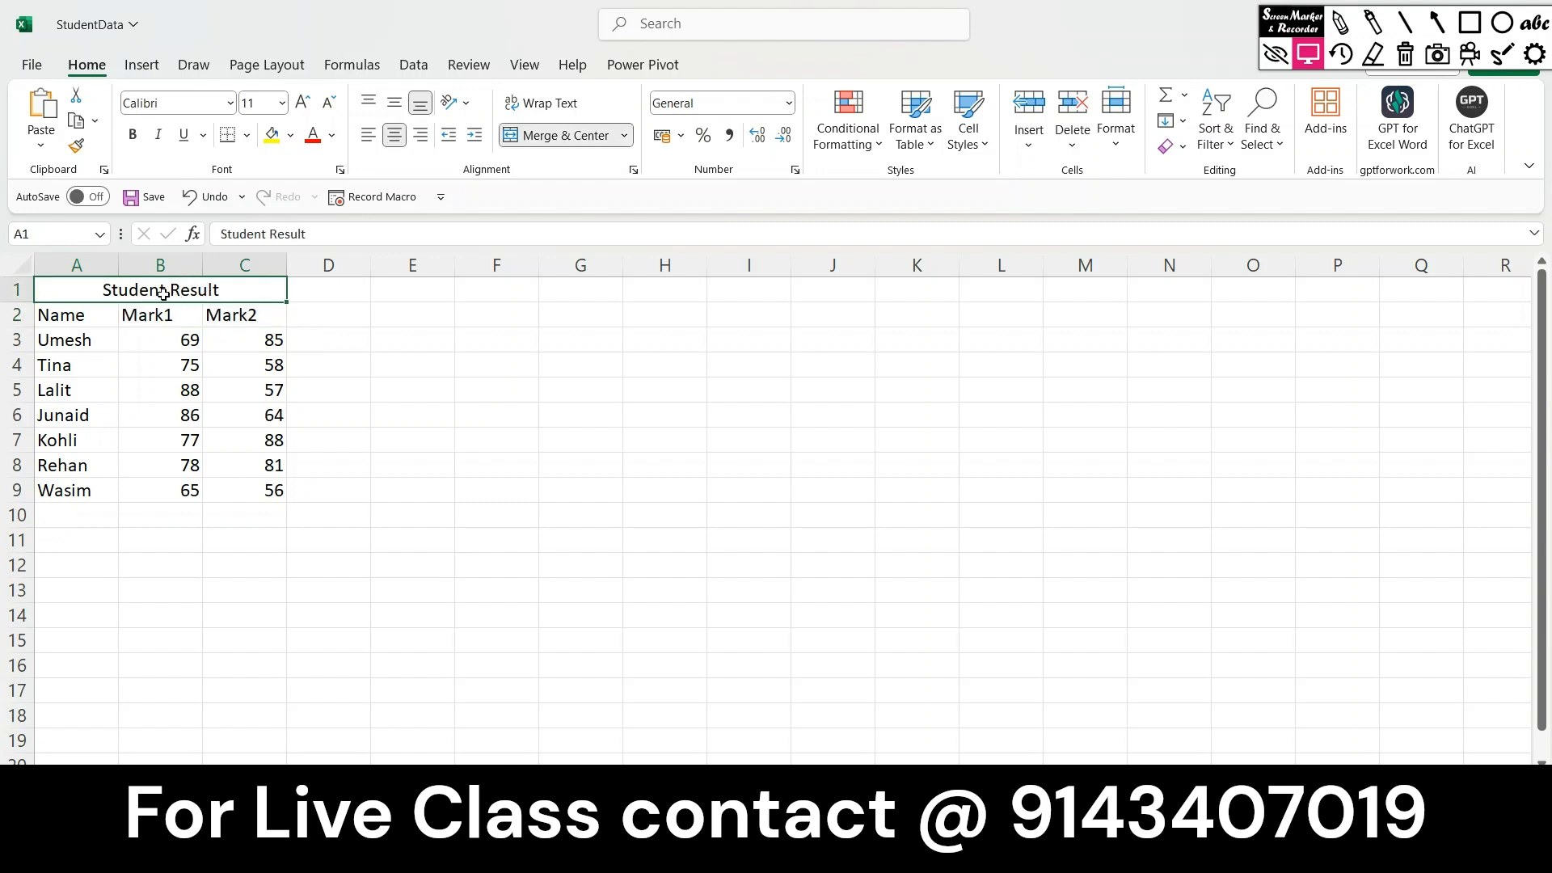
left_click(312, 143)
left_click(145, 138)
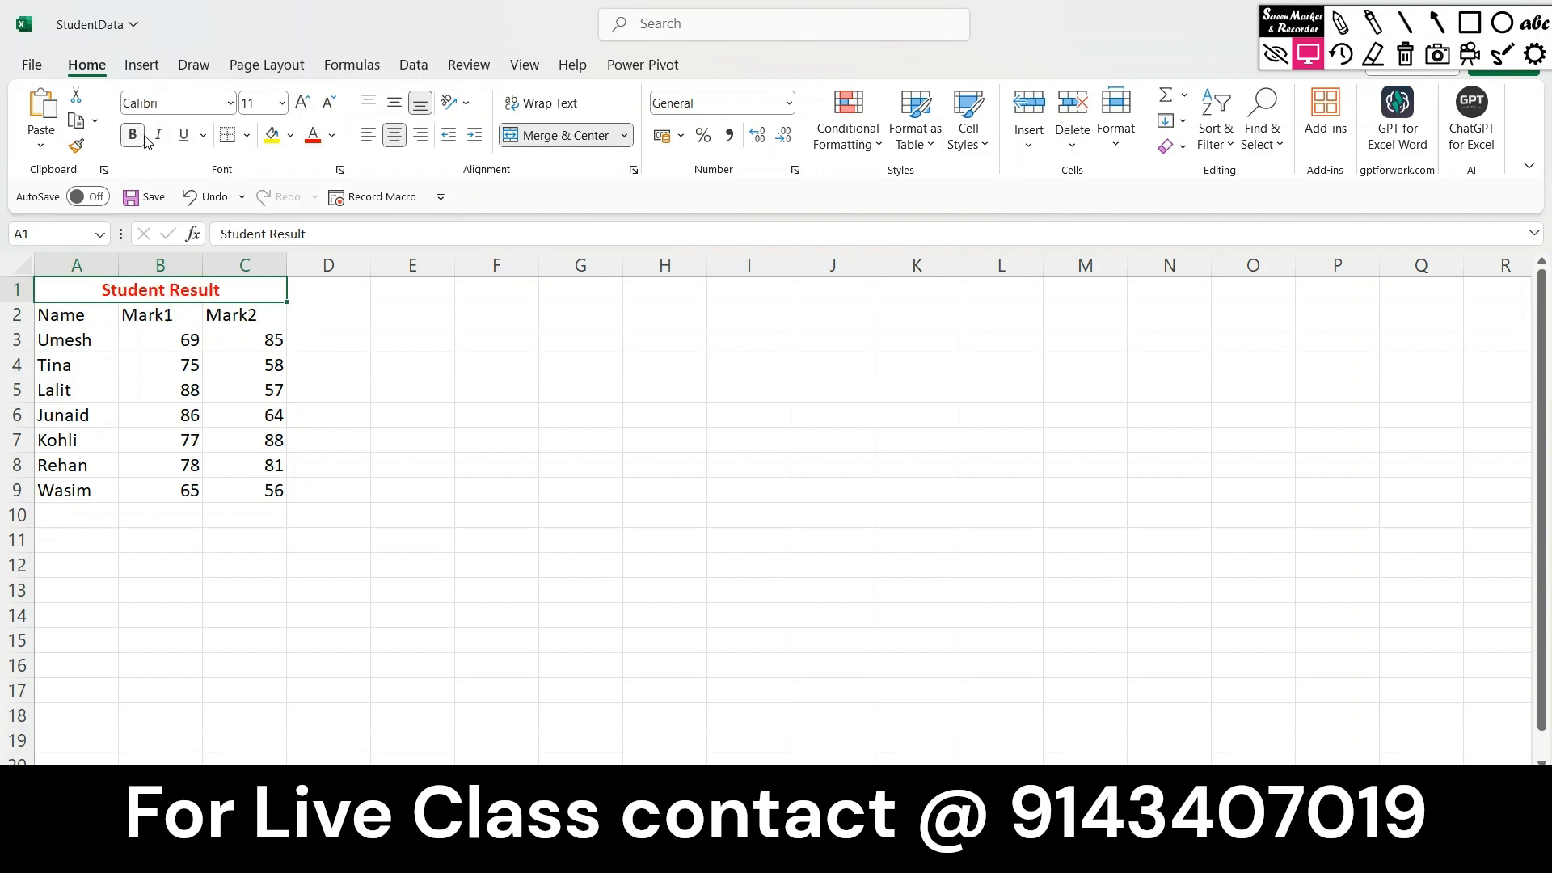
left_click(305, 105)
left_click(297, 314)
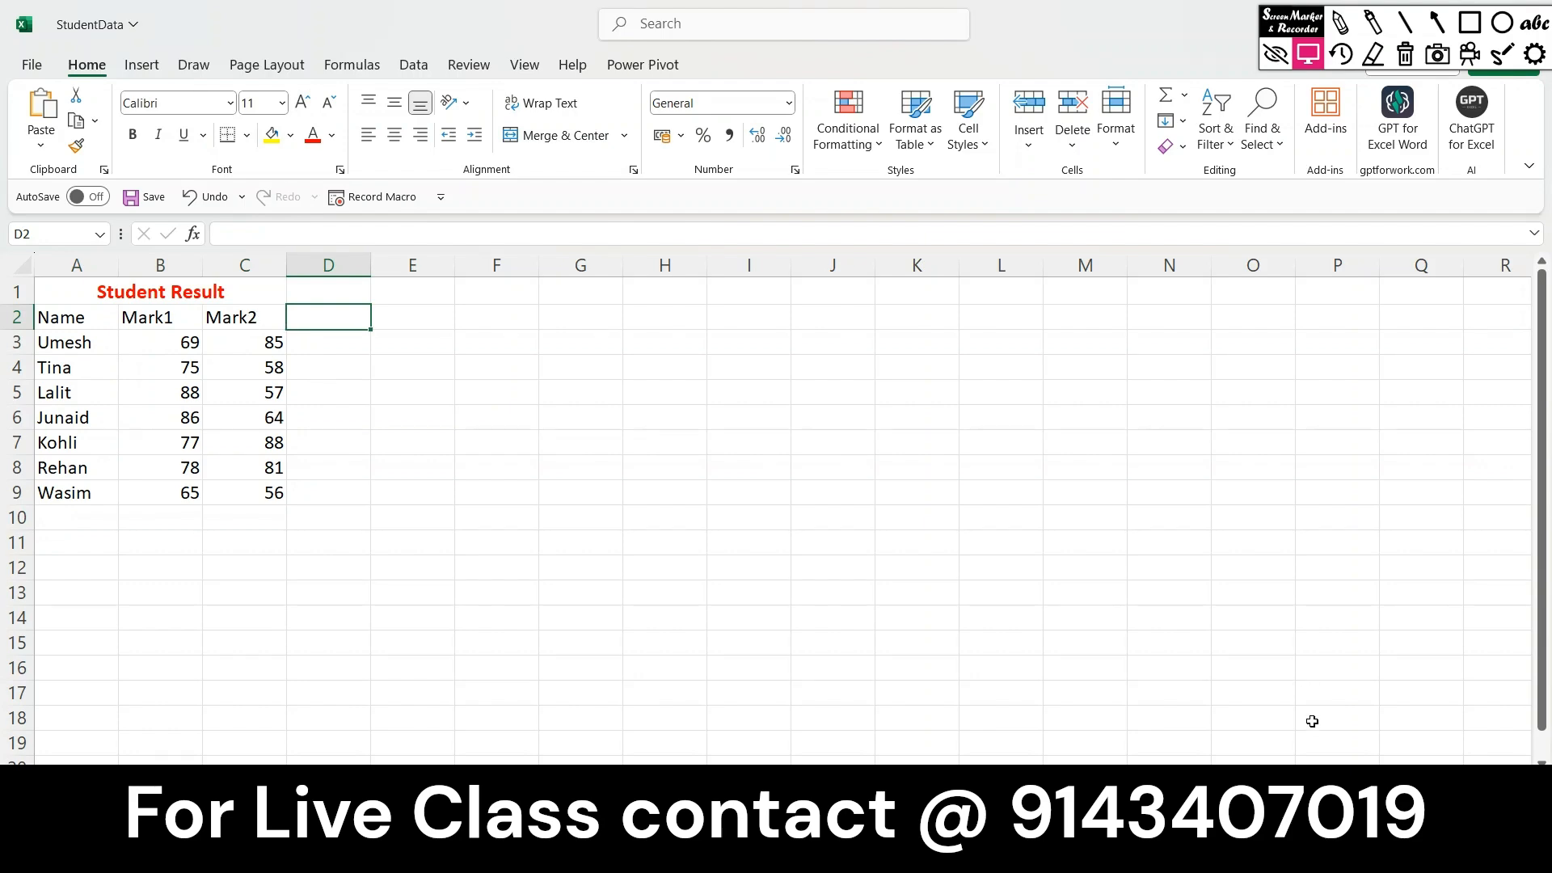
Change the font color of the header cells A2:C2 to blue.
scroll(766, 509, "up", 4, "ctrl")
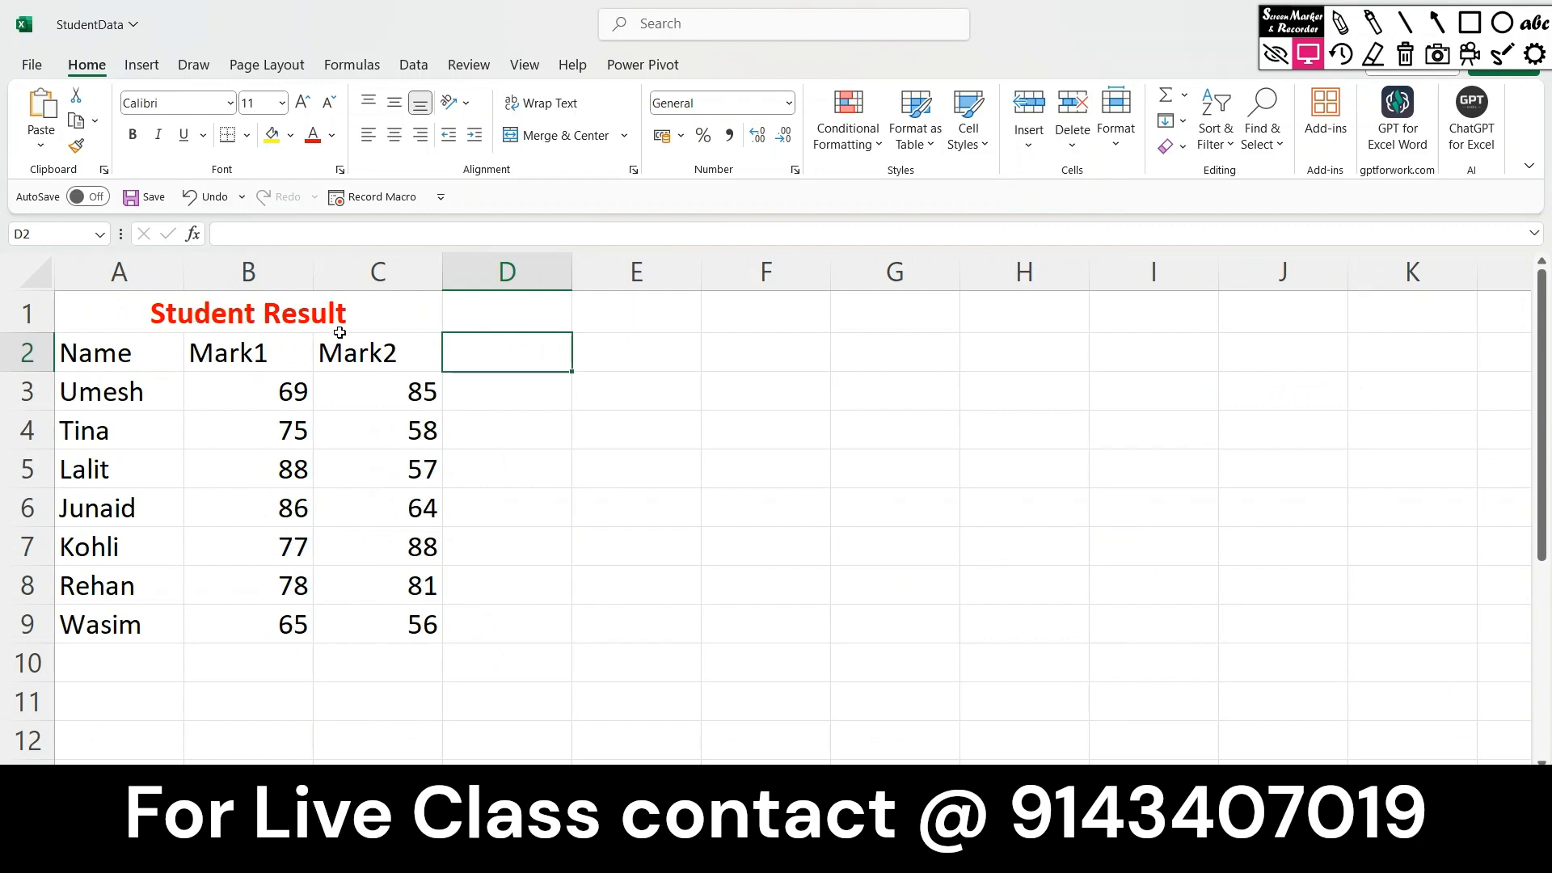
left_click_drag(75, 346, 375, 351)
left_click(332, 135)
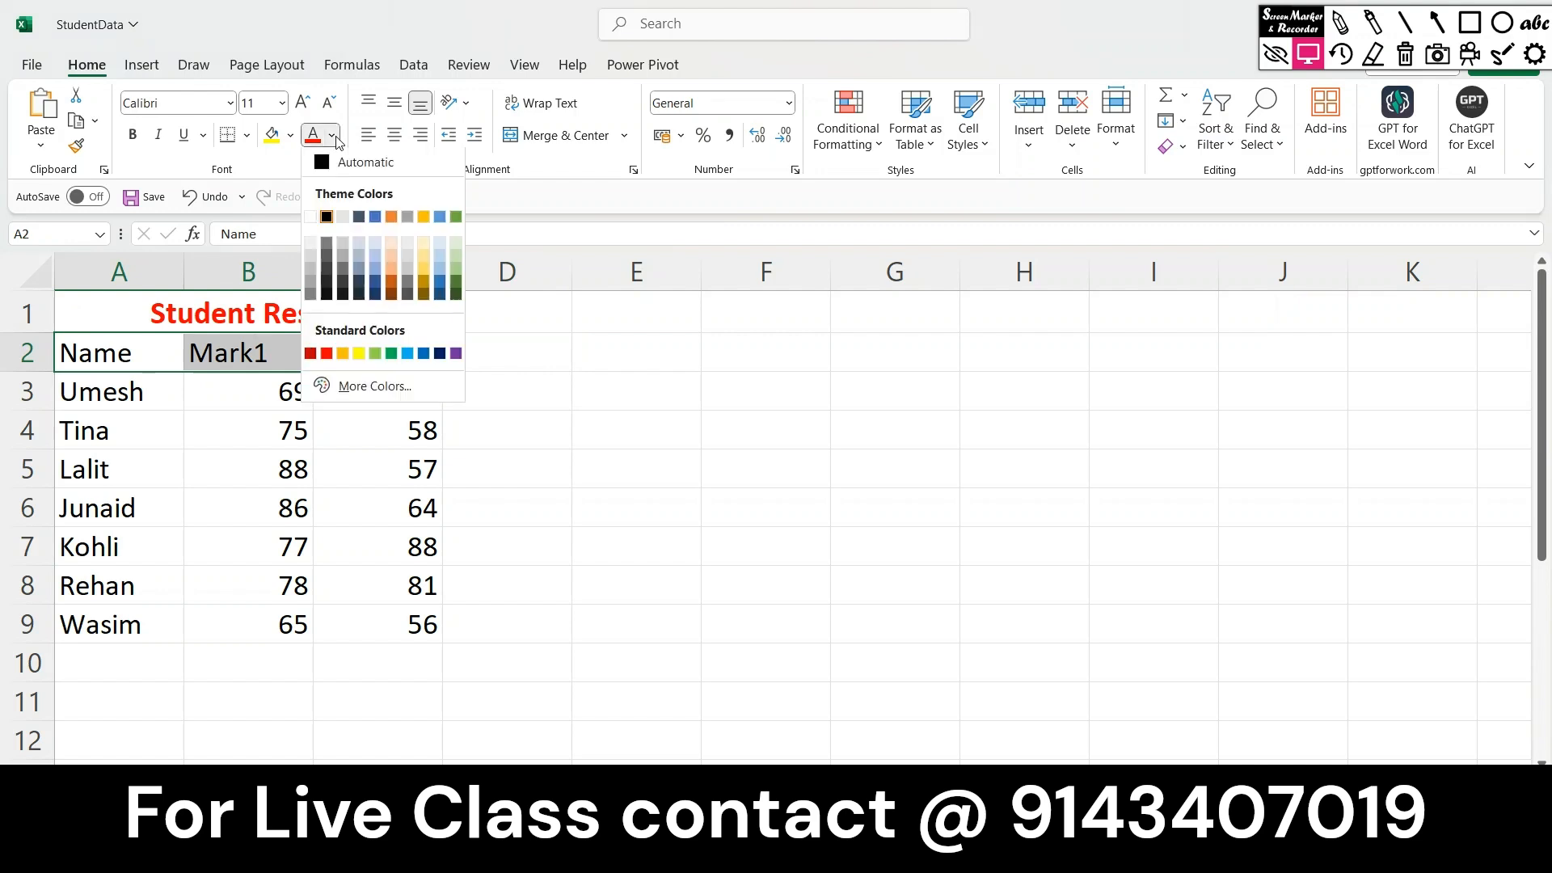
left_click(441, 287)
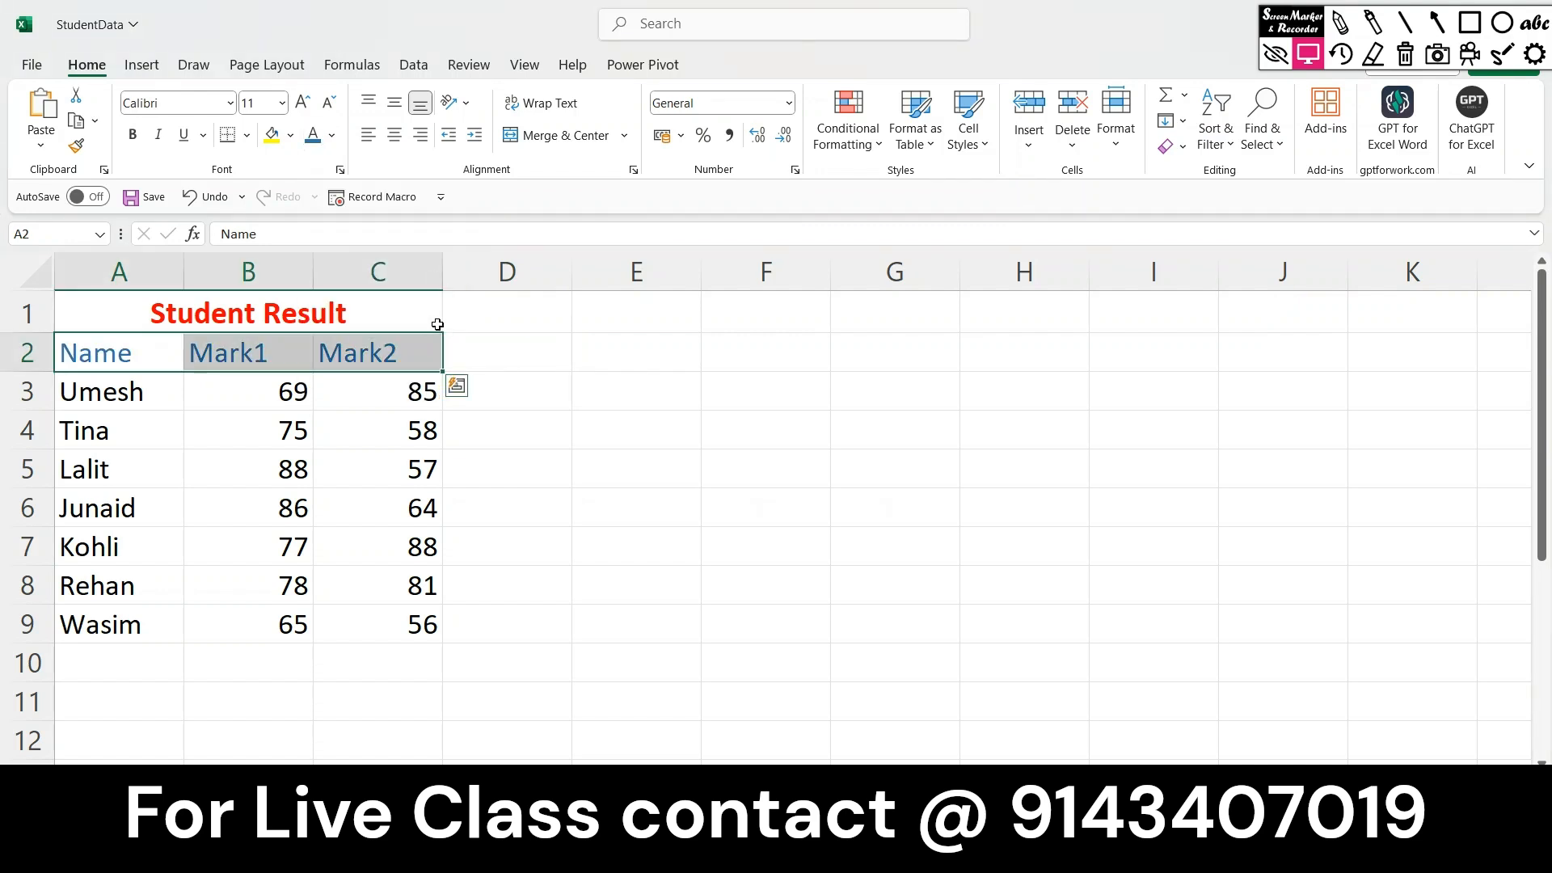
Change the font color of the student names in A3:A9 to green.
left_click(153, 418)
left_click_drag(110, 391, 128, 627)
left_click(331, 135)
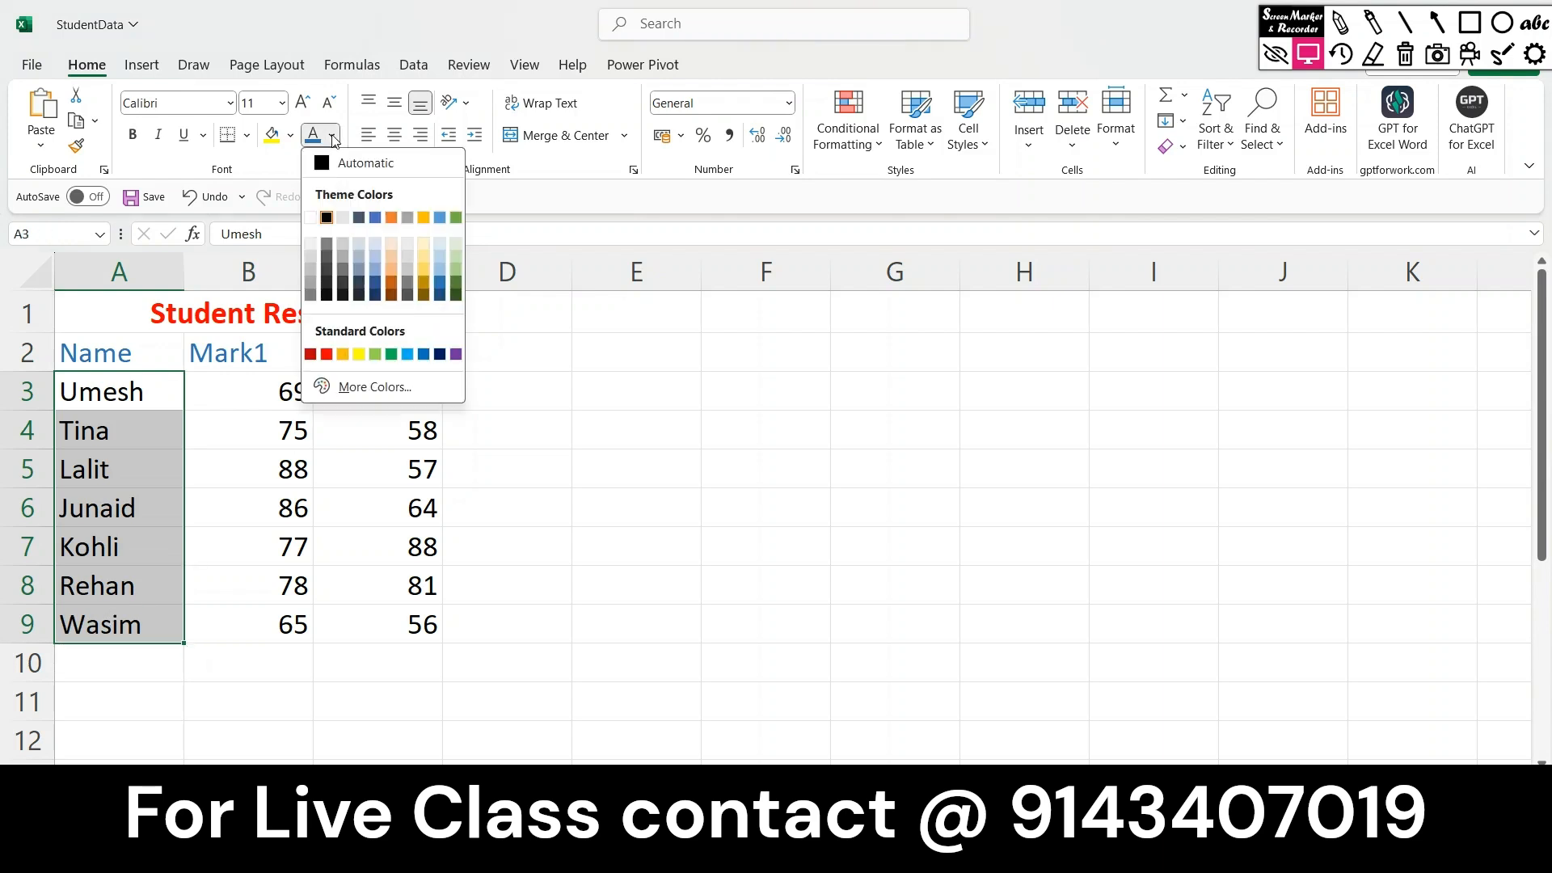
left_click(391, 354)
left_click(428, 412)
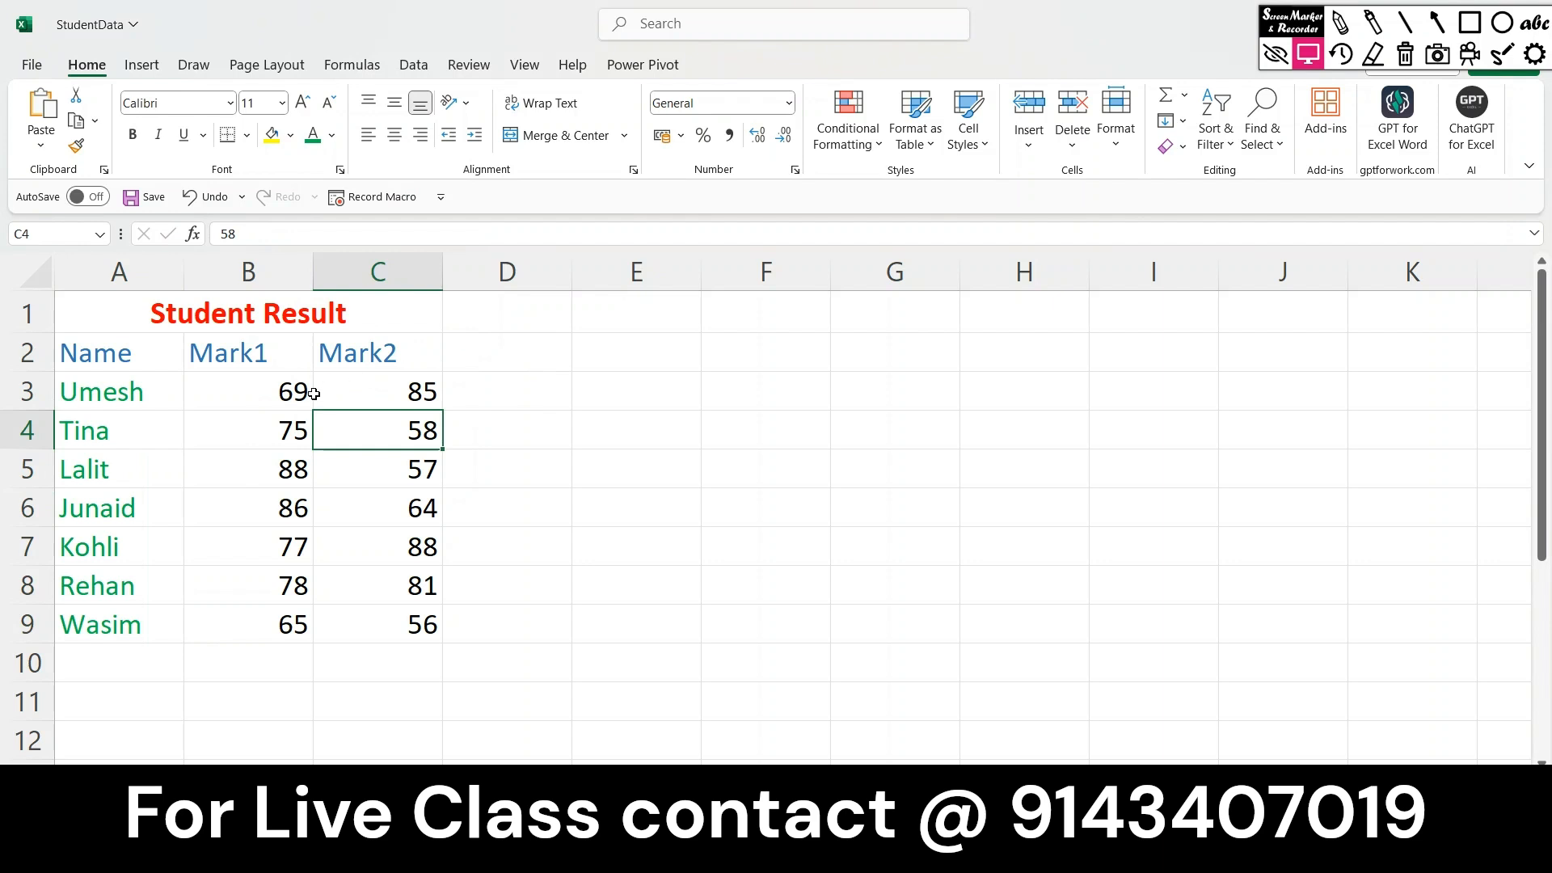
left_click(512, 506)
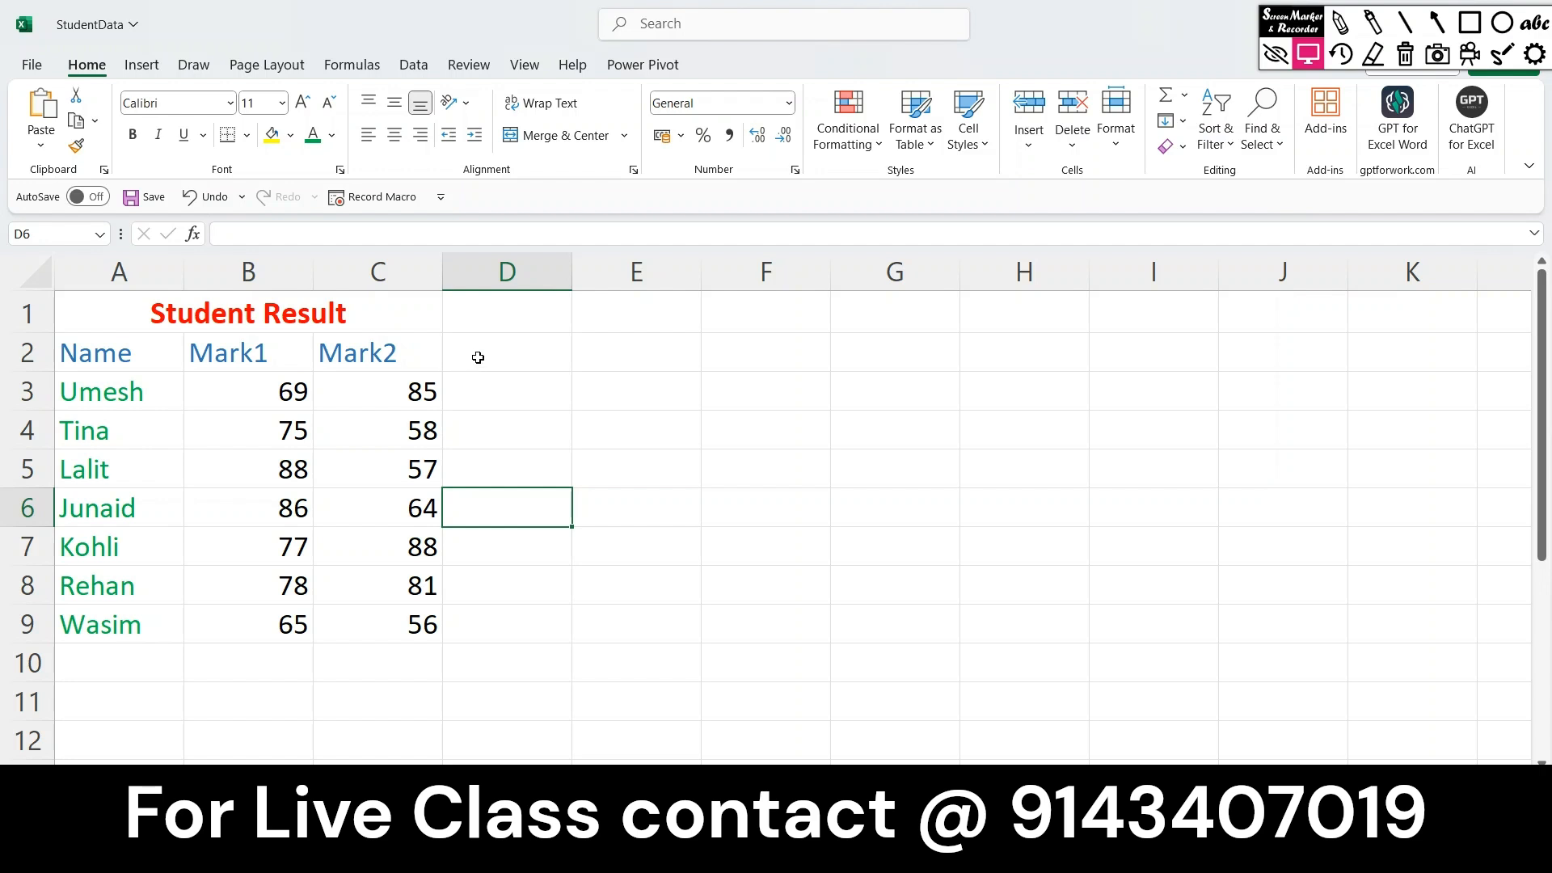
Add the headers "Total" in cell D2 and "Average" in cell E2.
left_click(482, 350)
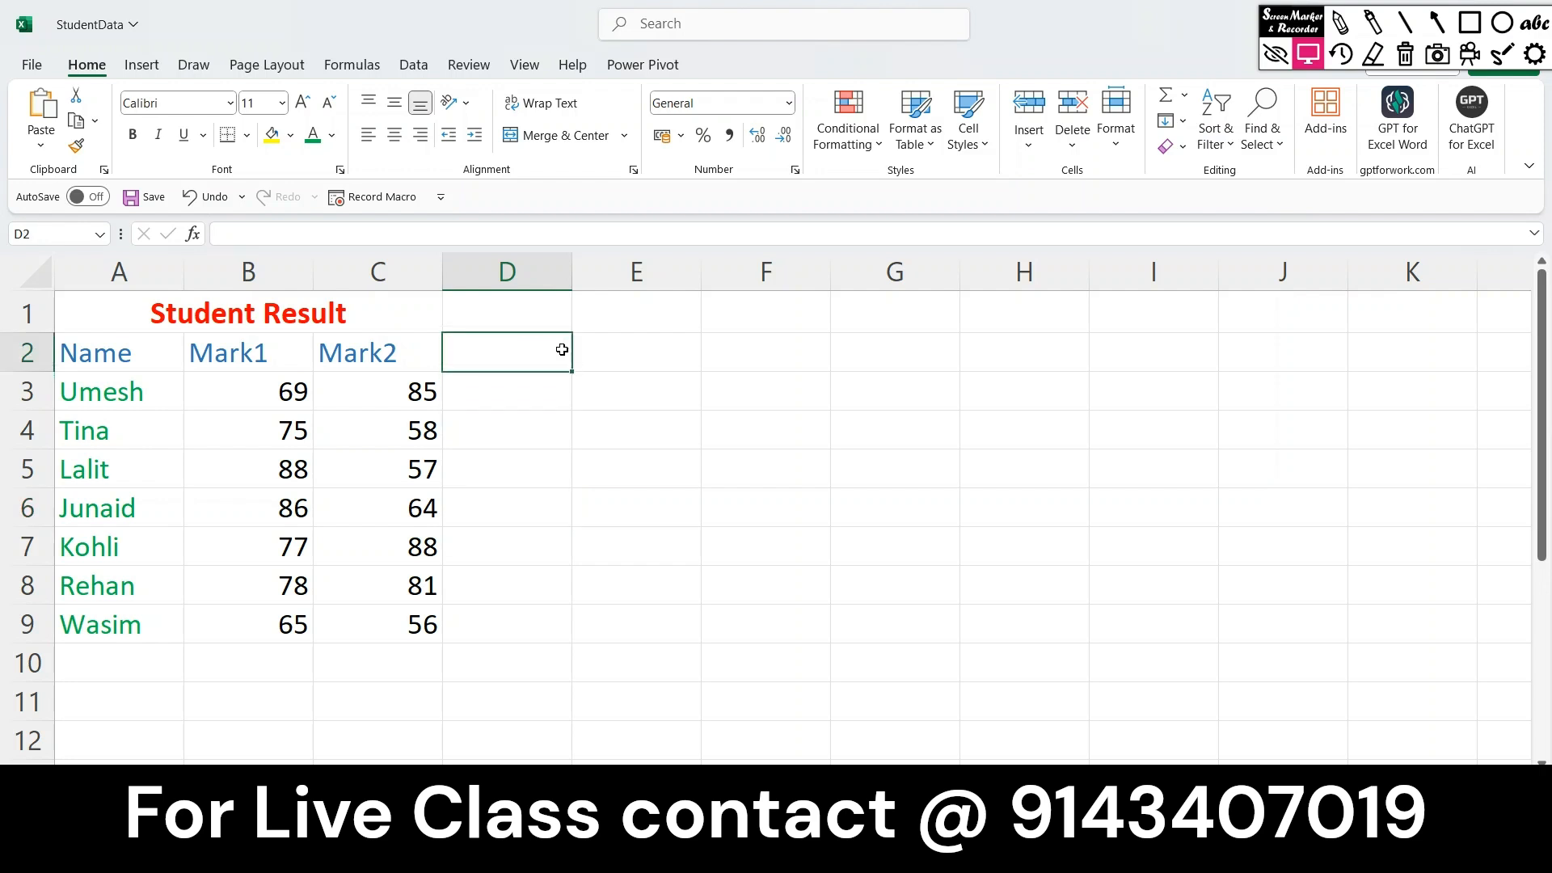
type("Su")
key("BackSpace")
key("BackSpace")
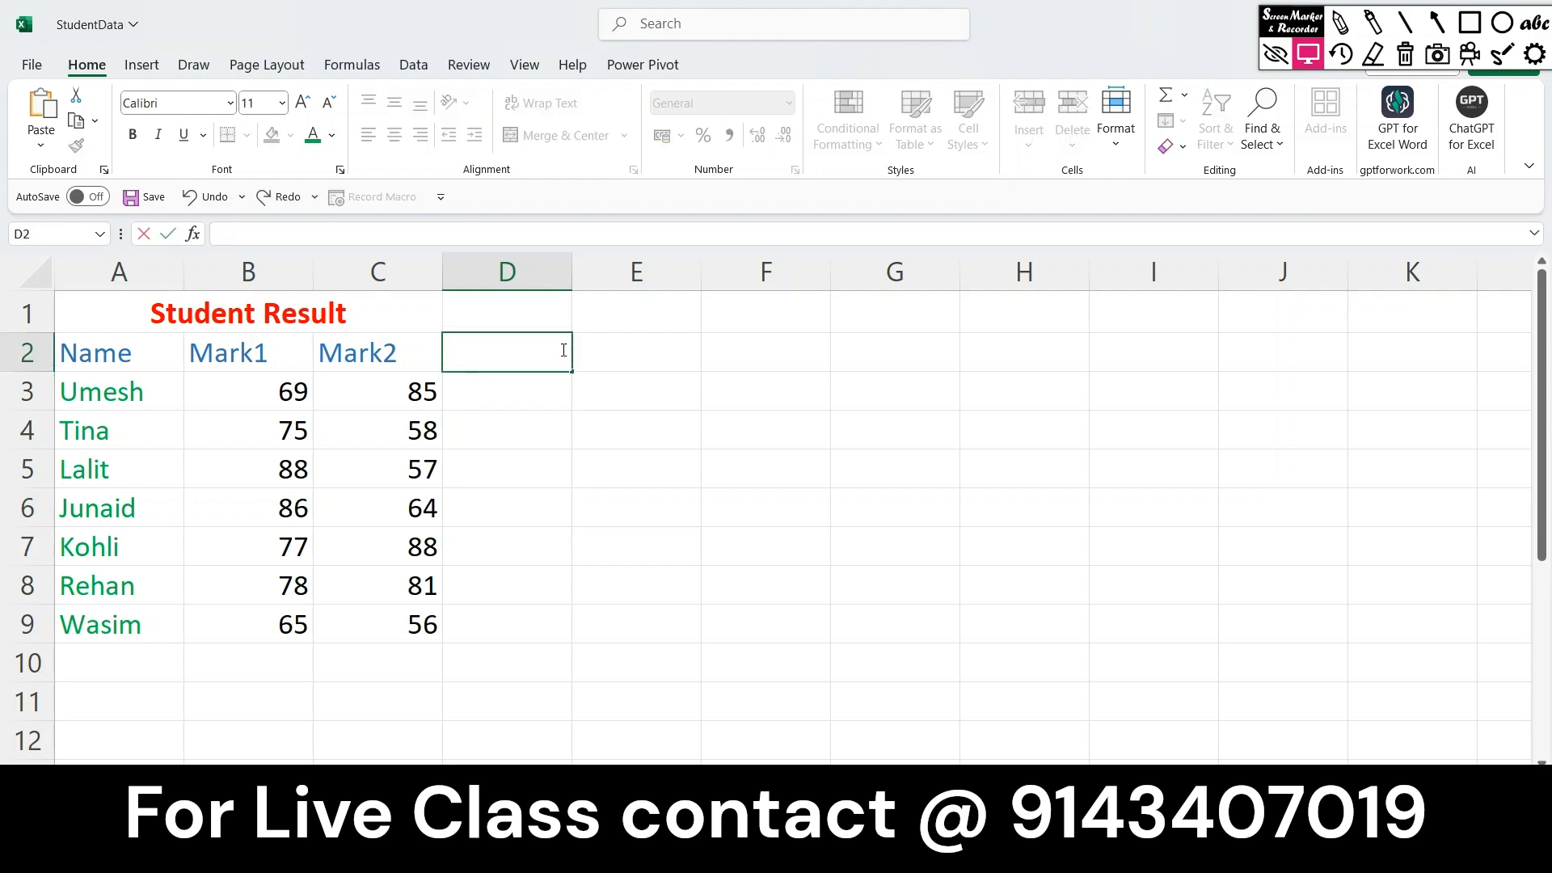
type("A")
key("BackSpace")
type("Total")
key("Tab")
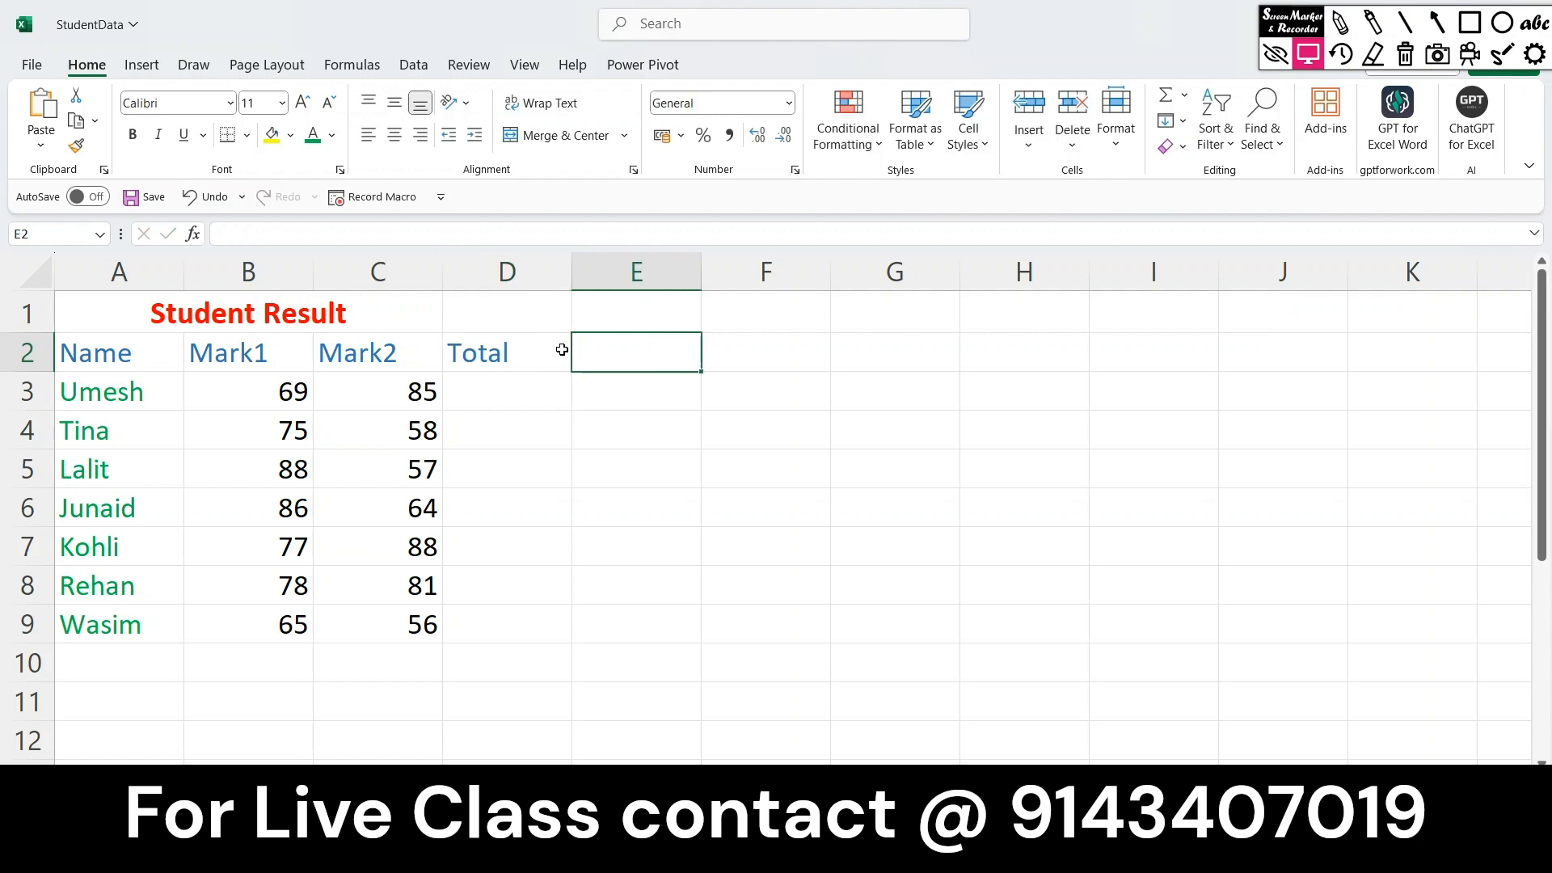
type("Average")
key("Return")
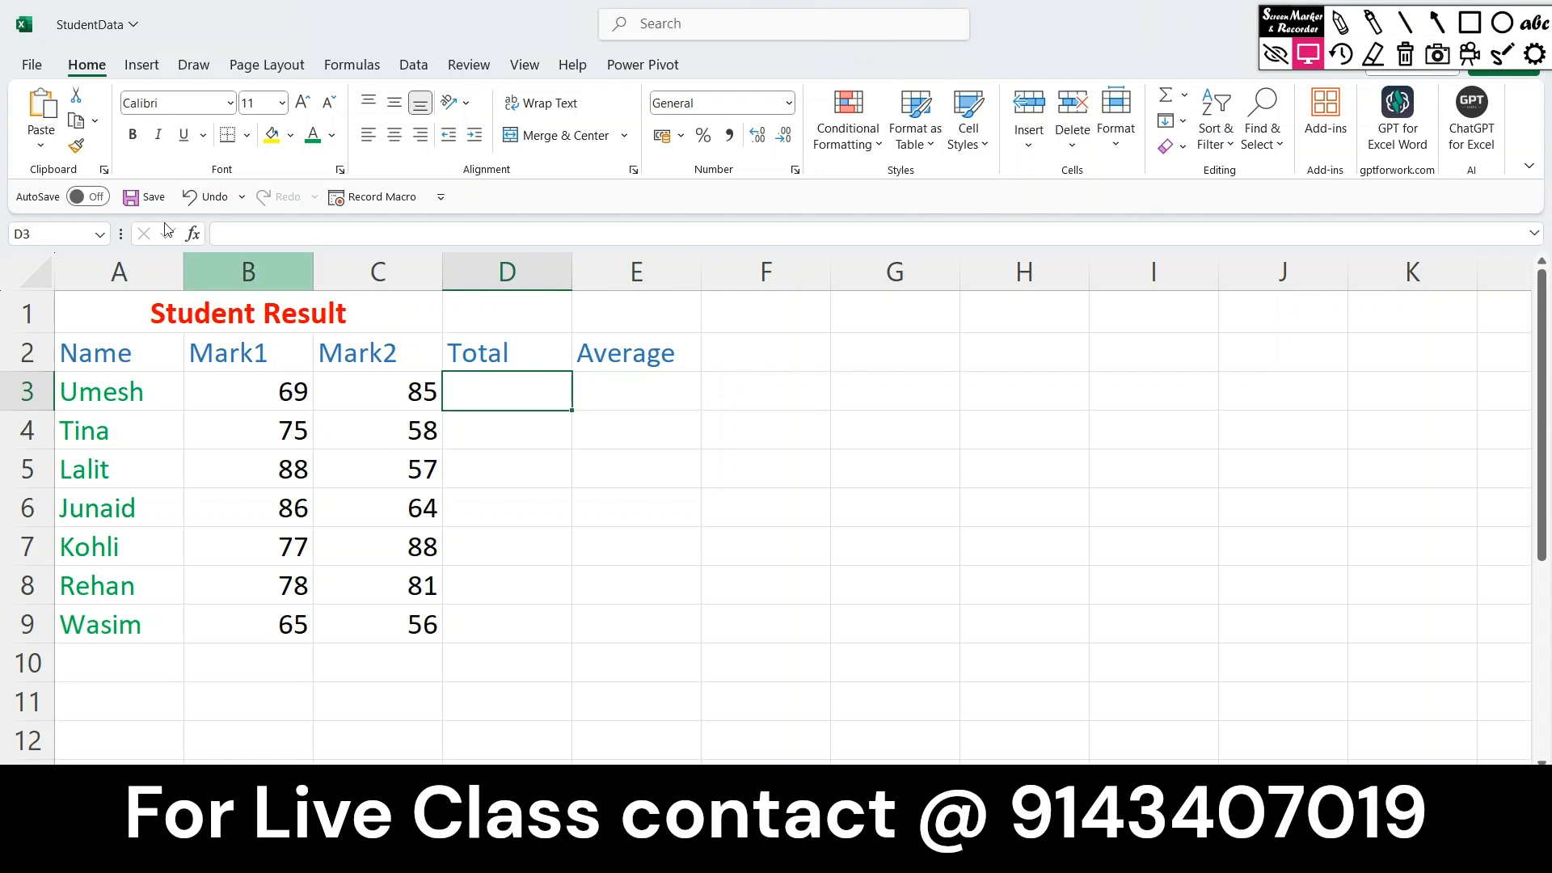
Browse the Financial, Date & Time and Statistical categories in the Insert Function dialog, and close it without inserting a function.
left_click(193, 234)
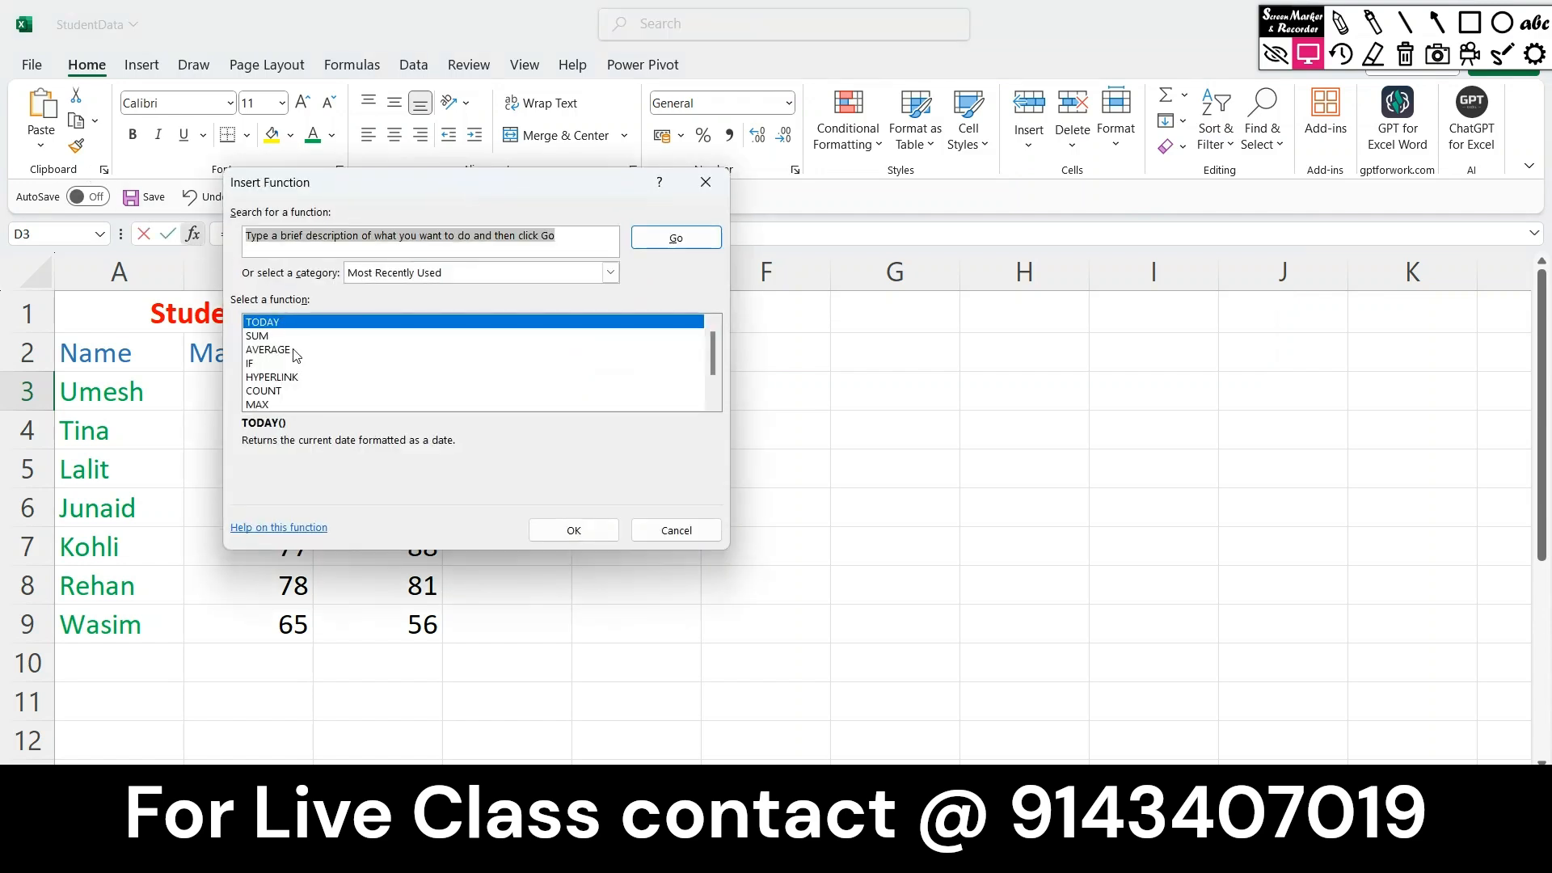
scroll(311, 348, "down", 1)
scroll(311, 348, "up", 1)
left_click(568, 272)
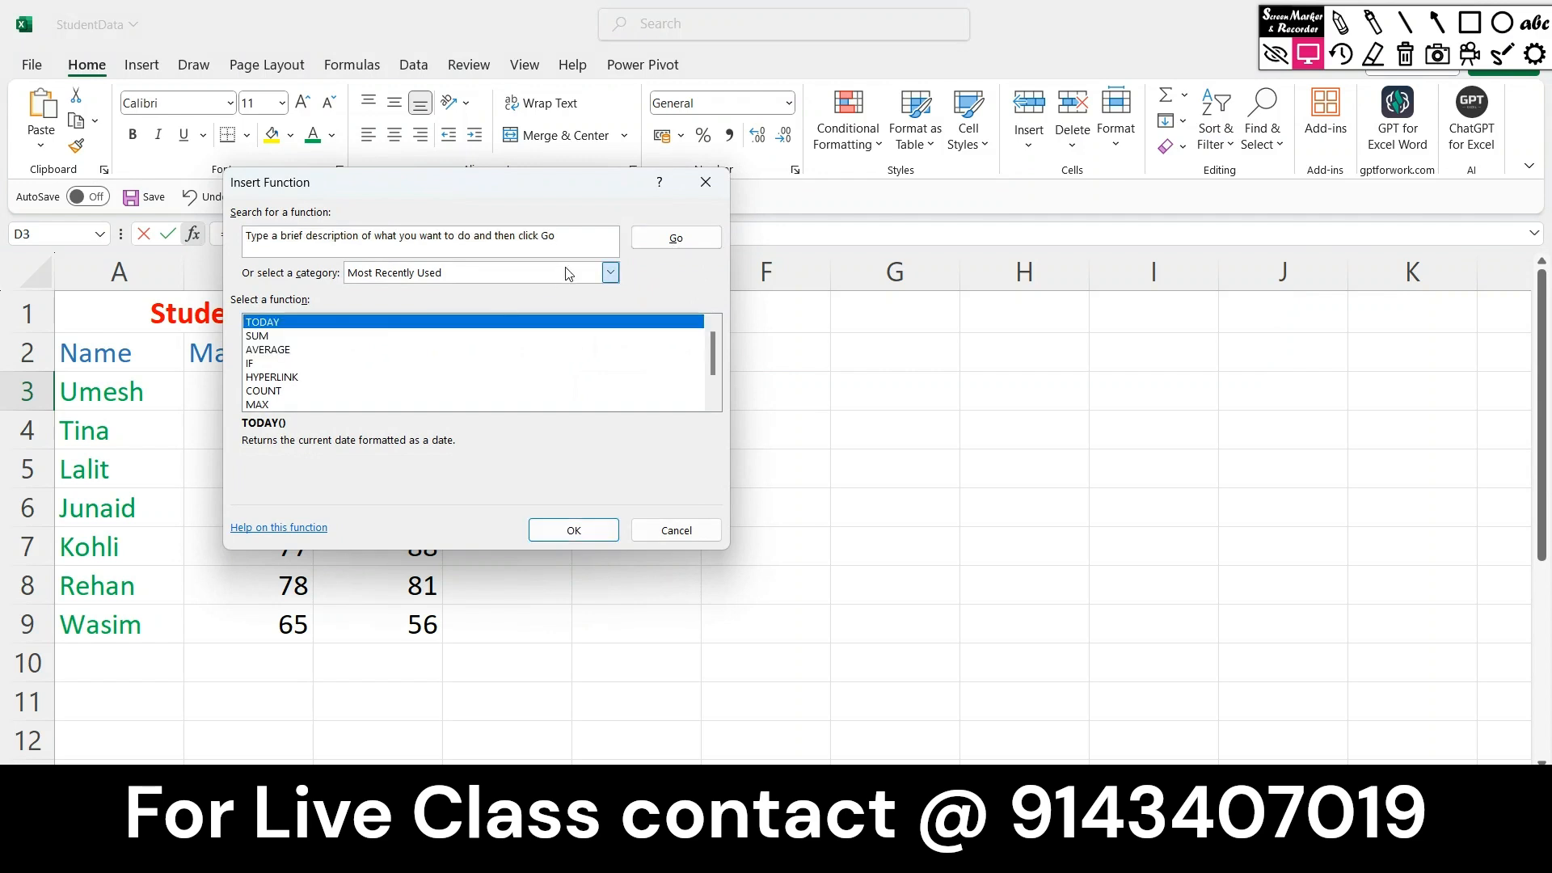
scroll(421, 356, "up", 1)
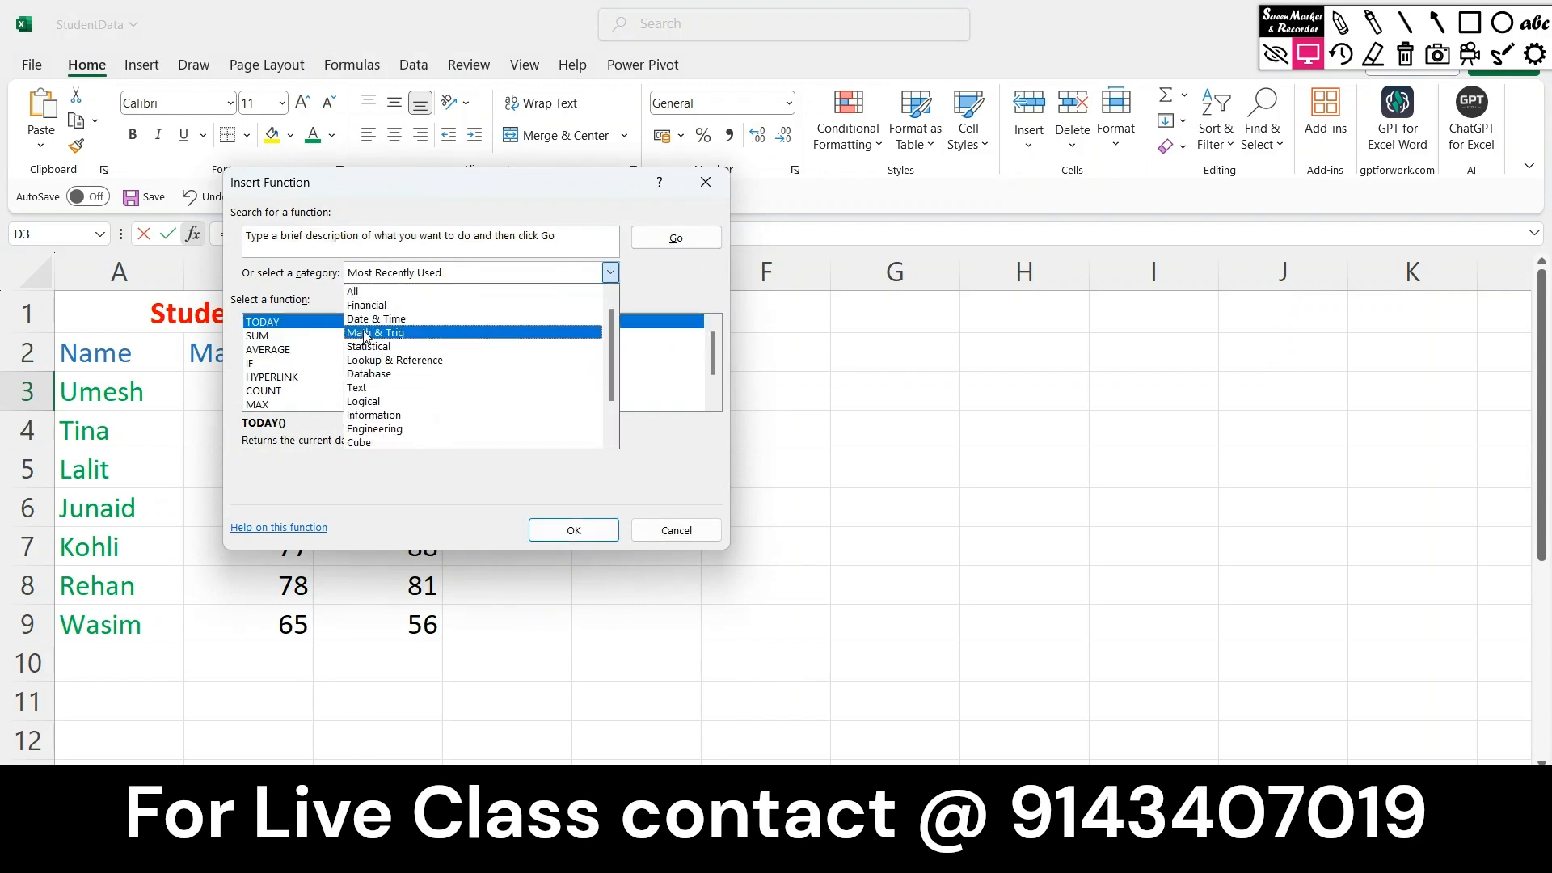
left_click(374, 306)
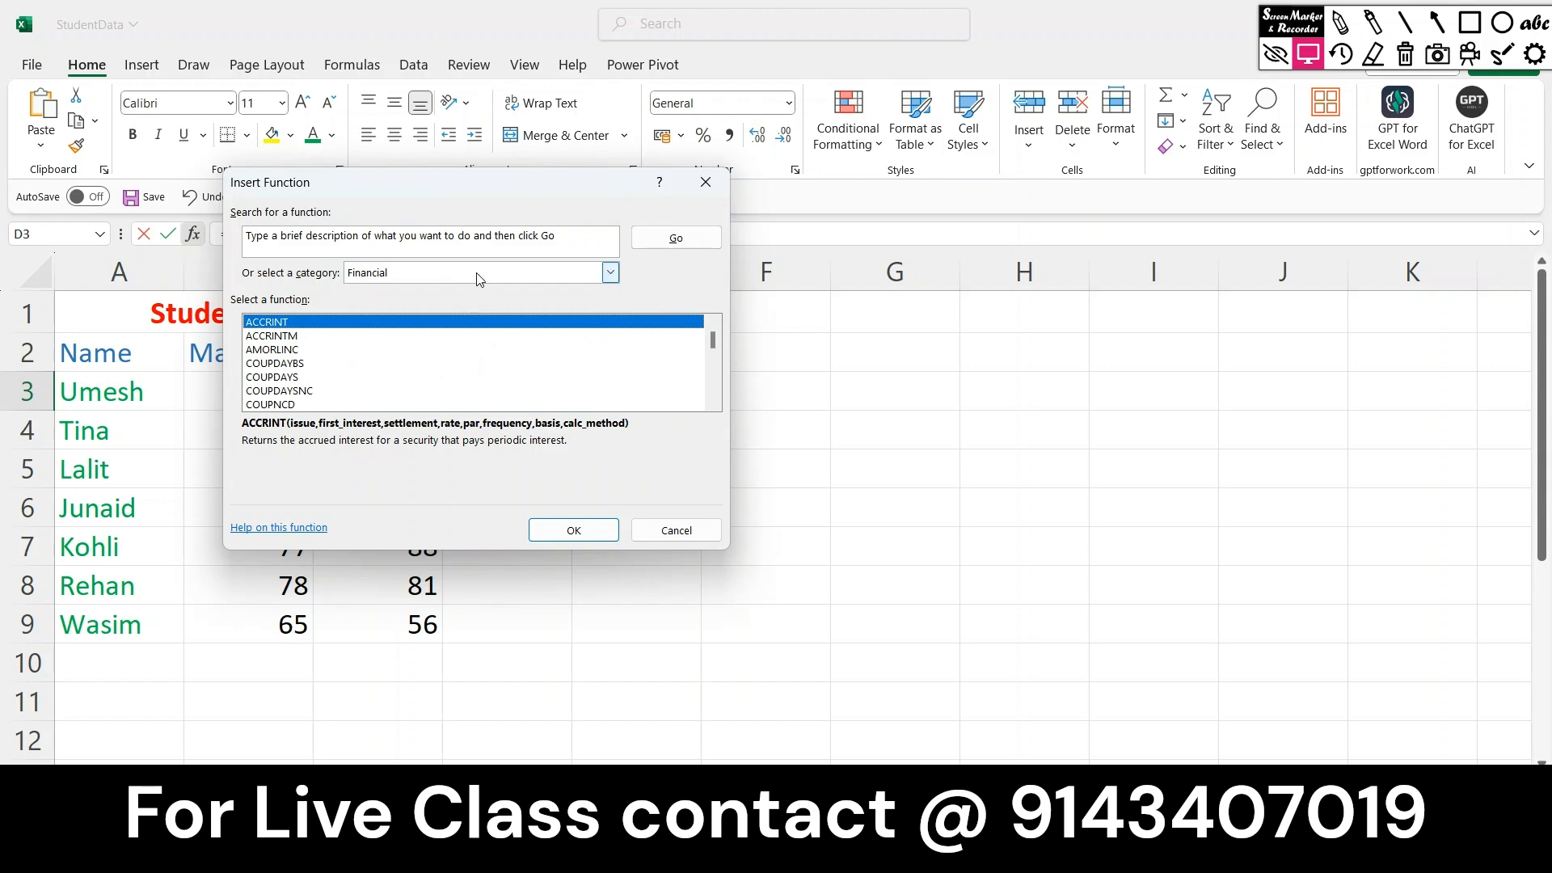
left_click(610, 273)
left_click(401, 319)
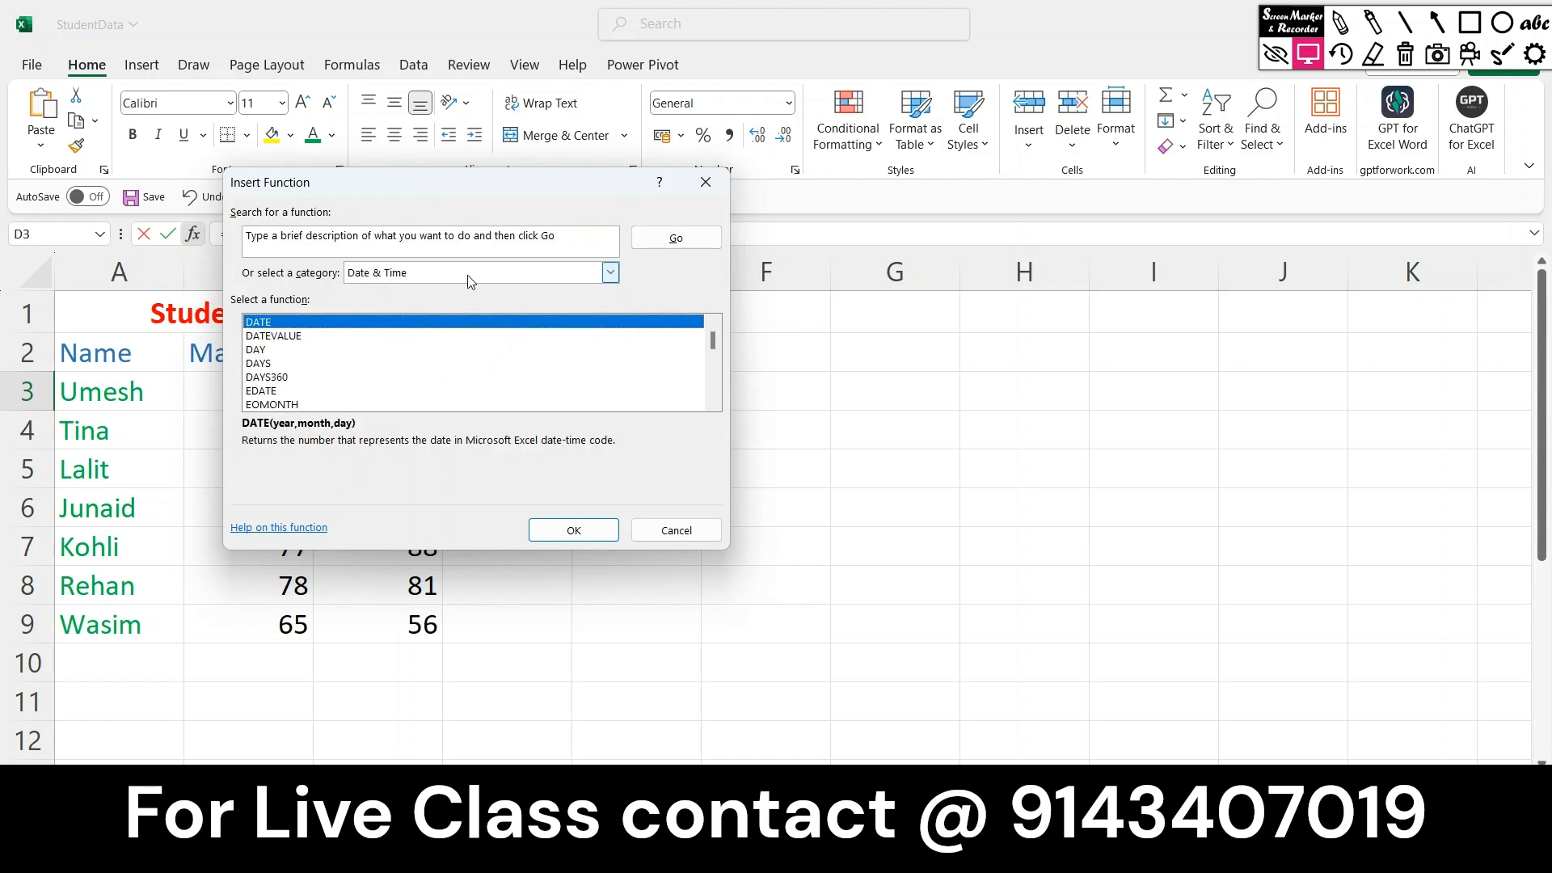
left_click(610, 272)
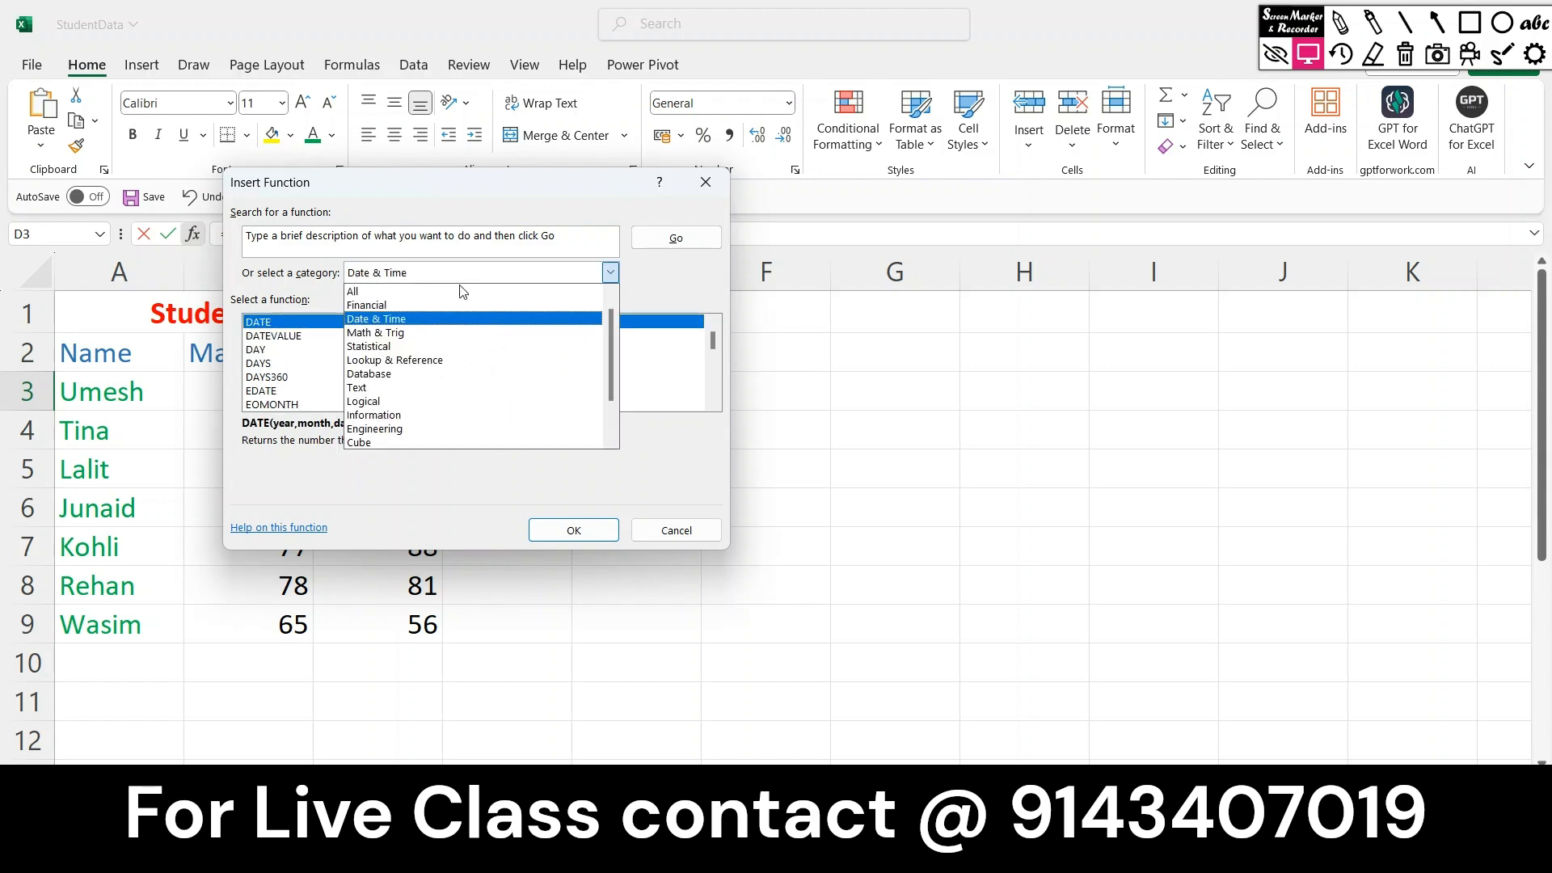
left_click(395, 347)
left_click(676, 530)
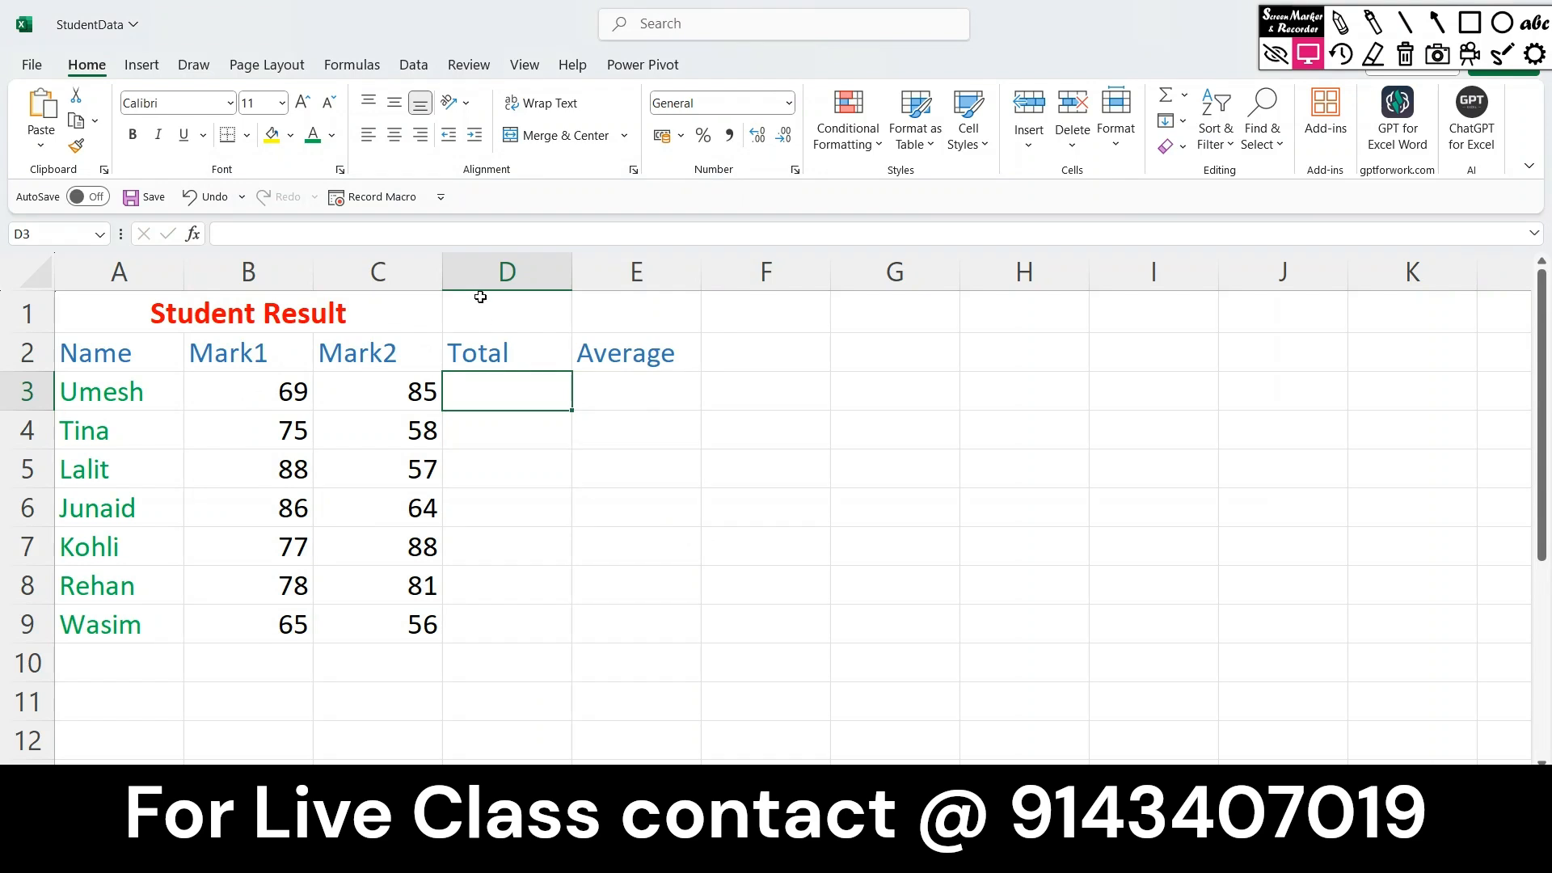
Insert a column before the Total column and enter the header "Mark3" in cell D2.
left_click(457, 271)
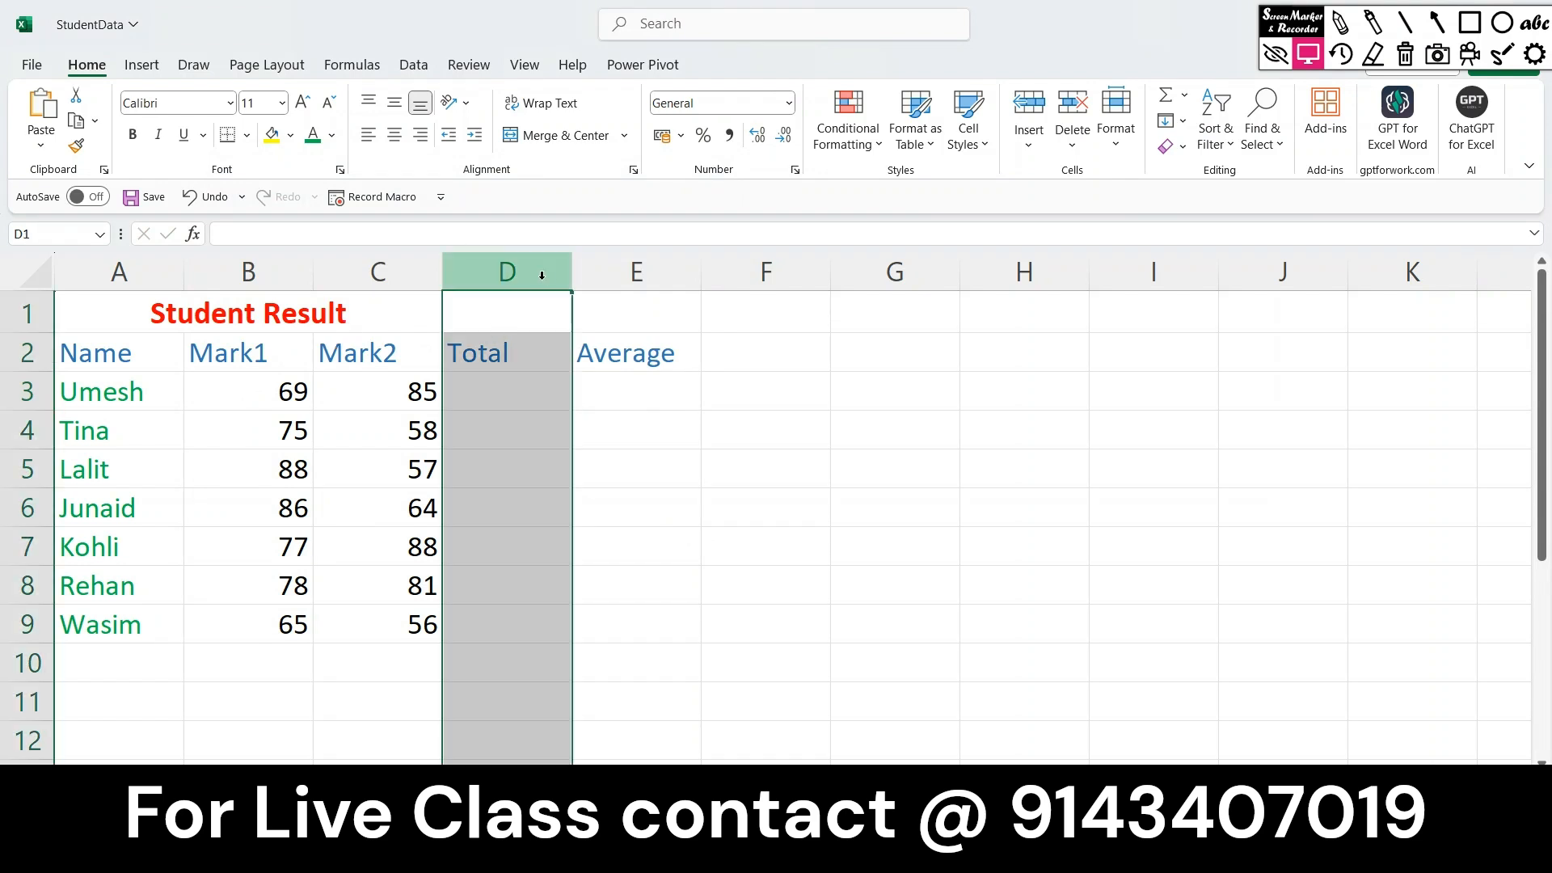
right_click(478, 263)
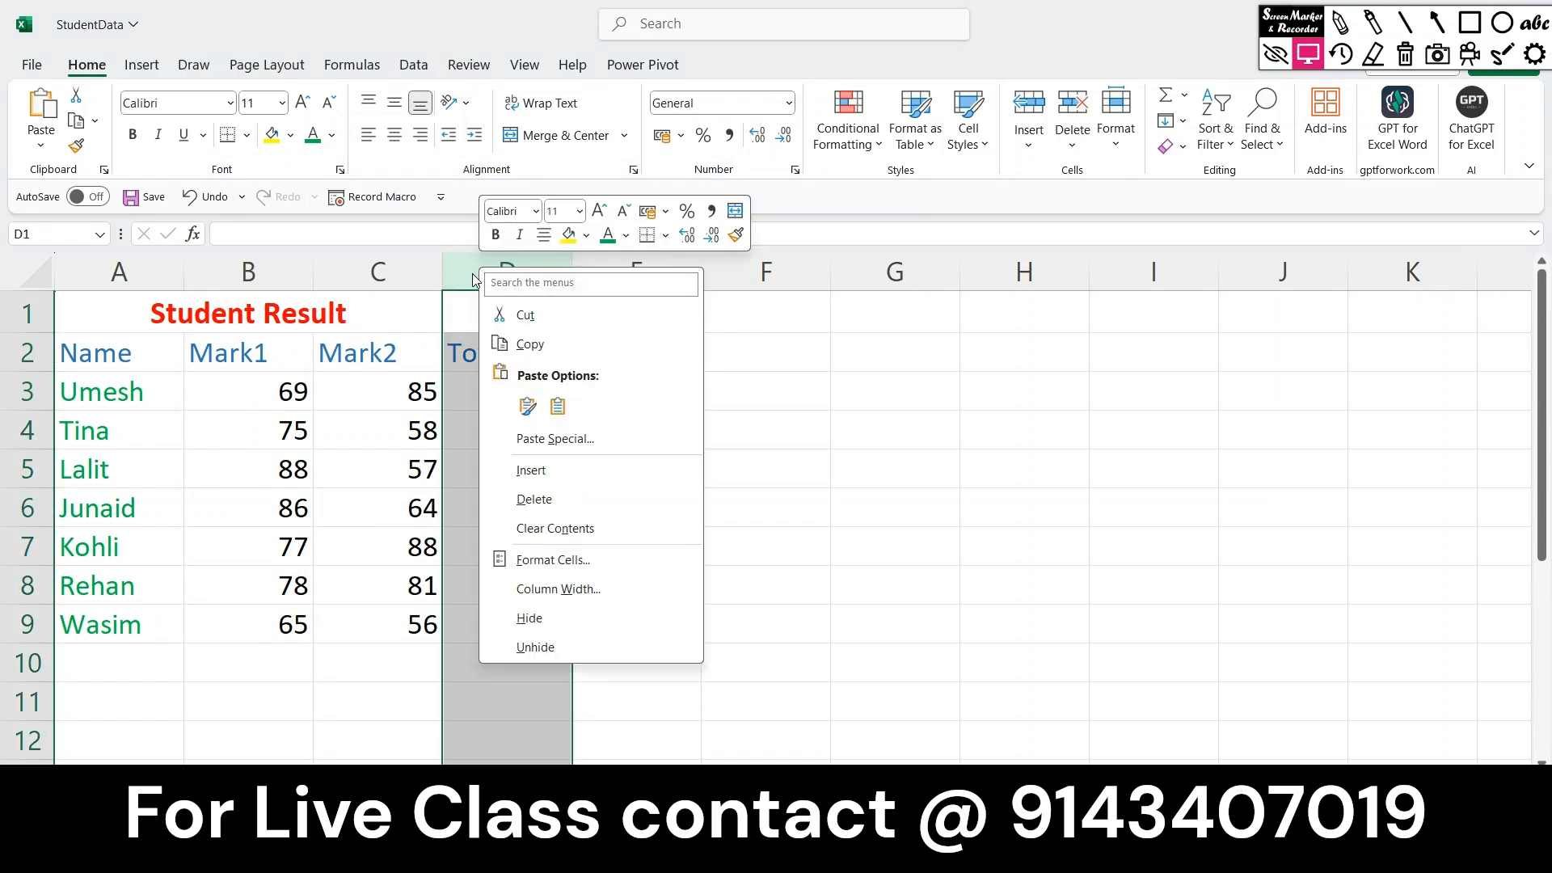
left_click(531, 469)
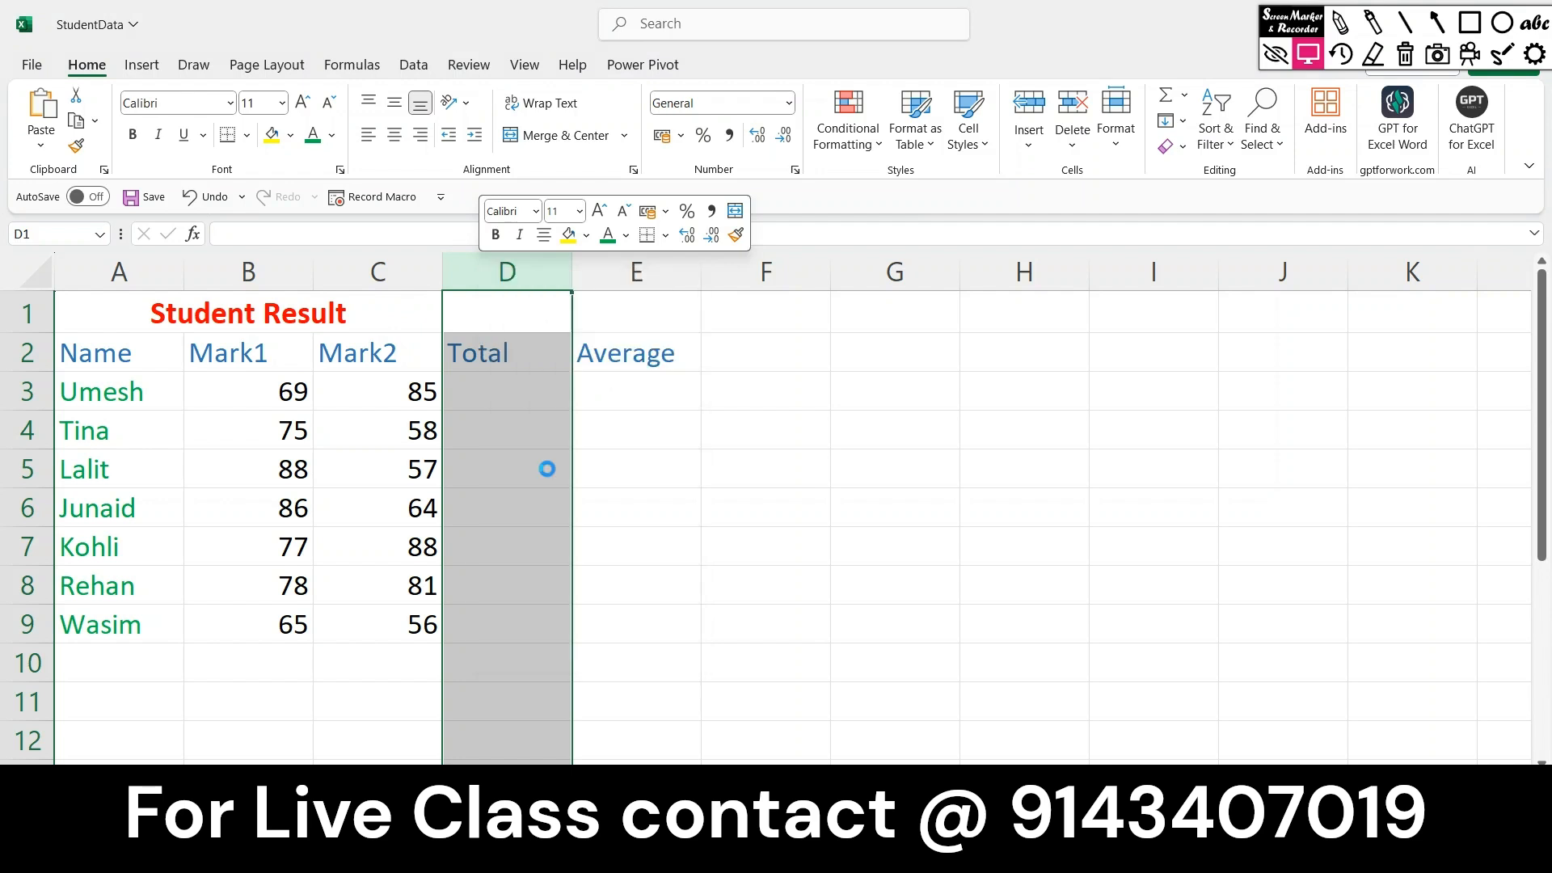
left_click(489, 352)
type("Mark3")
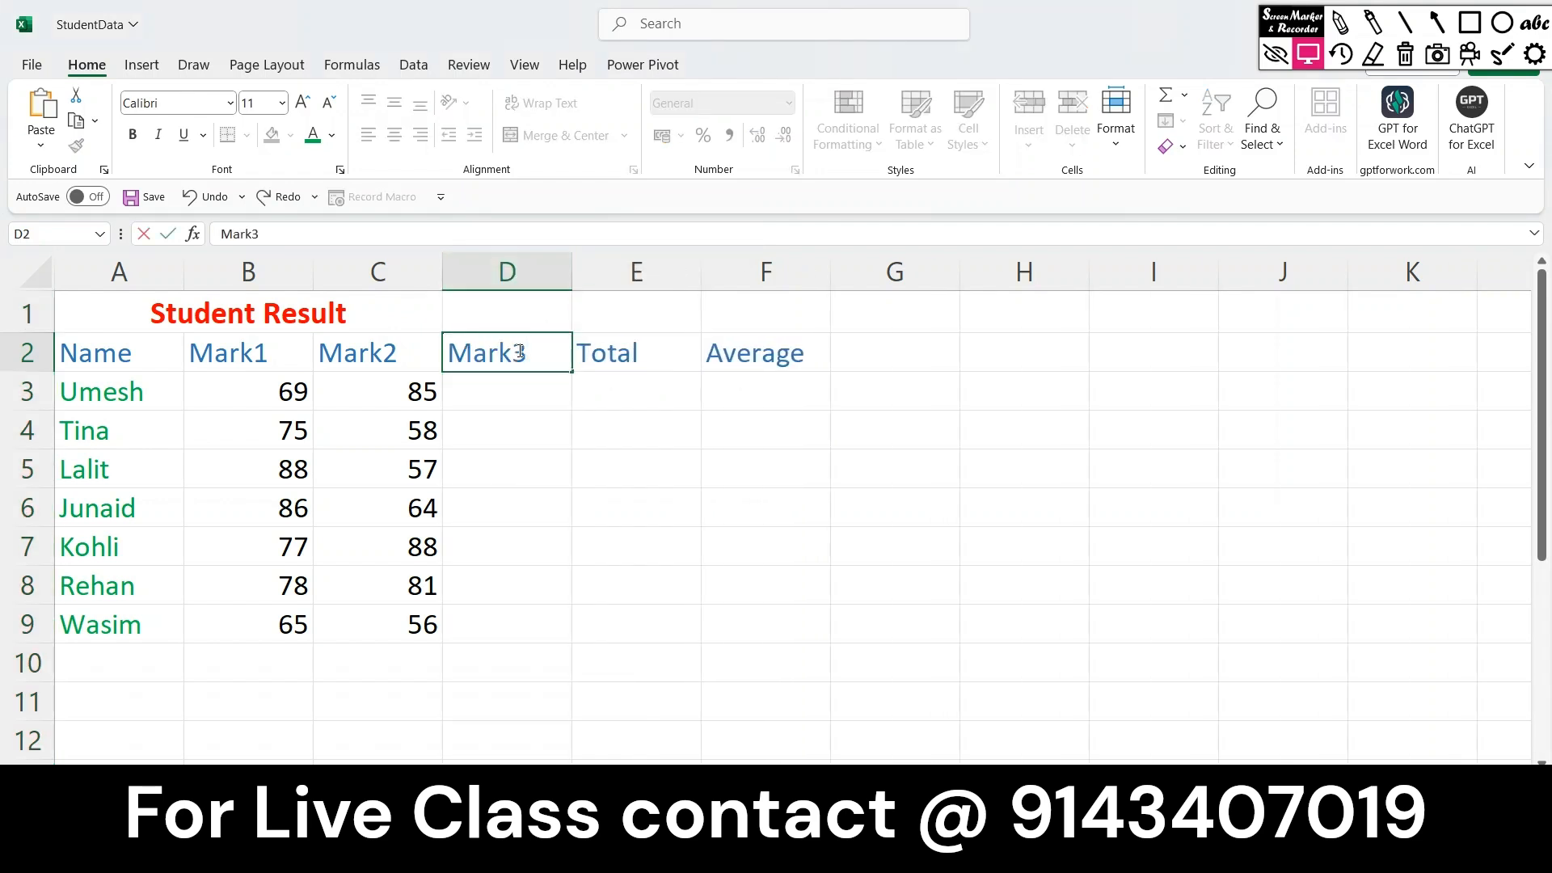
key("Return")
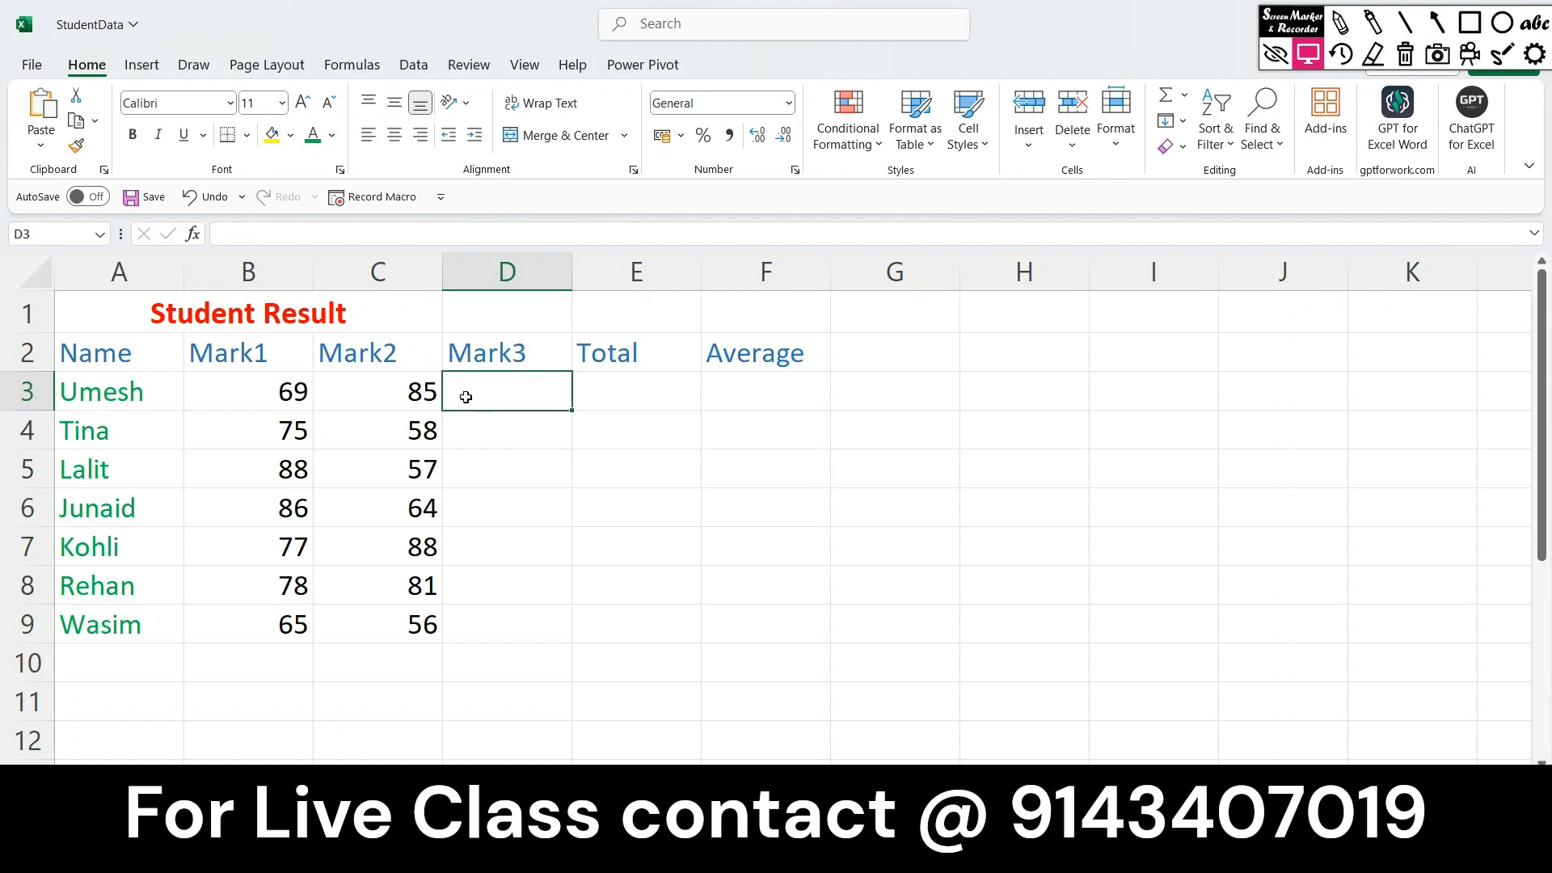
Copy the Mark2 values in C3:C9 across into the Mark3 column, D3:D9.
left_click_drag(423, 395, 438, 645)
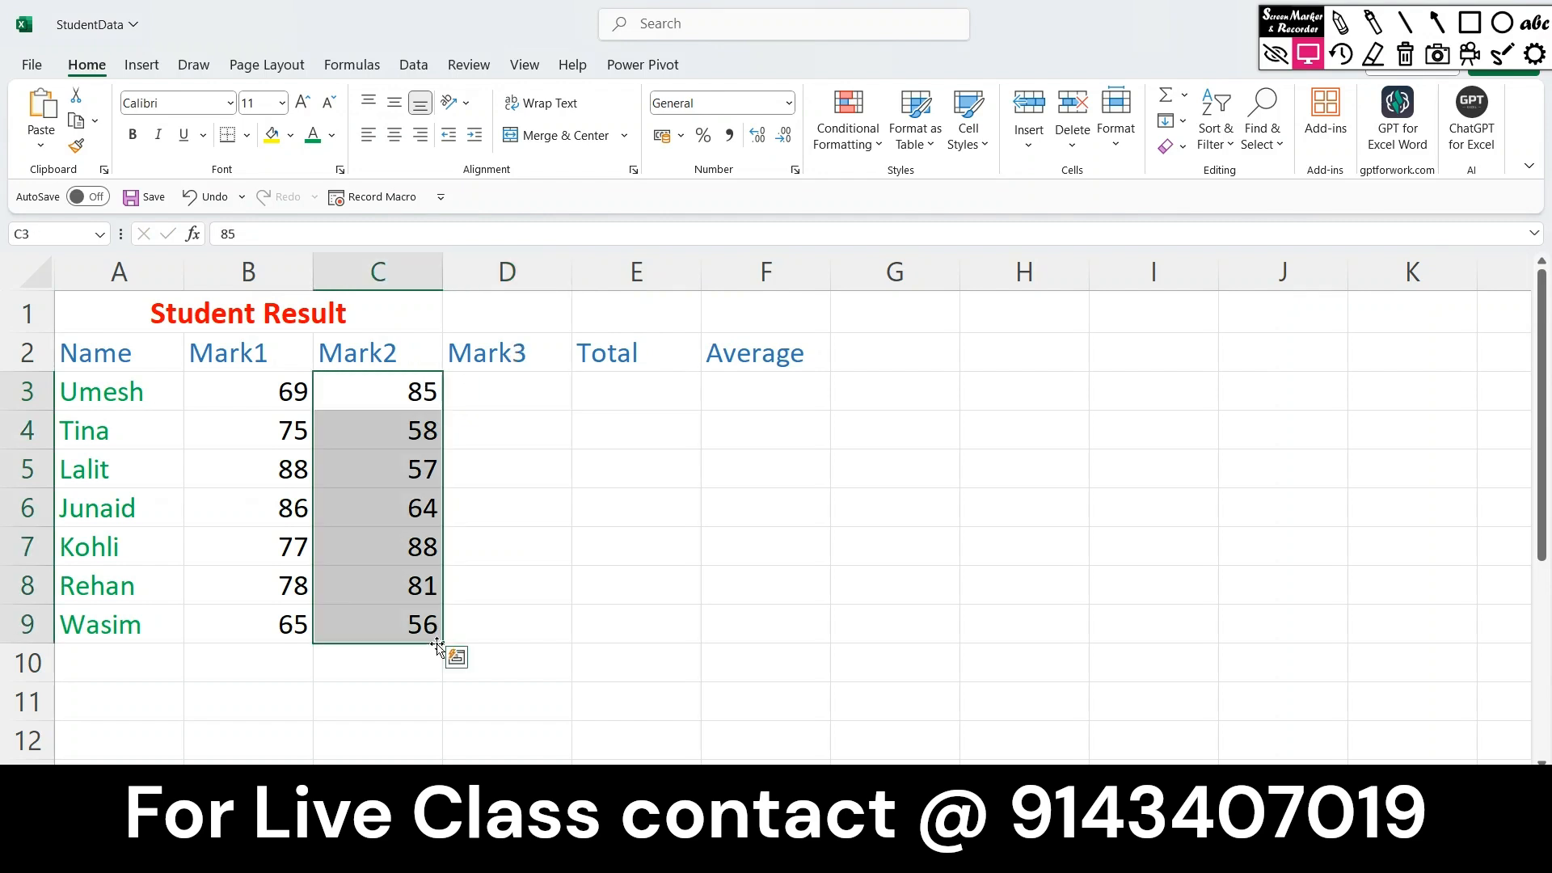
left_click(509, 638, "ctrl")
left_click(509, 638, "ctrl")
left_click_drag(381, 384, 518, 623)
left_click(530, 399)
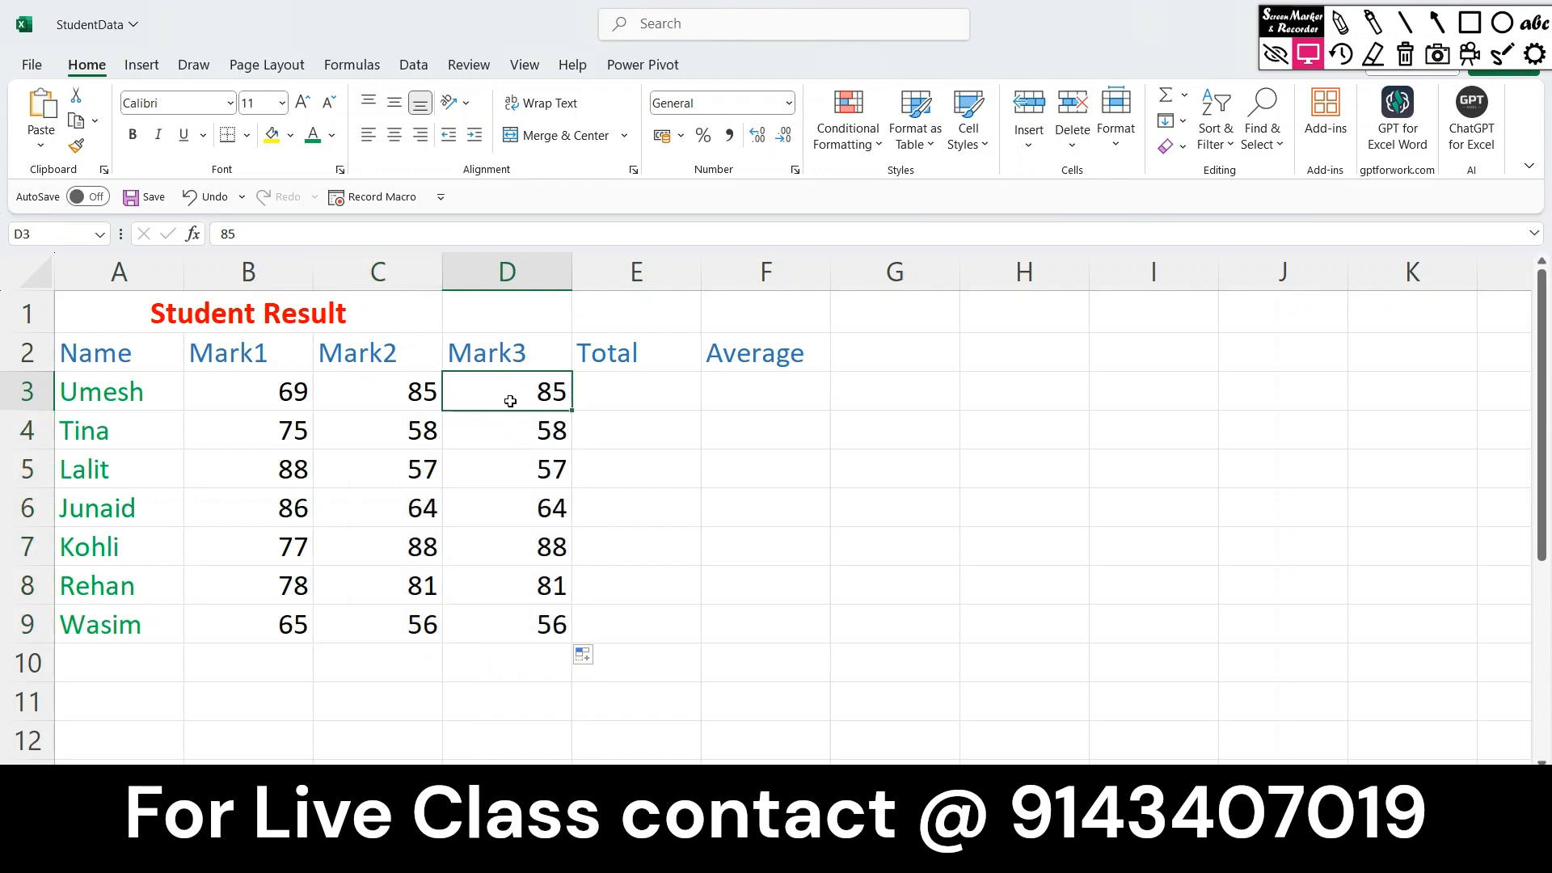
left_click(615, 390)
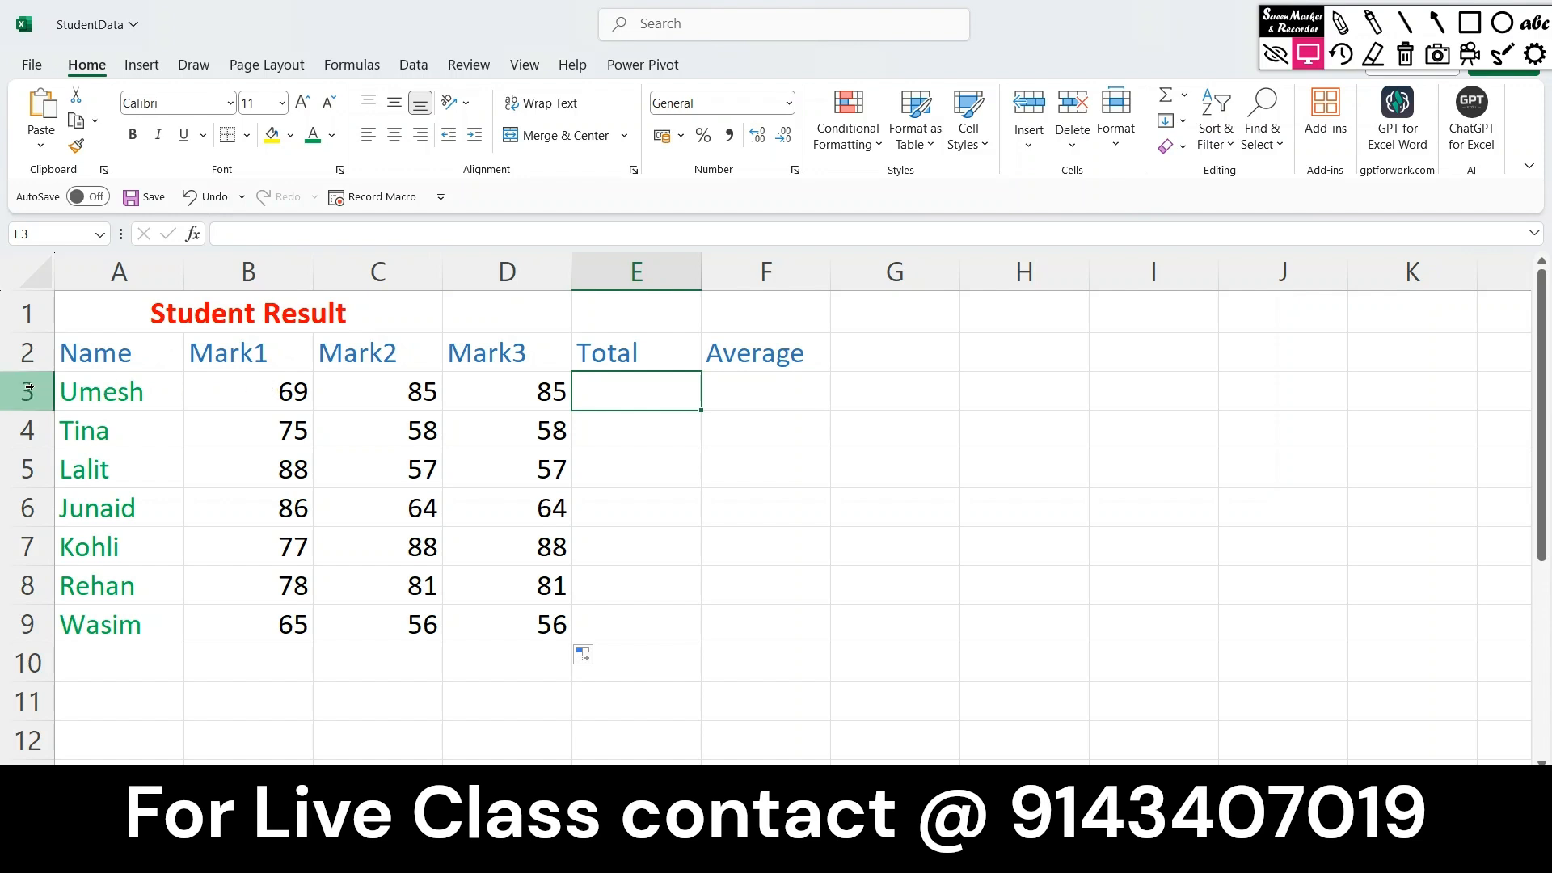
left_click(273, 389)
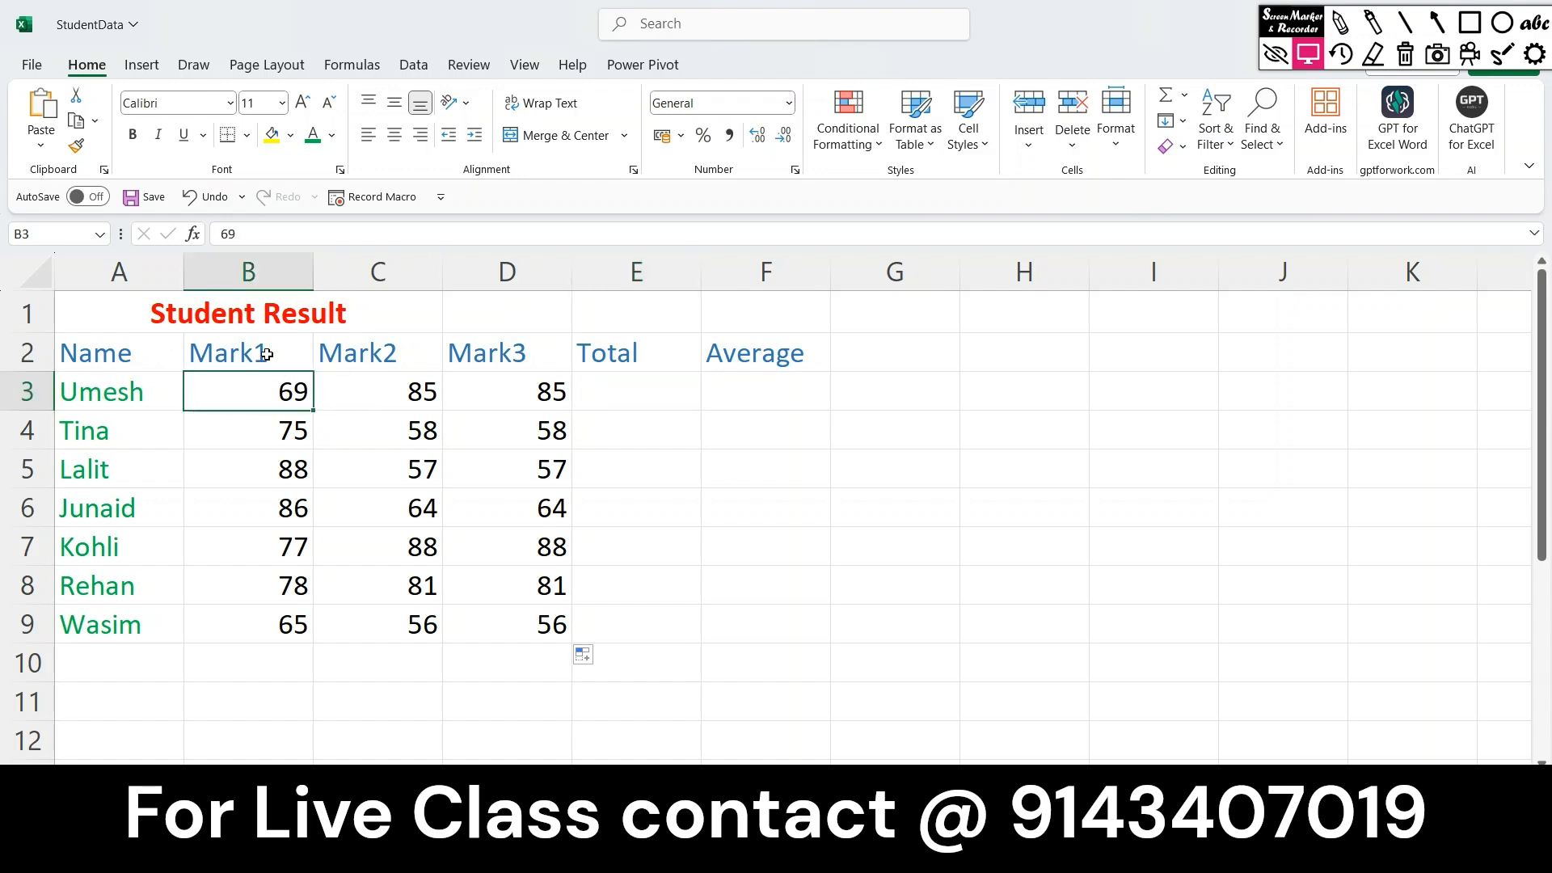
left_click(414, 390)
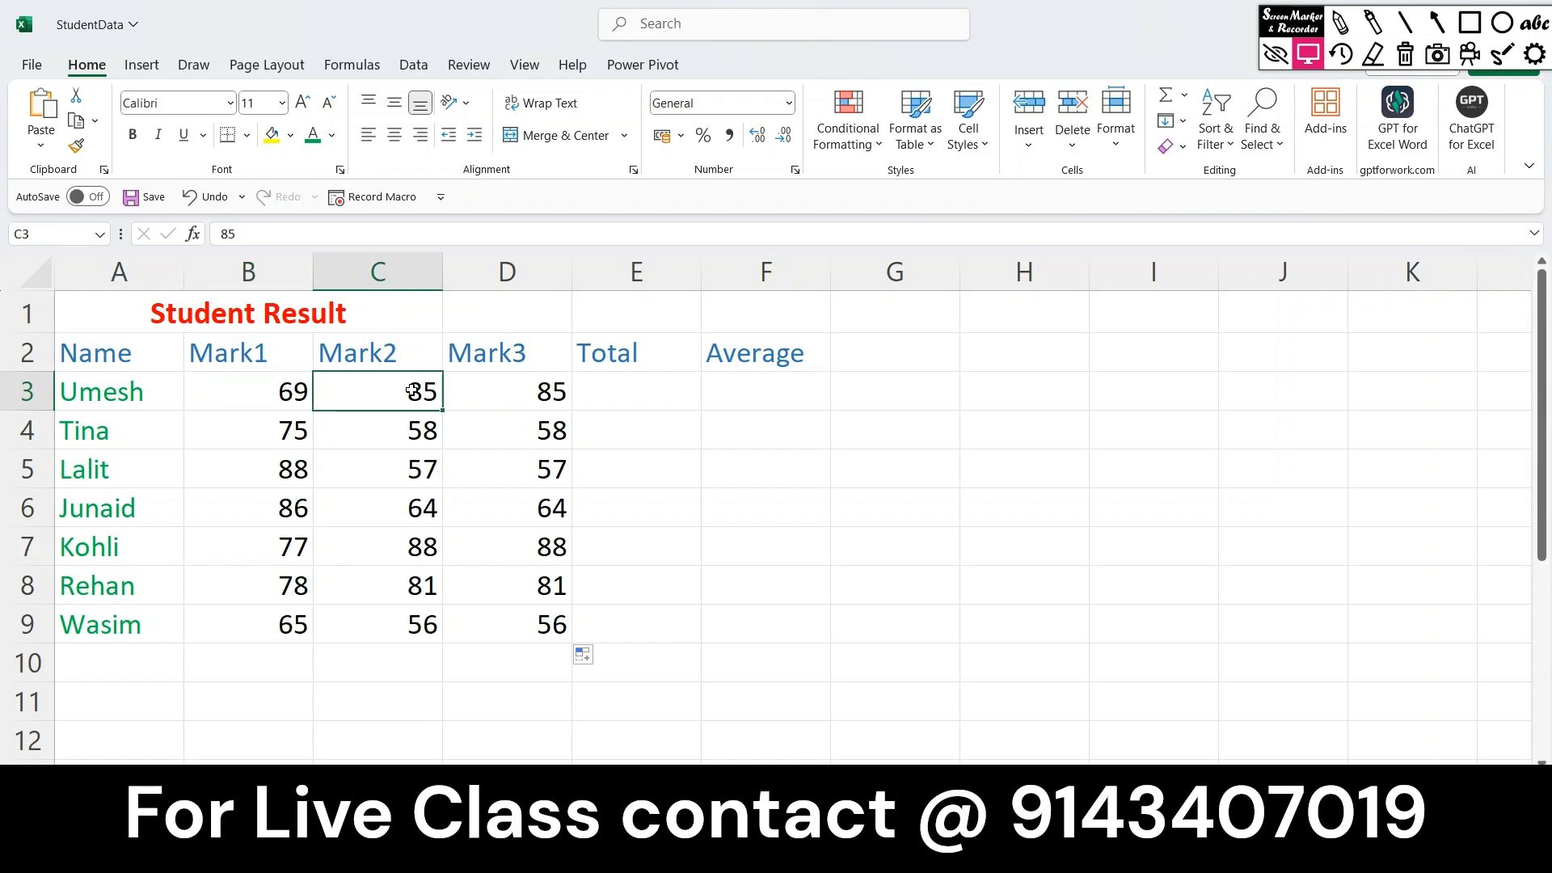
left_click(531, 392)
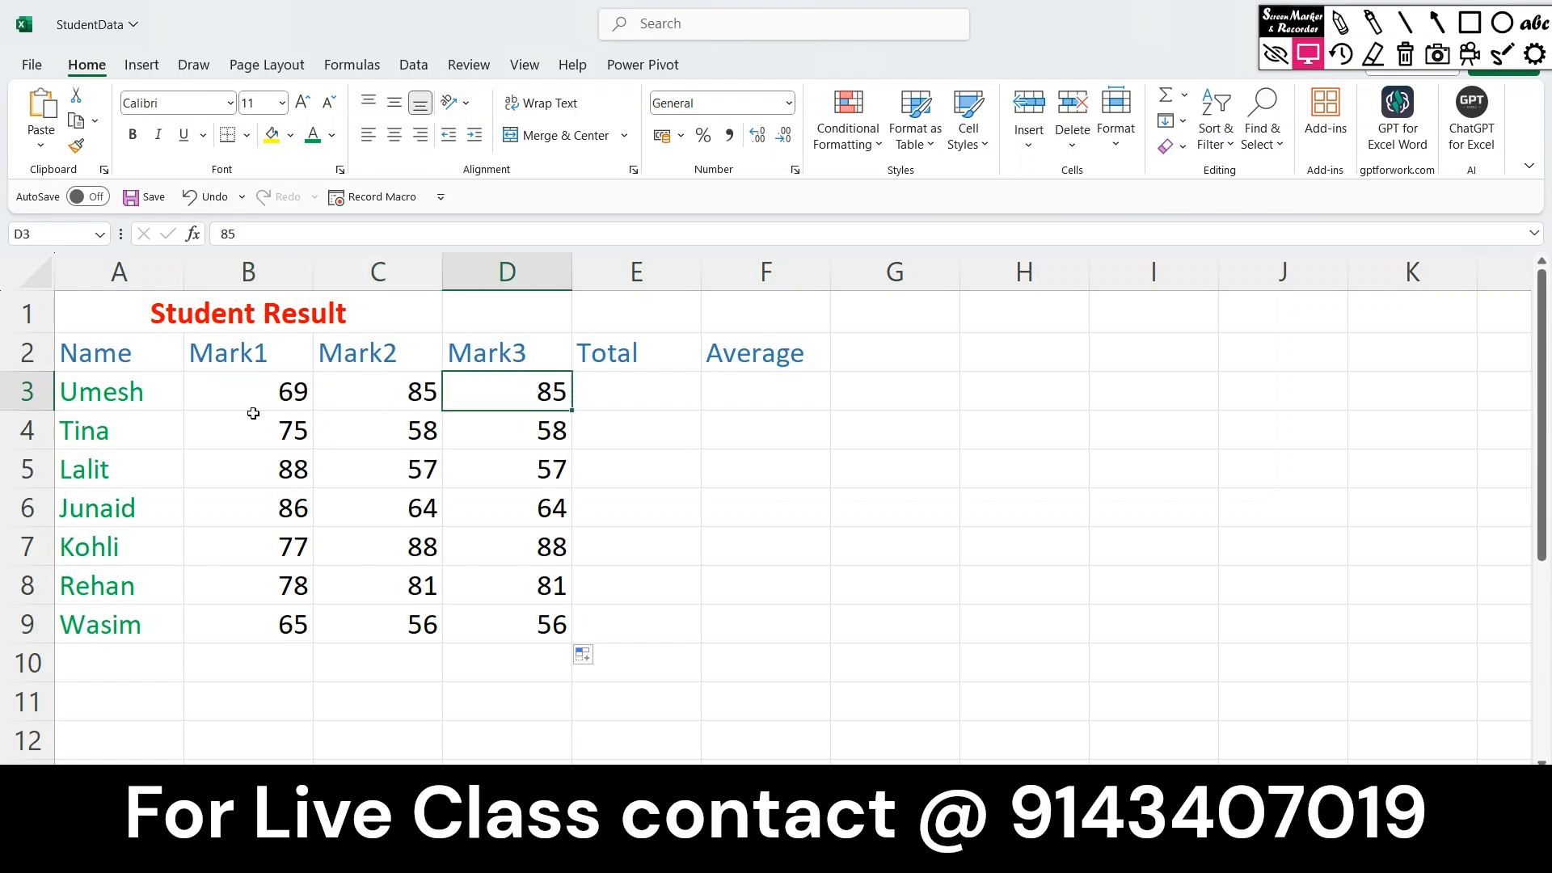
left_click_drag(227, 390, 504, 397)
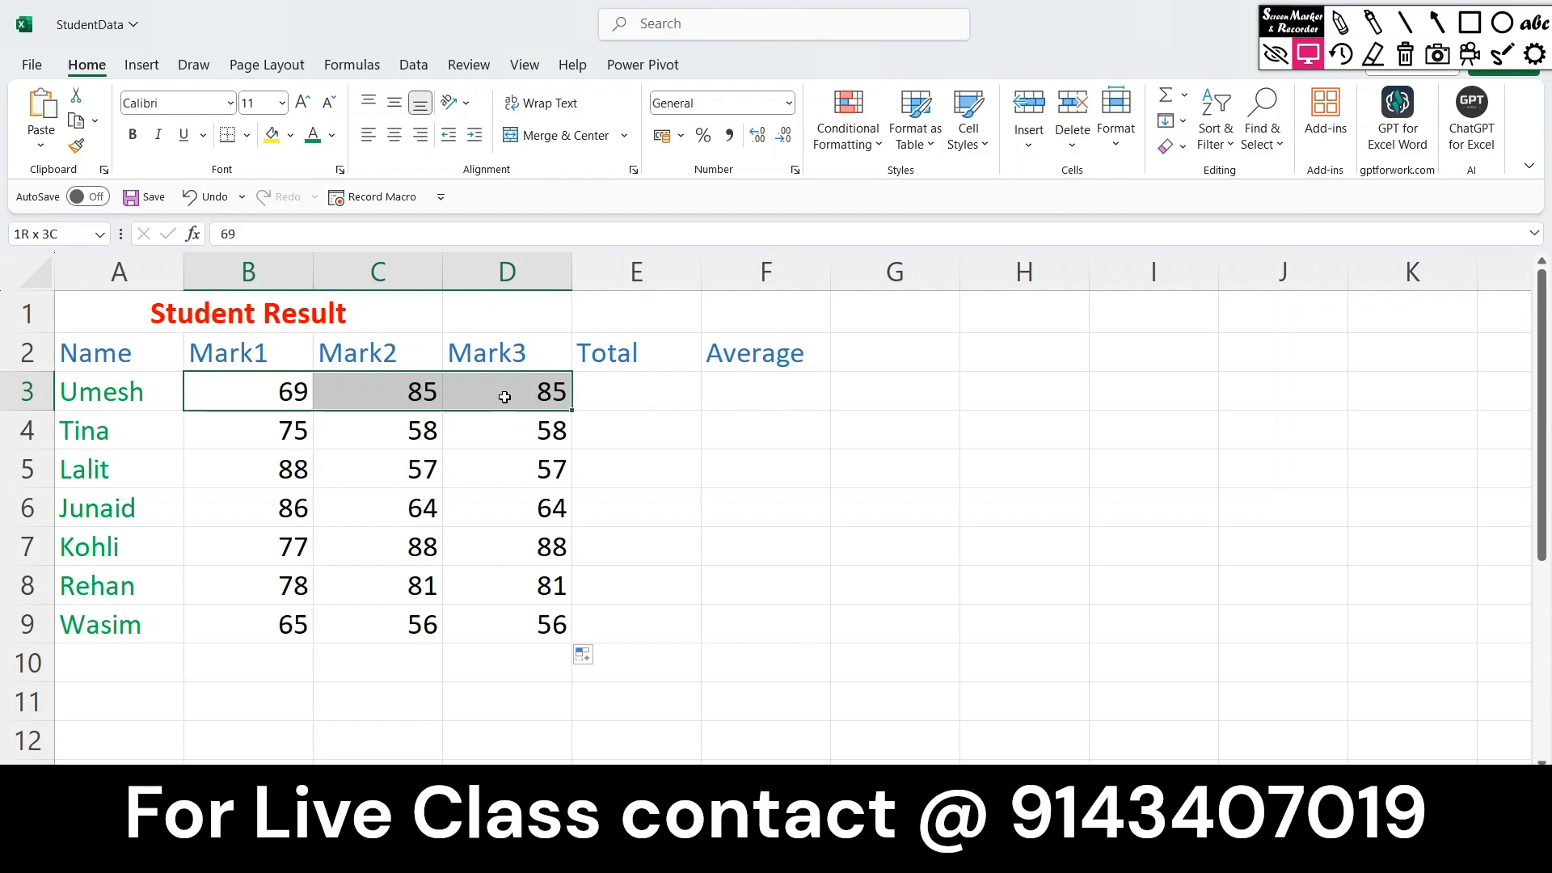
Enter the formula =sum(B3:D3) in cell E3 to total the first student's three marks.
left_click(611, 396)
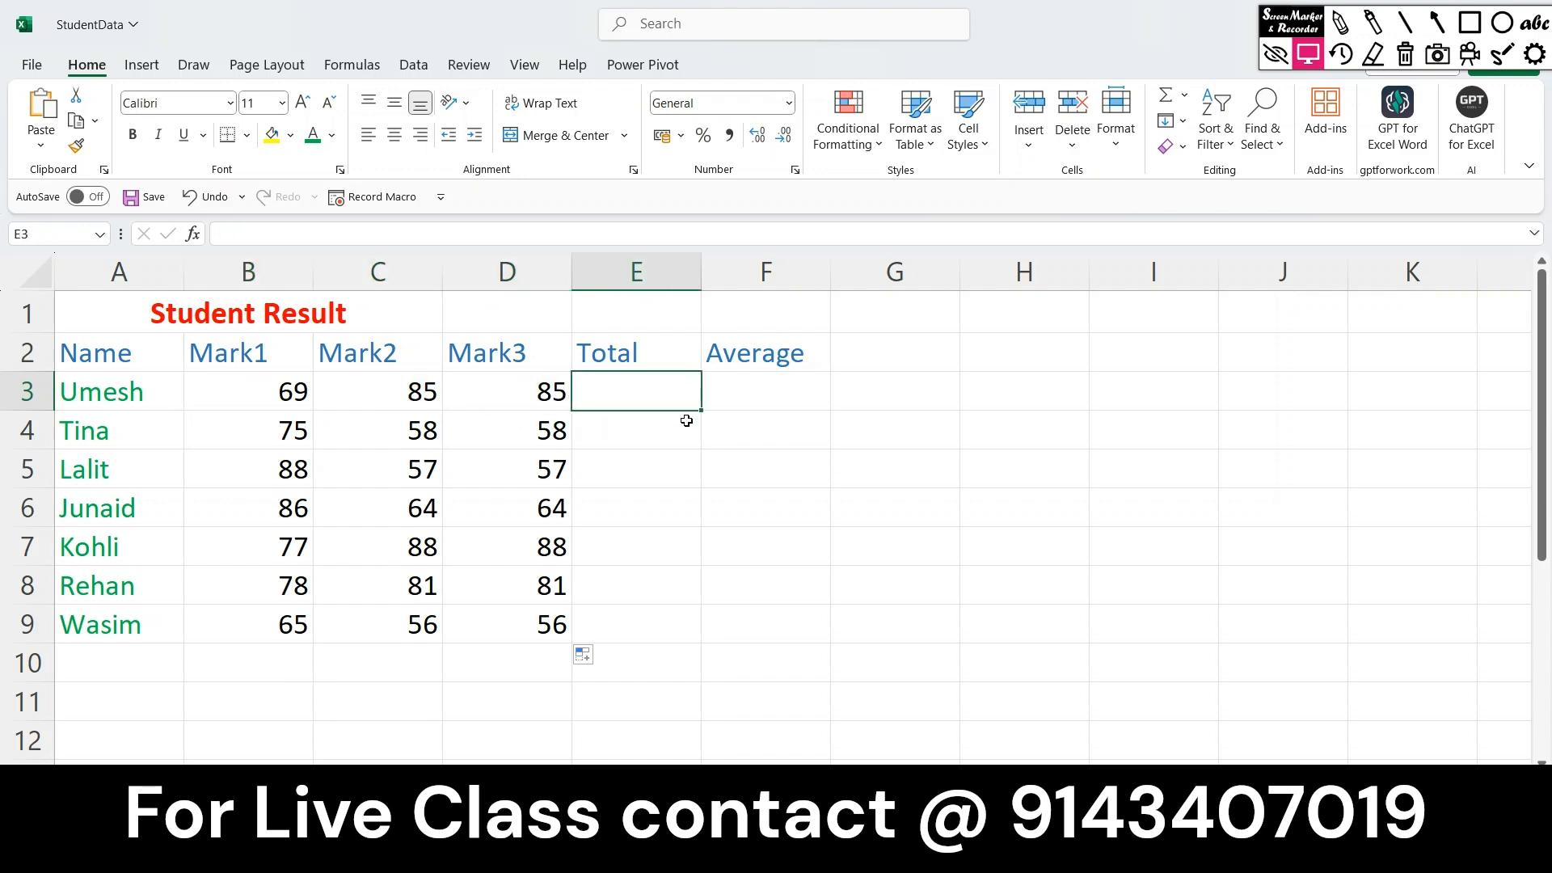
type("=")
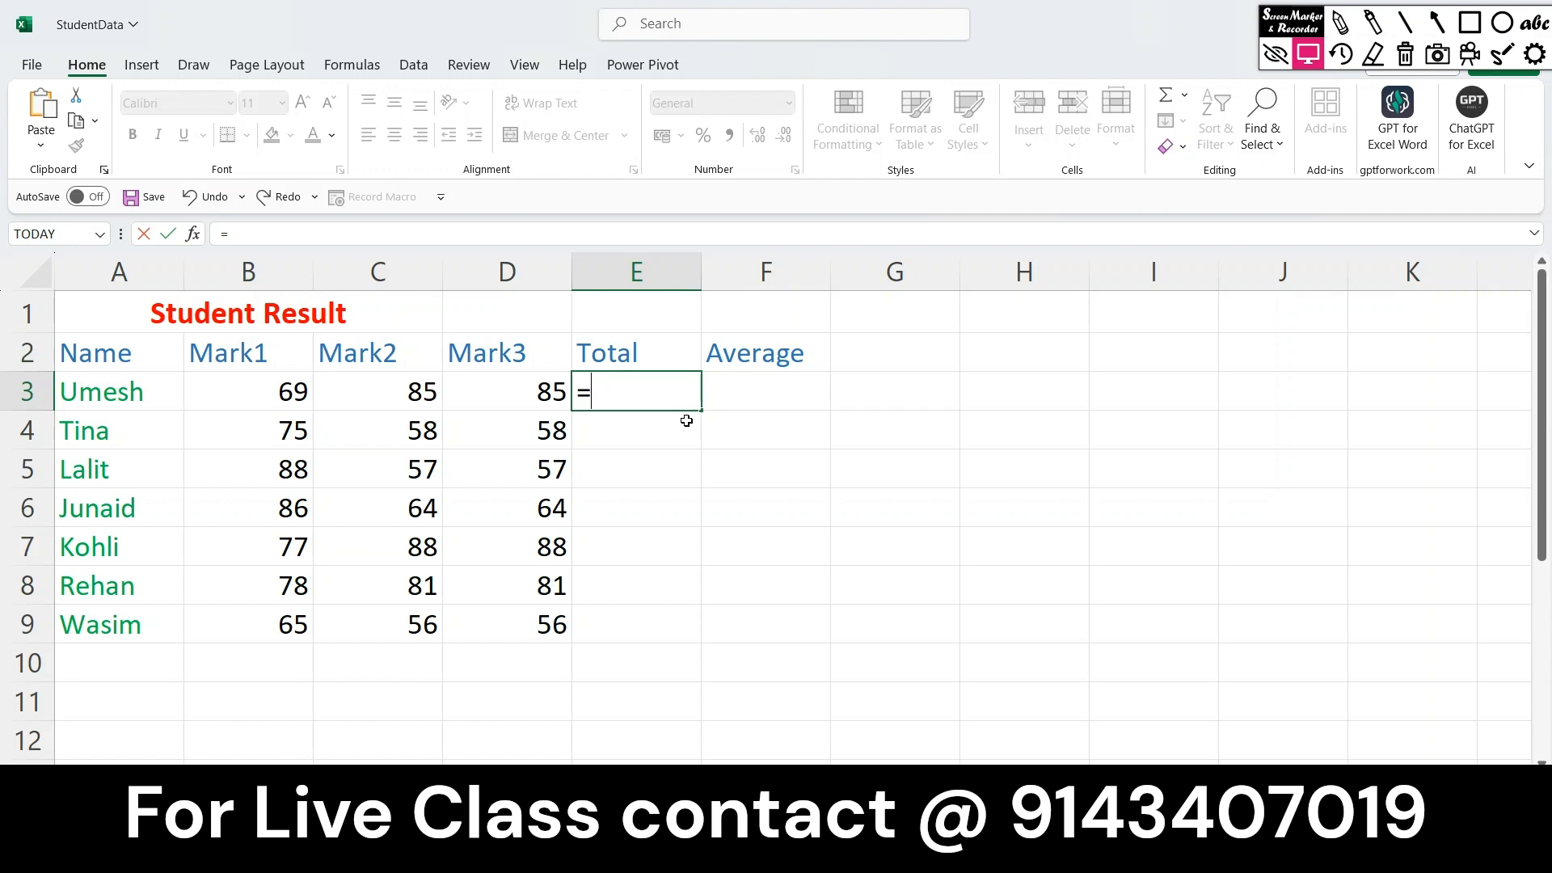
type("sum")
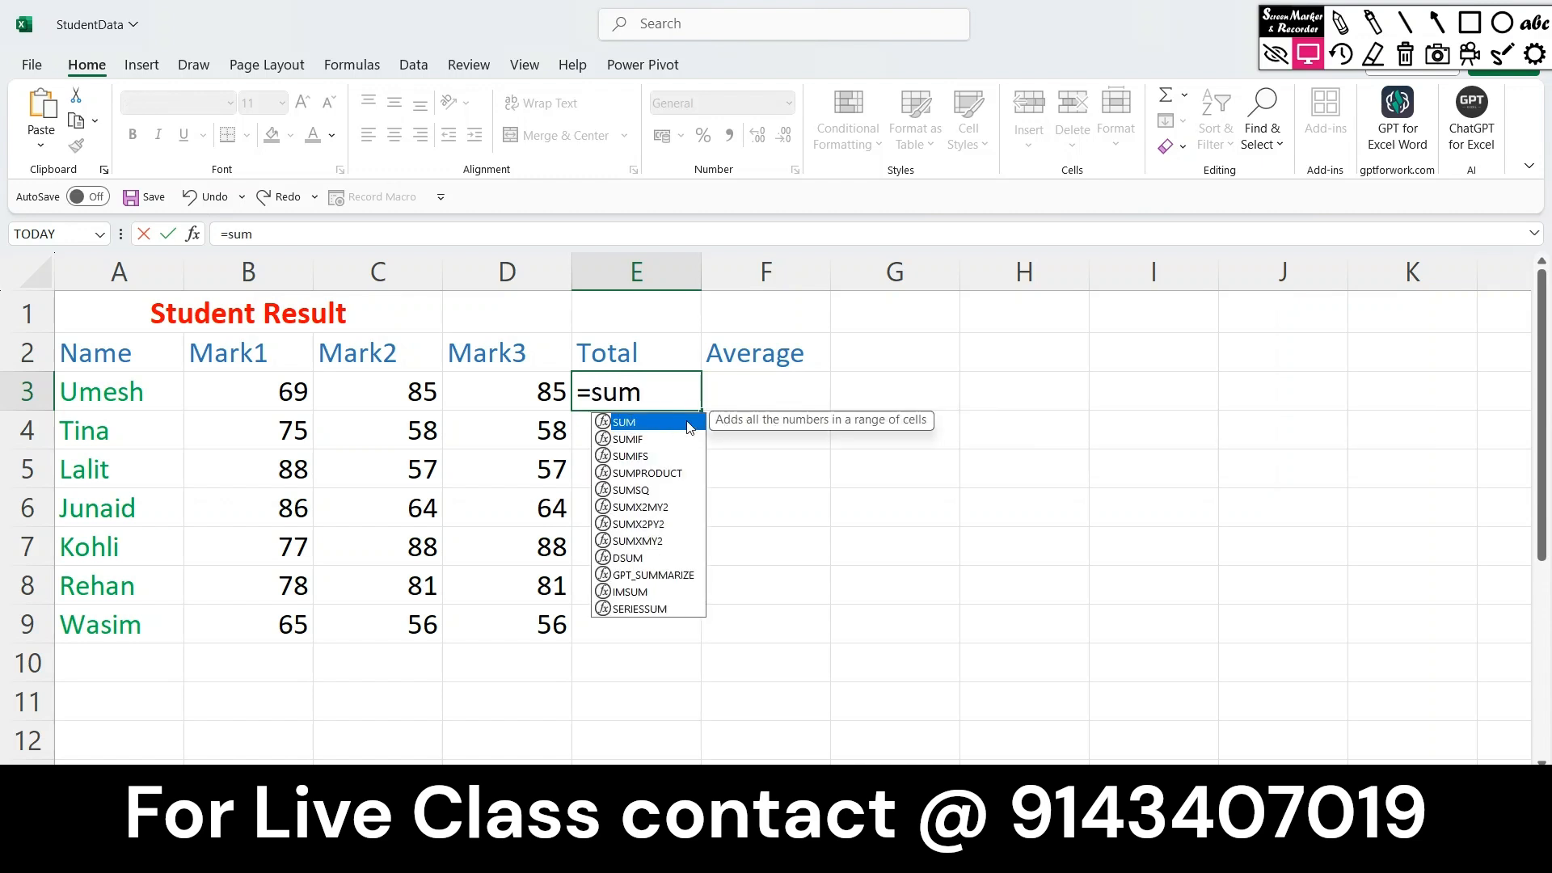
type("(")
left_click_drag(261, 380, 562, 392)
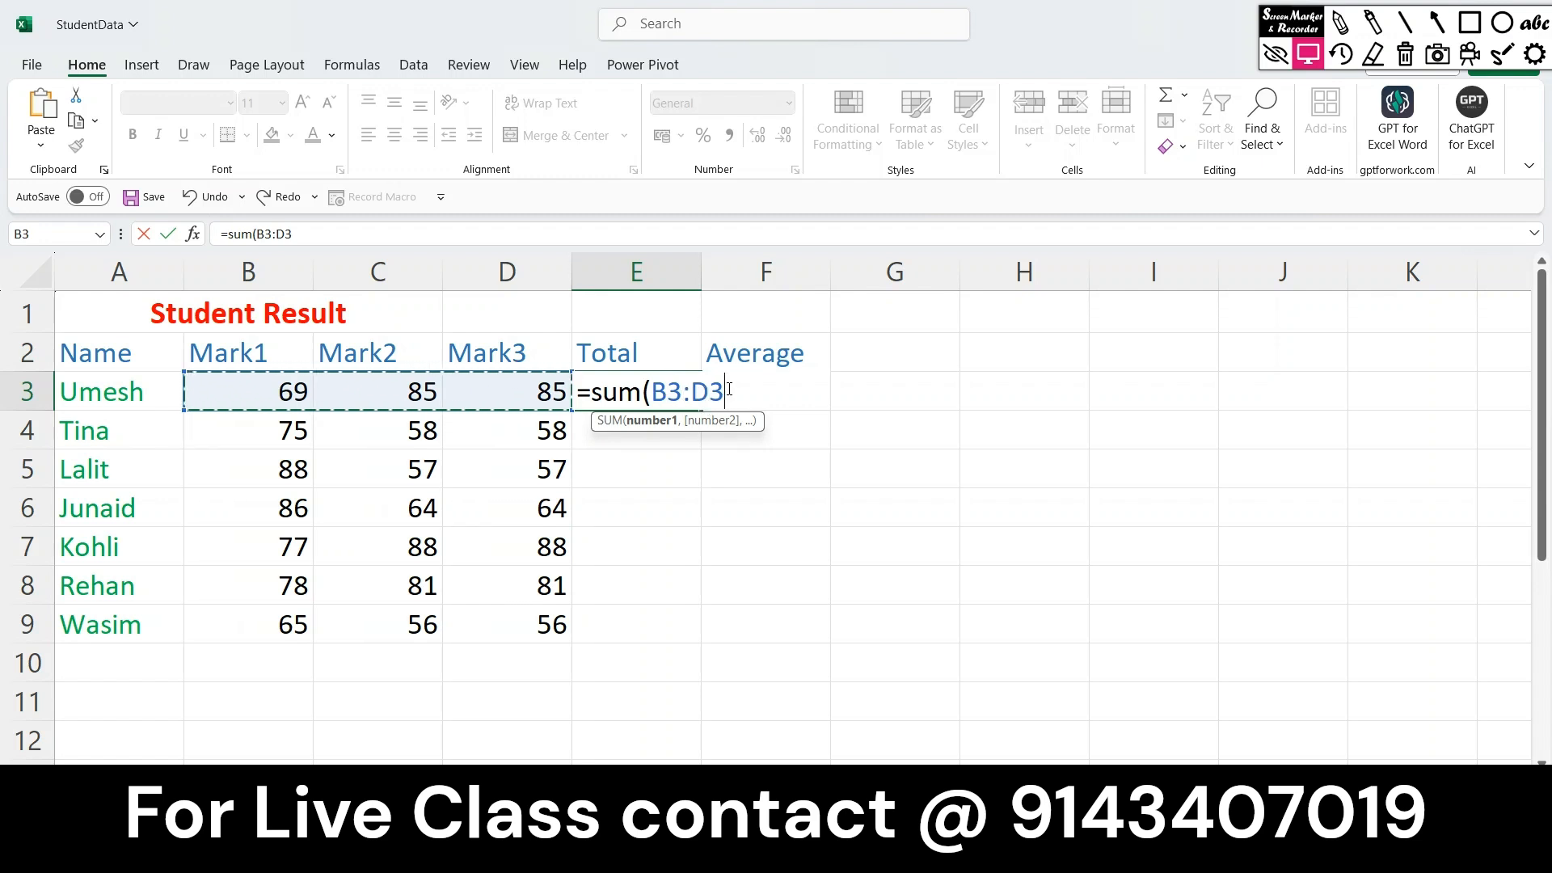
type(")")
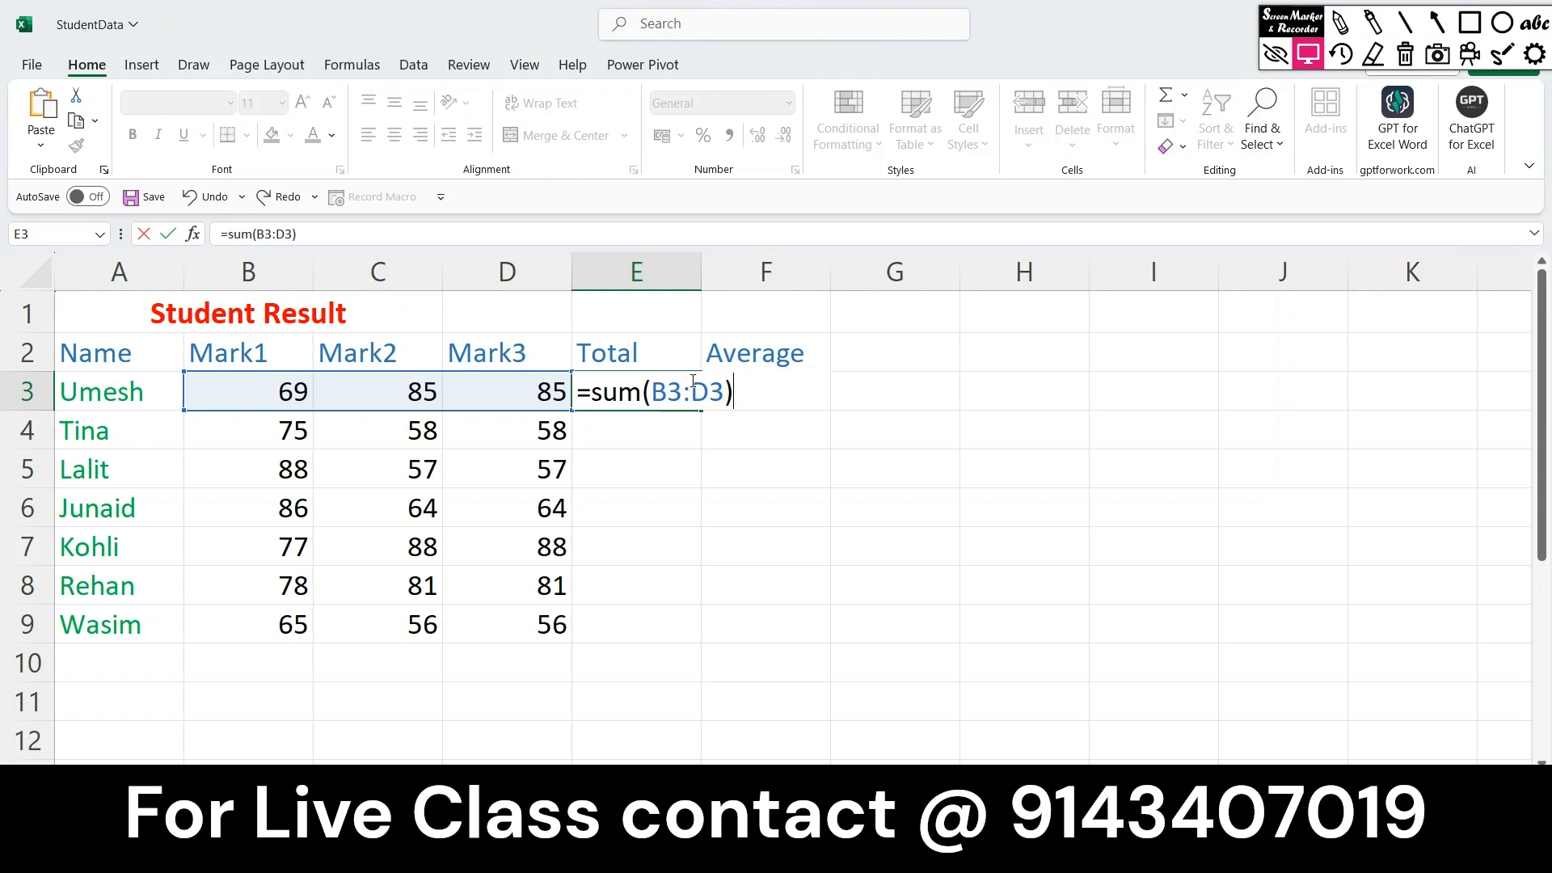
key("Return")
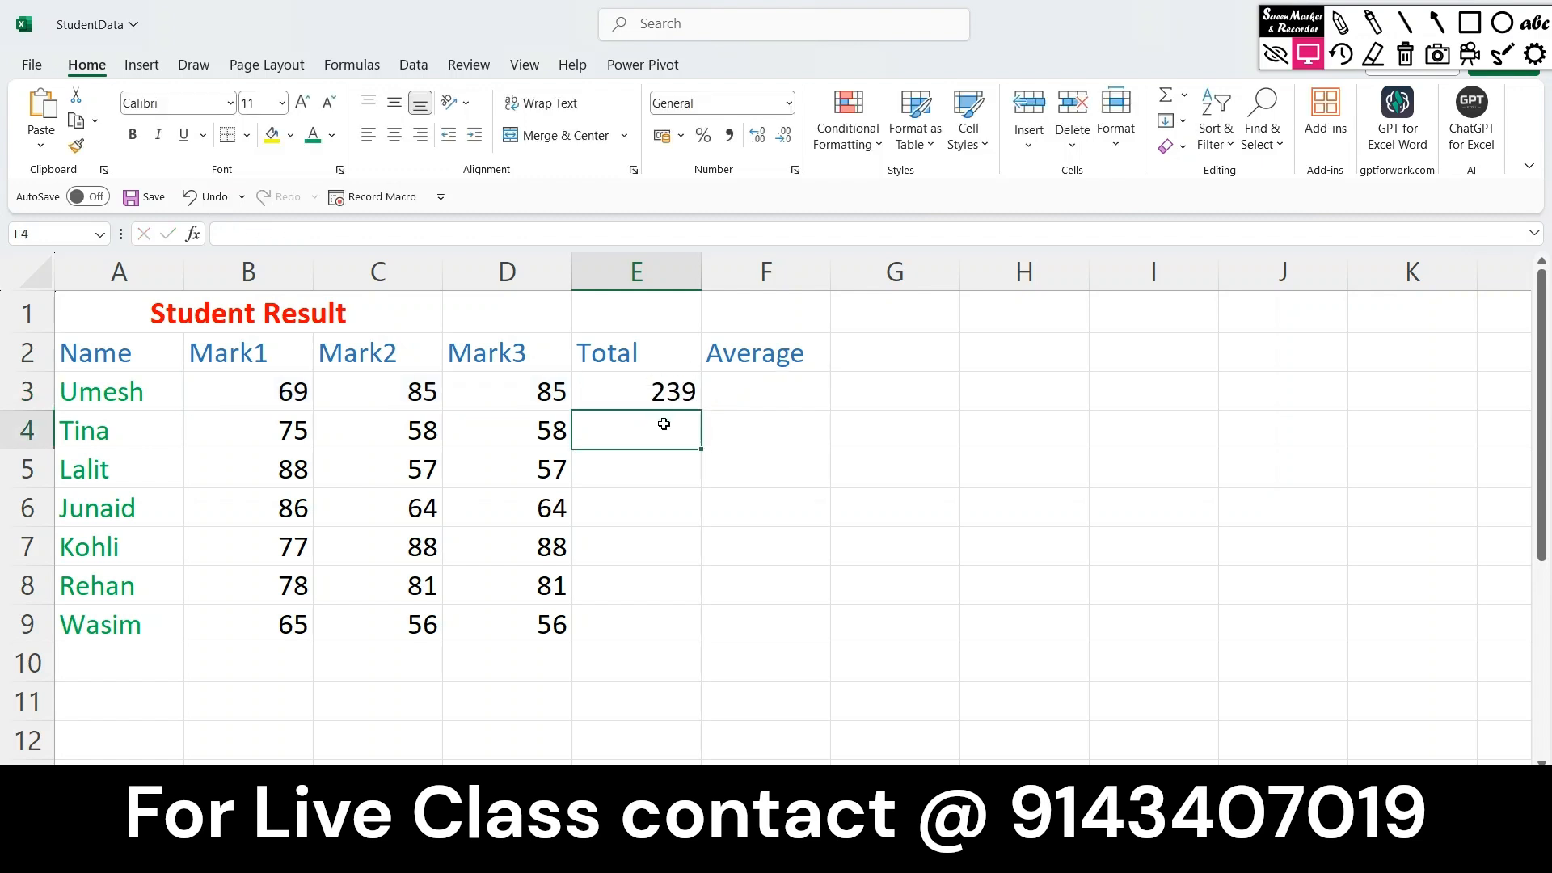
Enter the formula =sum(B4:D4) in cell E4 to total the second student's marks.
type("=sum")
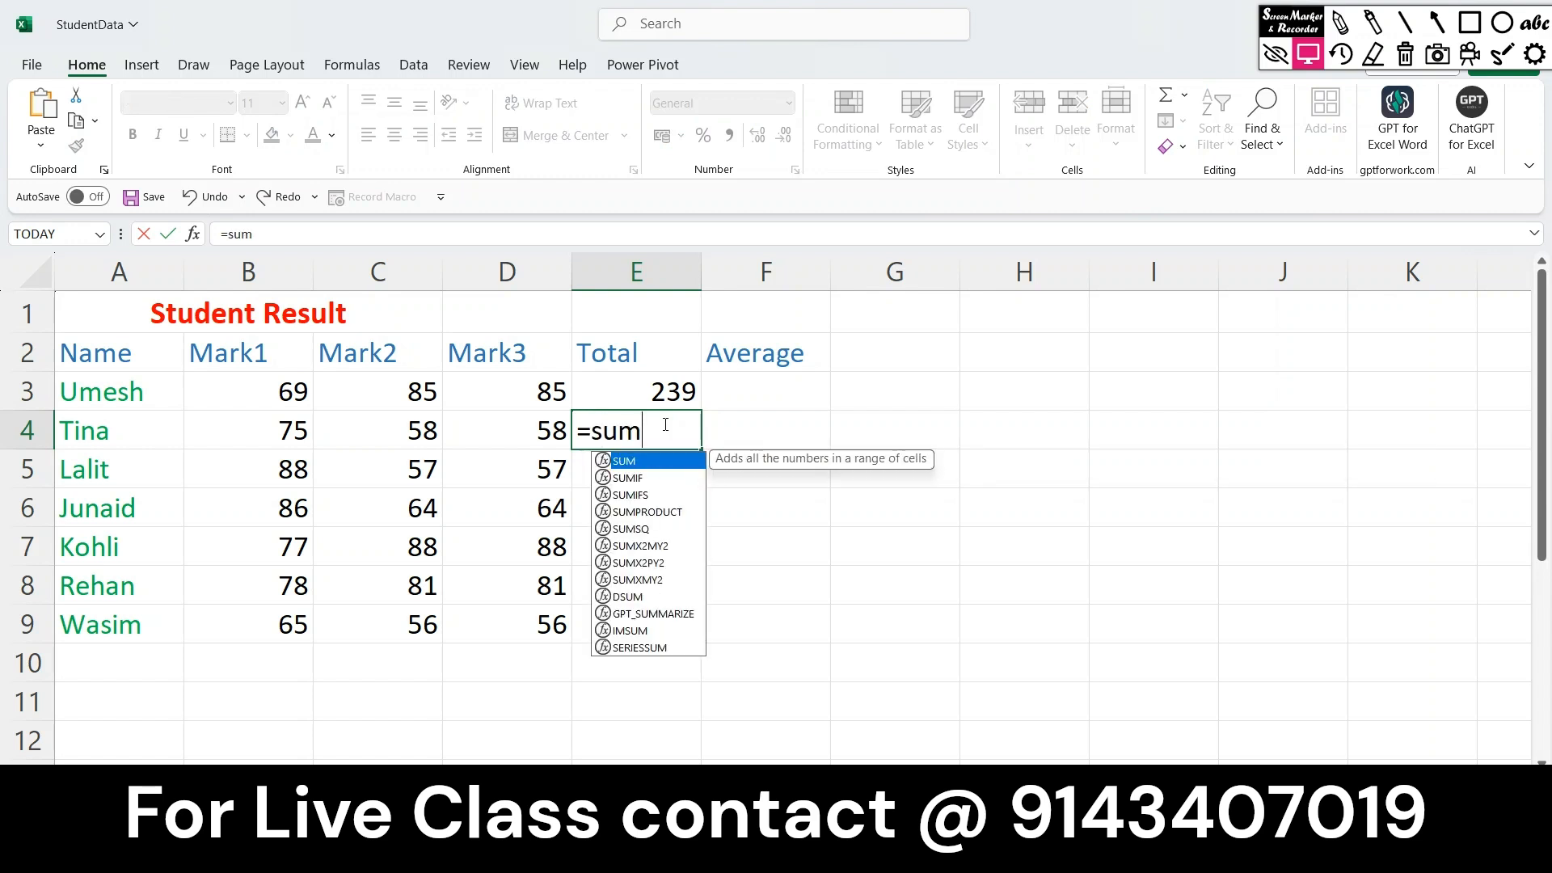
type("(")
left_click_drag(239, 419, 469, 419)
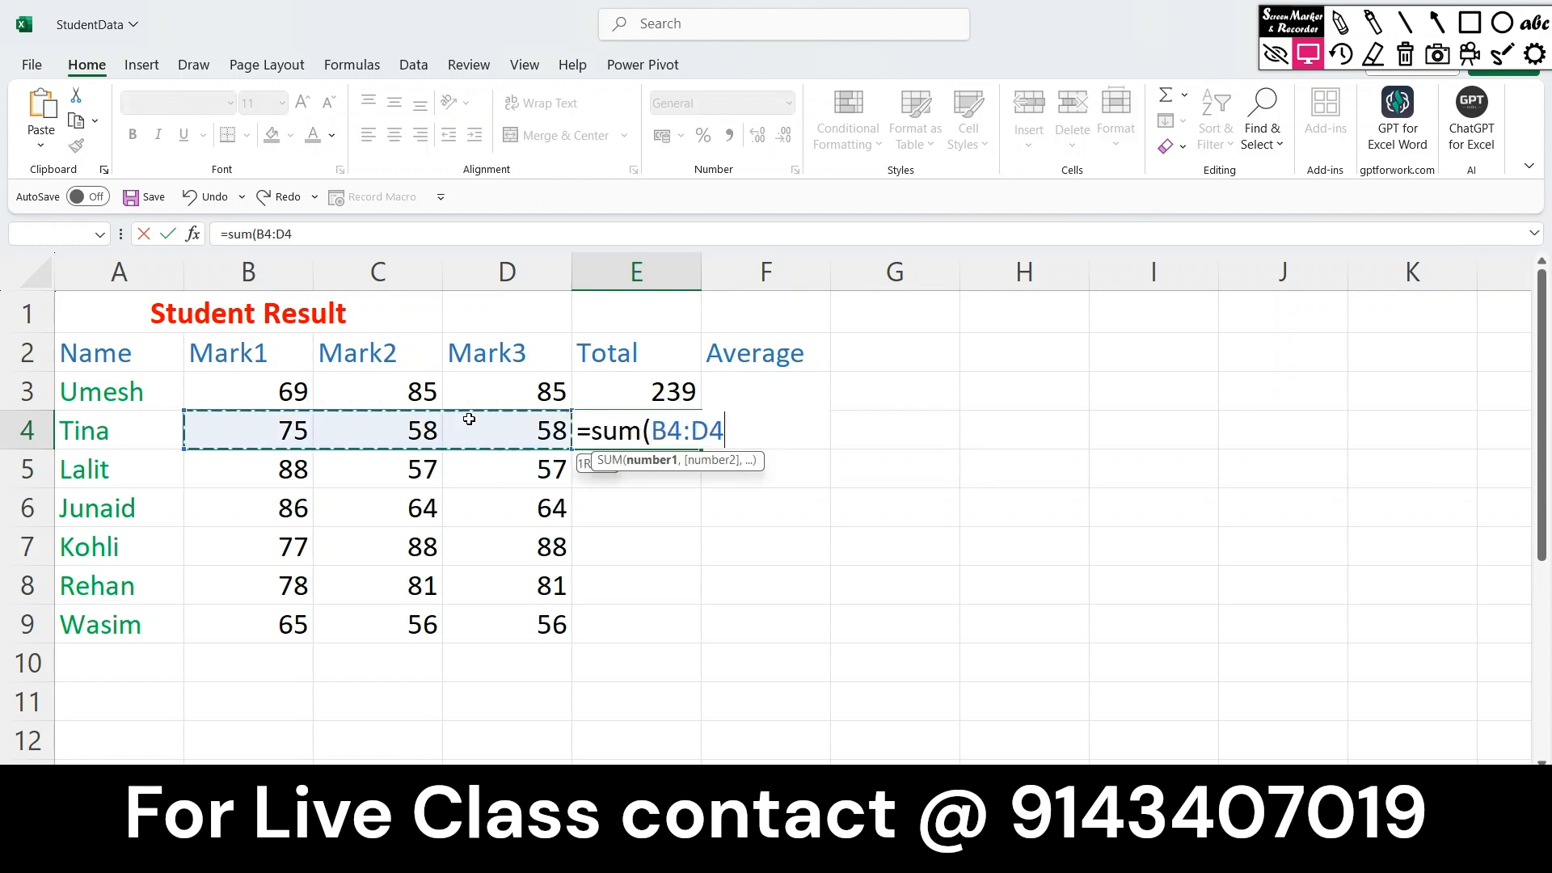
type(")")
key("Return")
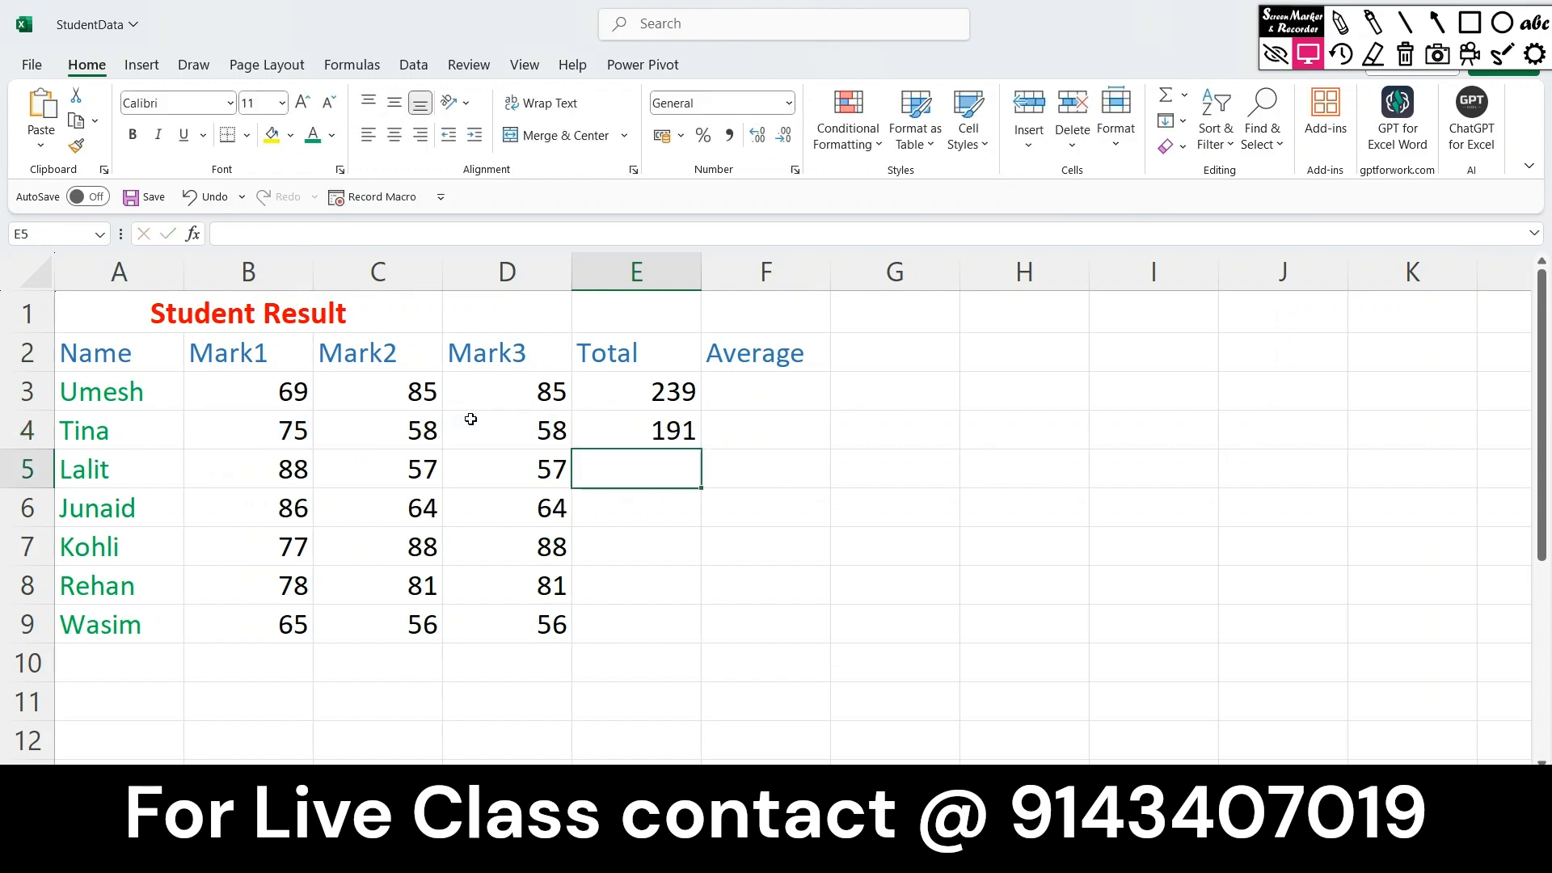
Clear the total in E4 and fill the SUM formula from E3 down through E9.
left_click(671, 431)
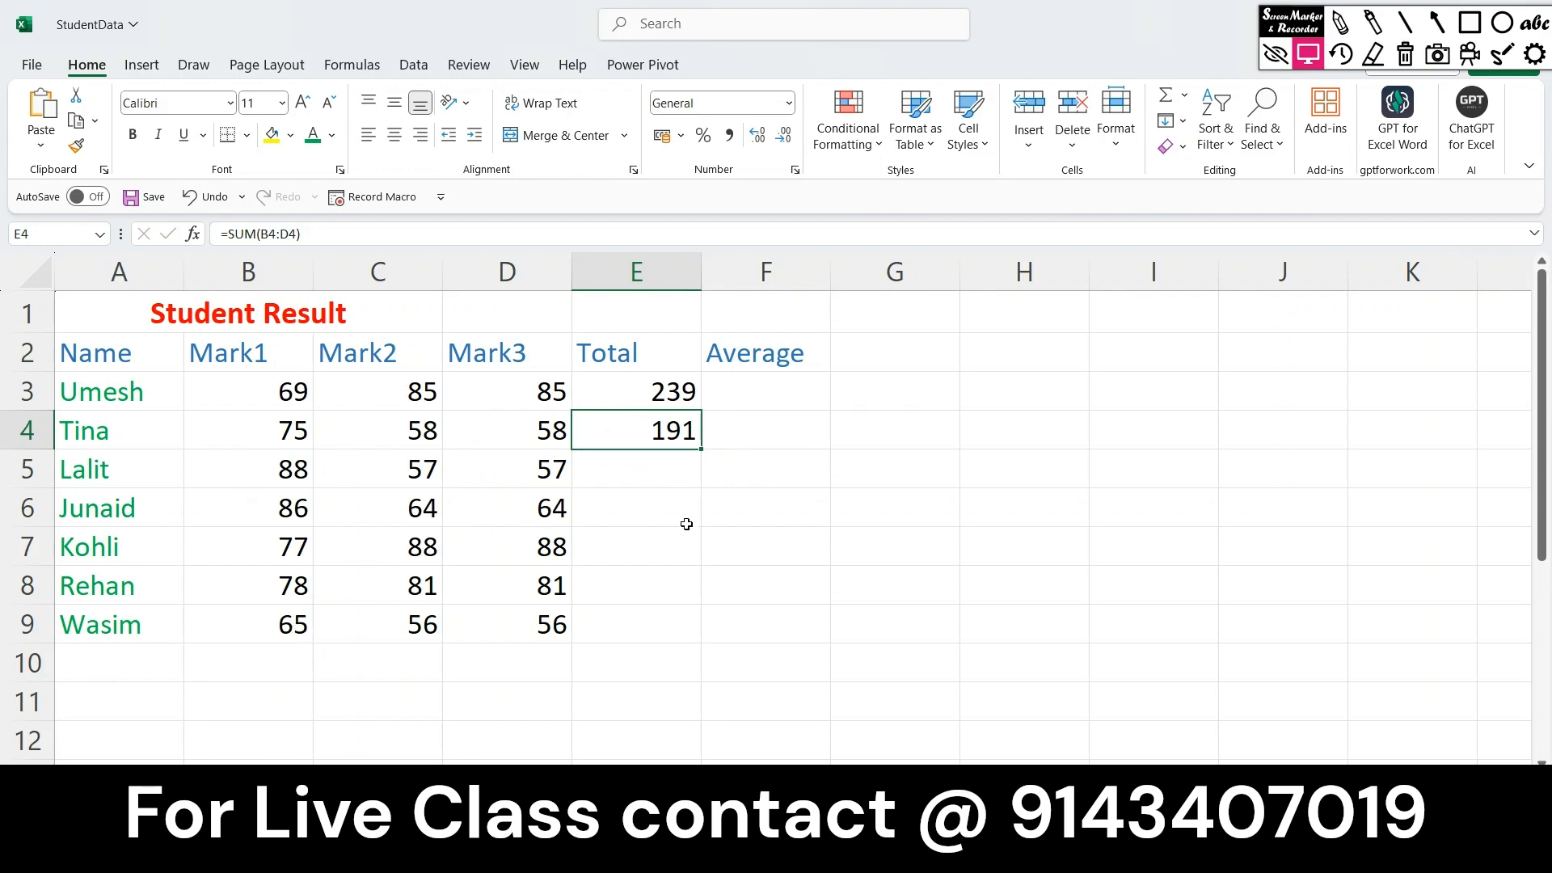
key("Delete")
left_click(672, 392)
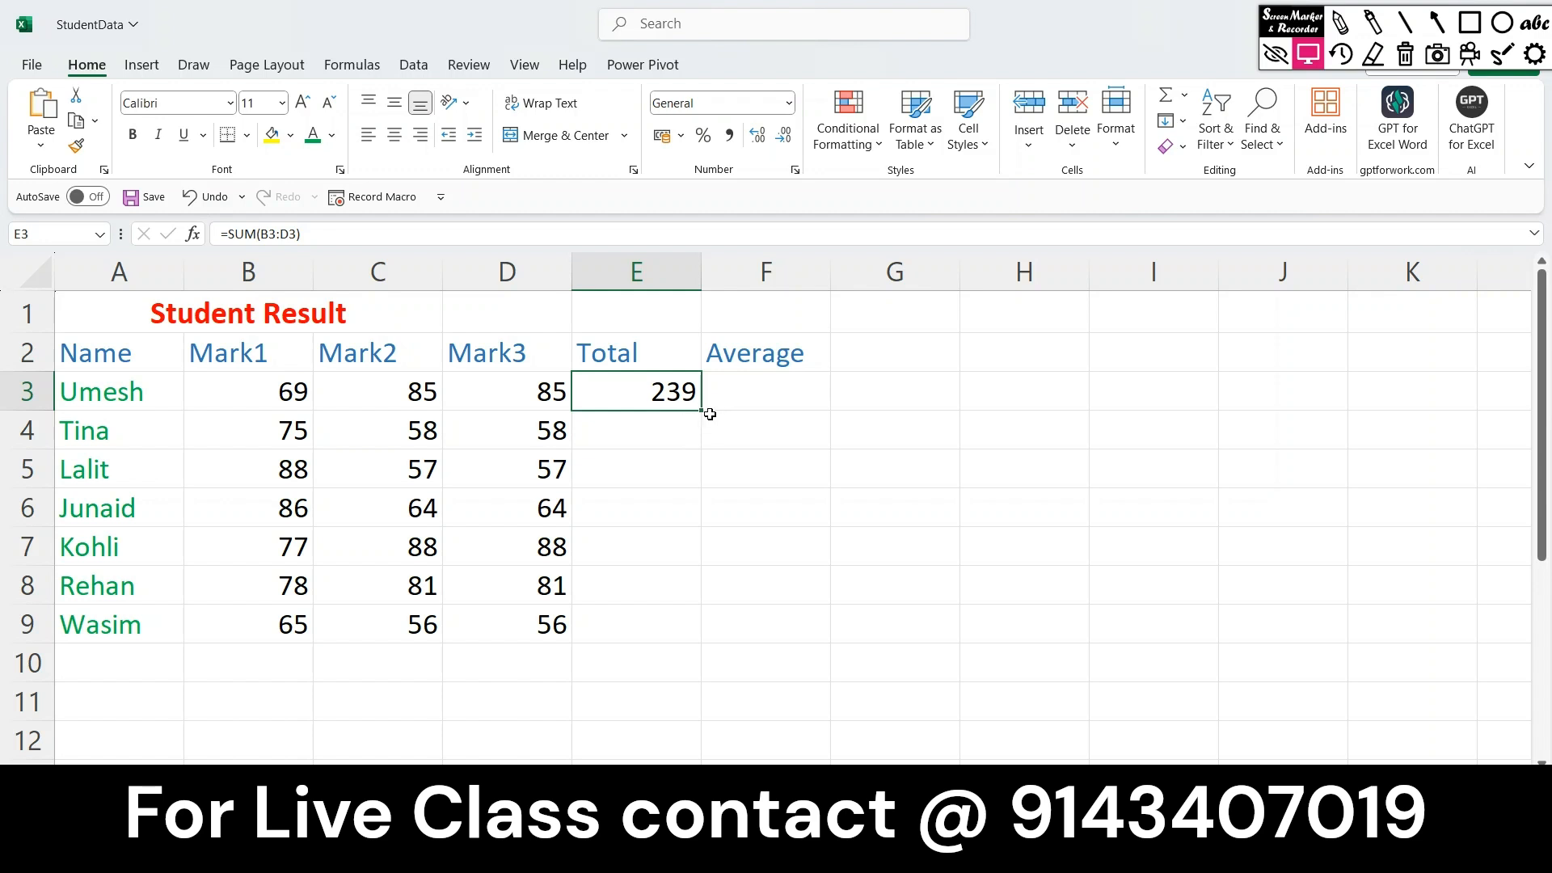
left_click_drag(701, 412, 671, 622)
left_click_drag(670, 627, 670, 627)
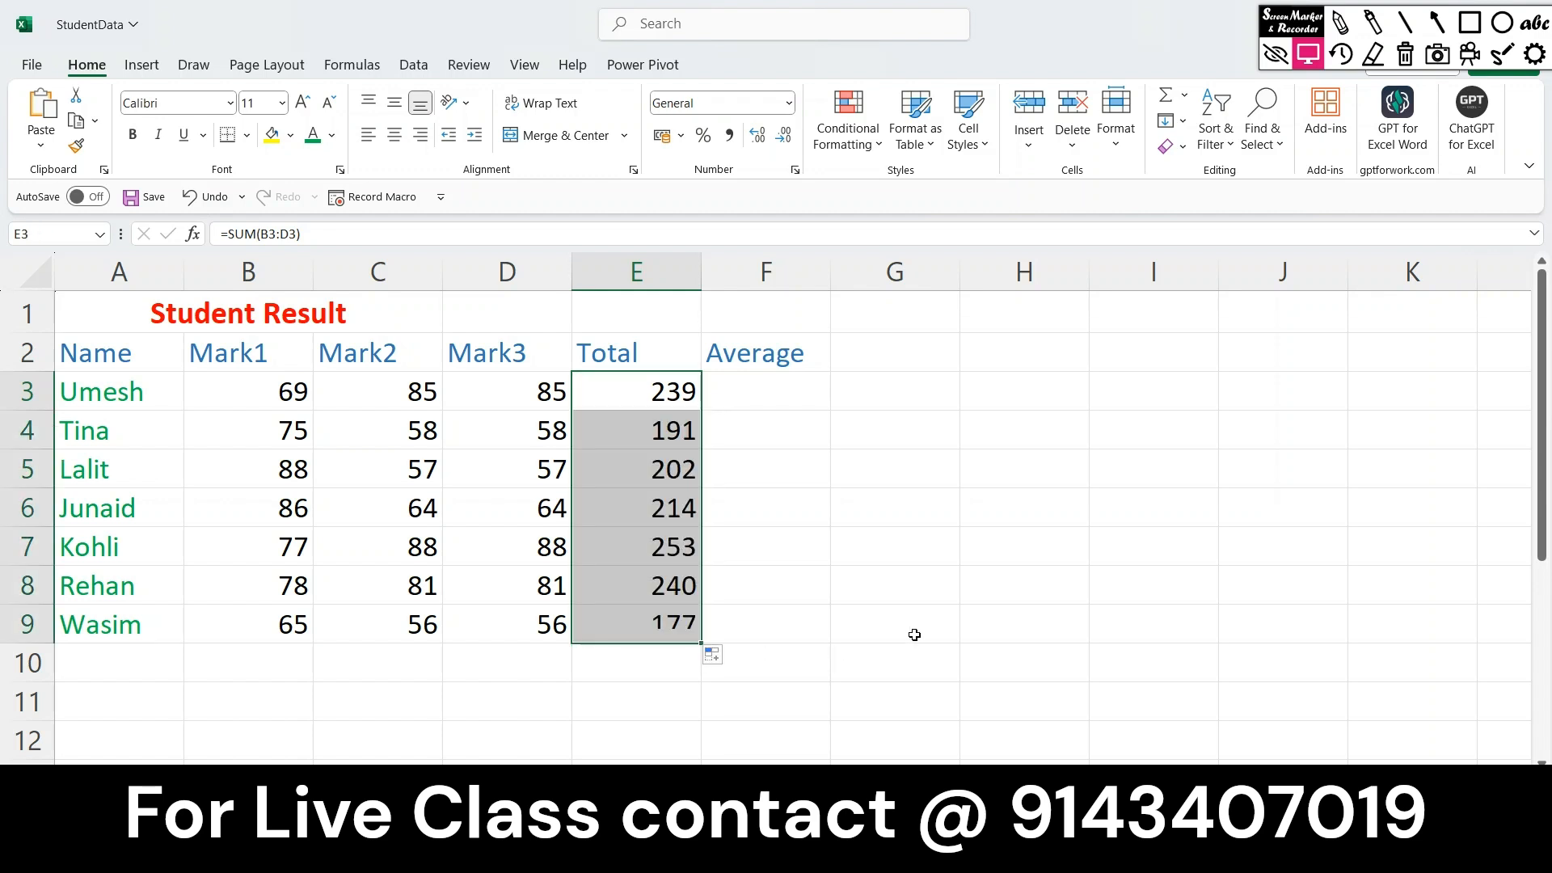
Examine the row references in the filled SUM formulas from E4 to E9.
left_click(679, 428)
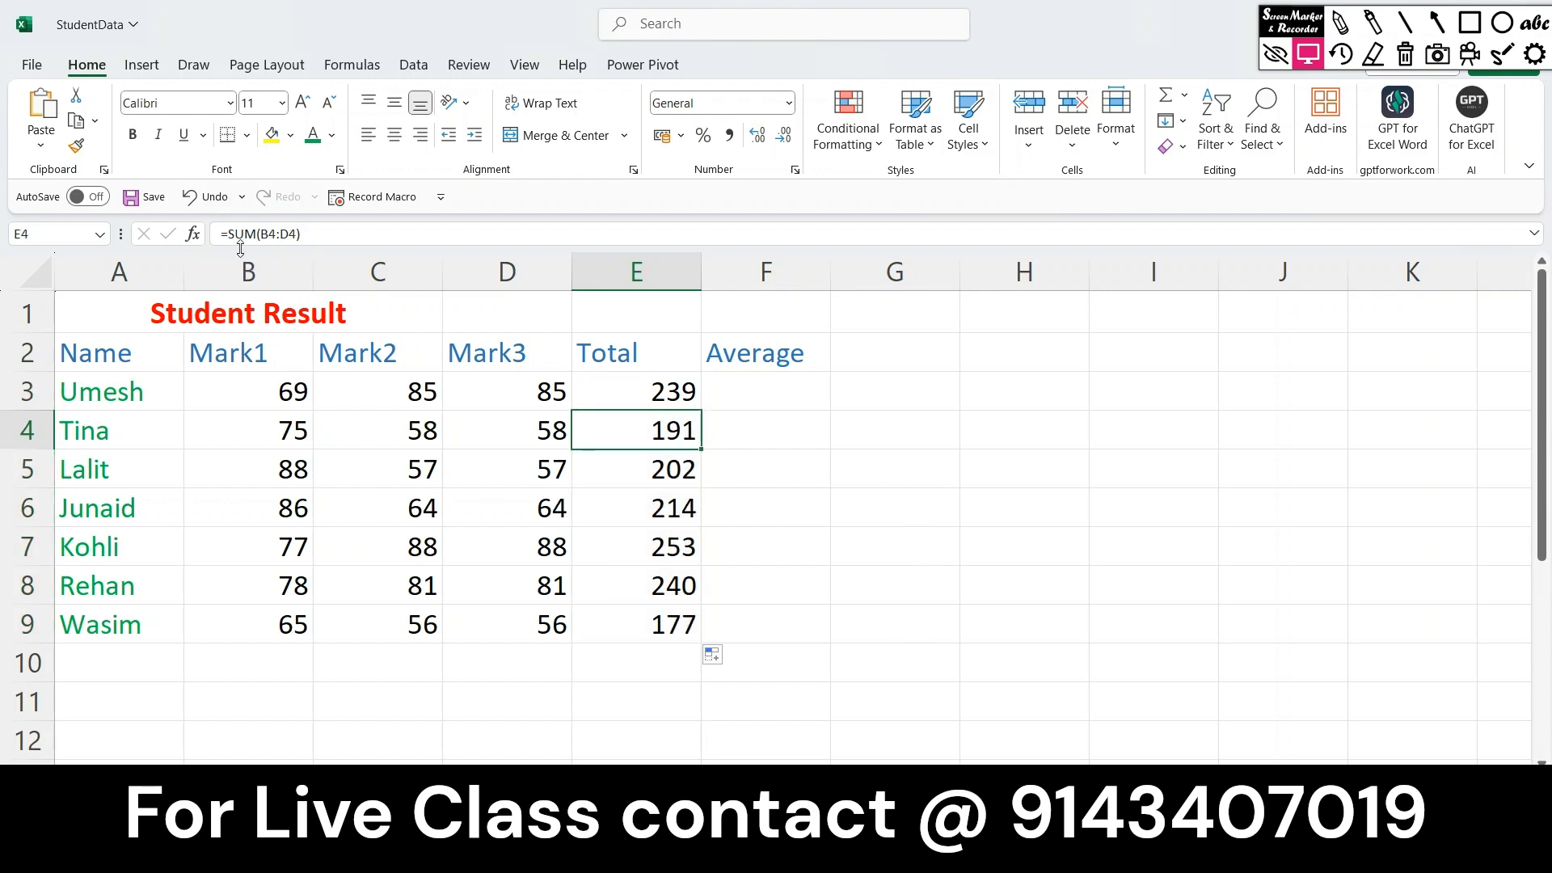
left_click(659, 482)
left_click(674, 517)
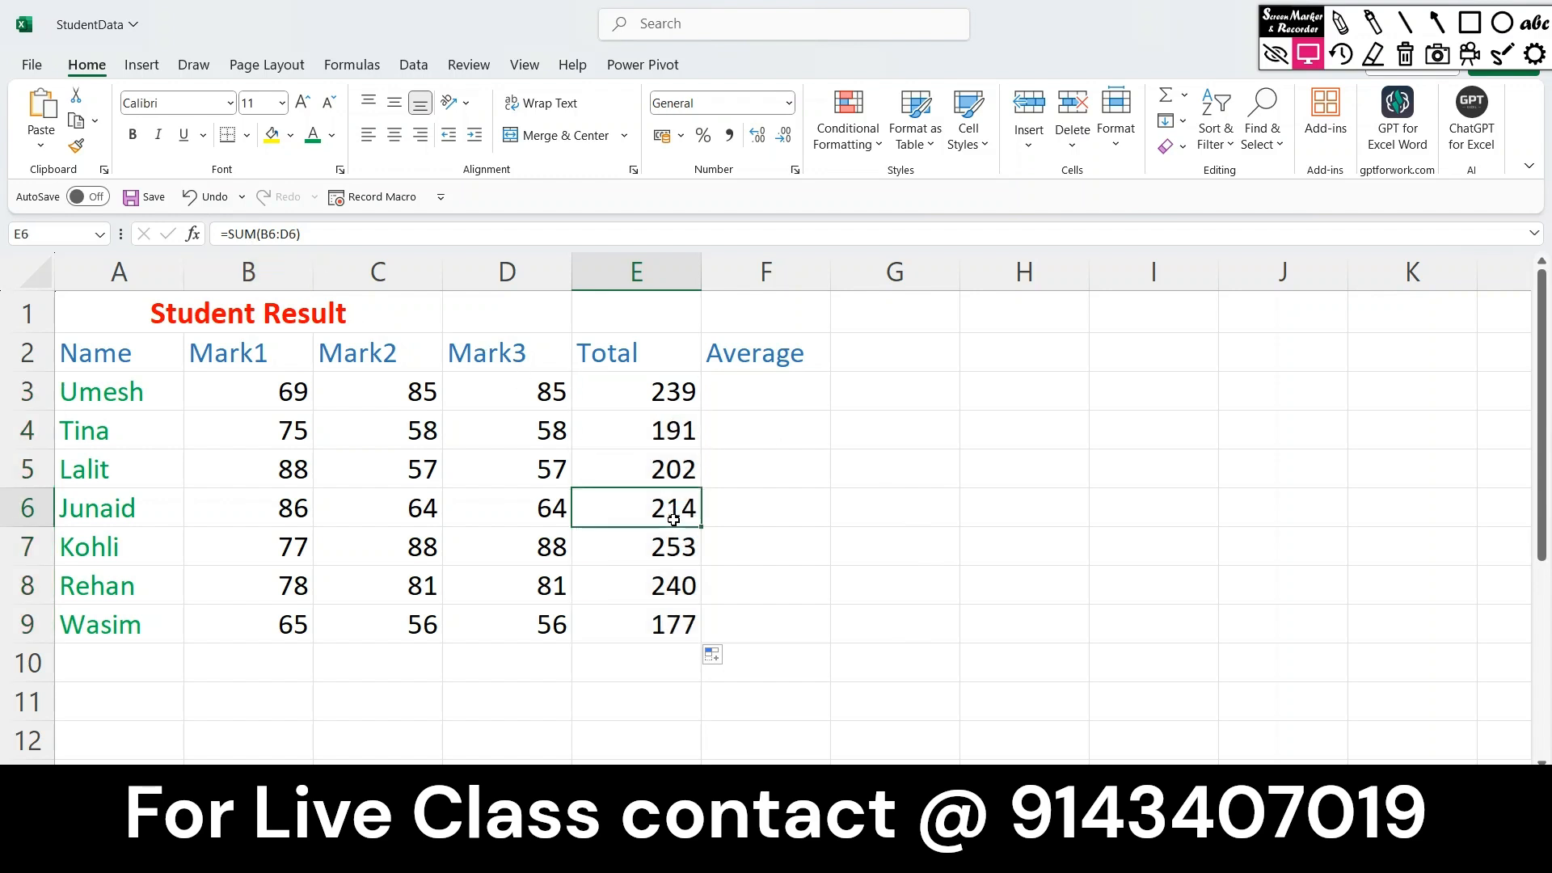
left_click(680, 554)
left_click(682, 586)
left_click(683, 619)
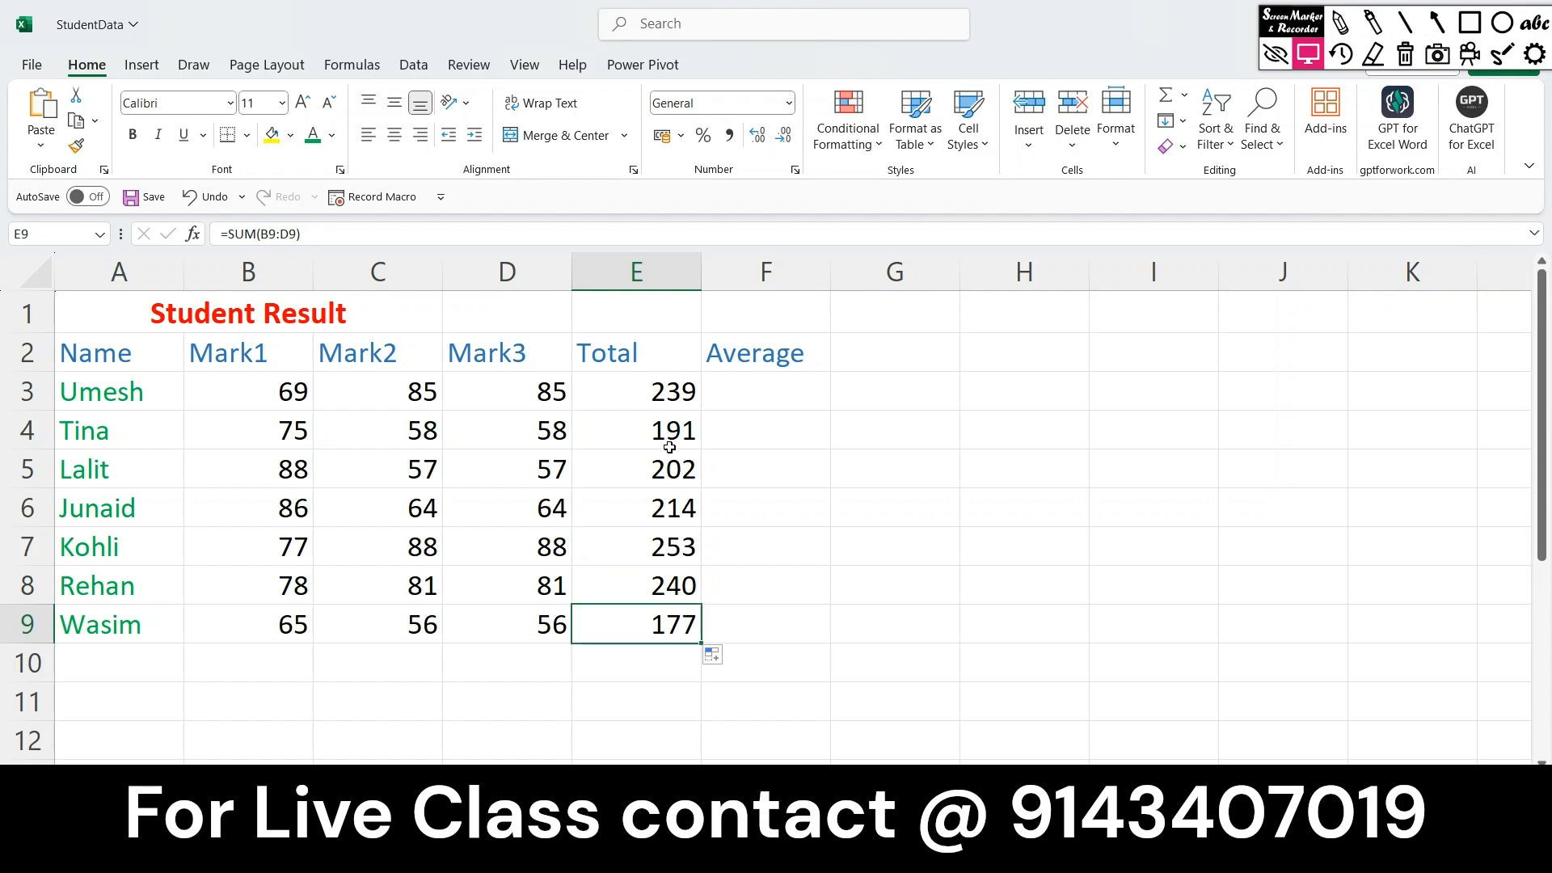
Clear the totals in E4:E9 and autofill the E3 formula down the Total column again.
left_click_drag(668, 422, 617, 614)
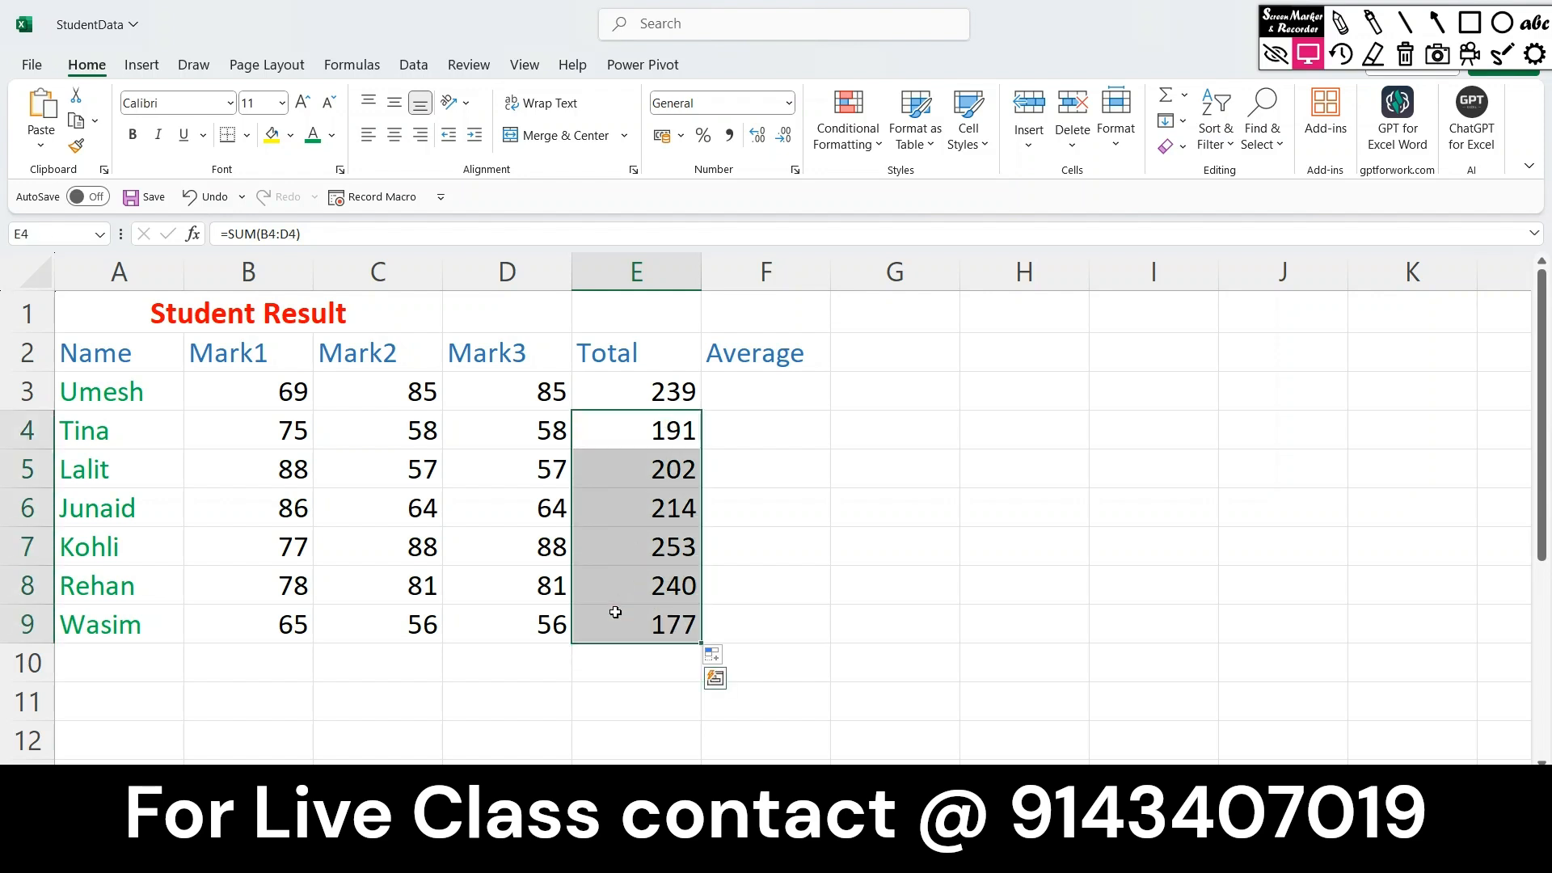
key("Delete")
left_click(663, 395)
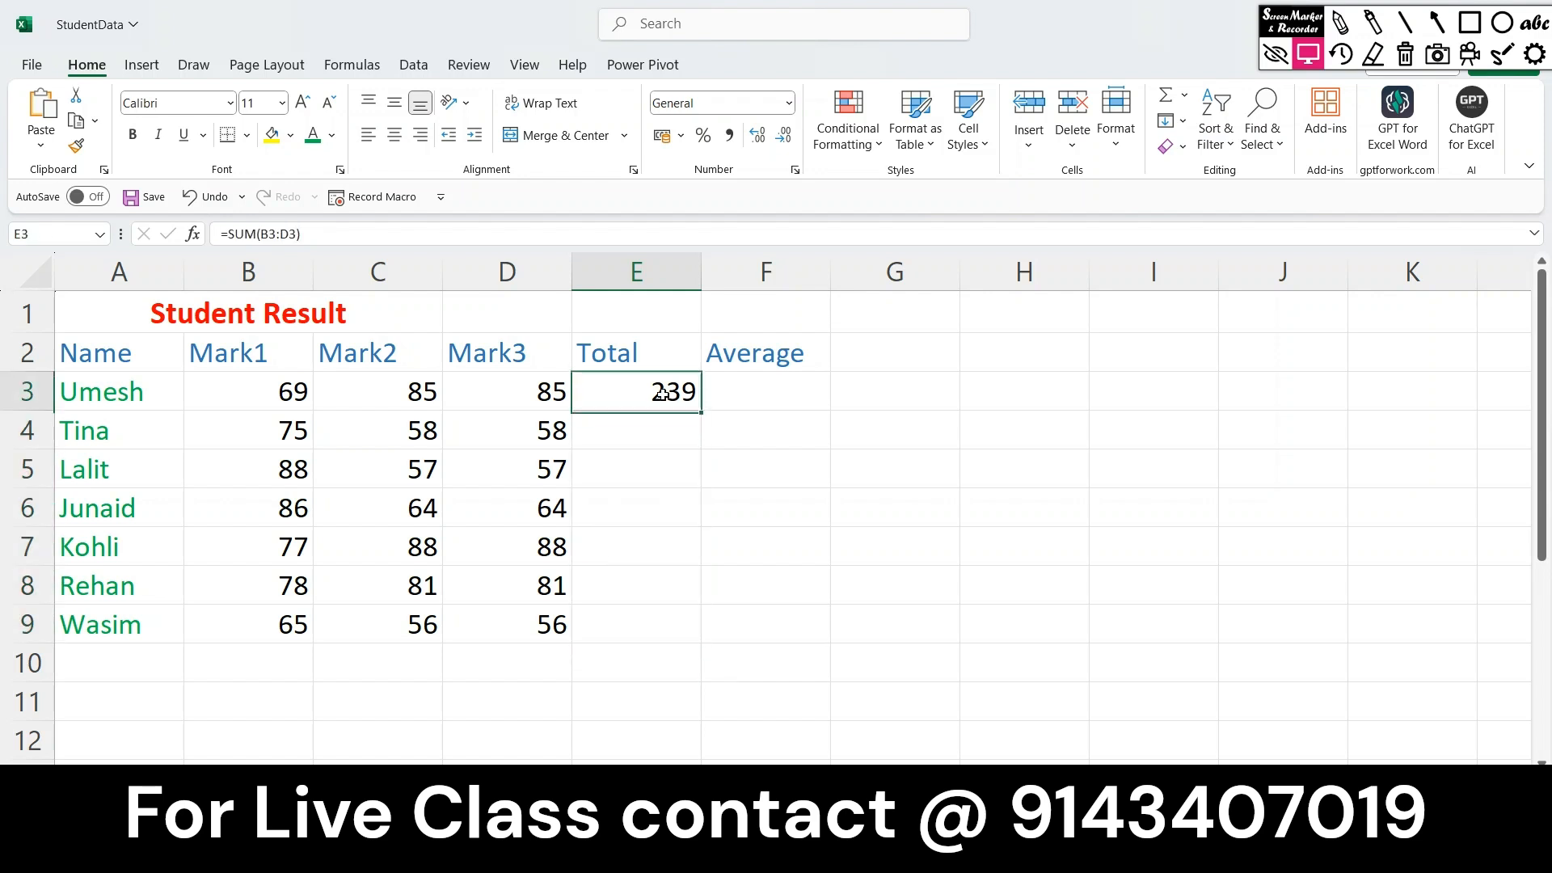
double_click(702, 409)
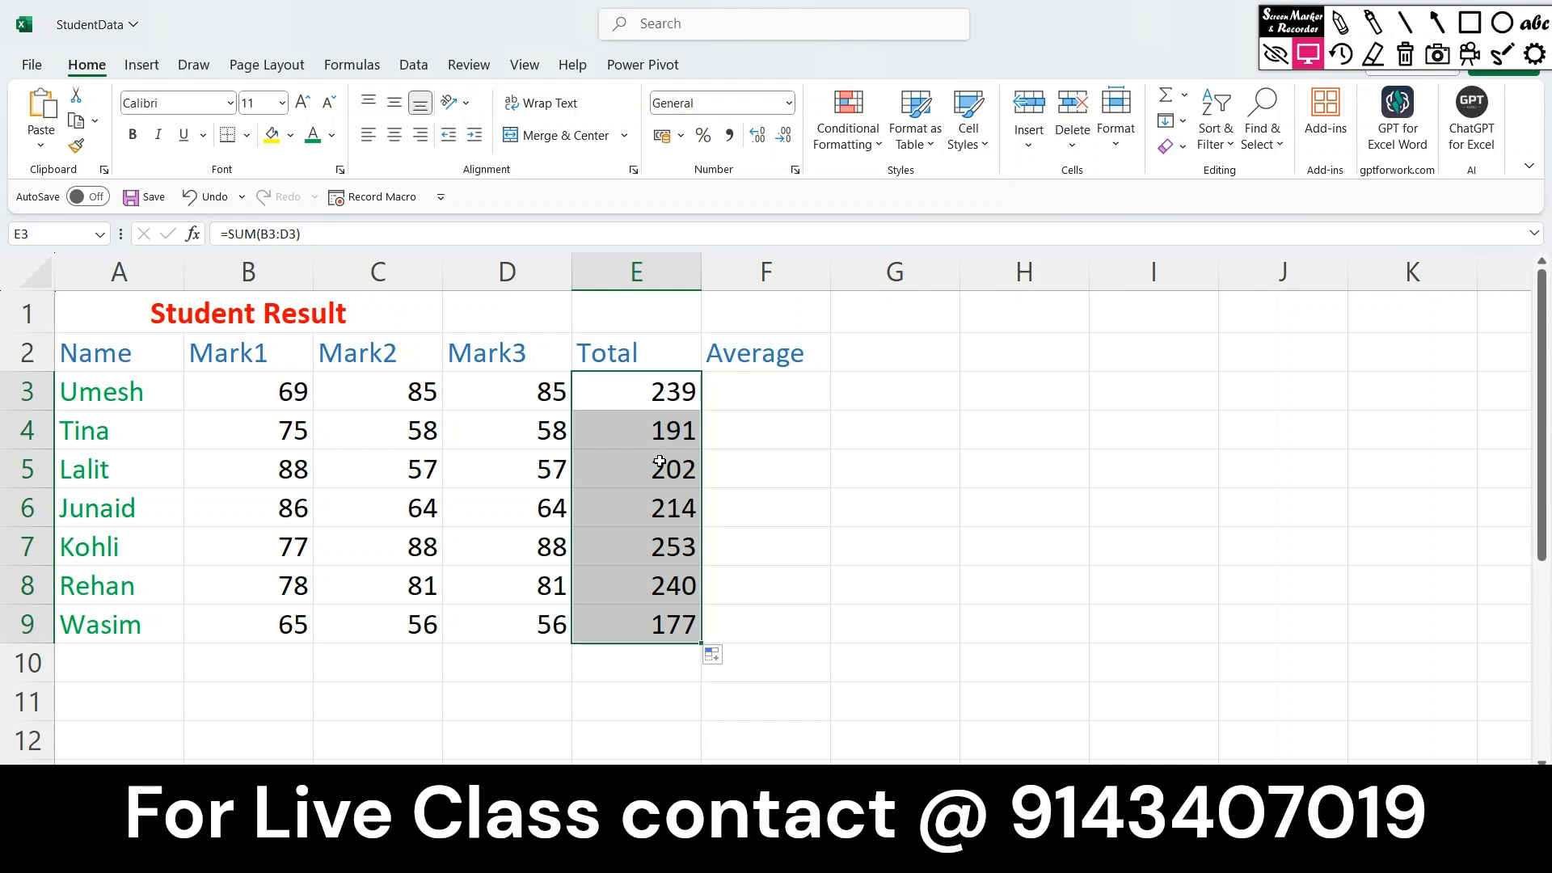
Clear the totals in E3:E9 and re-enter the formula =sum(B3:D3) in cell E3.
key("Delete")
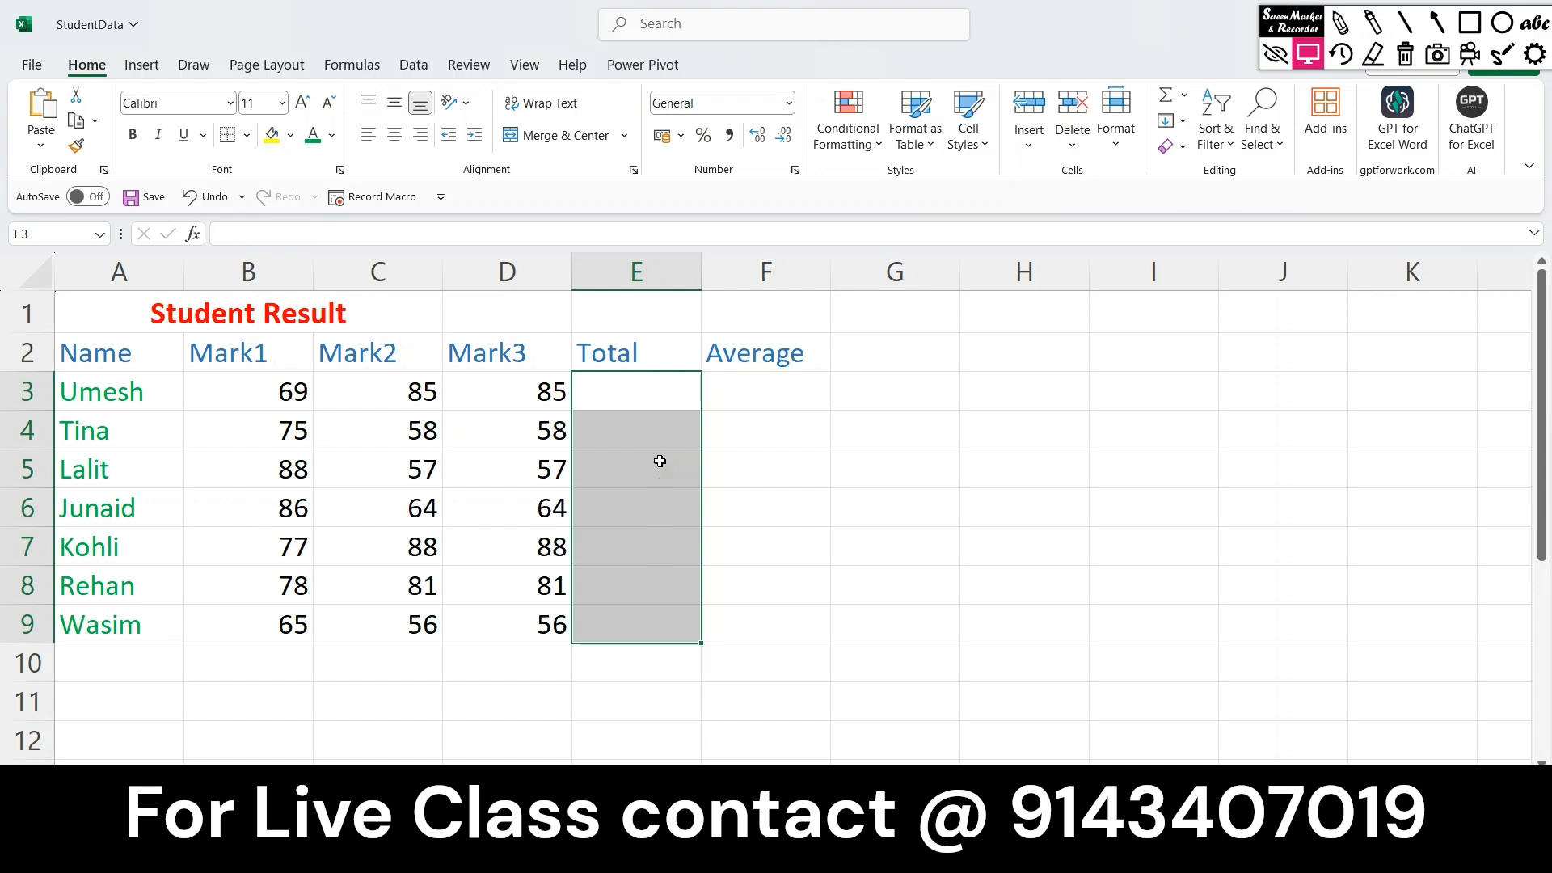
left_click(620, 397)
type("=")
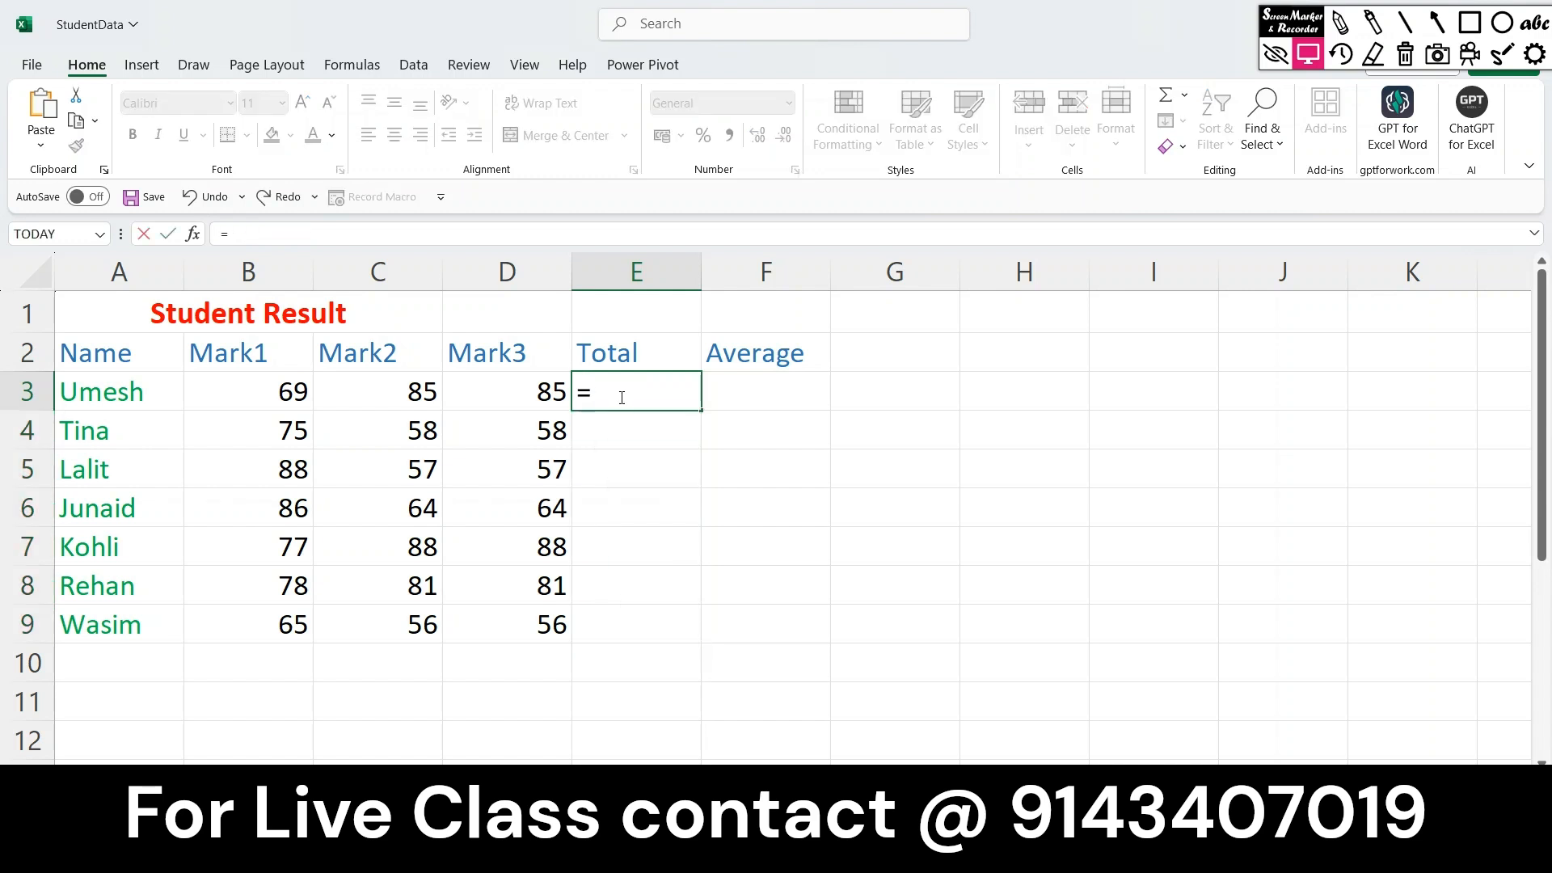
type("sum(")
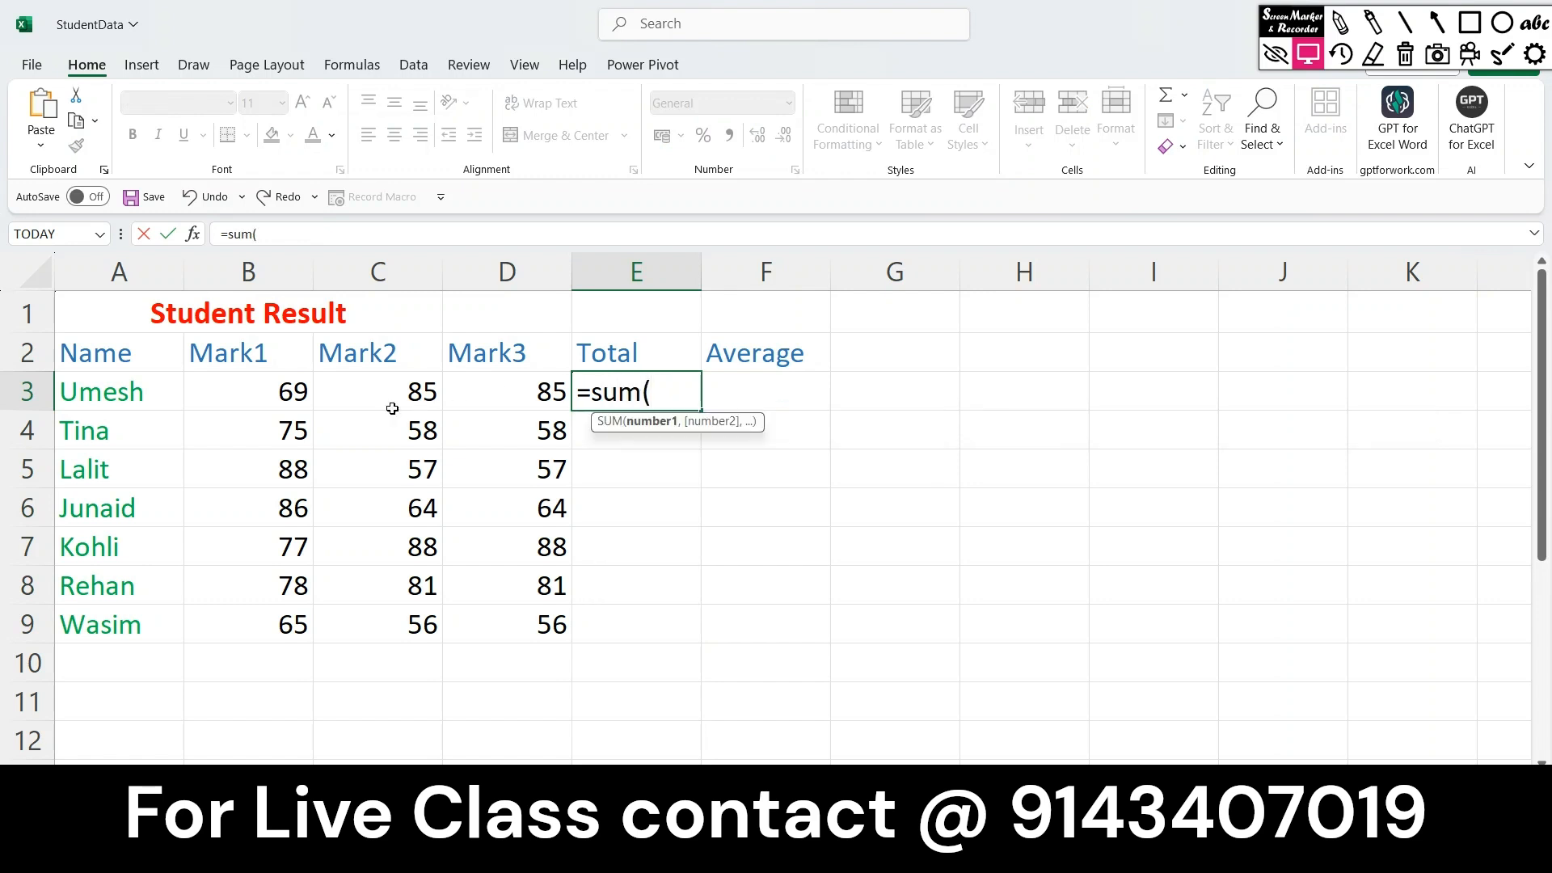
left_click_drag(279, 394, 470, 387)
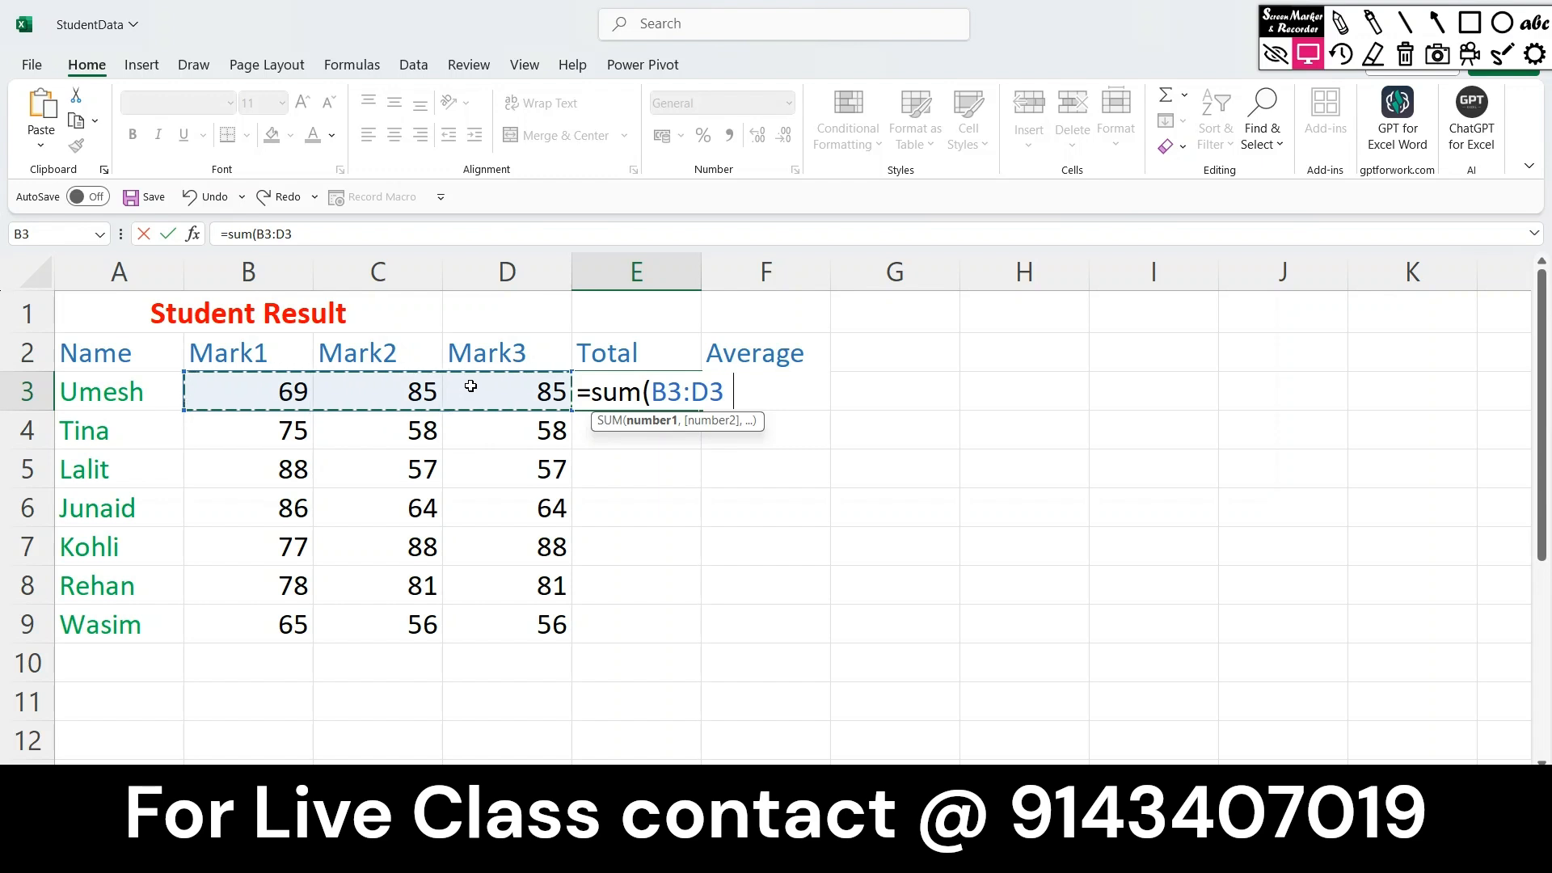
type(")")
key("Return")
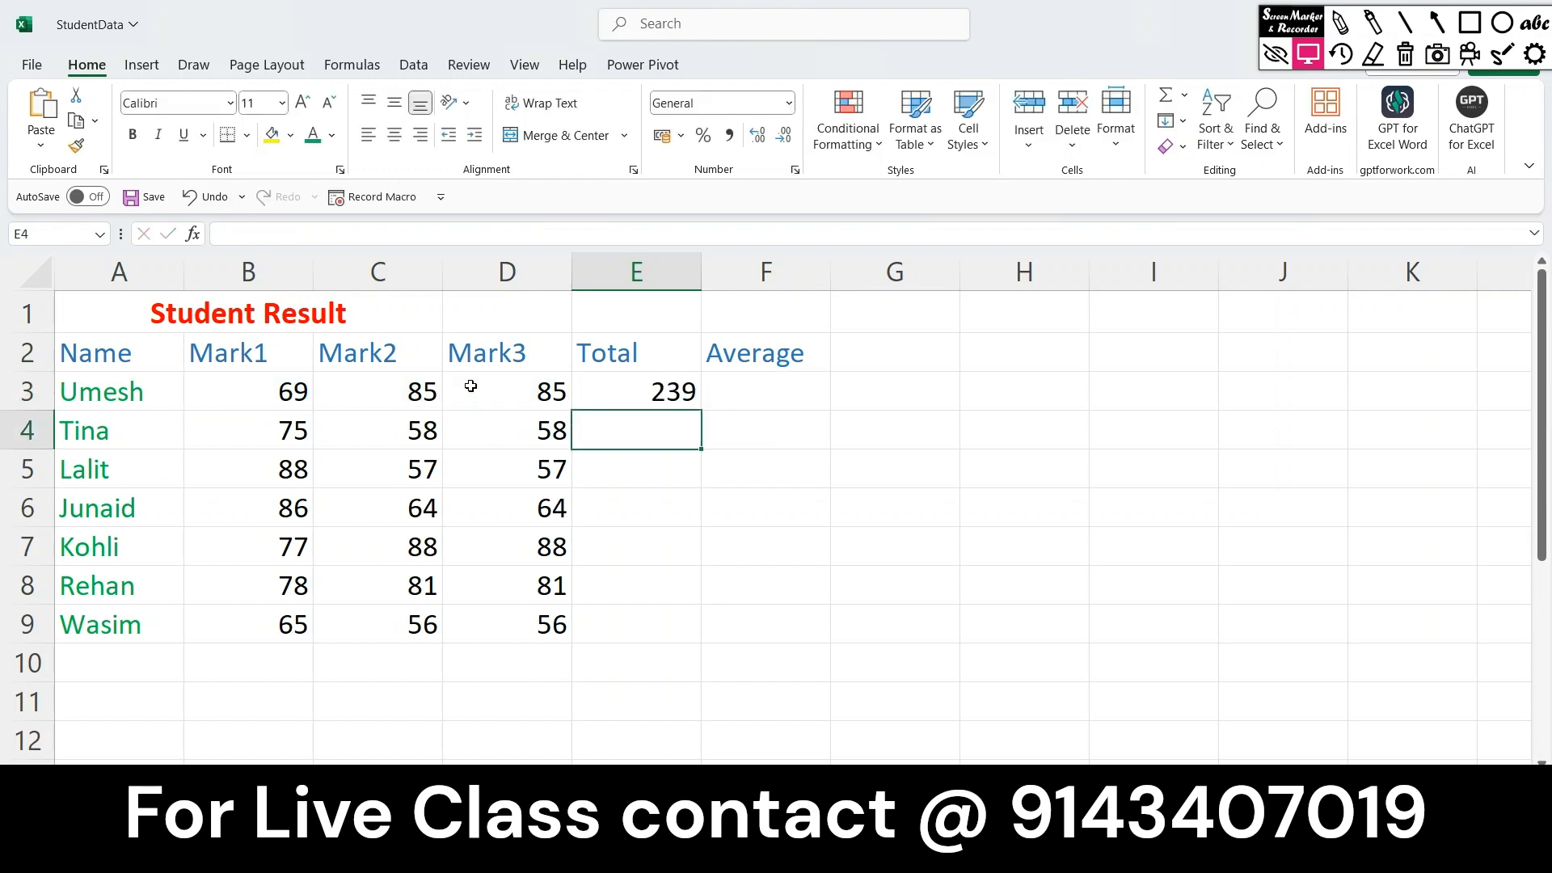
Autofill the SUM formula in E3 down to the last student's row, E9.
left_click(687, 391)
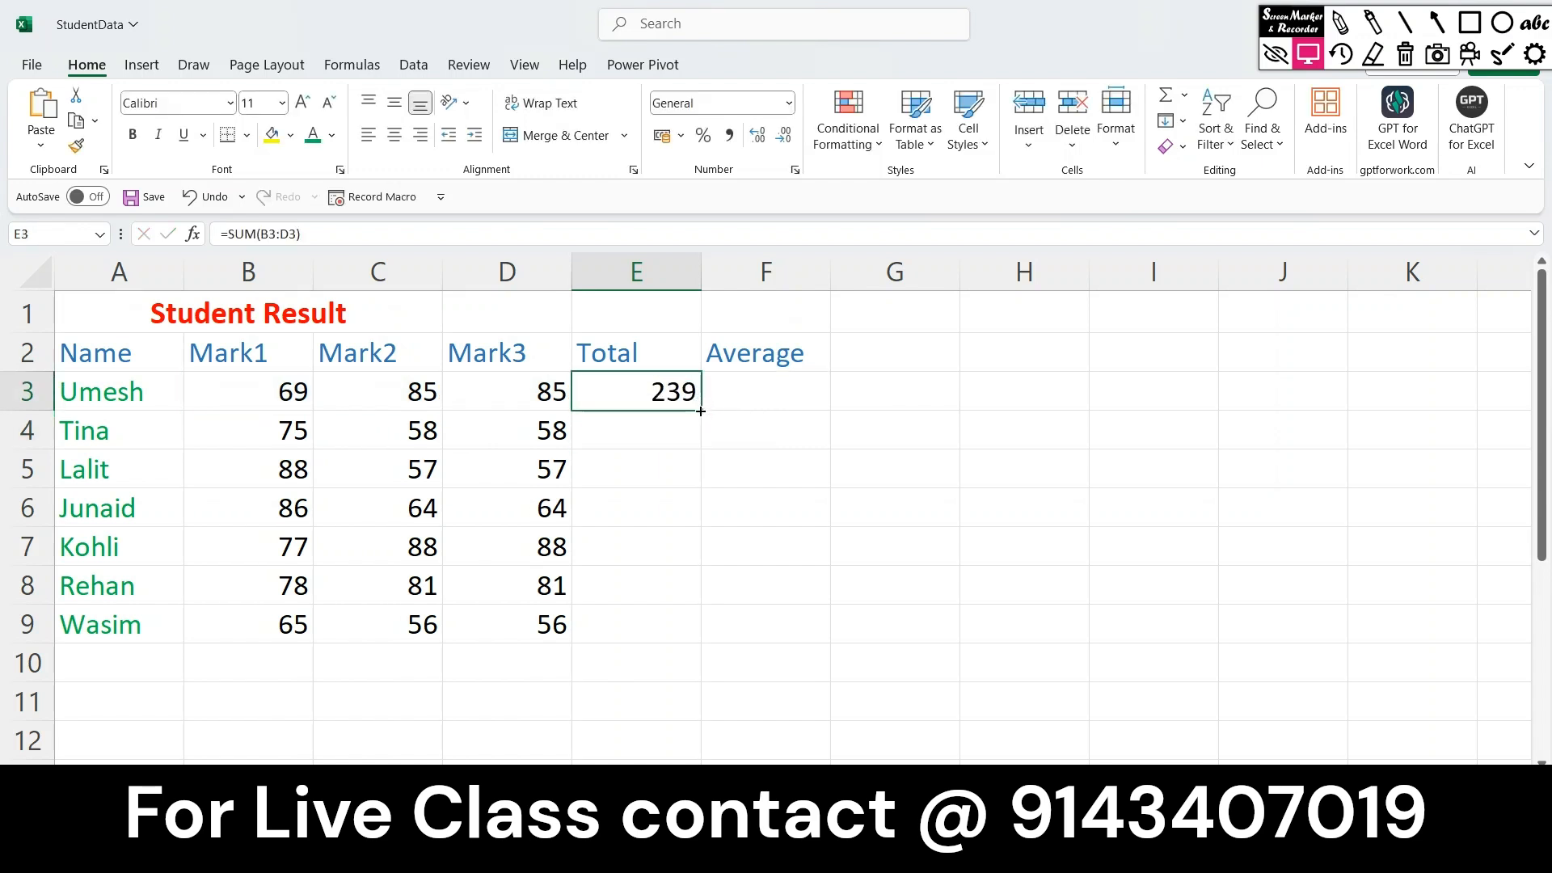
double_click(700, 411)
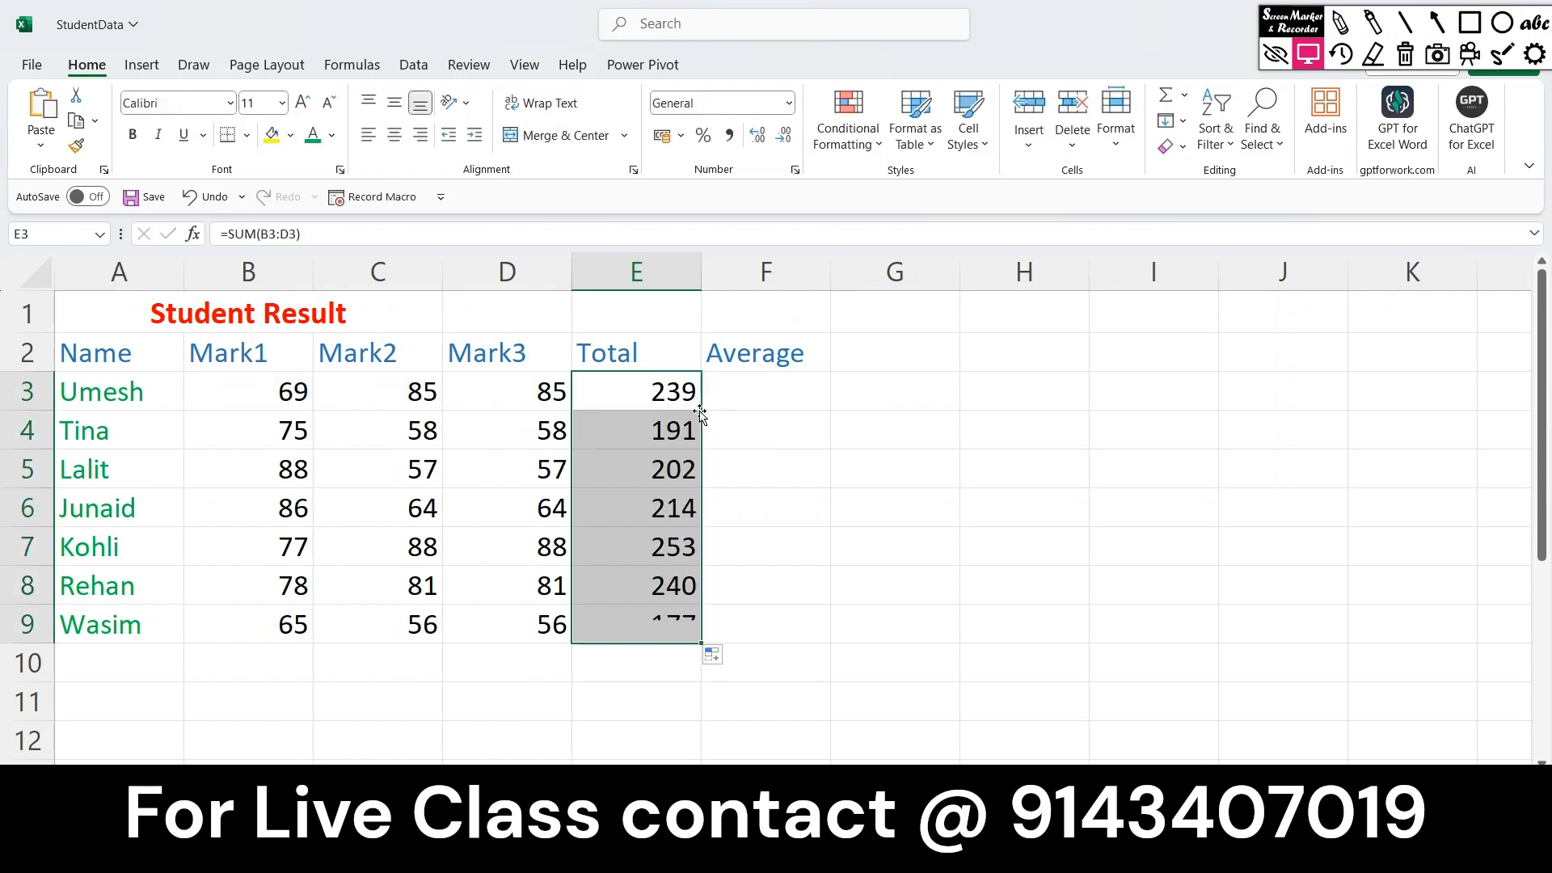
Clear the Total column values in E3:E9 and enter the addition formula =B3+C3+D3 in cell E3.
key("Delete")
left_click(665, 389)
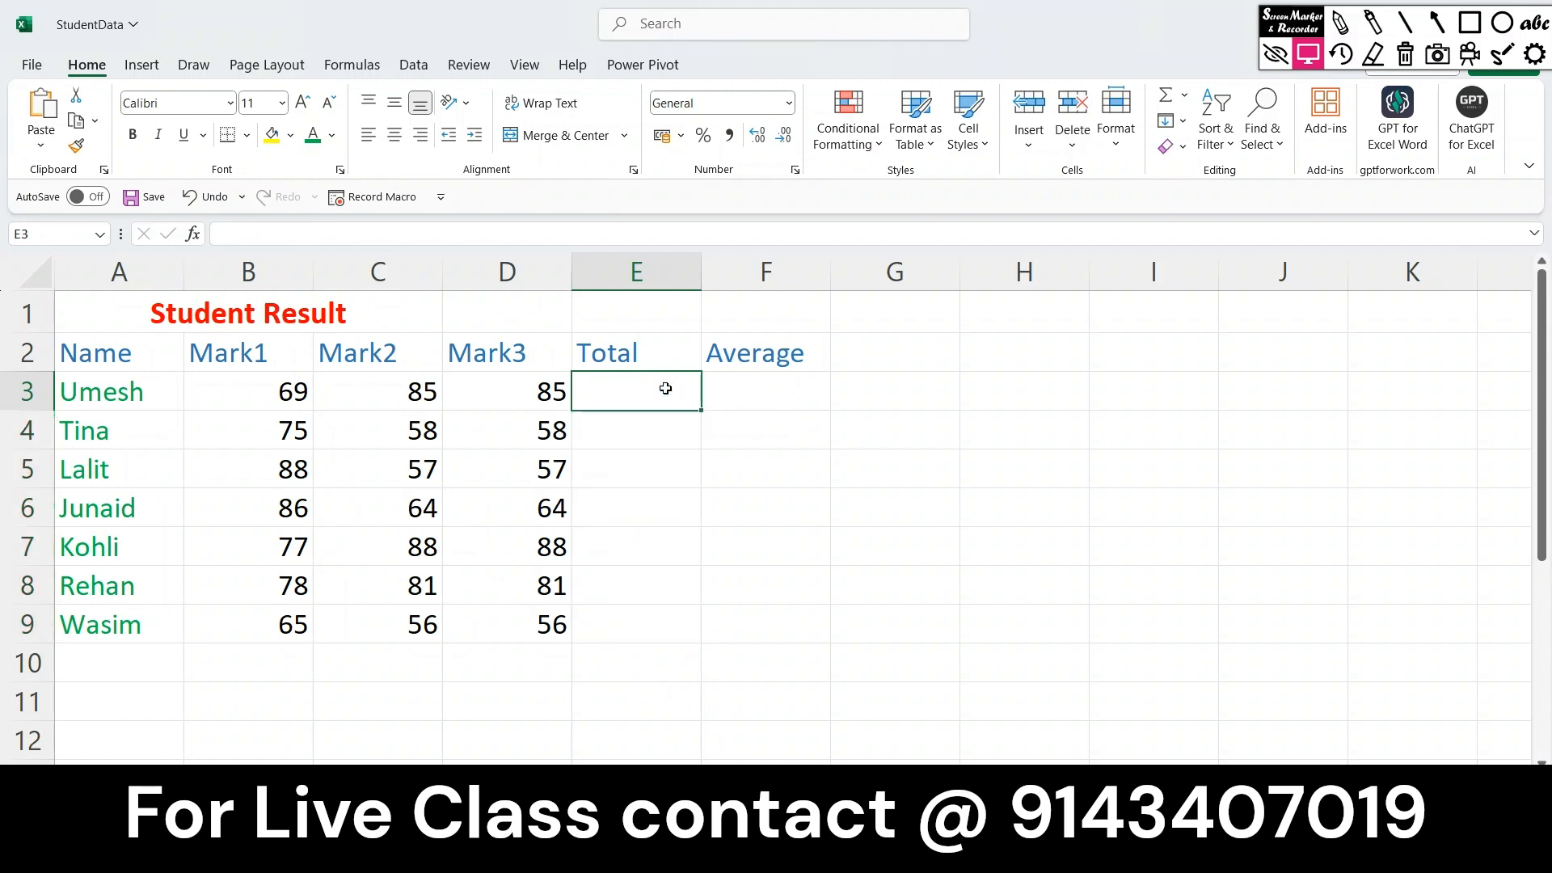
type("=")
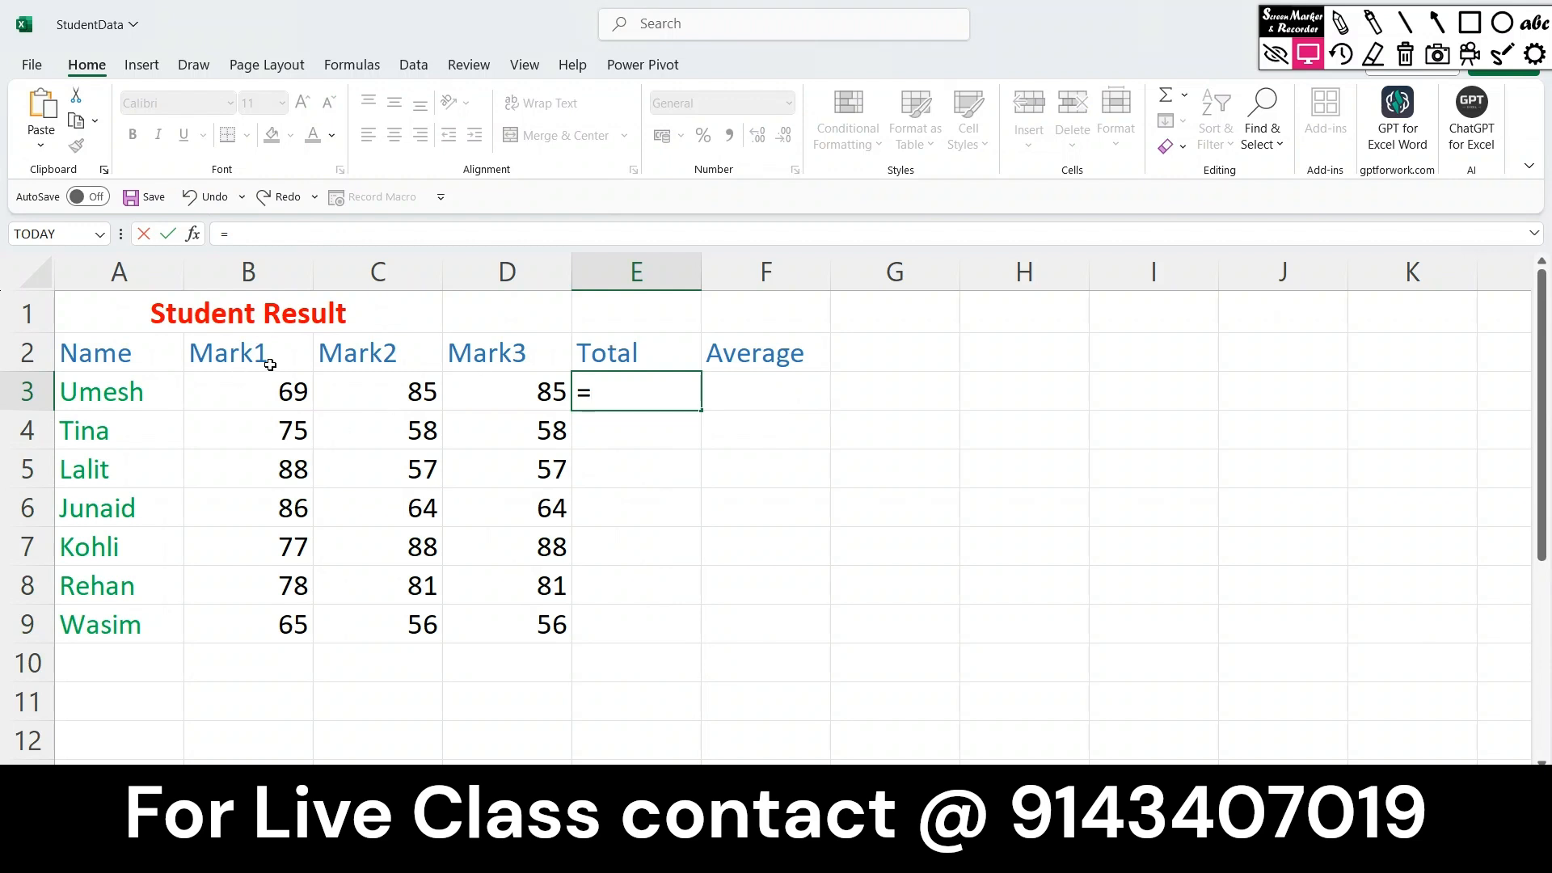
left_click(292, 385)
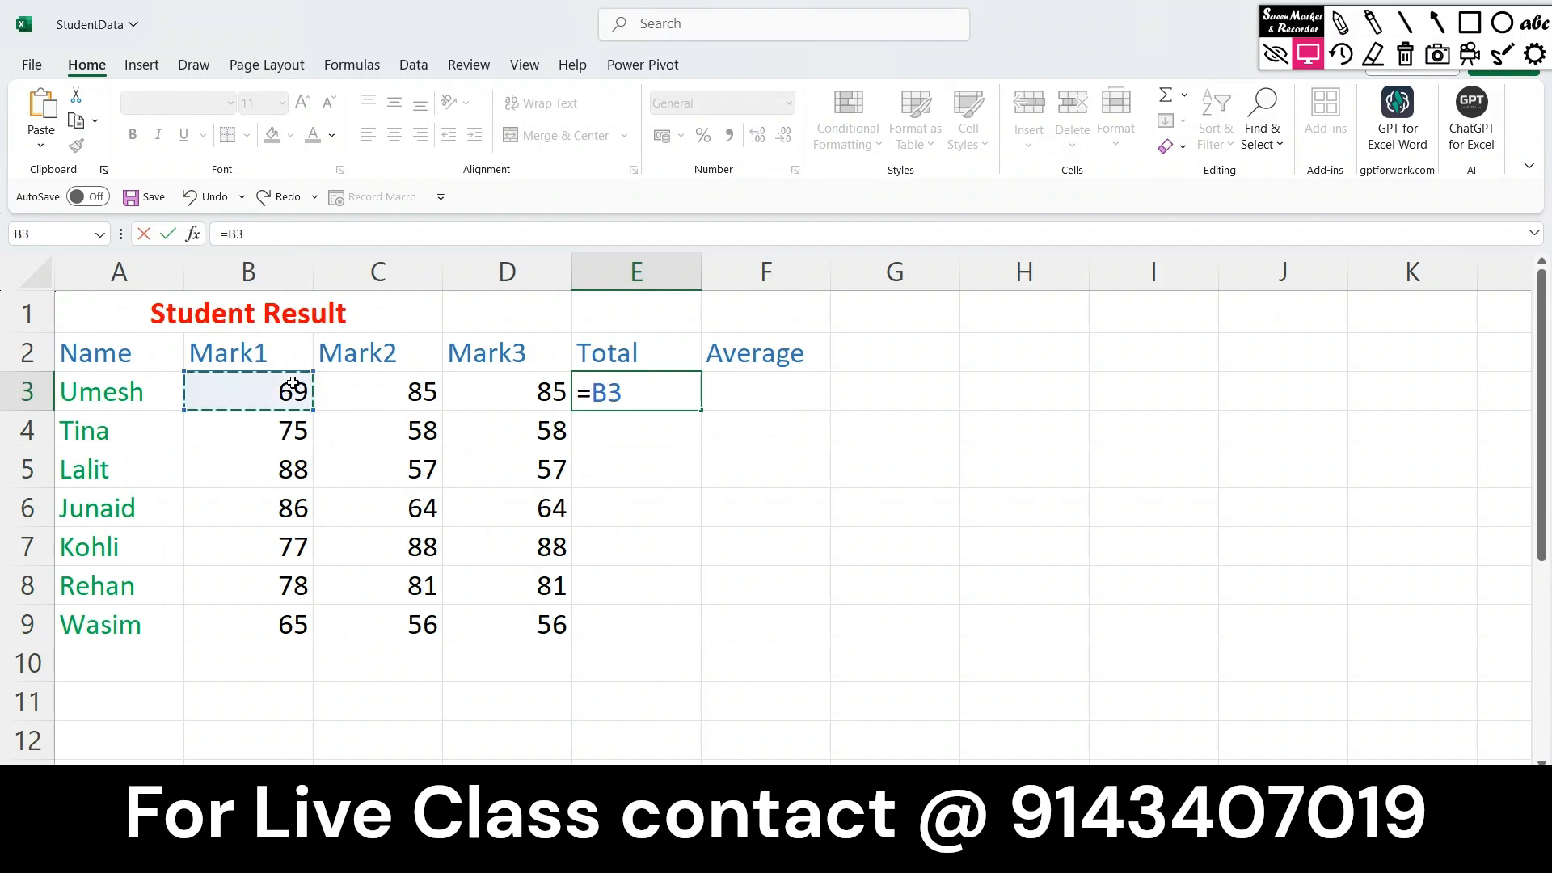
type("+")
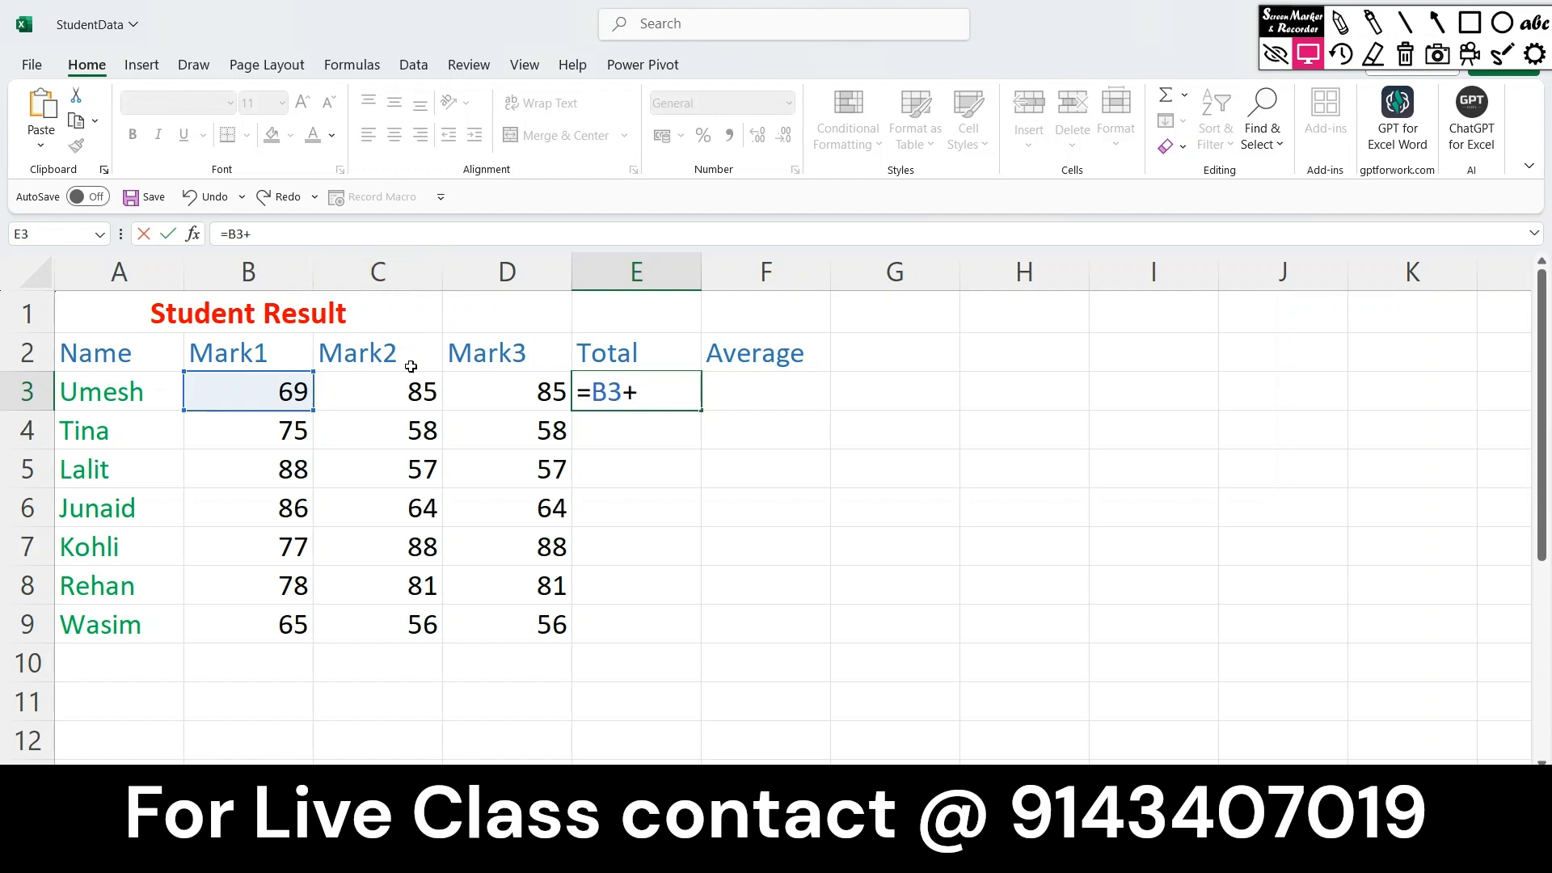
left_click(395, 393)
type("+")
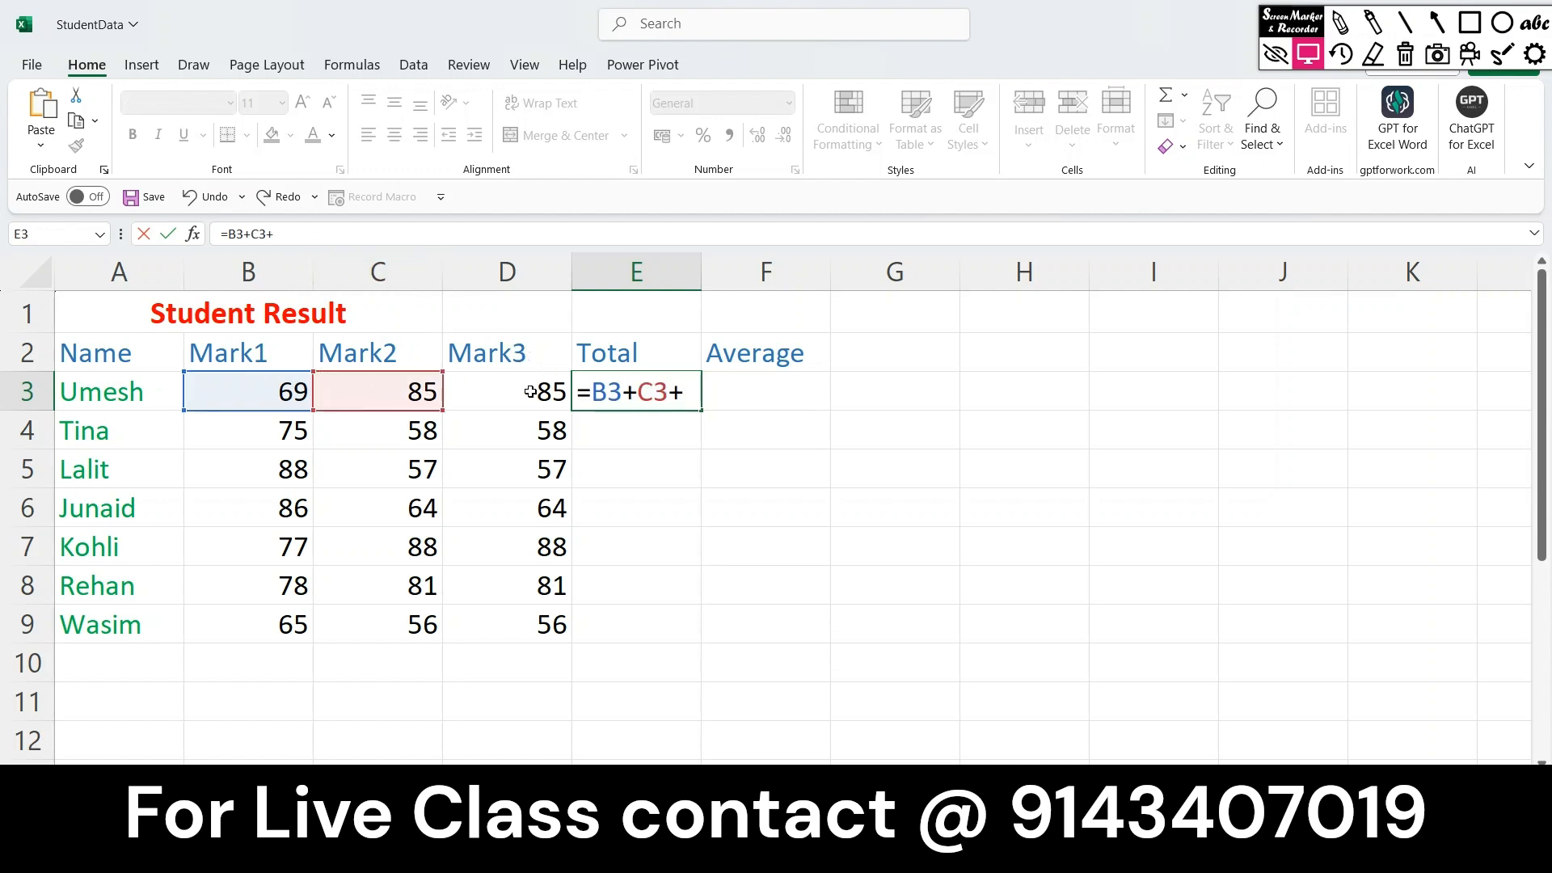
left_click(531, 393)
key("Return")
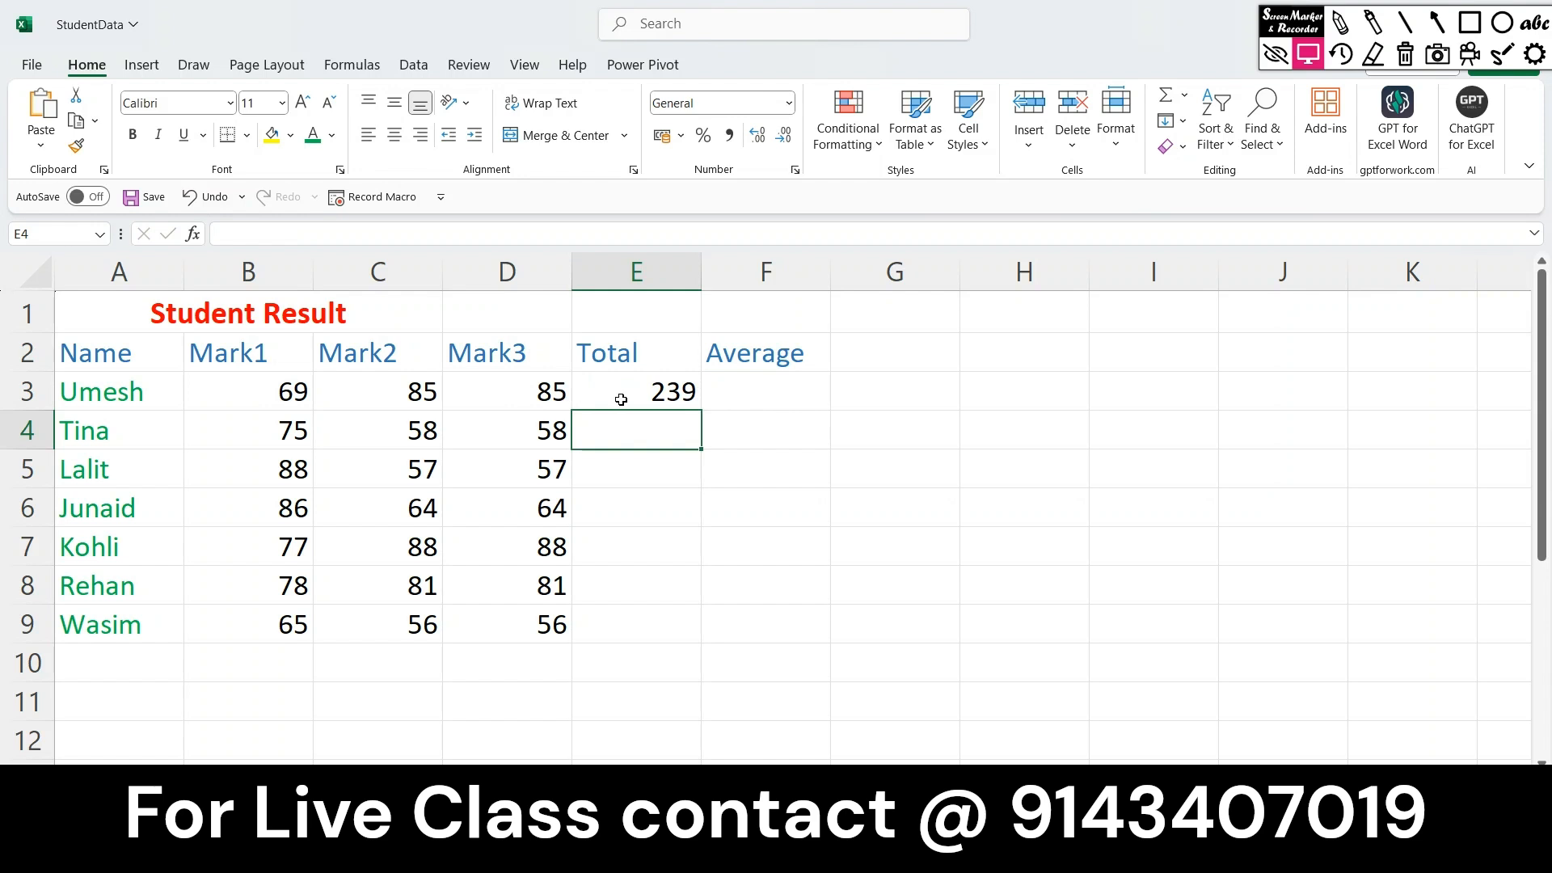
Fill the addition formula from E3 down through E9 and check the references in the first rows.
left_click(676, 389)
left_click_drag(702, 413, 703, 645)
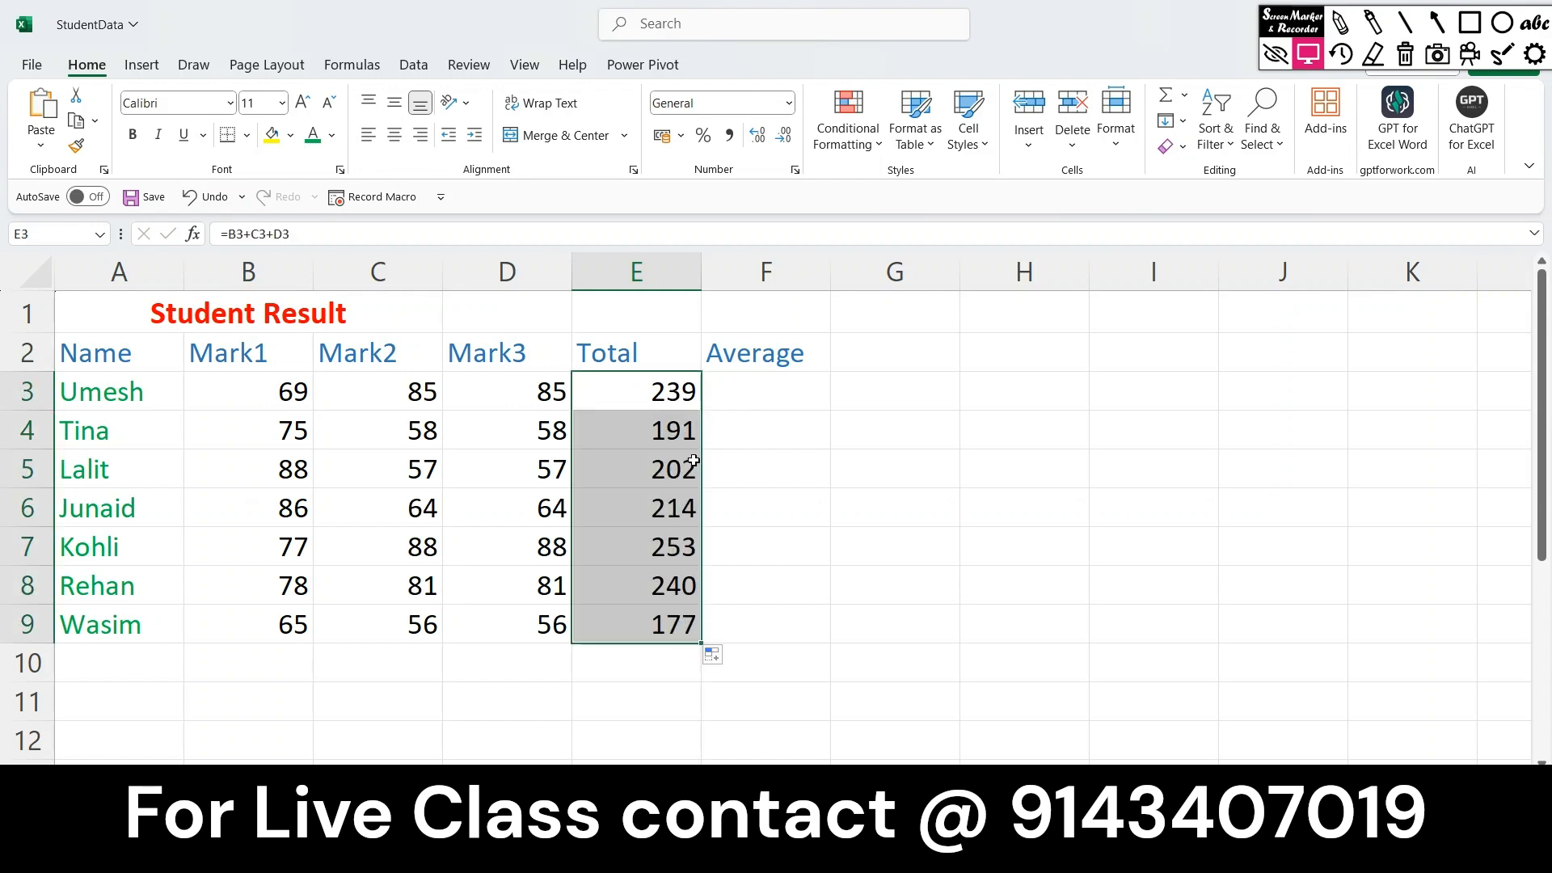
left_click(669, 396)
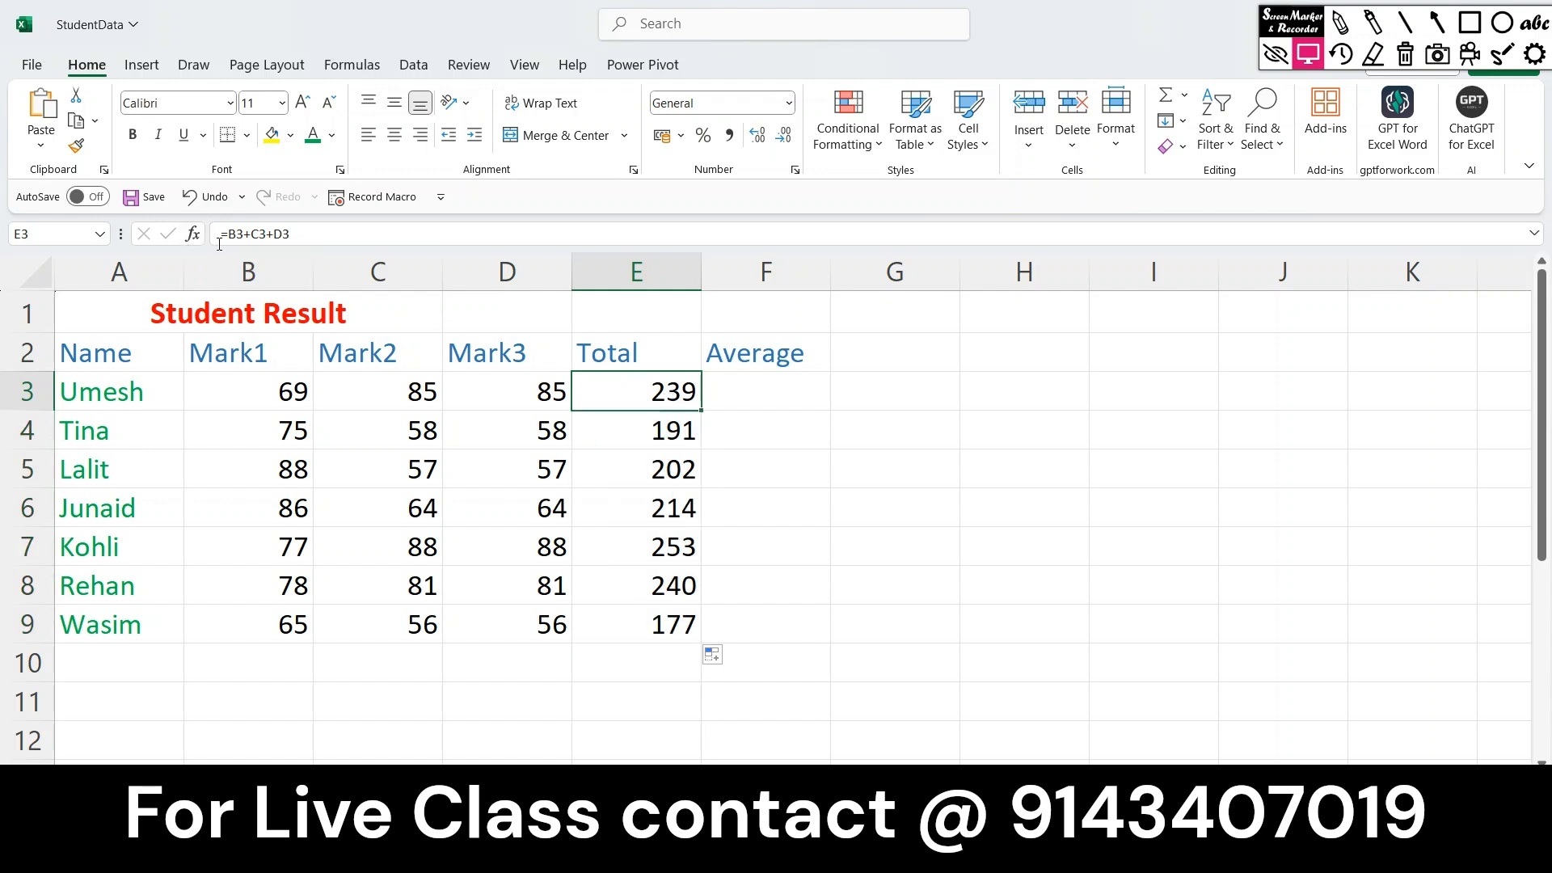
left_click(652, 428)
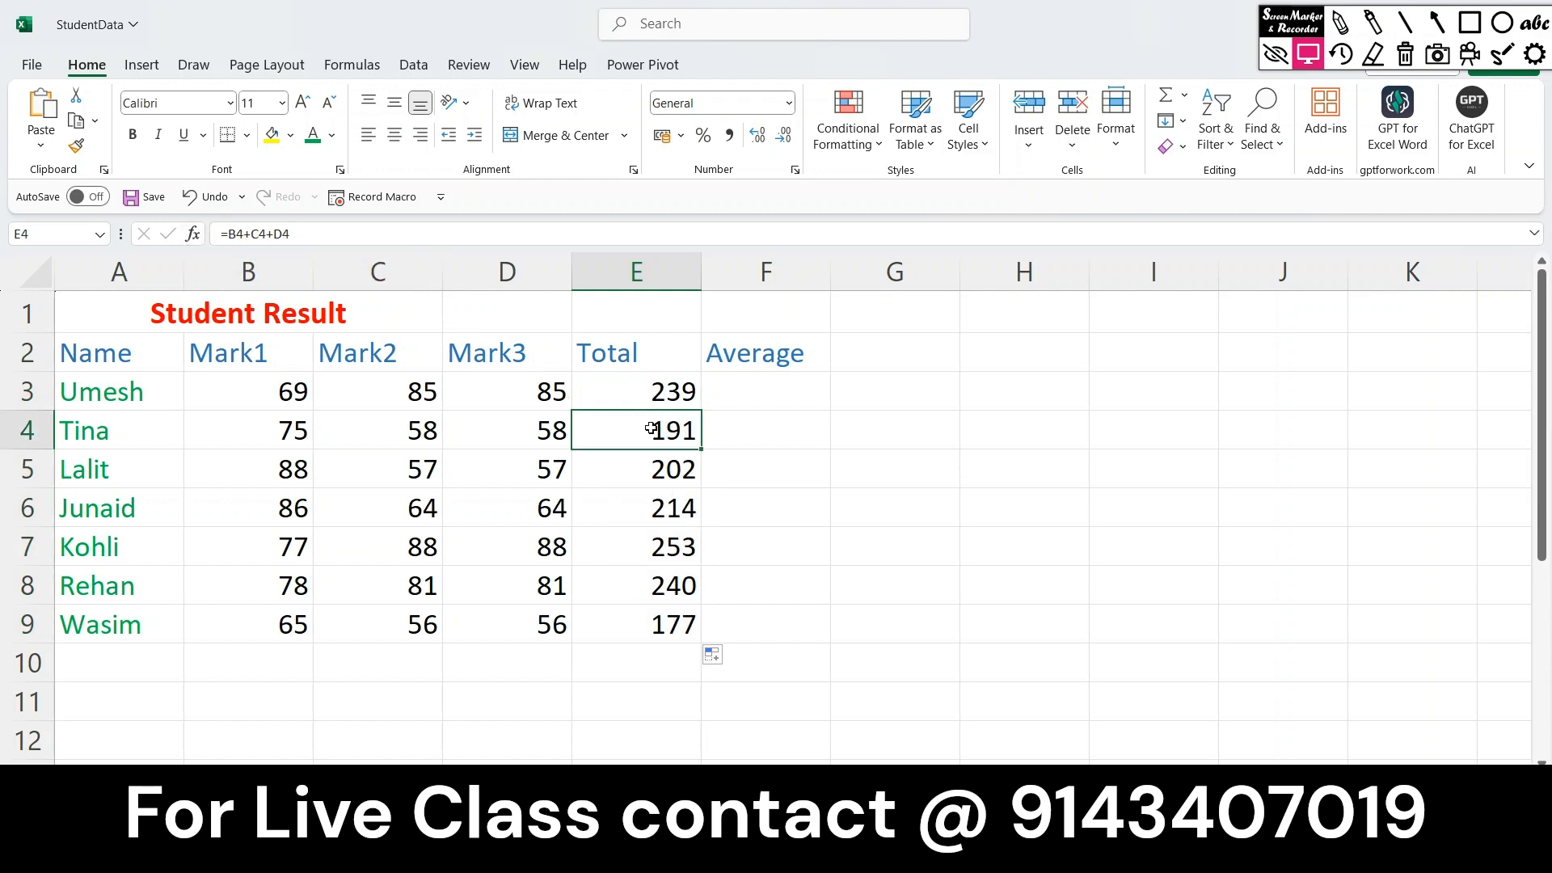
left_click(686, 468)
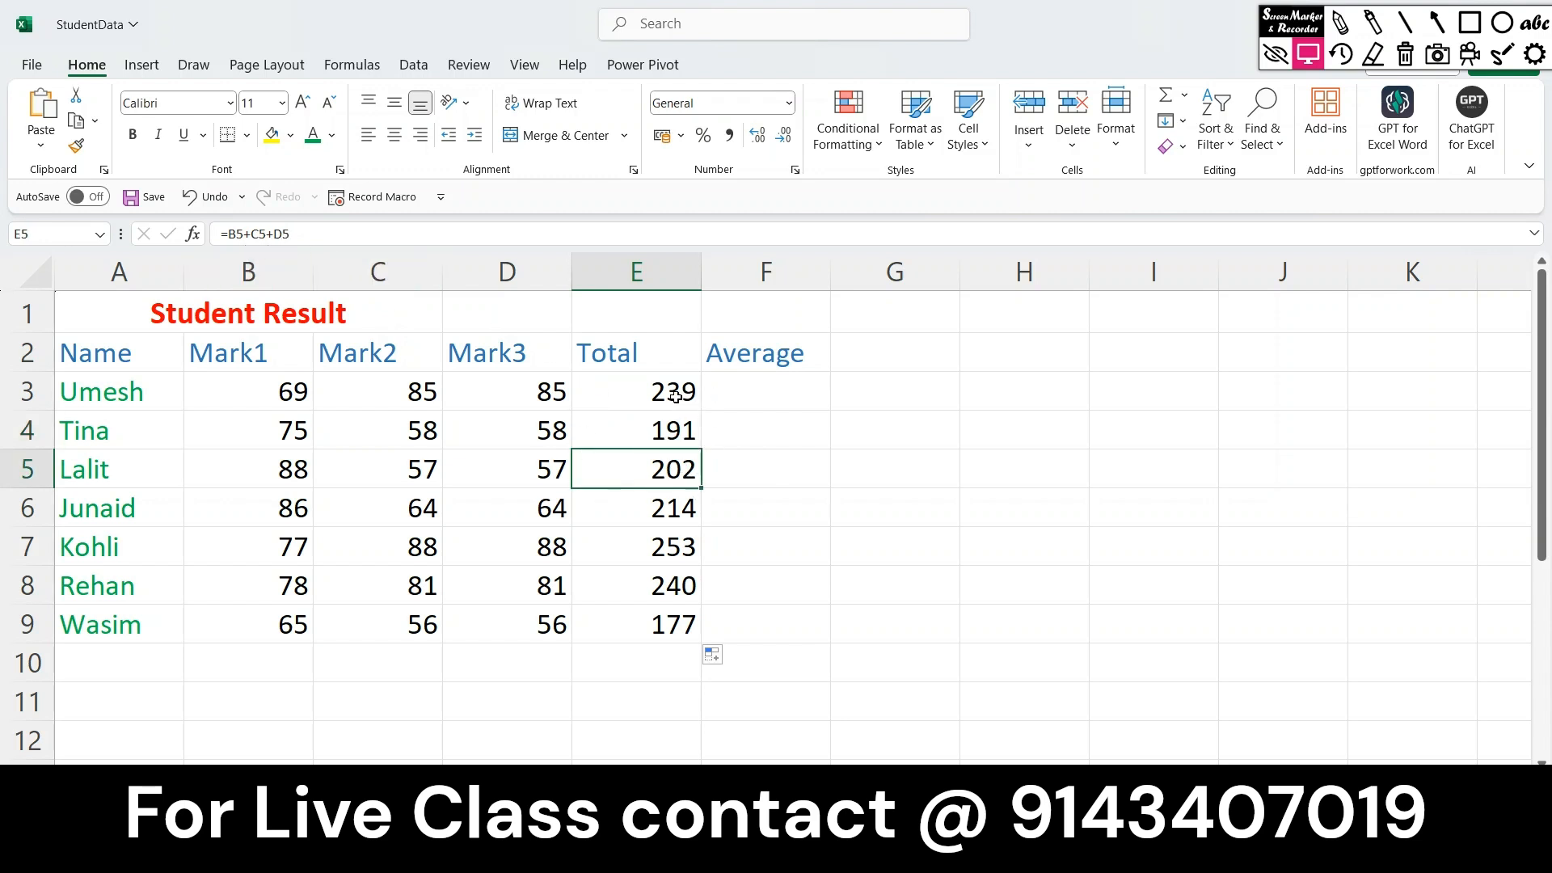
left_click_drag(669, 388, 692, 638)
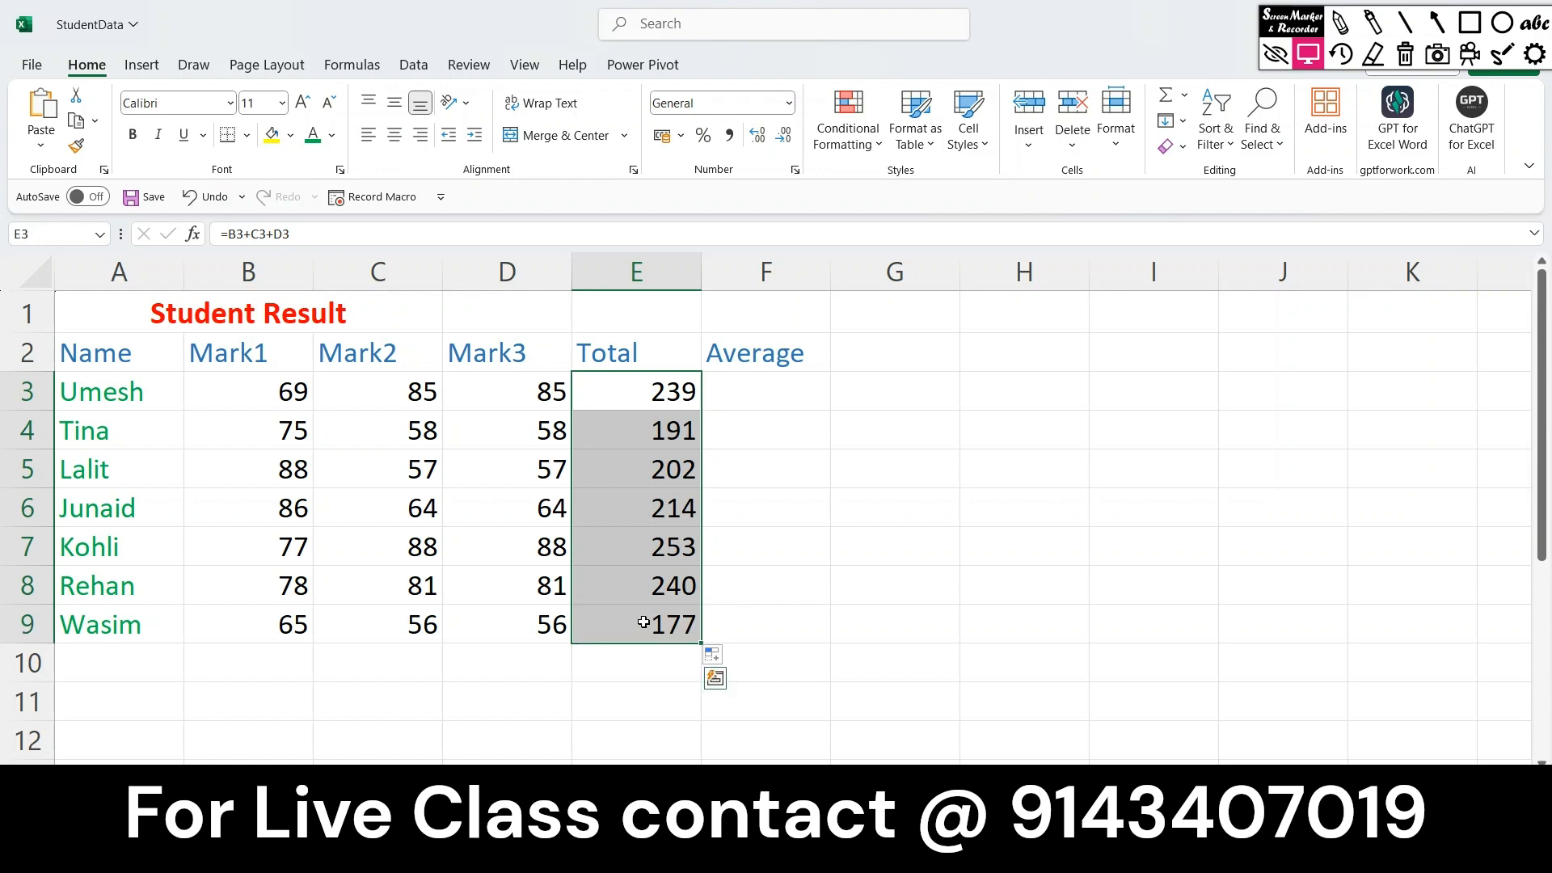
Enter the formula =average(B3:D3) in cell F3 to calculate the first student's average.
left_click(763, 390)
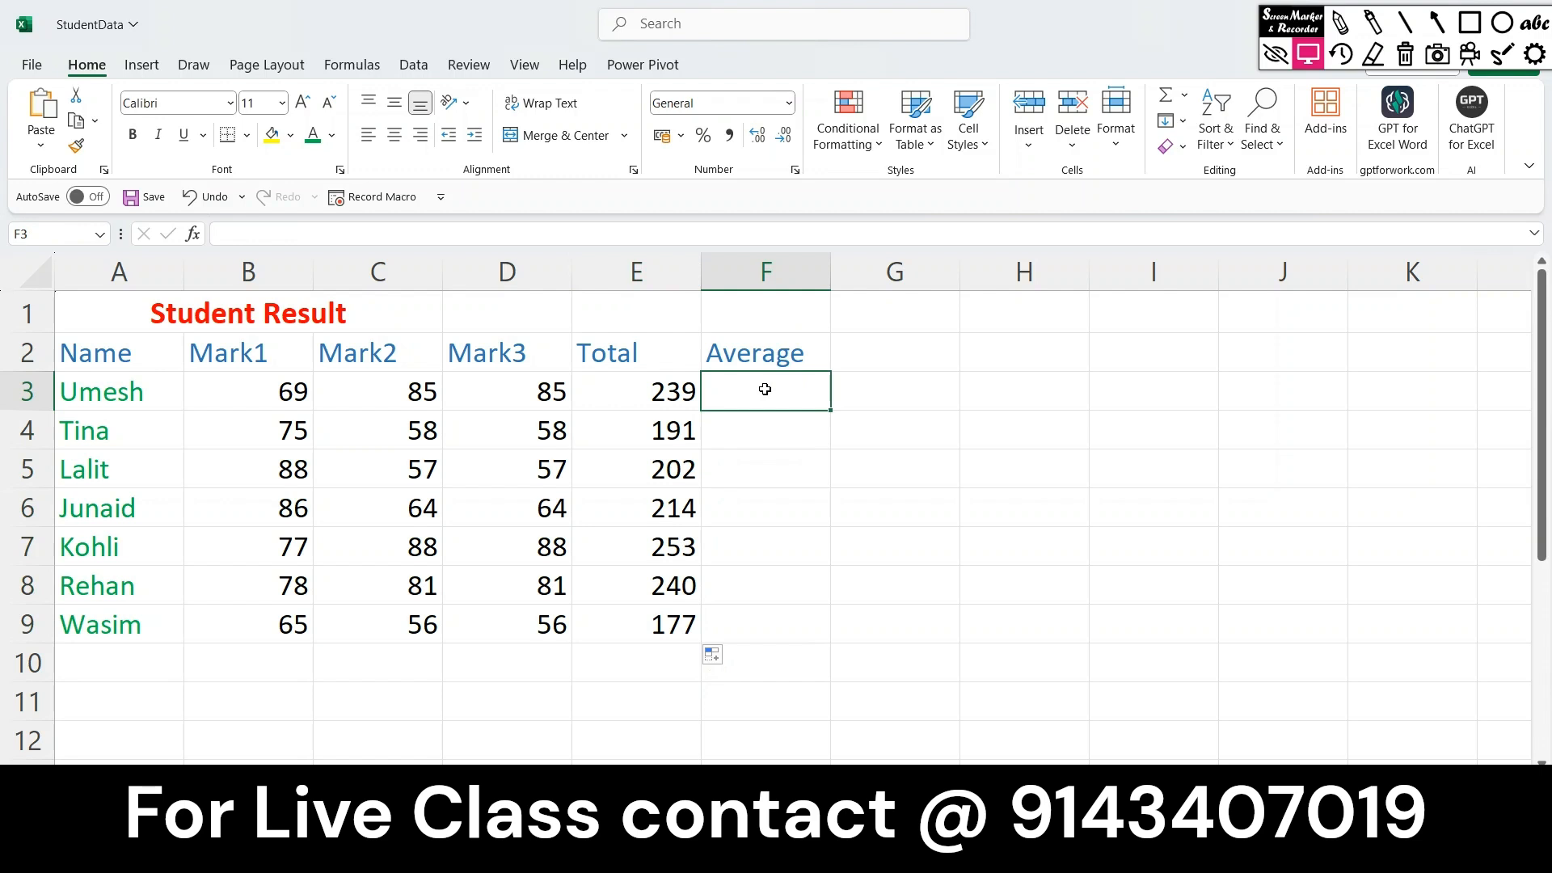
type("=")
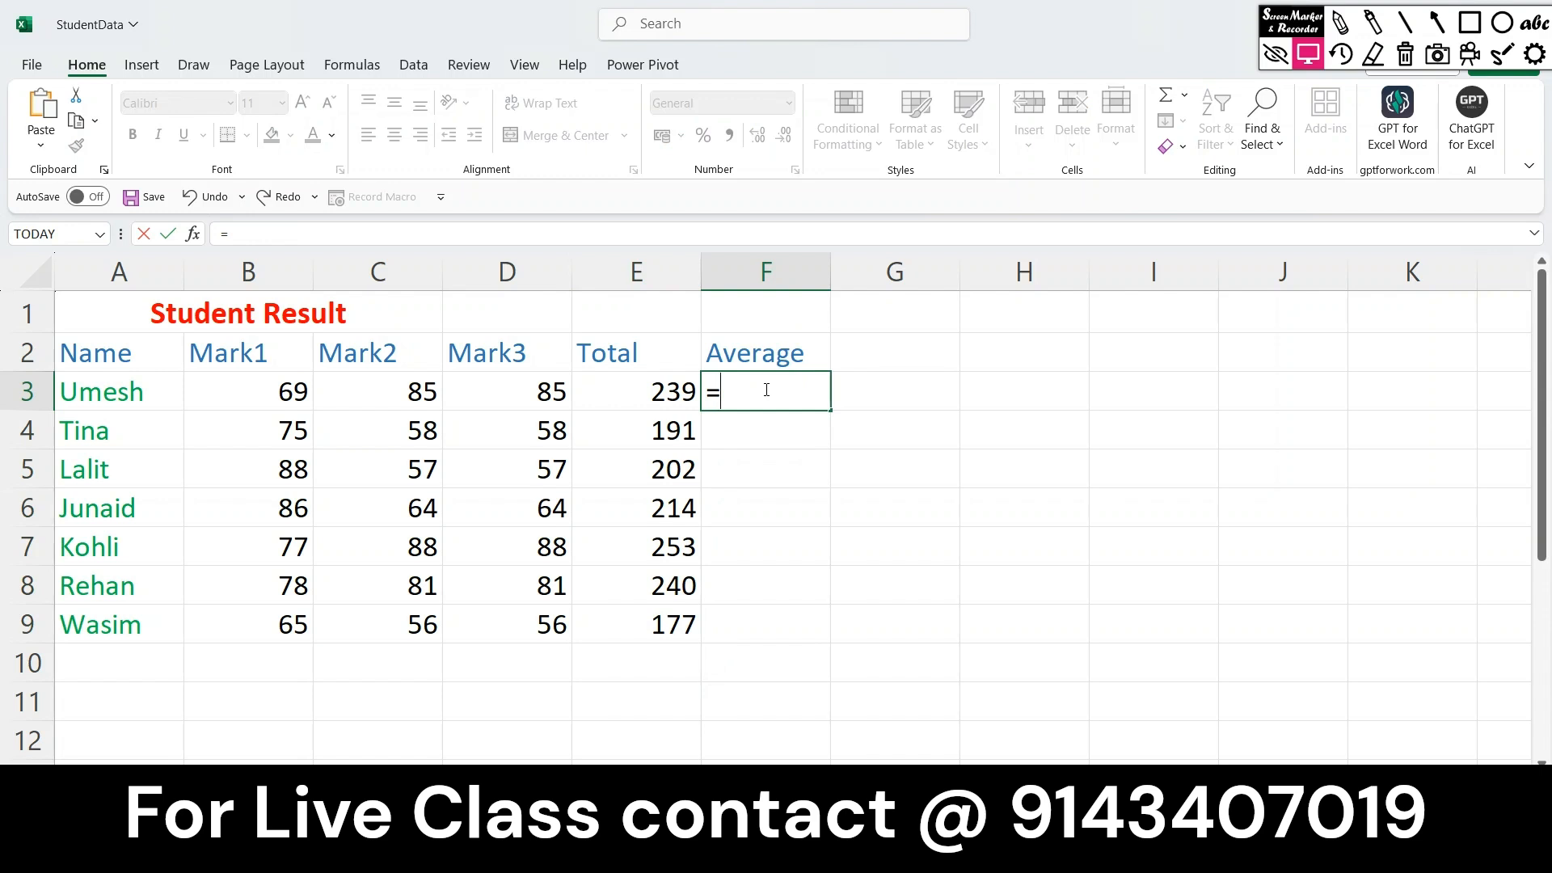
type("a")
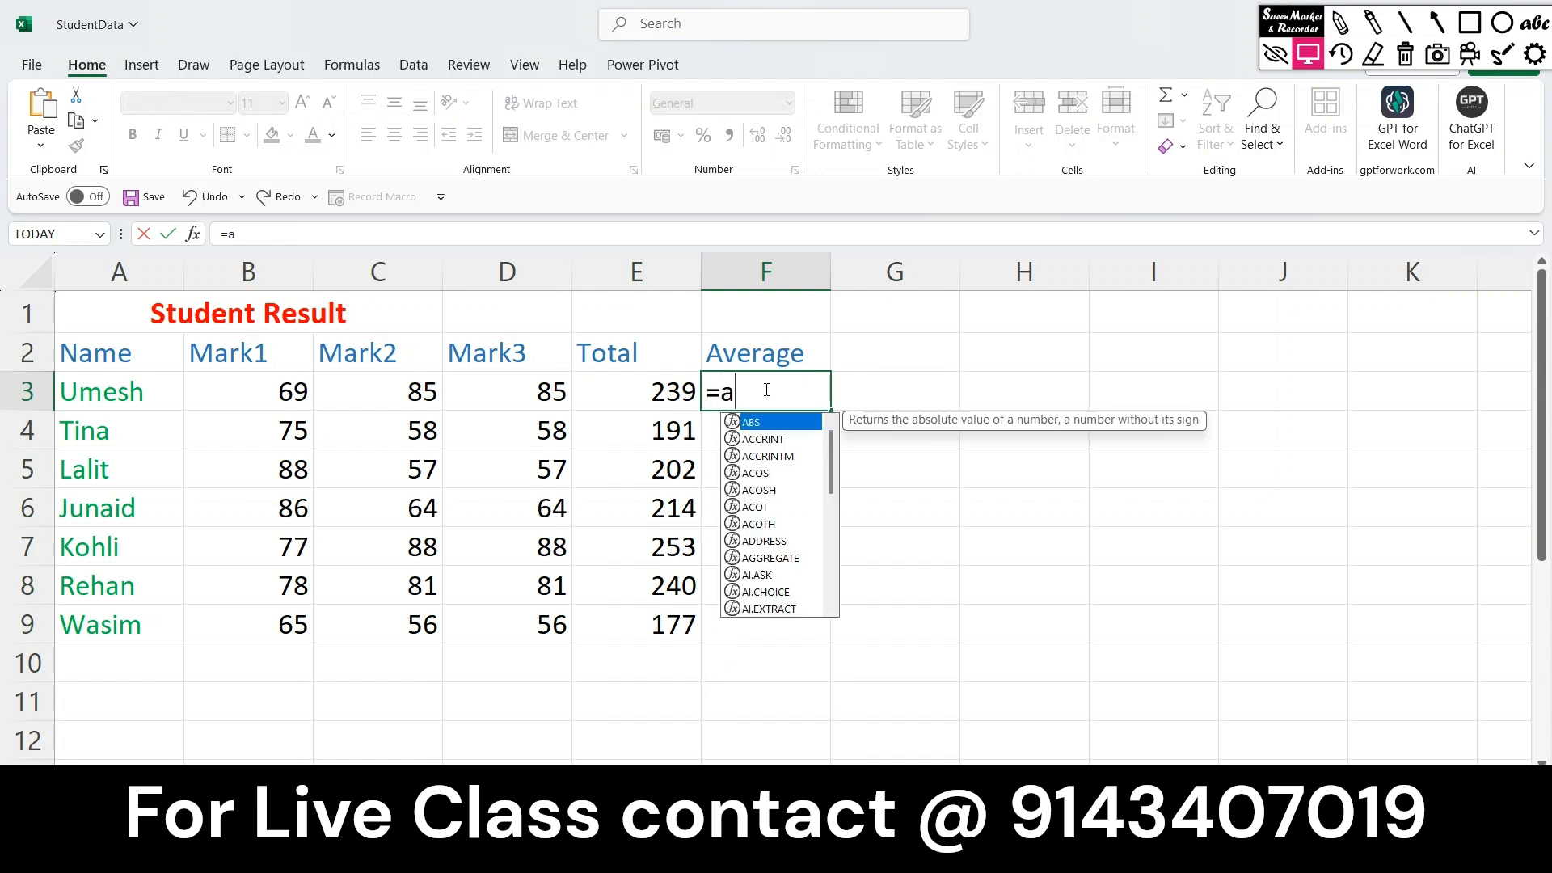
type("verage")
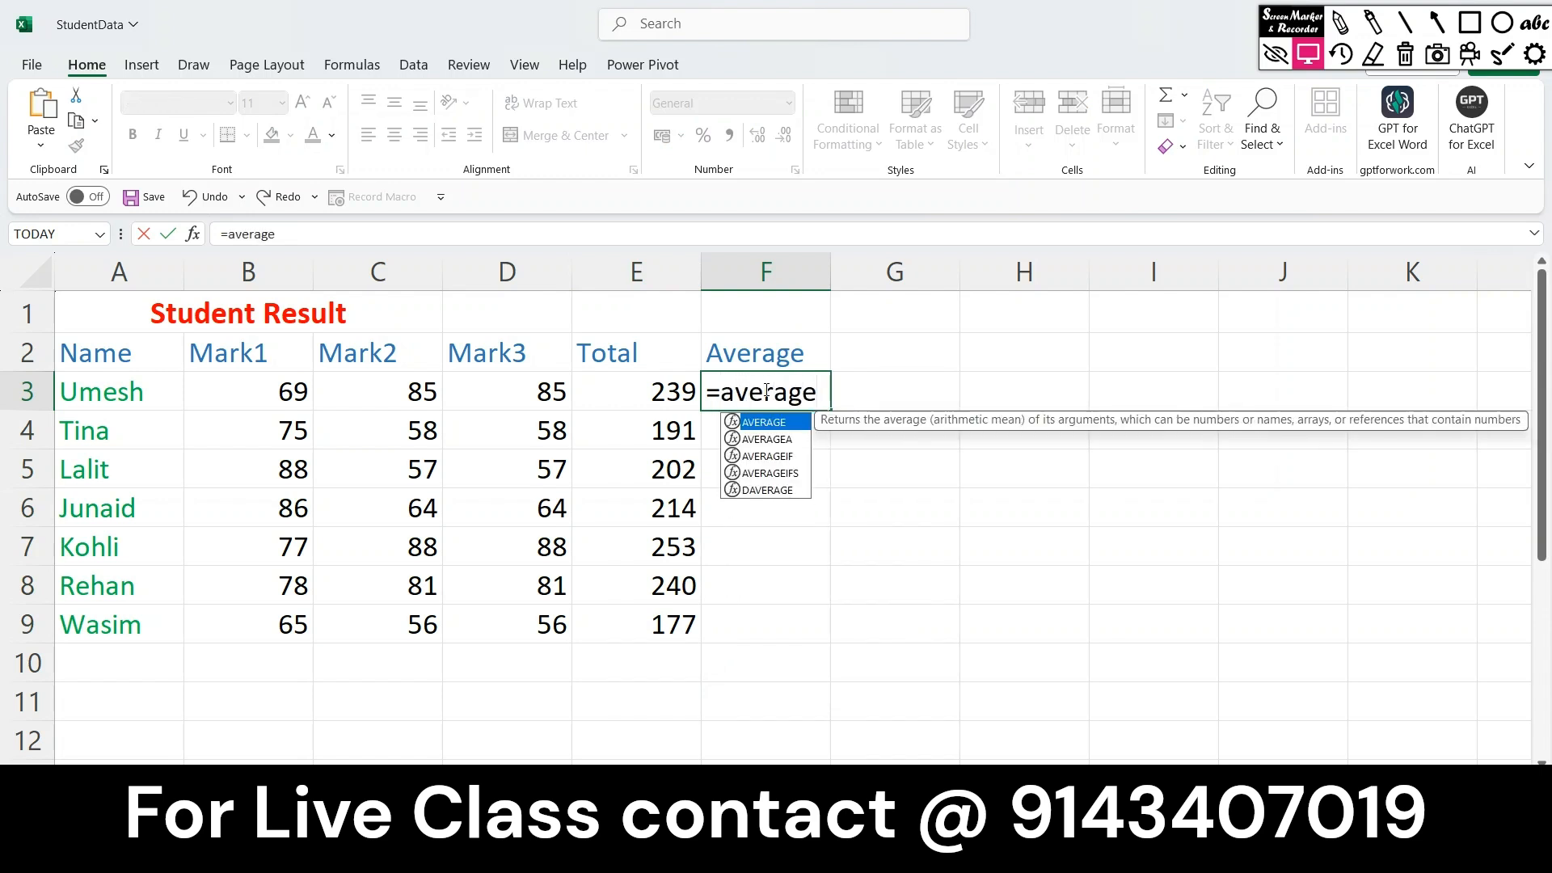
type("(")
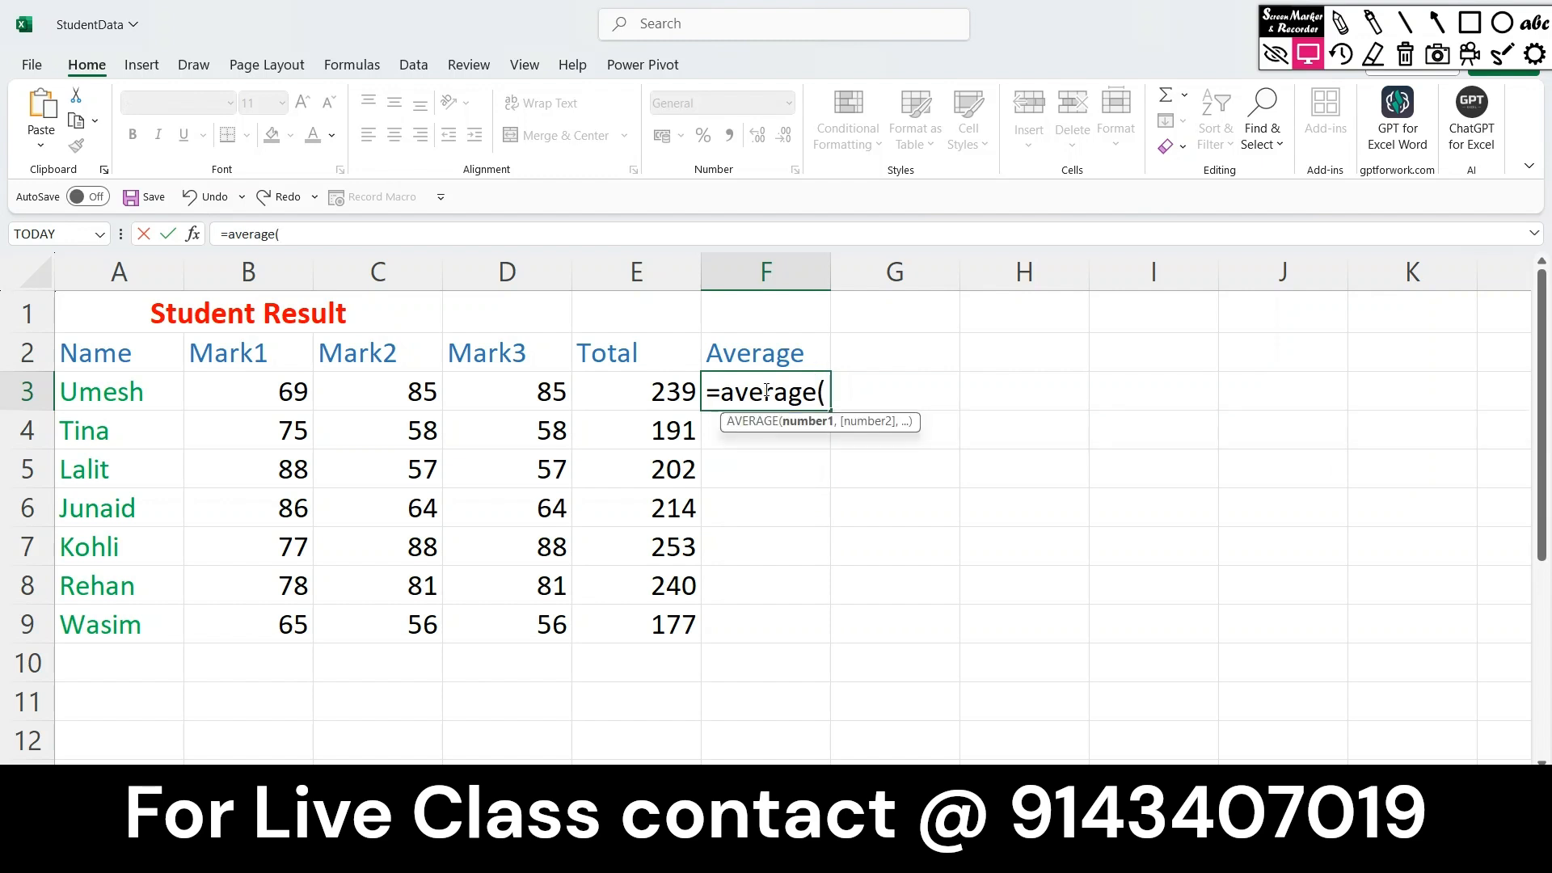
left_click_drag(277, 391, 466, 378)
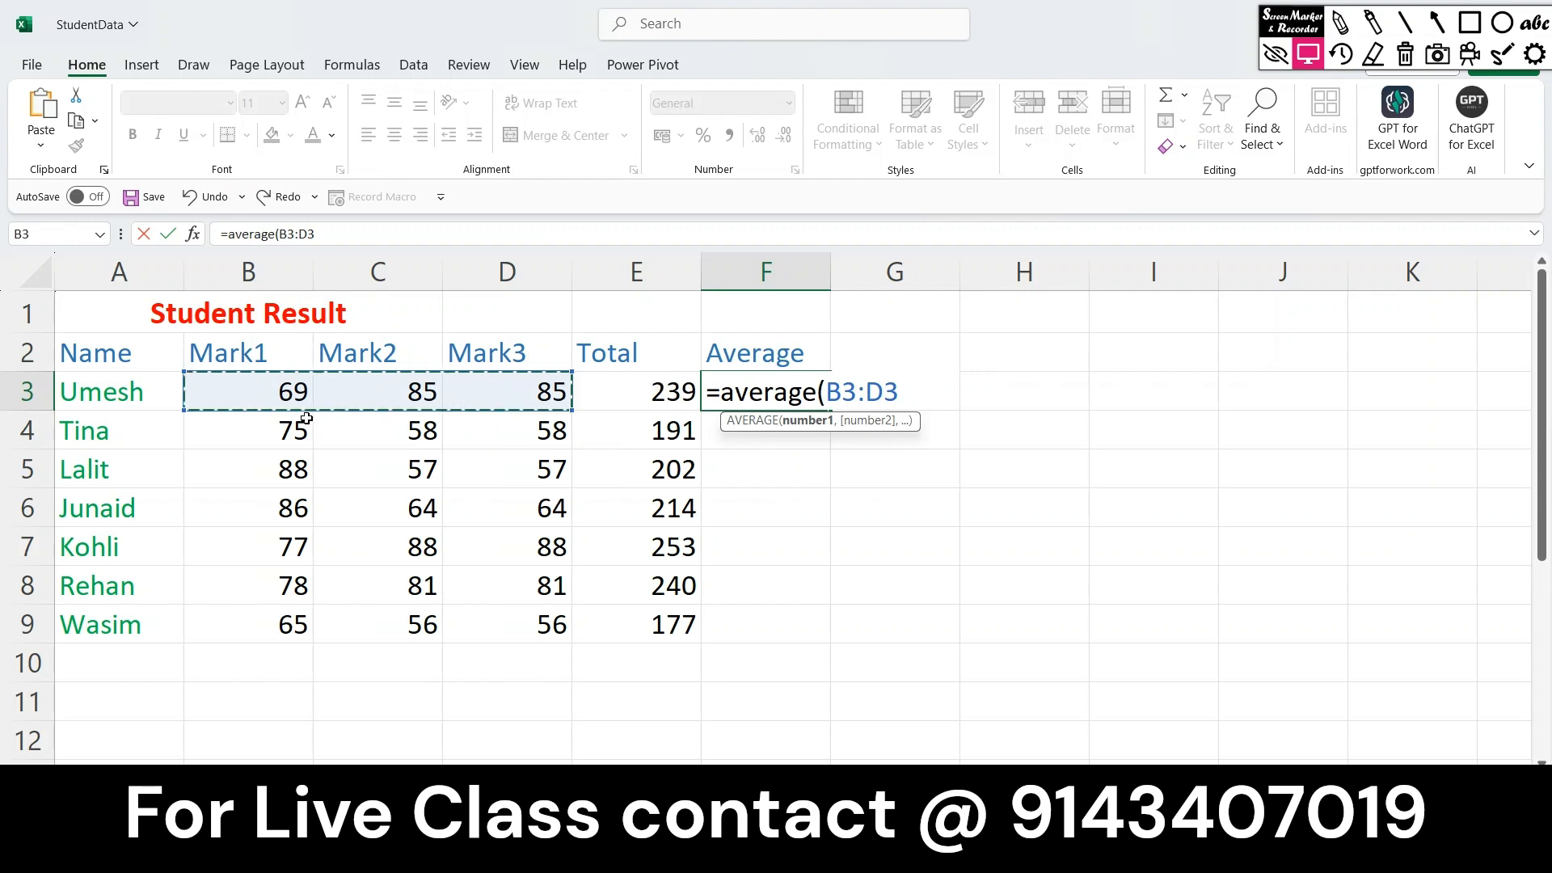
type(")")
key("Return")
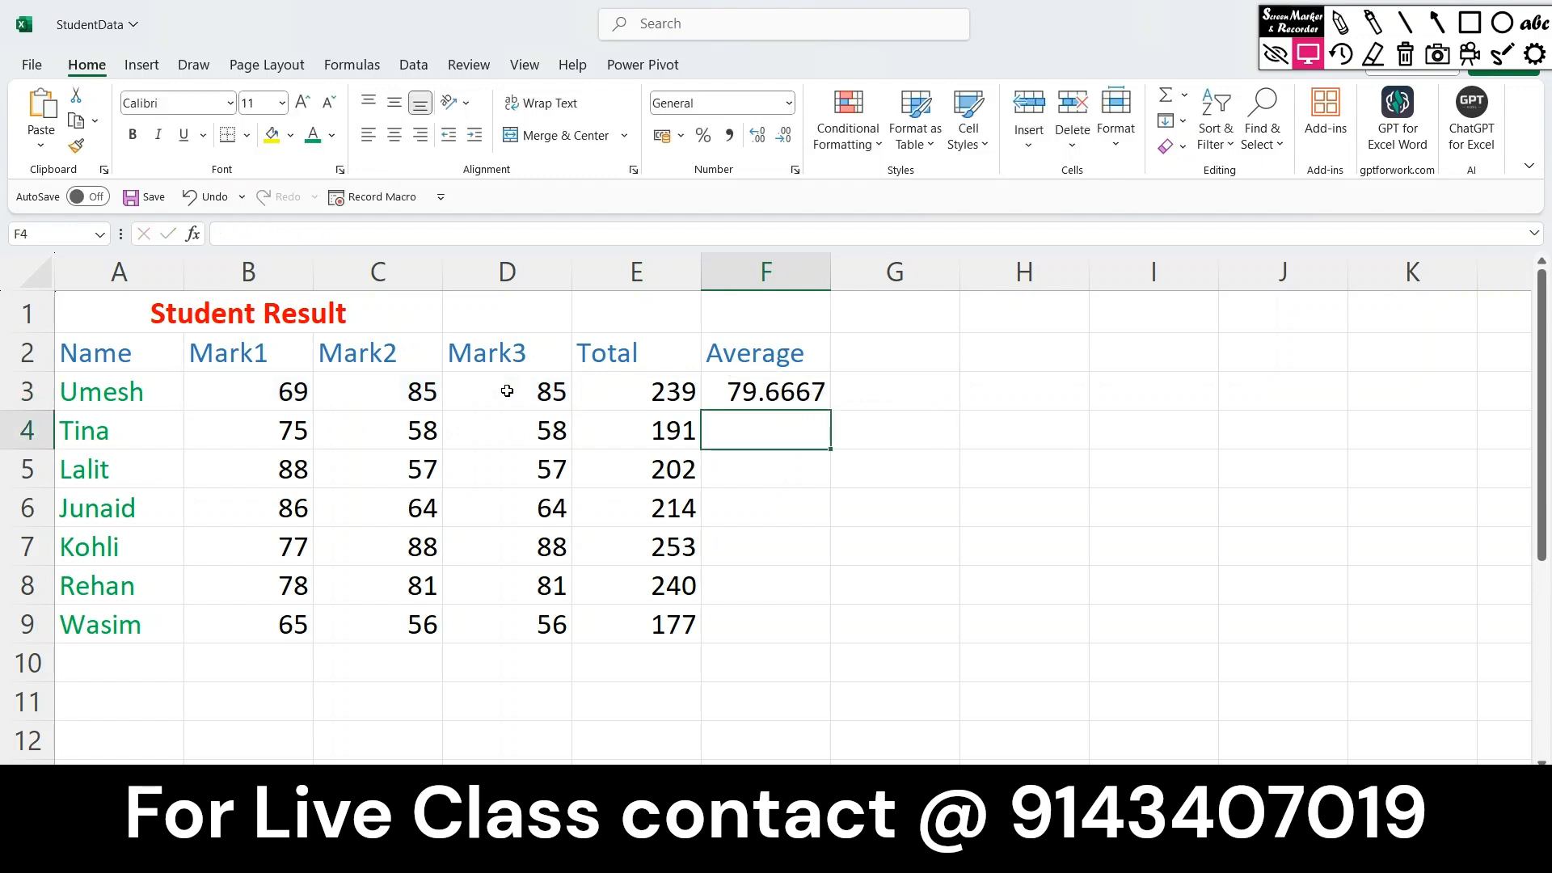
Re-enter the AVERAGE formula for B3:D3 in cell F3 and autofill it down to F9.
left_click(772, 388)
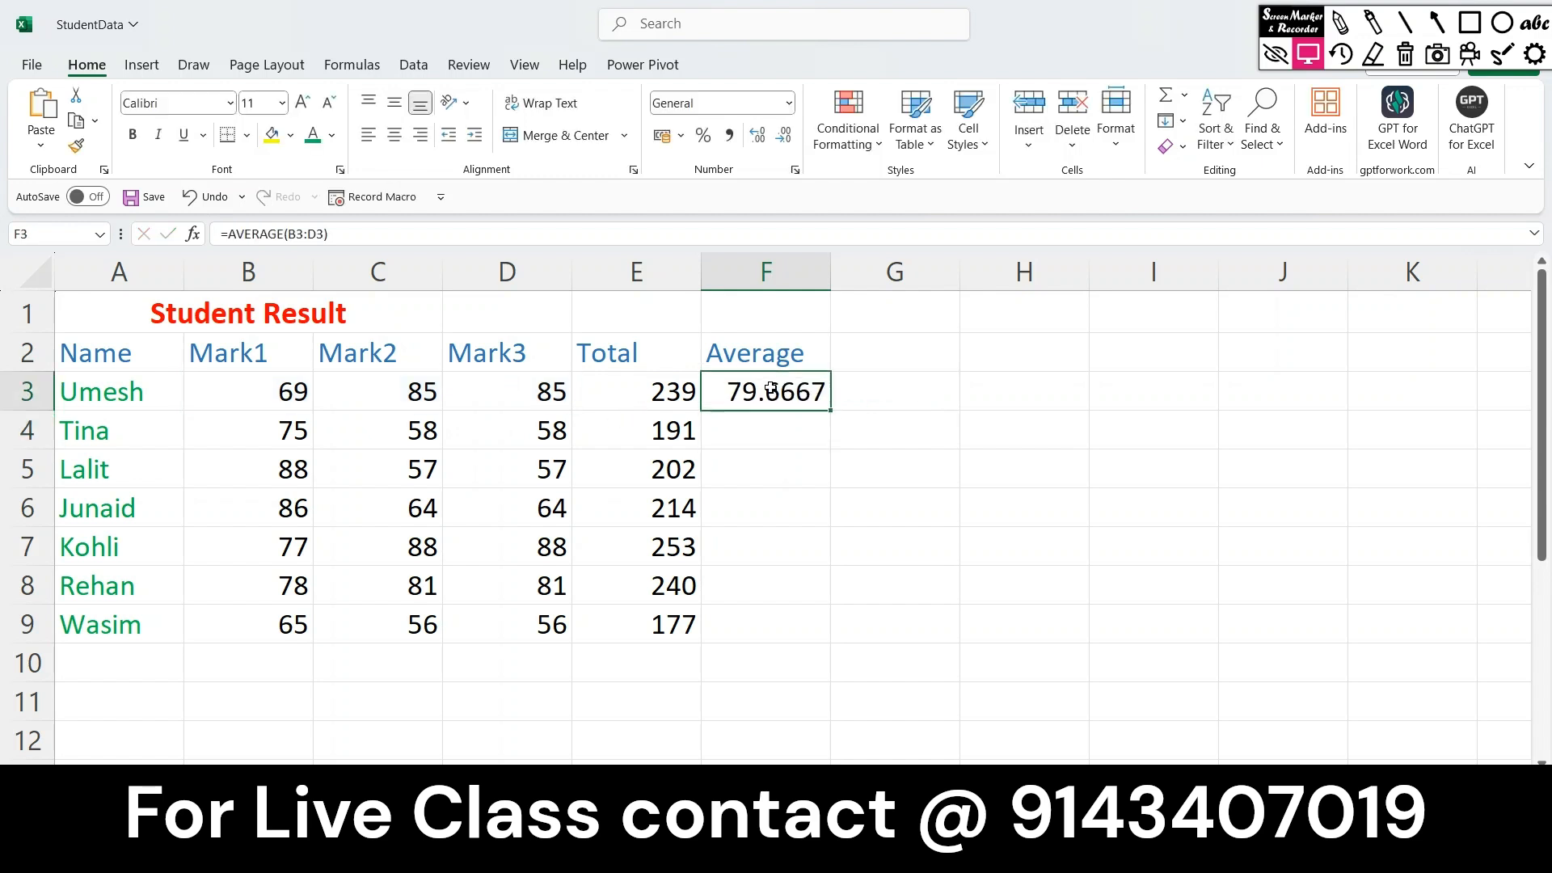
type("=ave")
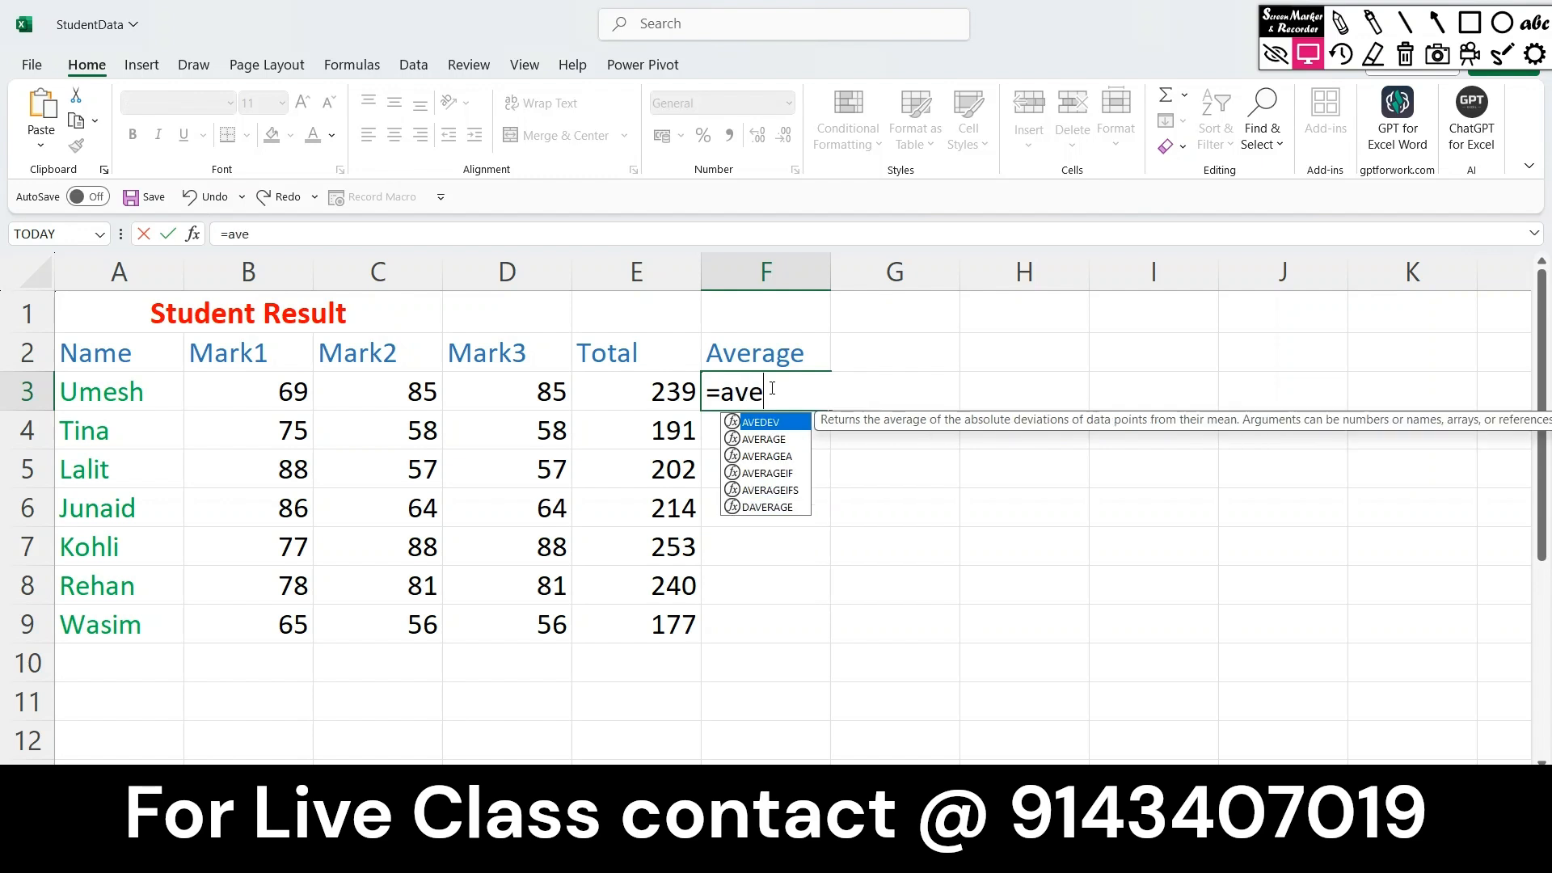
type("rage")
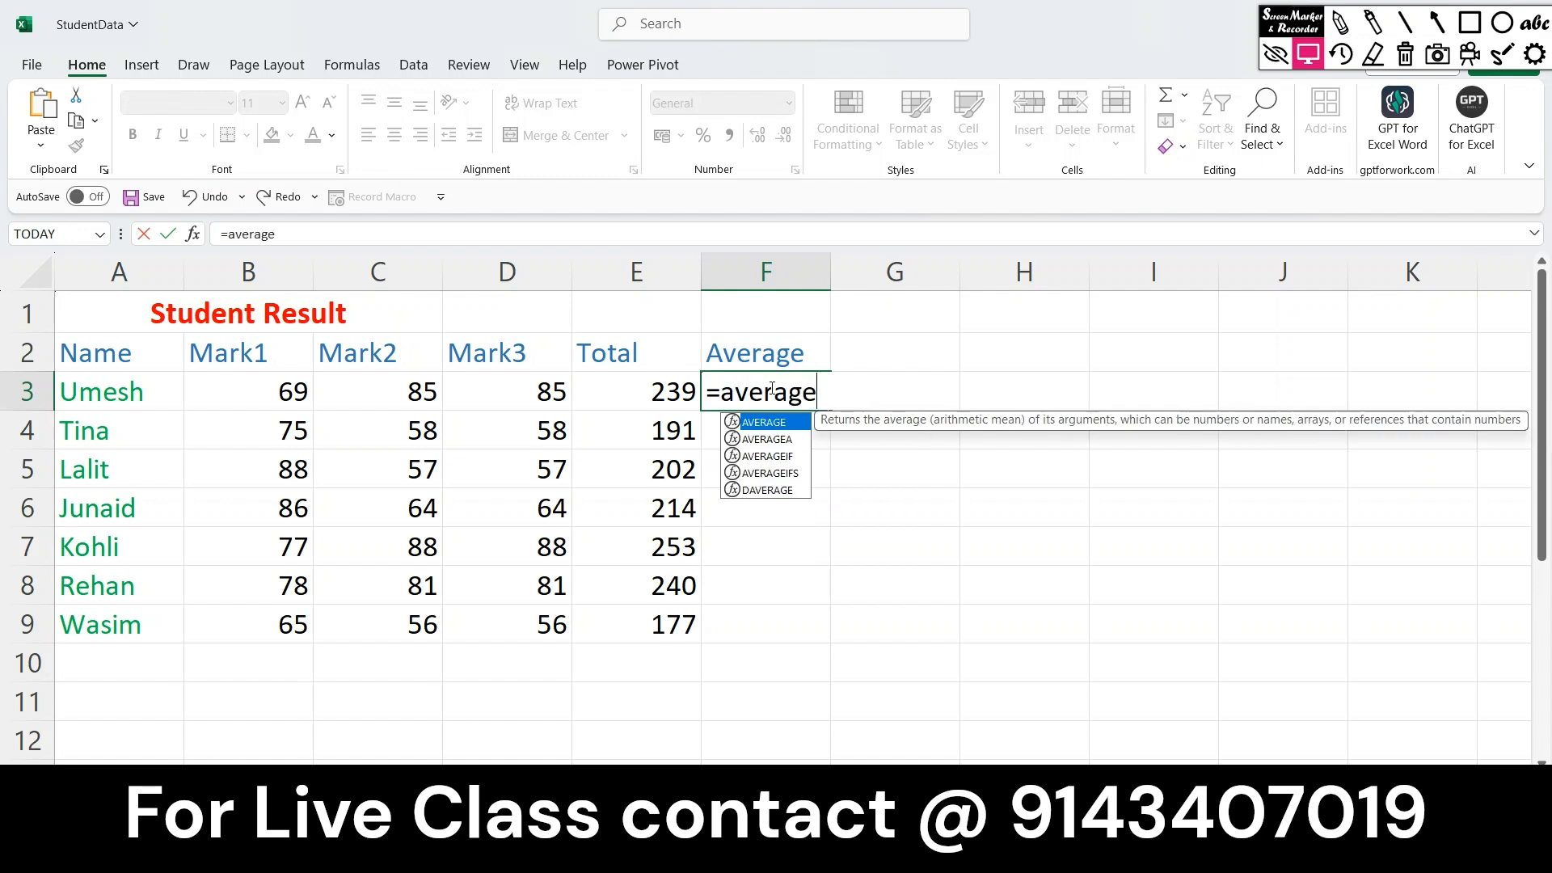
type("(")
left_click_drag(280, 391, 502, 381)
type(")")
key("Return")
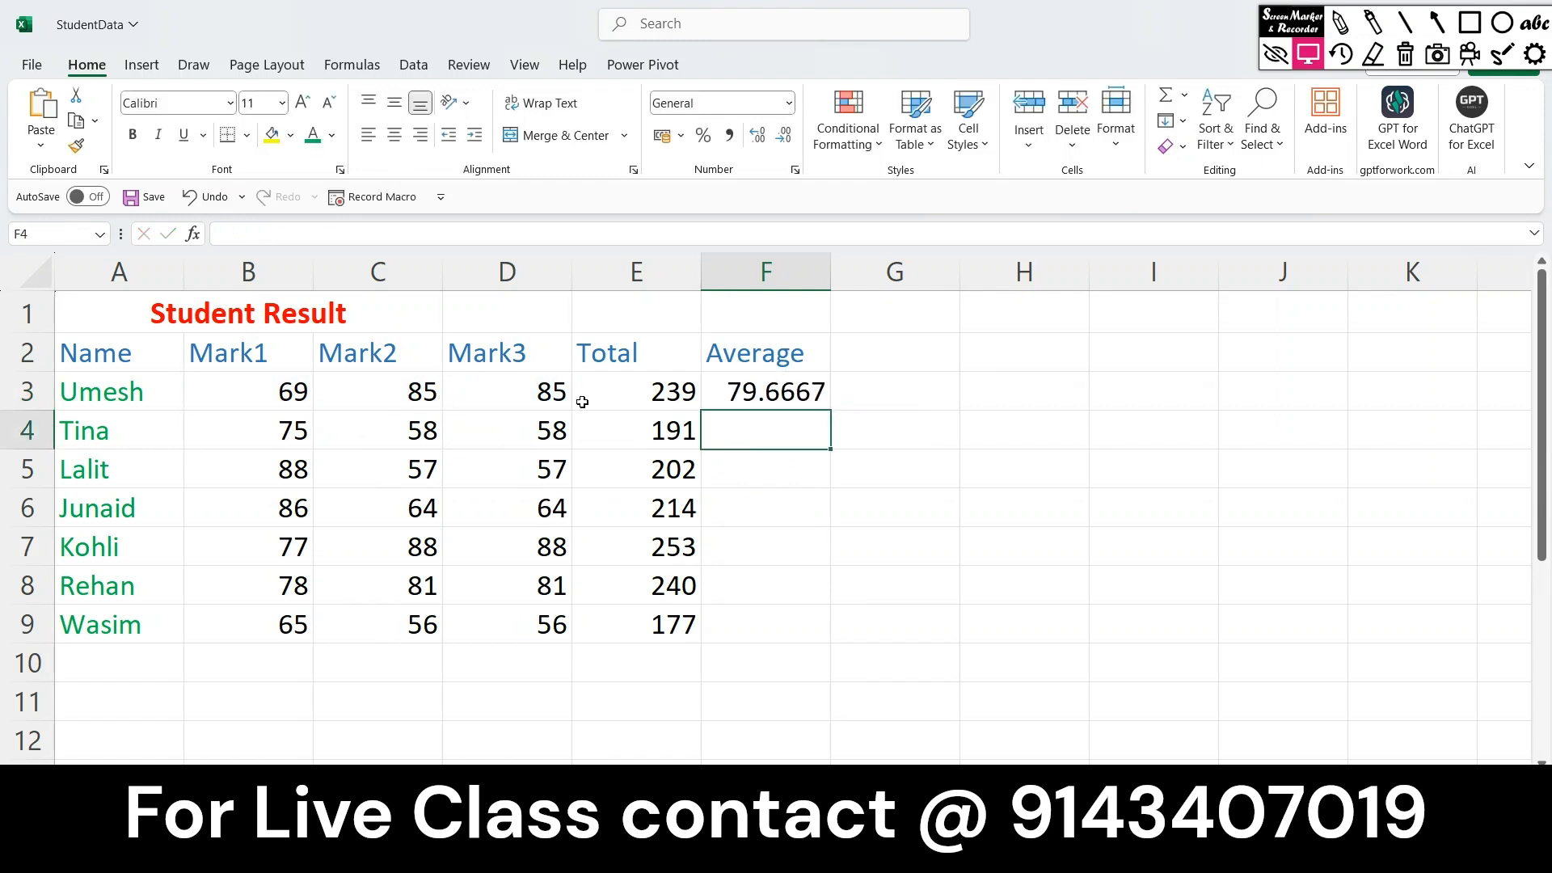
left_click(809, 397)
double_click(831, 409)
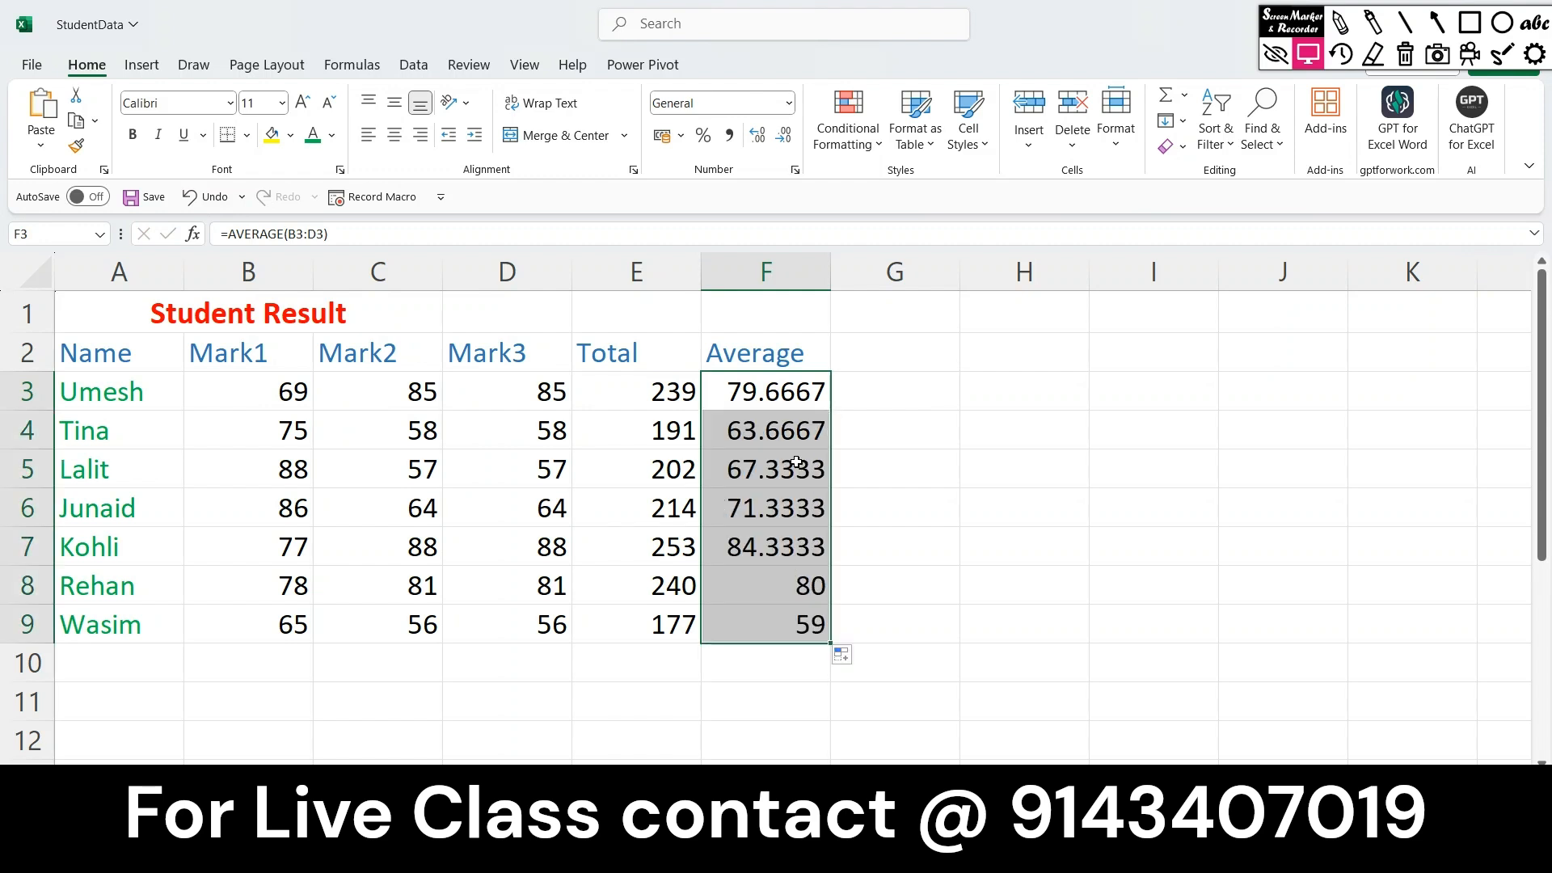
Replace the averages in F3:F9 with the division formula =E3/3, filled down from F3.
key("Delete")
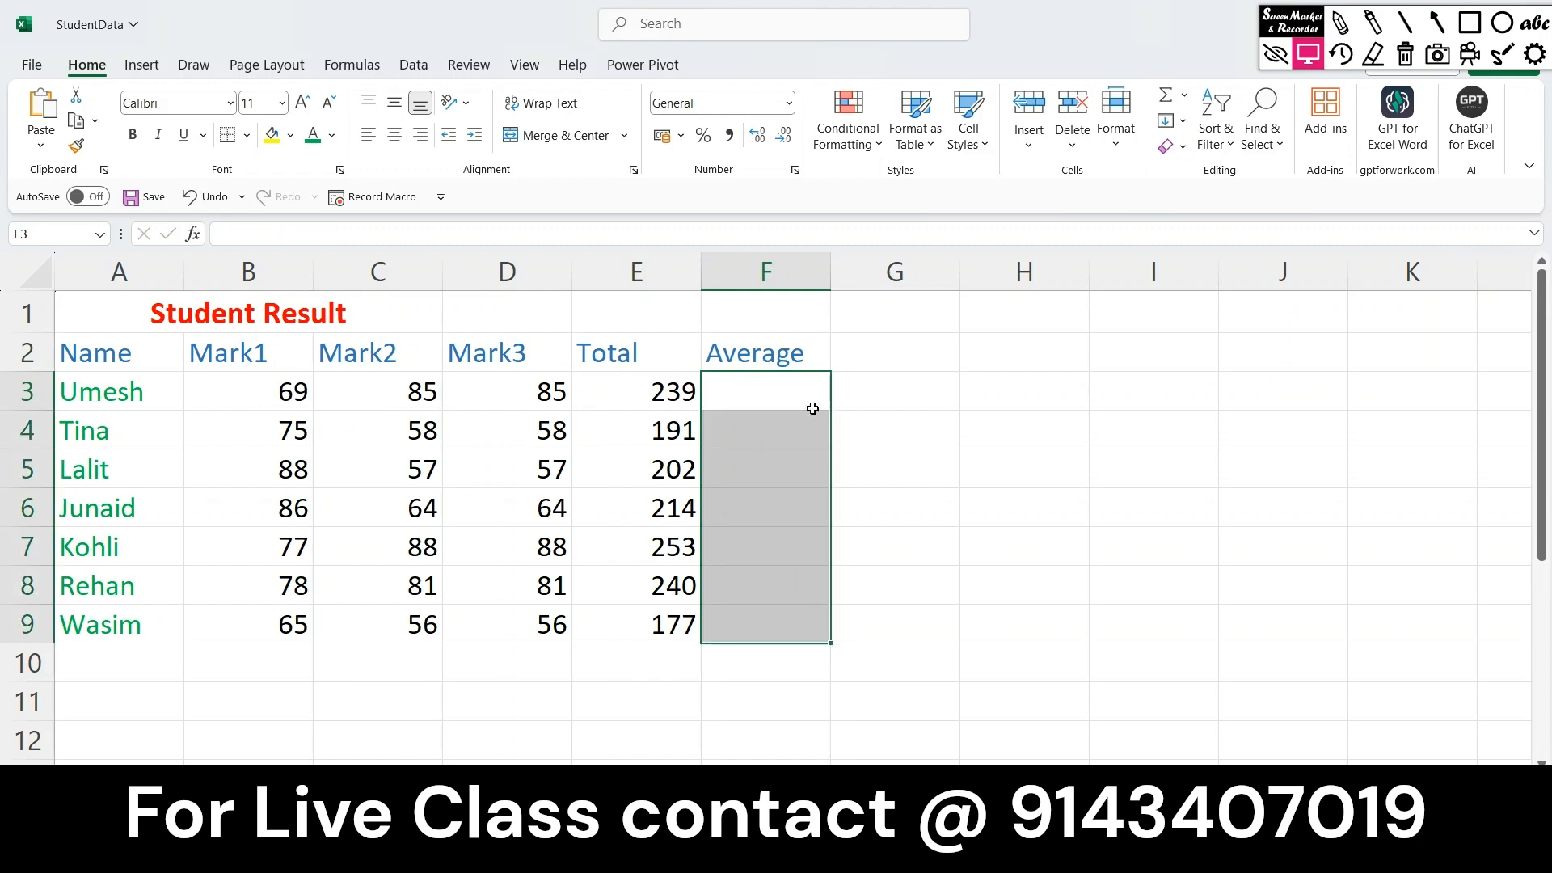
left_click(807, 384)
type("=")
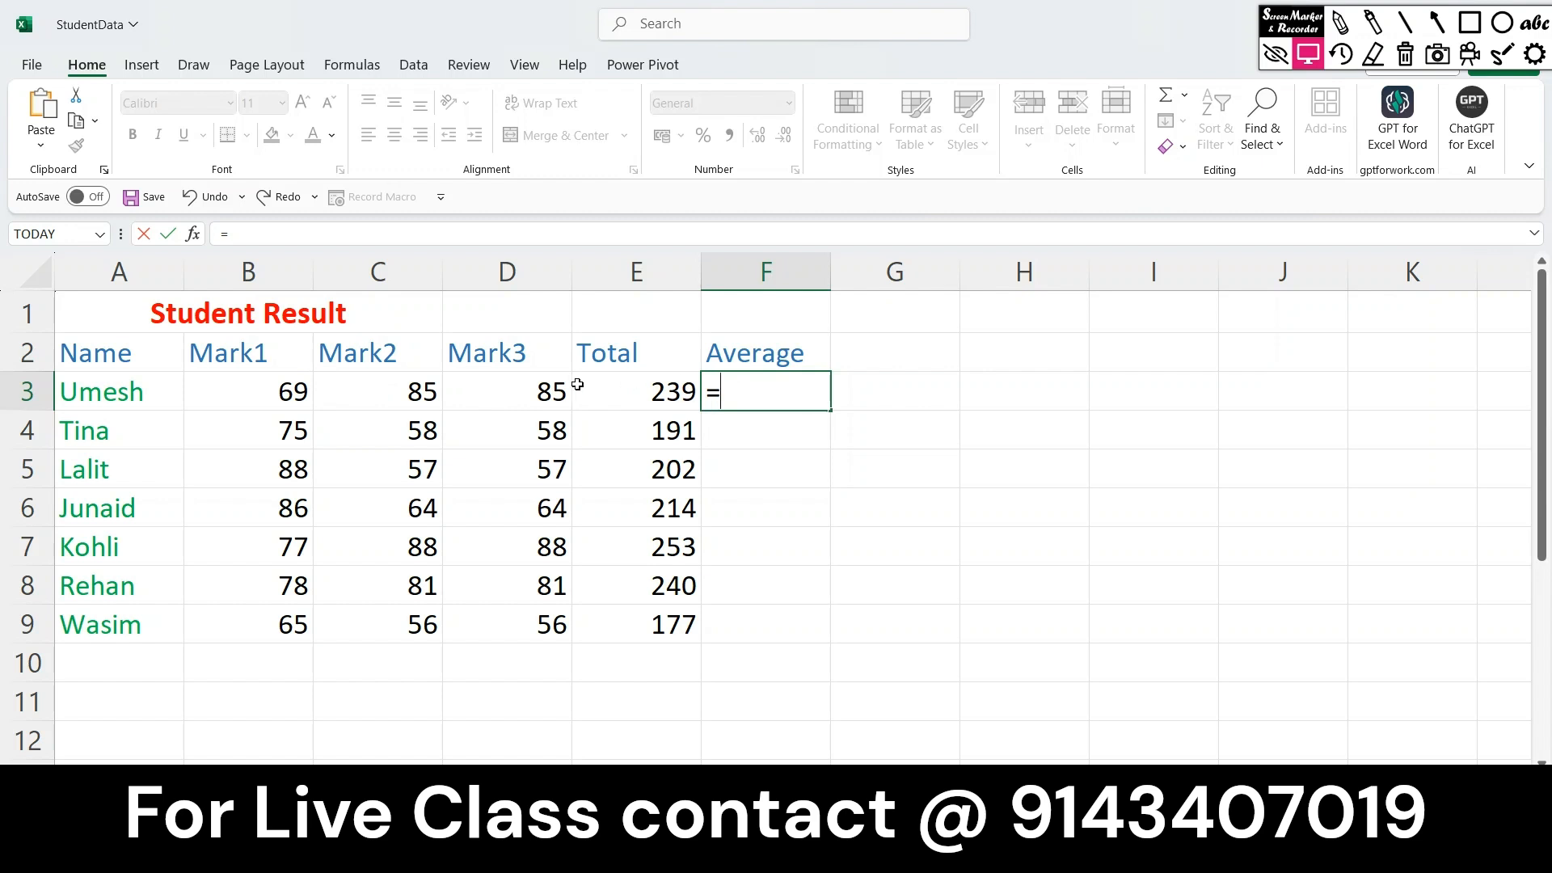
left_click(616, 378)
type("/")
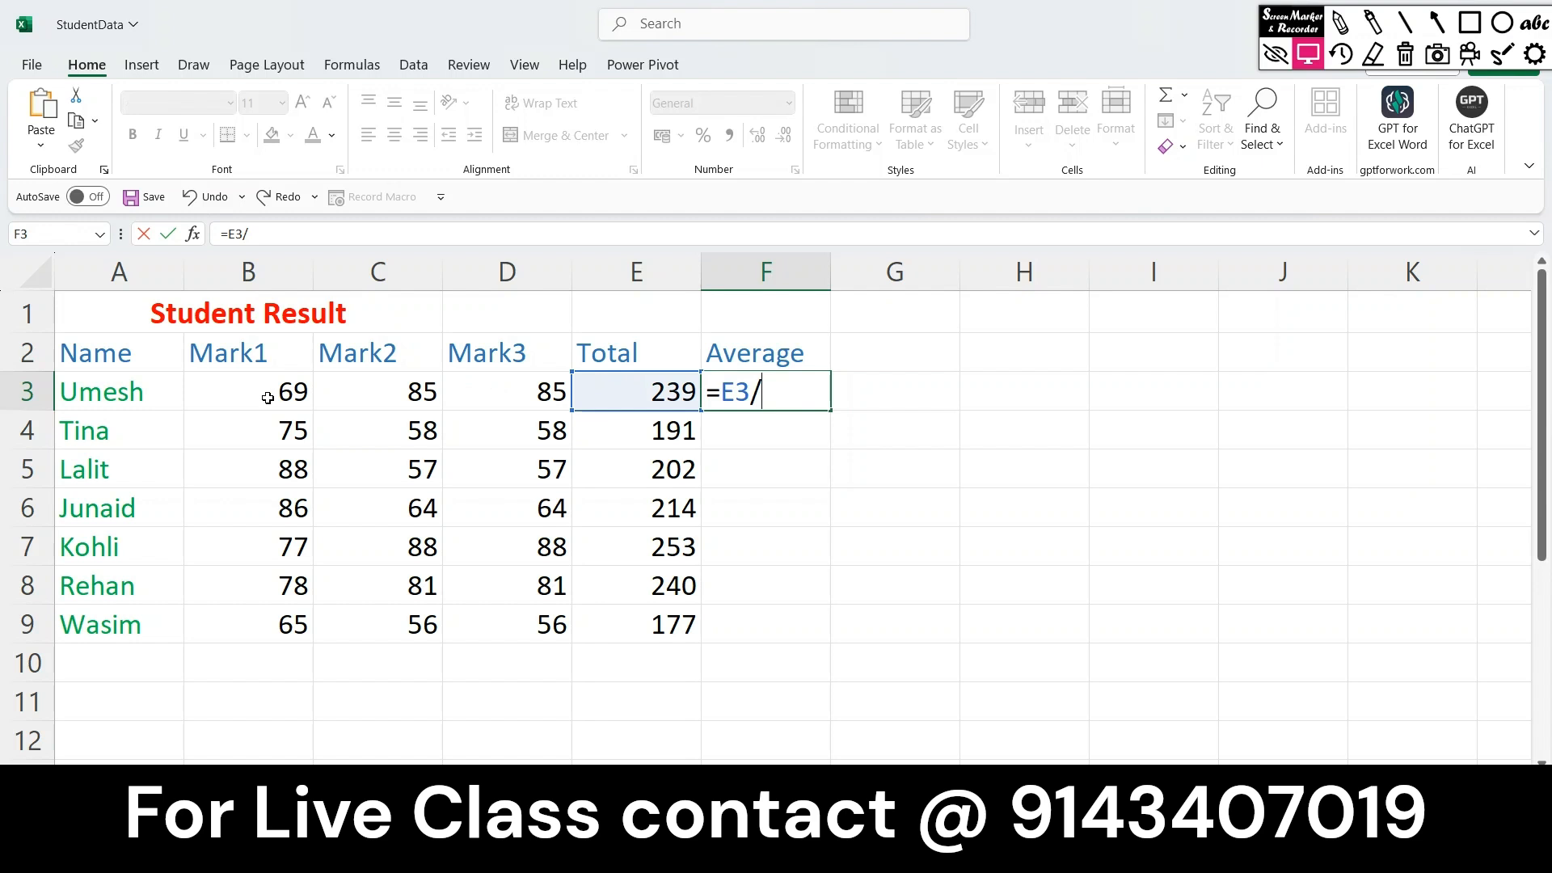
type("3")
key("Return")
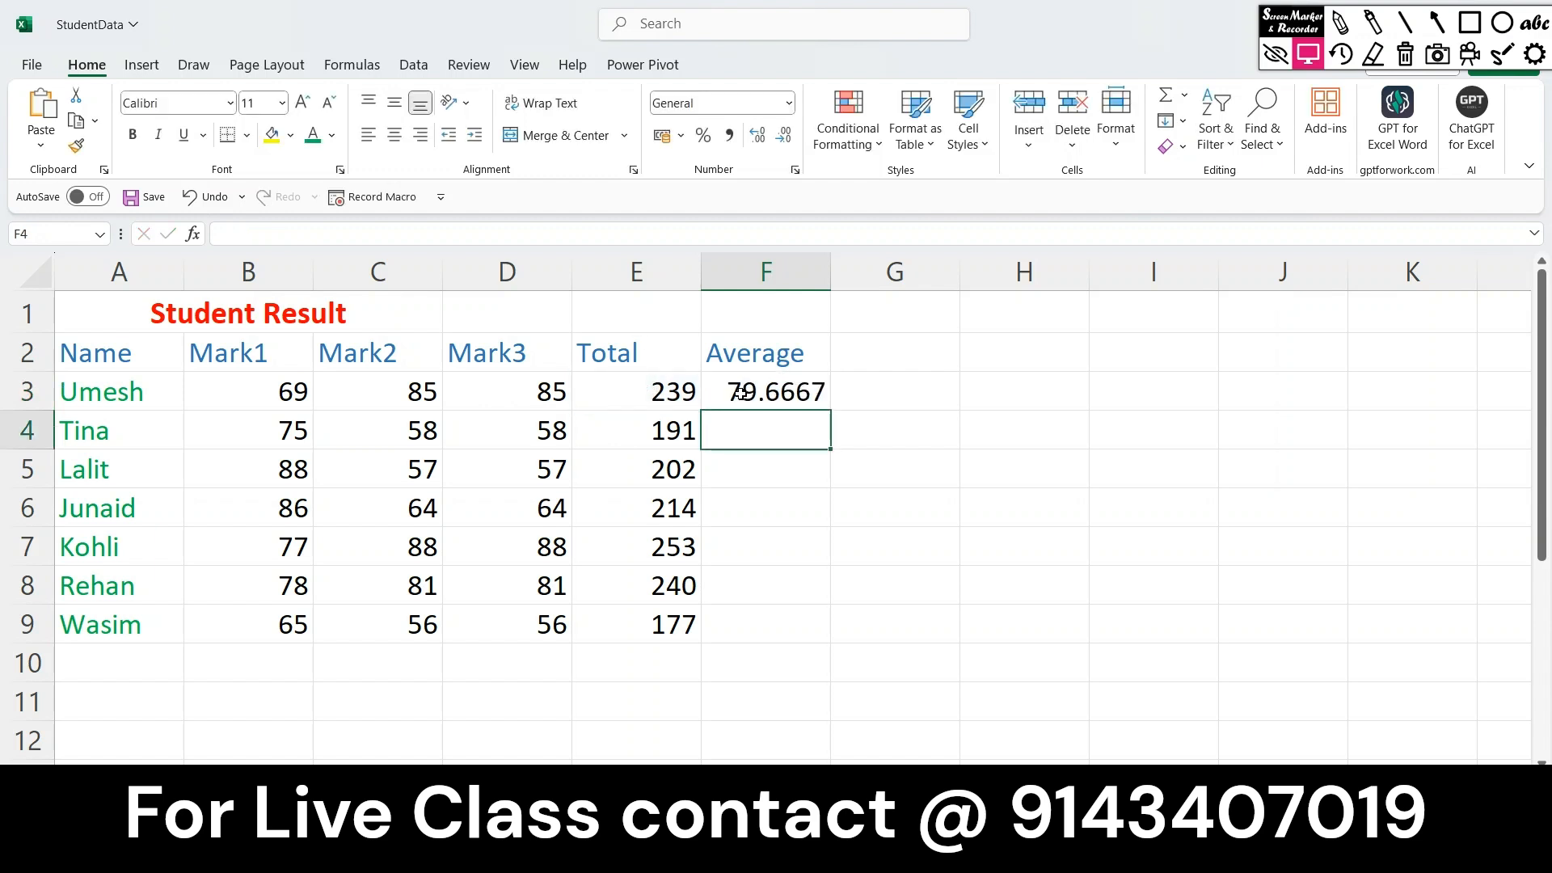
left_click(774, 389)
left_click_drag(833, 409, 805, 628)
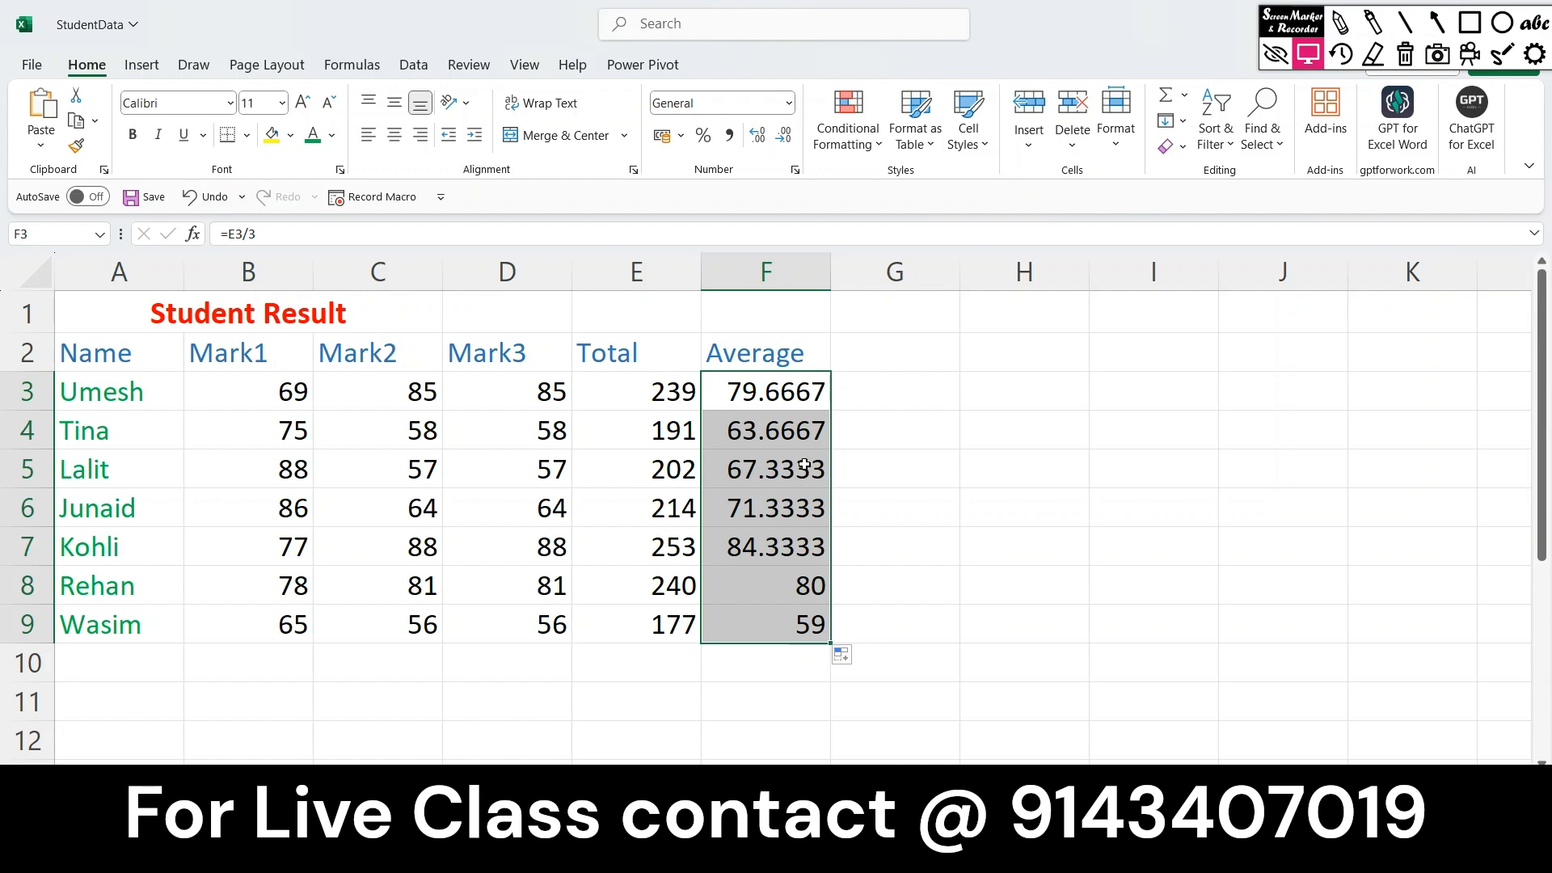
Clear the averages in F3:F9 and enter the formula =(B3+C3+D3)/3 in cell F3.
key("Delete")
left_click(806, 396)
type("=")
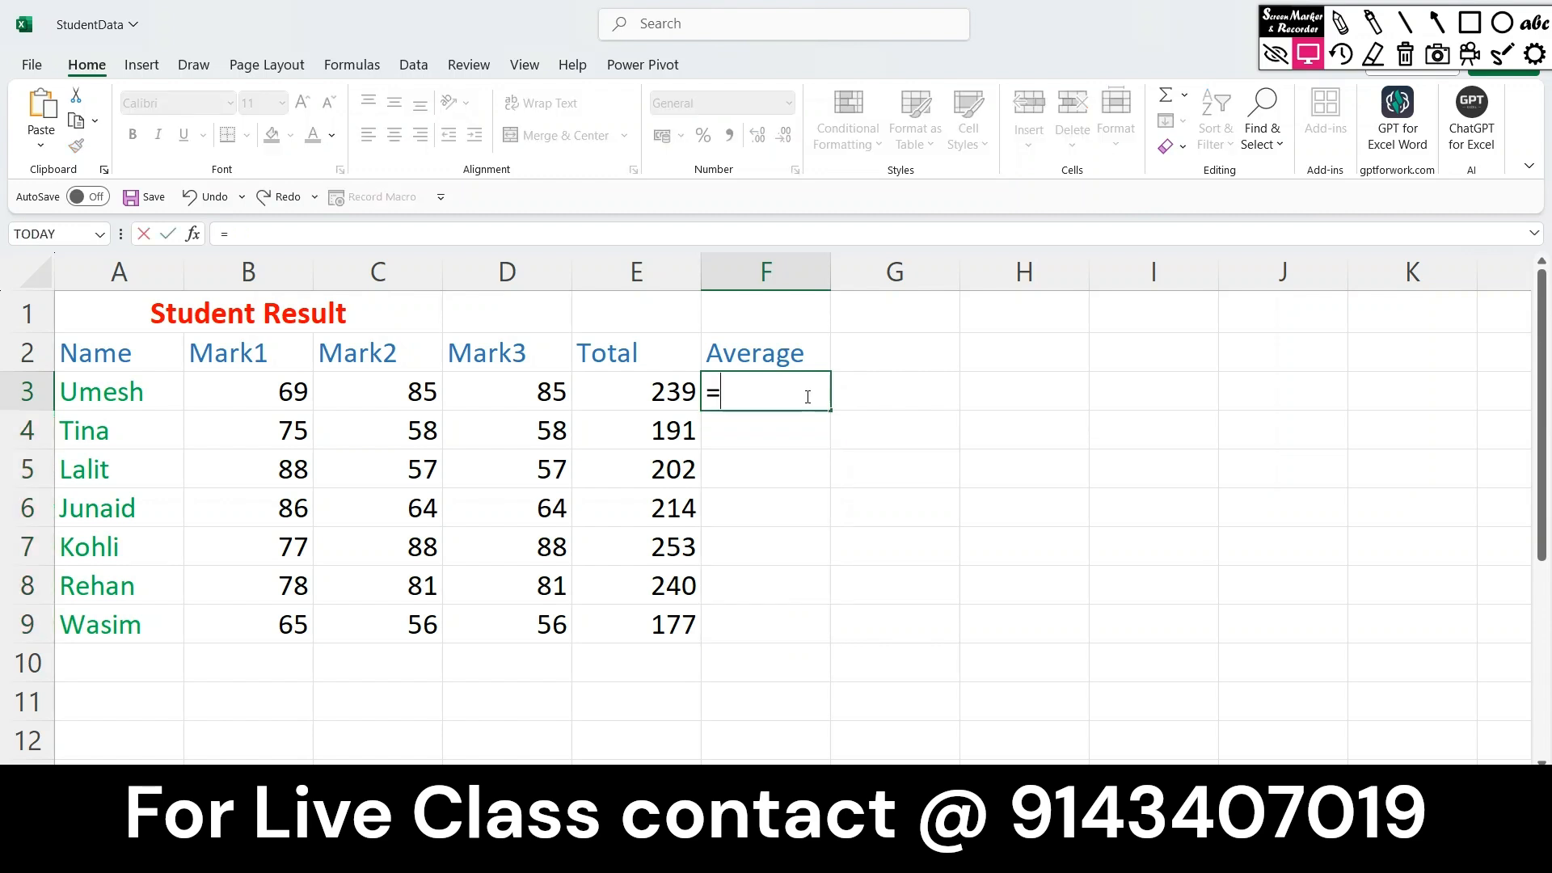
type("(")
left_click(297, 388)
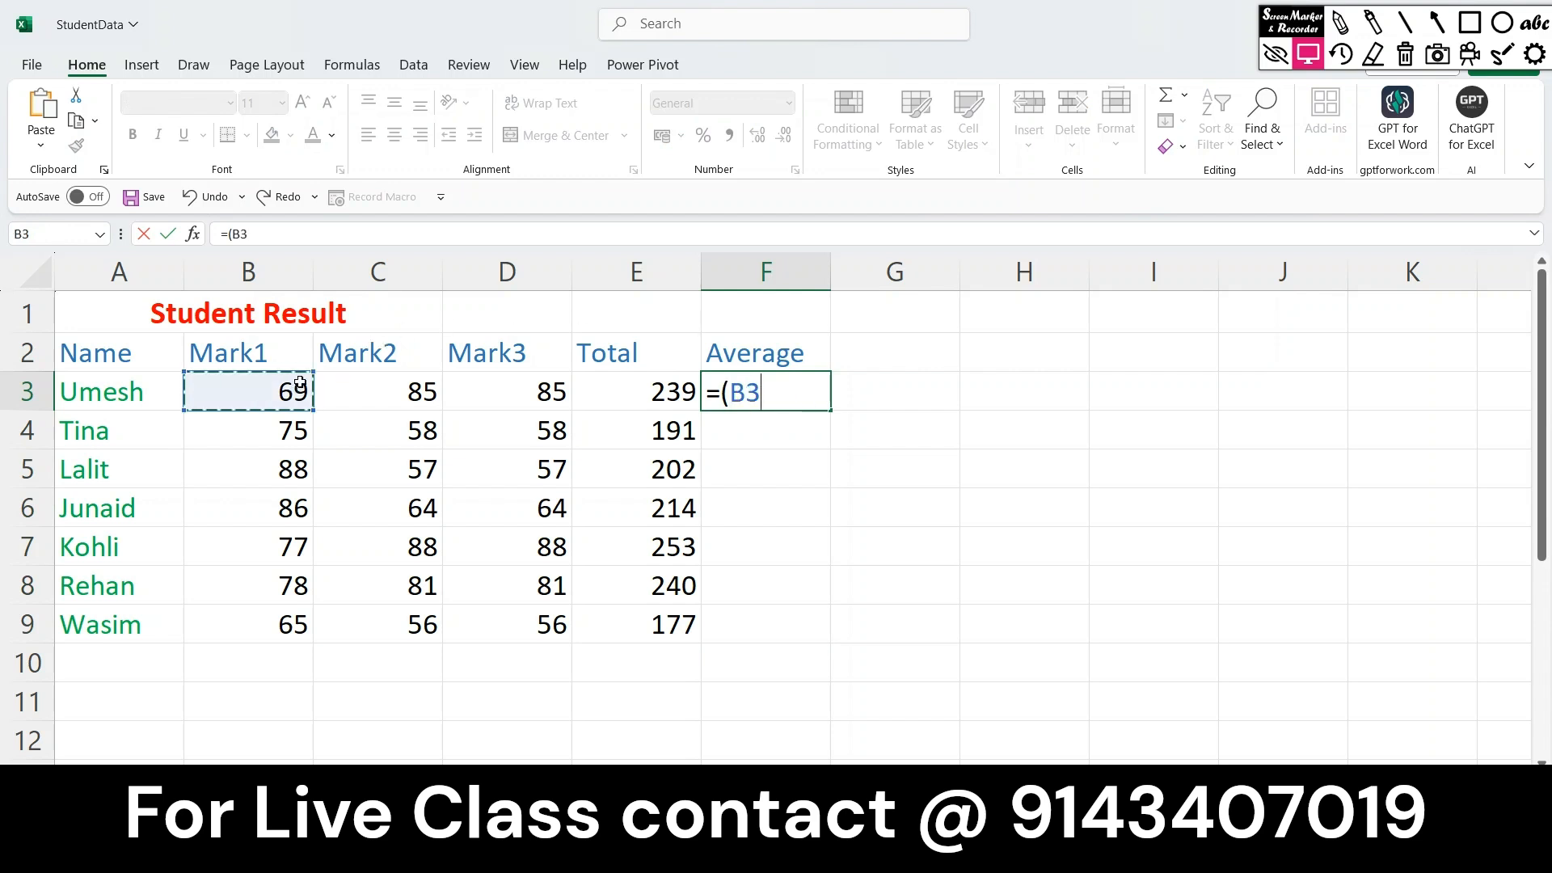
type("+")
left_click(336, 390)
type("+")
left_click(501, 399)
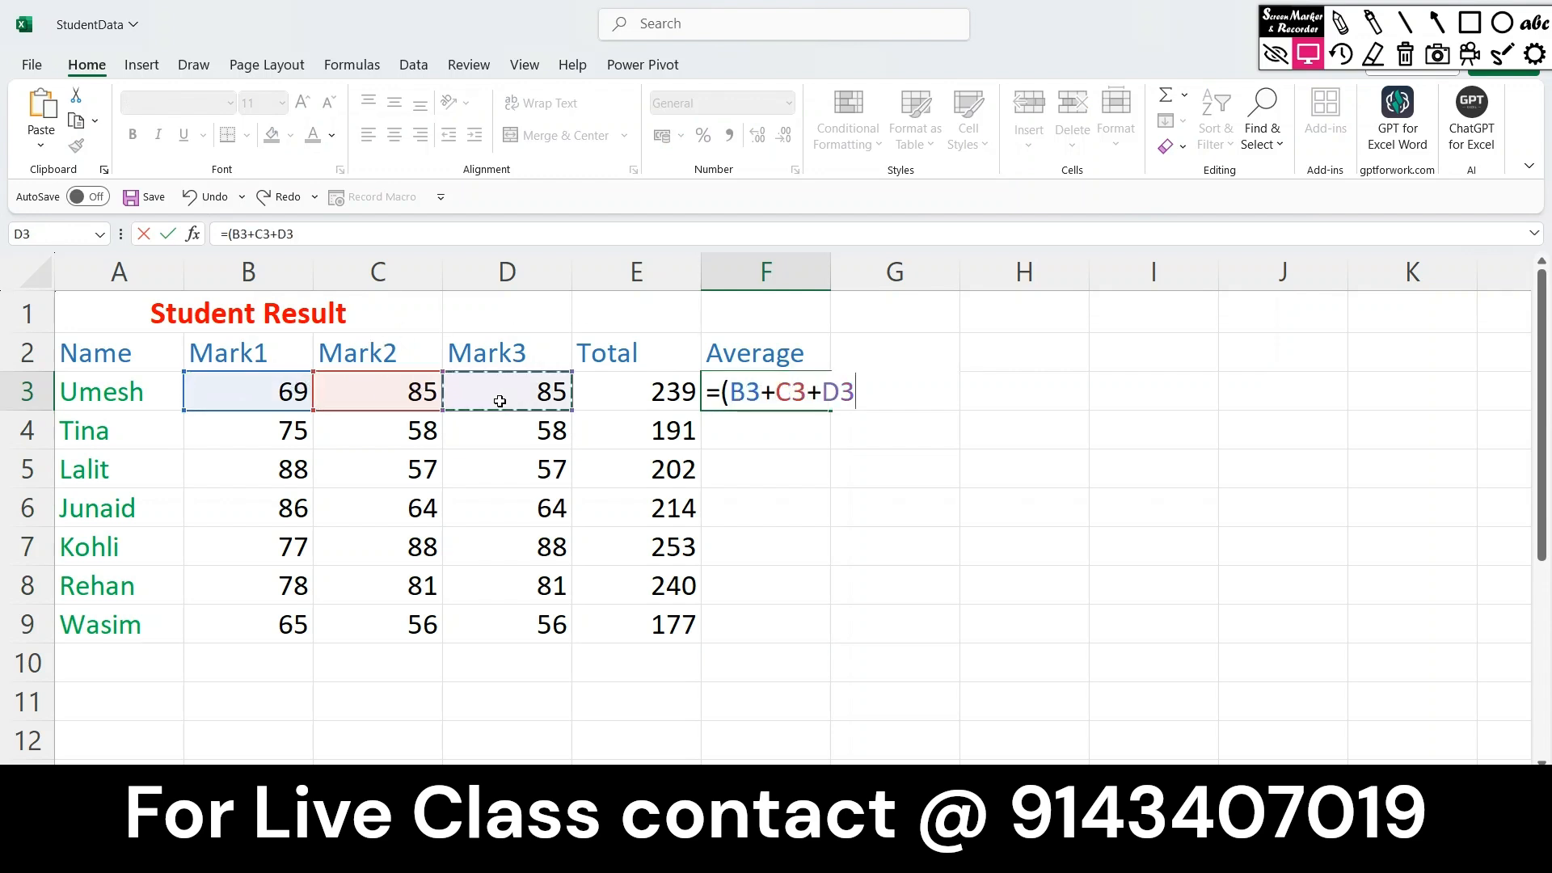
type(")/")
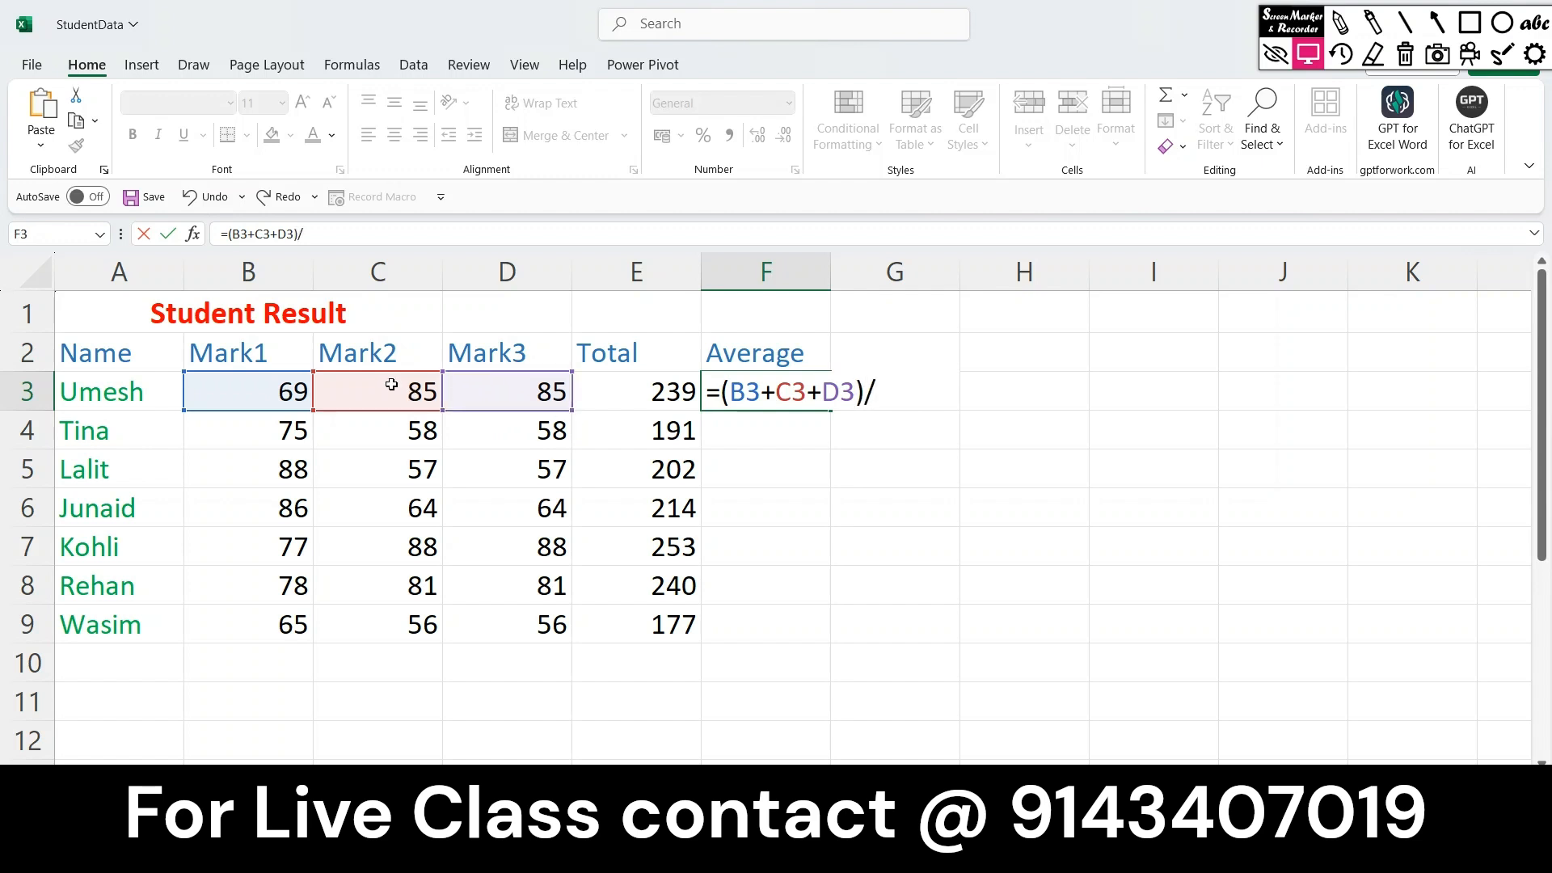
type("3")
key("Return")
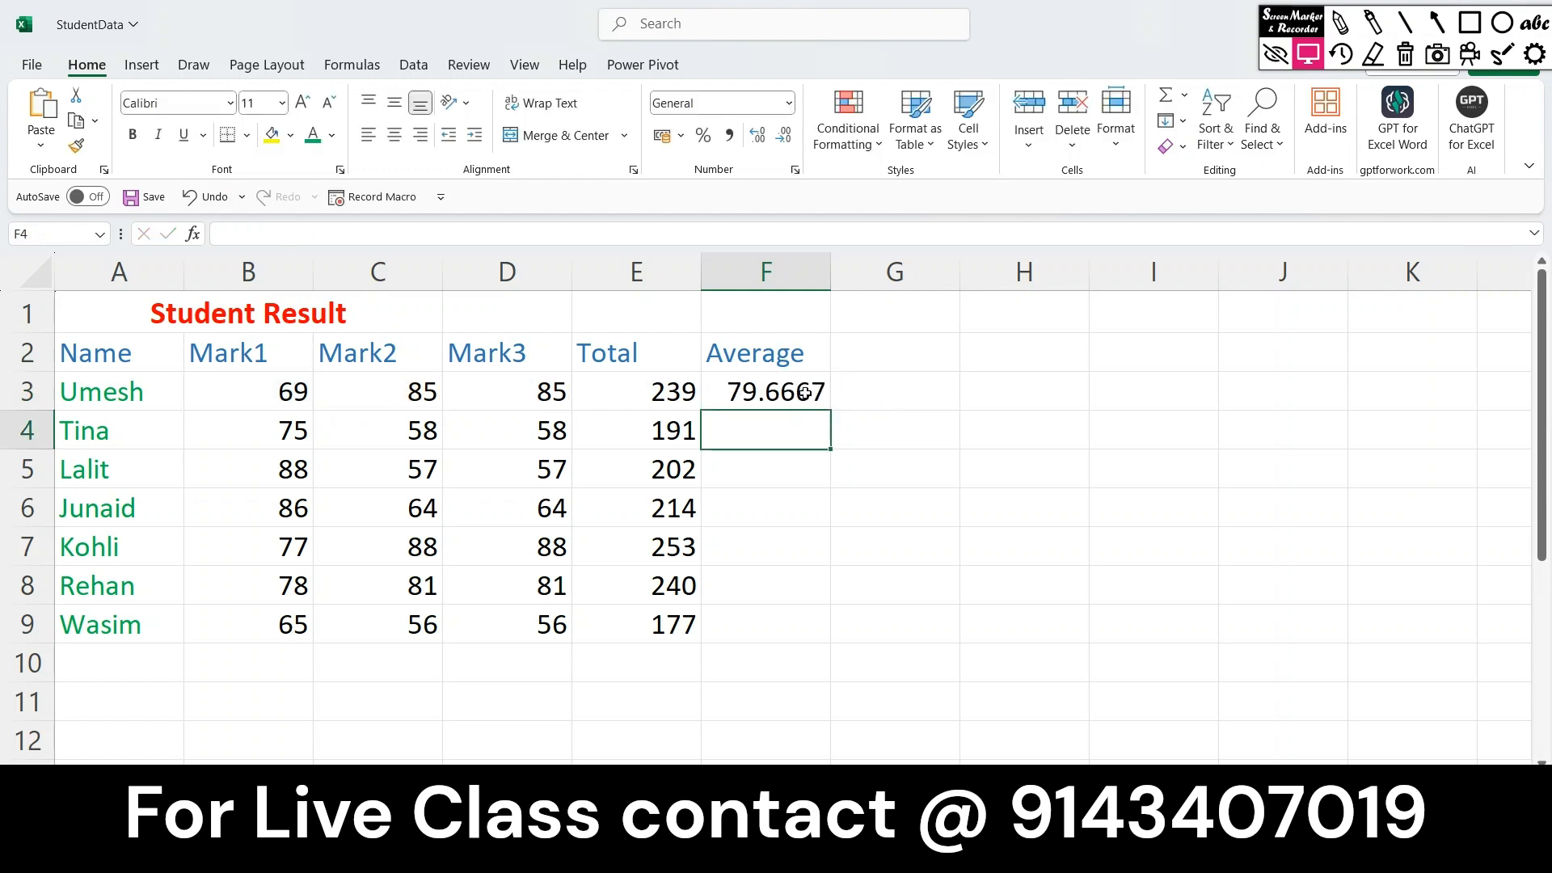
Fill the average formula from F3 down to F9 and give those cells the Number format with two decimal places.
left_click(807, 400)
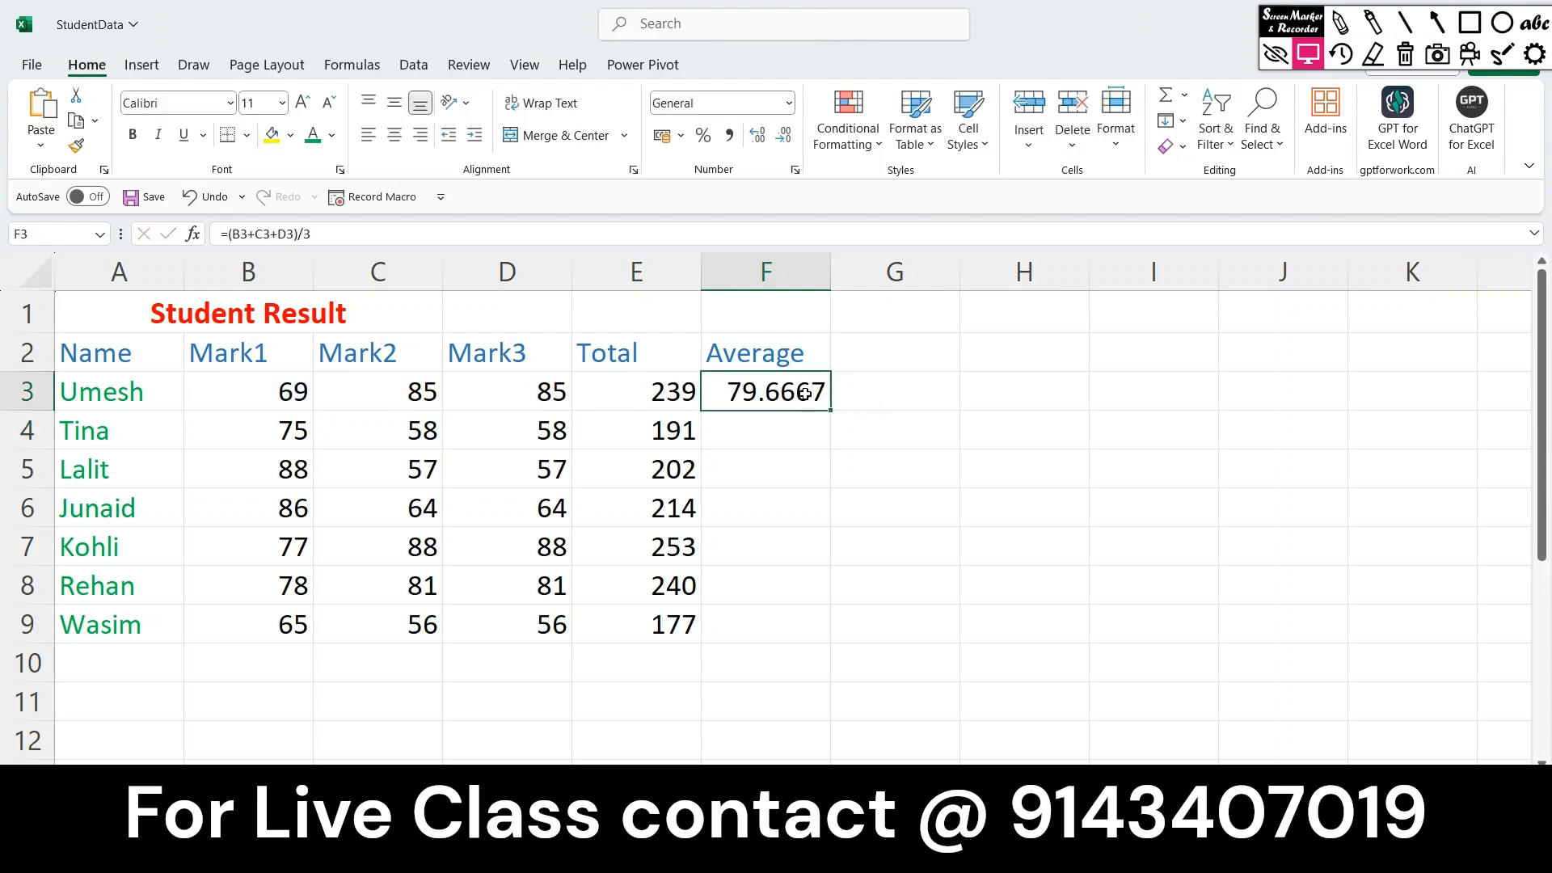
left_click_drag(831, 411, 816, 642)
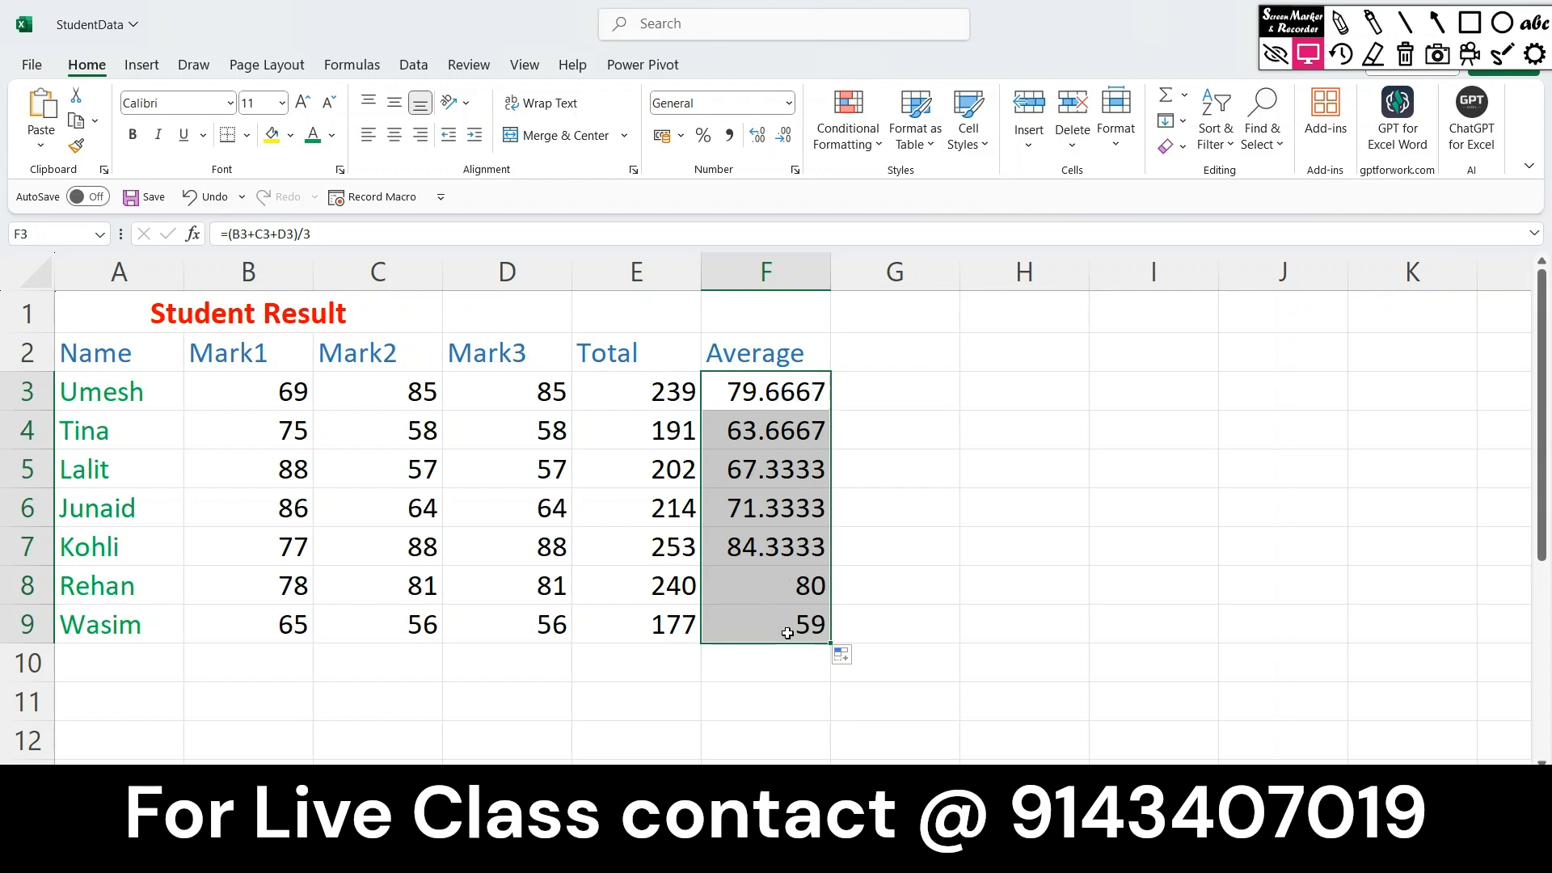
right_click(765, 390)
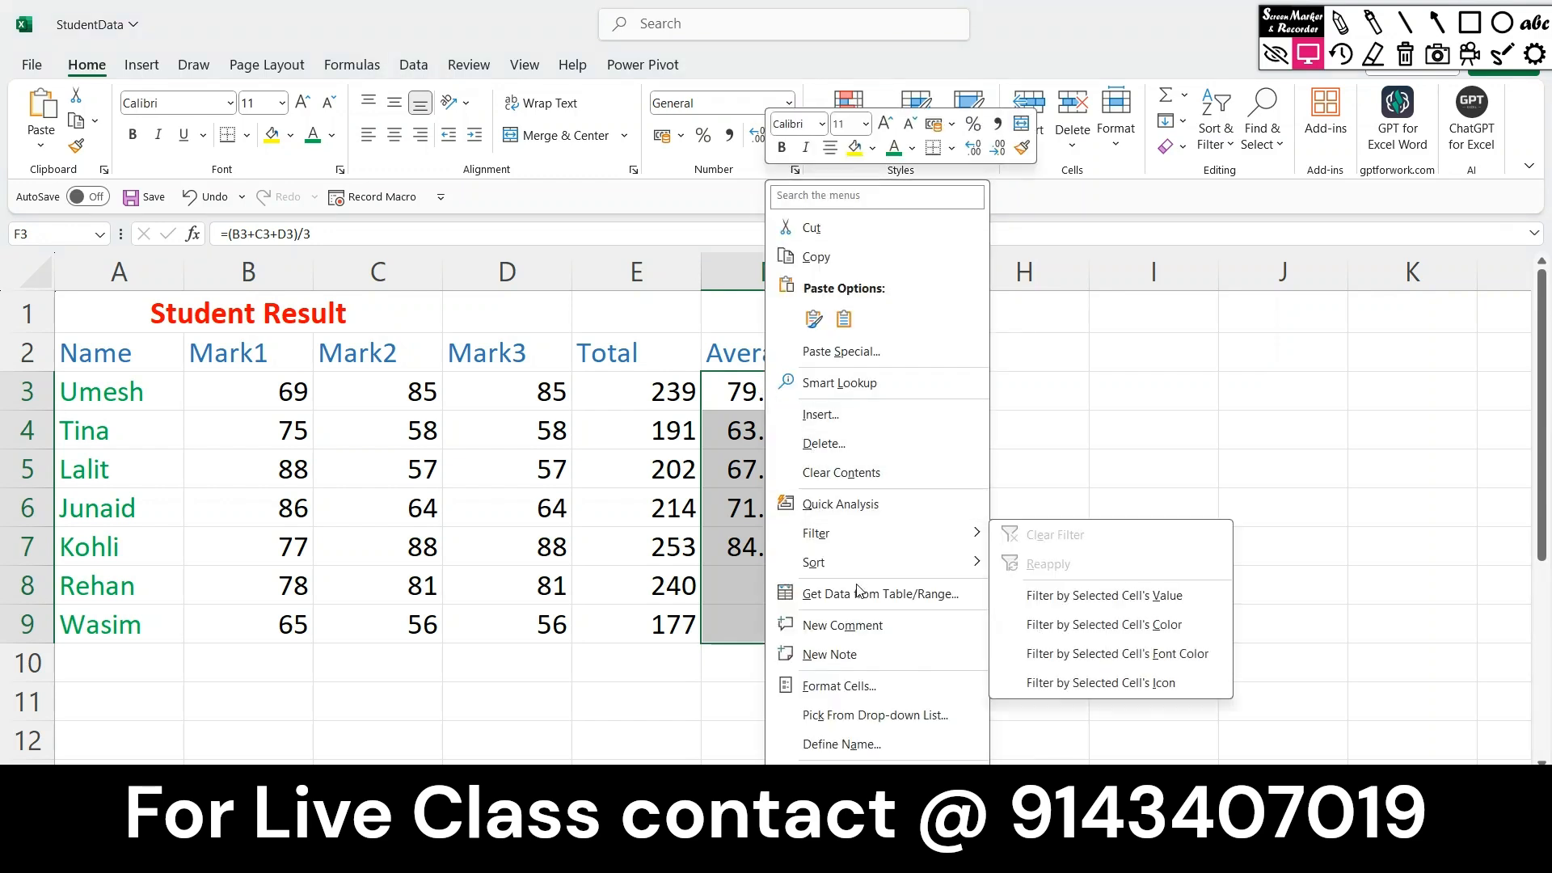
left_click(837, 687)
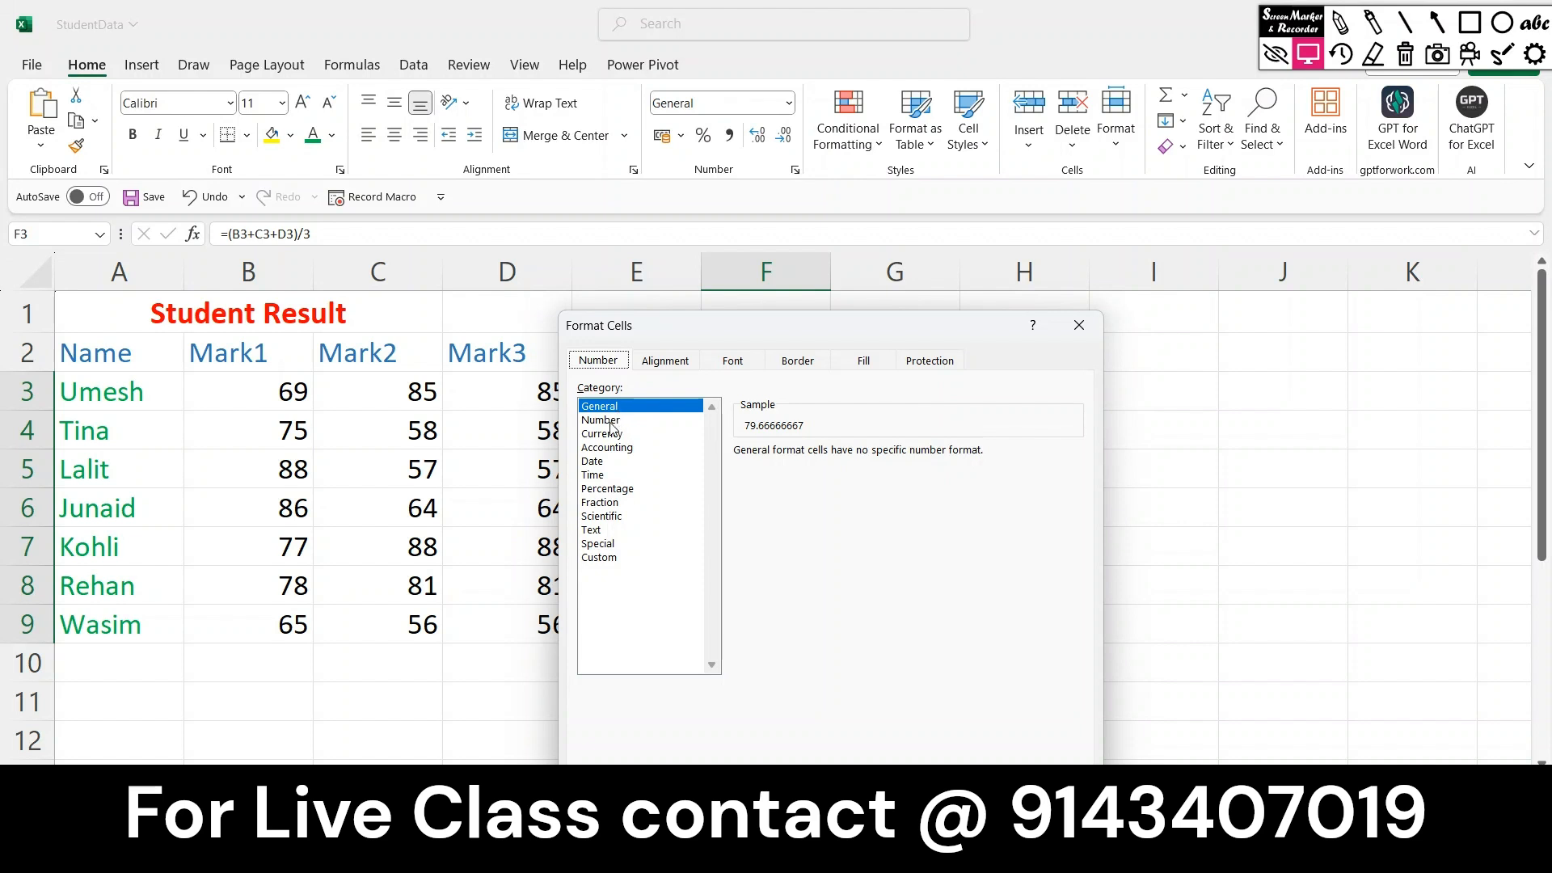
left_click(612, 421)
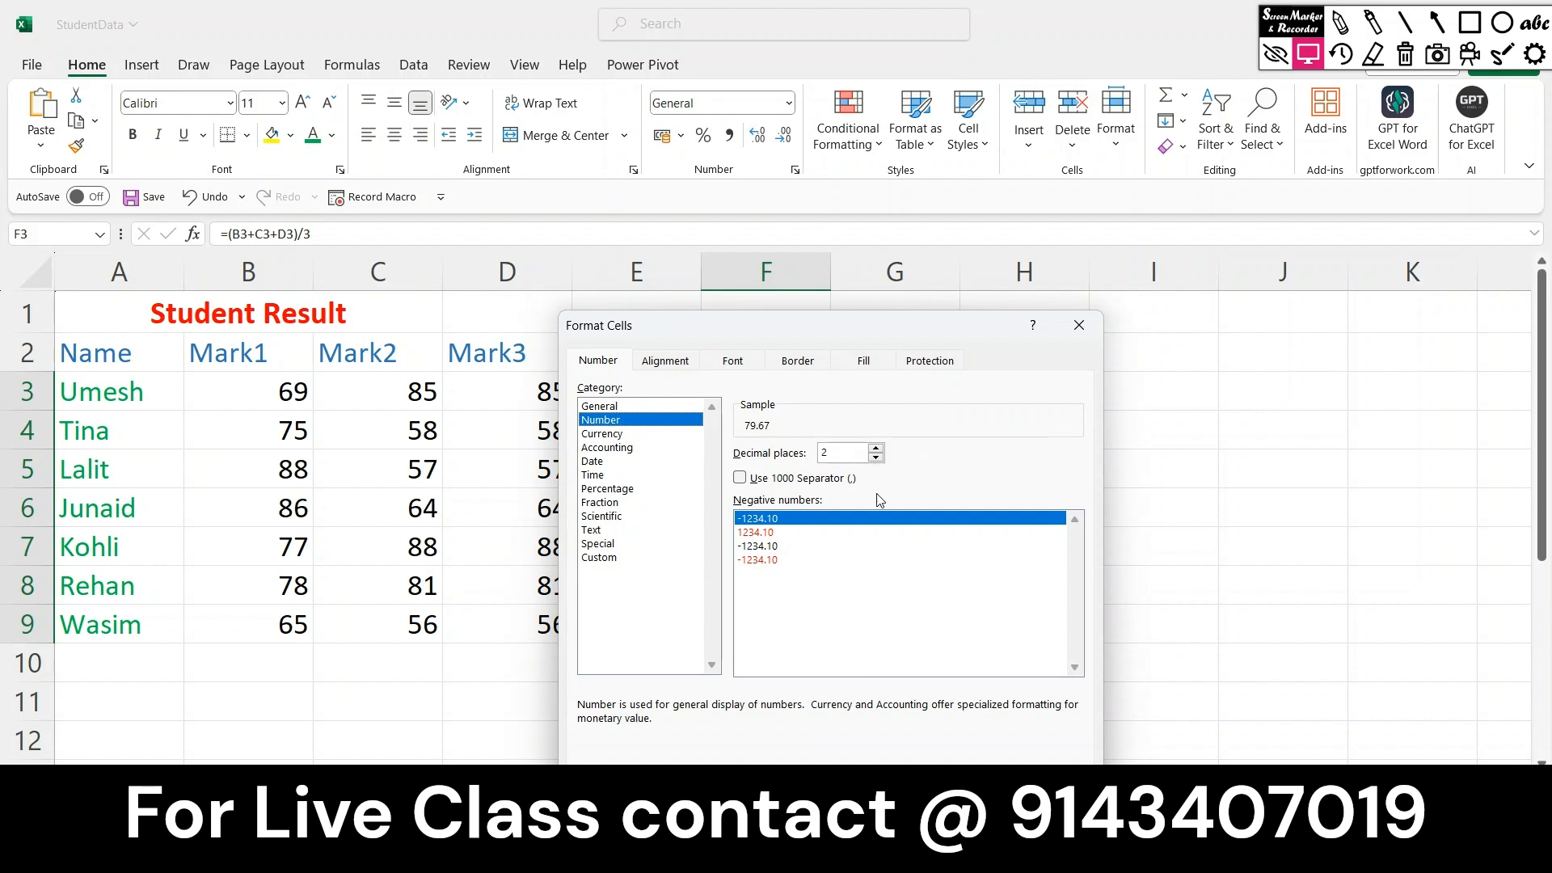
key("Return")
left_click(817, 467)
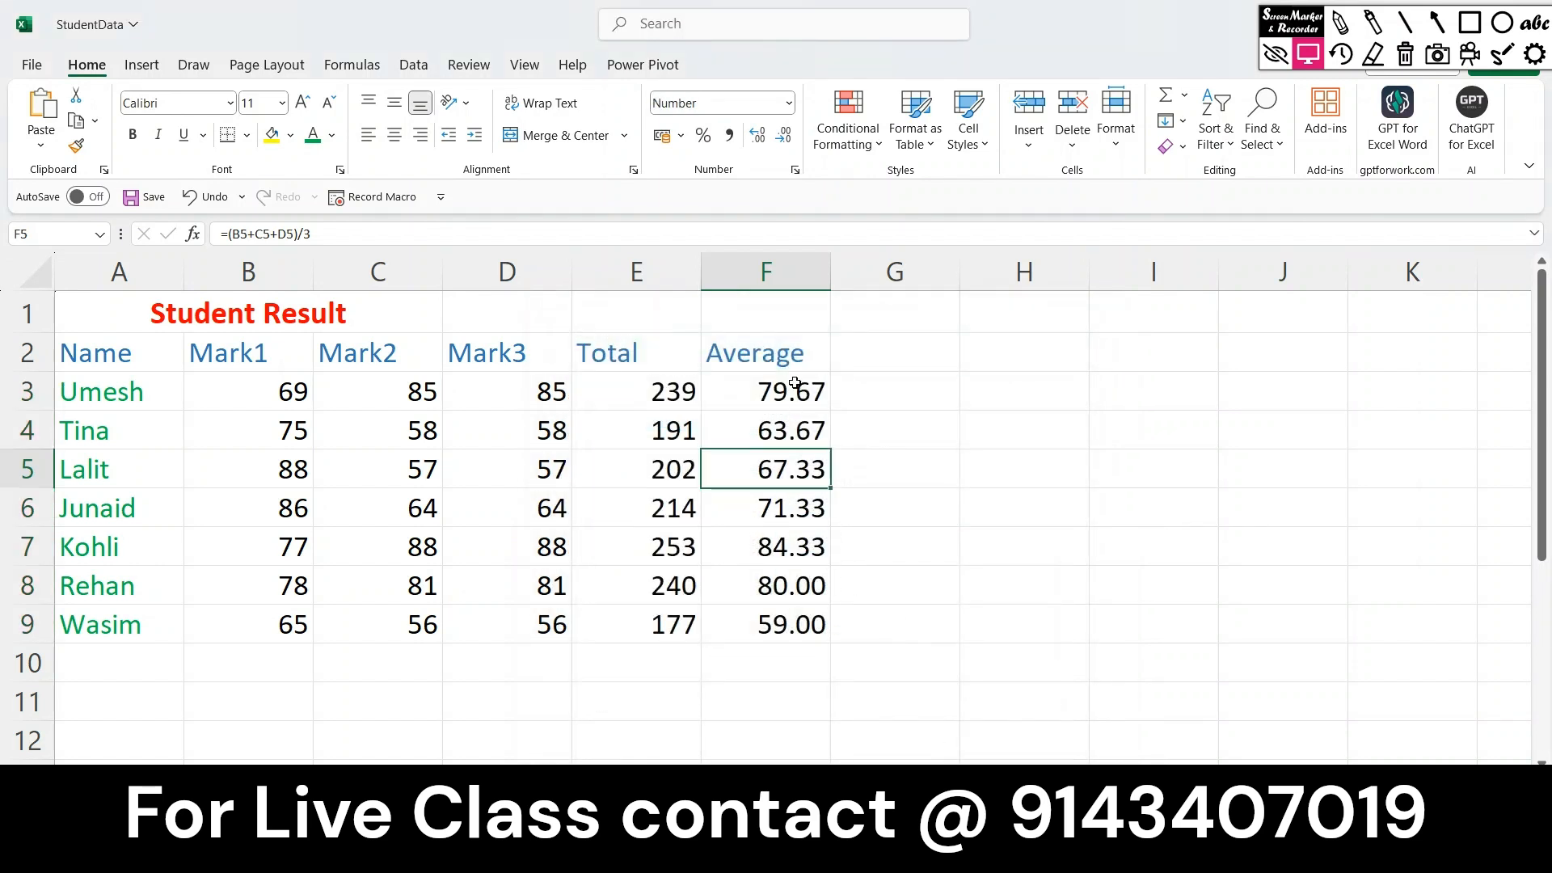
Set the averages in F3:F9 to 0 decimal places and check the formulas in the first rows.
left_click_drag(795, 385, 796, 621)
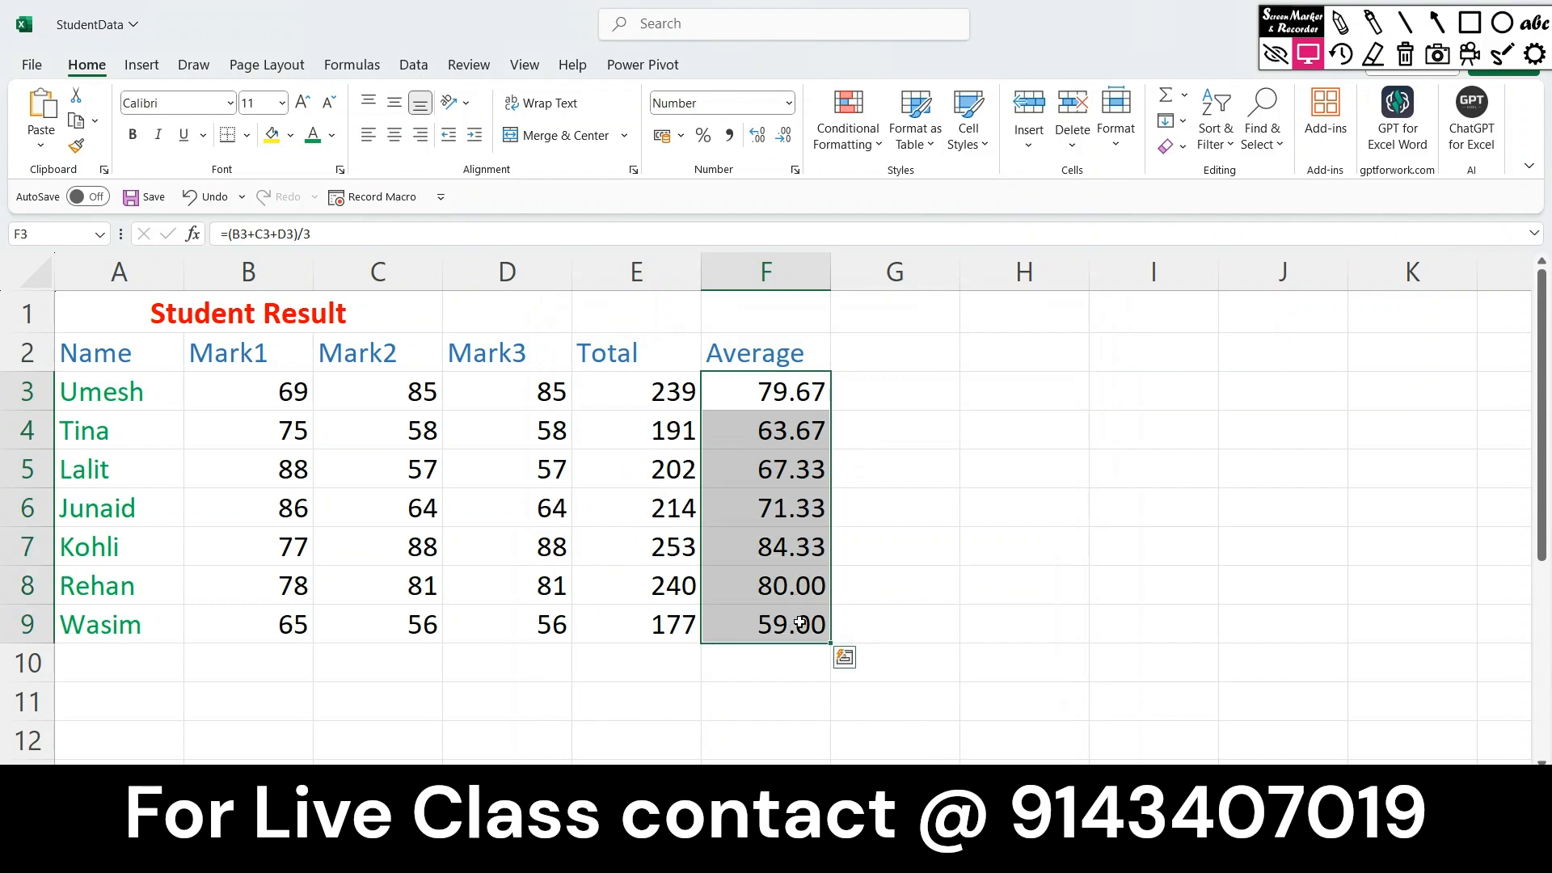
right_click(780, 400)
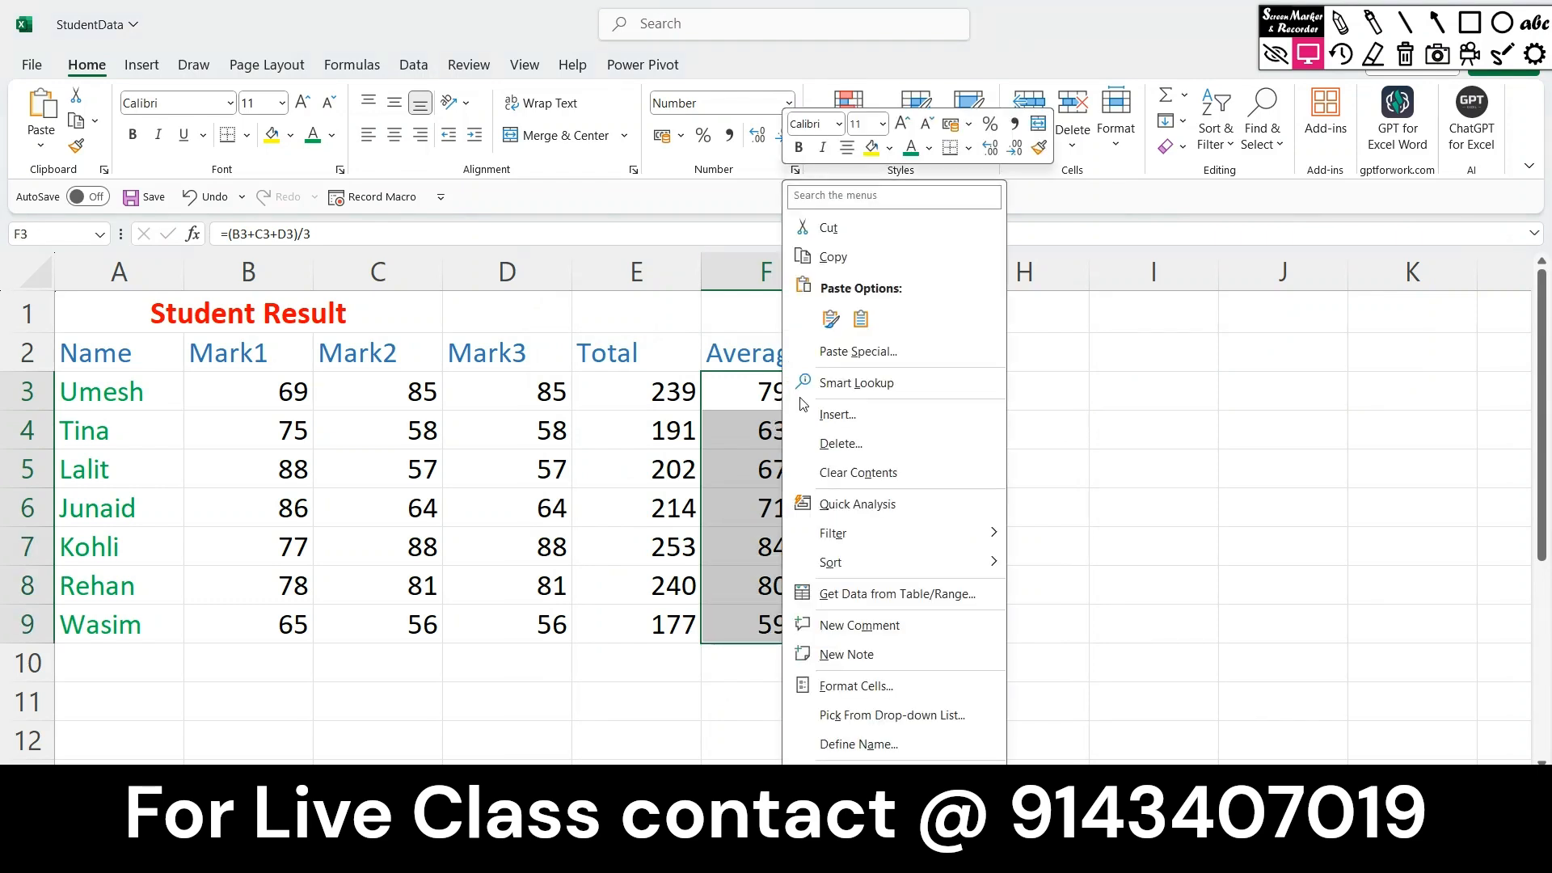
left_click(821, 685)
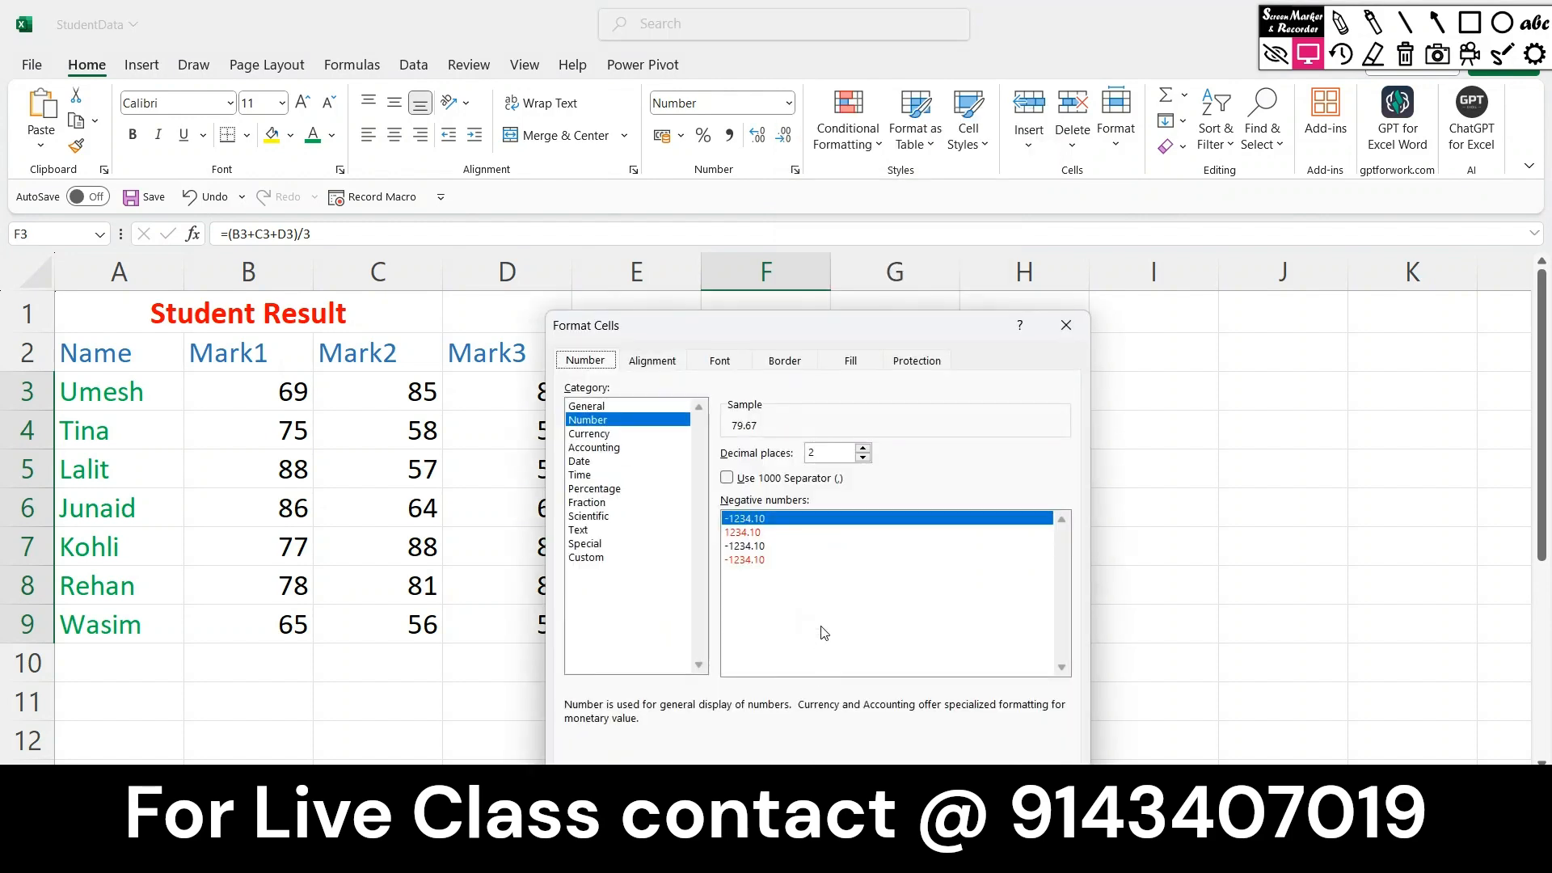
left_click(863, 458)
left_click(863, 457)
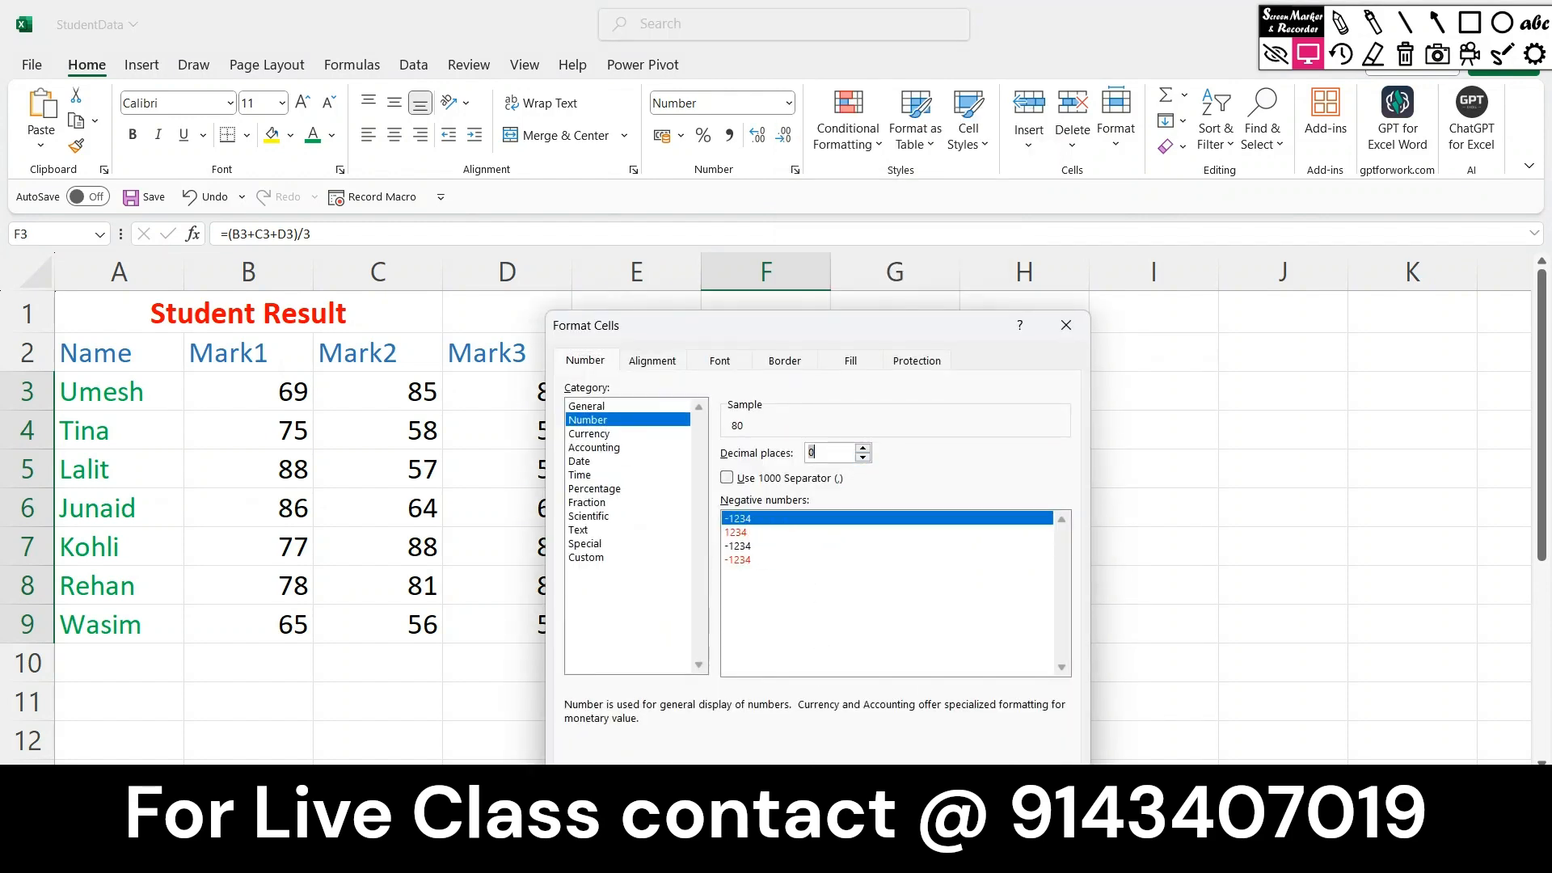
left_click(958, 788)
left_click(901, 694)
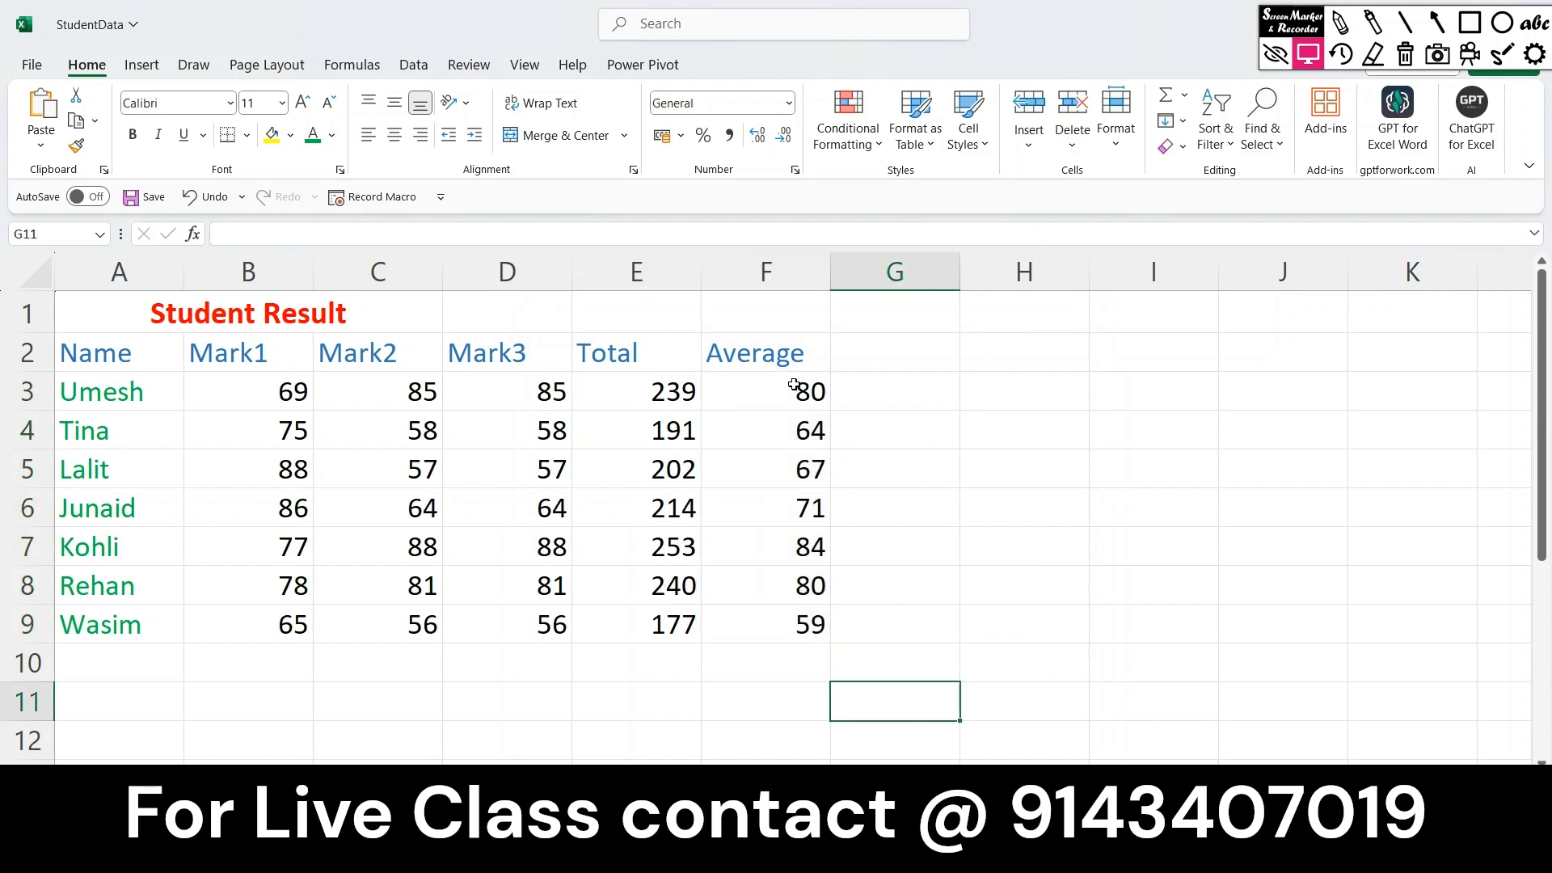
left_click(792, 386)
left_click_drag(792, 422, 803, 623)
left_click(811, 388)
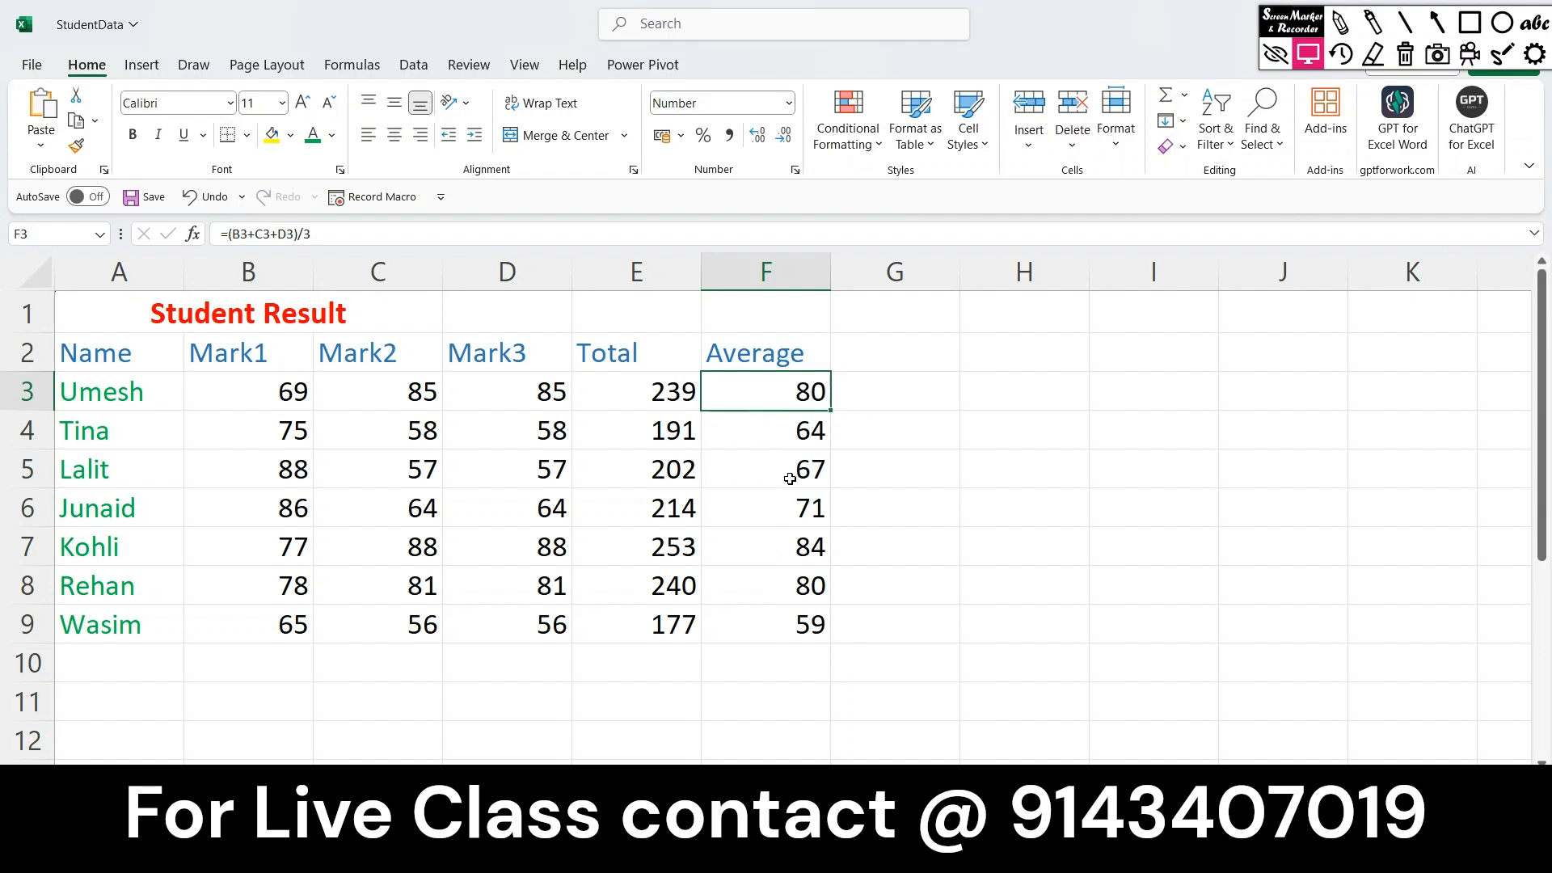
left_click(797, 426)
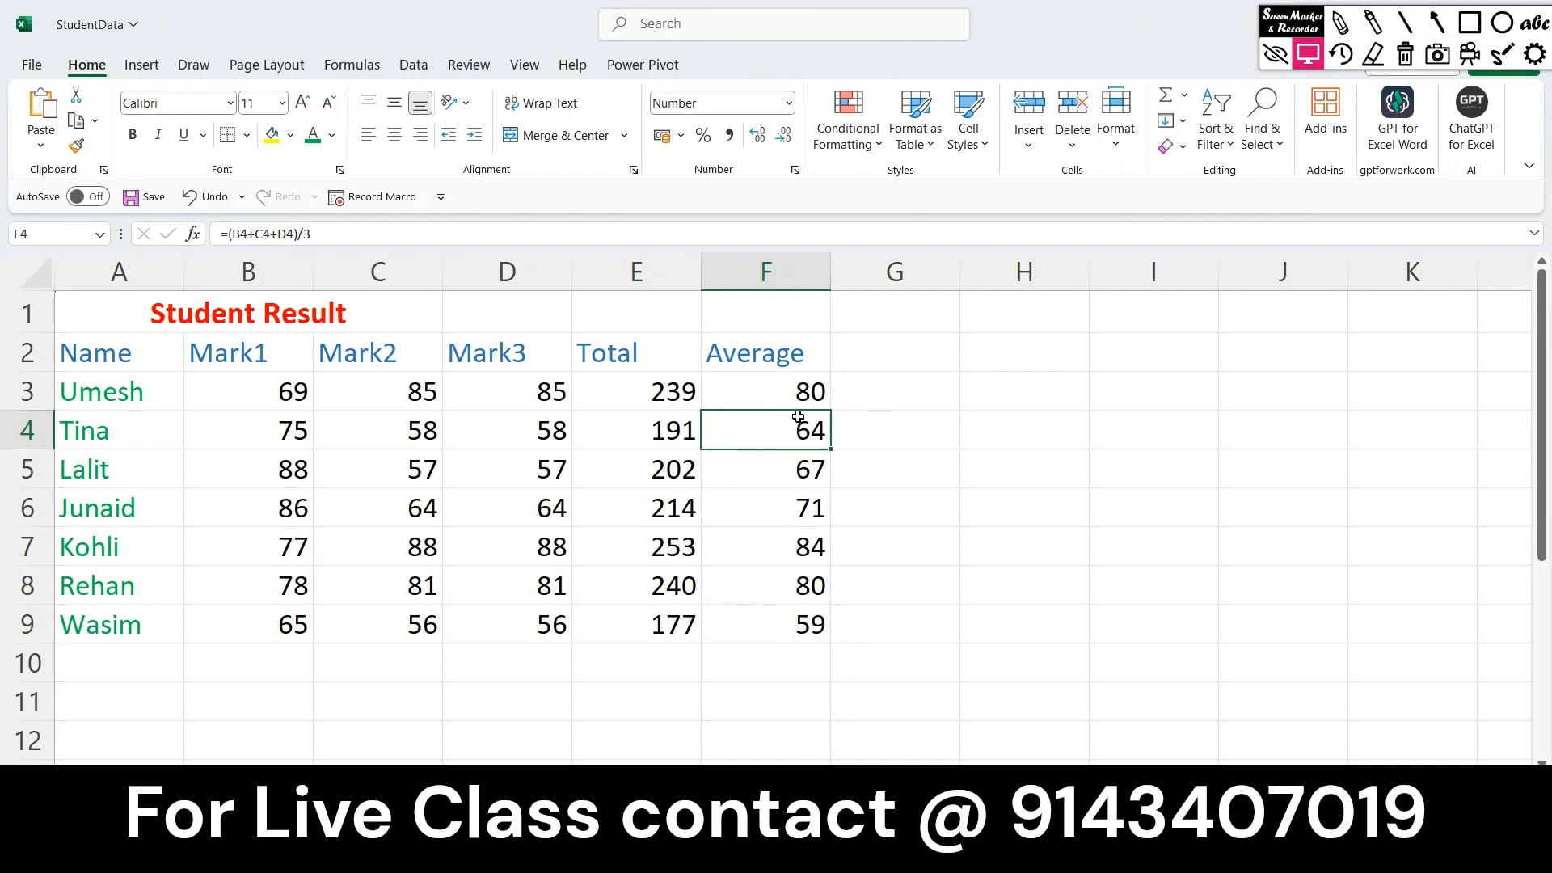
Set the averages in F3:F9 to 2 decimal places in the Number format.
left_click_drag(807, 391, 809, 624)
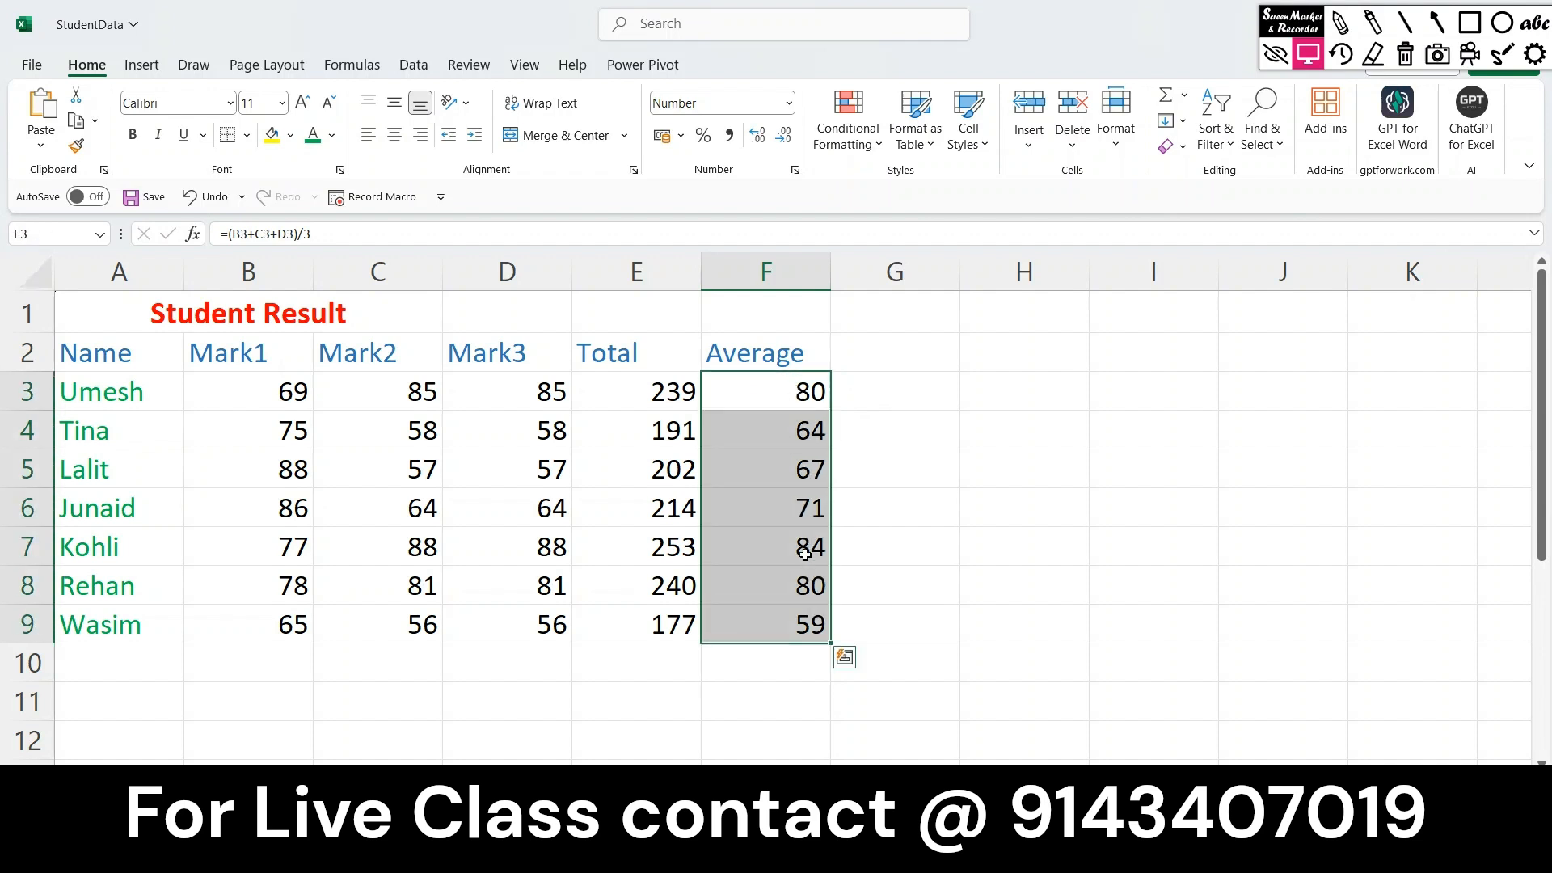
right_click(789, 404)
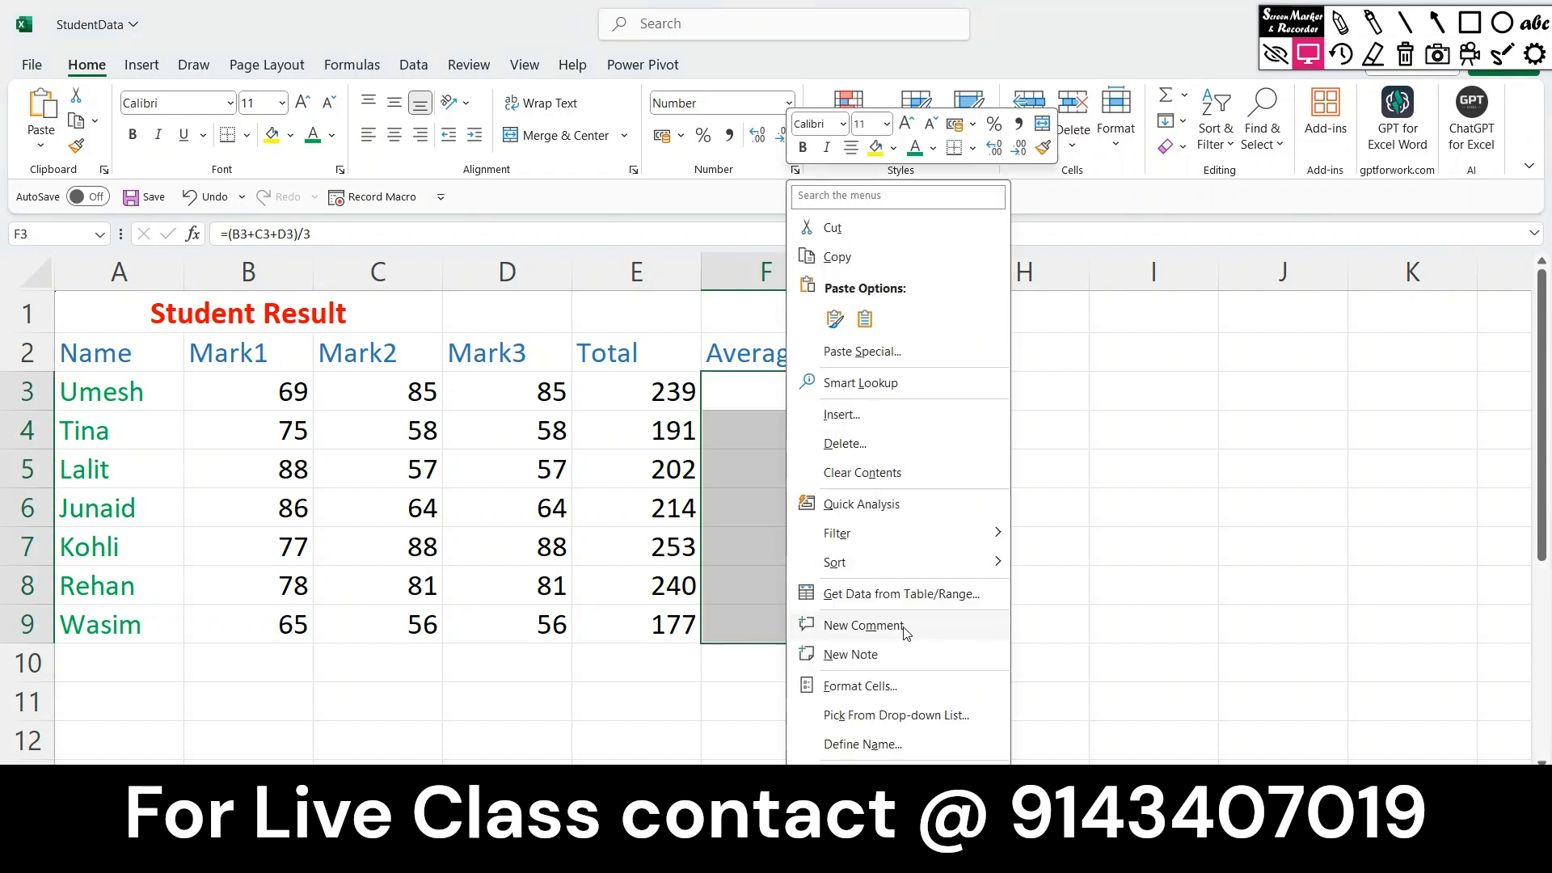
left_click(898, 685)
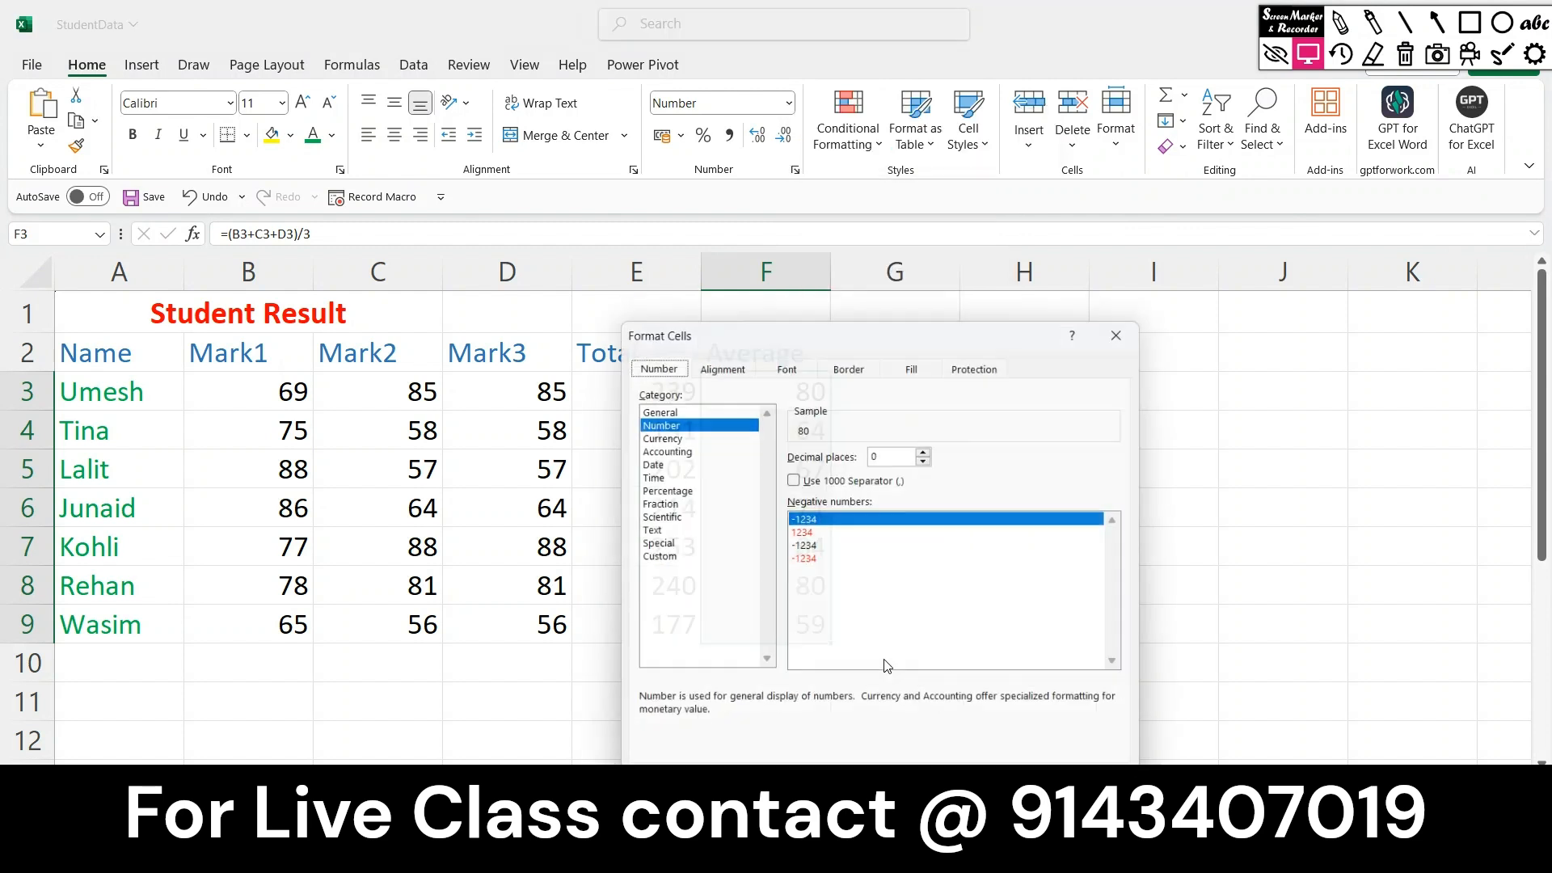
left_click(929, 448)
left_click(929, 448)
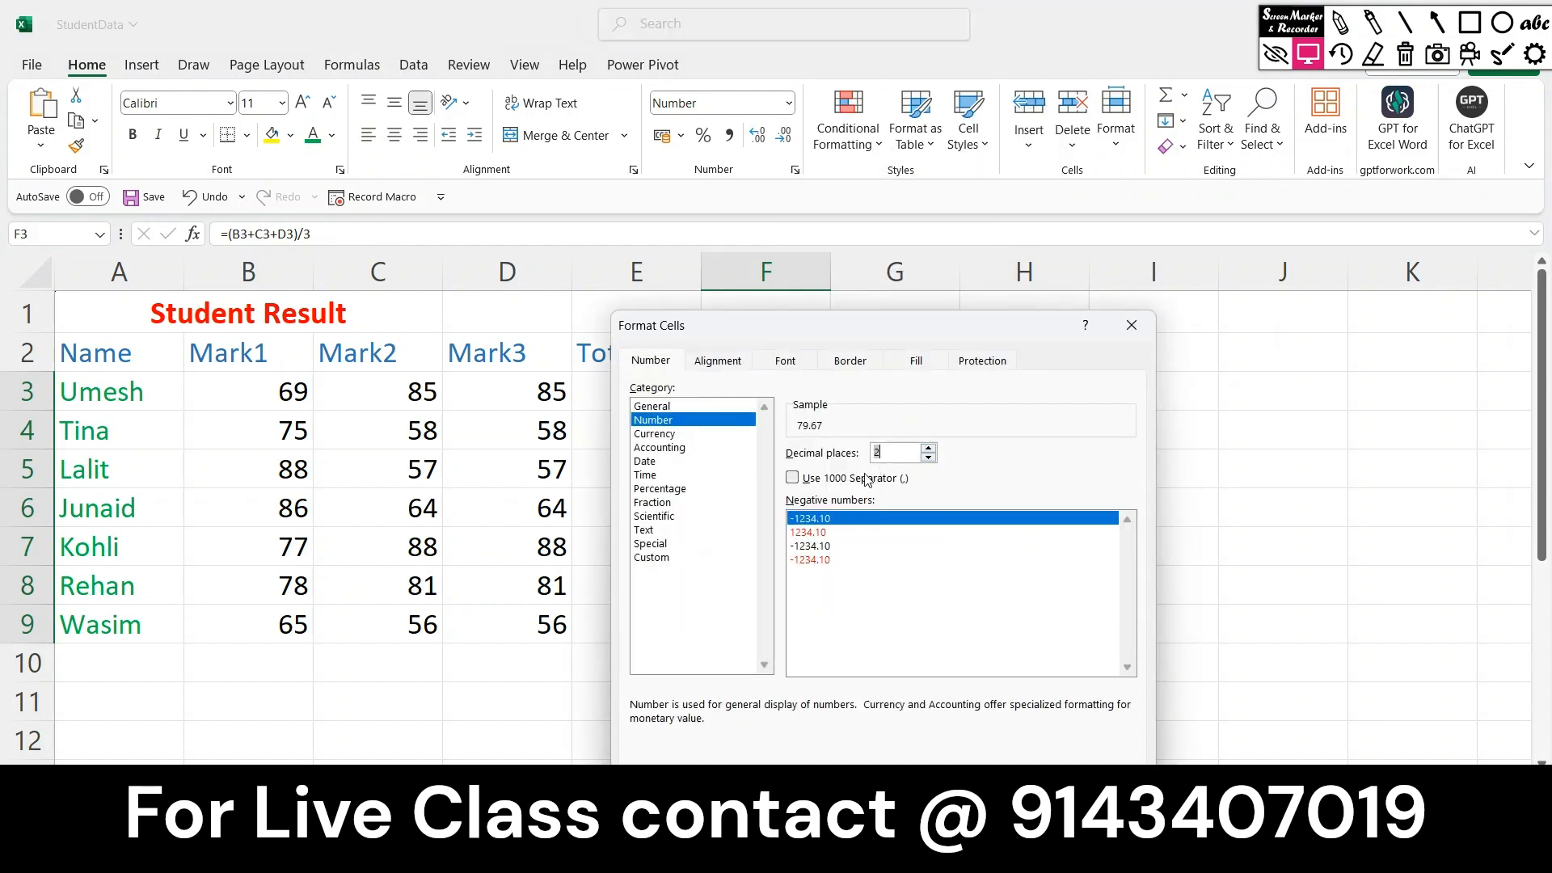
left_click(1028, 797)
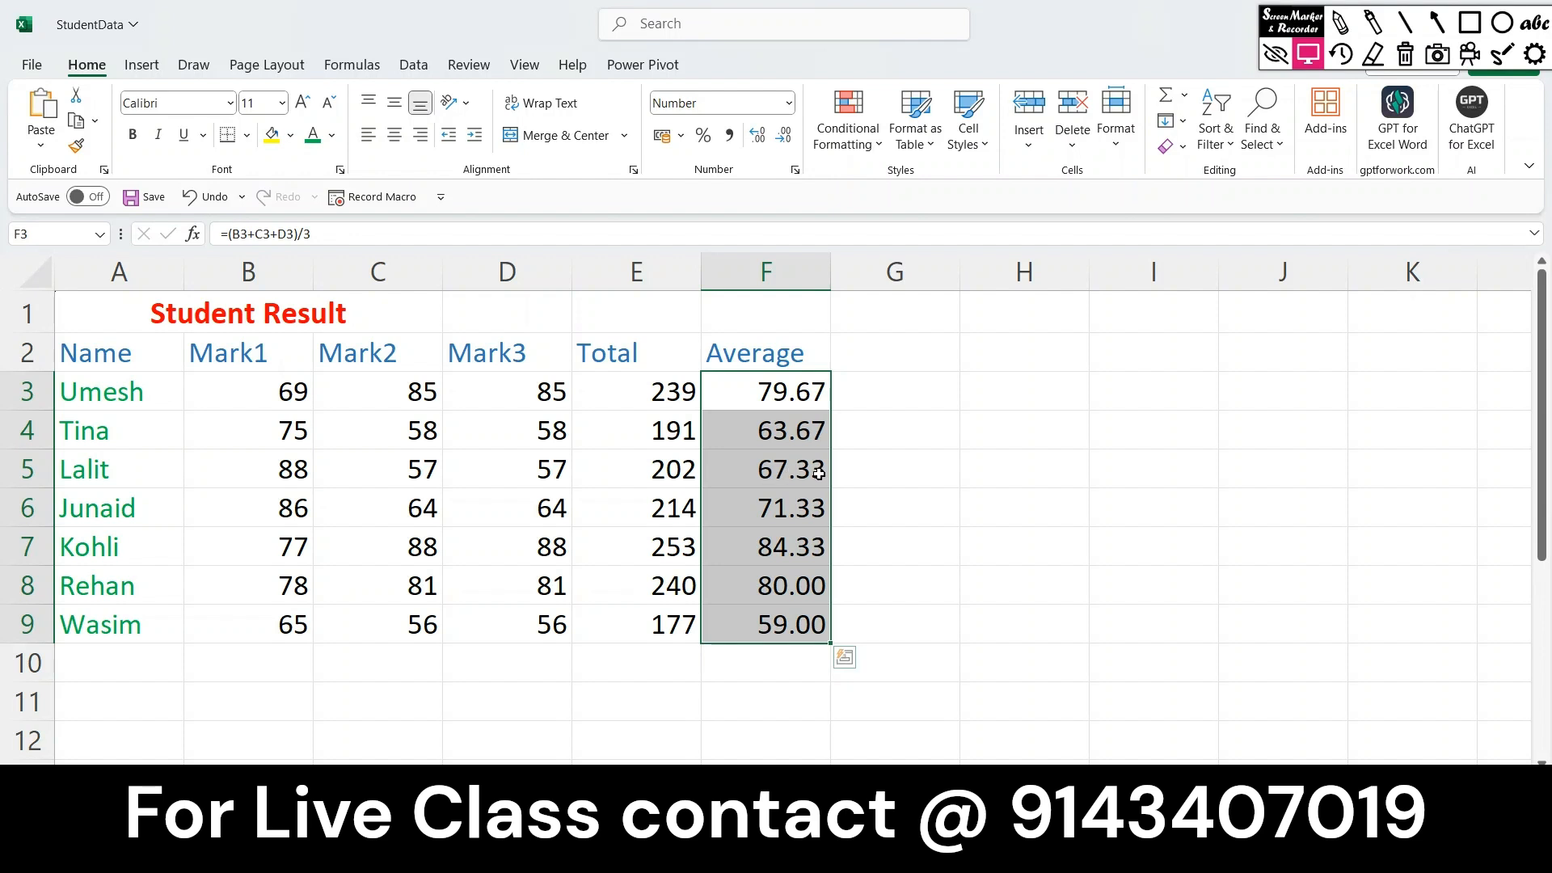
Return the averages in F3:F9 to 0 decimal places in the Number format.
right_click(788, 383)
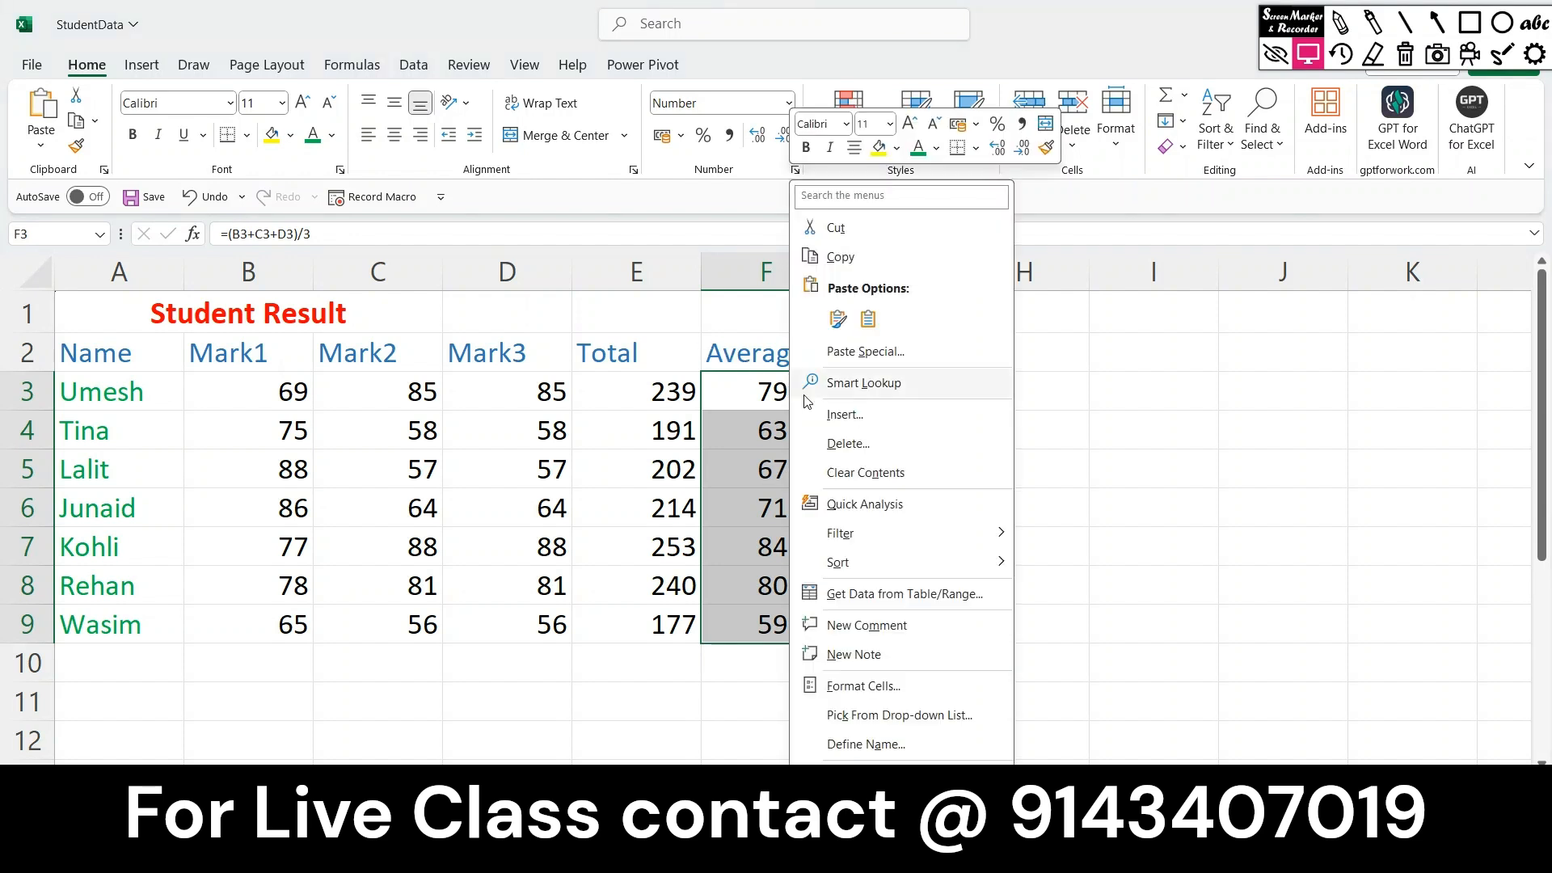
left_click(882, 683)
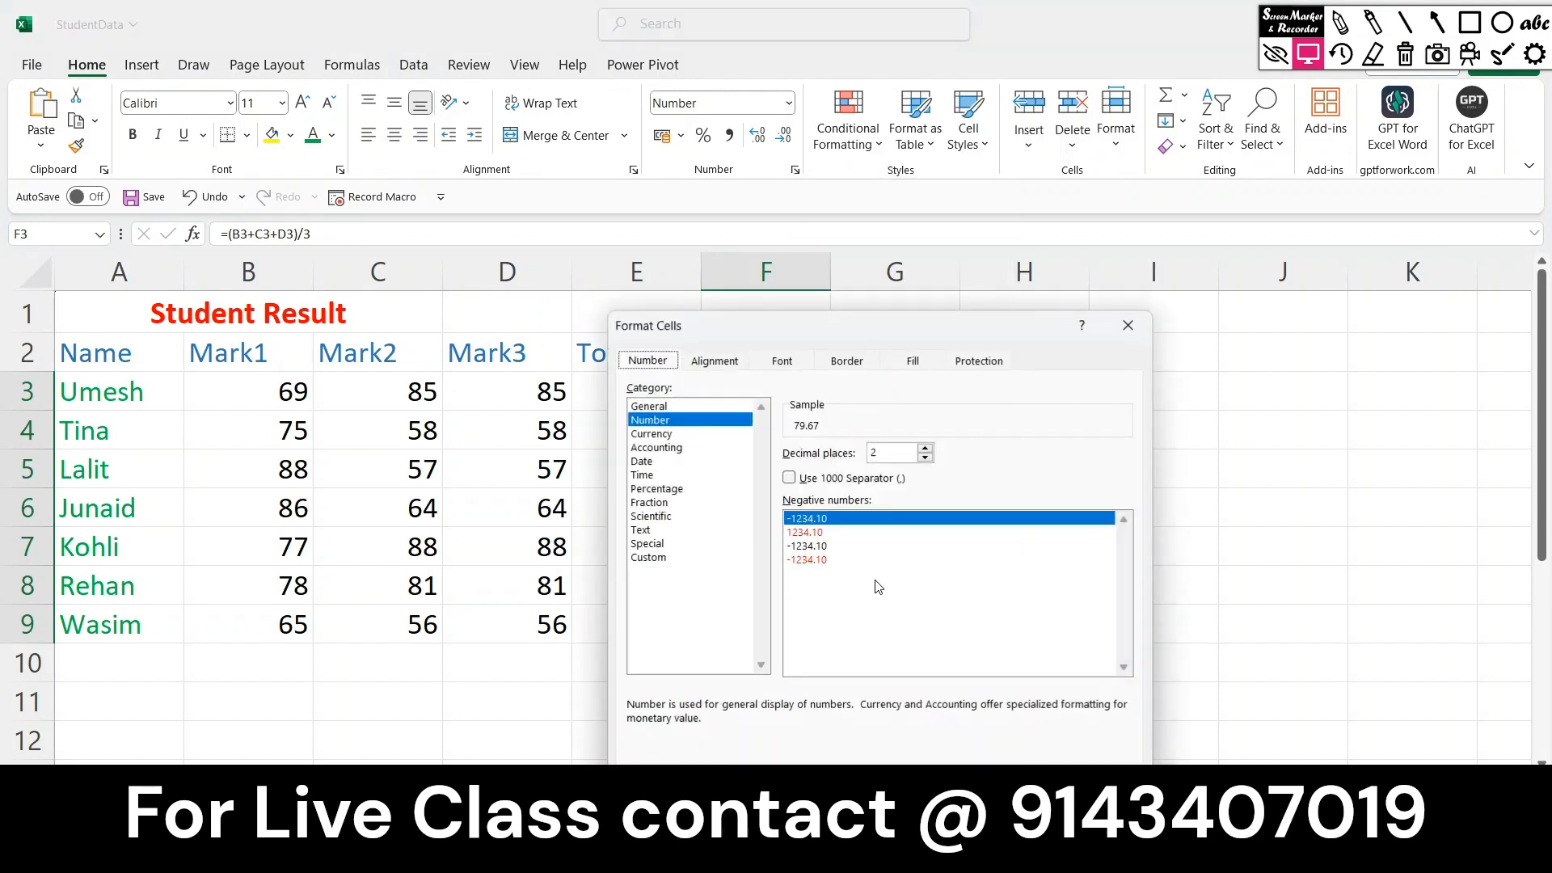
left_click(925, 457)
left_click(926, 457)
key("Return")
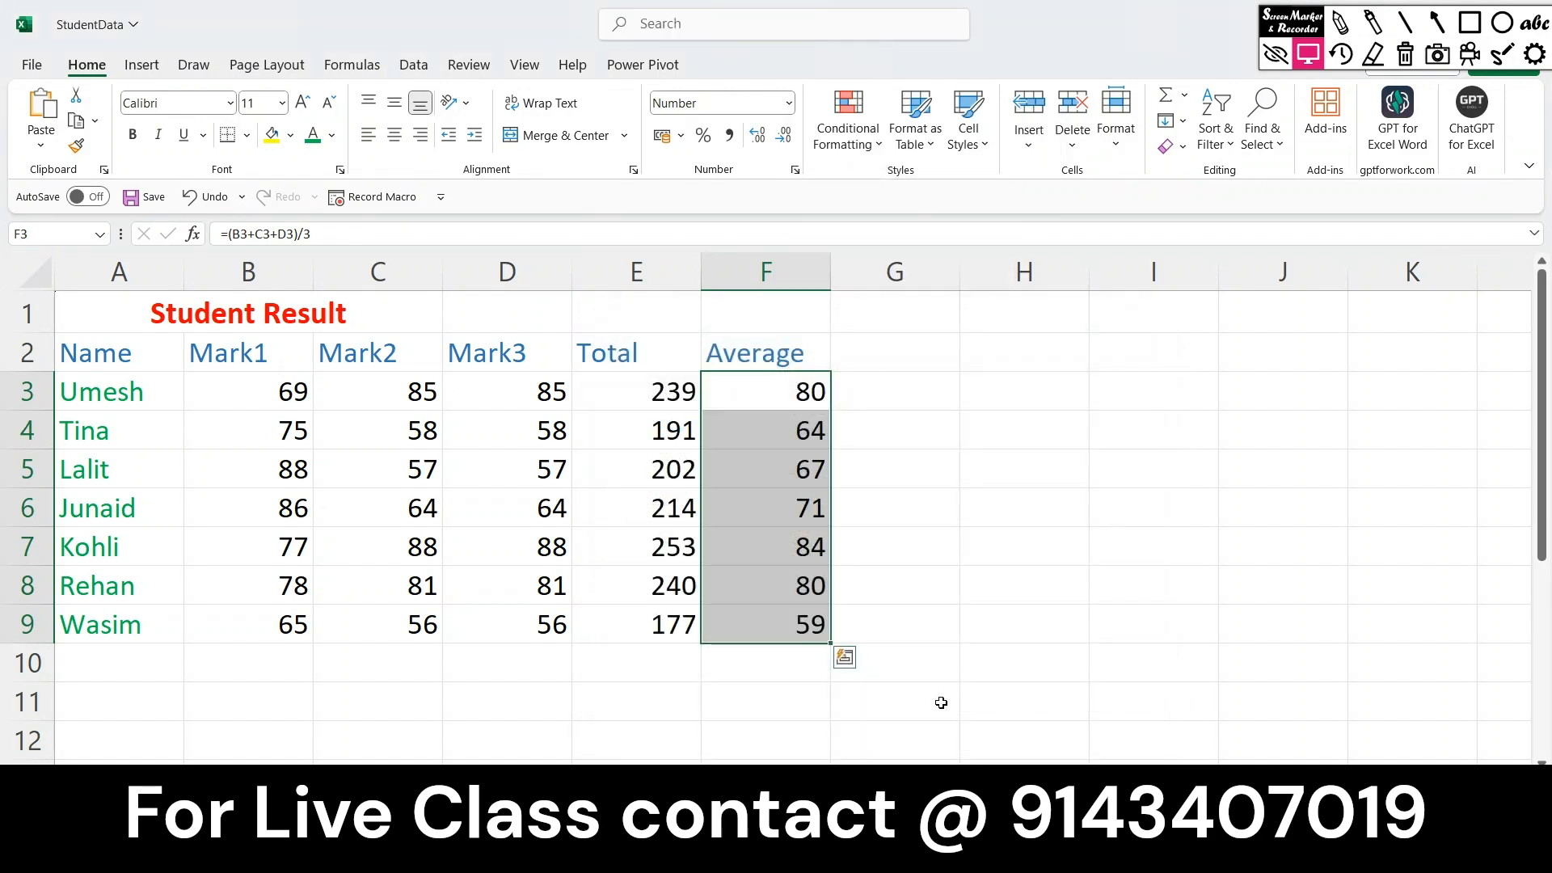
left_click(787, 475)
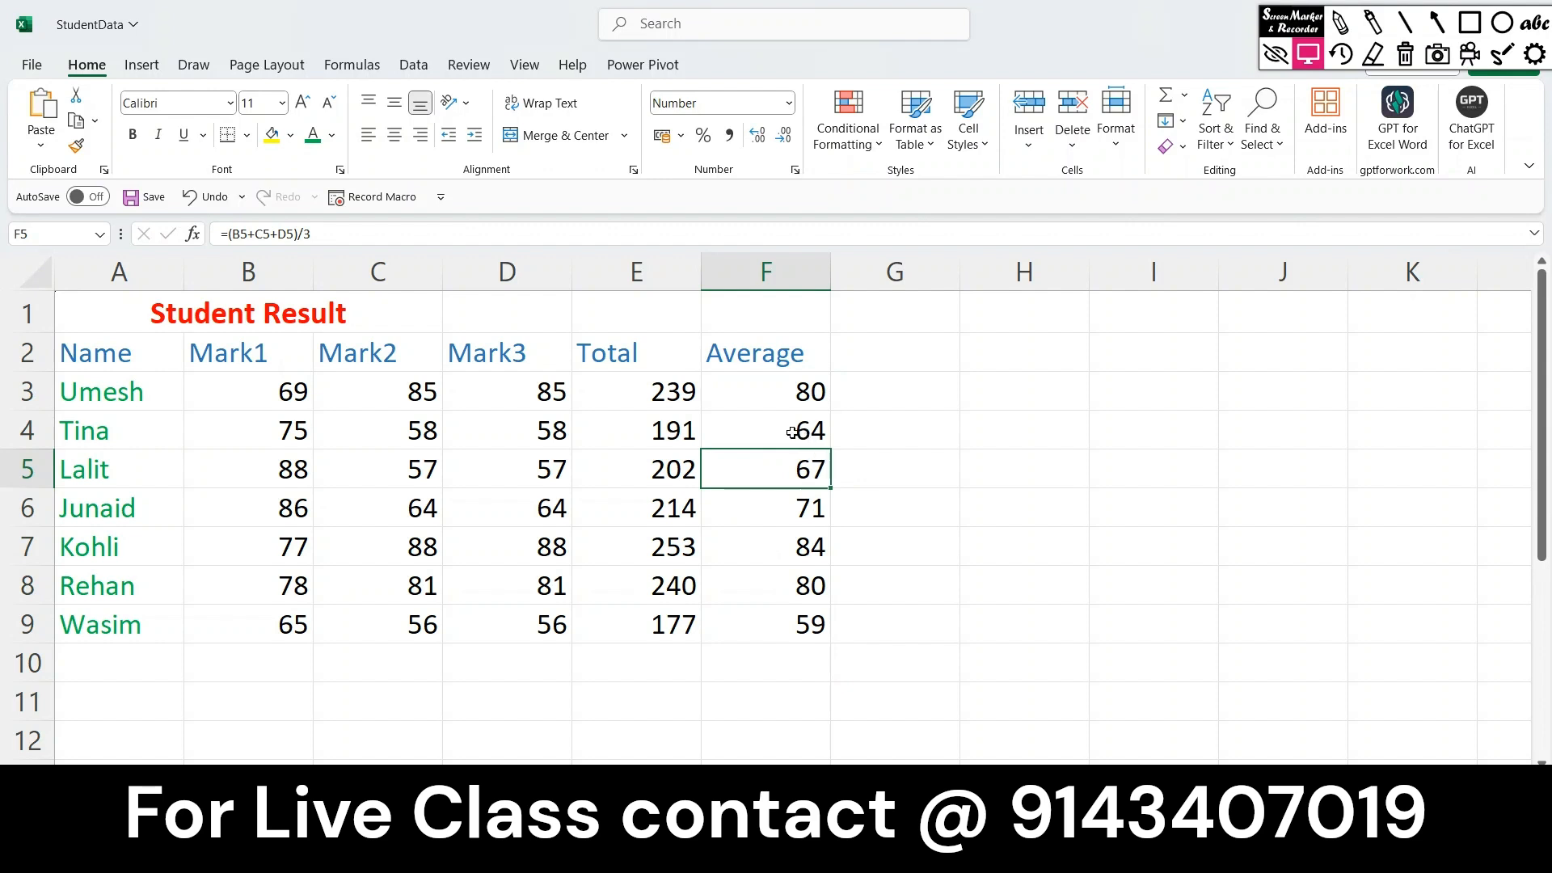
Review the Number format settings of the averages in F3:F9 without changing them.
left_click_drag(804, 389, 778, 620)
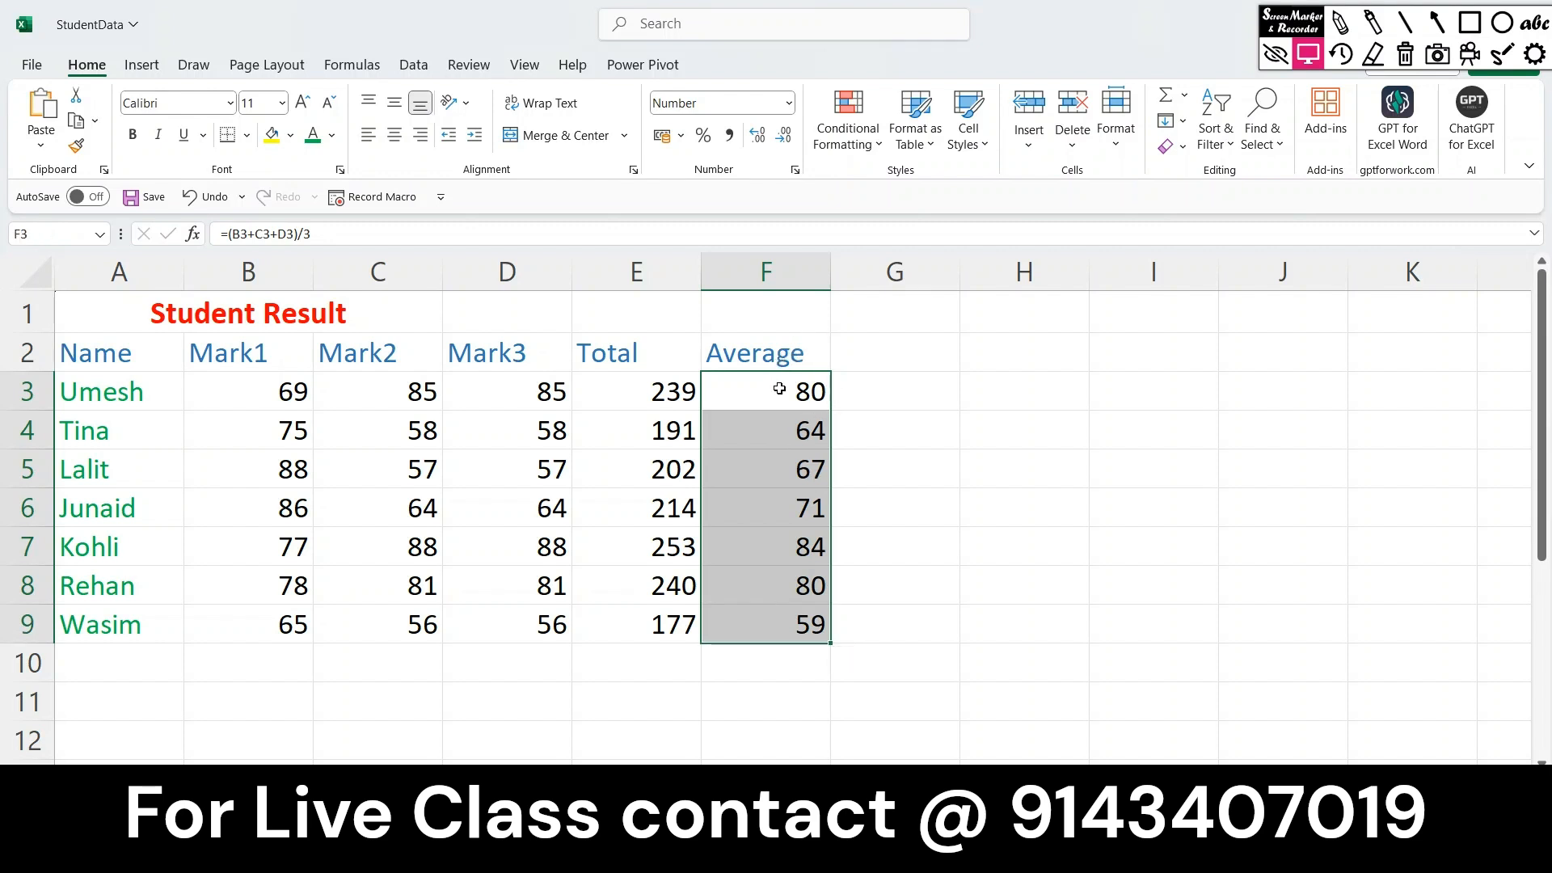
right_click(781, 389)
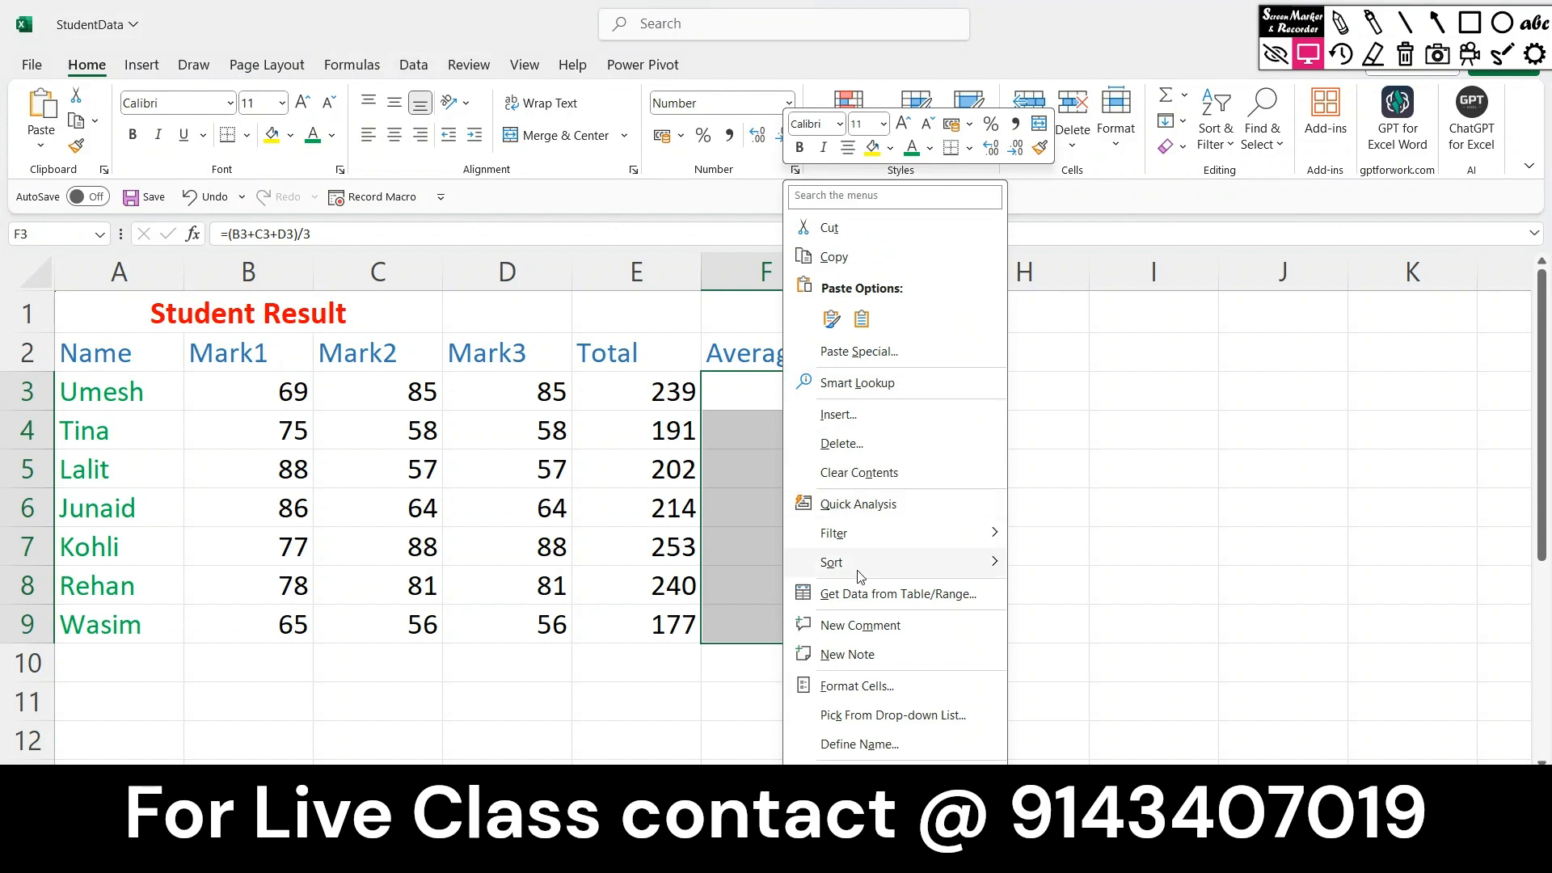
left_click(868, 686)
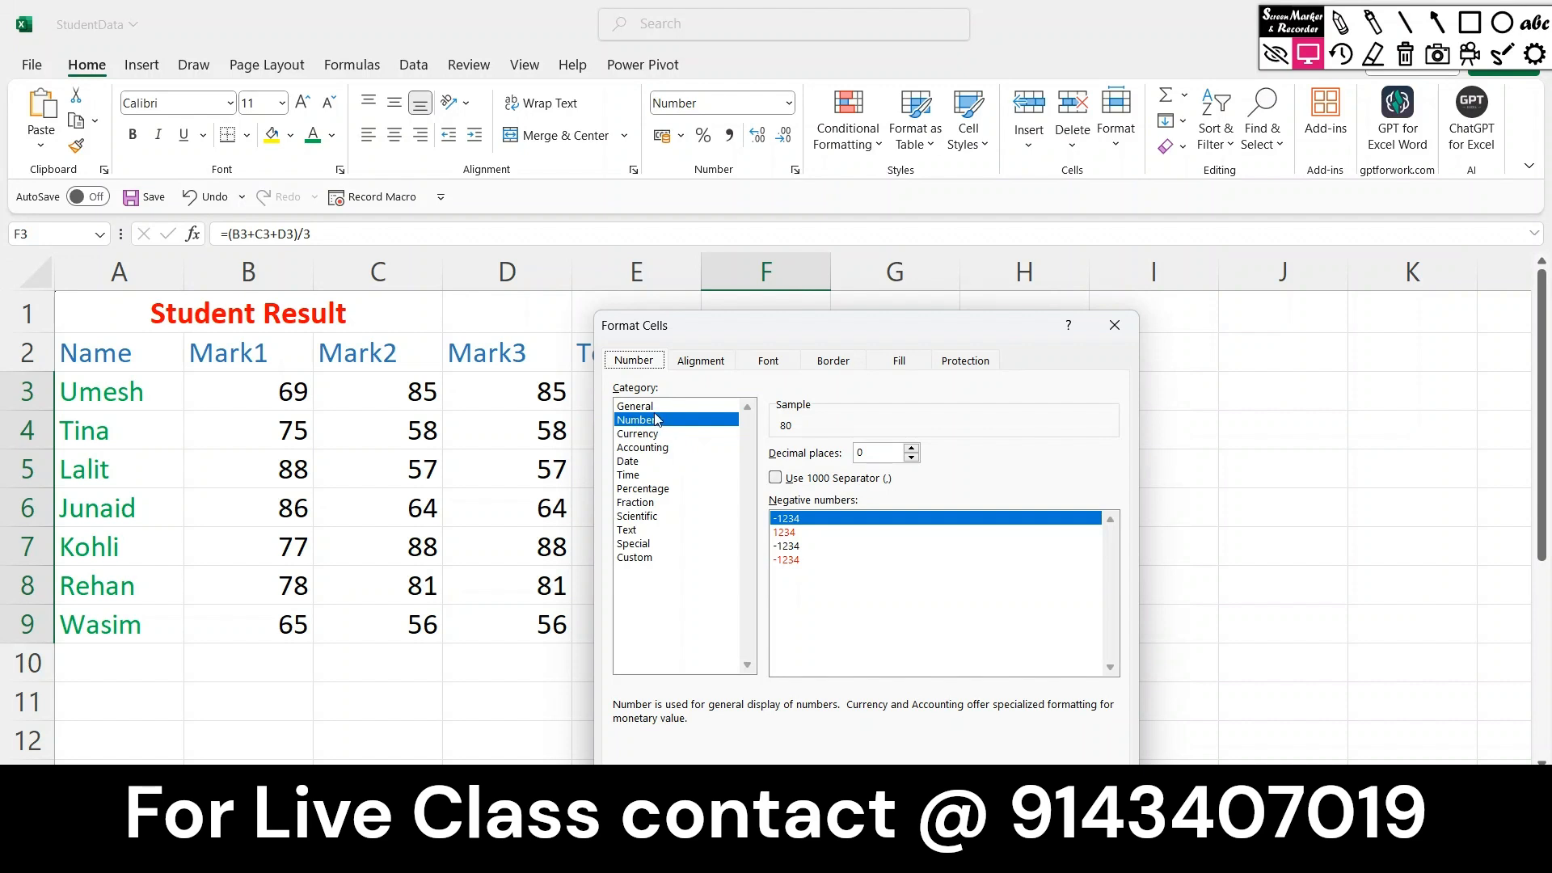
key("Return")
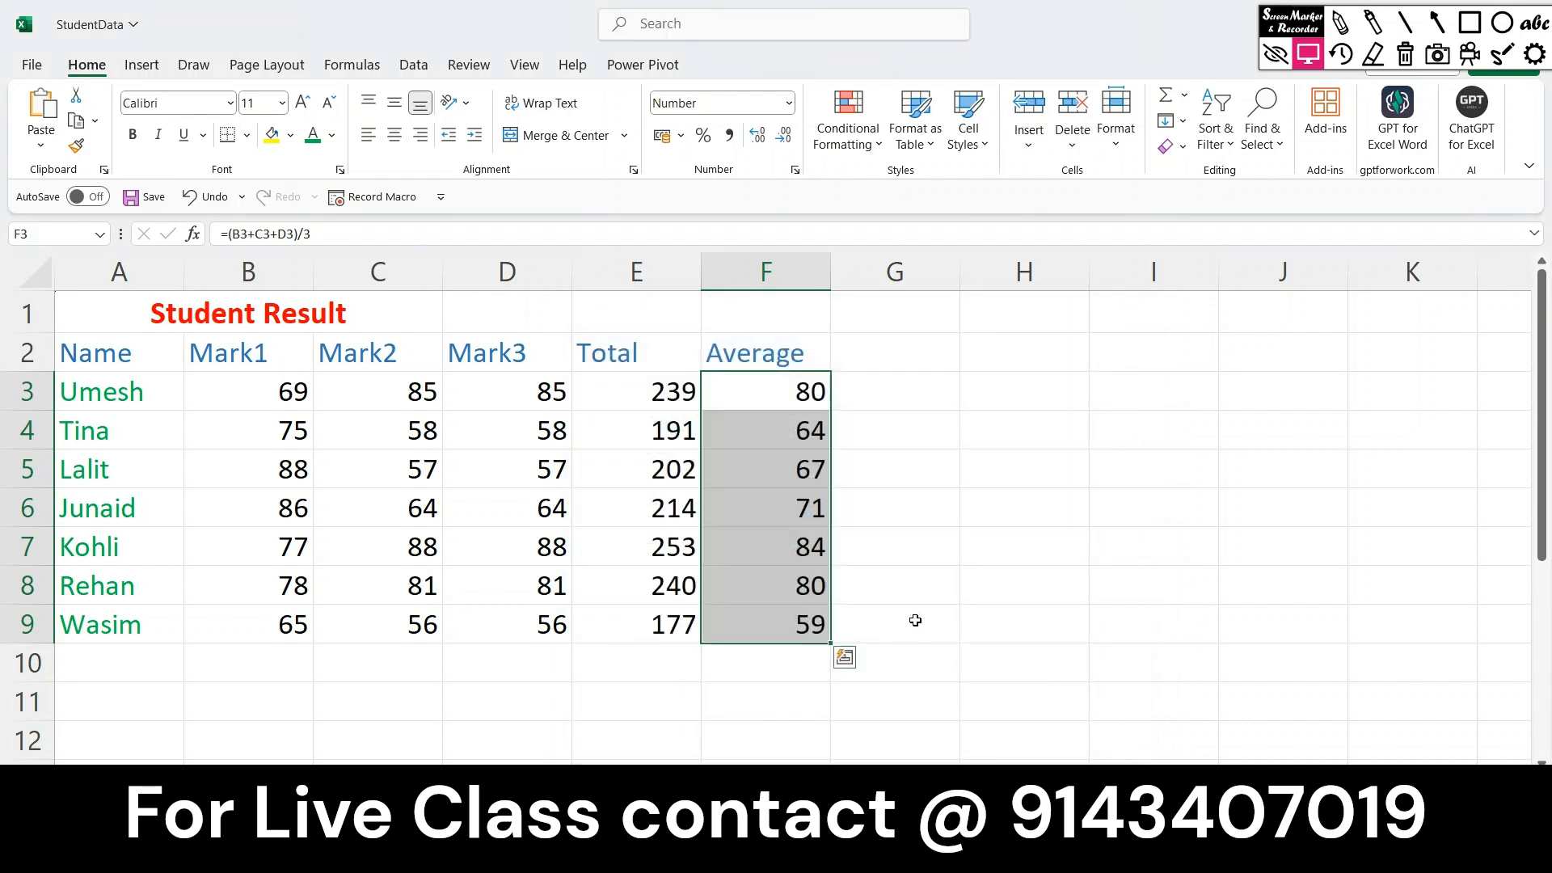
left_click(914, 620)
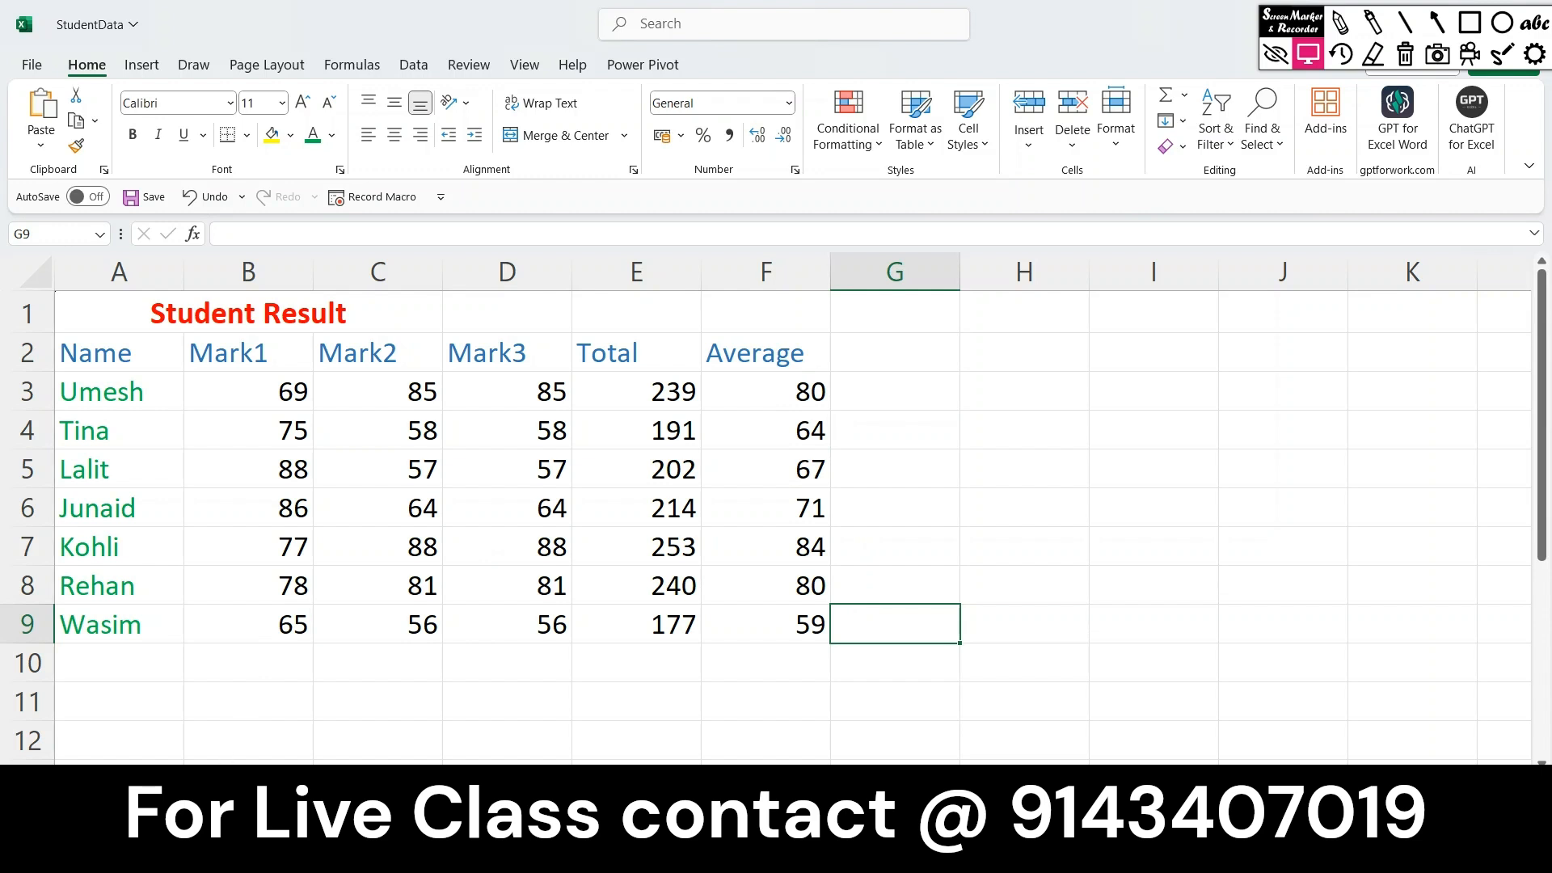
Go to a blank worksheet in the workbook and enter the label Principal in cell A1.
left_click(217, 781)
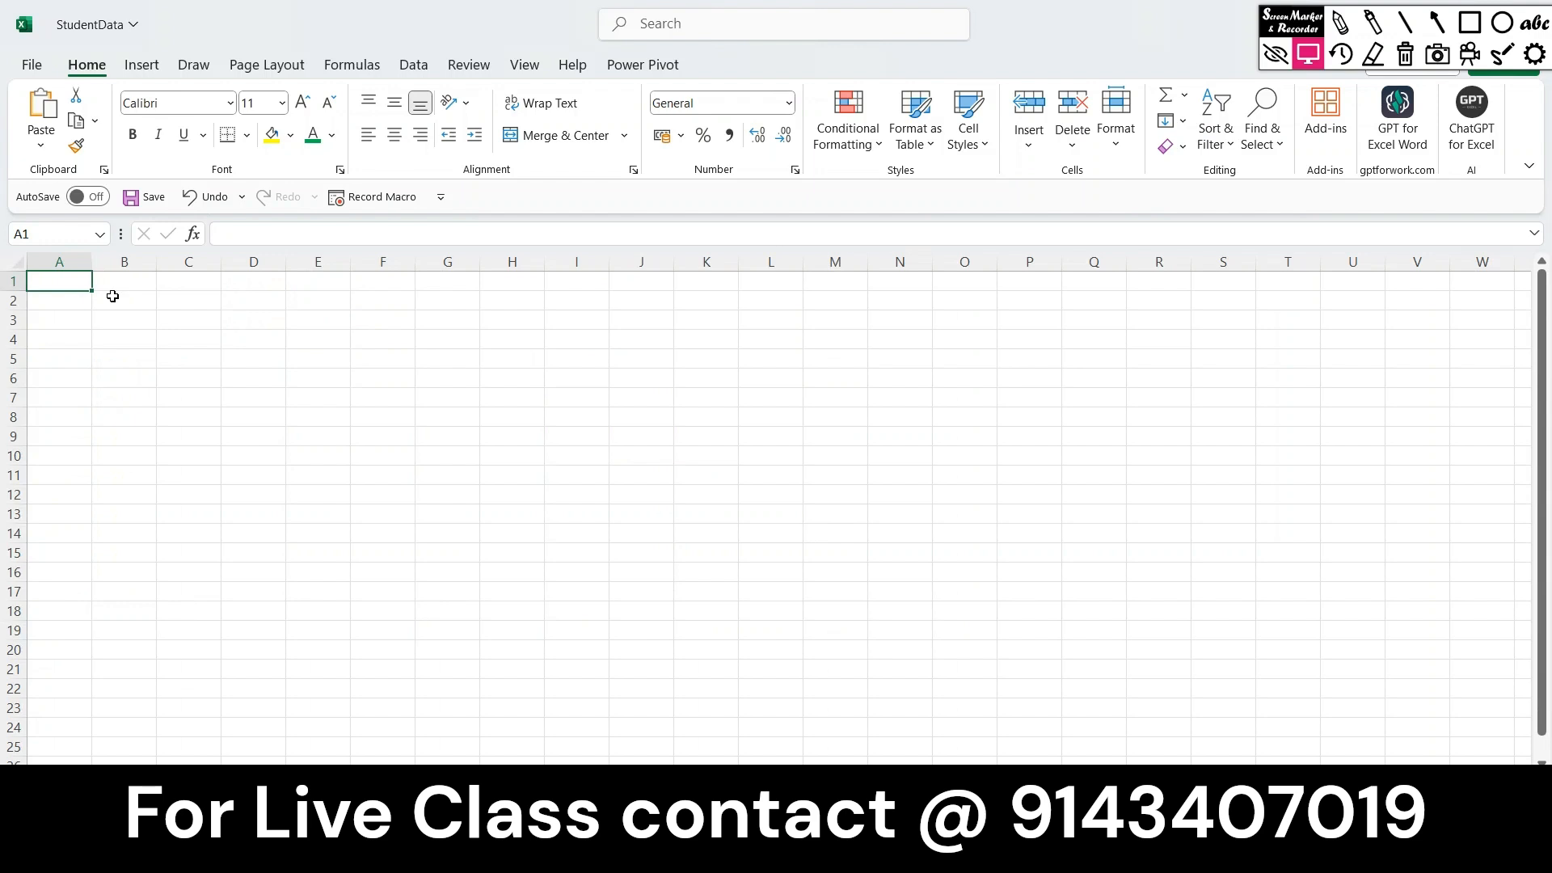
type("Pri")
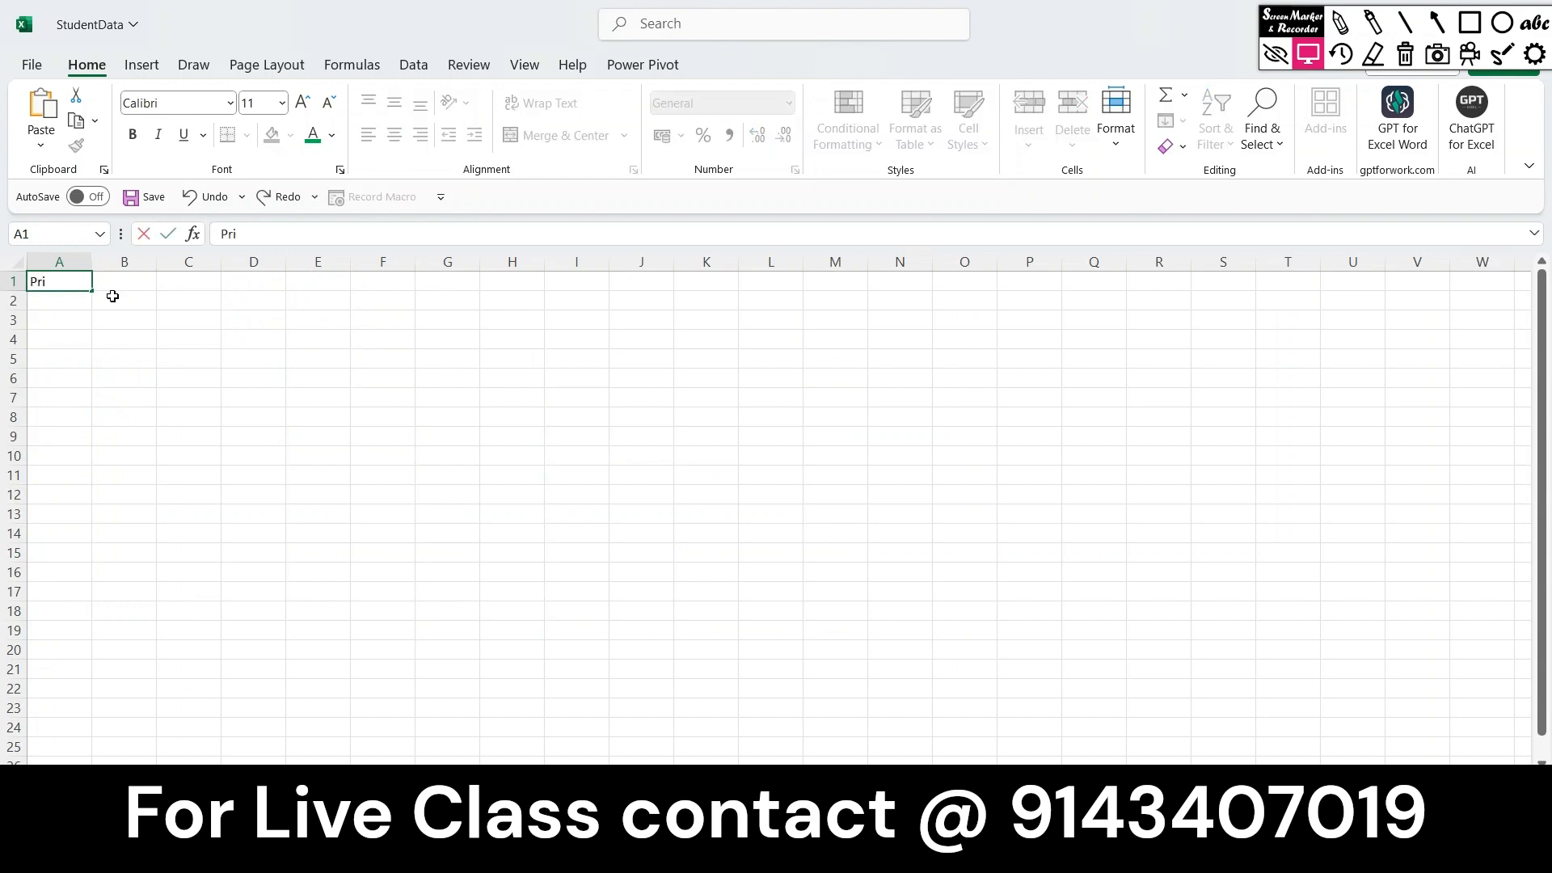
type("ncipal")
key("Return")
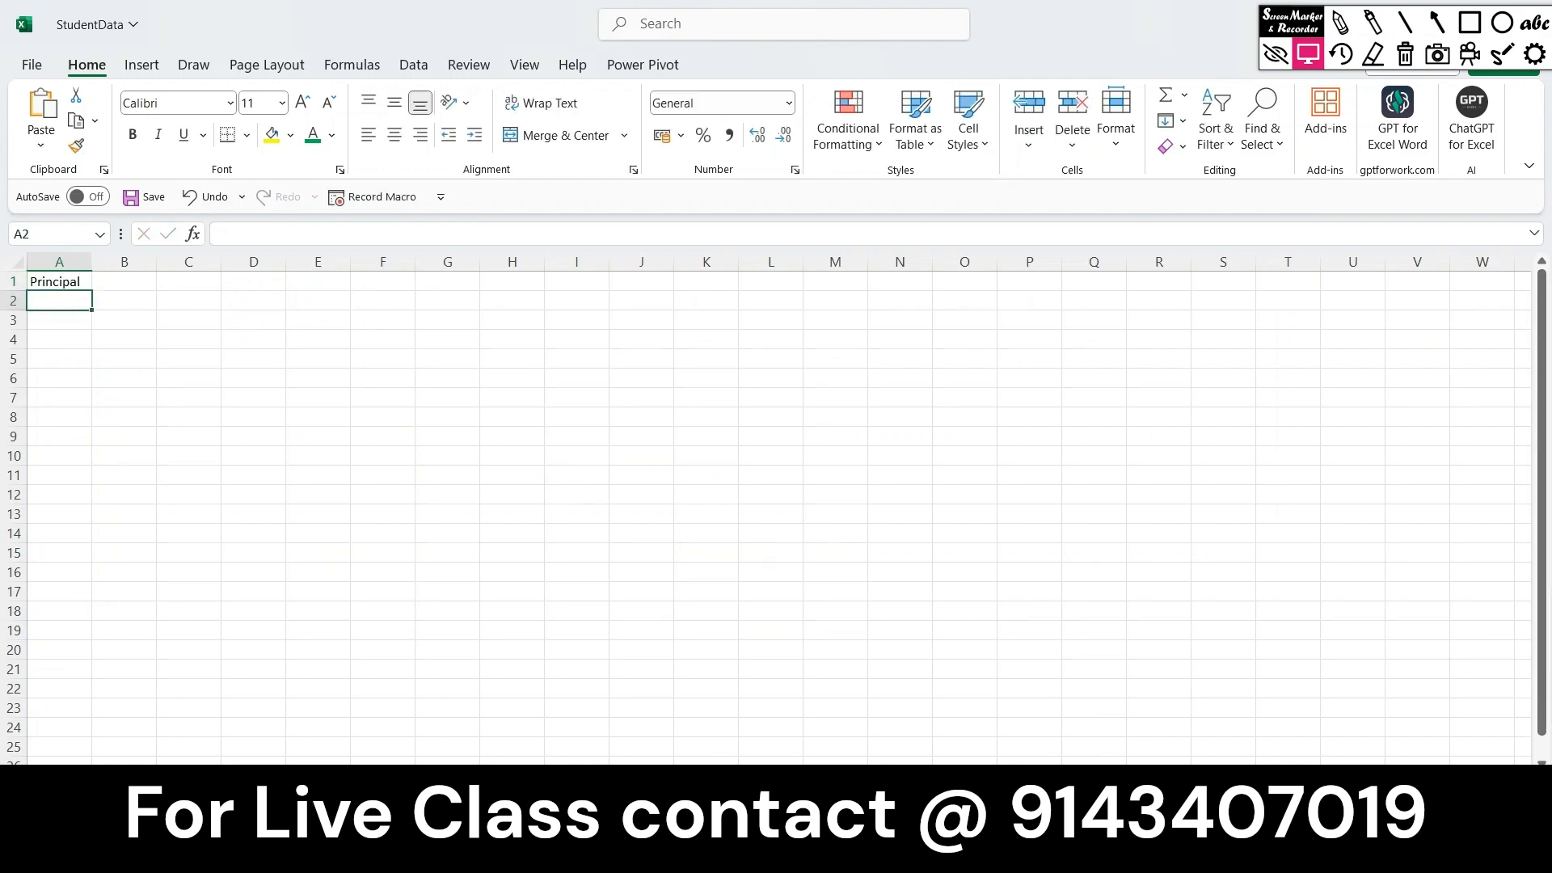
scroll(765, 509, "up", 10)
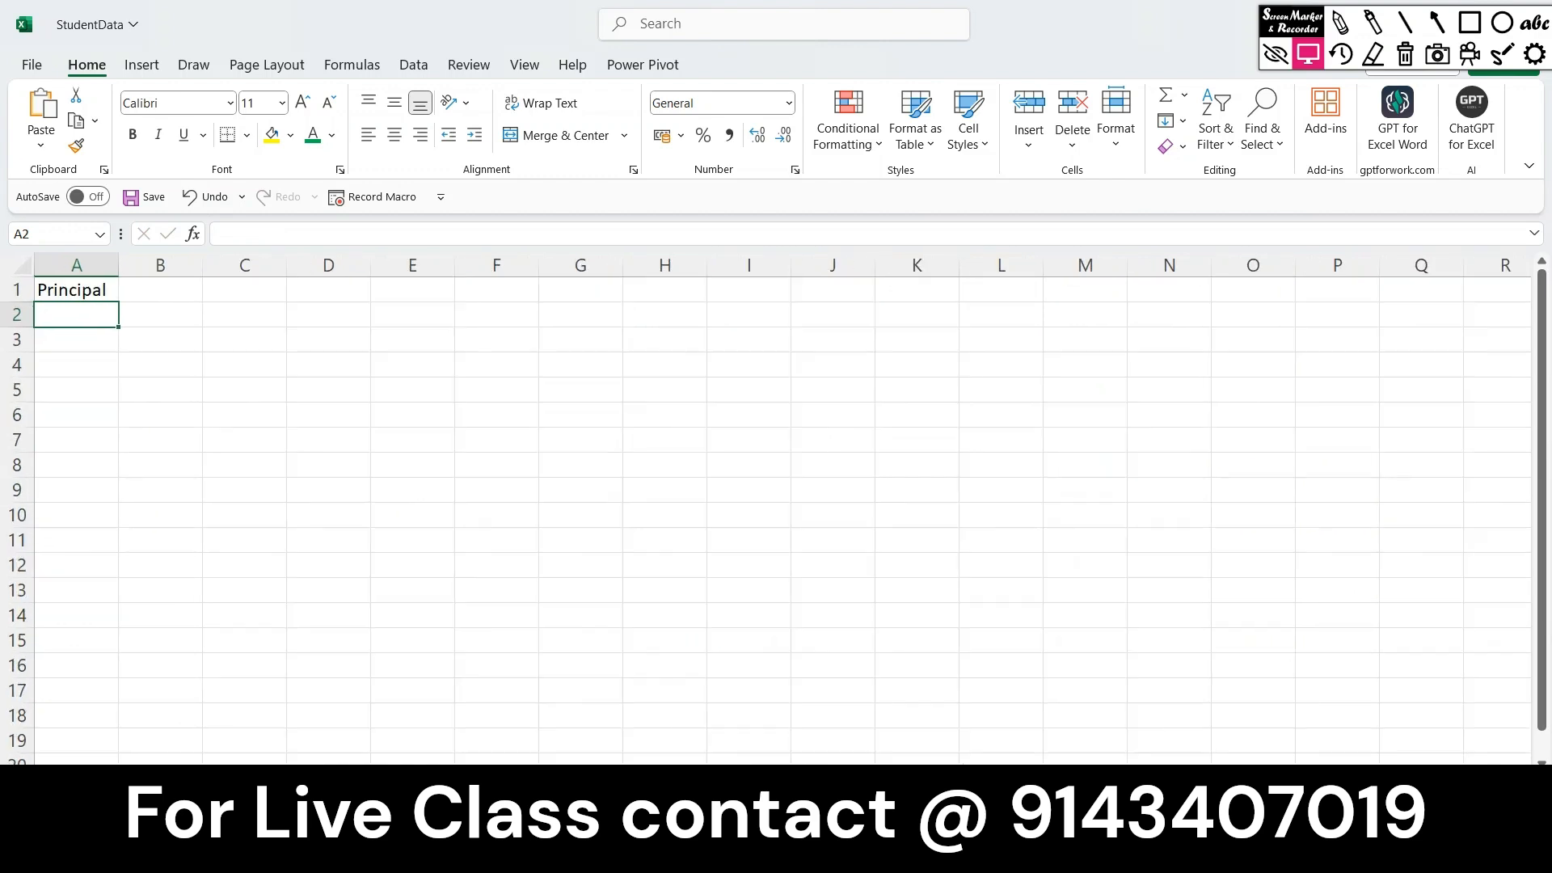
scroll(765, 509, "up", 1)
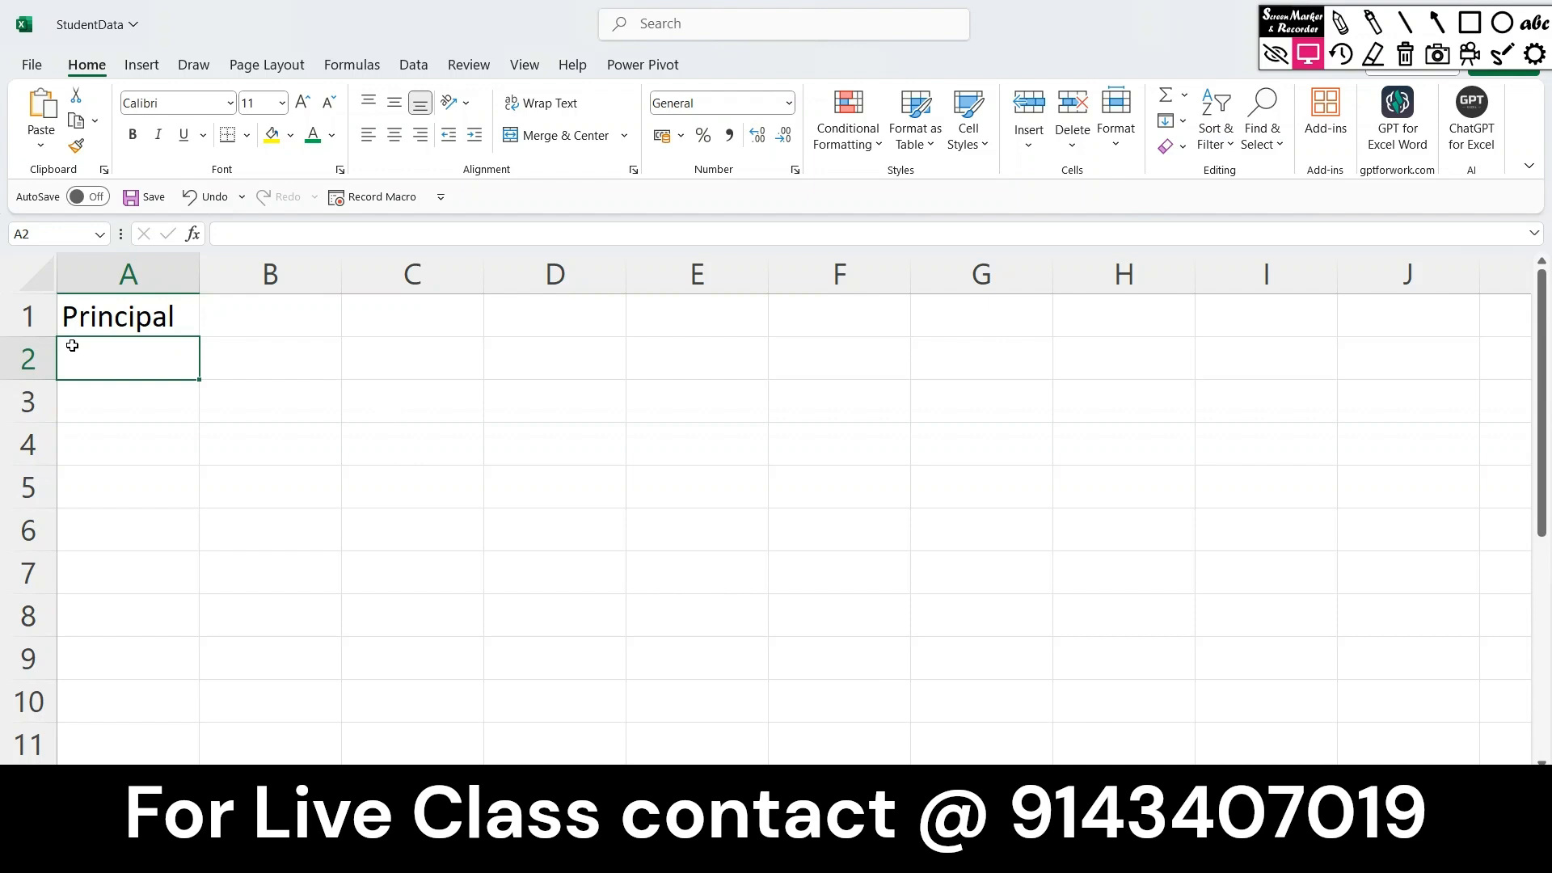
Enter the labels Time, Rate and Interest in cells A2 to A4 below Principal.
type("T")
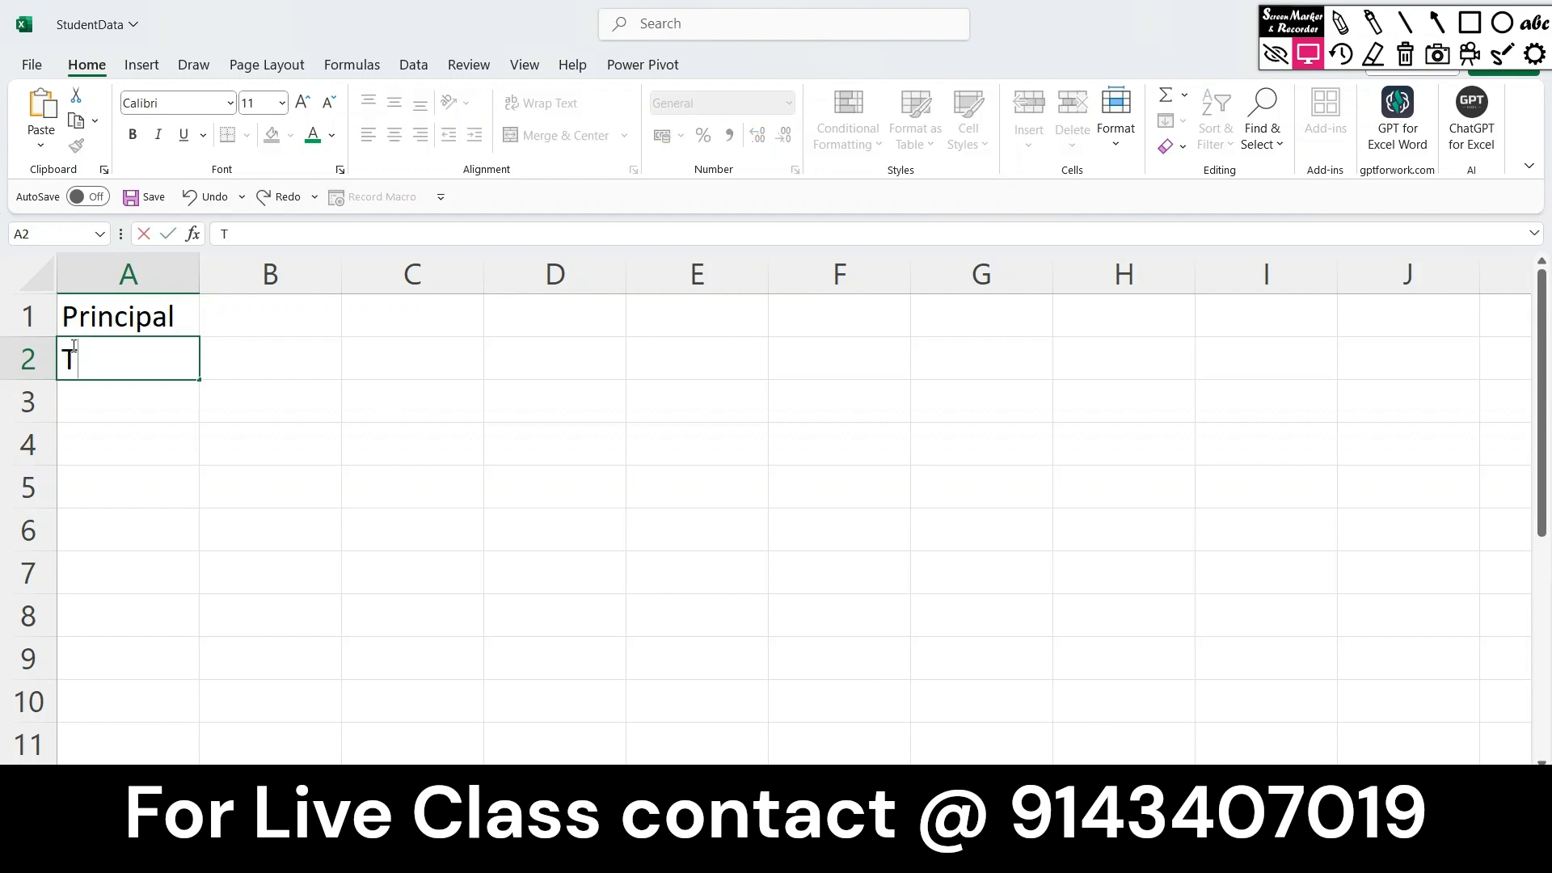
type("ime")
key("Return")
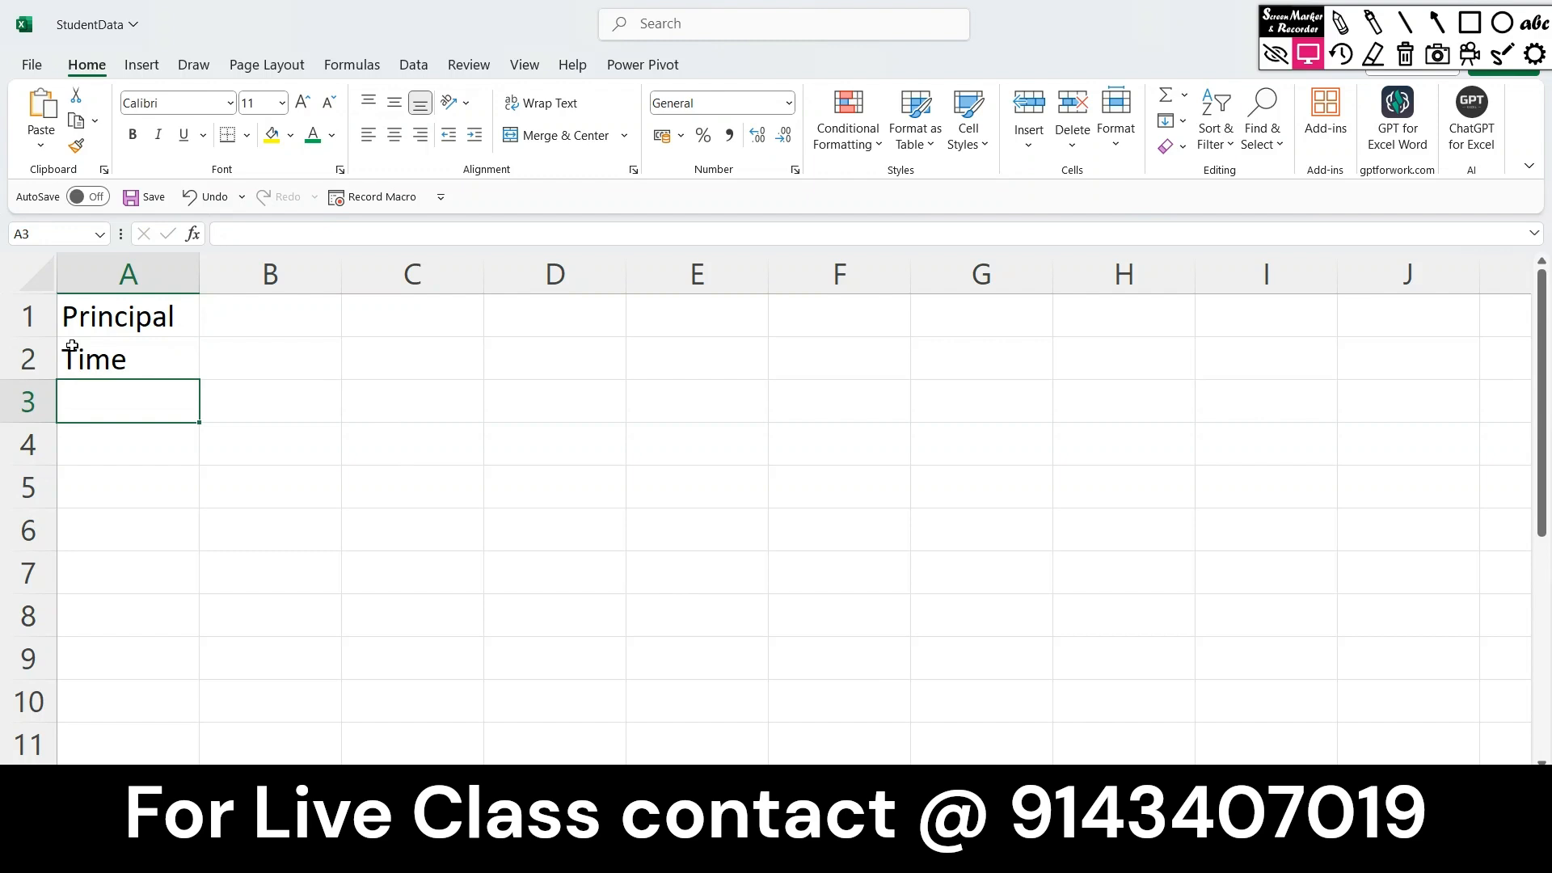
type("RATE")
key("BackSpace")
key("BackSpace")
key("BackSpace")
type("ate")
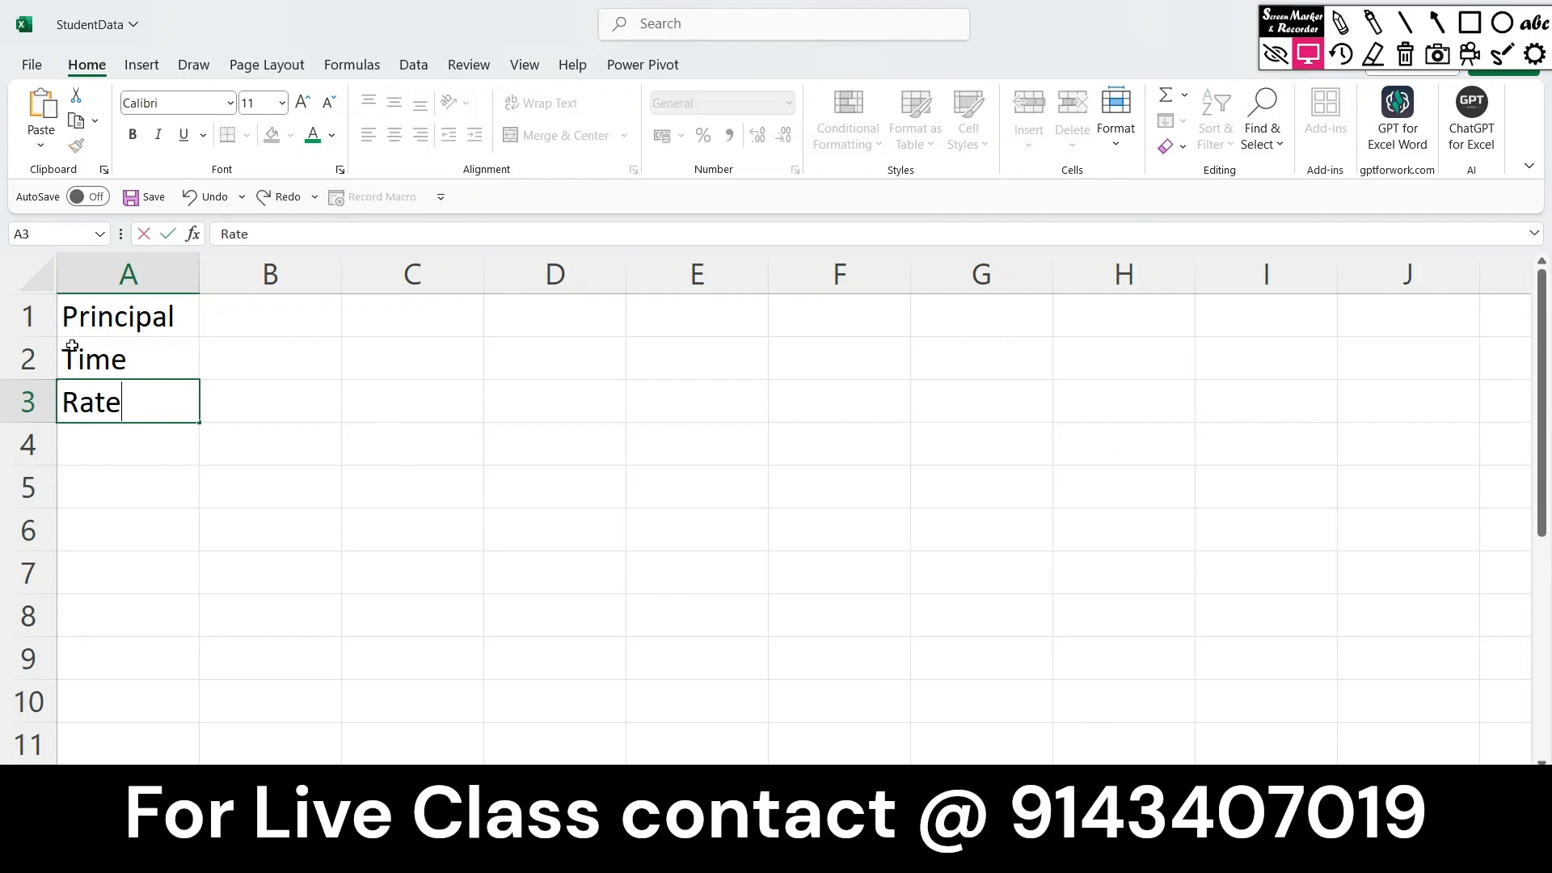
key("Return")
type("Interest")
key("Return")
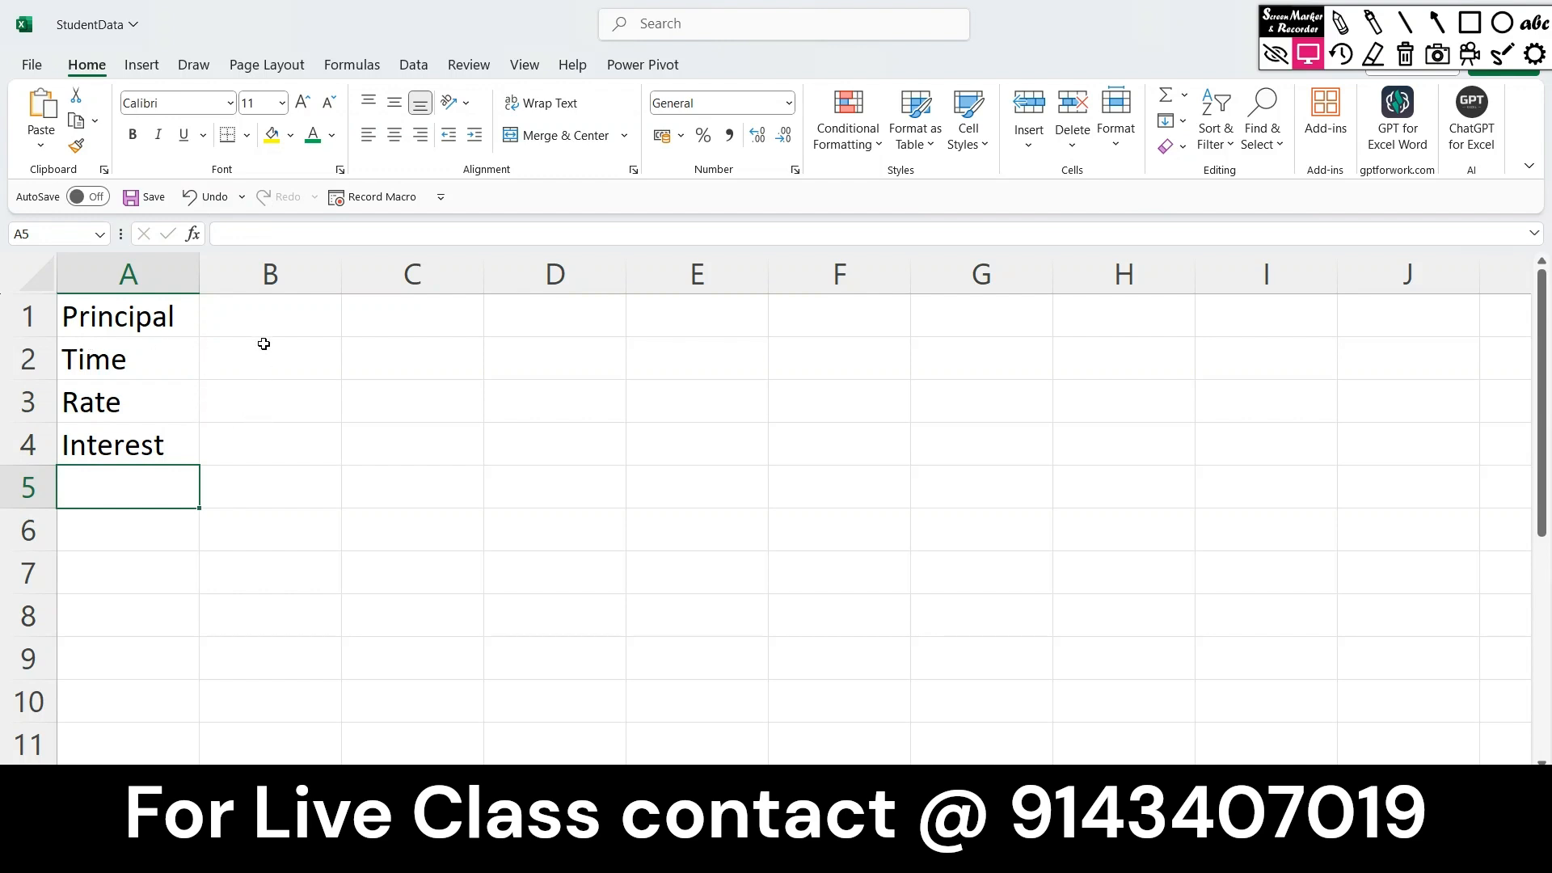
Enter the simple interest formula =(B1*B2*B3)/100 in cell B4 beside Interest.
left_click(252, 451)
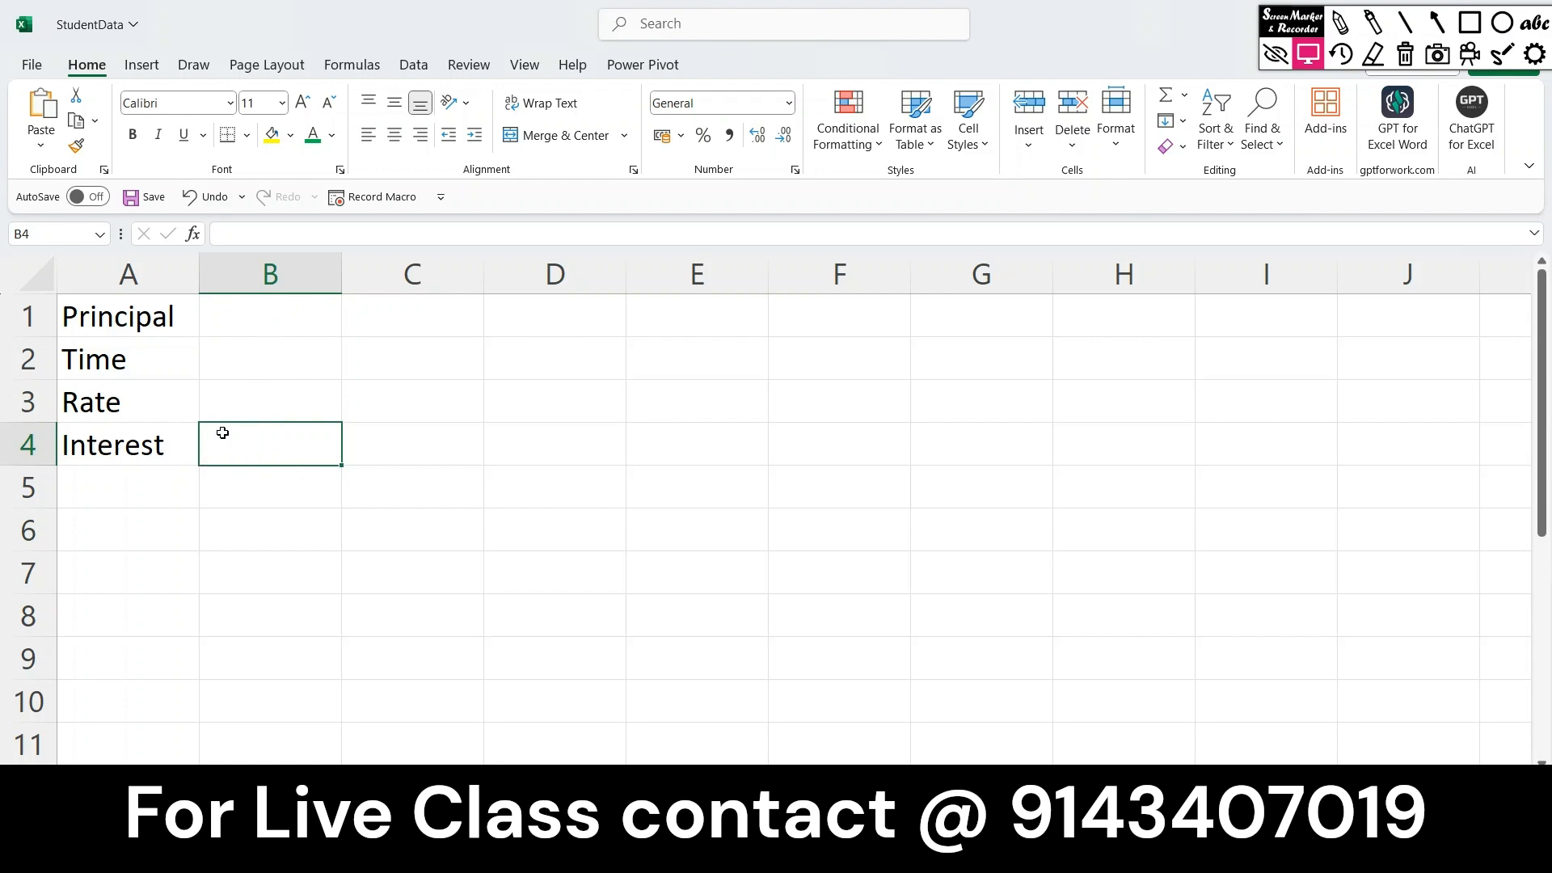
type("=")
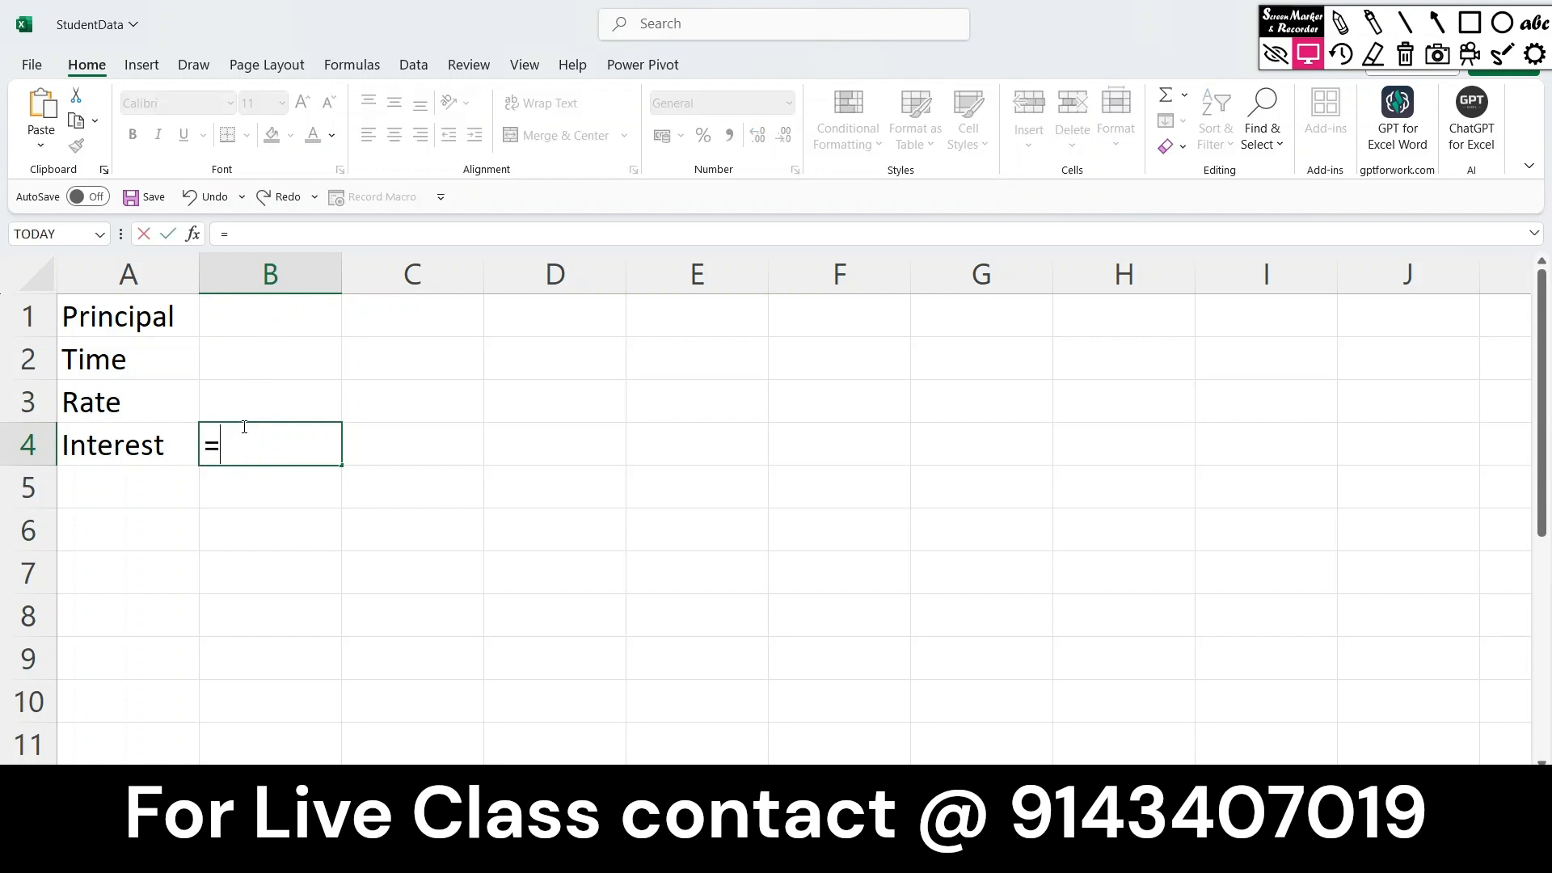
type("(")
left_click(287, 320)
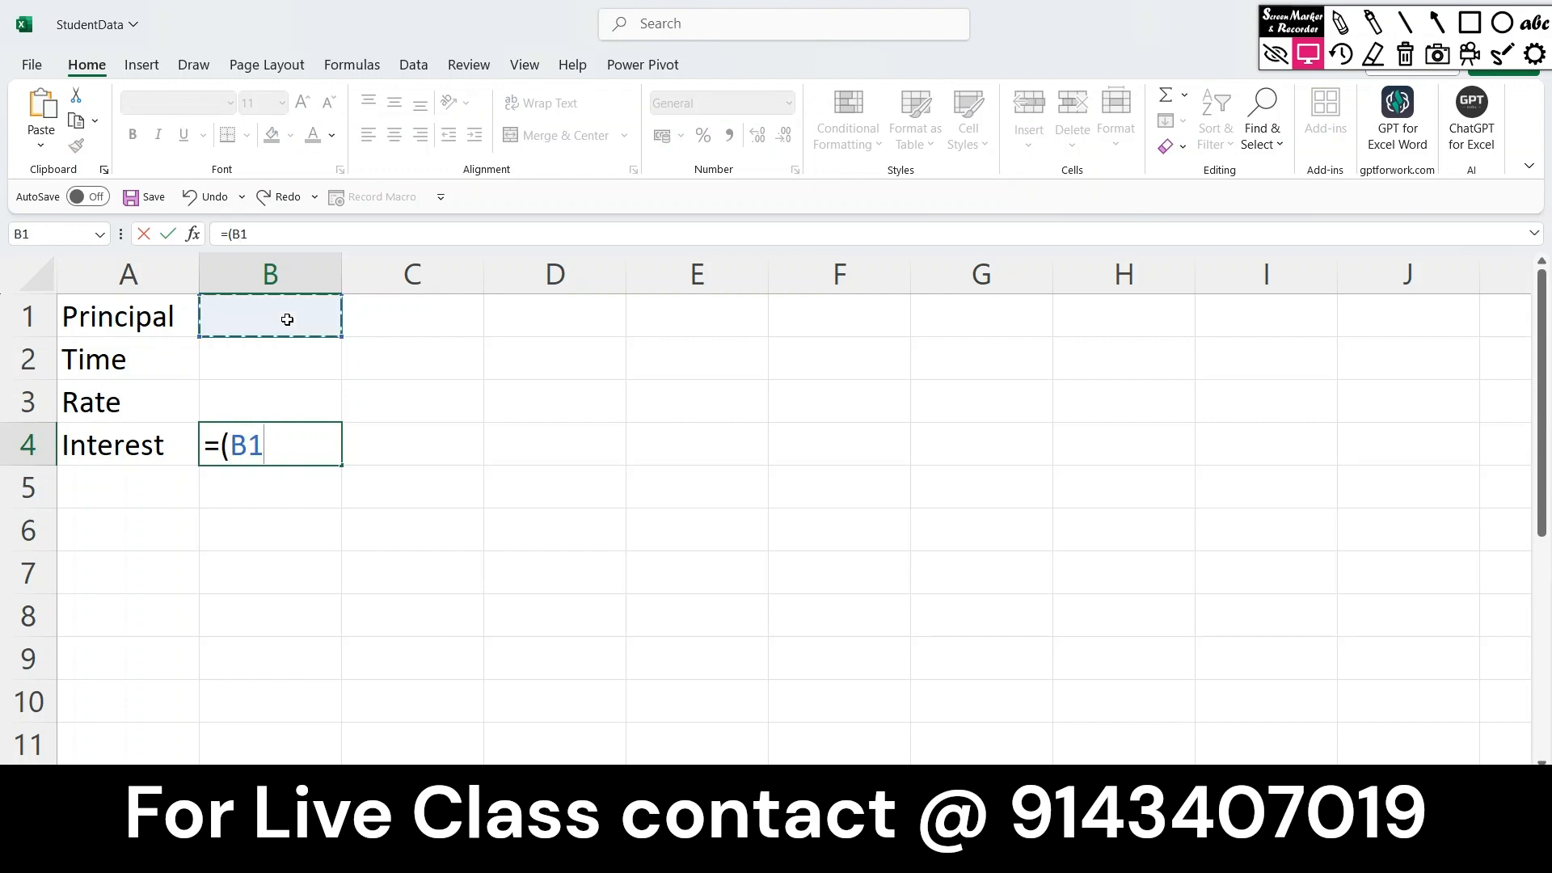
type("*")
left_click(253, 365)
type("*")
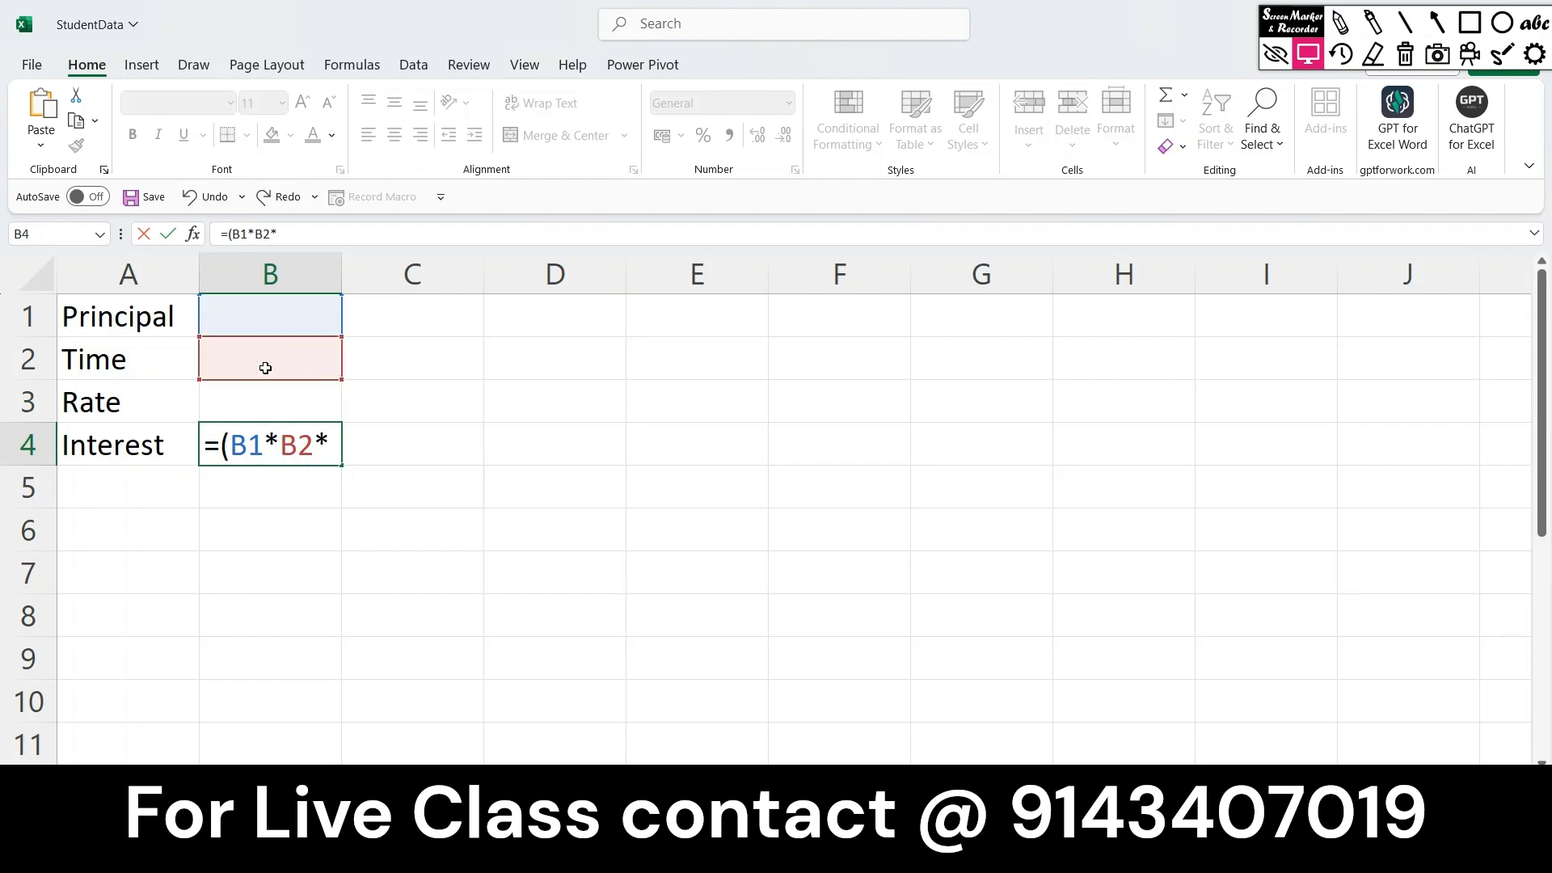
left_click(284, 402)
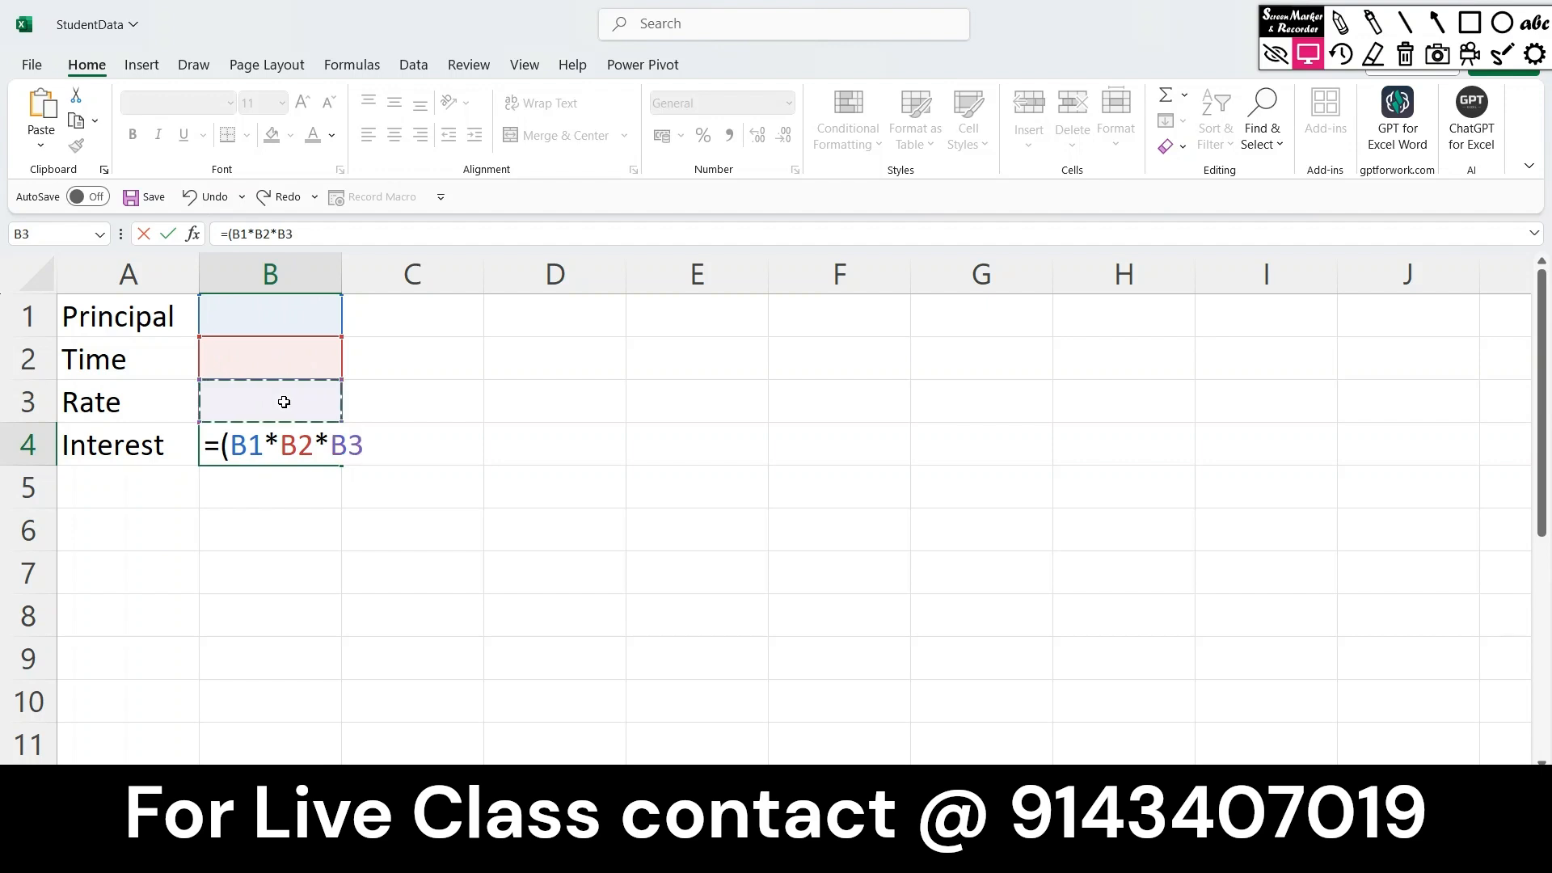
type(")")
type("100")
key("Return")
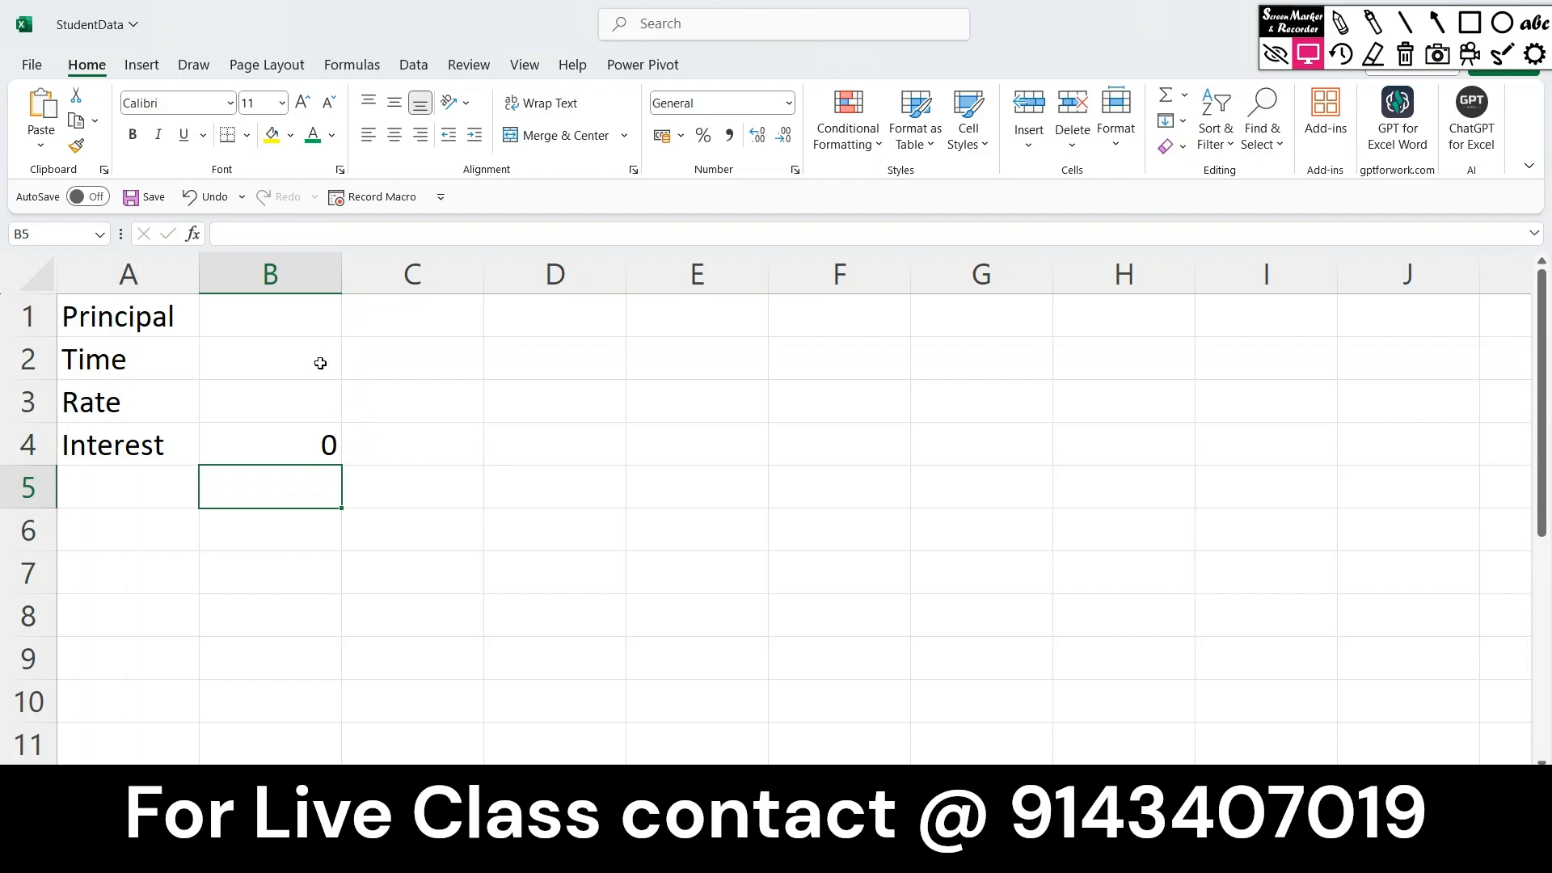
Enter a principal of 5000 in B1, a time of 5 in B2 and a rate of 6.5 in B3.
left_click(309, 320)
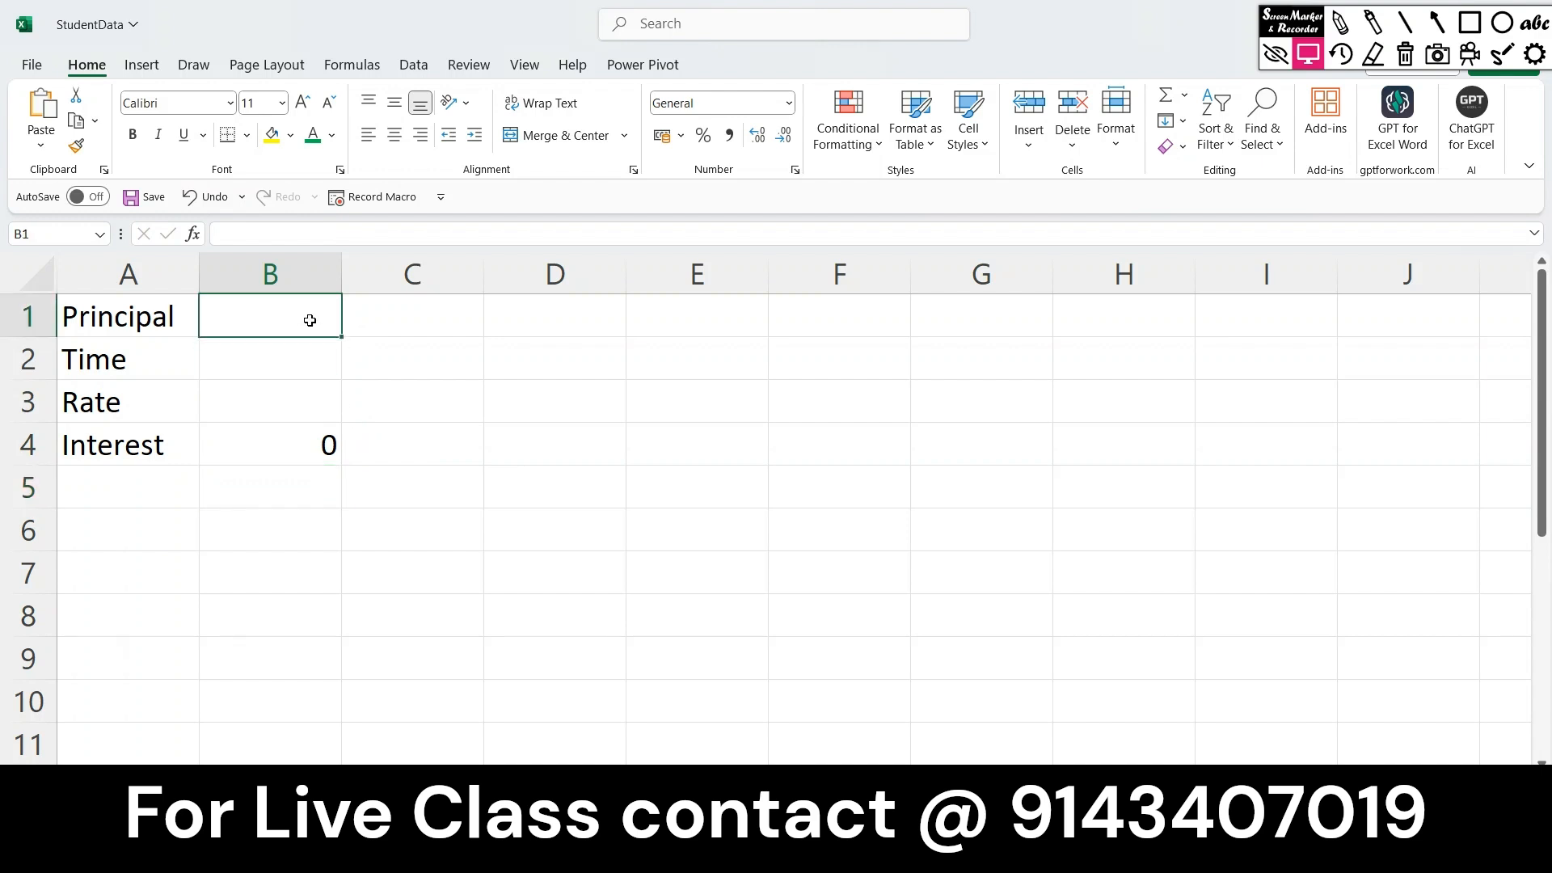
type("5000")
key("Return")
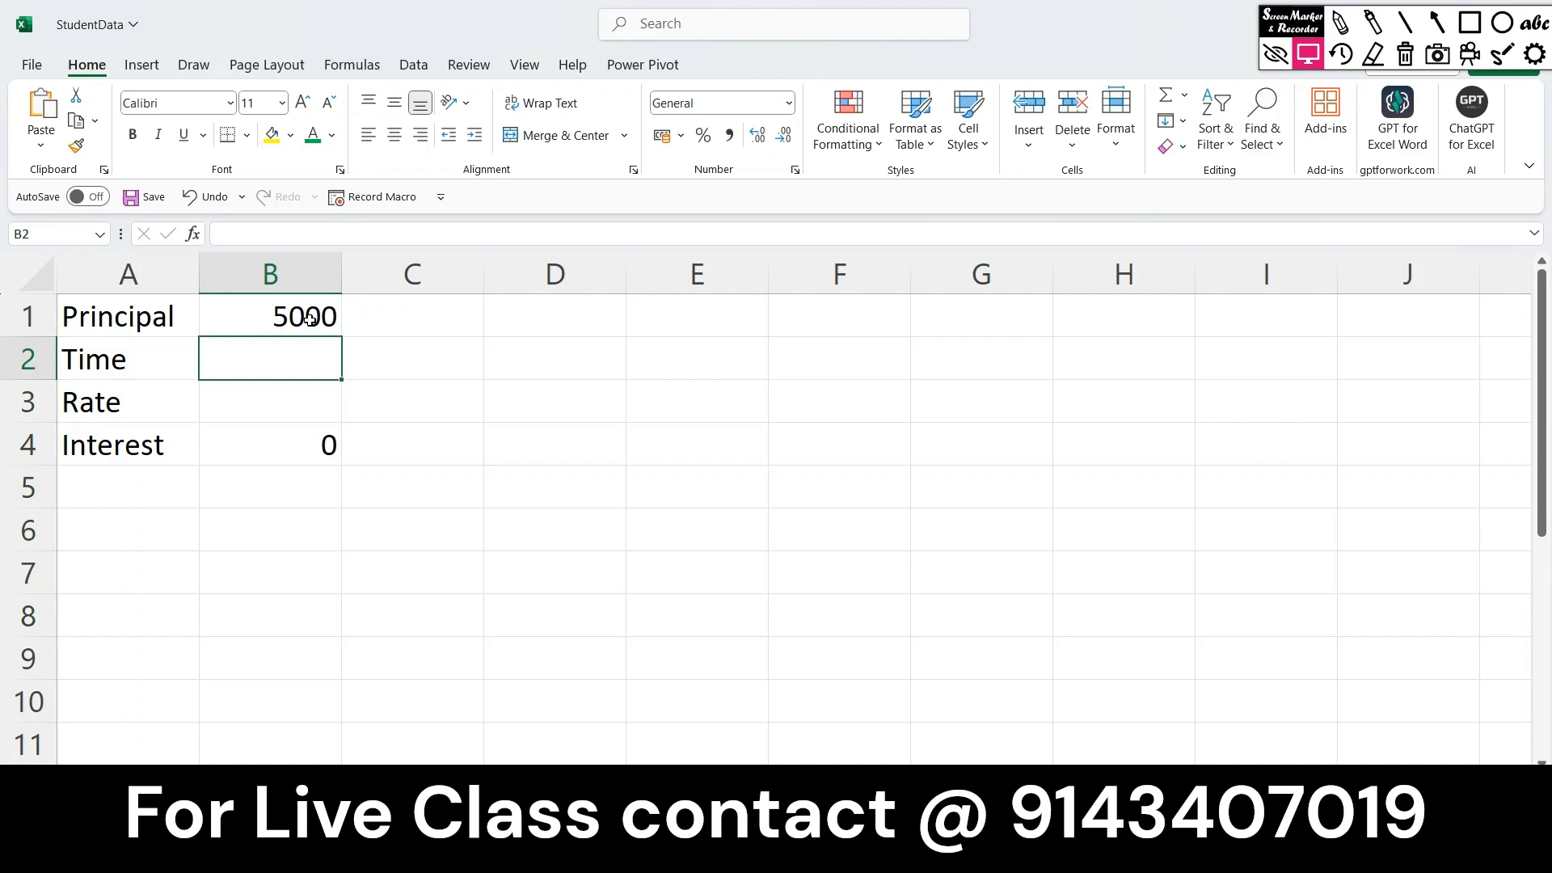
type("5")
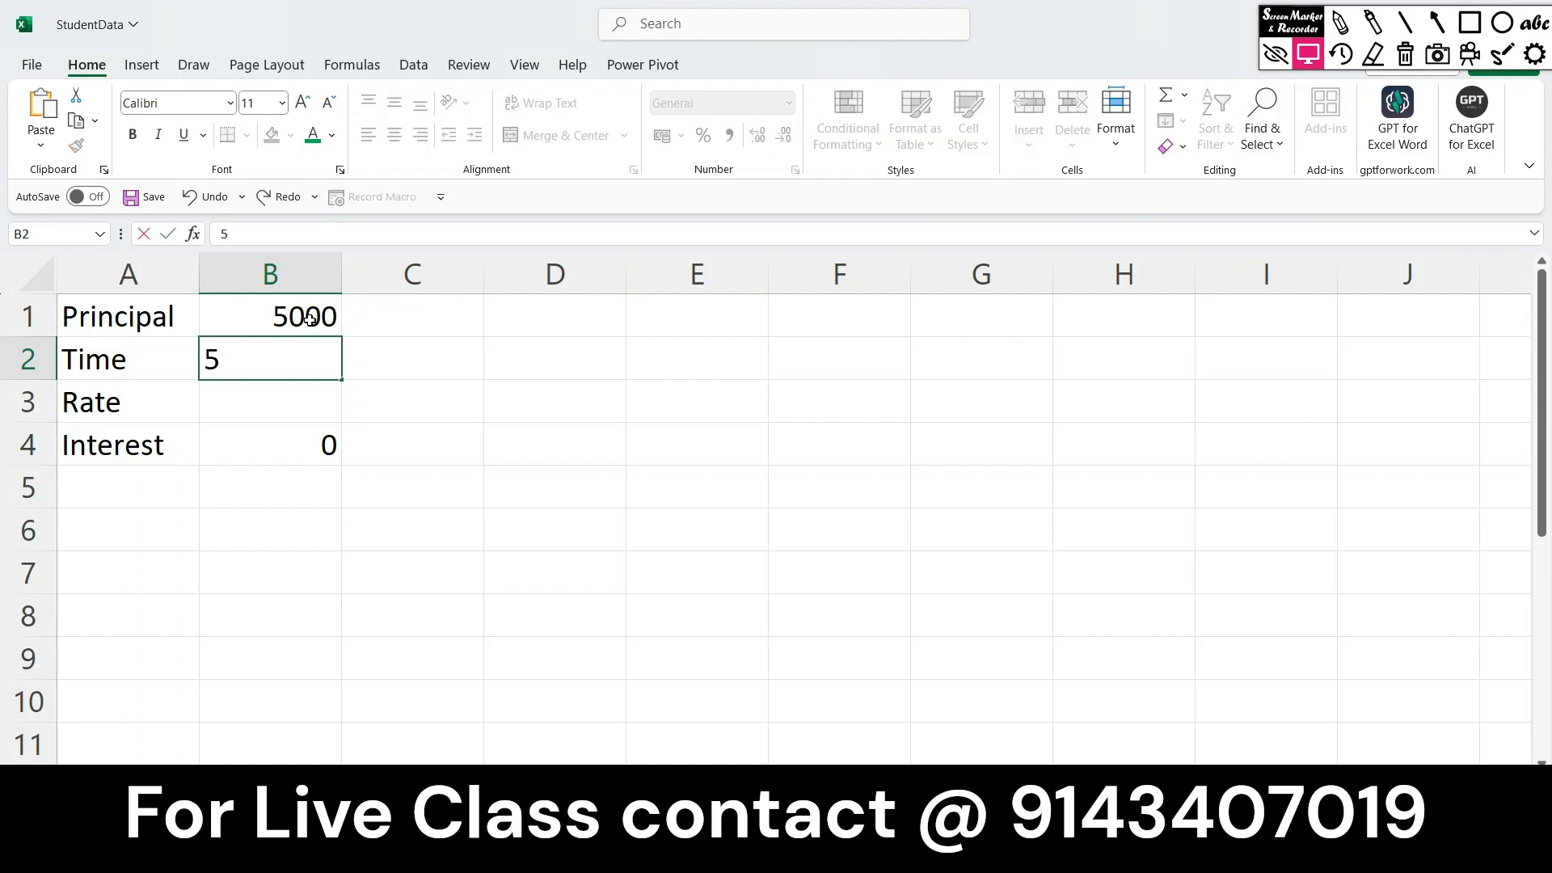
key("Return")
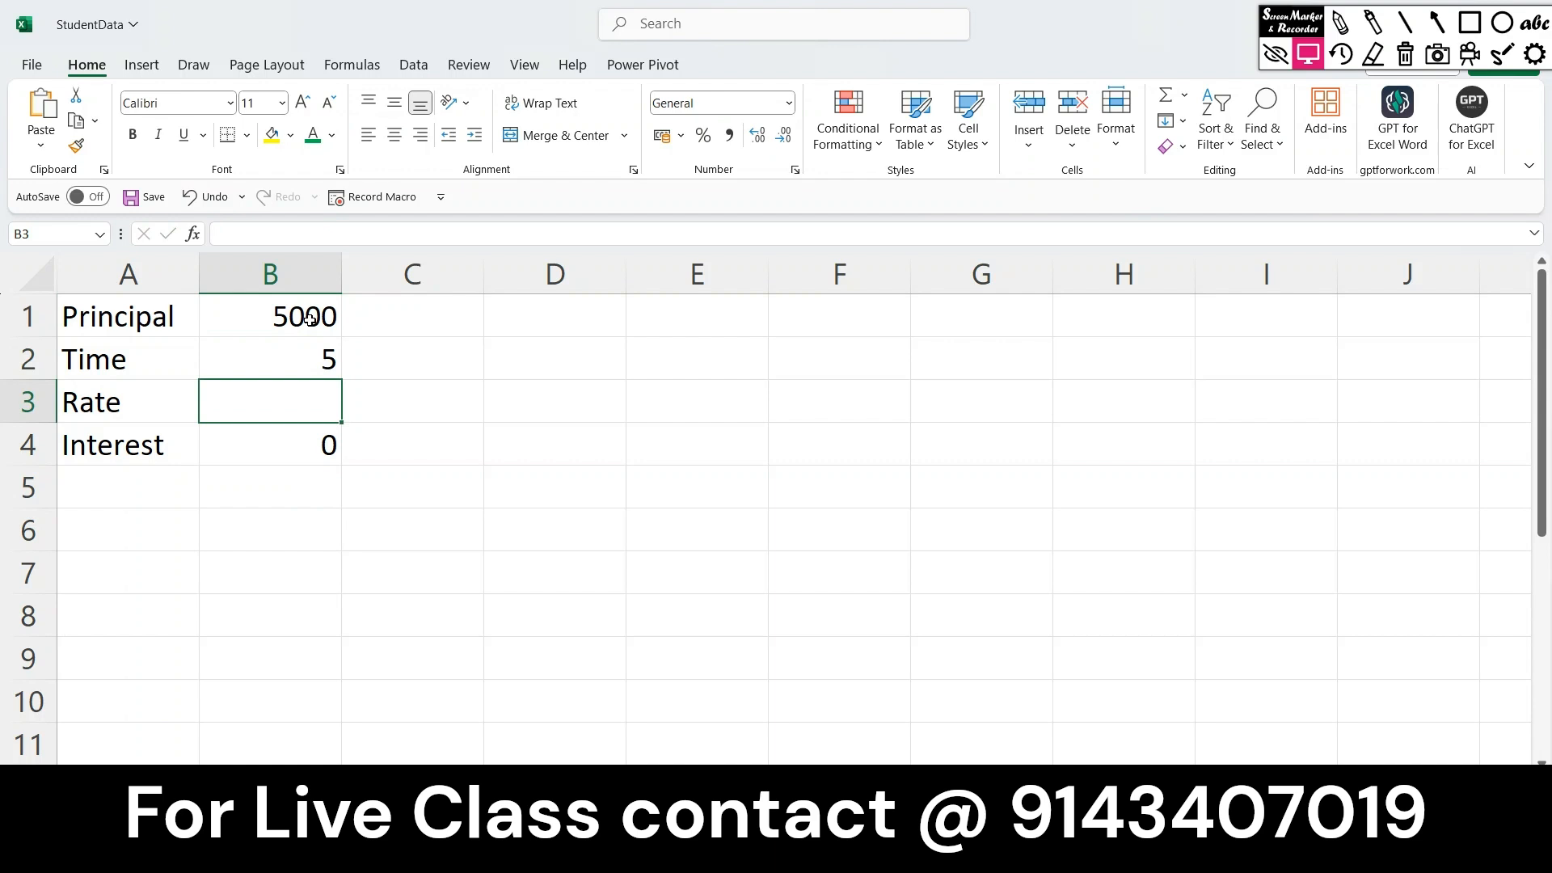
type("6.5")
key("Return")
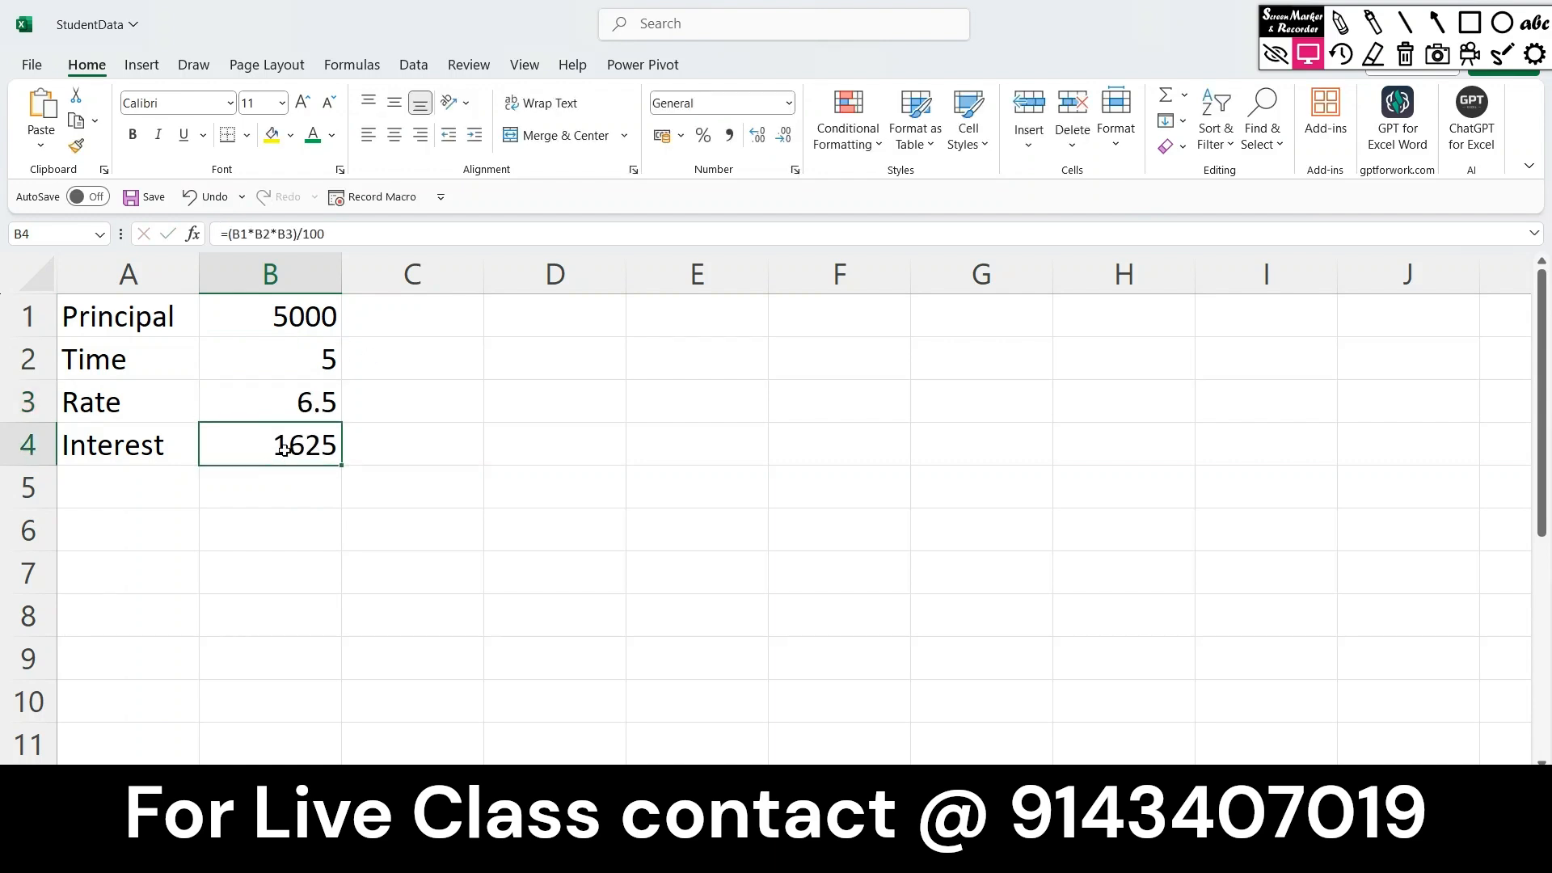